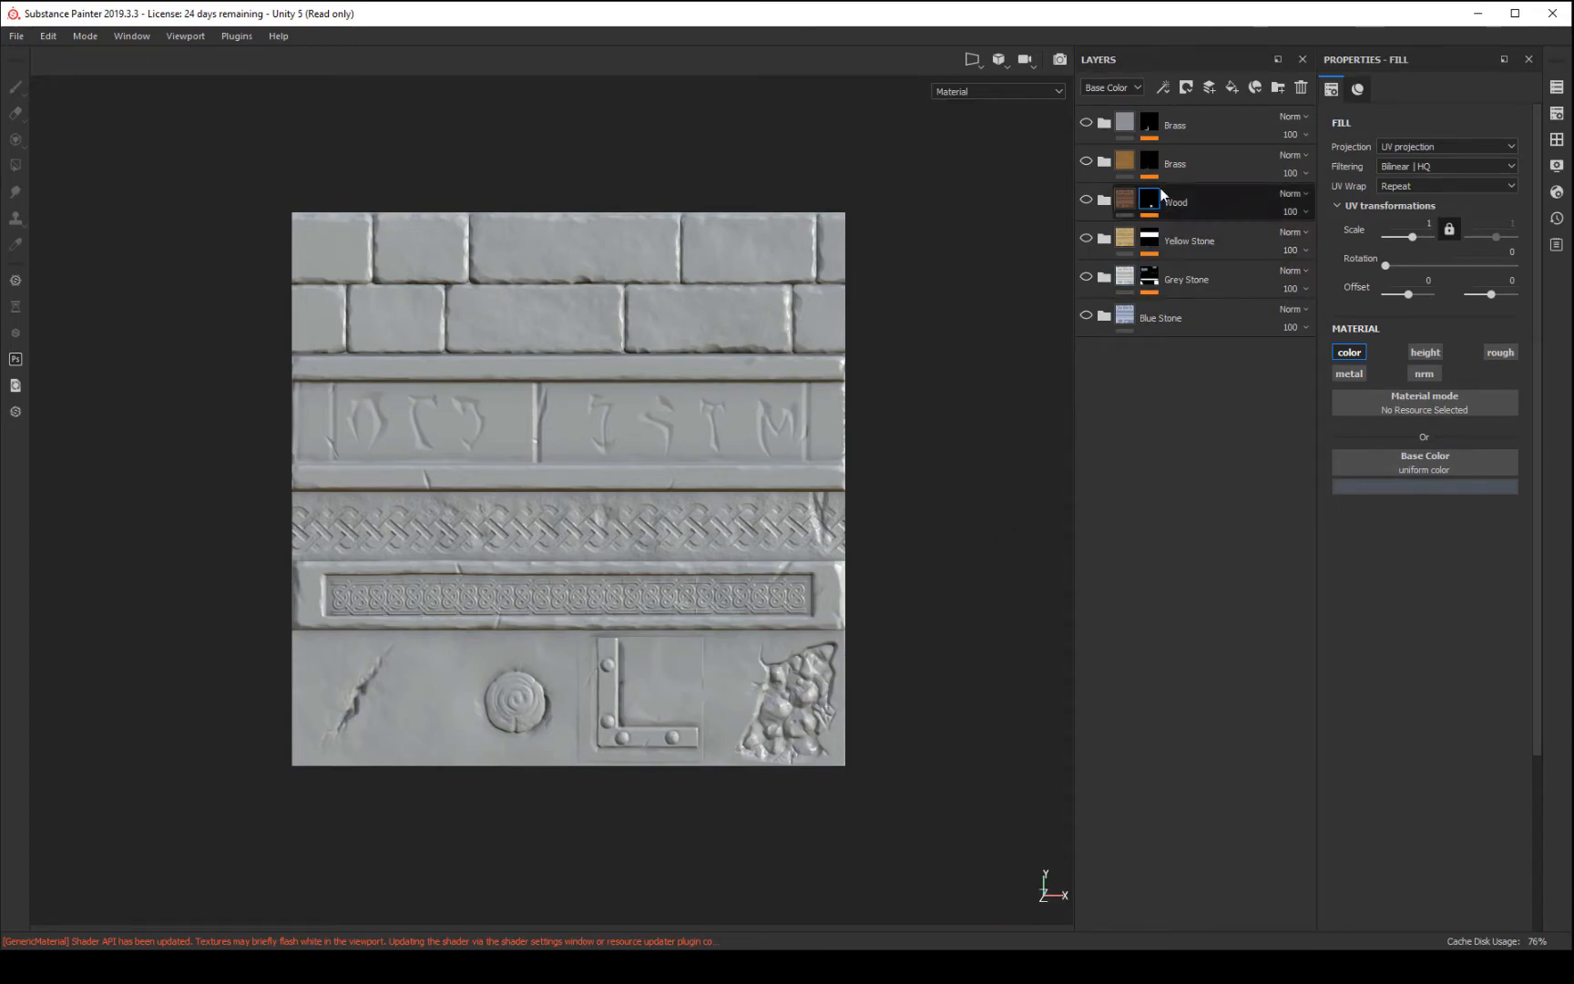
mouse_move(1123, 239)
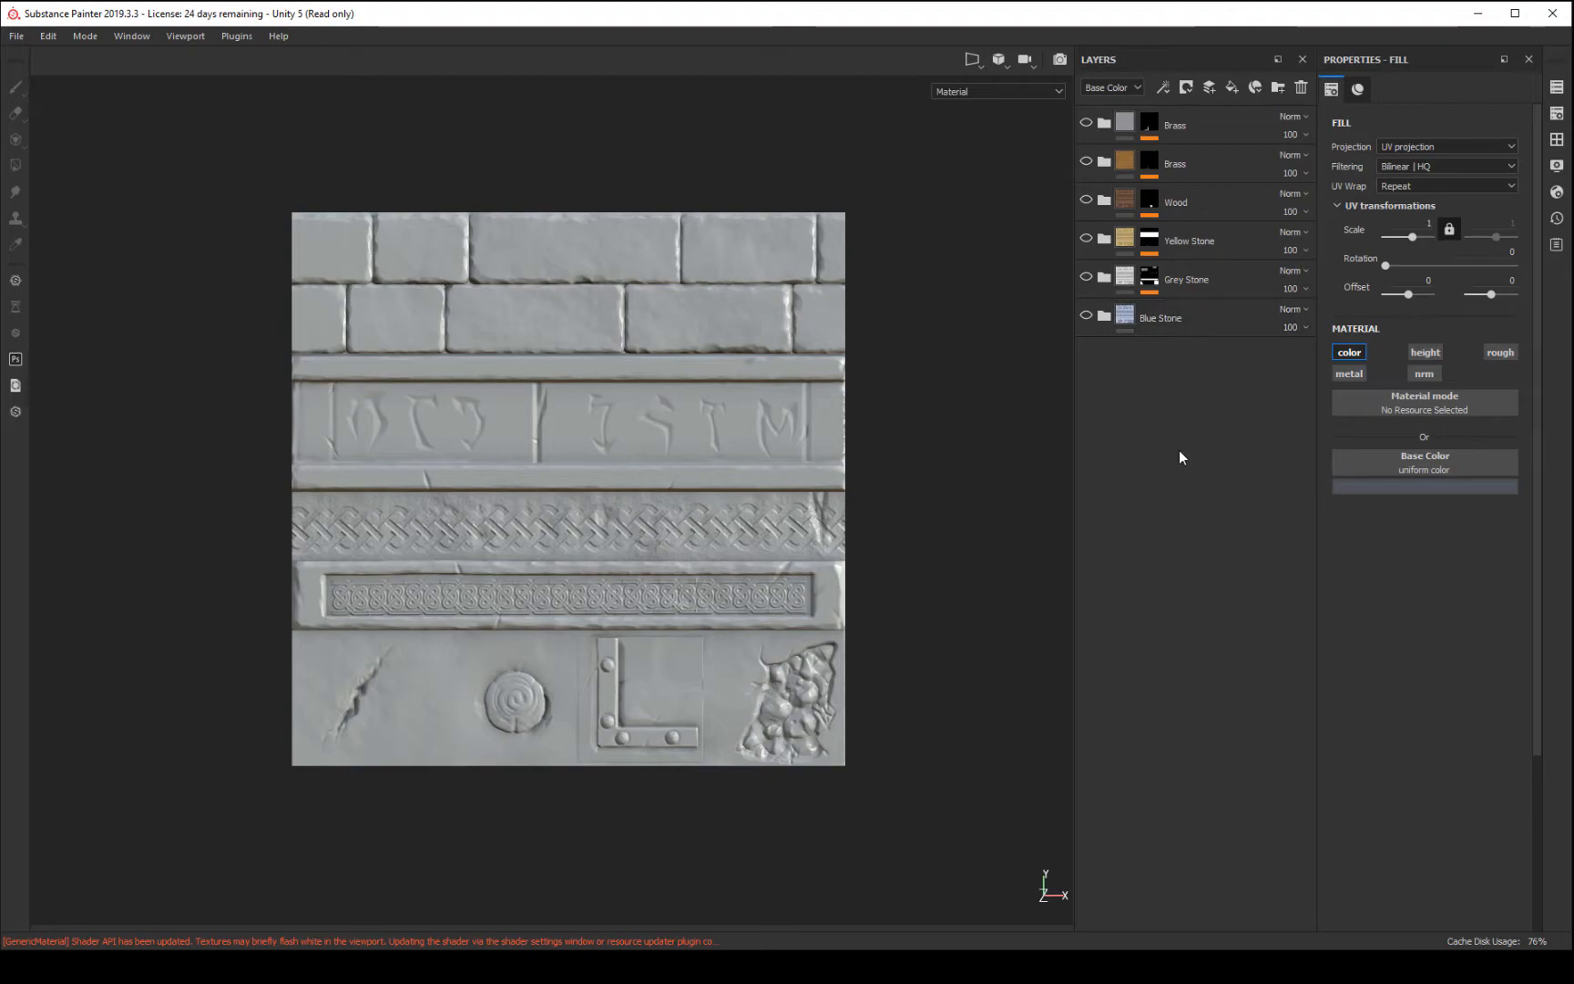
click(1279, 86)
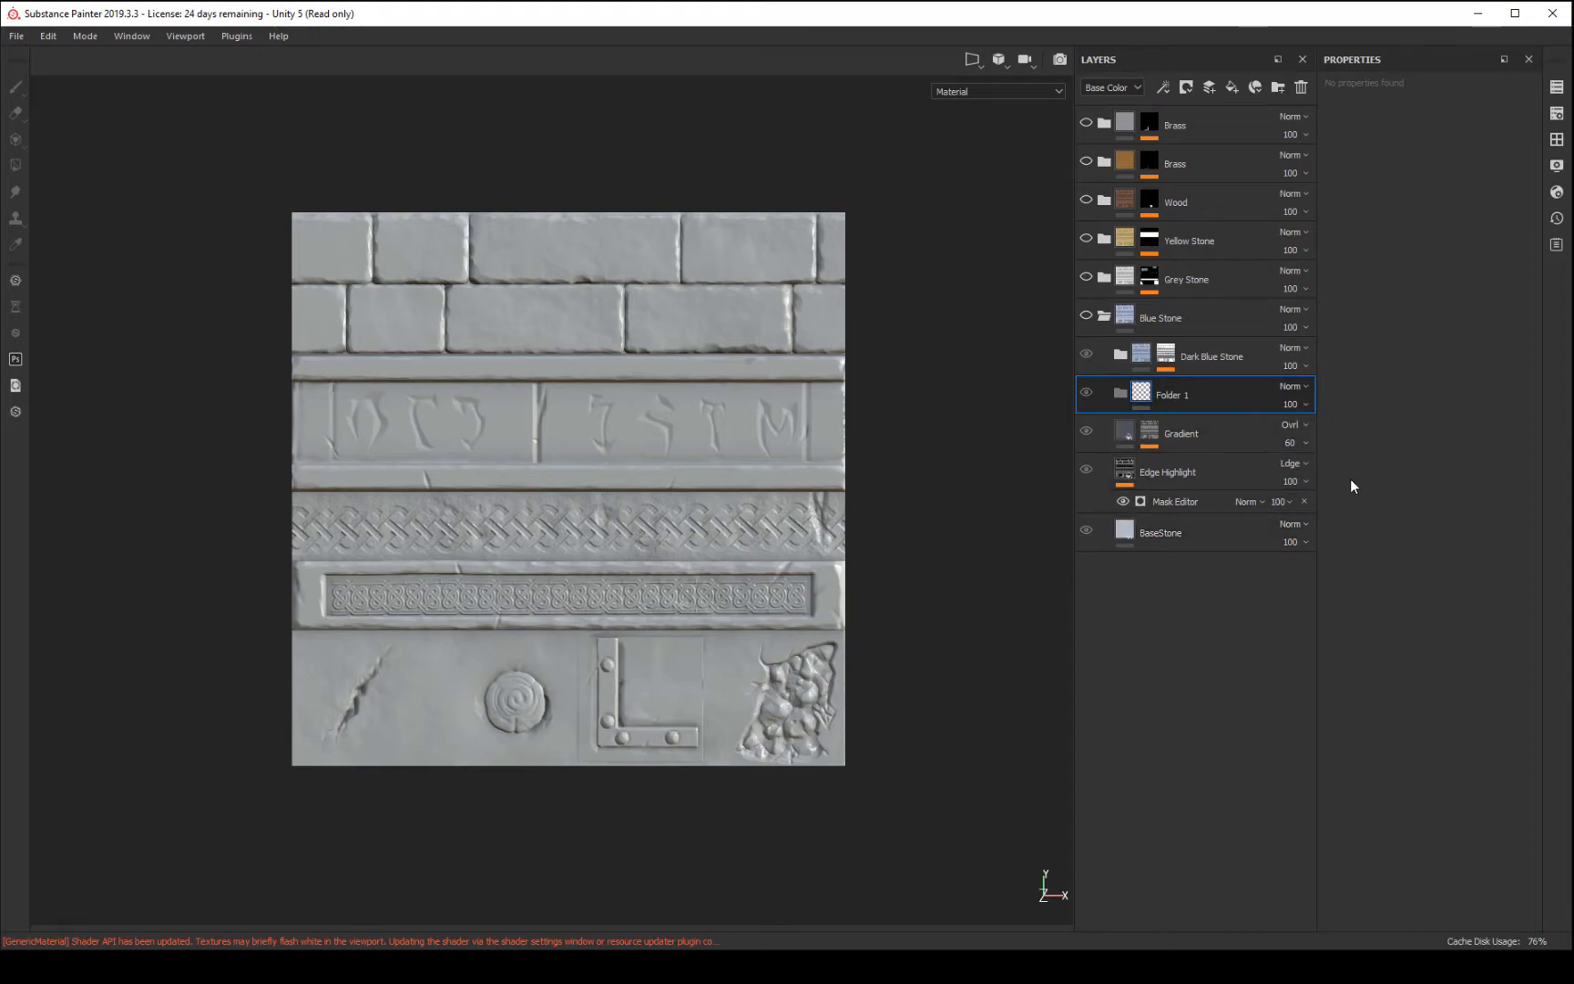
key(ctrl+z)
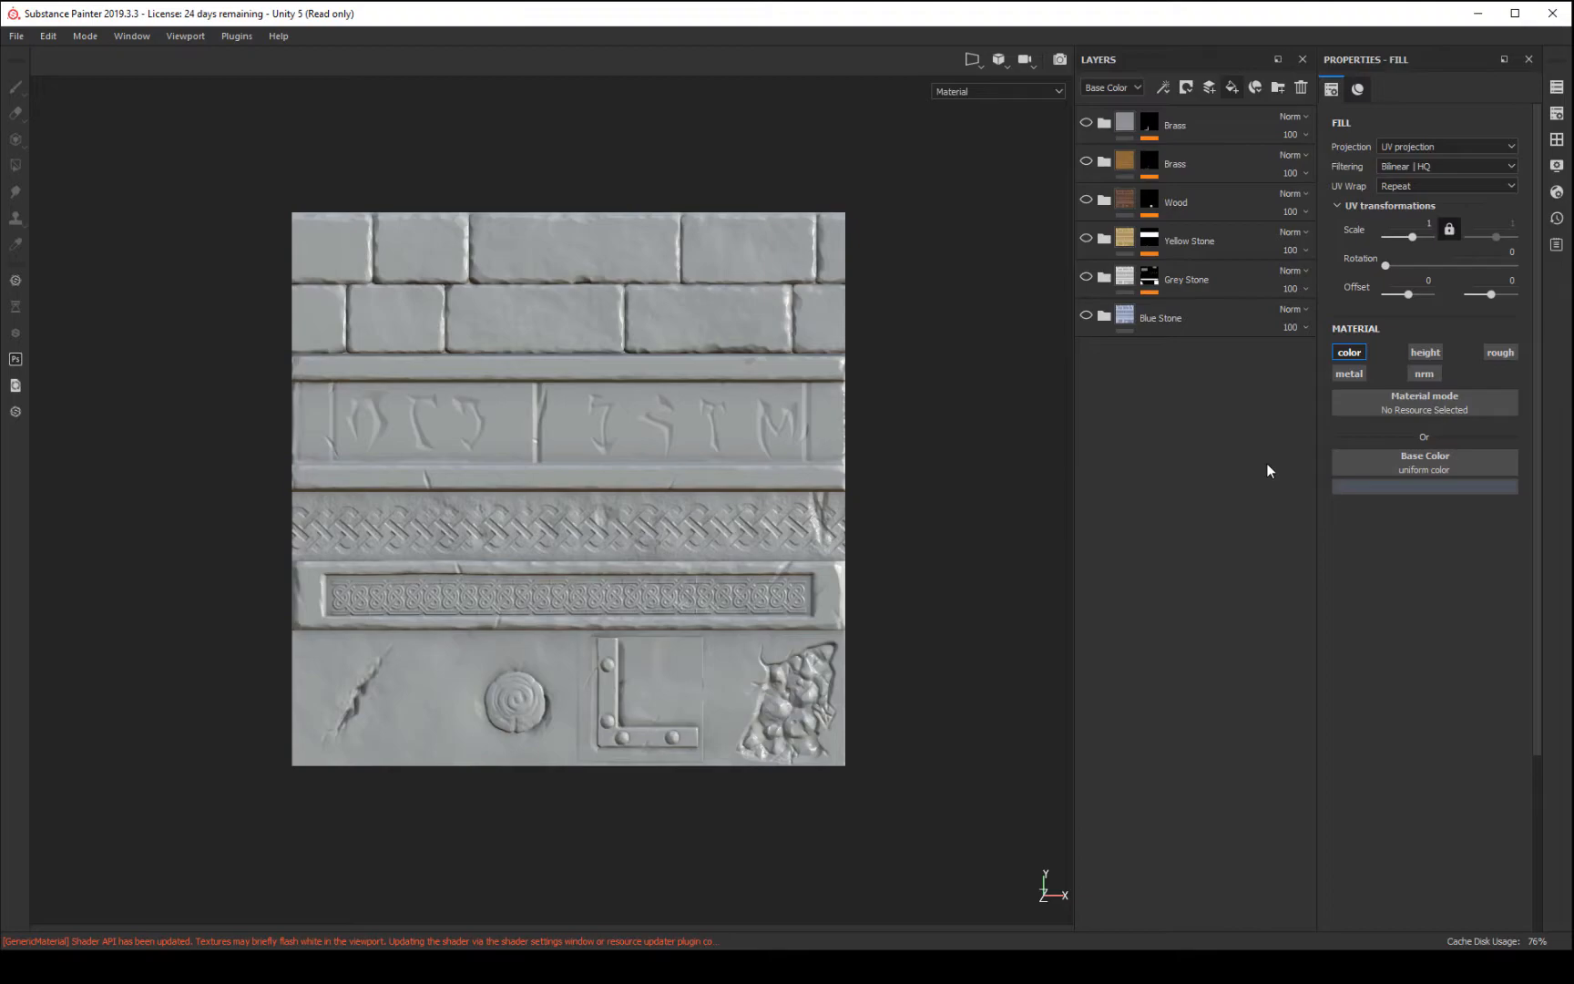
- Add a fill layer and move it out of the Blue Stone folder to the top of the layer stack
drag(1227, 388, 1074, 134)
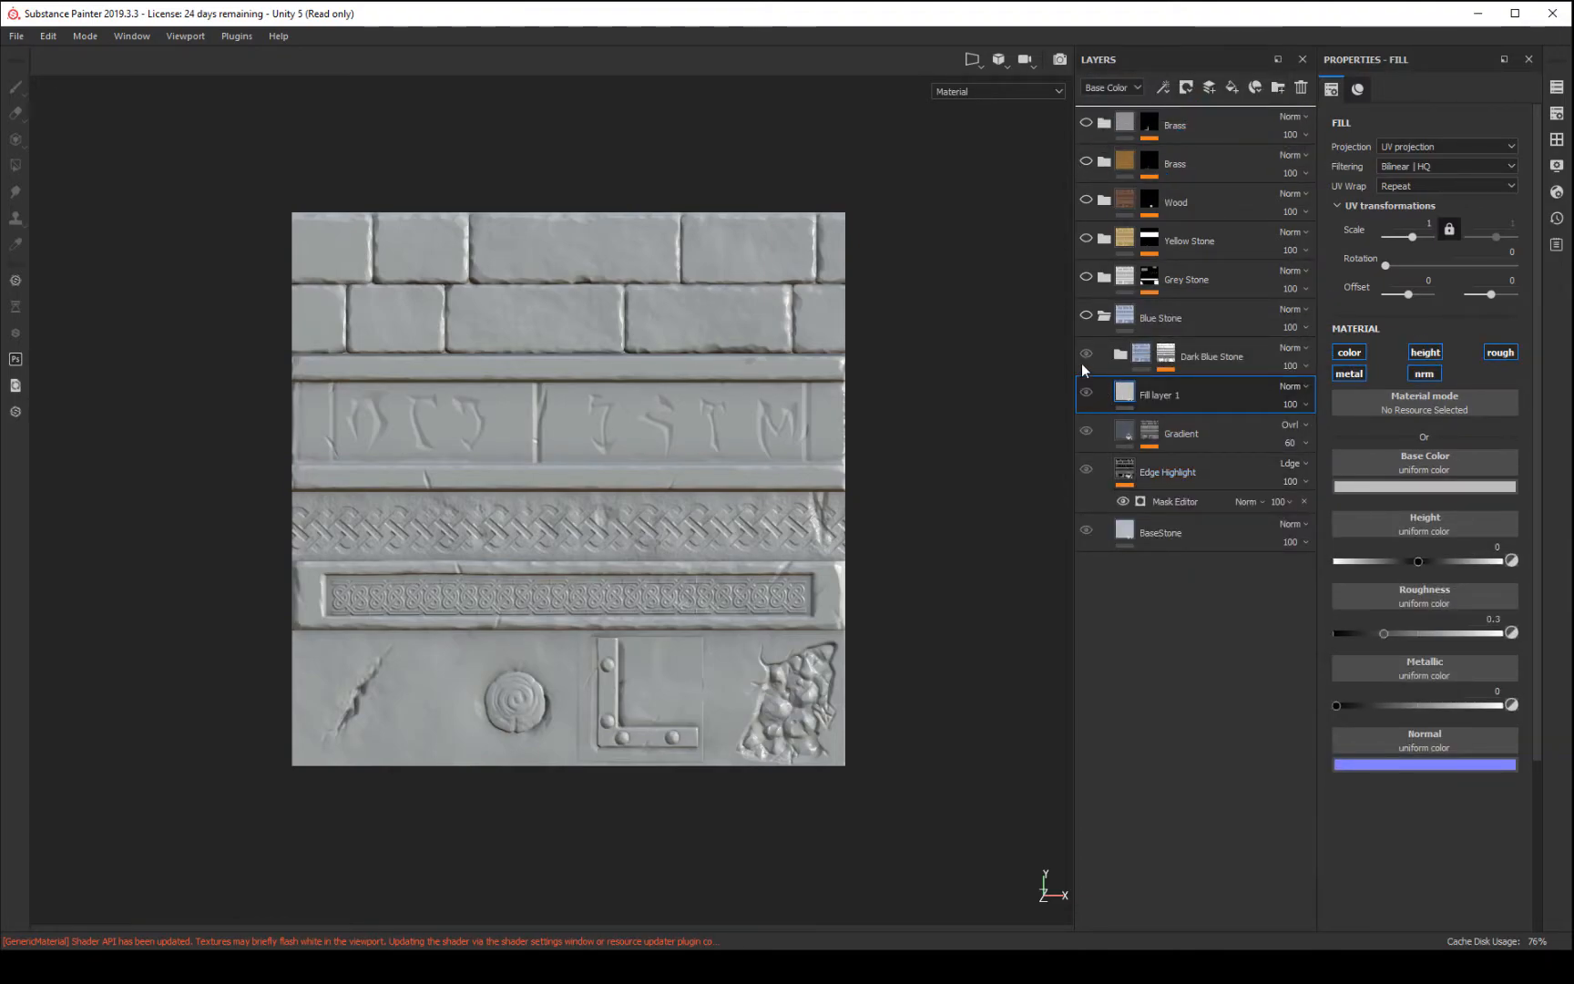
click(1203, 386)
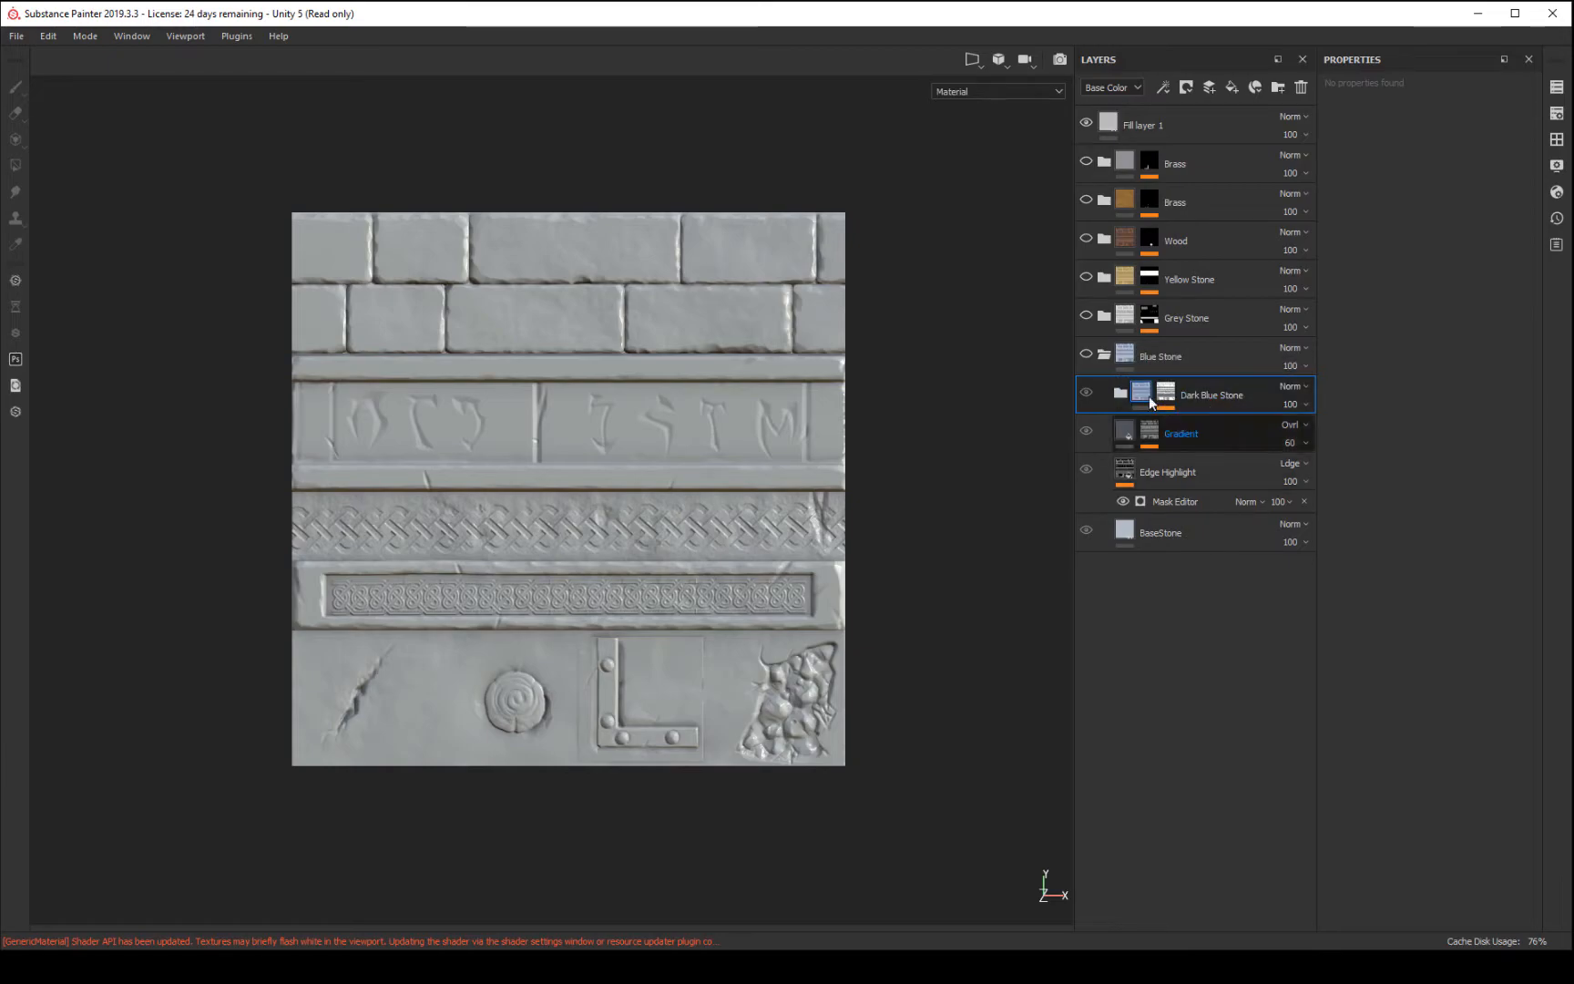
click(1170, 354)
key(Delete)
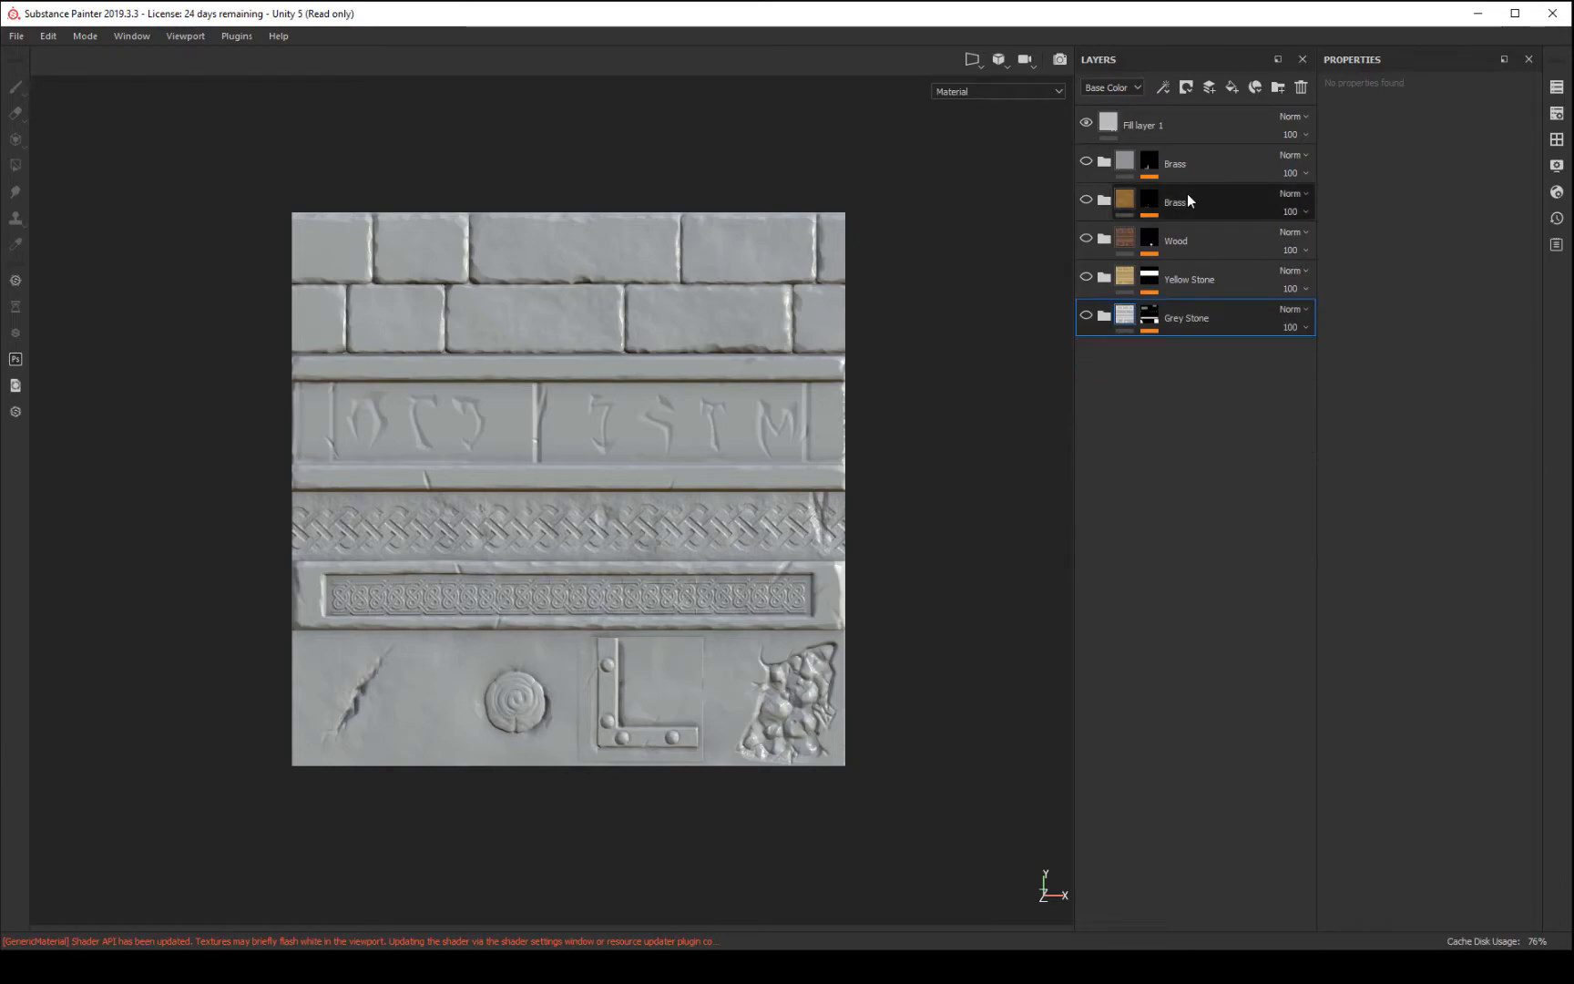
key(ctrl+z)
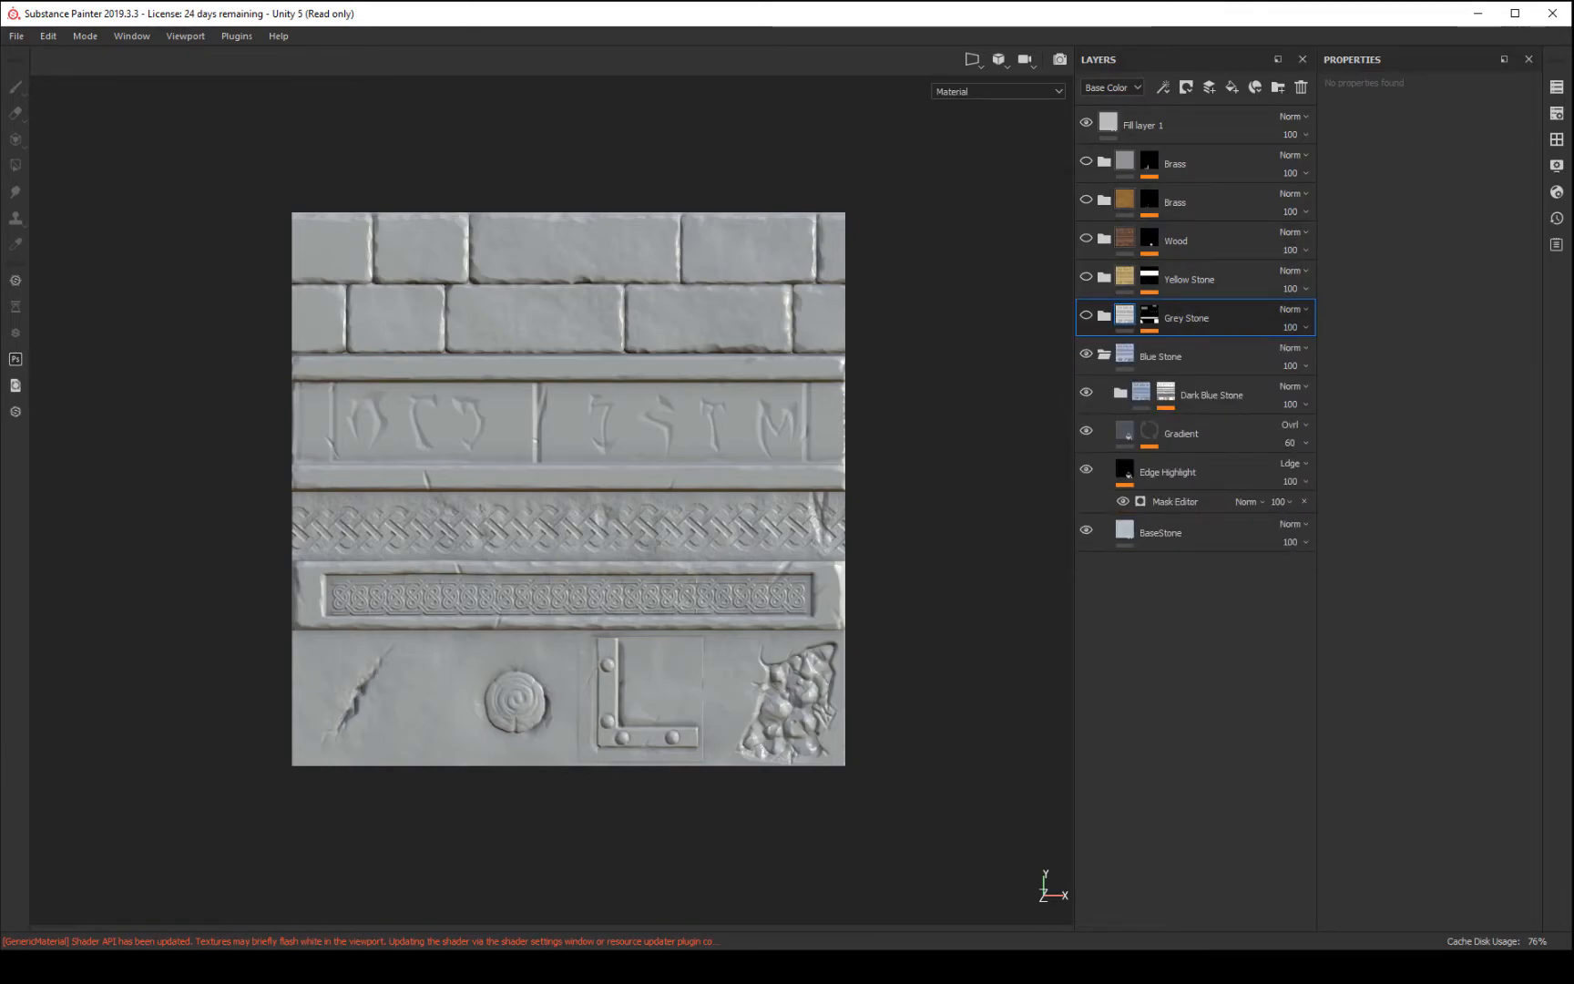
- Save the project under the name TrimStylized
click(16, 36)
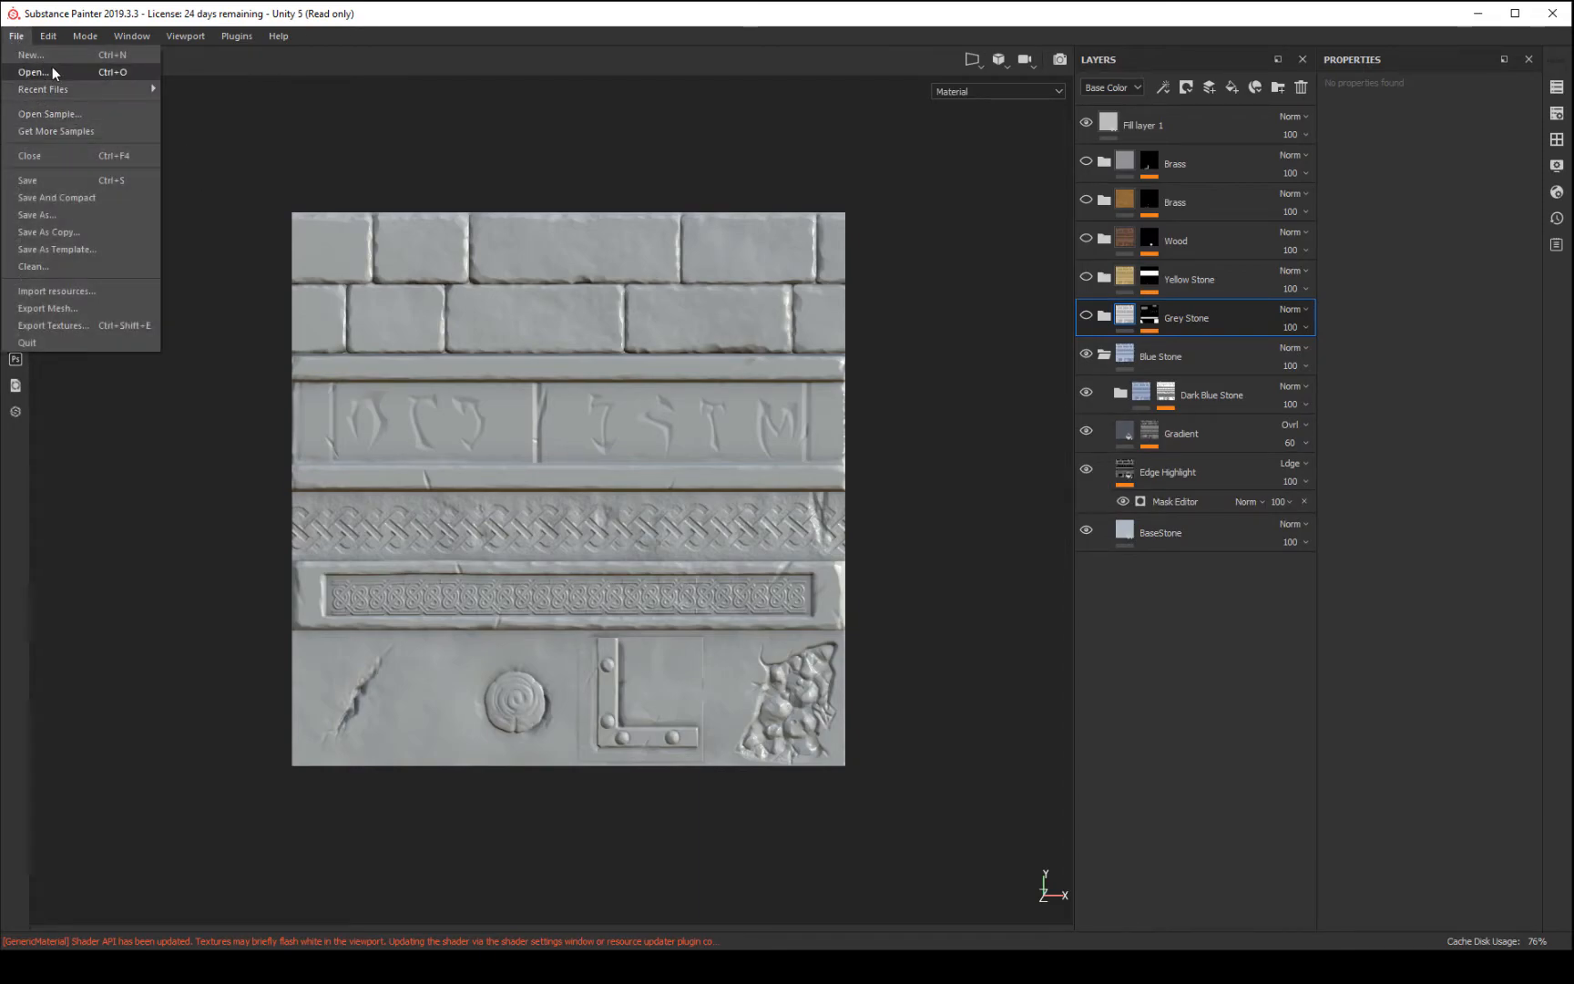
click(36, 215)
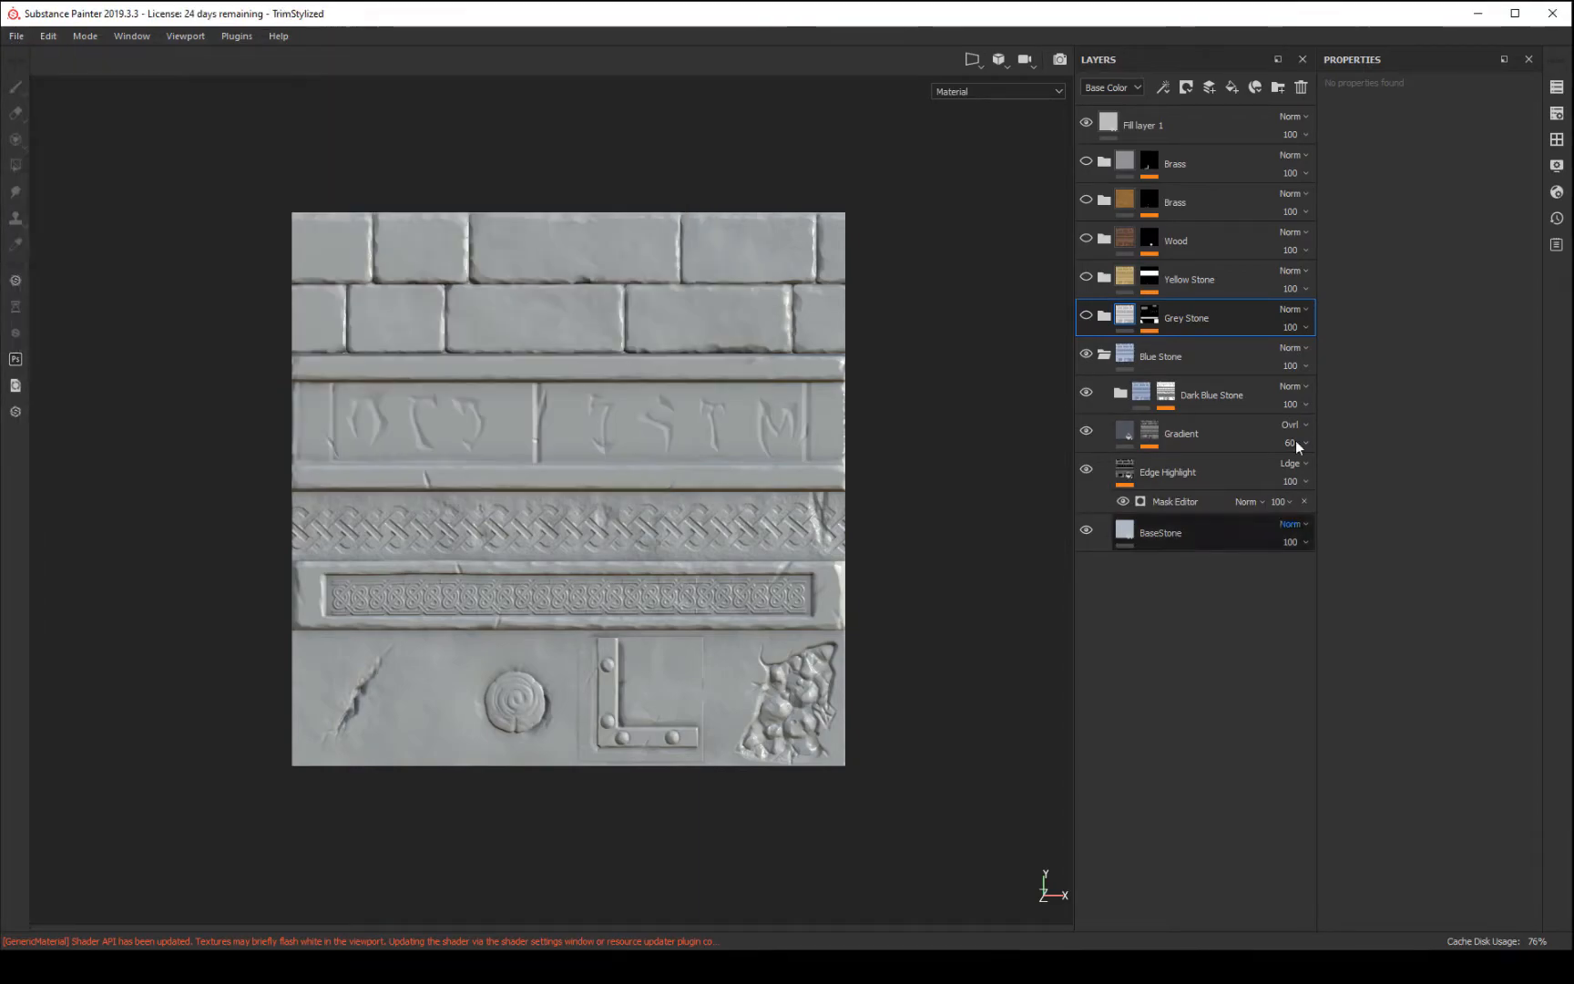
- Delete all the old material folders and layers, from the upper Brass folder down to BaseStone, keeping only the fill layer
click(1203, 168)
shift+click(1266, 541)
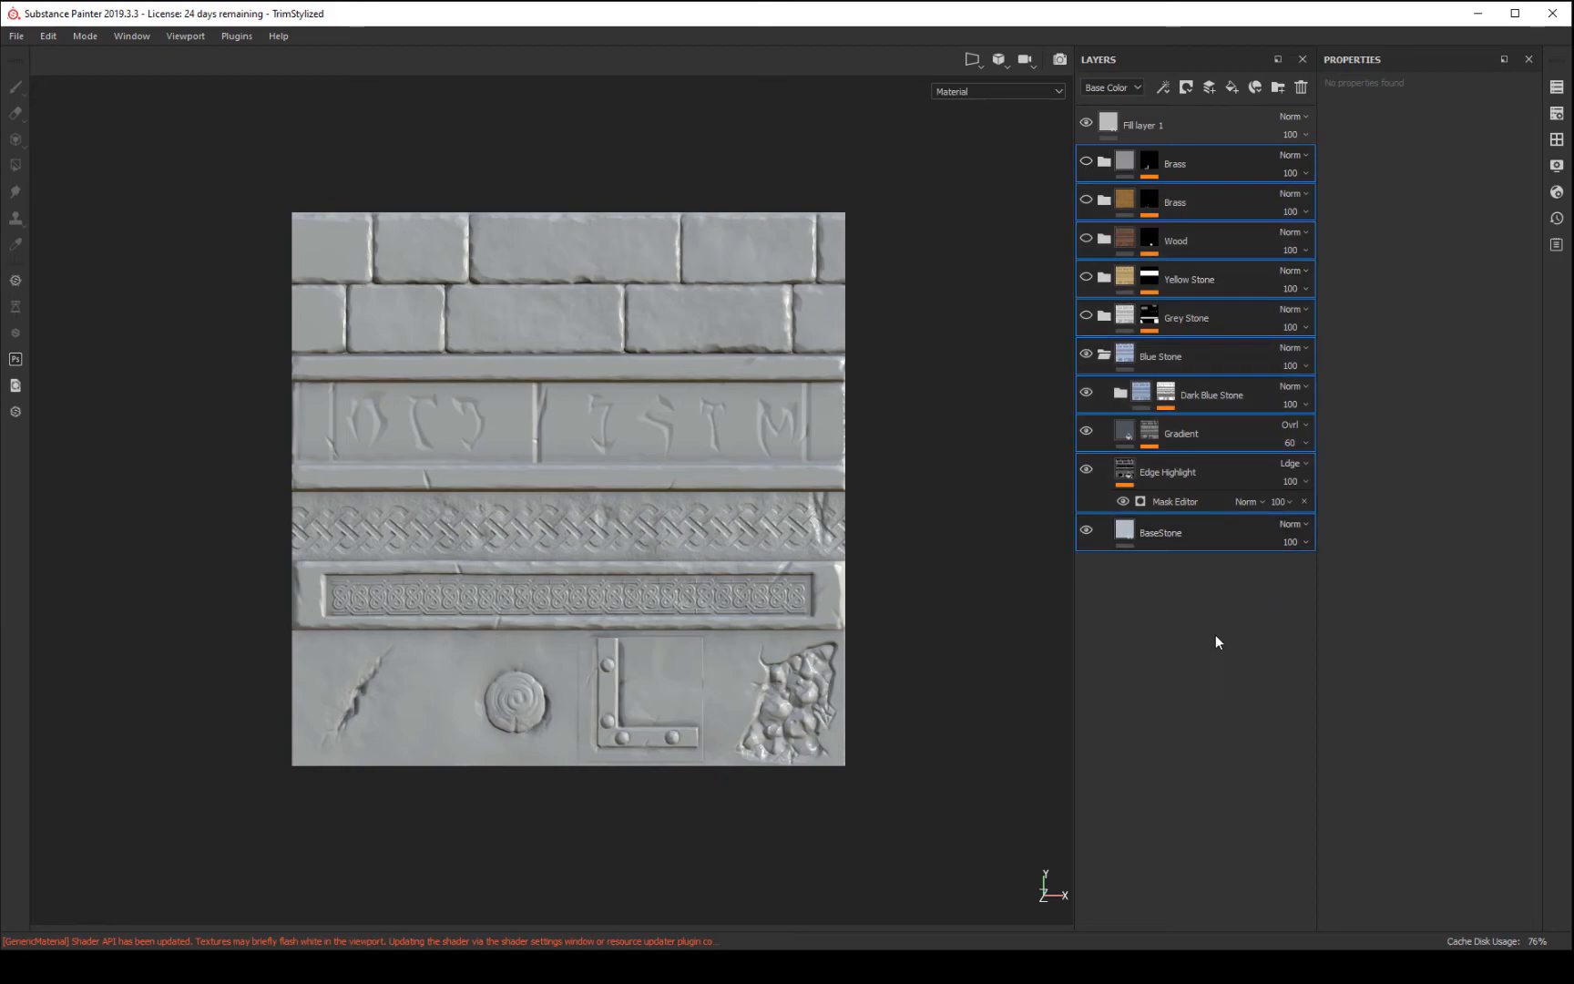
key(Delete)
- Rename the remaining fill layer as Base Sand Stone
double_click(1141, 126)
text(Base B)
text(lue)
key(BackSpace)
key(BackSpace)
key(BackSpace)
key(BackSpace)
key(BackSpace)
text(Sand Stone)
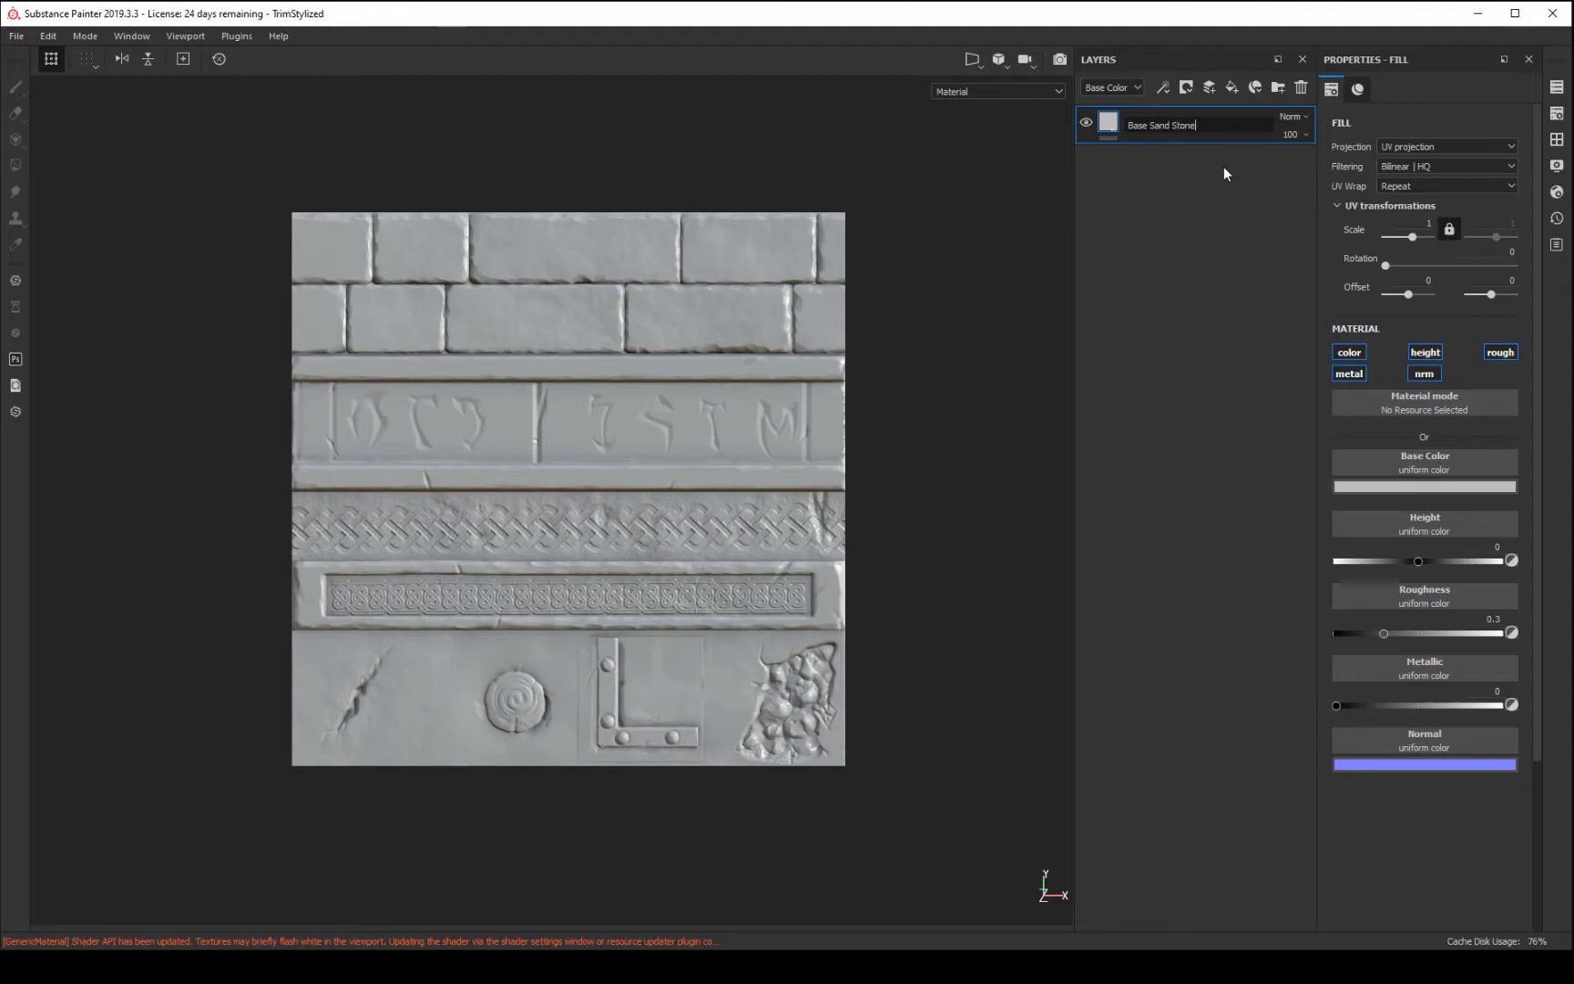
key(Return)
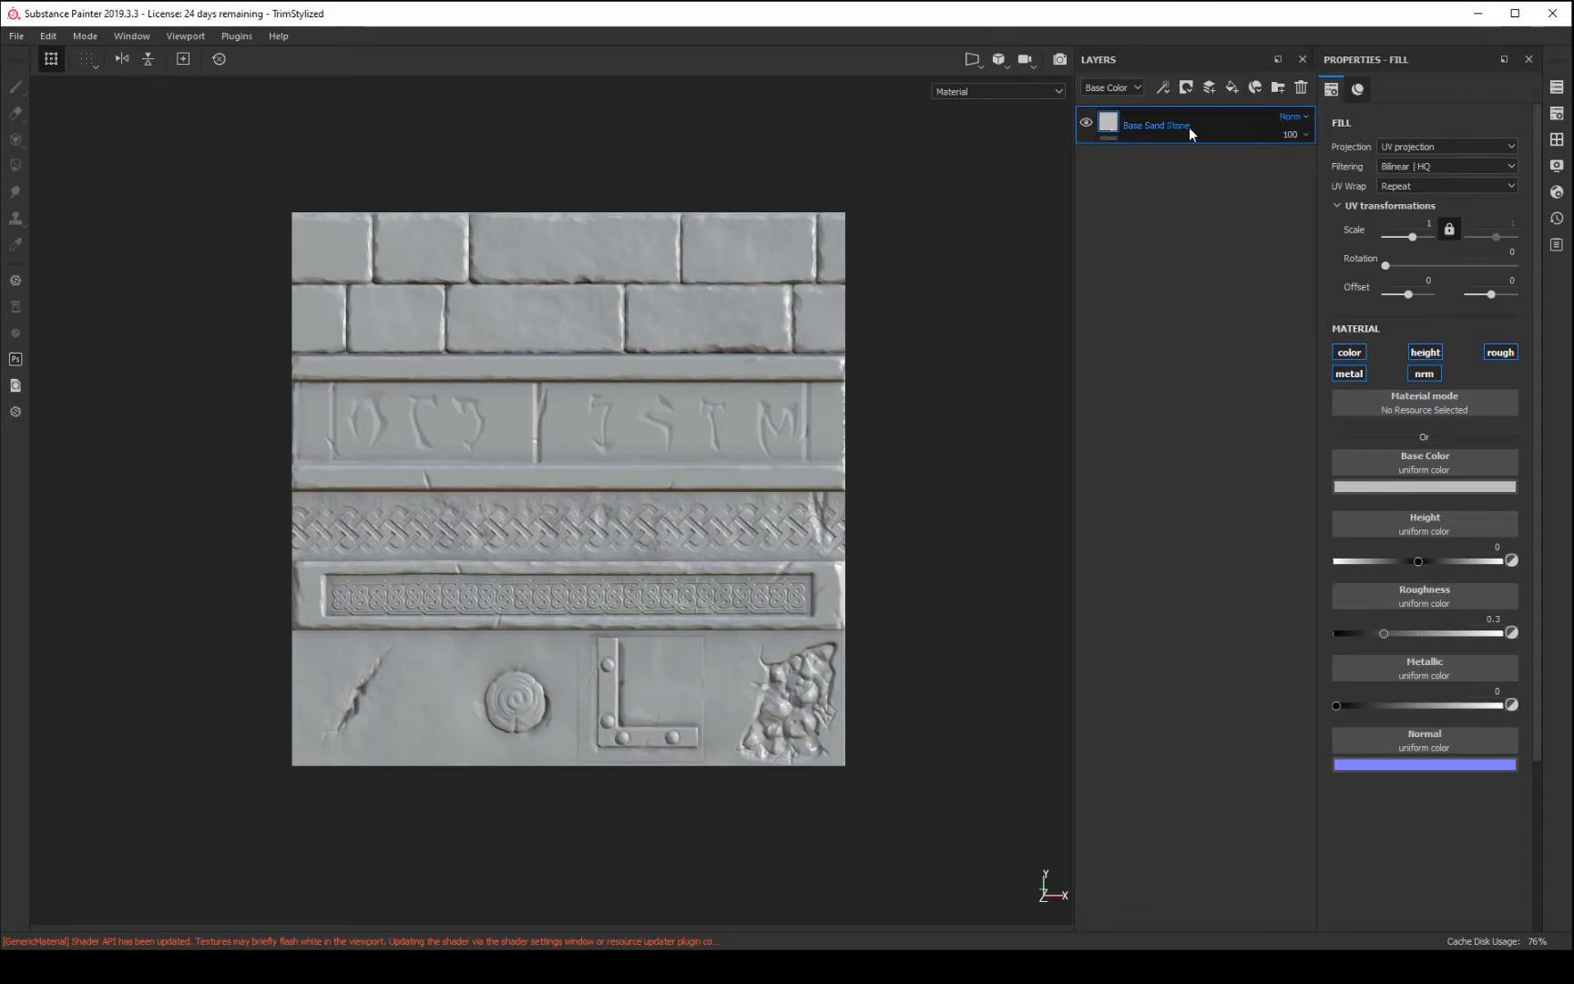
- Create a folder named Sandstone and place the Base Sand Stone layer inside it
click(1278, 87)
drag(1146, 164, 1230, 146)
double_click(1155, 128)
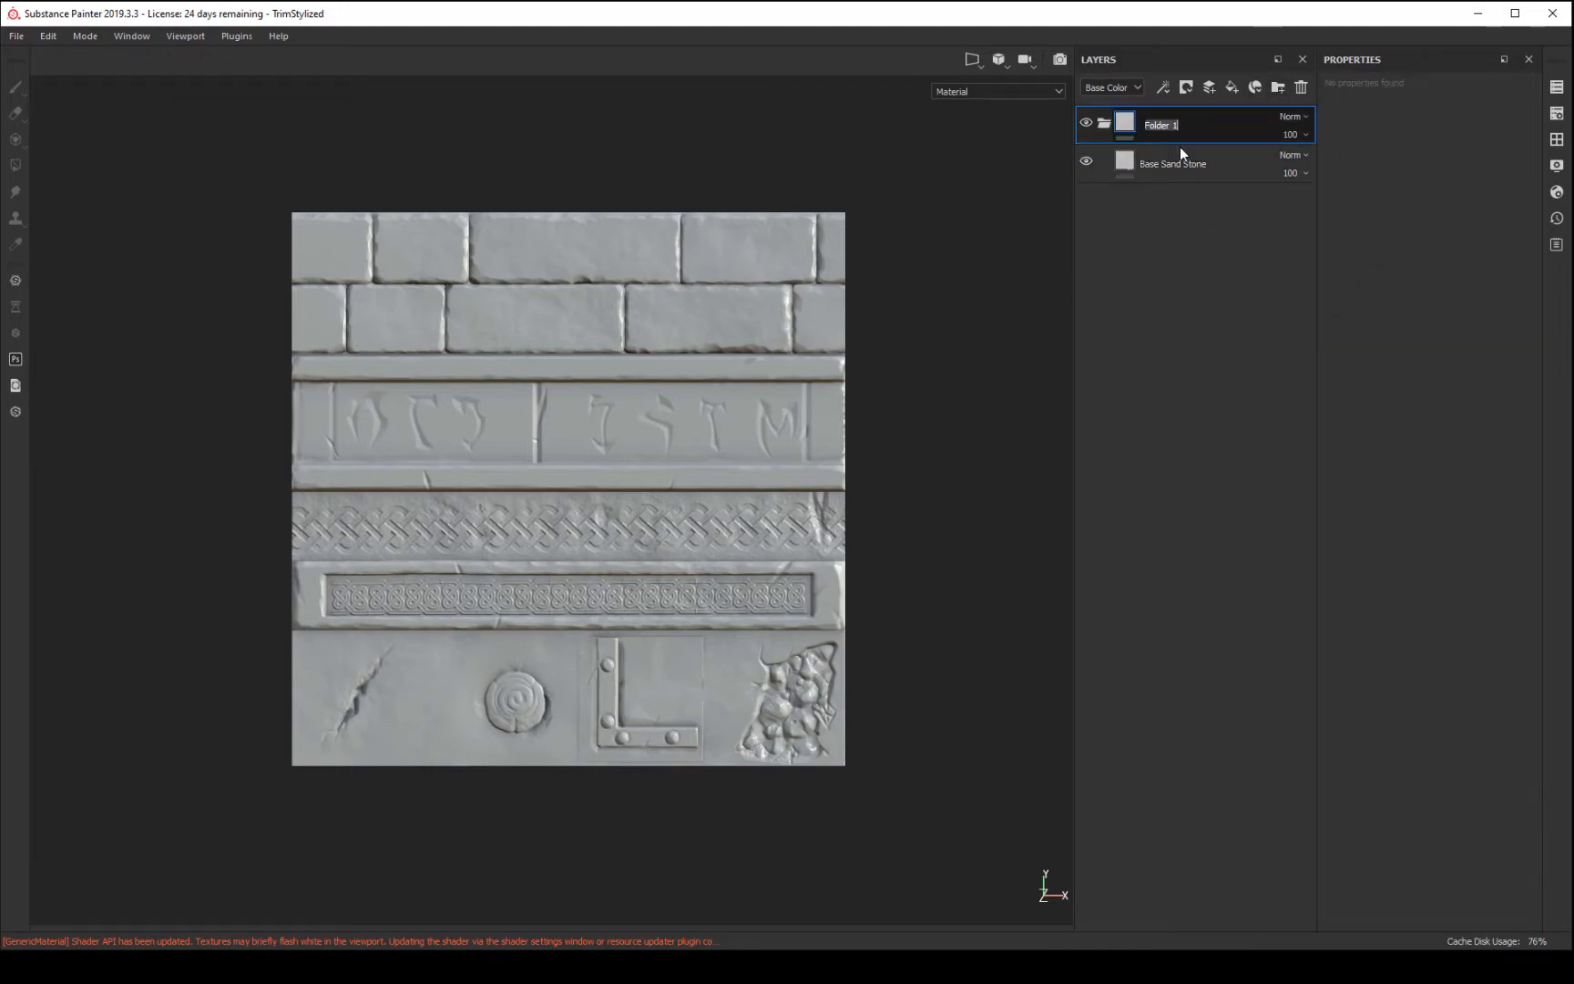
text(Stand)
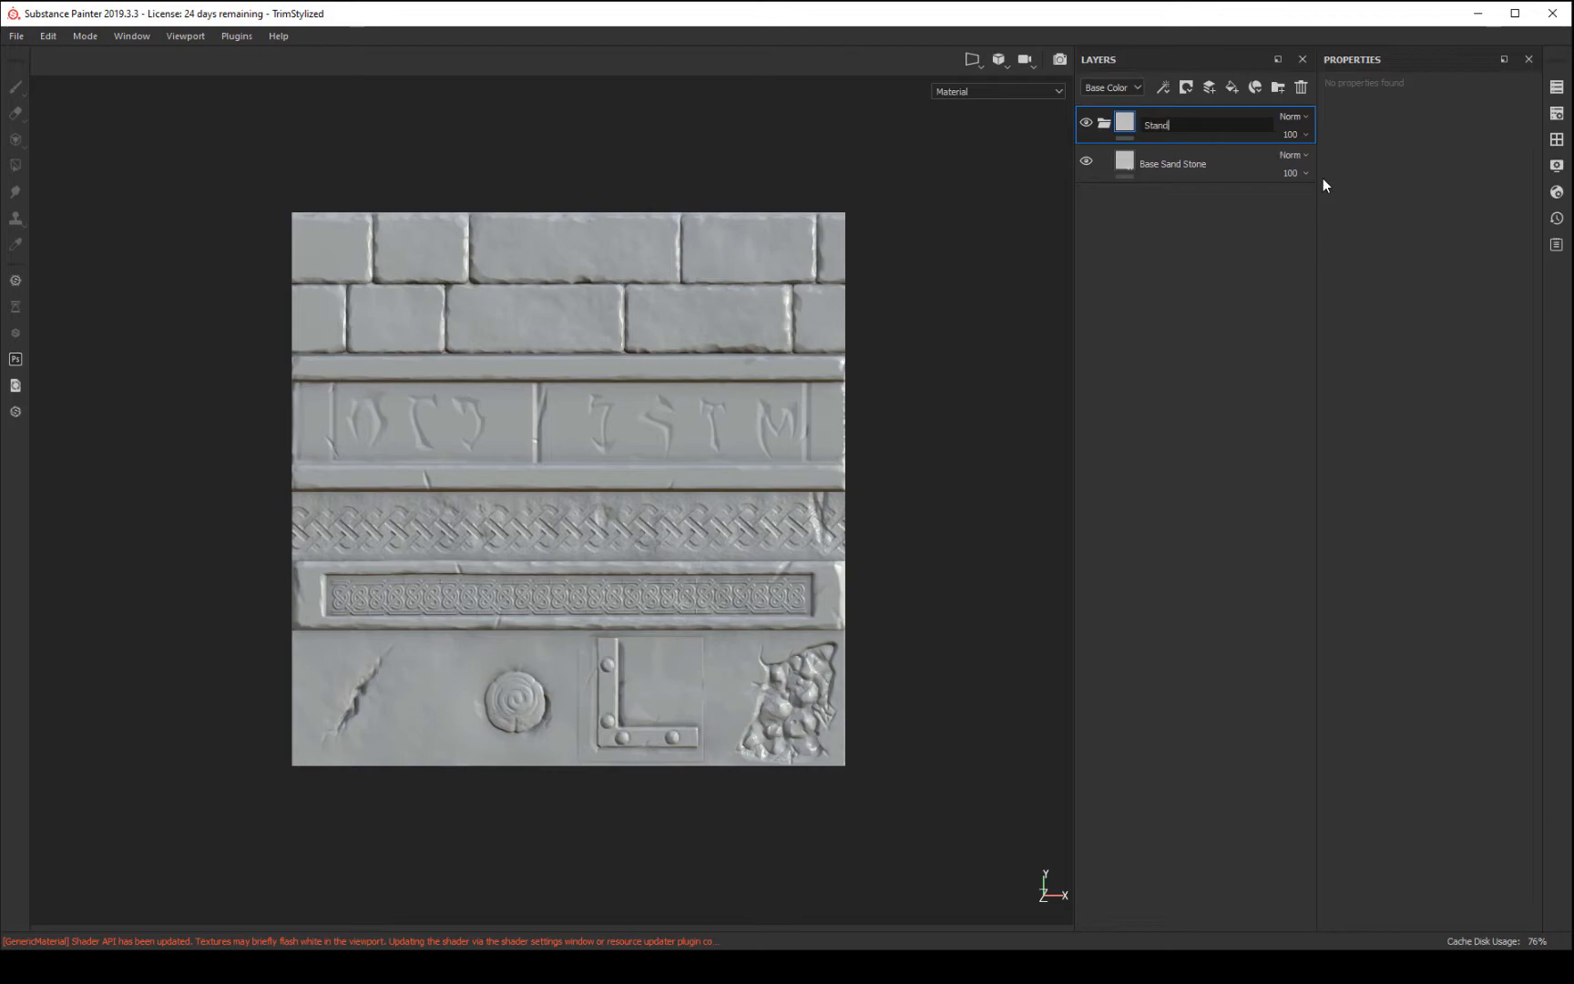
key(BackSpace)
key(BackSpace)
key(BackSpace)
key(BackSpace)
text(andstone)
key(Return)
mouse_move(1211, 151)
mouse_down()
mouse_move(1231, 125)
mouse_move(1213, 168)
mouse_move(1202, 126)
mouse_up()
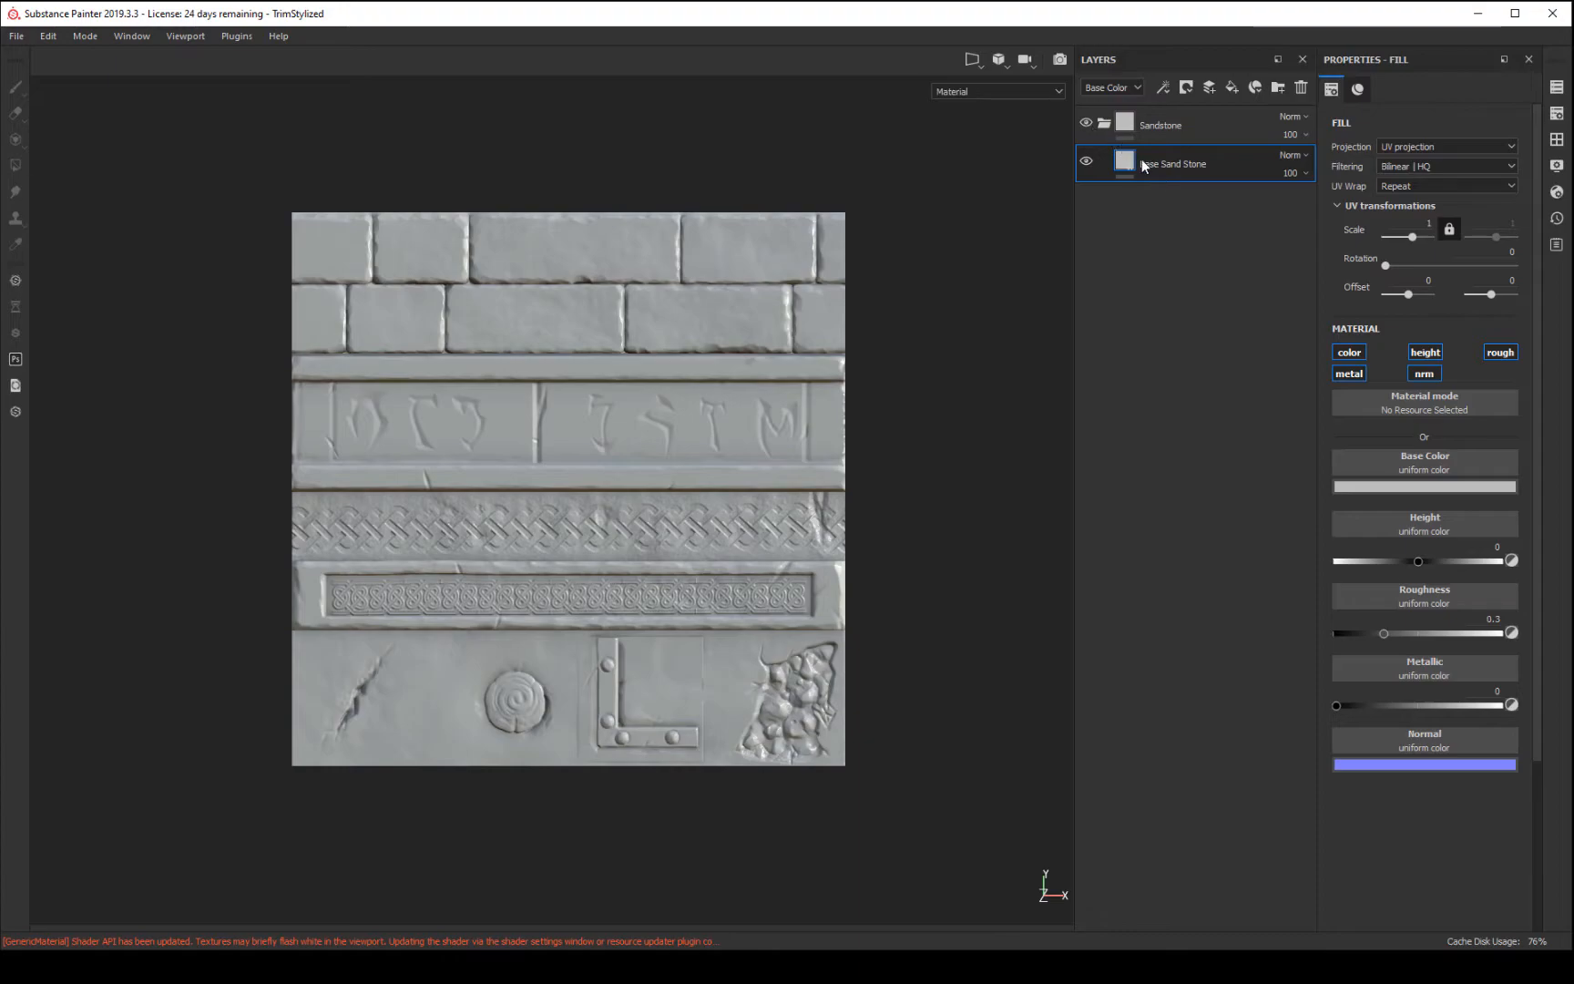
- Turn off the height, metal and normal channels of the Base Sand Stone layer and set its roughness to 1
alt+drag(980, 376, 968, 403)
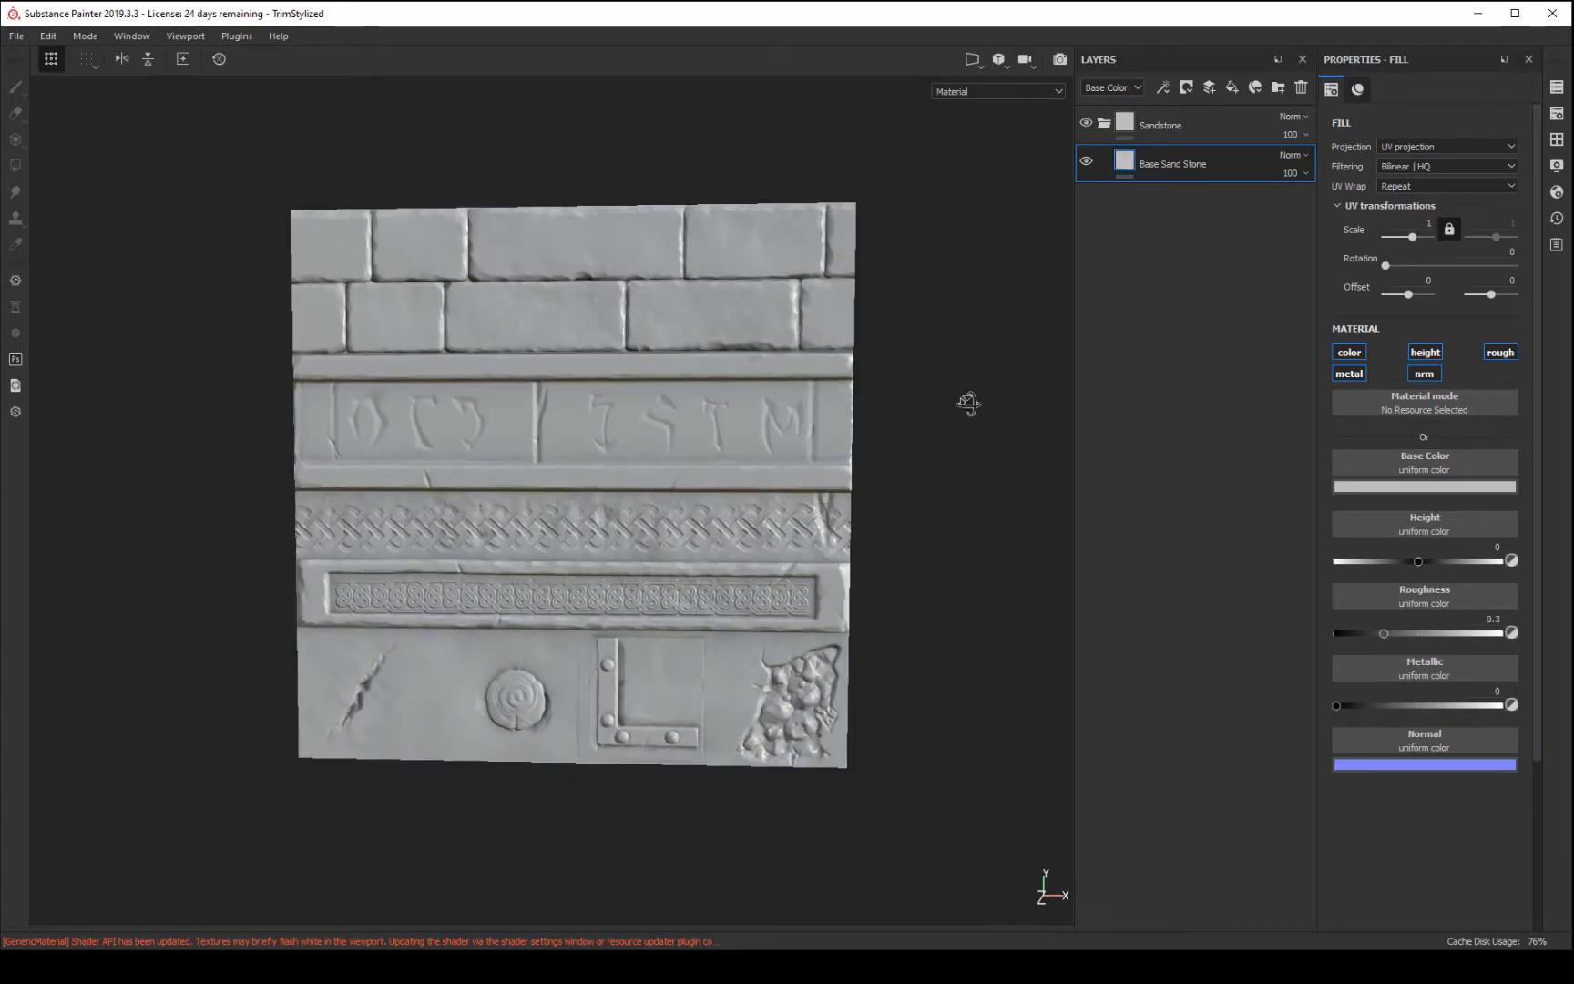
click(1425, 353)
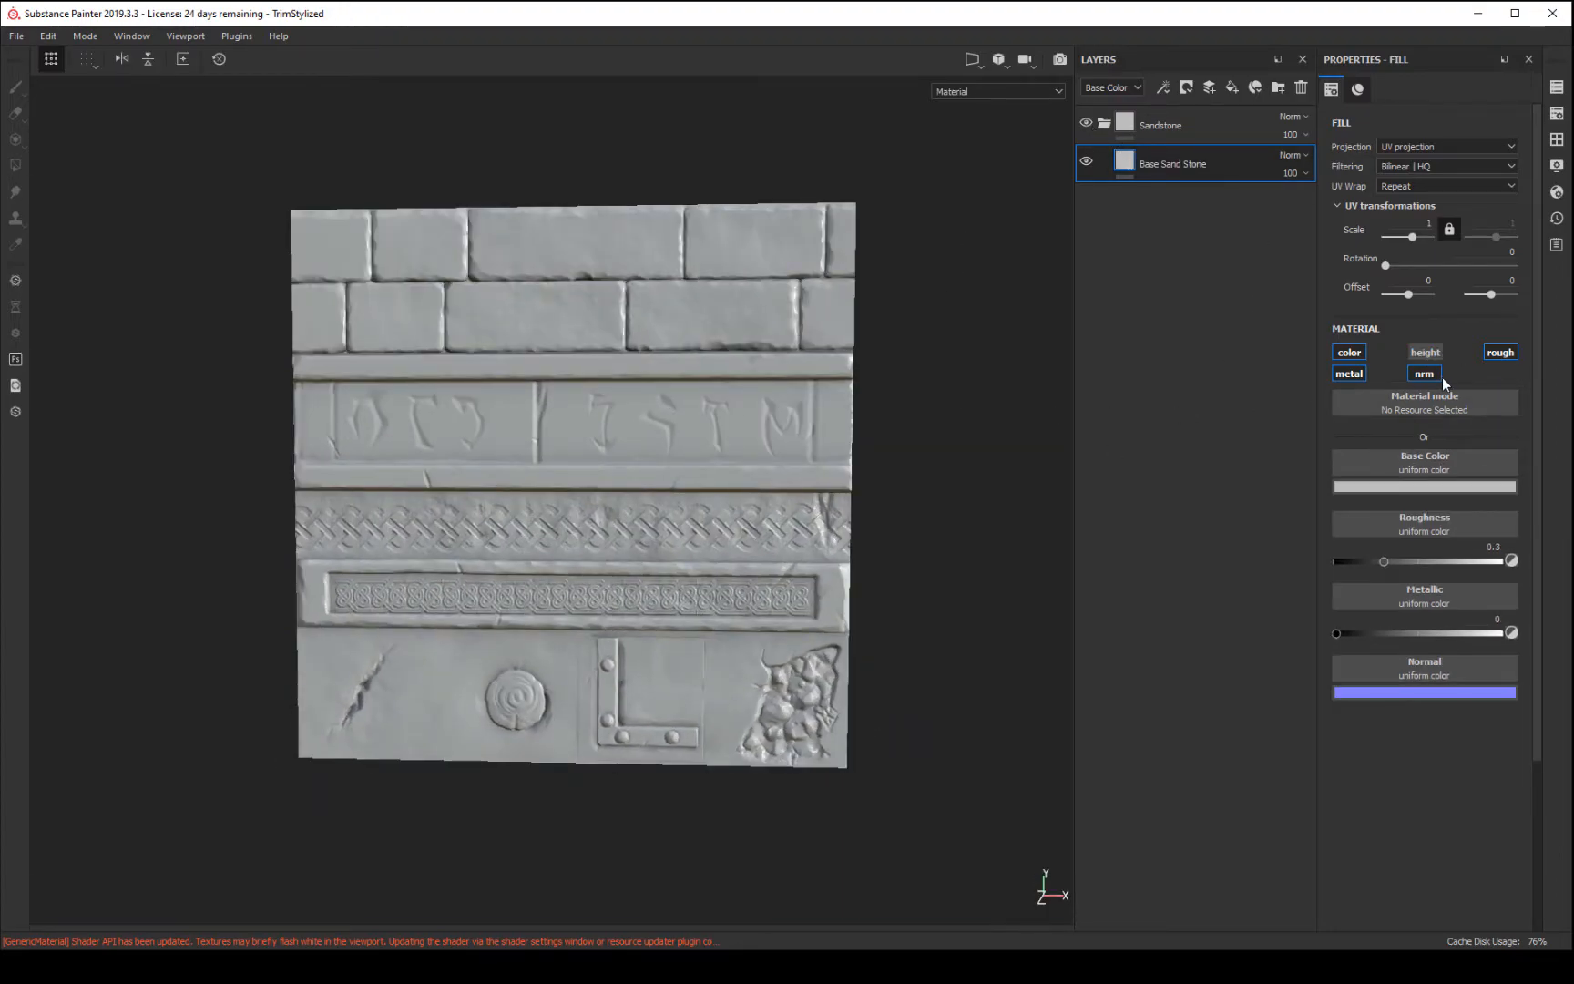
click(1351, 374)
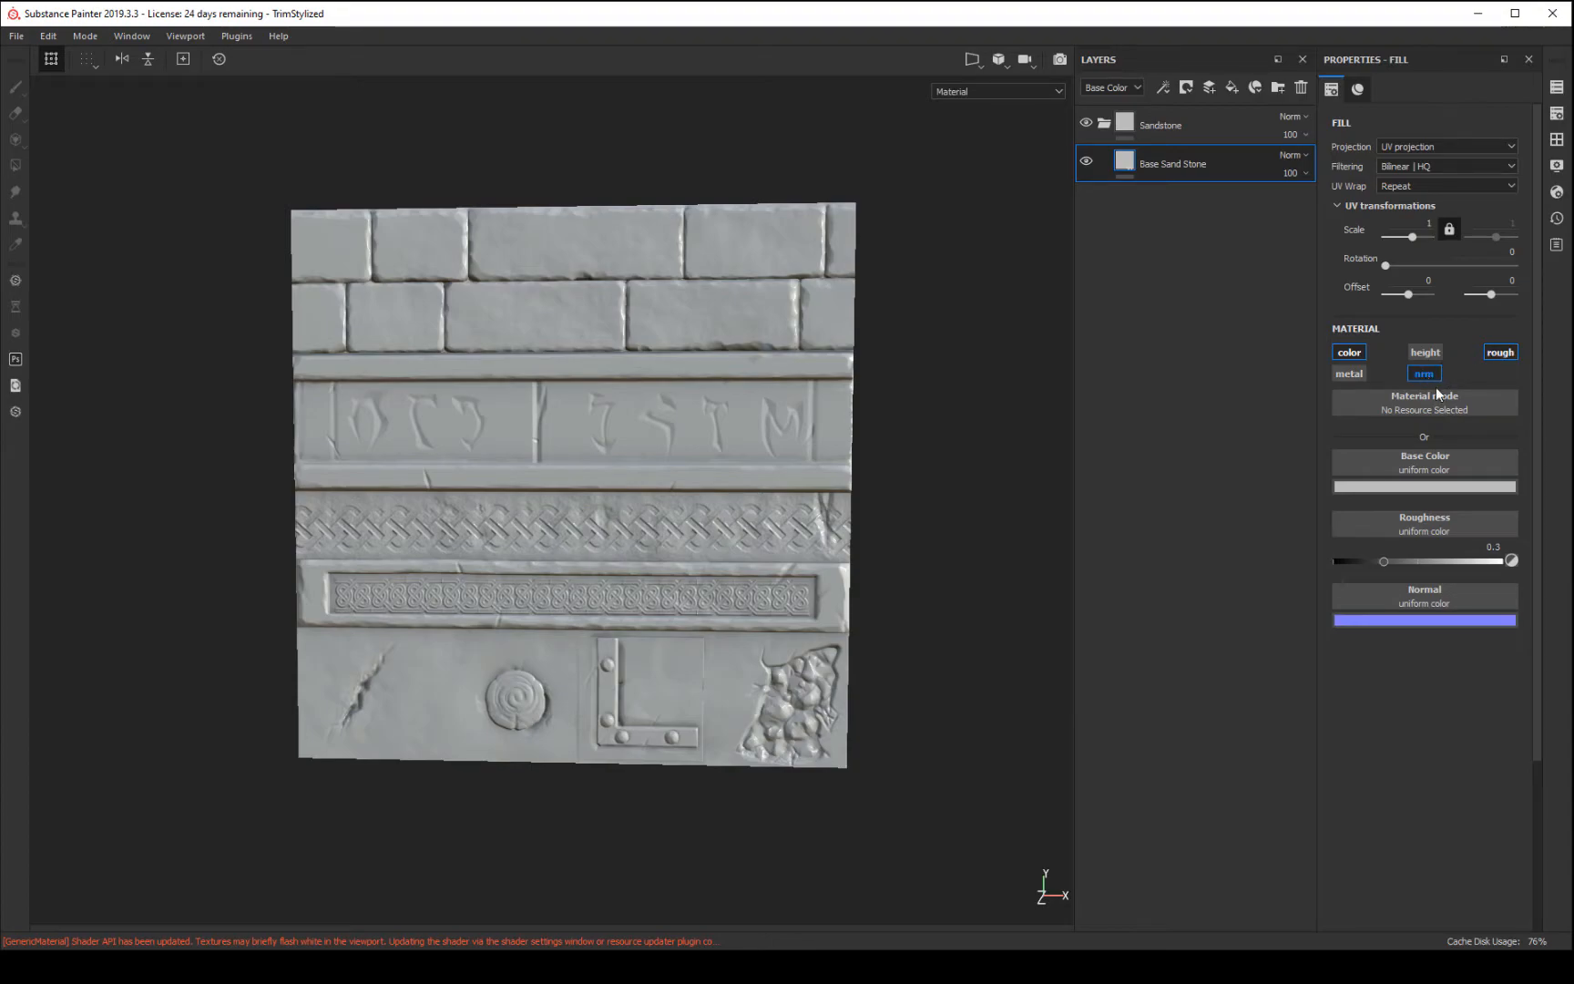
click(1426, 376)
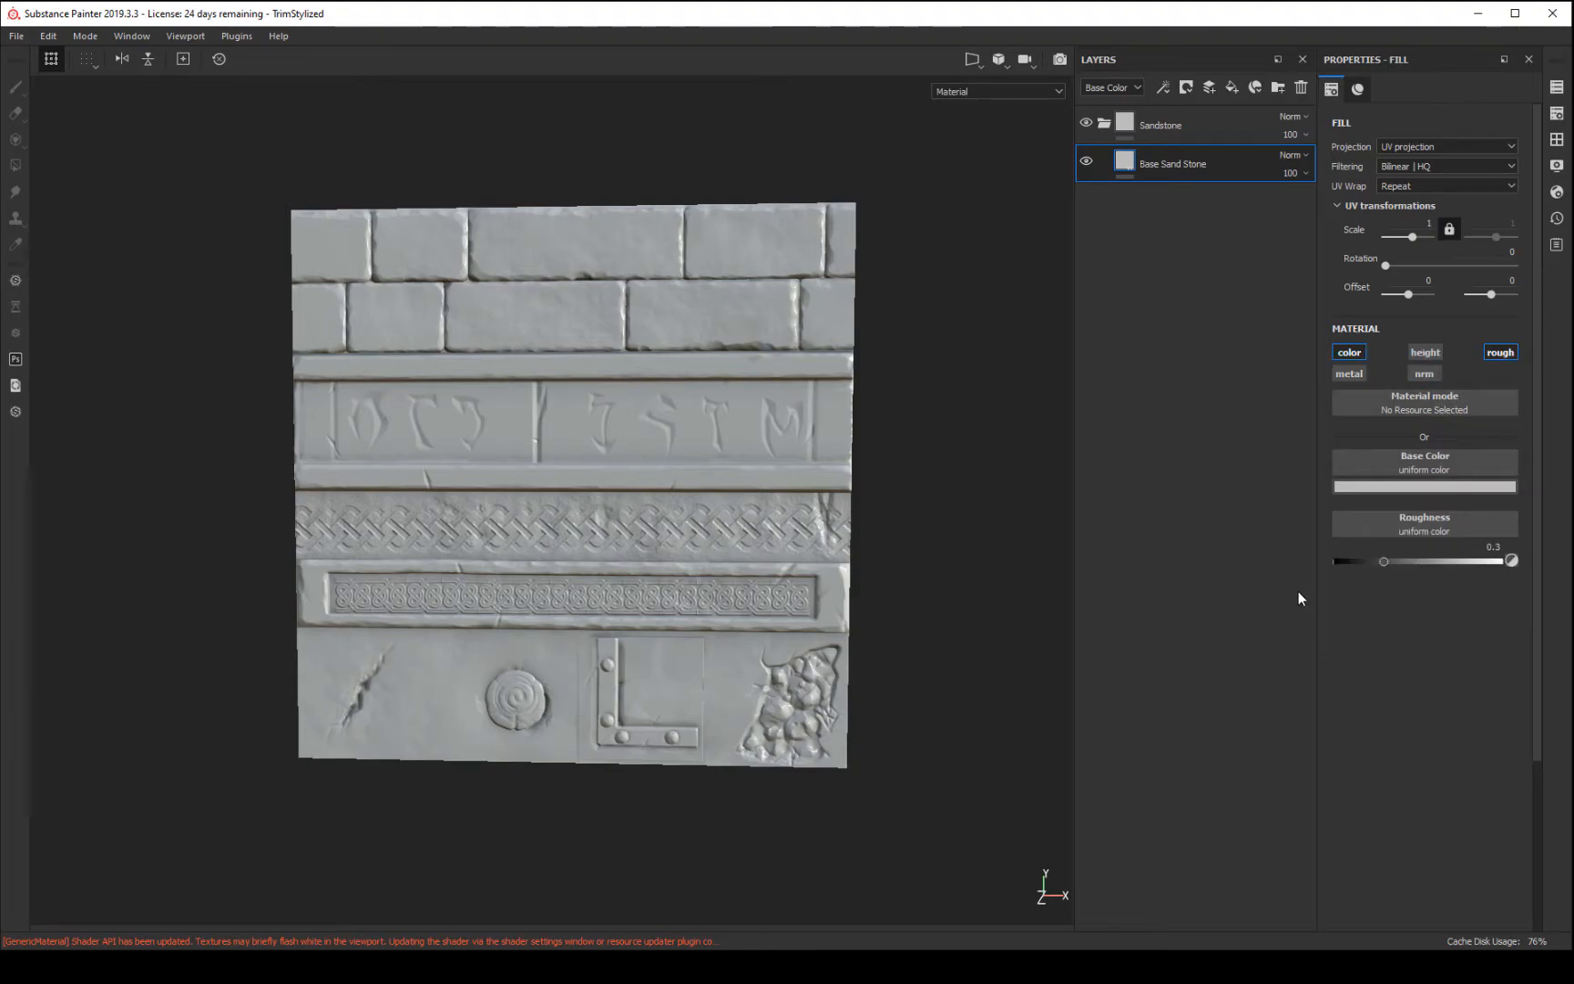
drag(1384, 561, 1500, 561)
- Set the Base Sand Stone layer's base color to a light yellowish sand tone
alt+drag(967, 569, 1025, 555)
click(1397, 488)
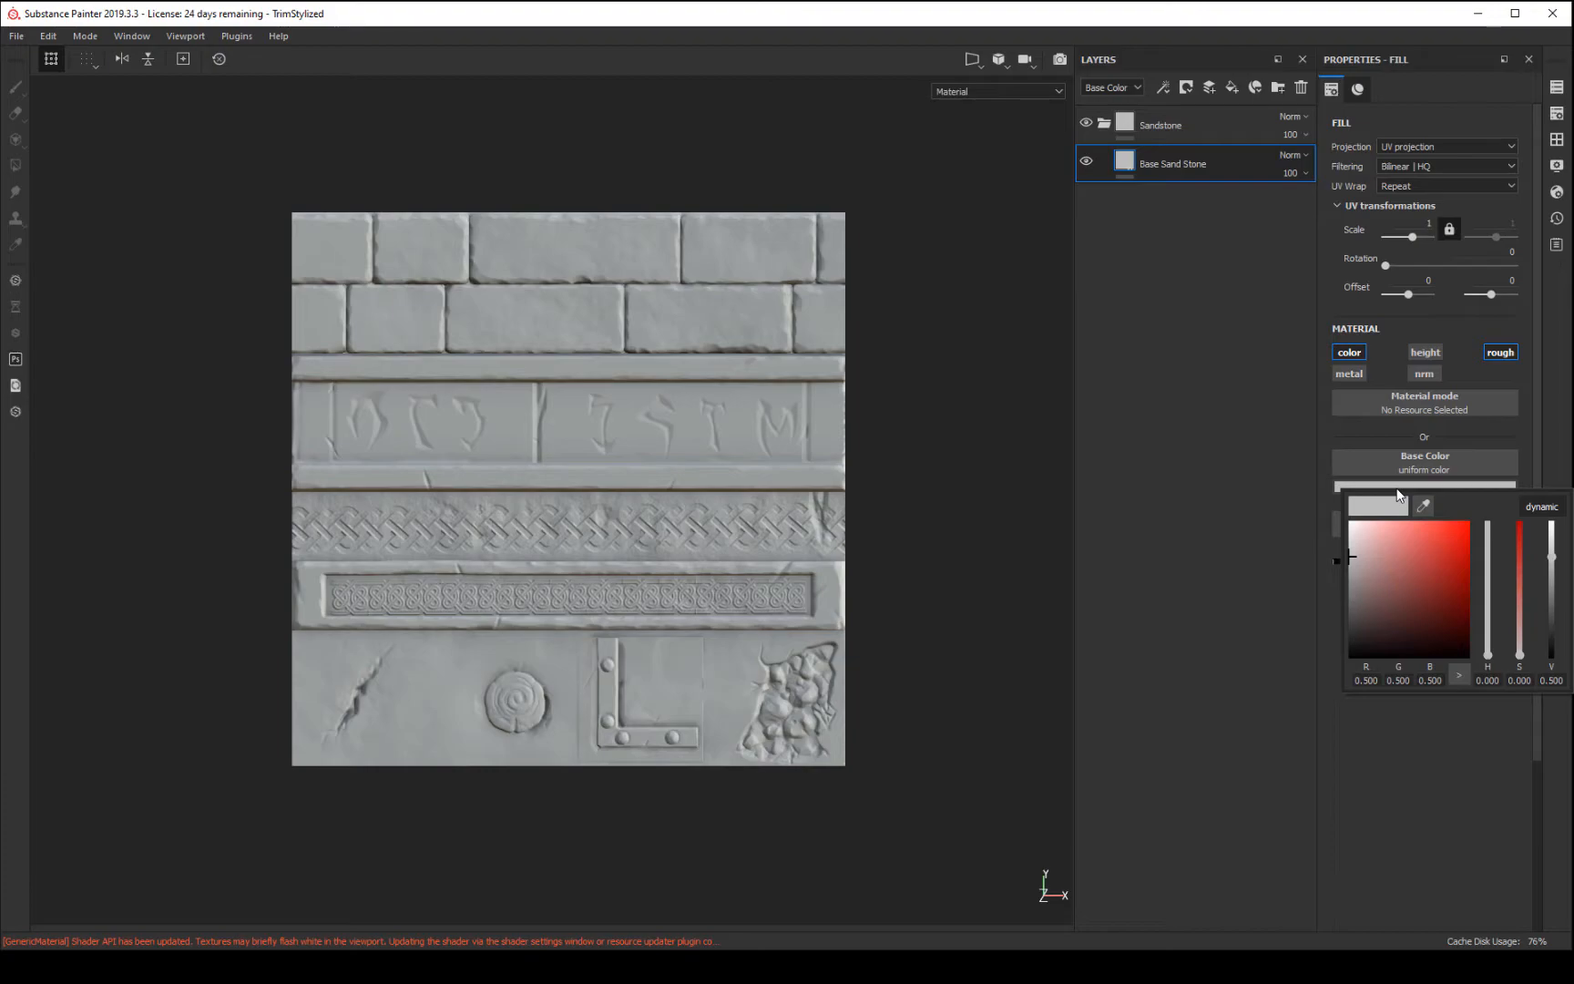
click(1521, 603)
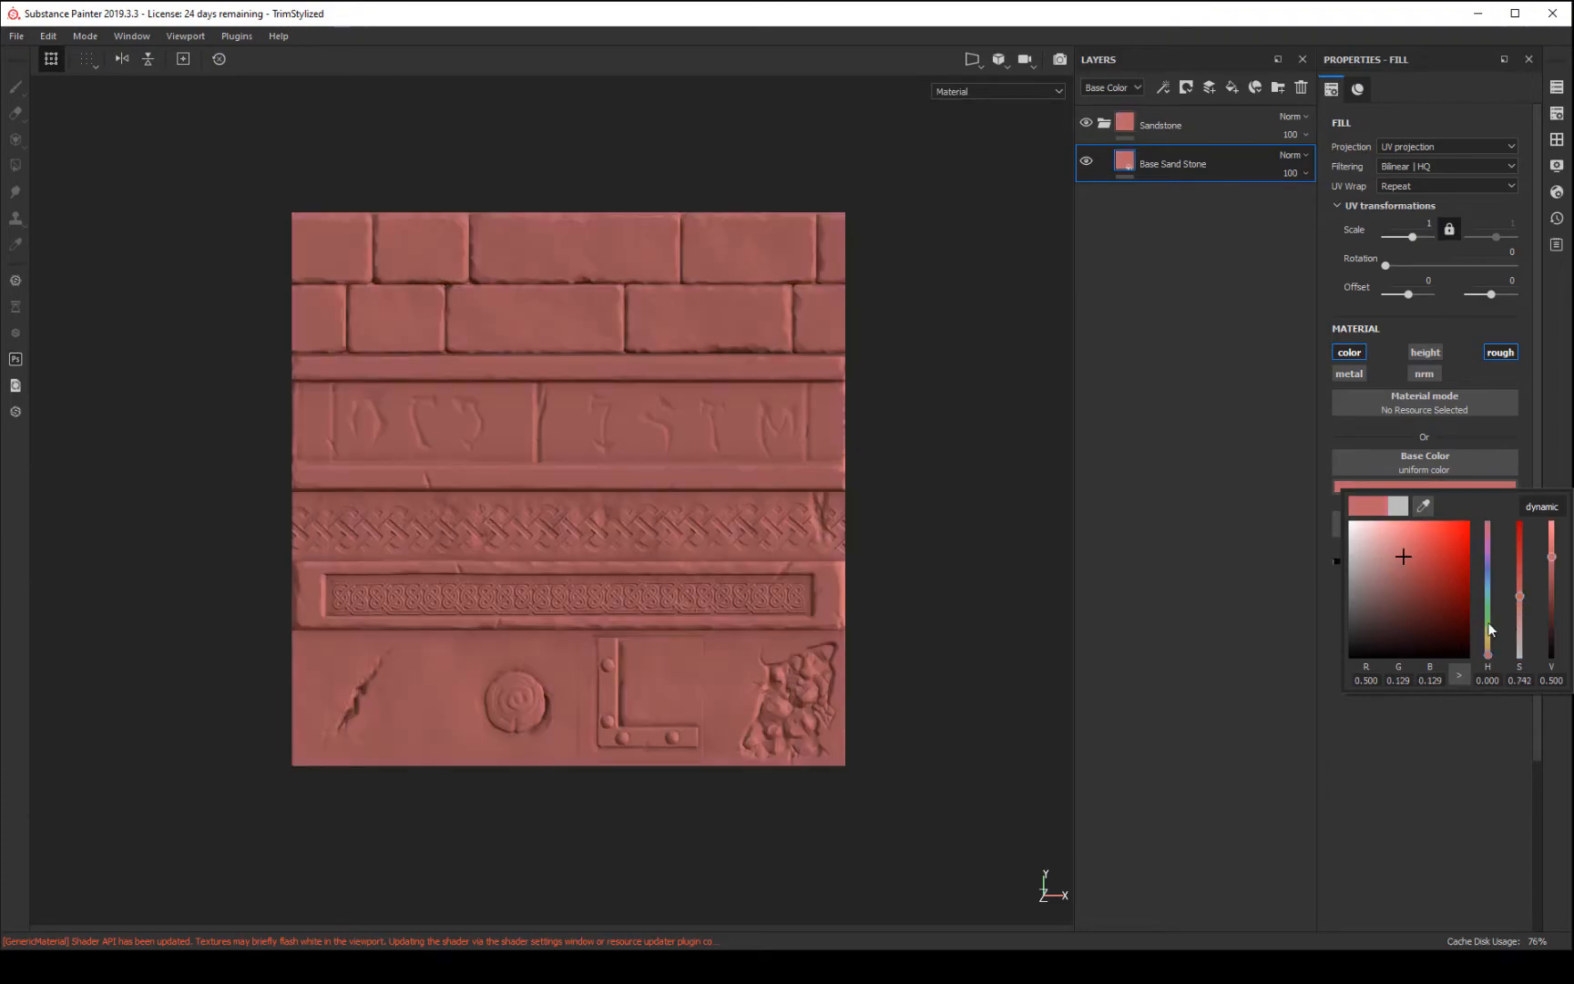
click(1488, 644)
drag(1489, 644, 1489, 647)
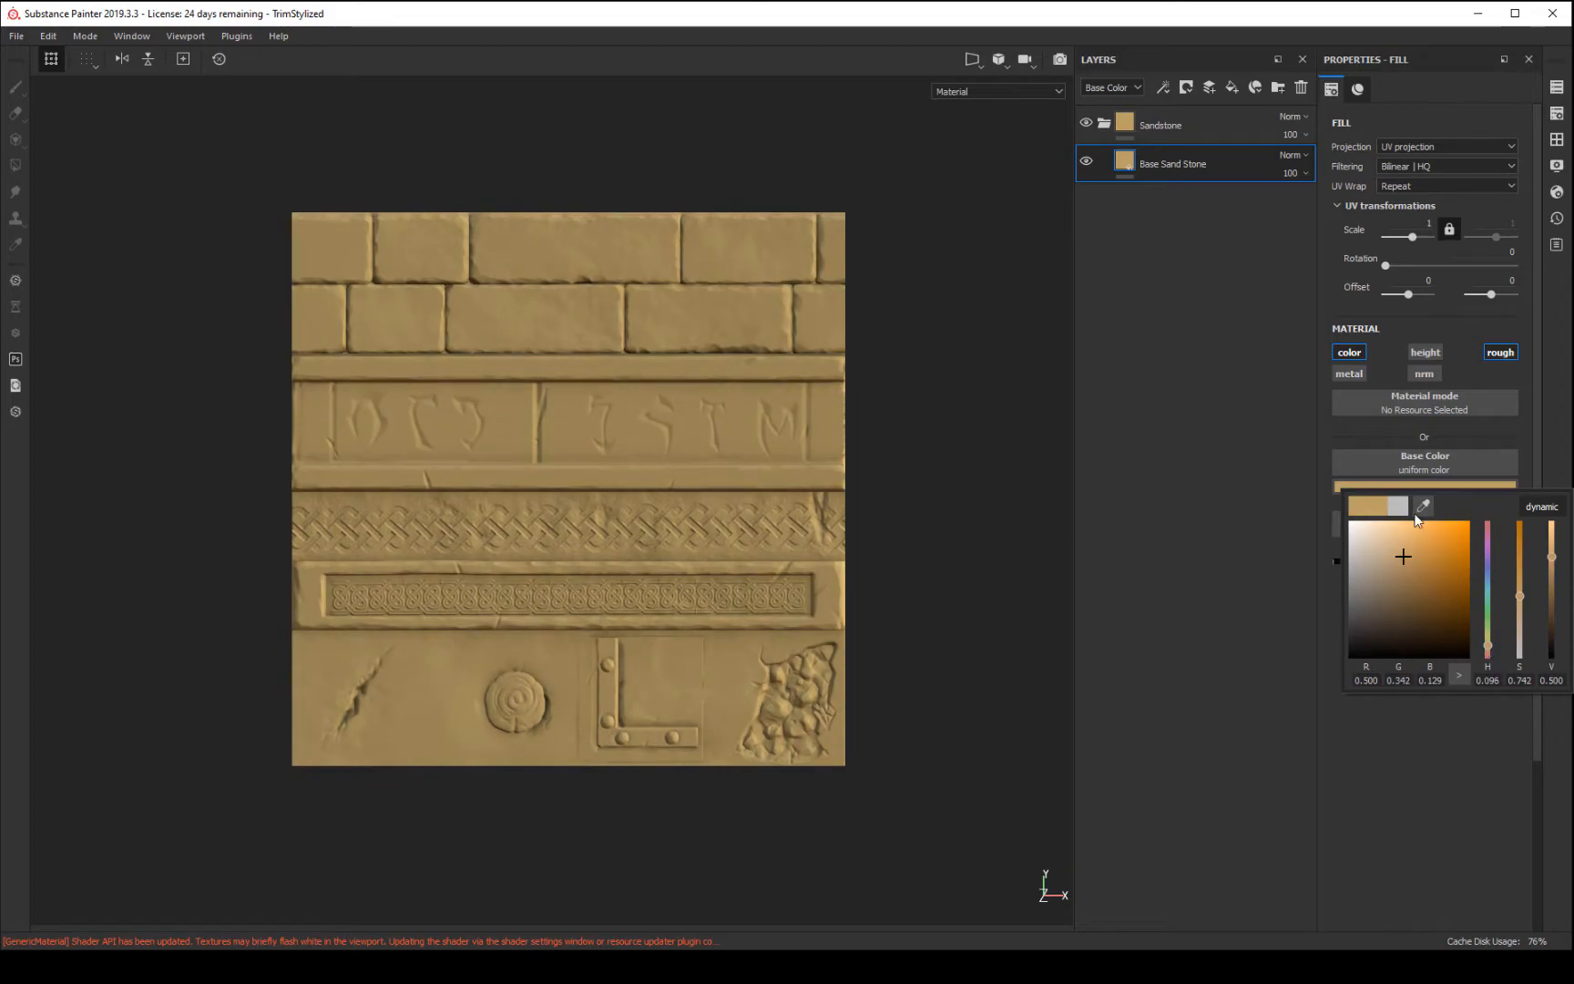
mouse_move(1403, 557)
mouse_down()
mouse_move(1365, 565)
mouse_move(1380, 540)
mouse_move(1364, 537)
mouse_move(1384, 535)
mouse_up()
click(1316, 636)
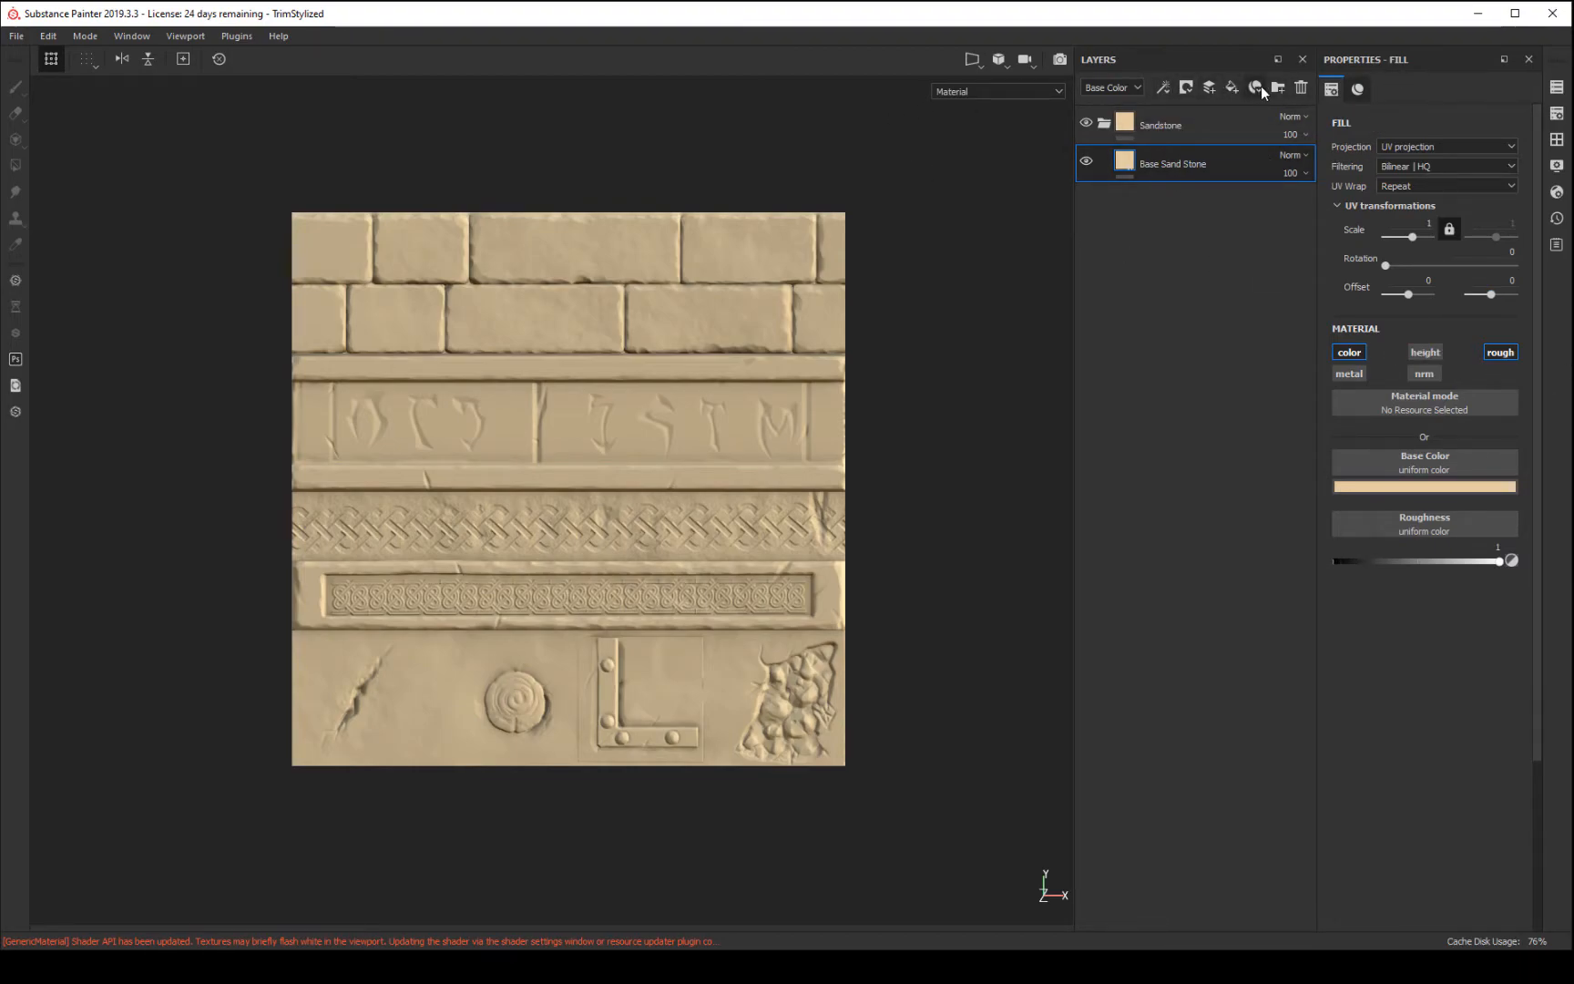
- Add a fill layer above Base Sand Stone and set its blending mode to Linear dodge (Add)
click(1232, 88)
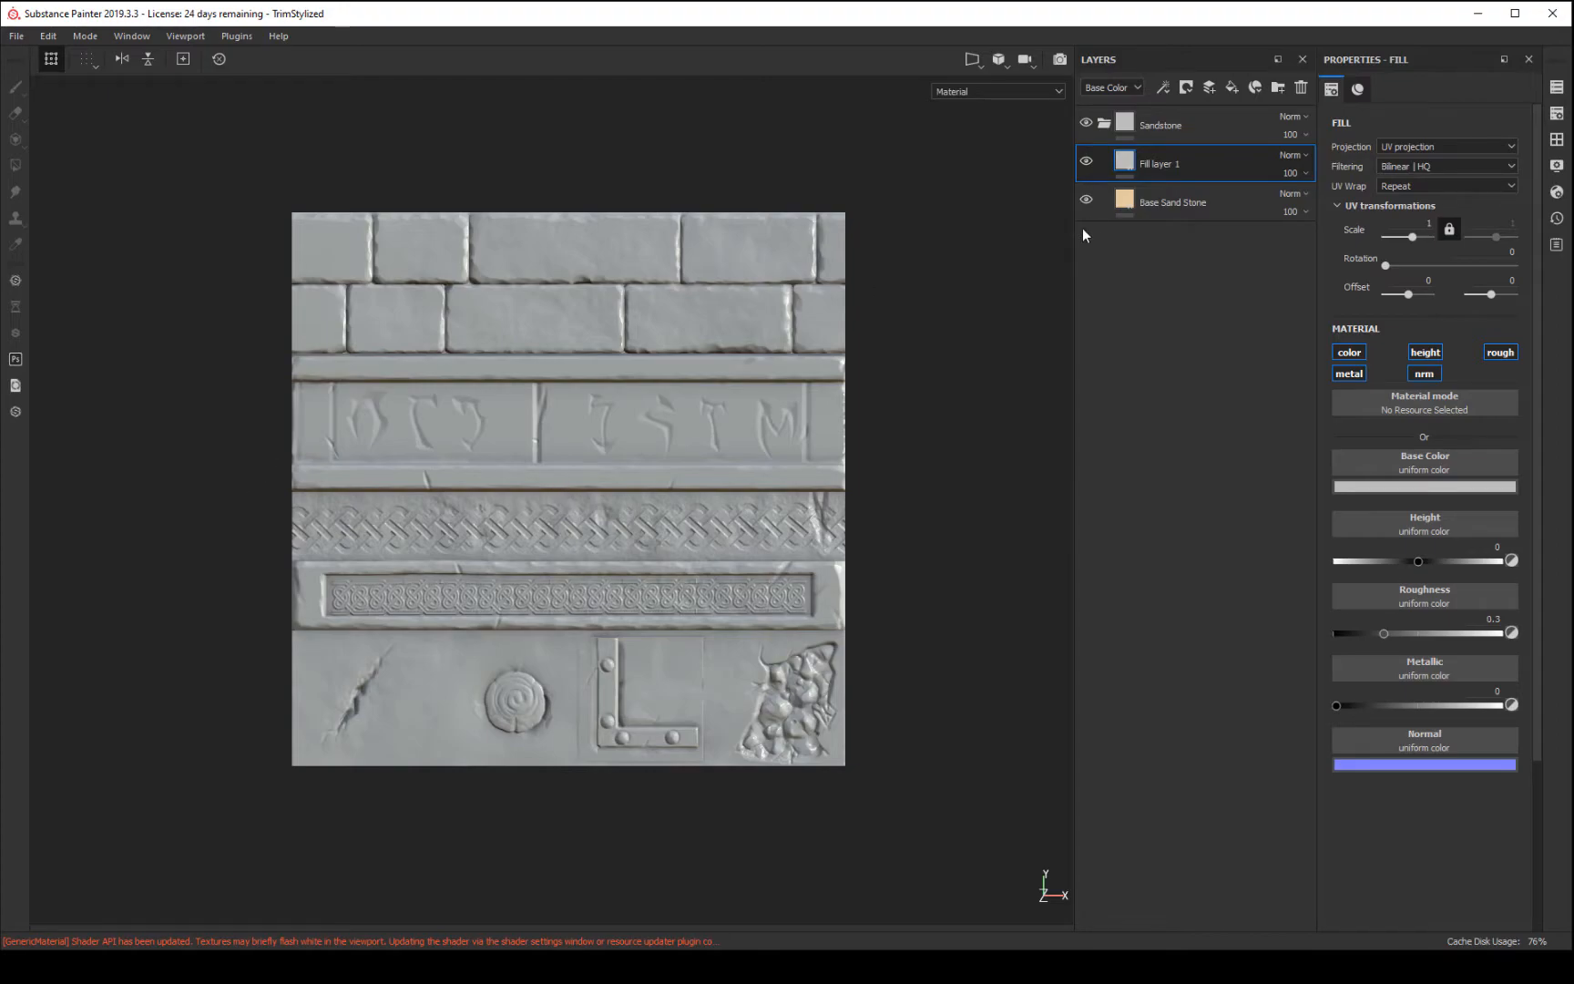
click(1292, 154)
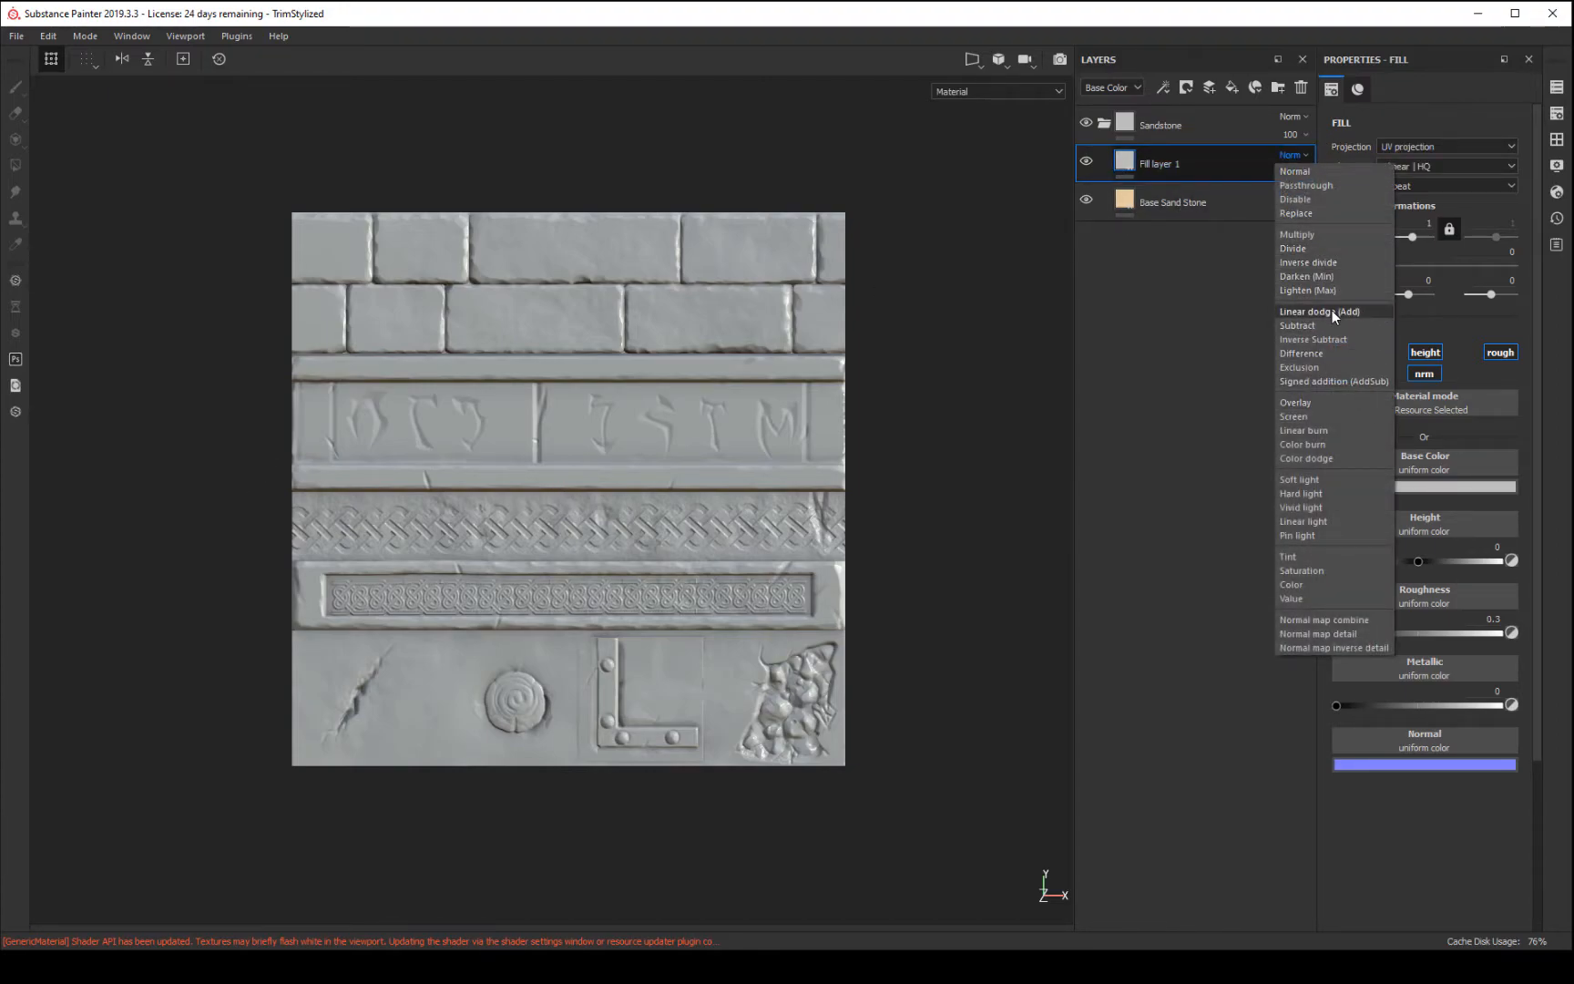
click(1331, 310)
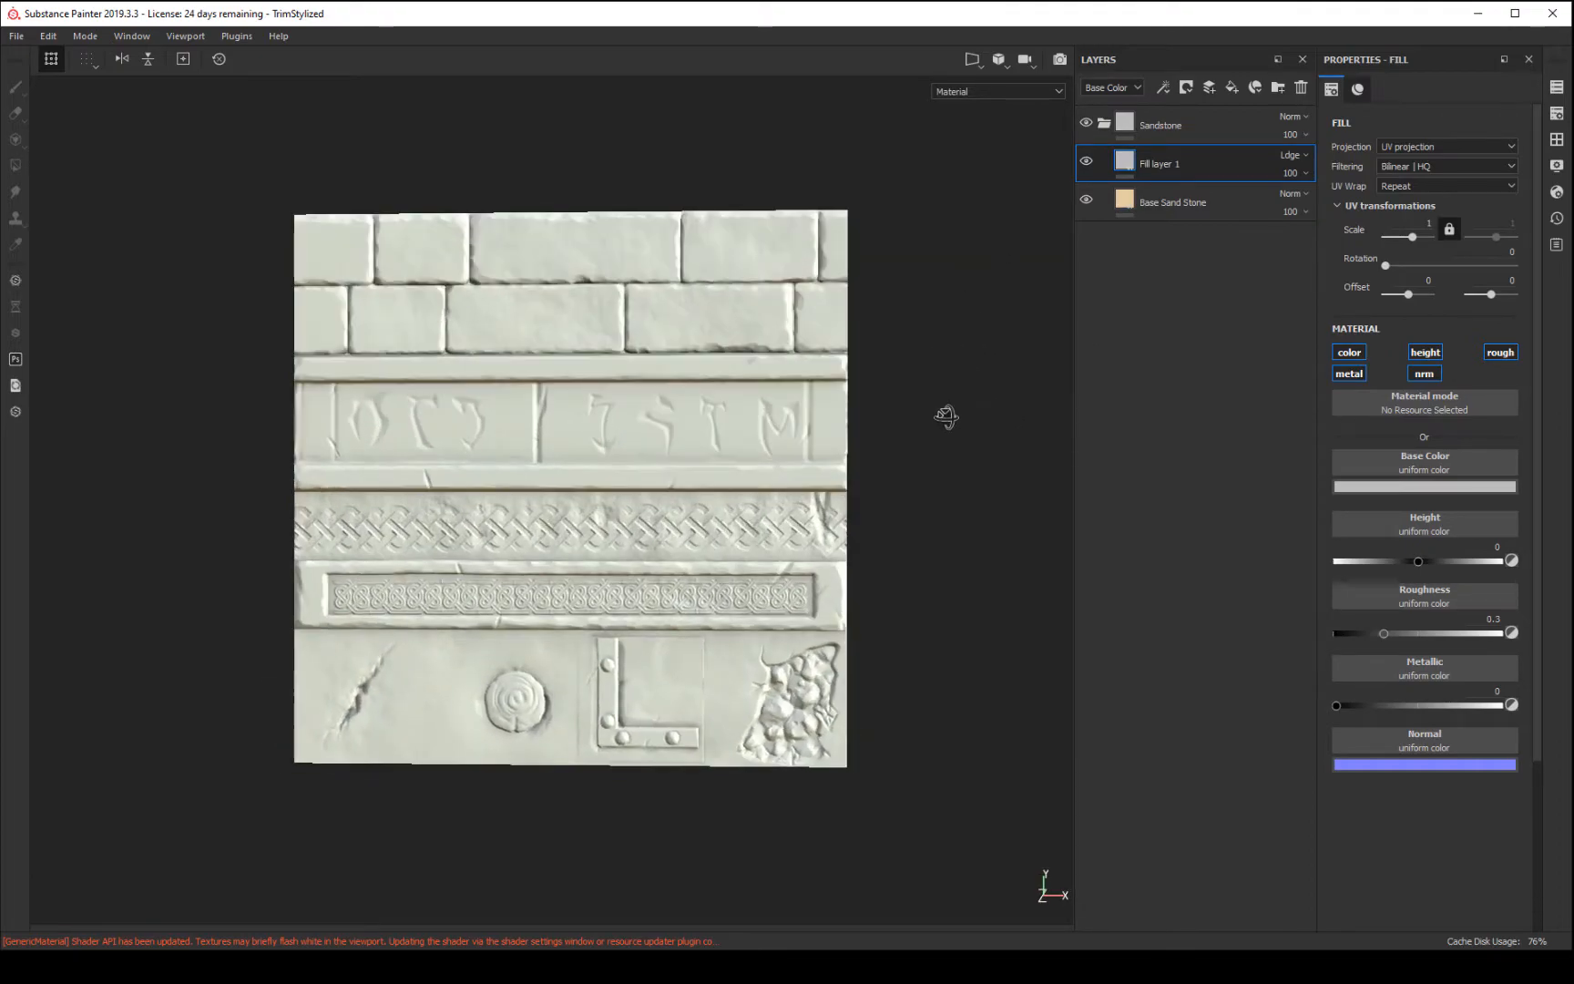
- Add an empty generator to the new fill layer and limit the generator to the color channel
click(1182, 88)
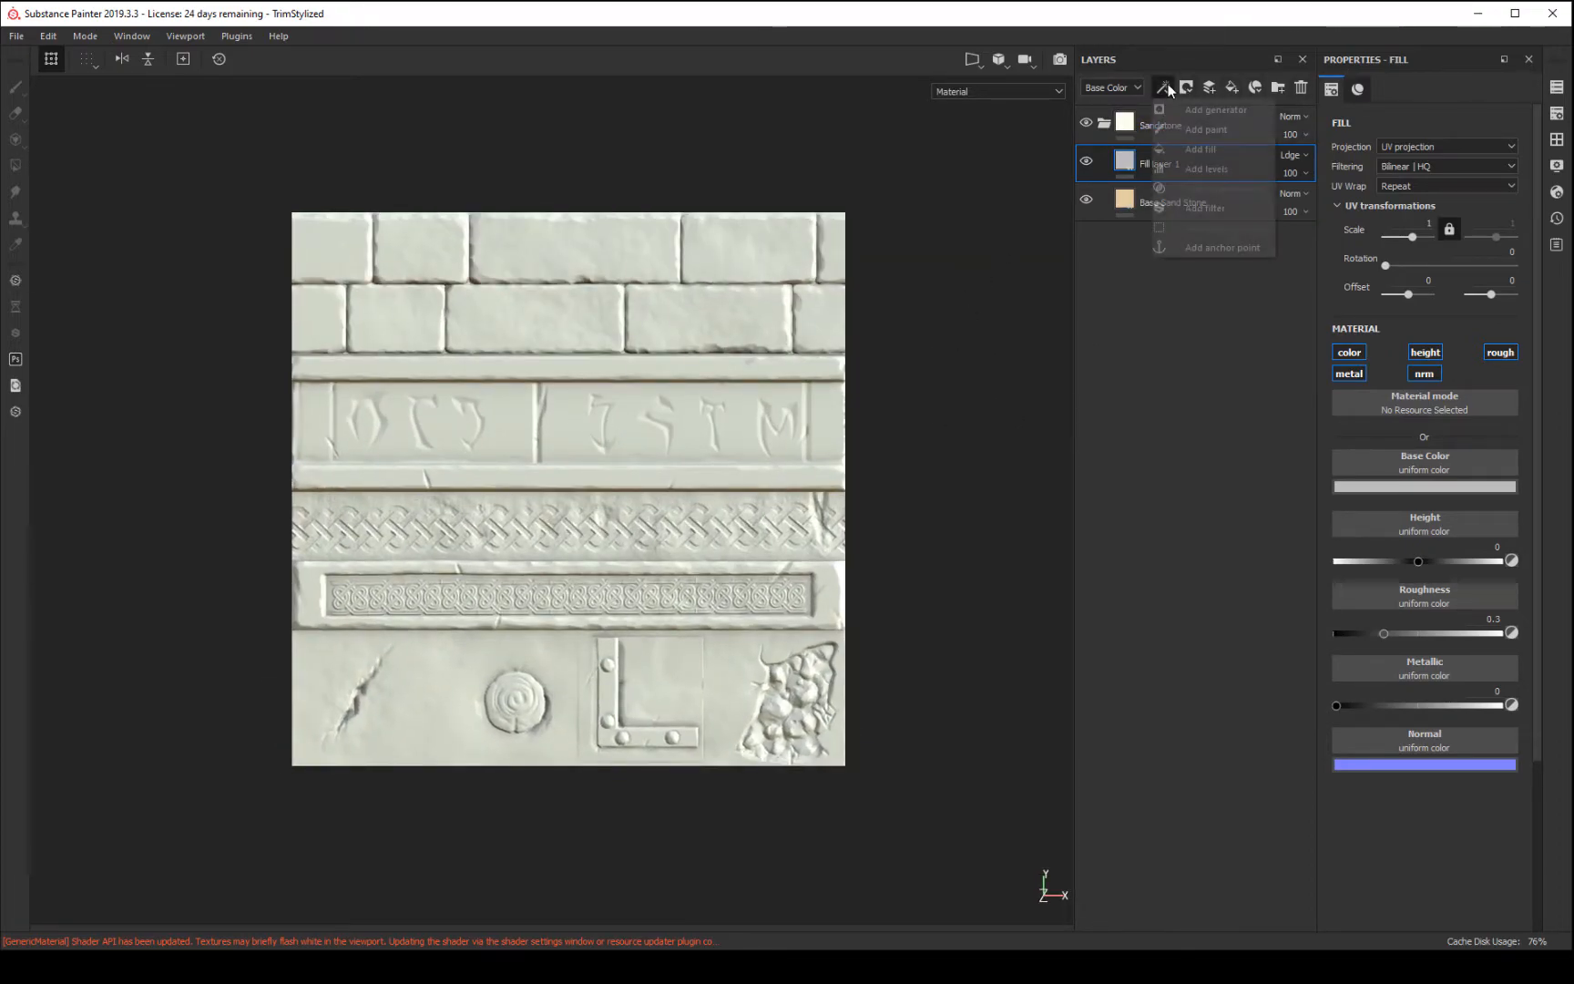
click(1200, 103)
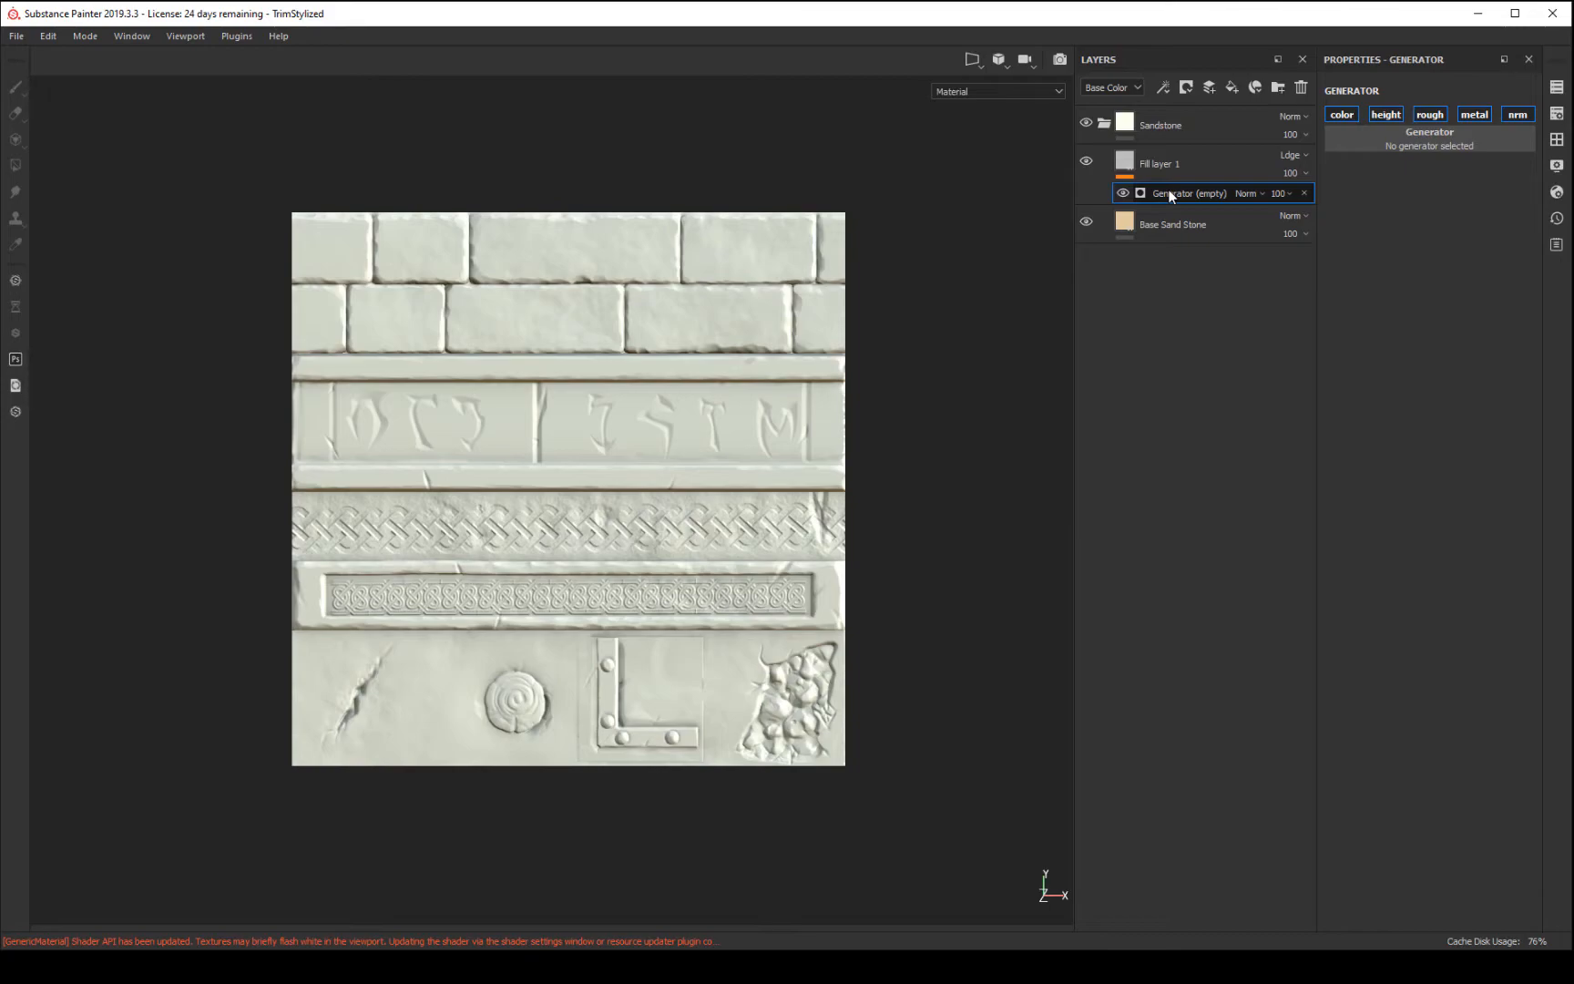
click(1380, 114)
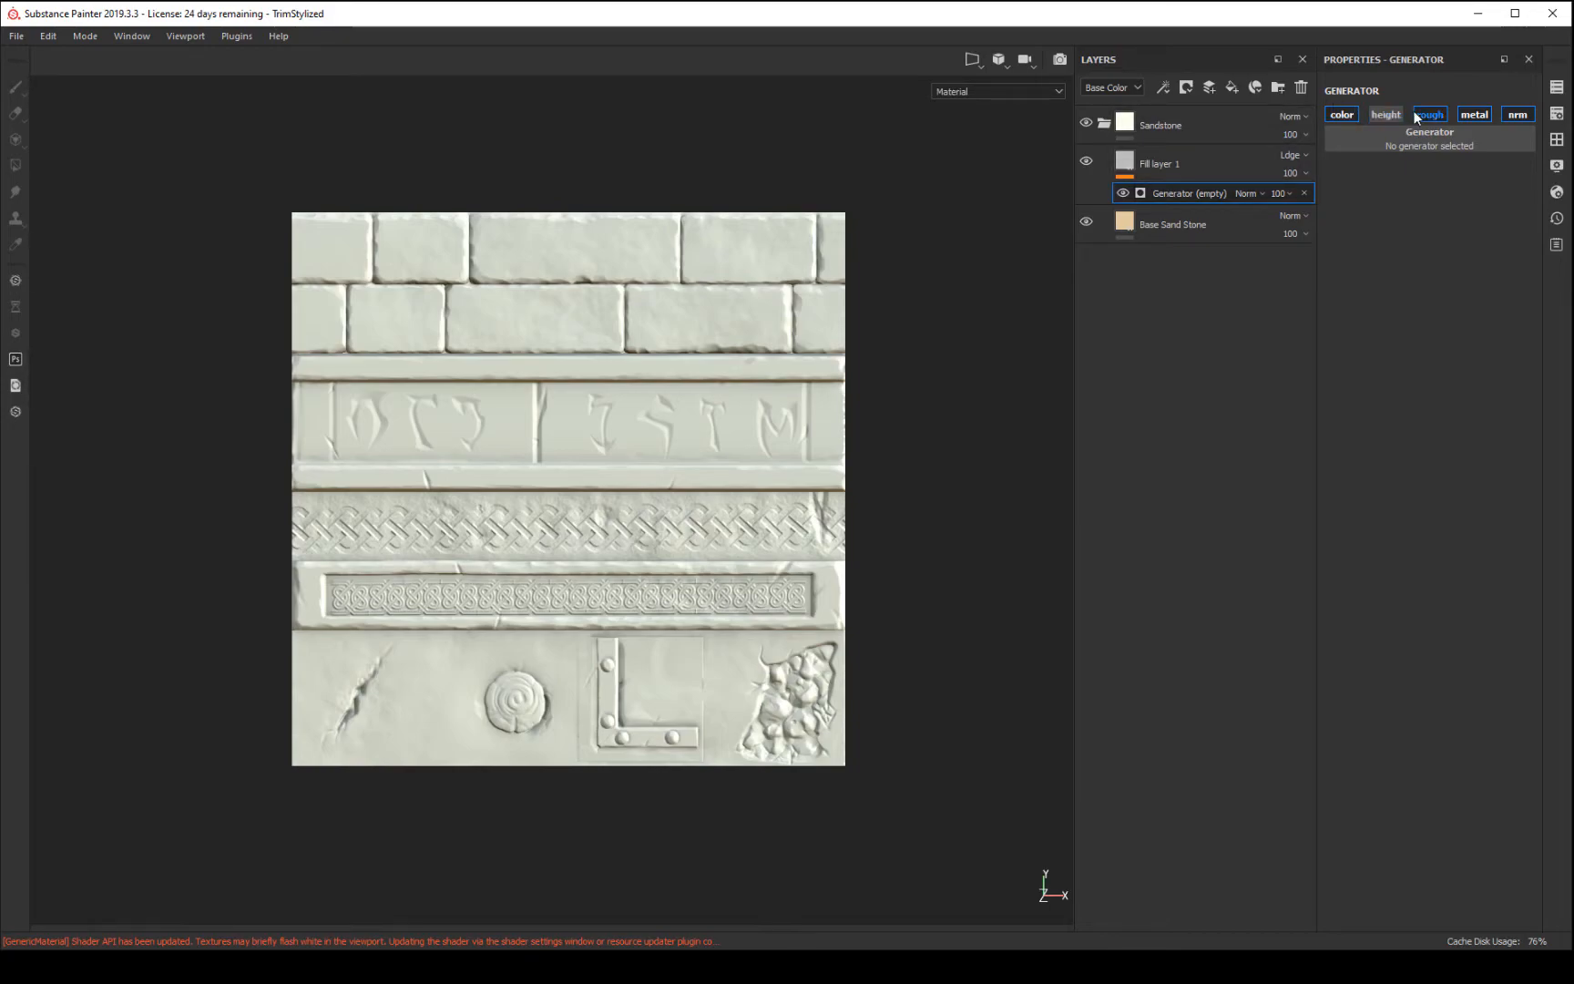
click(1473, 115)
click(1516, 114)
- Limit the new fill layer to the color channel and set its base color to near white
alt+drag(974, 457, 951, 512)
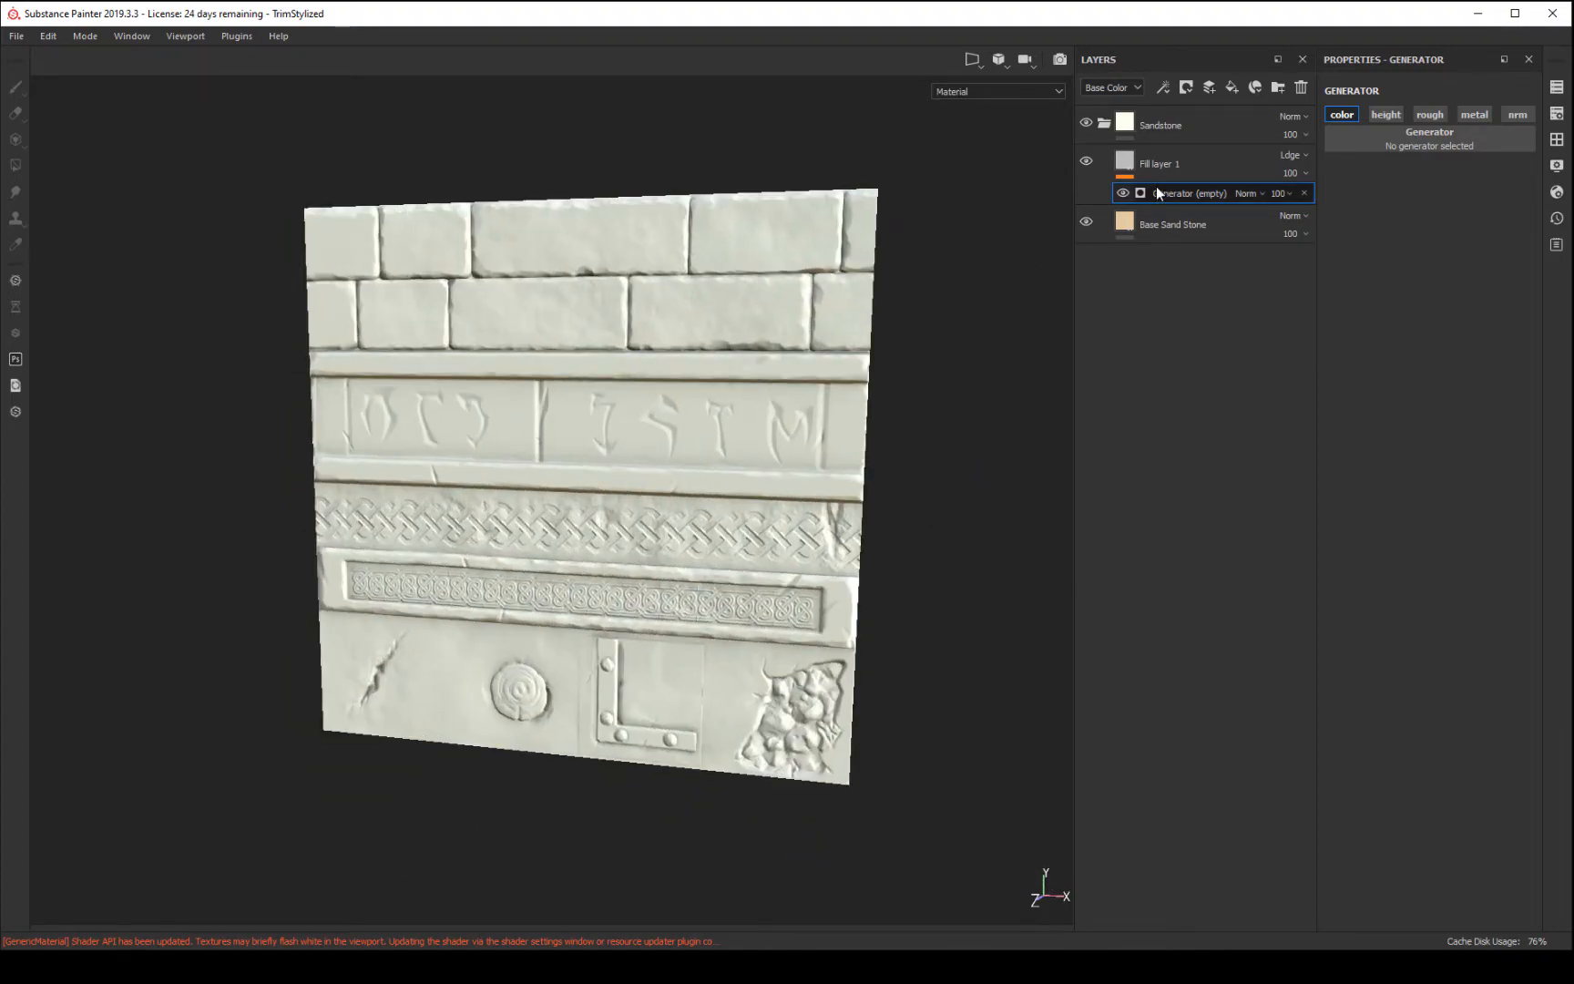
click(1146, 177)
click(1417, 355)
click(1423, 374)
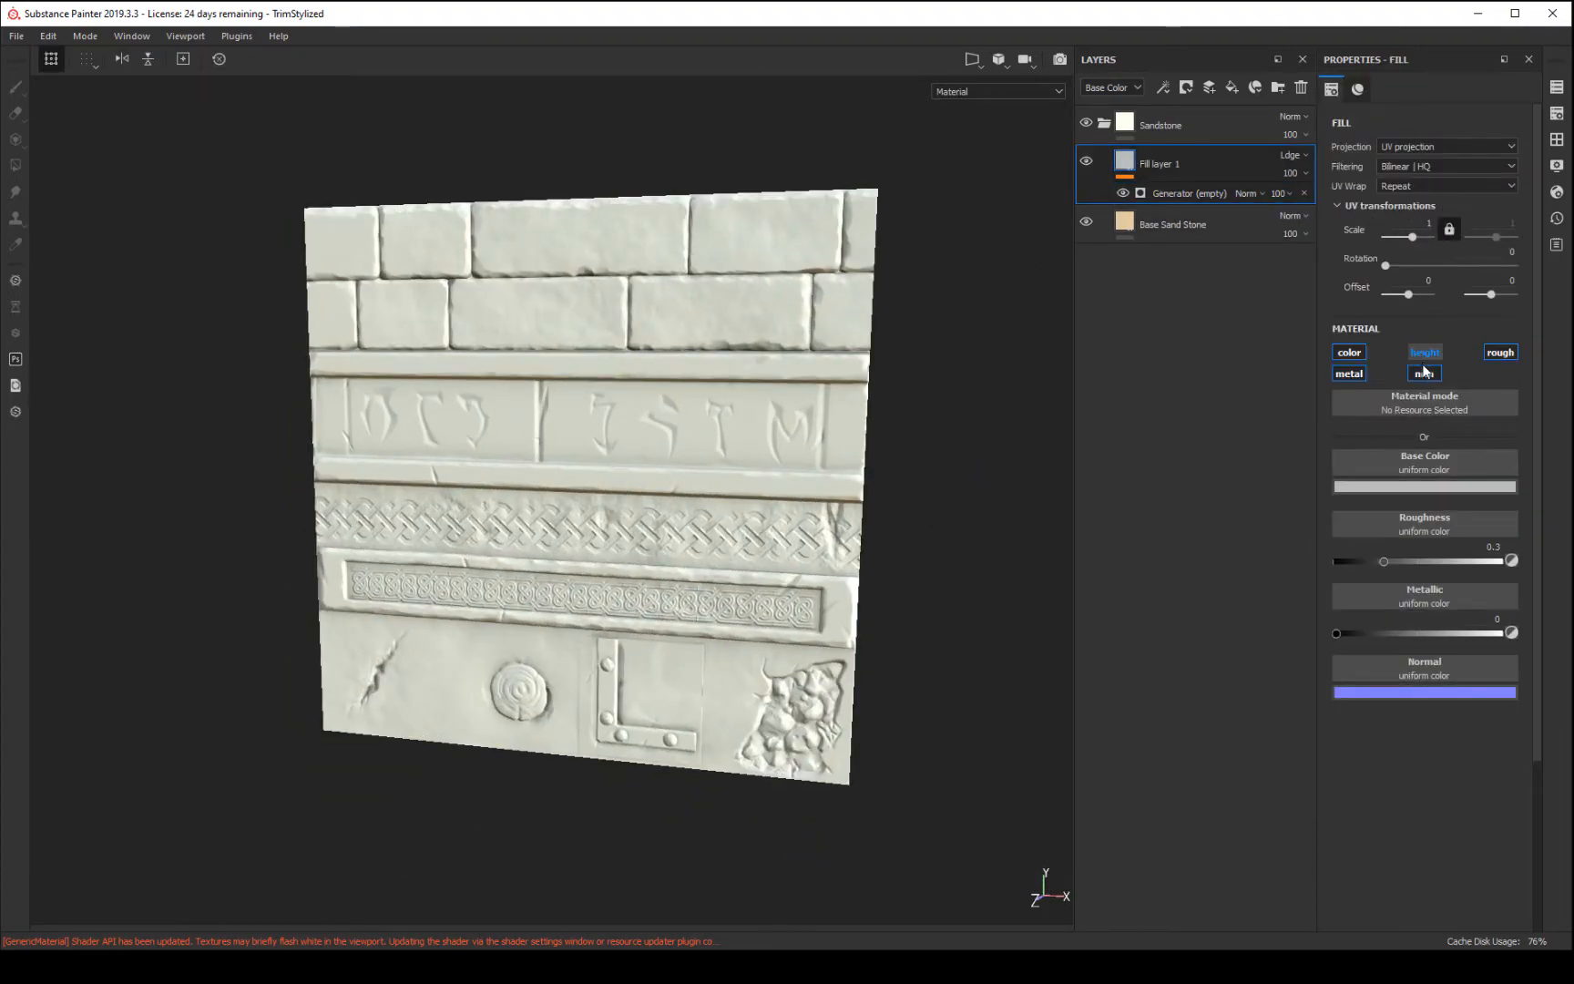
click(1349, 374)
click(1500, 351)
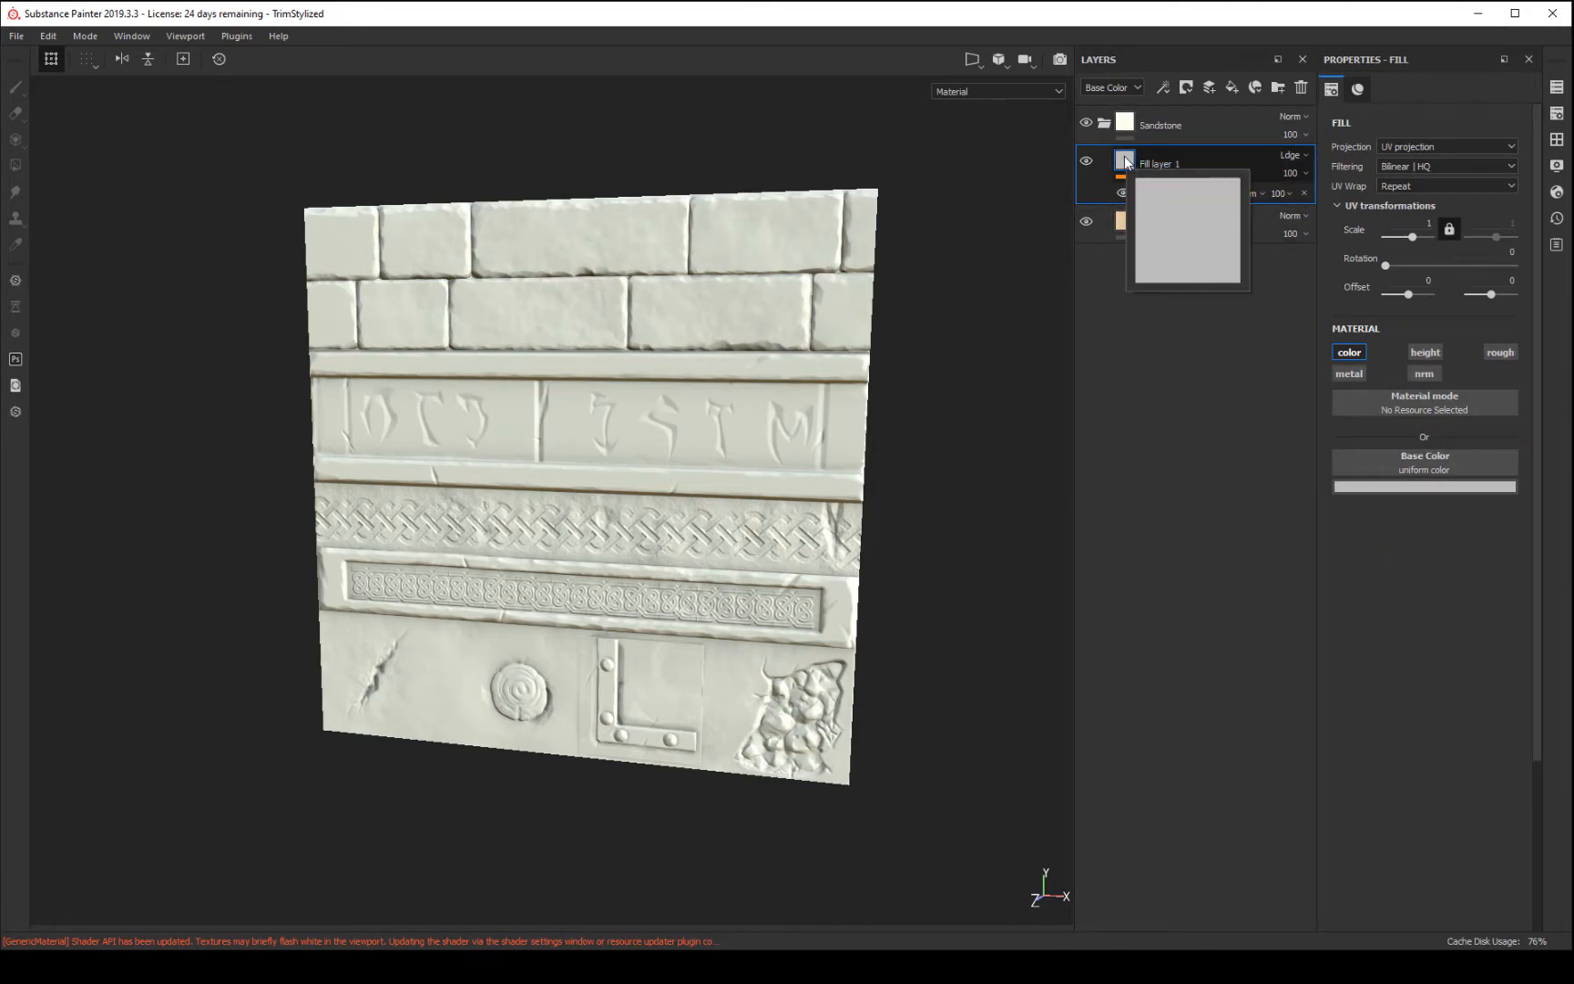
click(1400, 486)
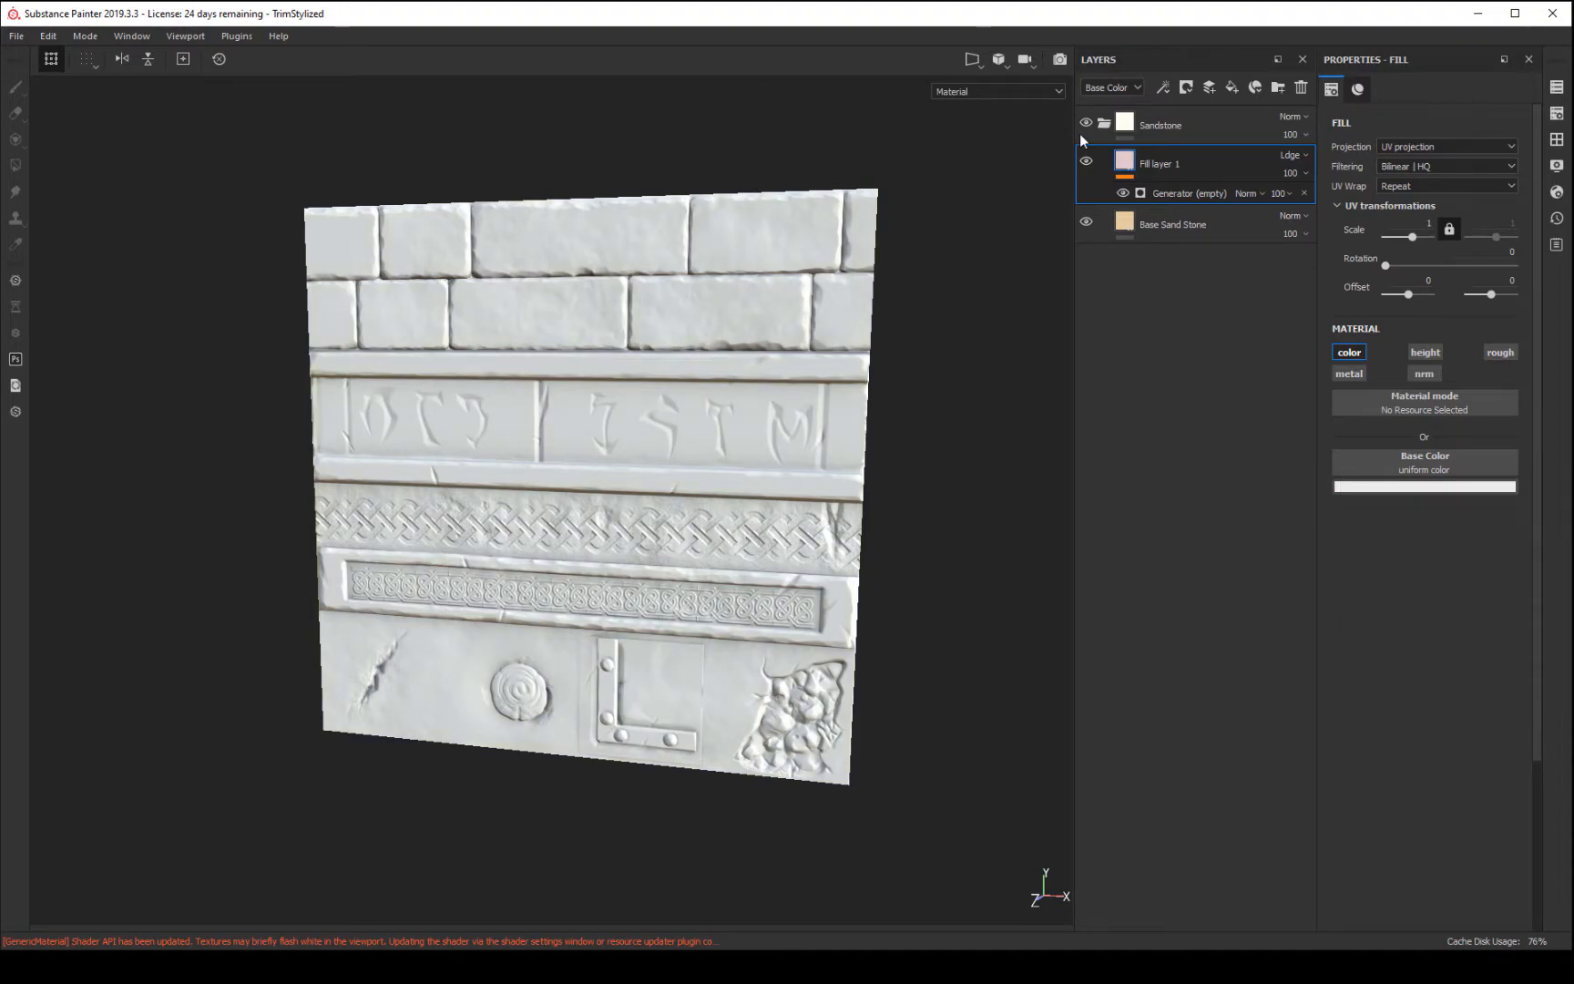
- Assign the Mask Editor generator to the empty generator effect on the new fill layer
click(1182, 195)
click(1453, 143)
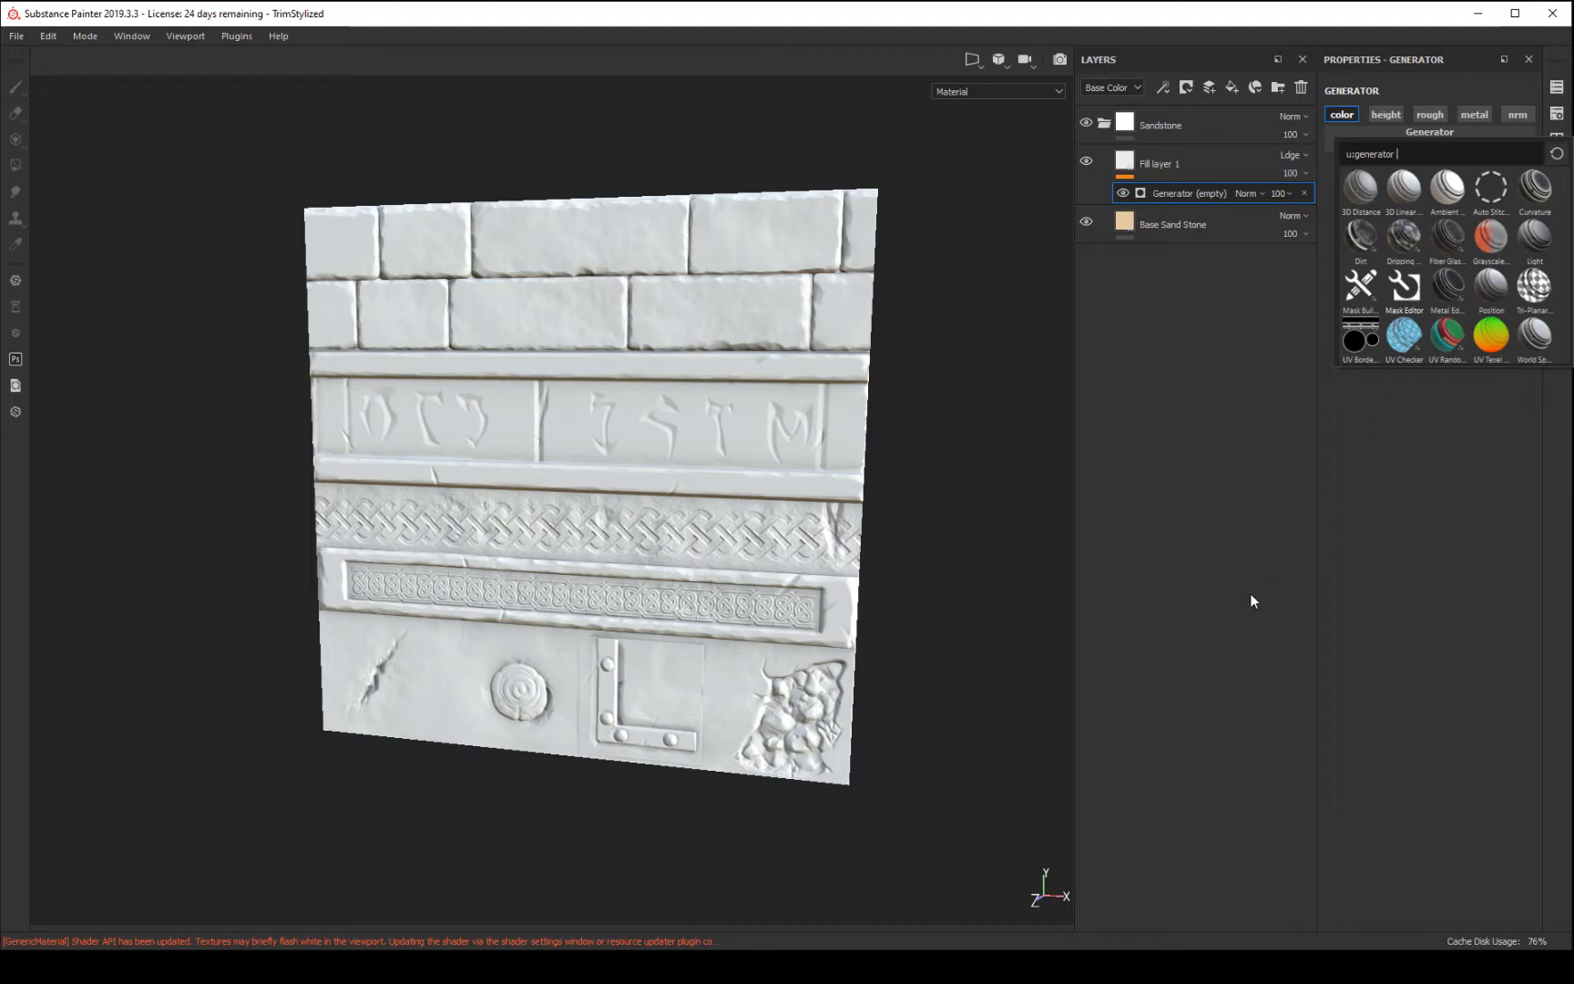
alt+drag(938, 524, 1001, 495)
alt+right_drag(999, 495, 1021, 583)
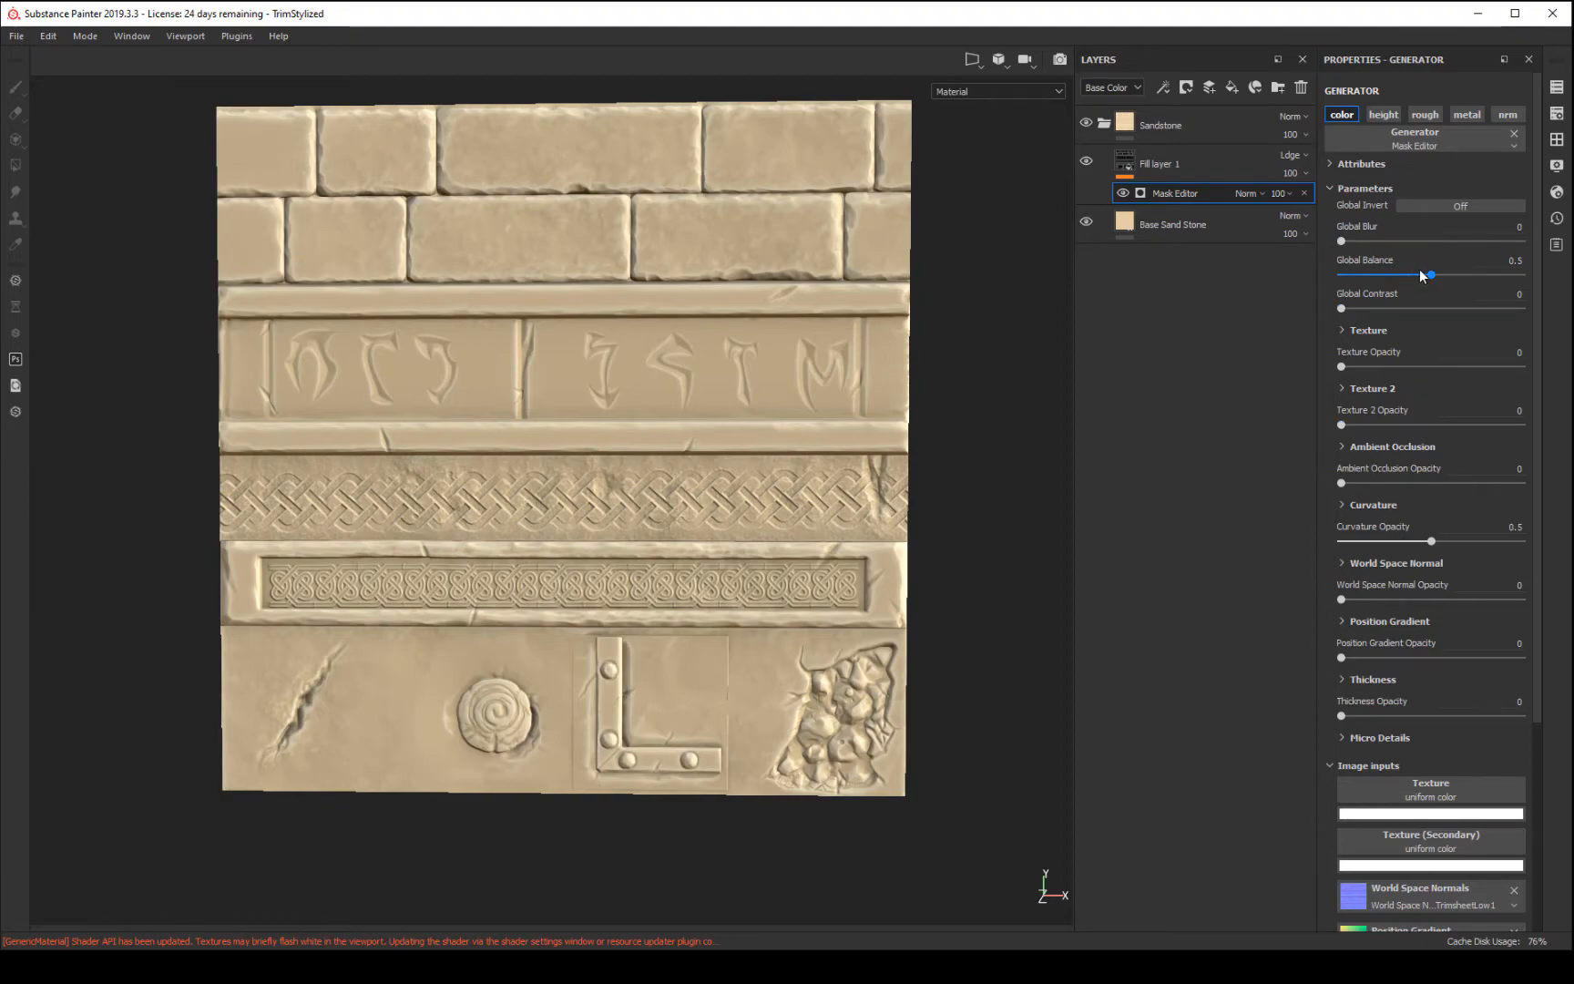
- In the Mask Editor generator of Fill layer 1, set Texture Opacity to 0.12 and Global Blur to 0.15
drag(1341, 242, 1449, 242)
key(ctrl+z)
mouse_move(1343, 365)
mouse_down()
mouse_move(1396, 367)
mouse_move(1356, 386)
mouse_up()
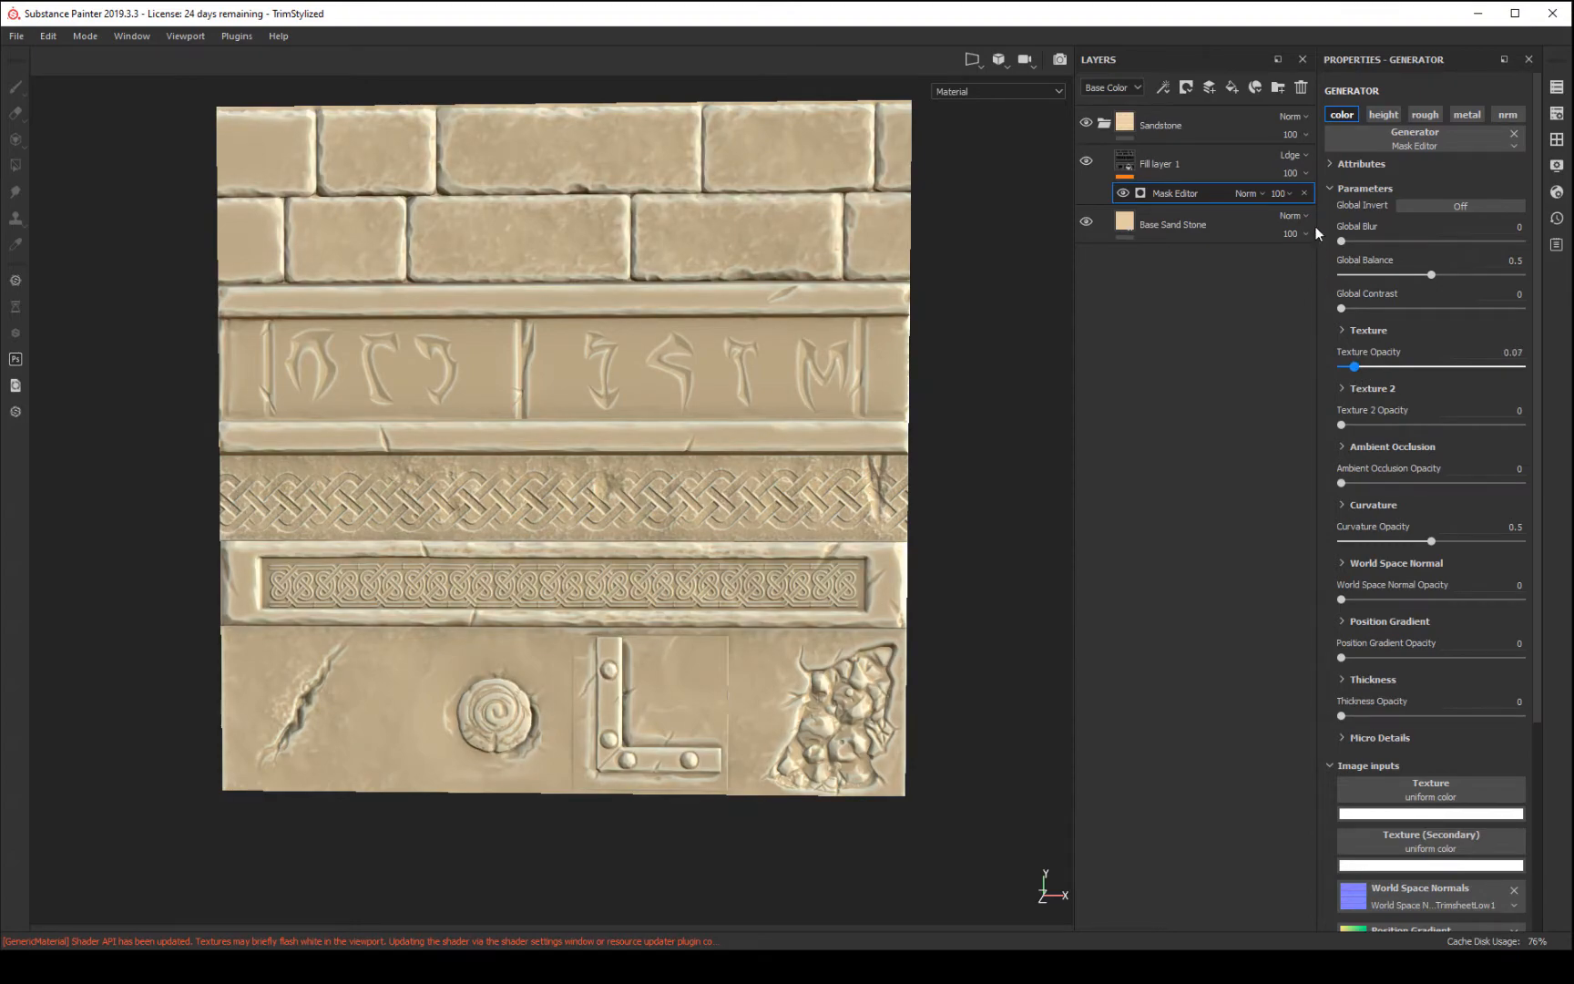
drag(1344, 240, 1342, 245)
alt+drag(1013, 461, 1036, 510)
alt+right_drag(1039, 515, 1107, 802)
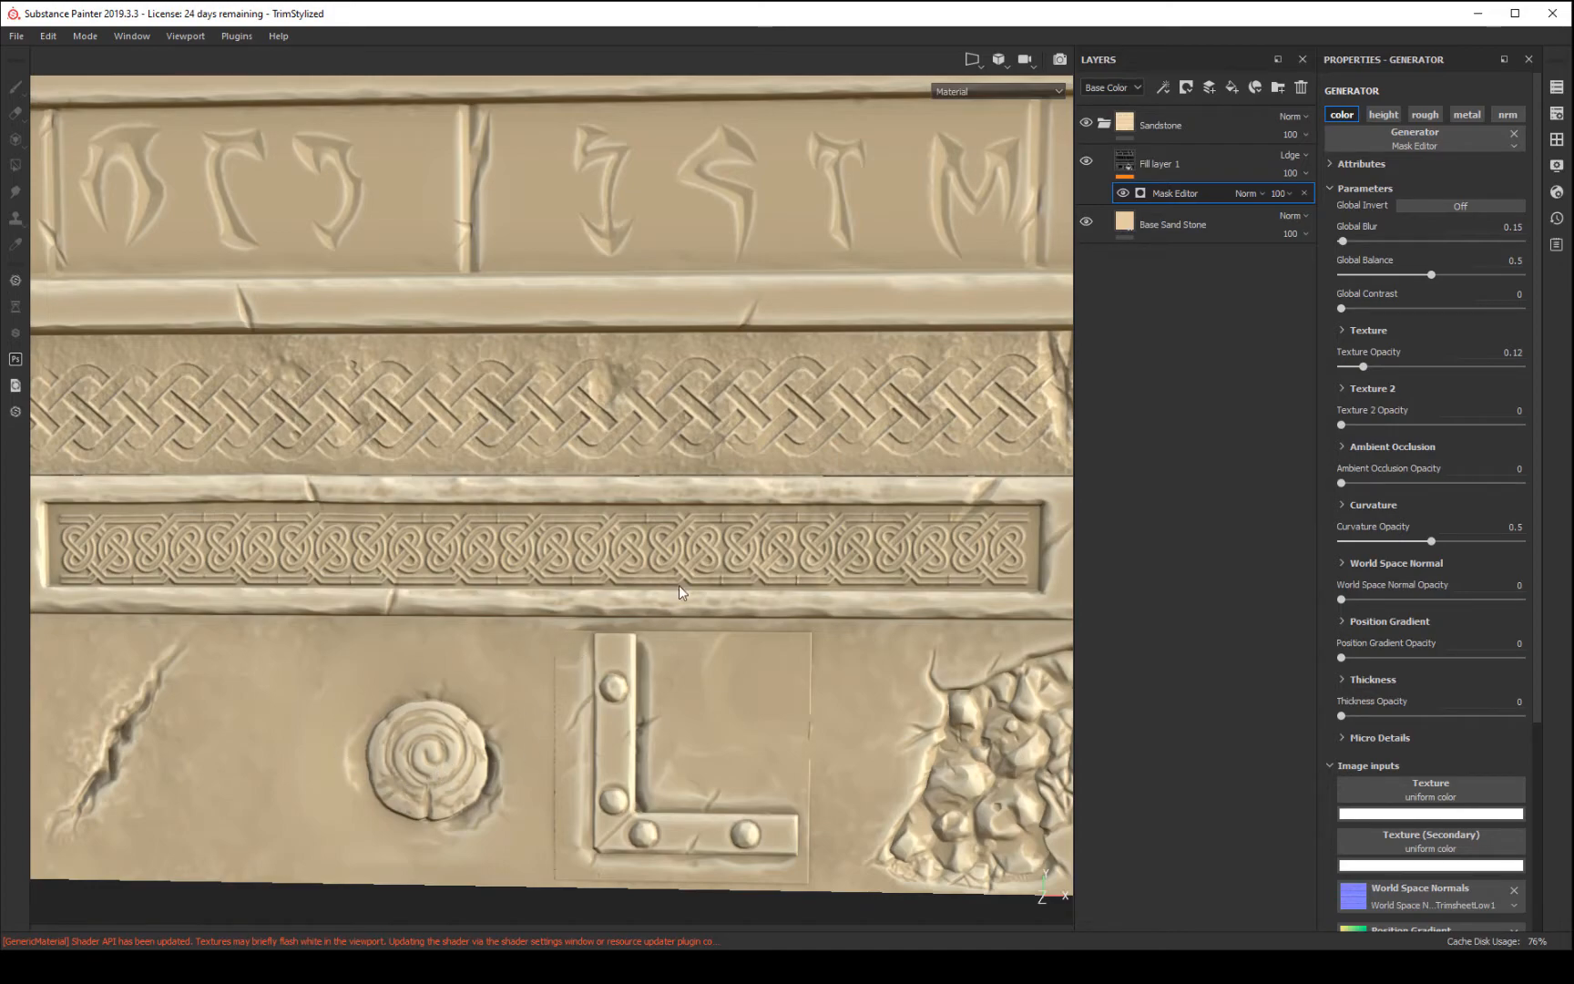
- Examine Fill layer 1's fill properties and its Mask Editor generator parameters
click(1220, 173)
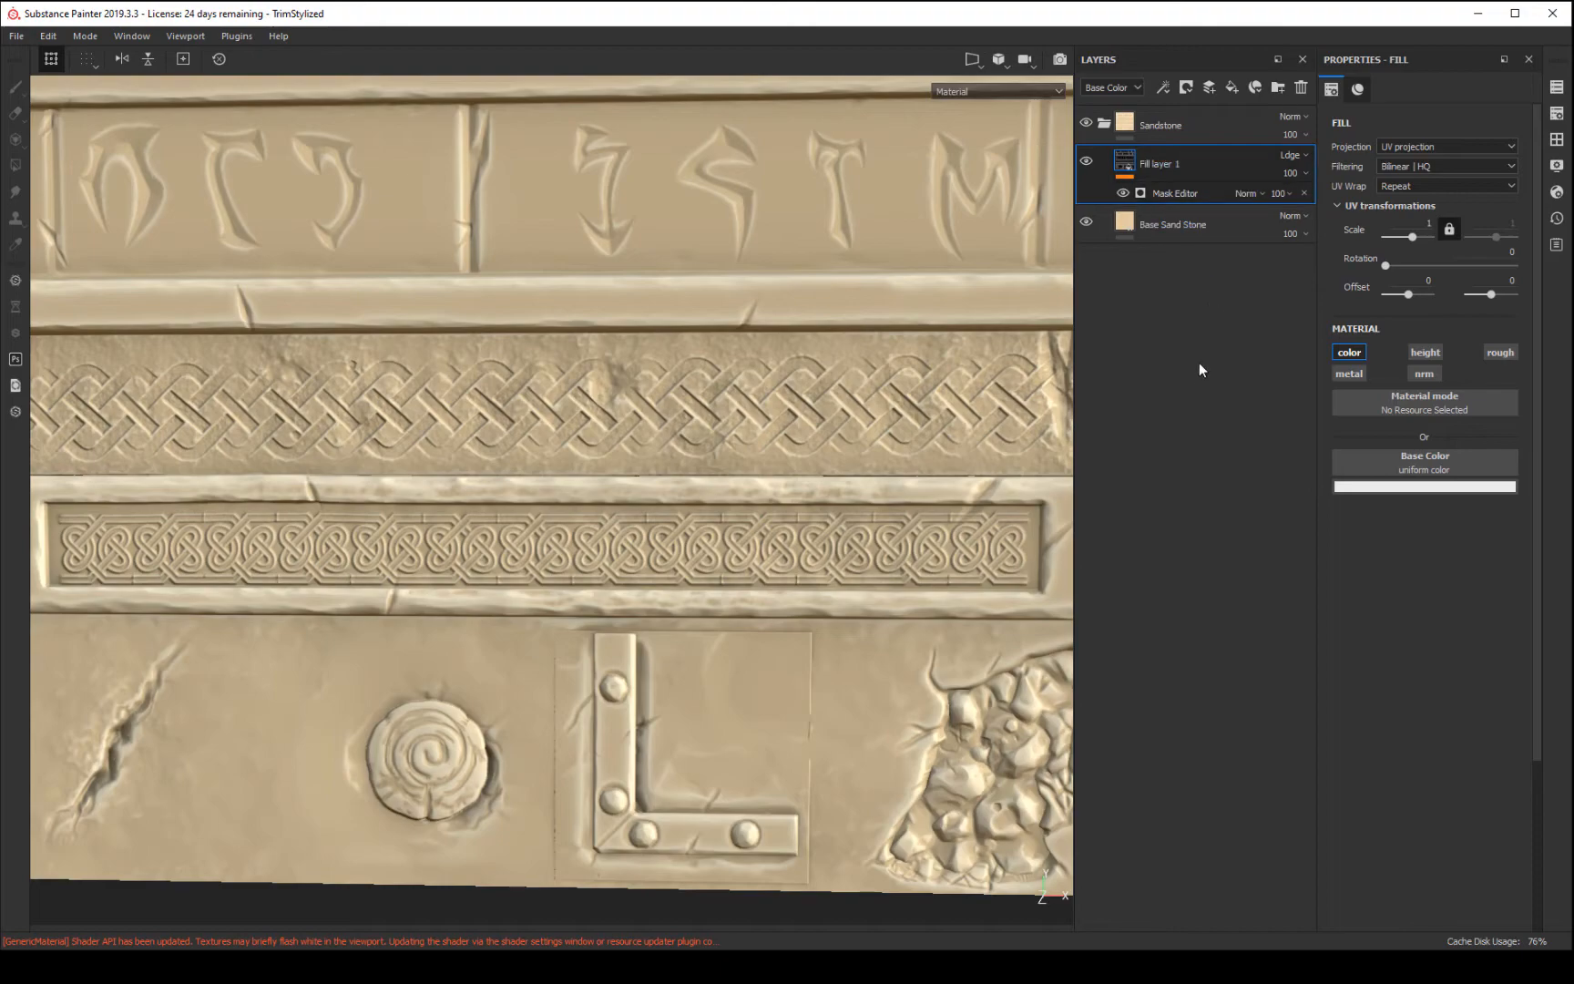
click(1161, 190)
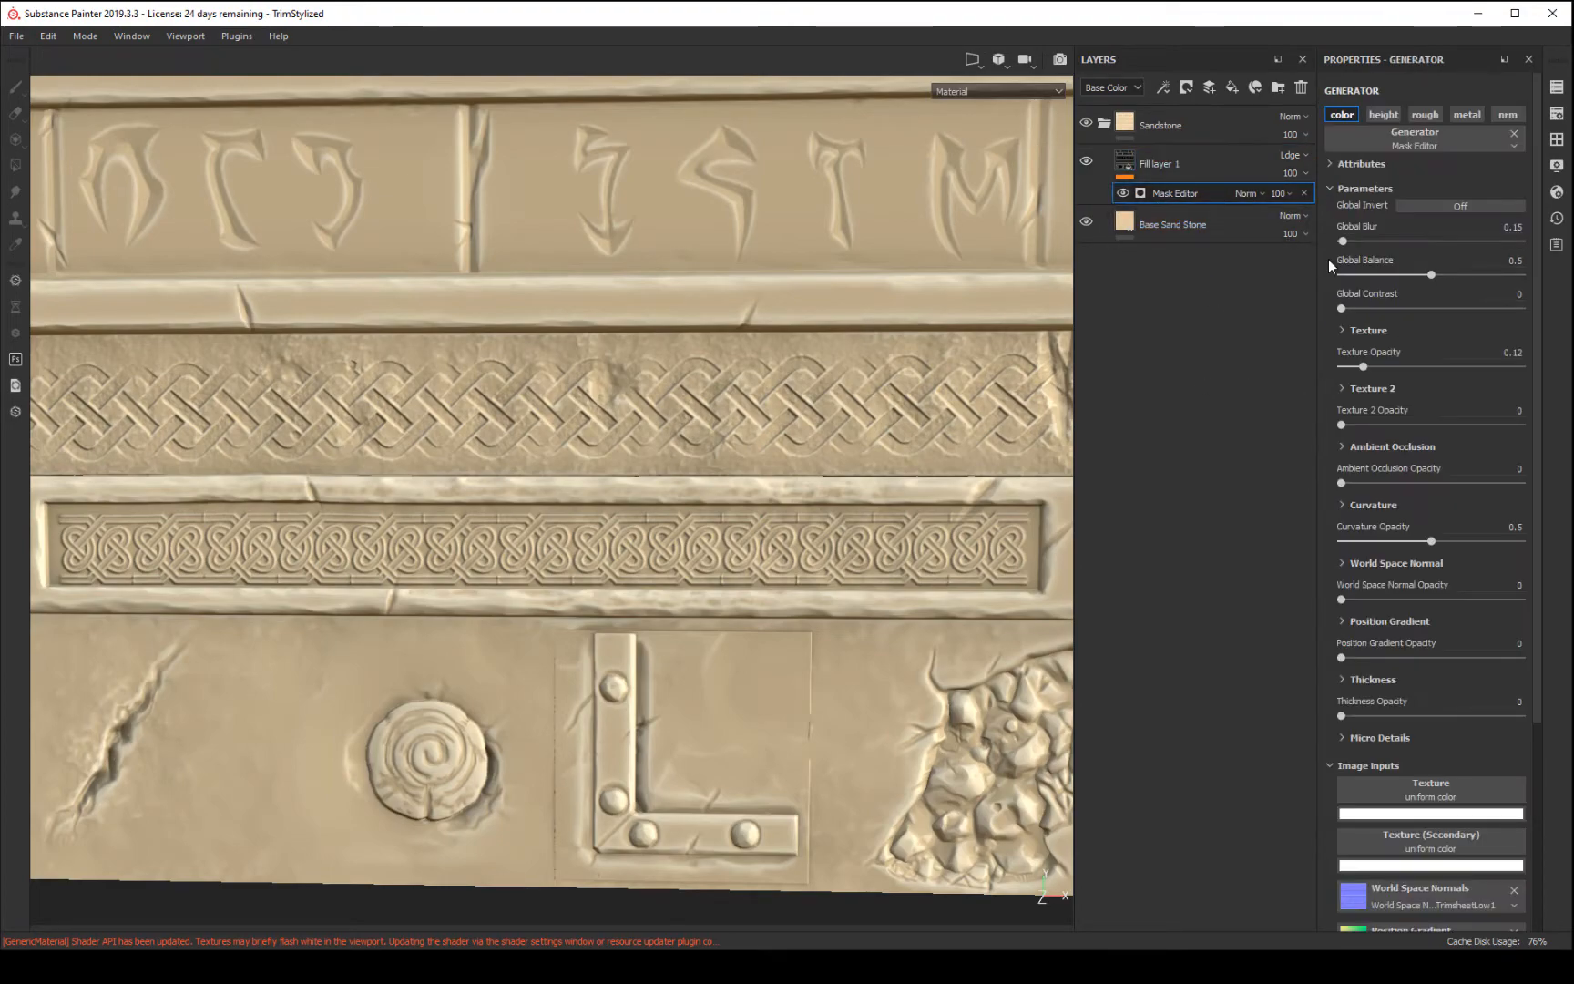
click(1131, 150)
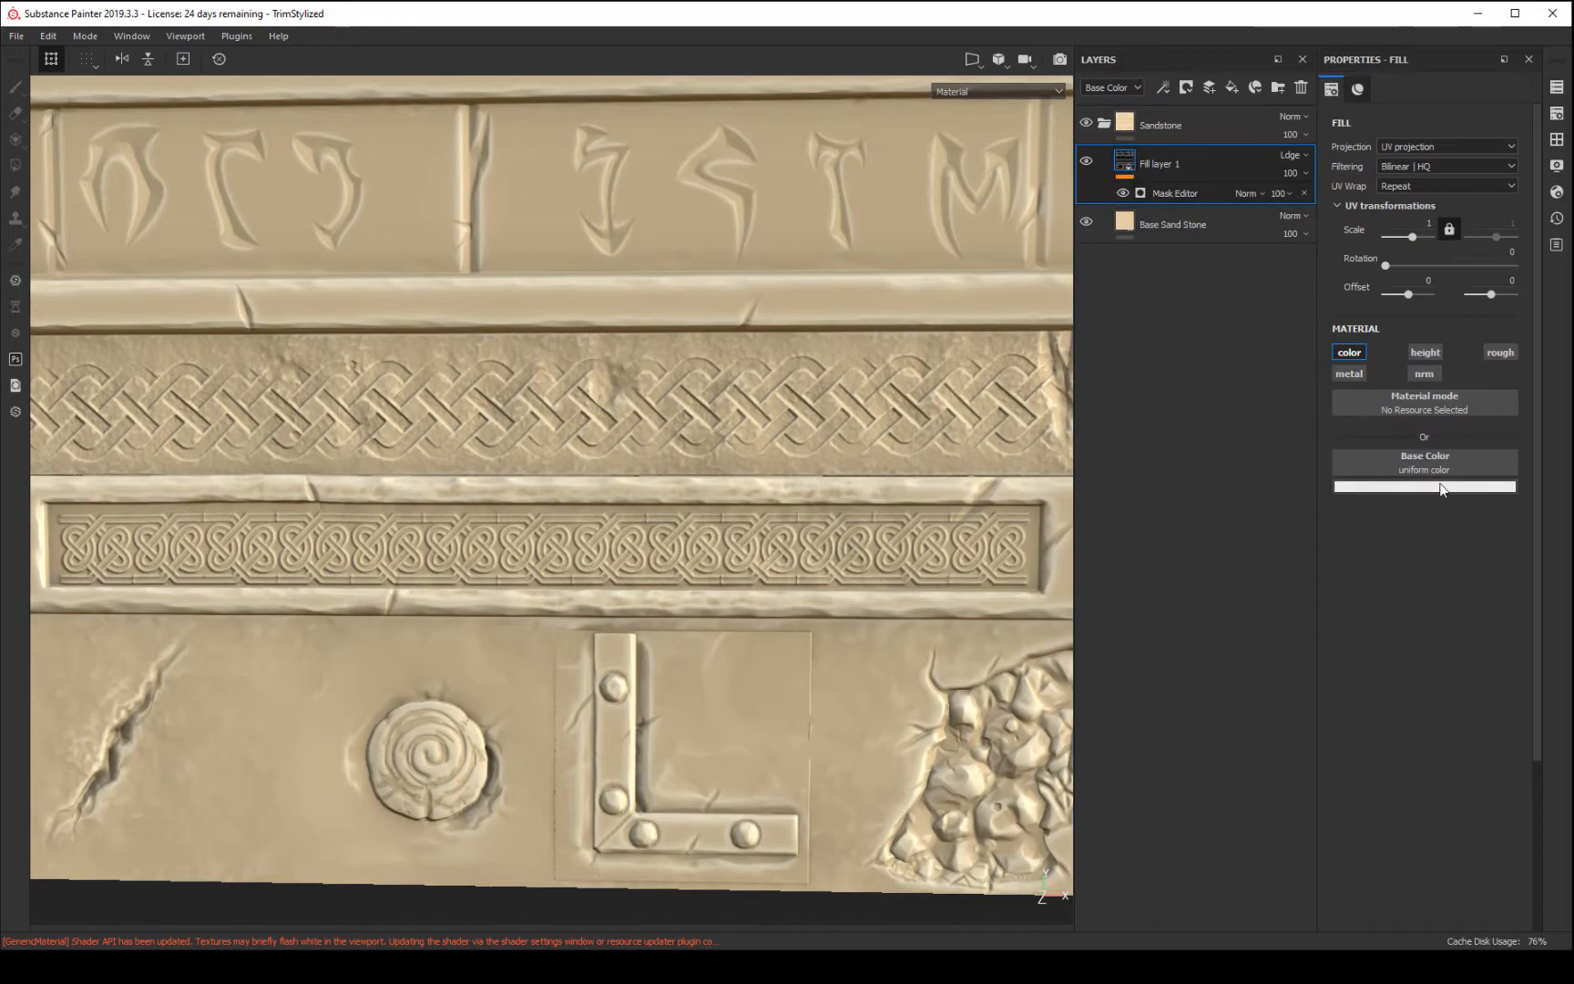
click(1189, 194)
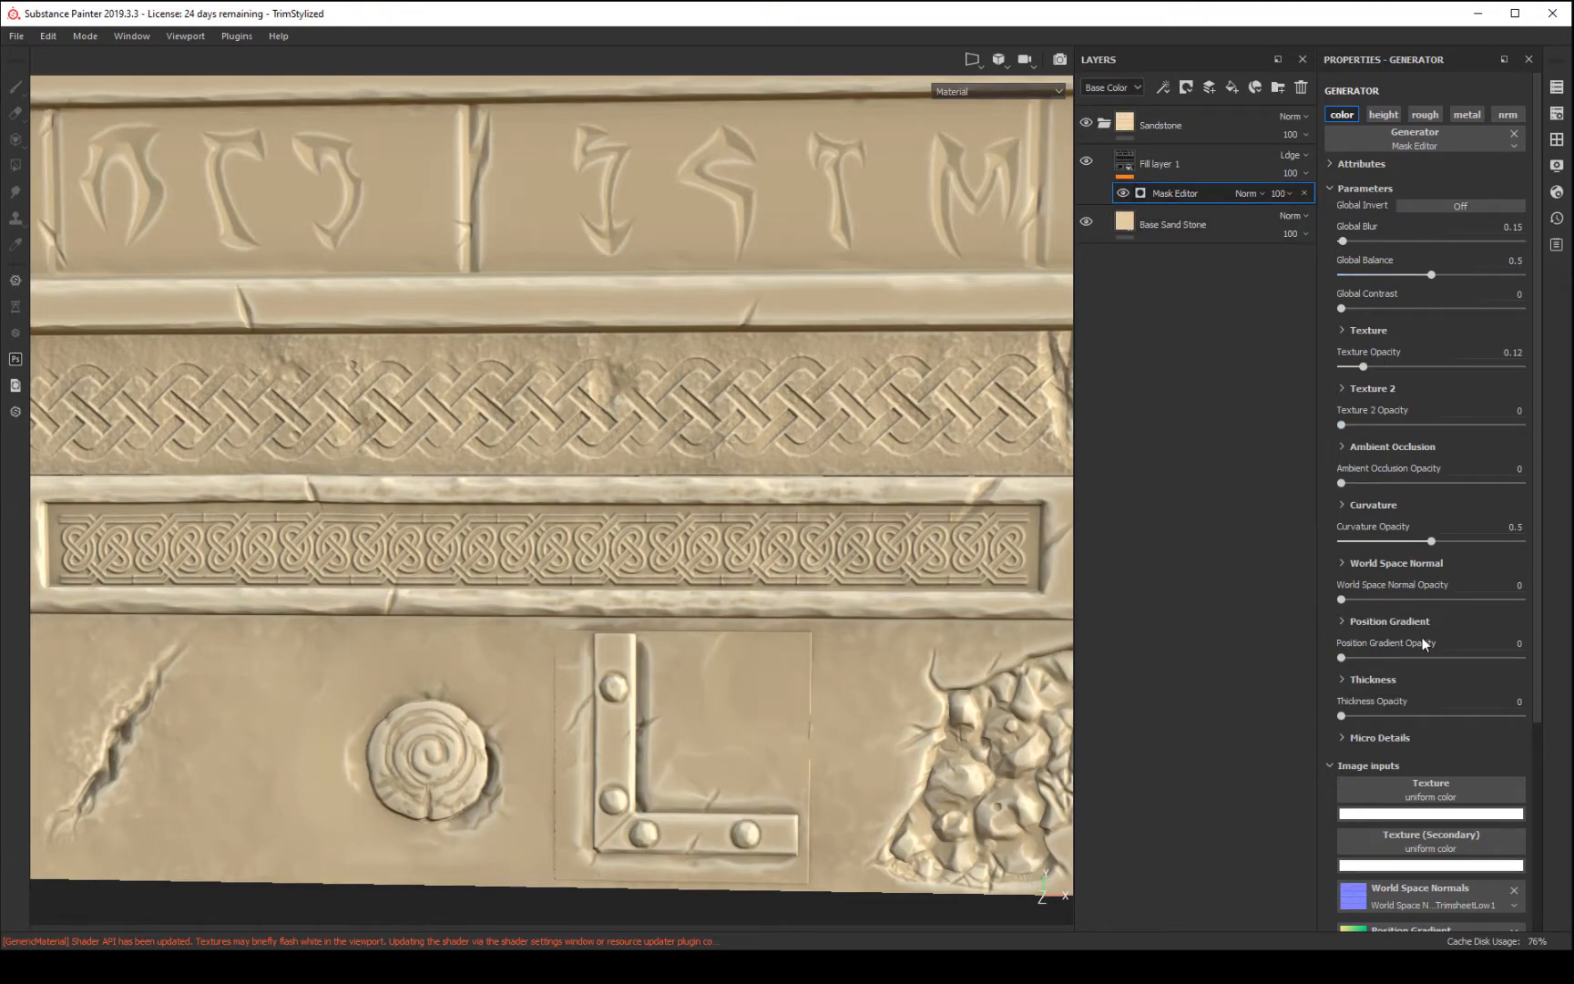
click(1129, 162)
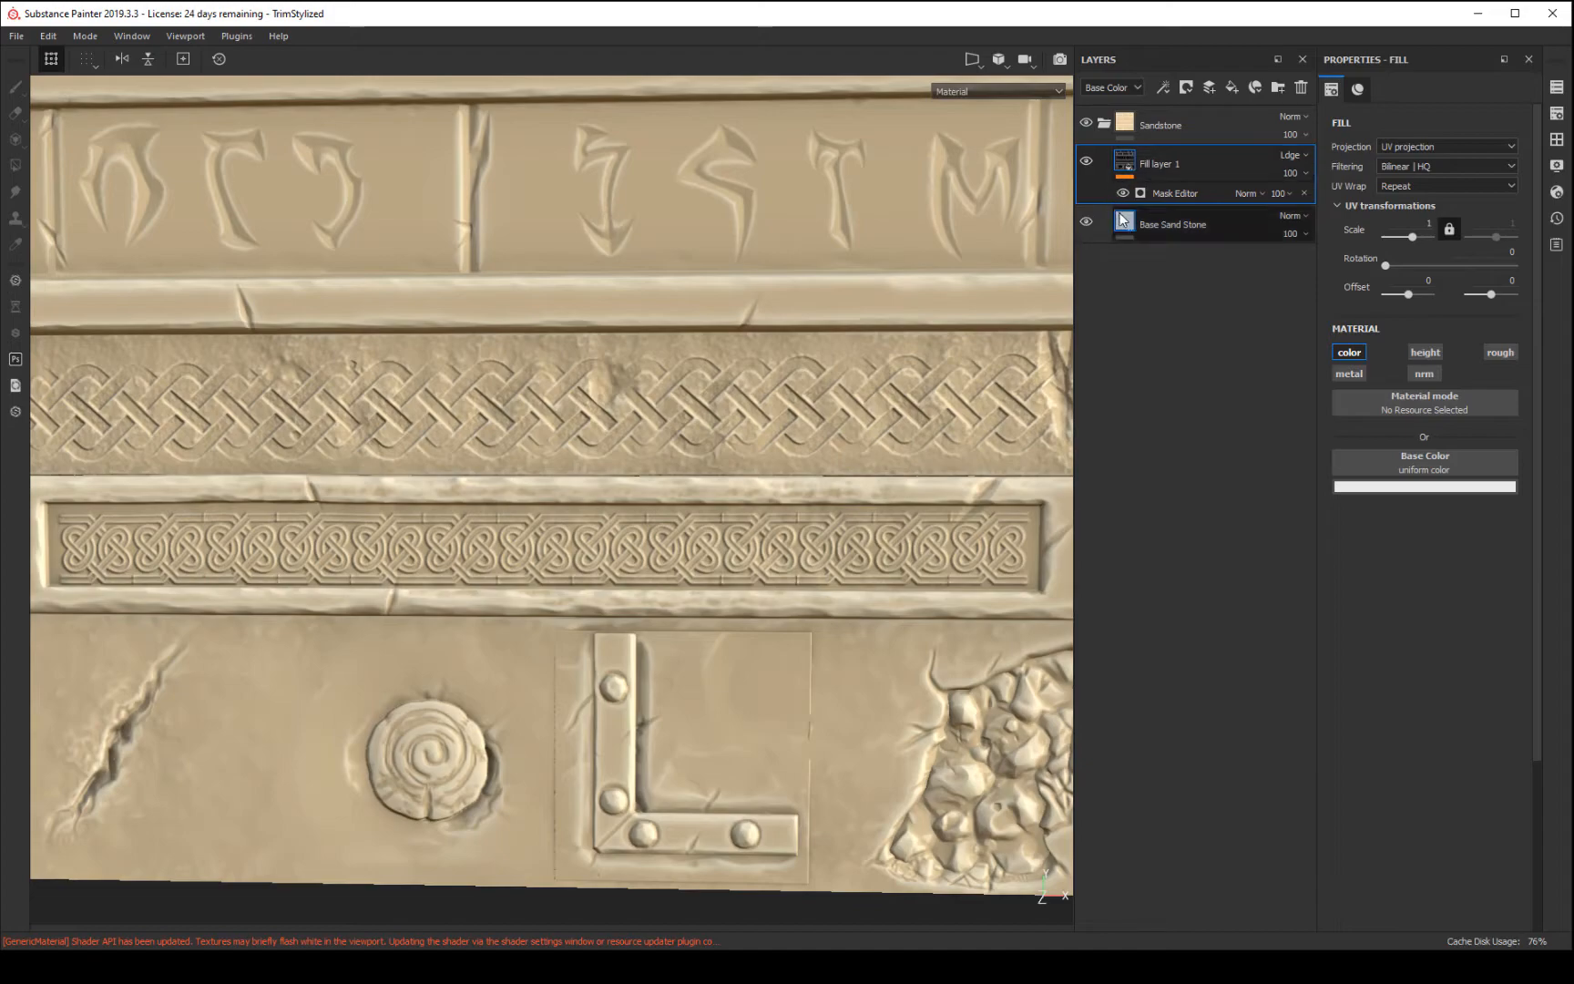
click(1124, 127)
click(1153, 164)
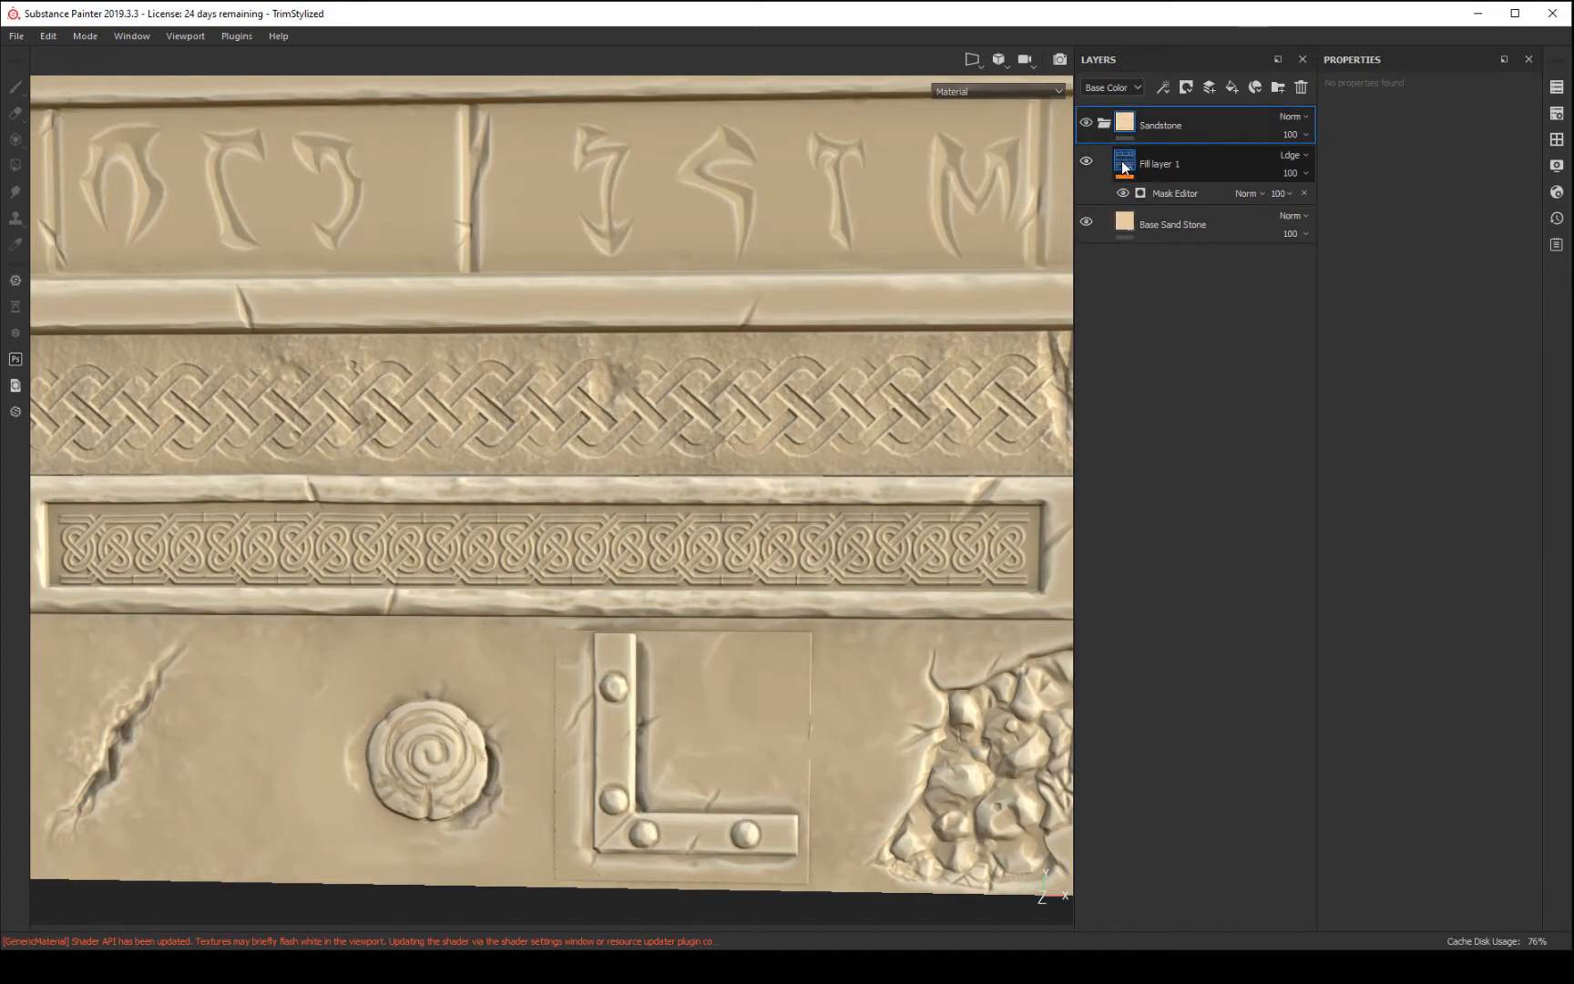
- Set Fill layer 1's Mask Editor to Curvature Opacity 0.61, World Space Normal Opacity 0.15 and Global Blur 0
click(1168, 189)
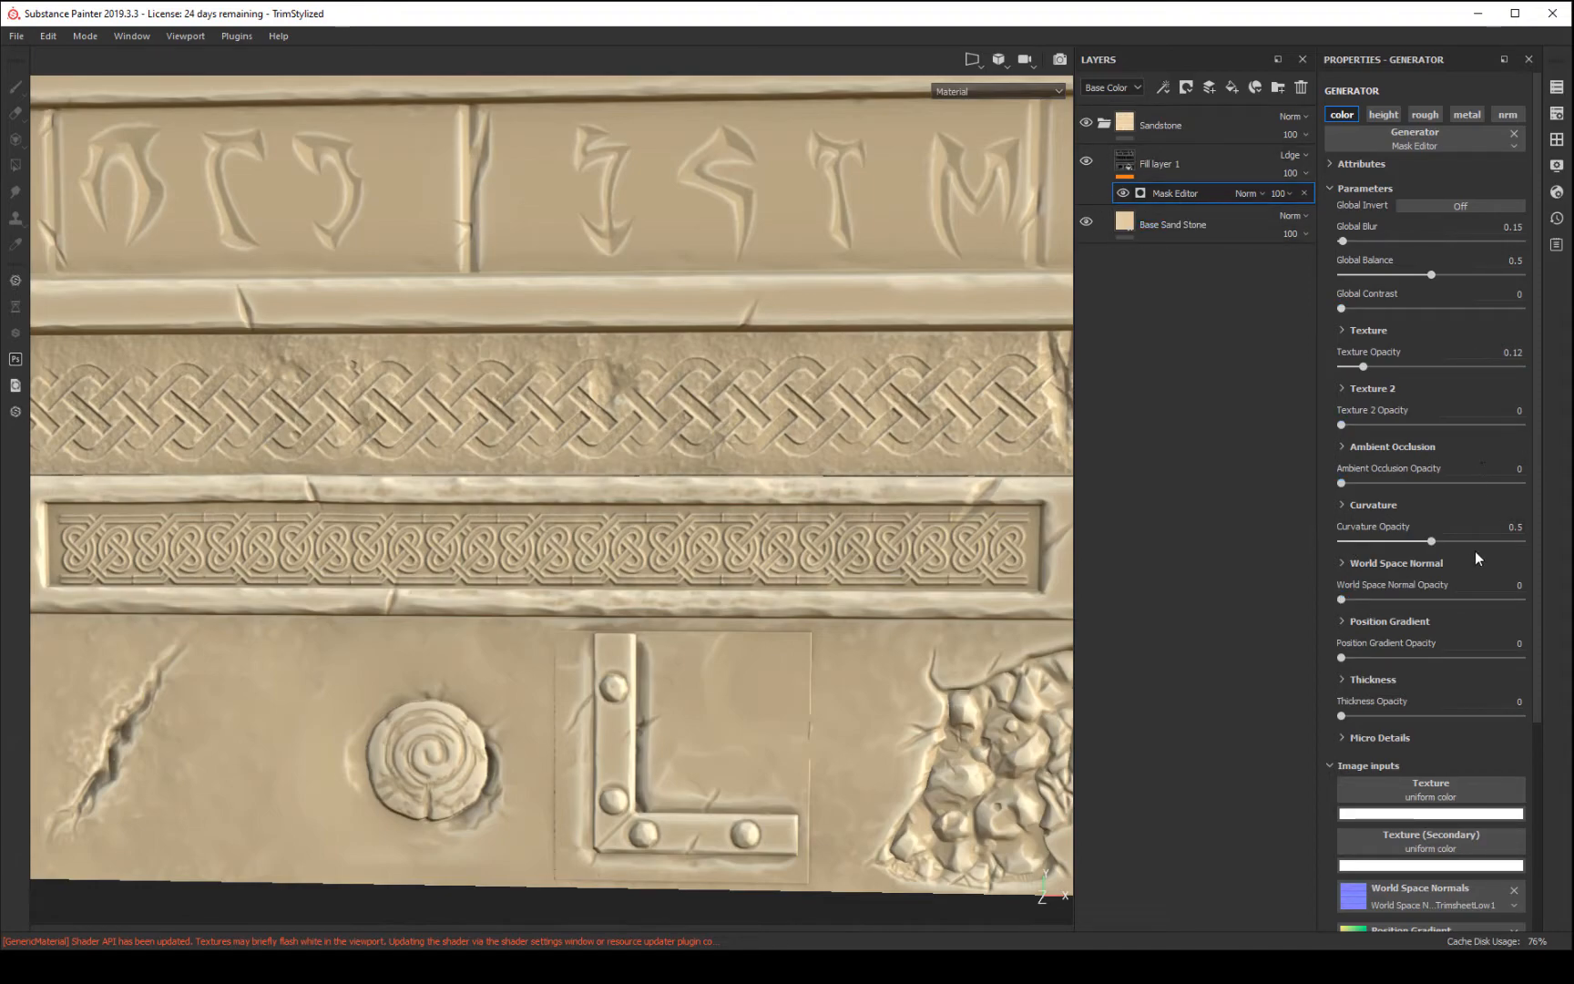
mouse_move(1443, 544)
mouse_down()
mouse_move(1514, 540)
mouse_move(1451, 544)
mouse_up()
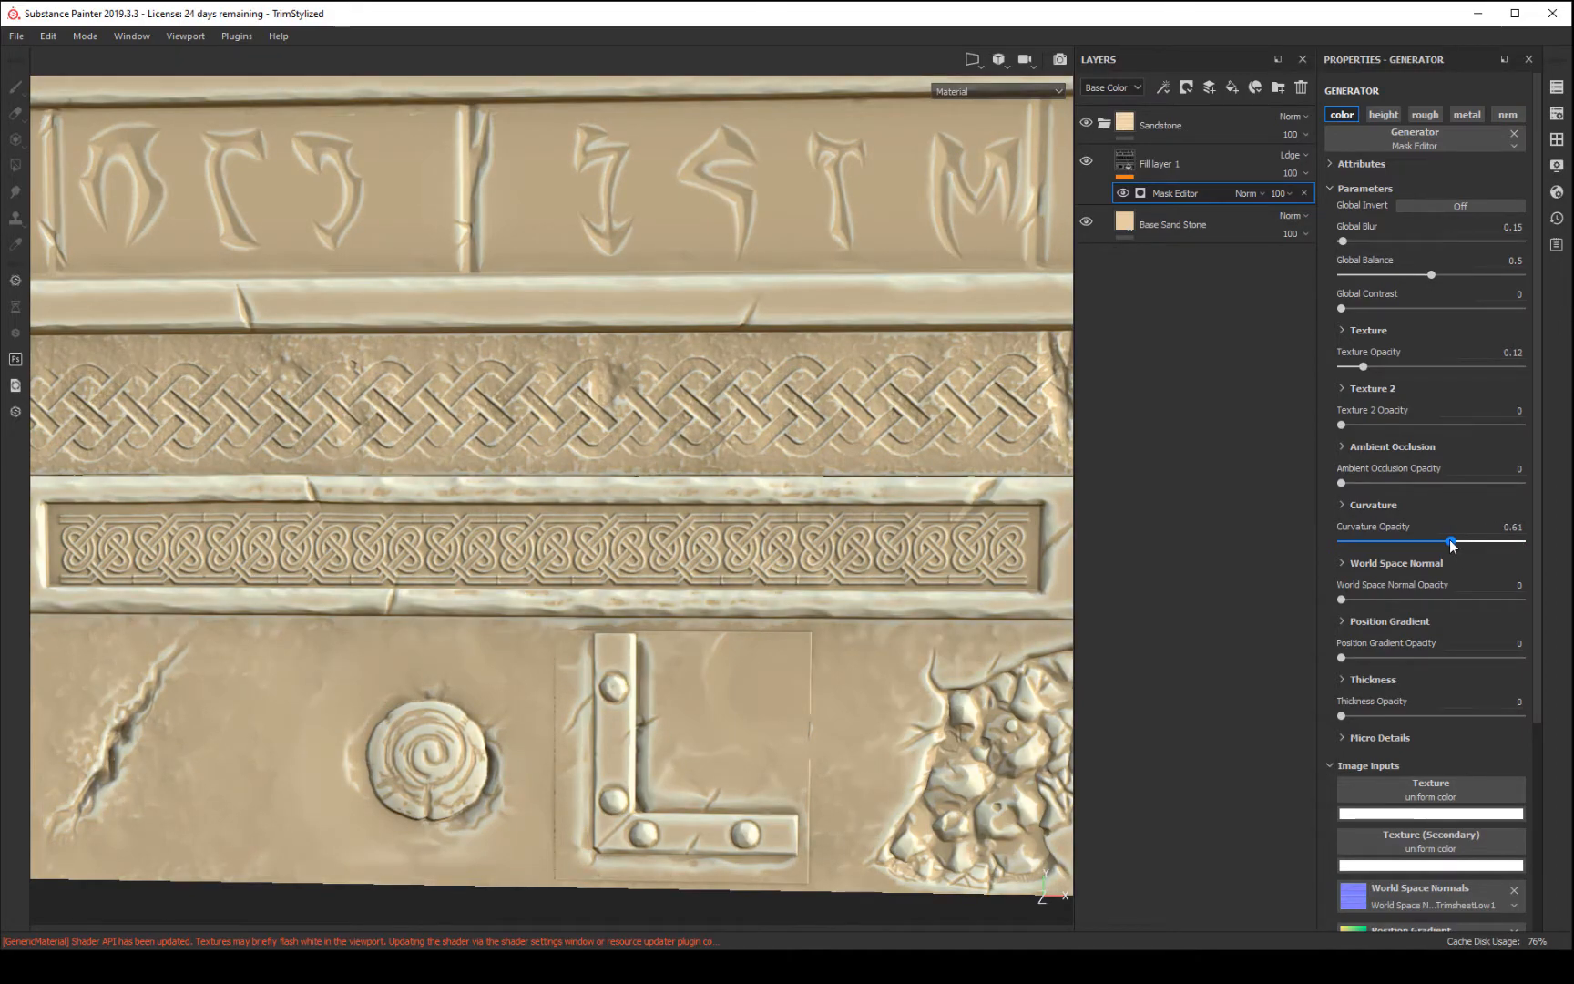
mouse_move(1343, 599)
mouse_down()
mouse_move(1469, 599)
mouse_move(1339, 601)
mouse_up()
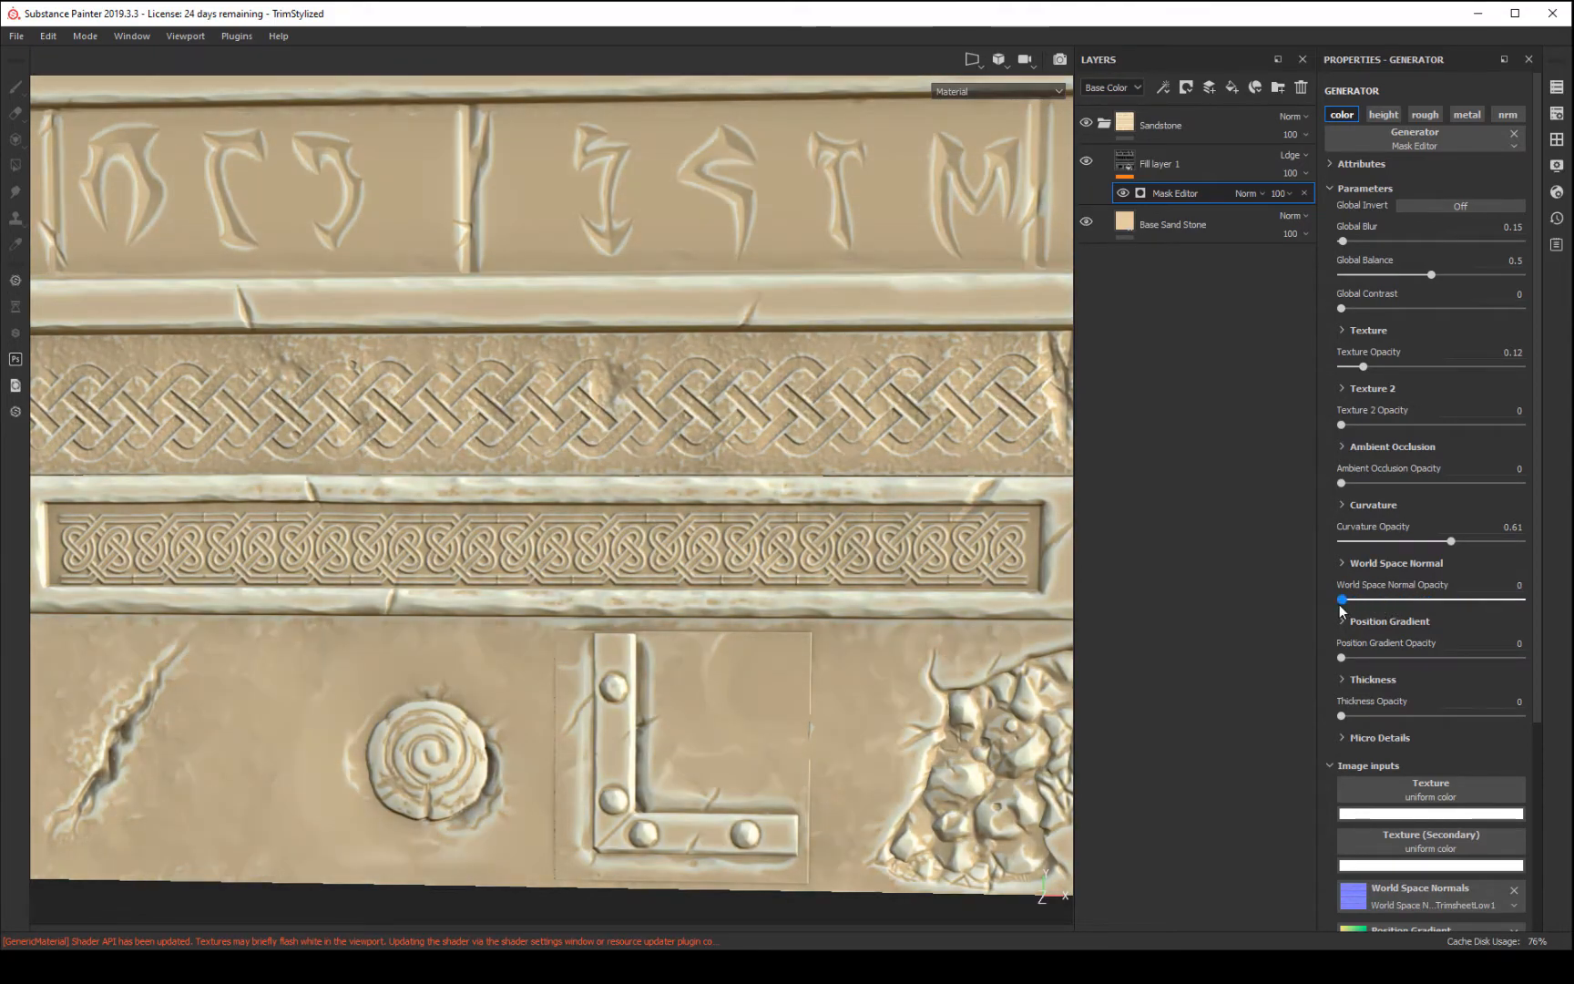
drag(1356, 241, 1372, 241)
mouse_move(1406, 599)
mouse_down()
mouse_move(1424, 601)
mouse_move(1367, 600)
mouse_up()
drag(1365, 241, 1353, 247)
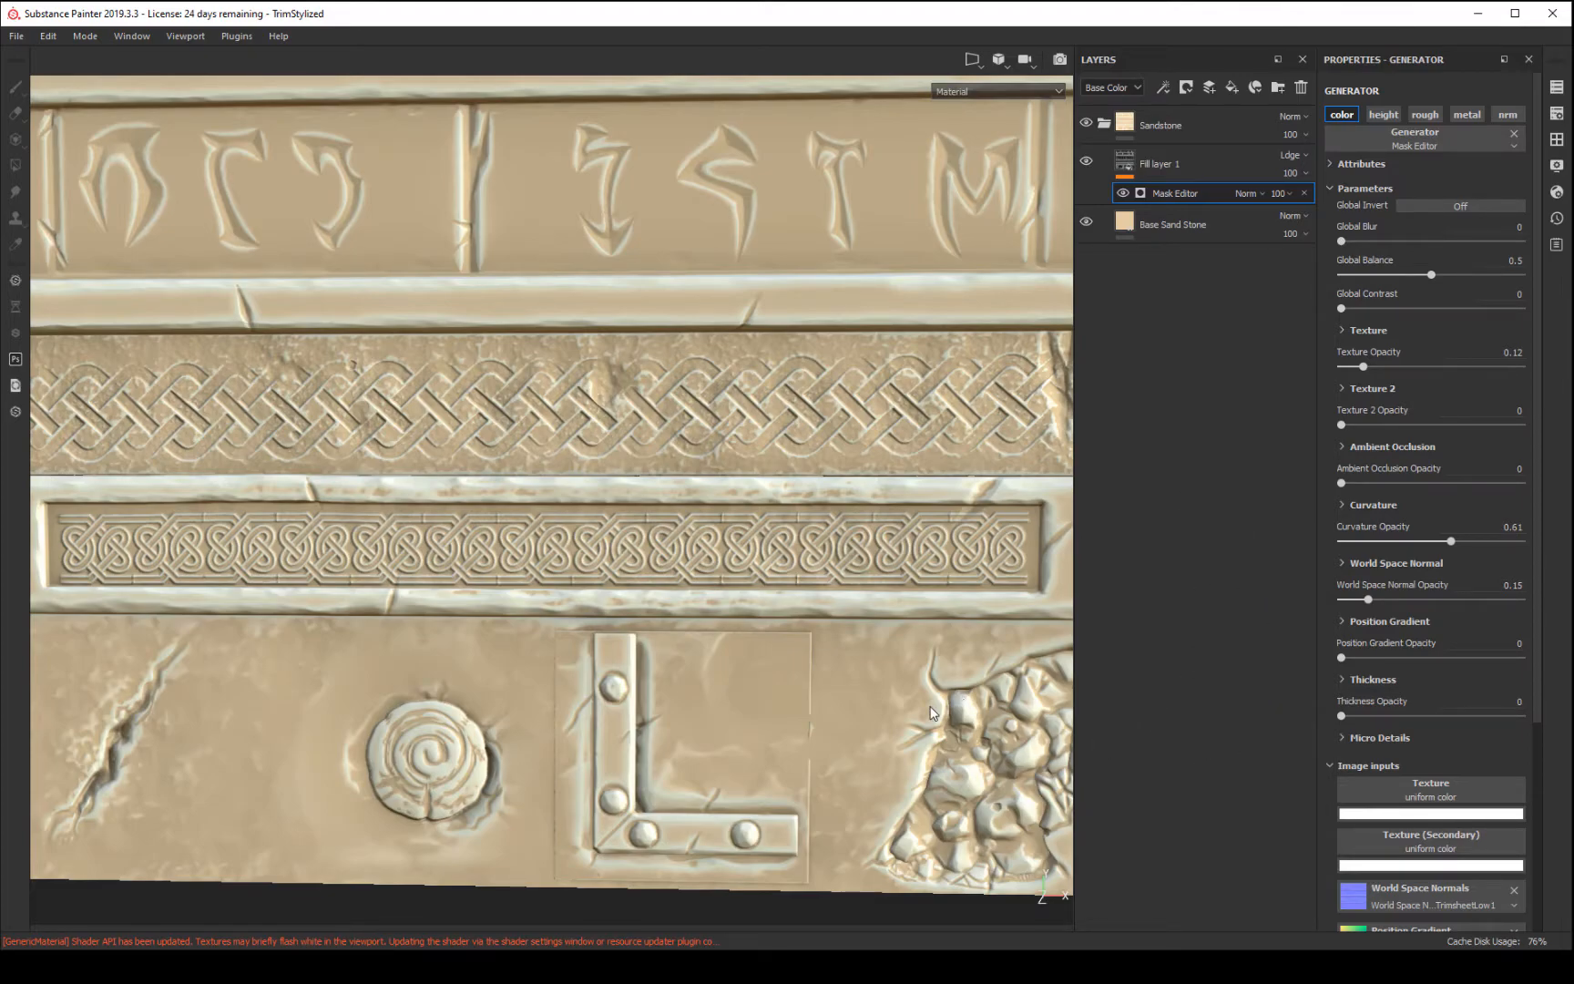
- Raise the Ambient Occlusion Opacity of Fill layer 1's Mask Editor to 0.66
scroll(929, 711, down, 2)
alt+right_drag(943, 417, 925, 257)
alt+middle_drag(1003, 348, 970, 350)
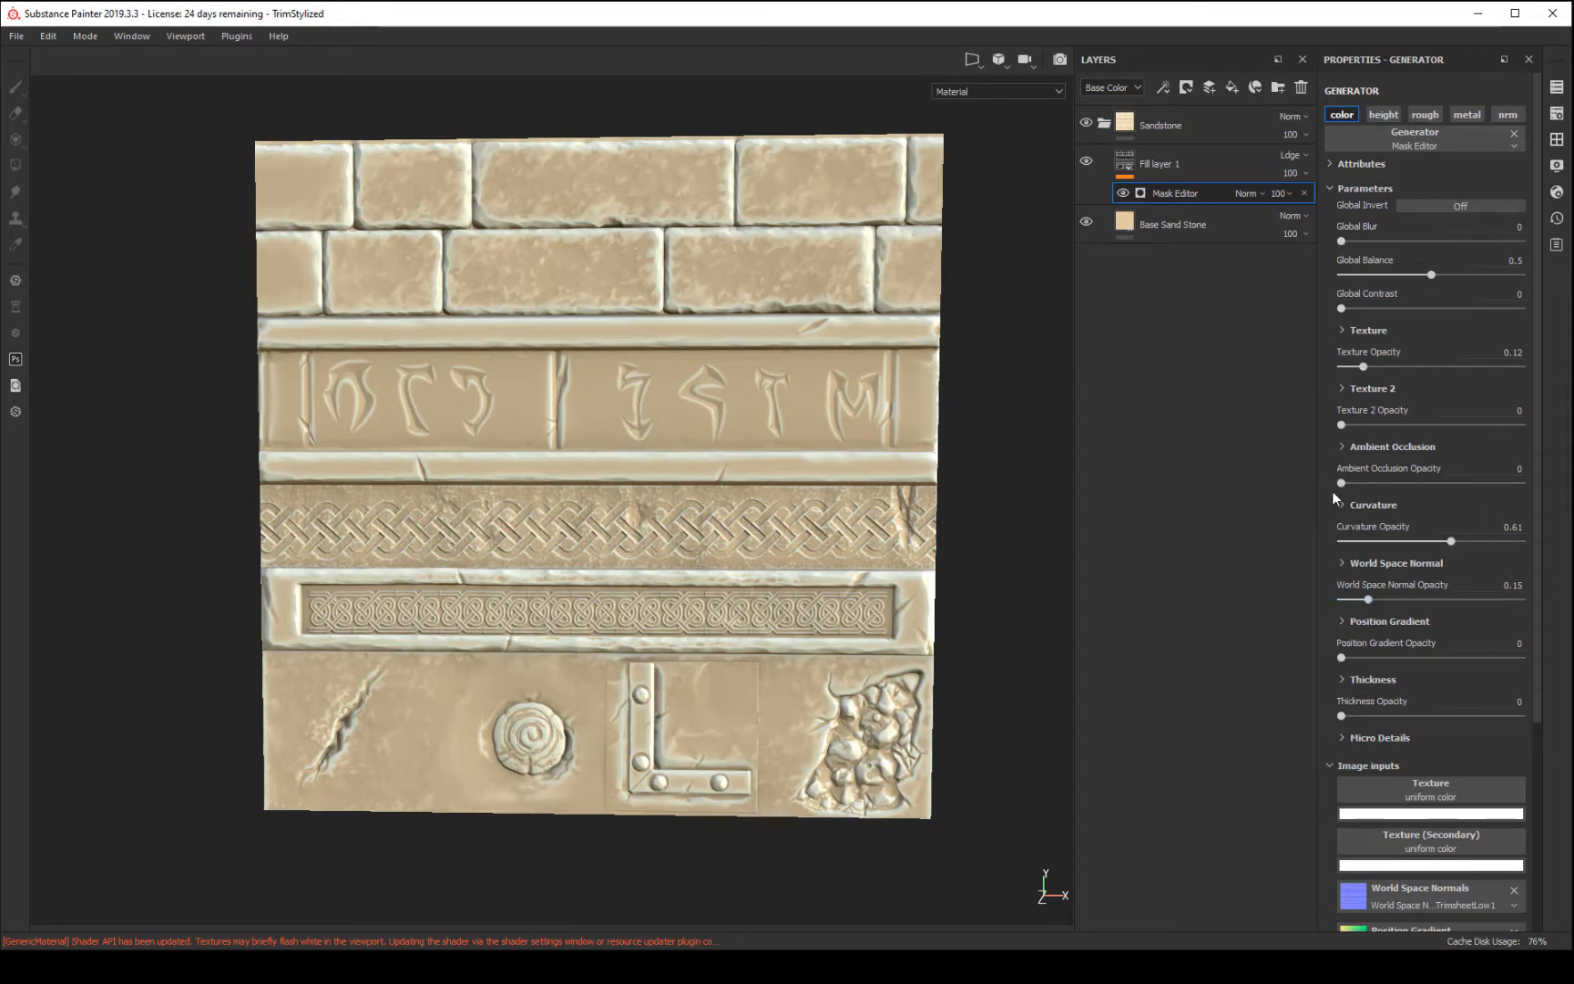
mouse_move(1345, 485)
mouse_down()
mouse_move(1474, 484)
mouse_move(1276, 482)
mouse_move(1479, 484)
mouse_move(1438, 491)
mouse_up()
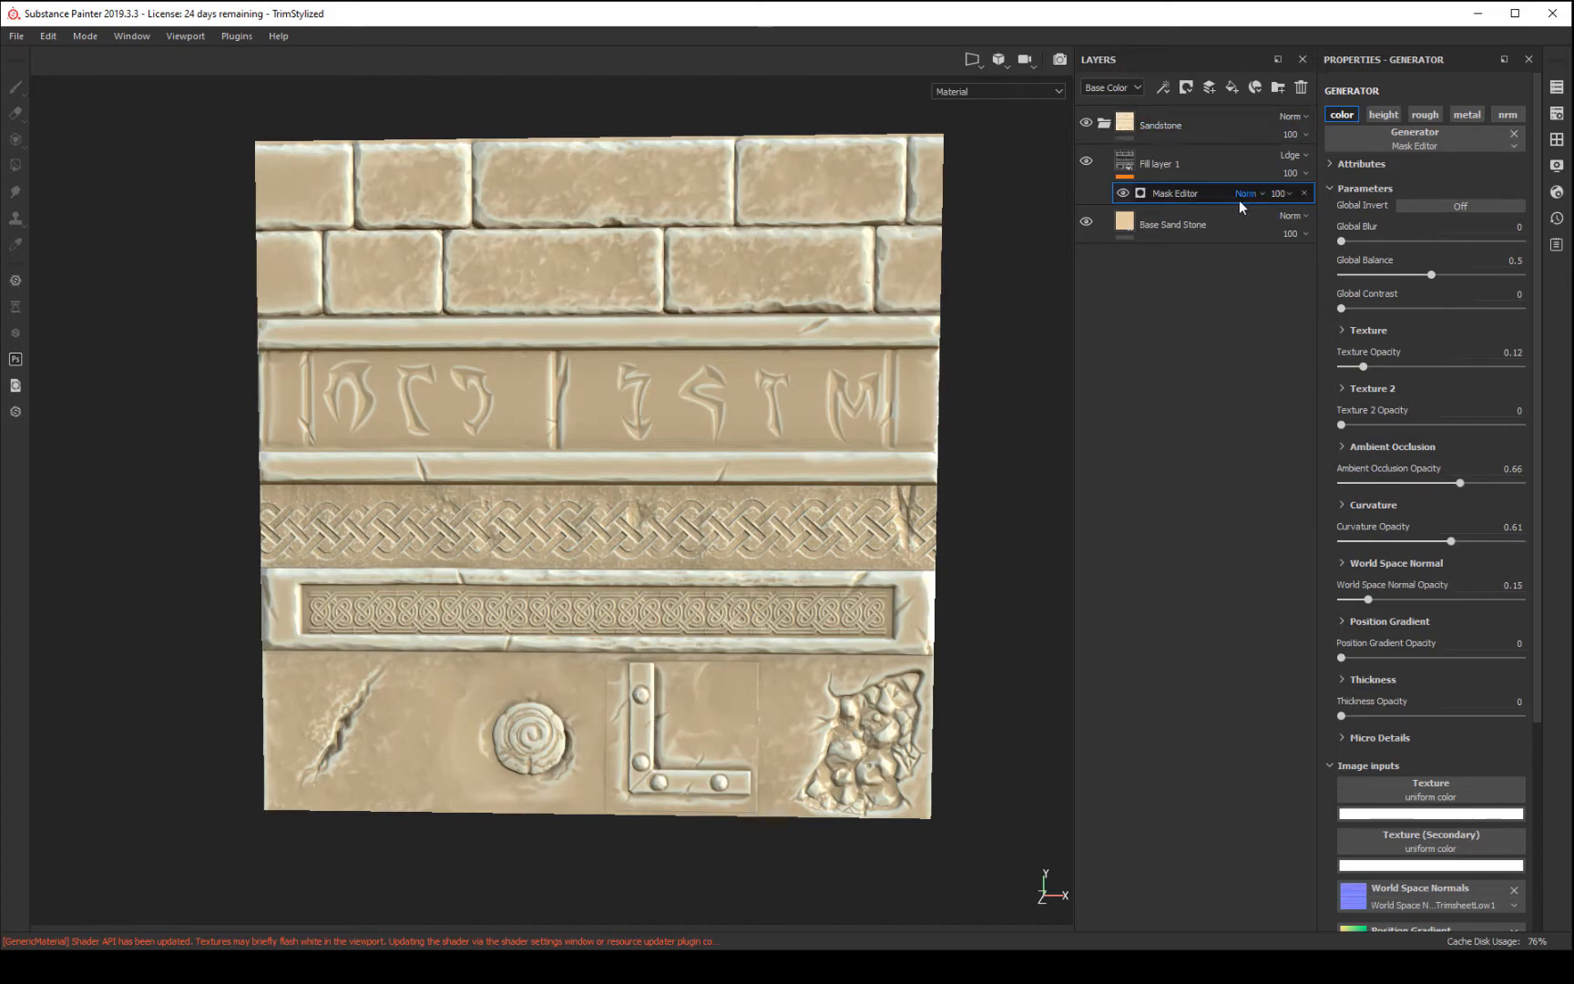
- Duplicate the Base Sand Stone layer and place the copy above Fill layer 1
click(1189, 176)
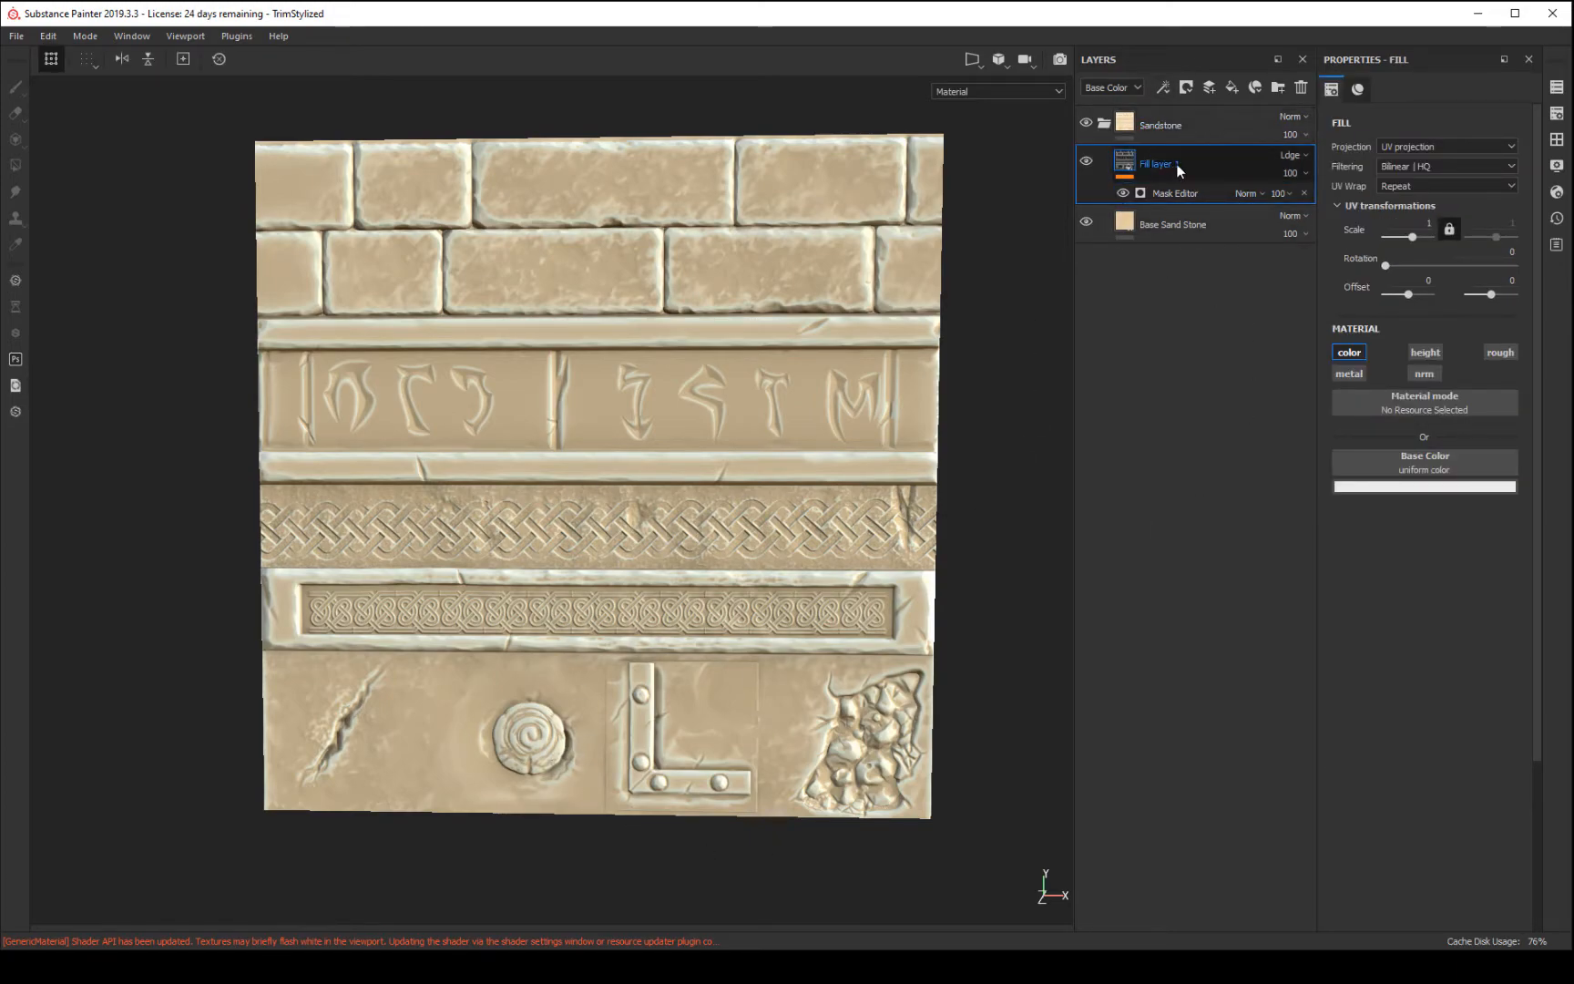
click(1198, 228)
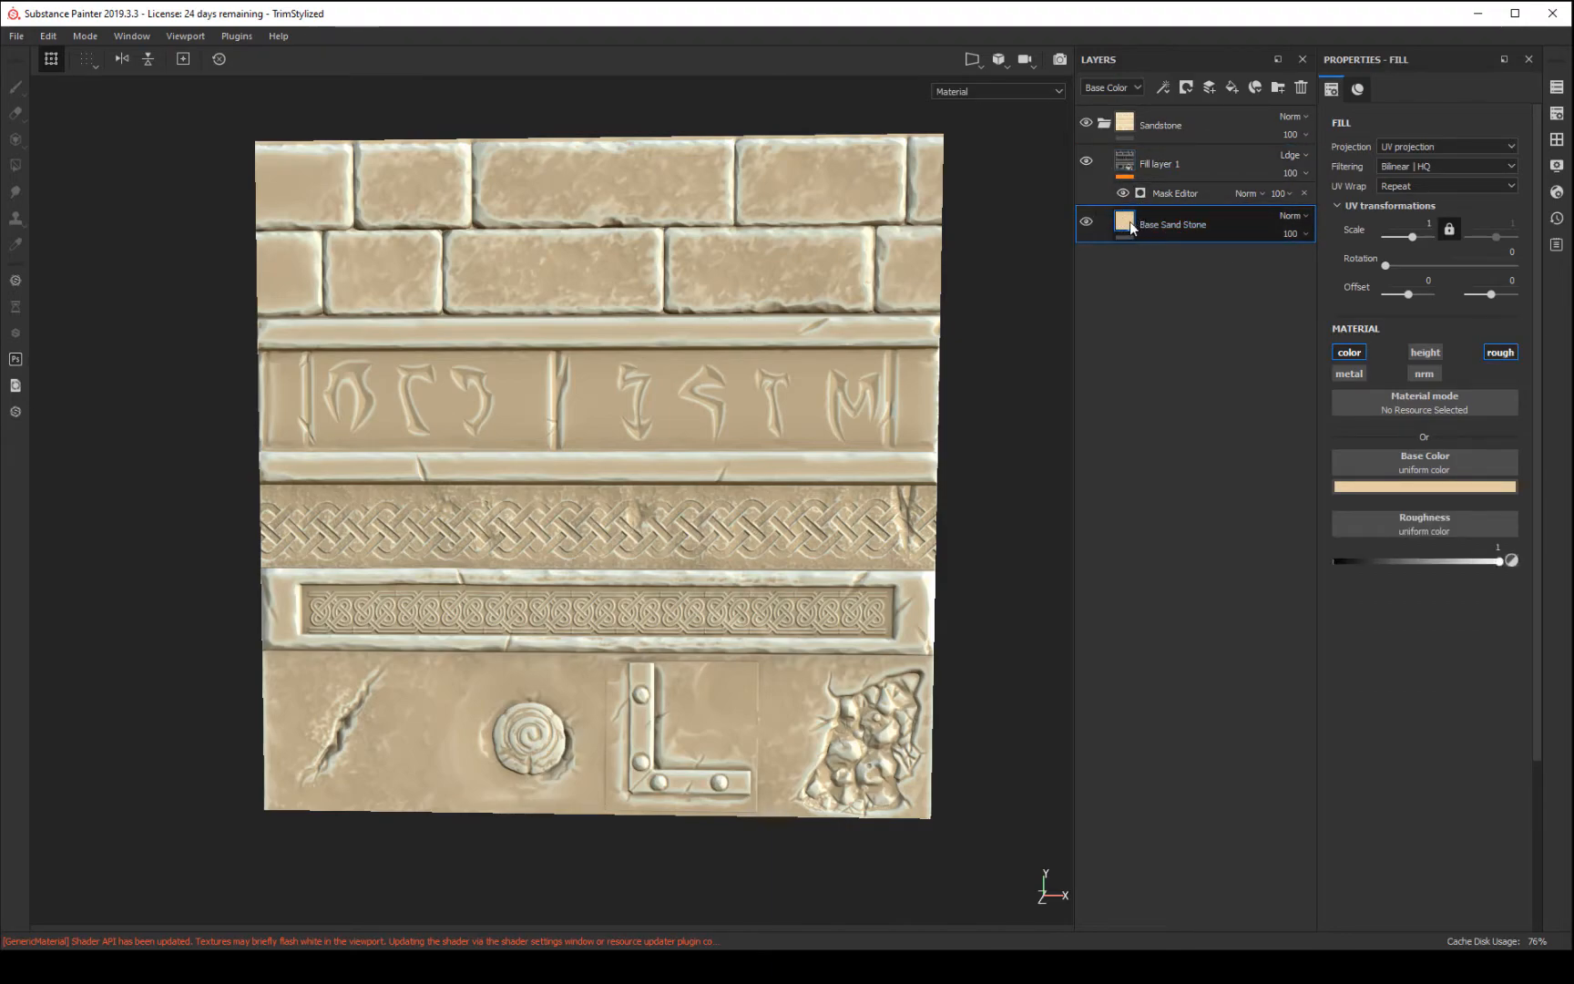
mouse_move(1130, 227)
click(1468, 487)
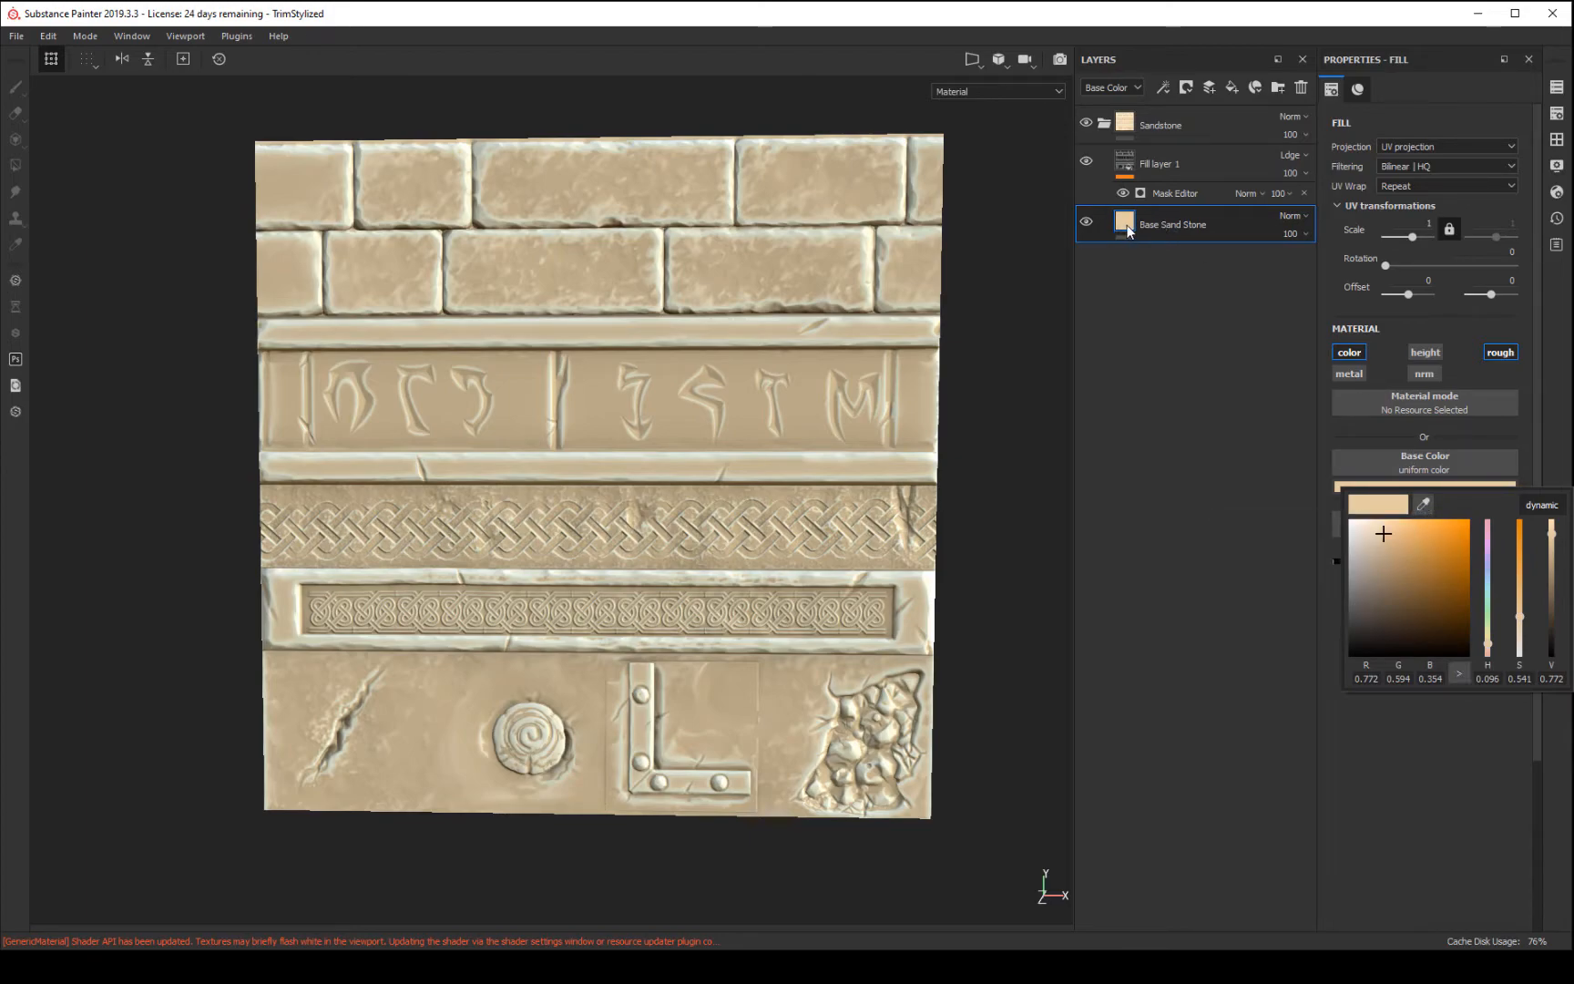
click(1183, 223)
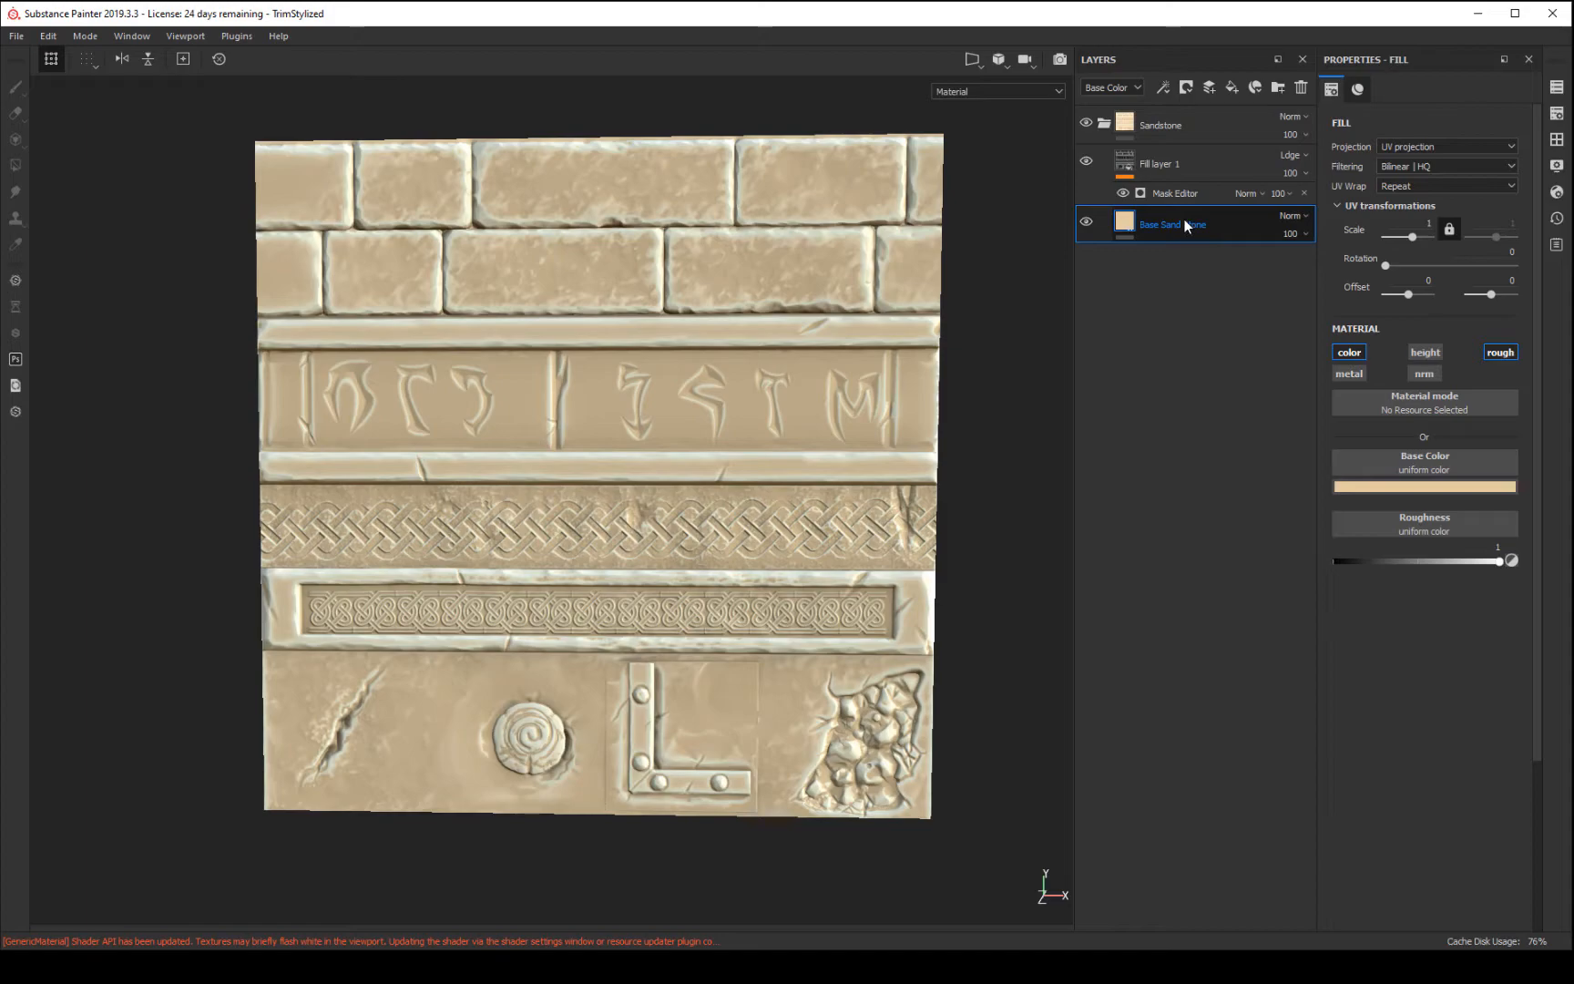
key(ctrl+d)
drag(1204, 225, 1195, 162)
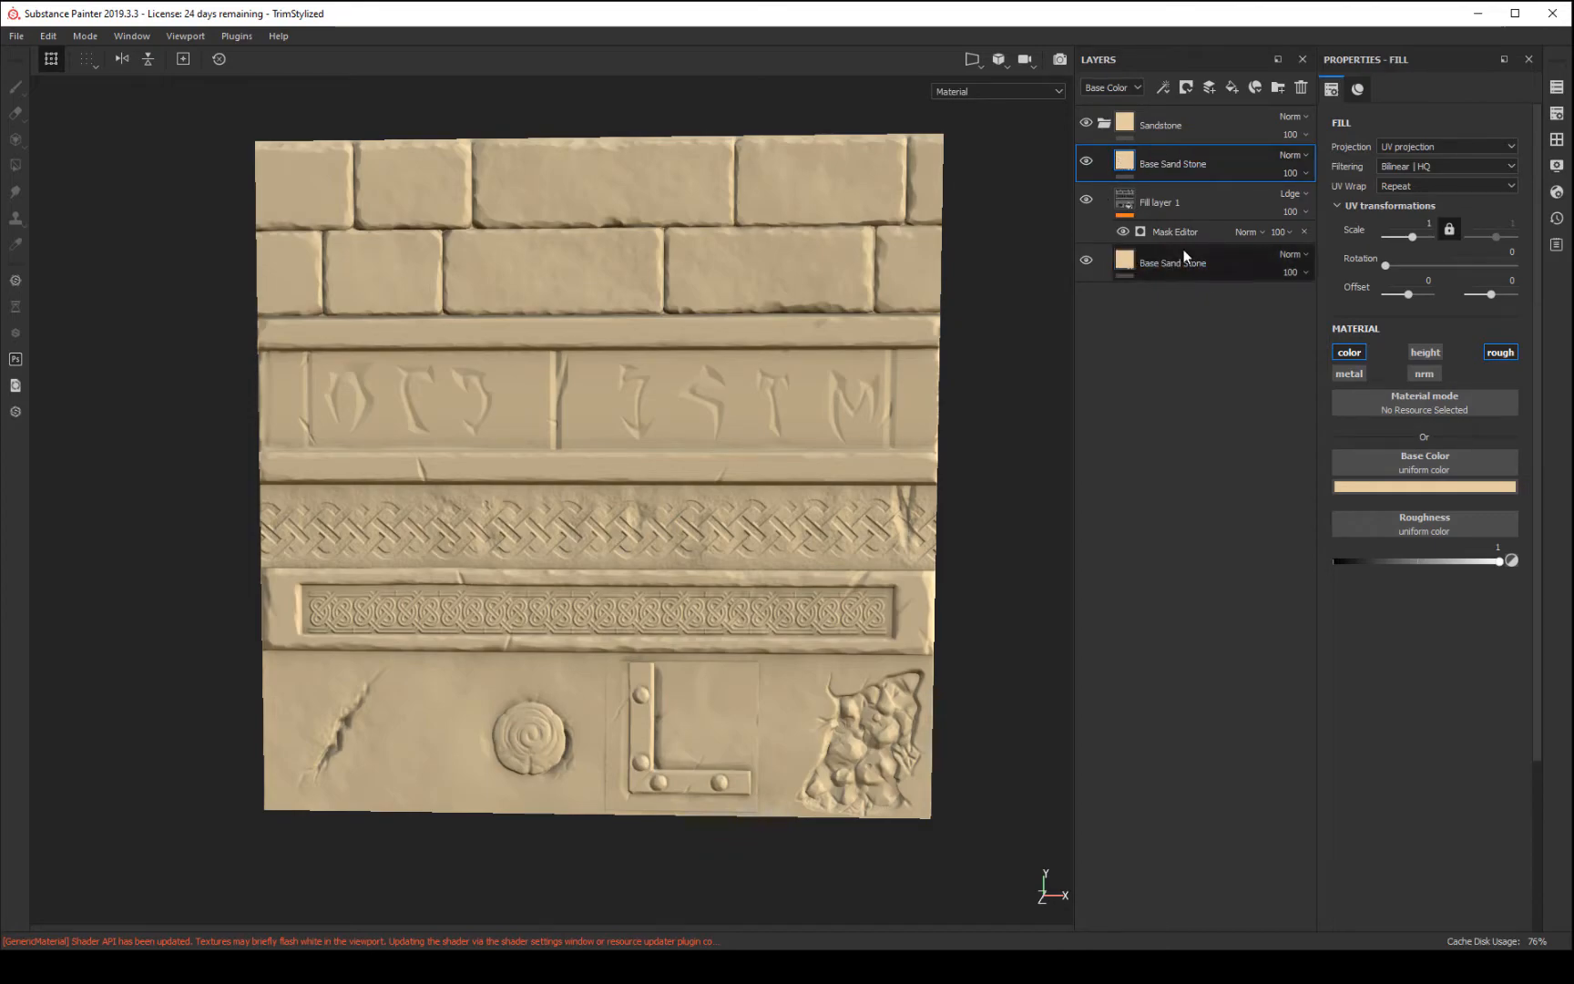
- Darken the upper Base Sand Stone copy's base color to brown and set its blending mode to Overlay
click(1394, 487)
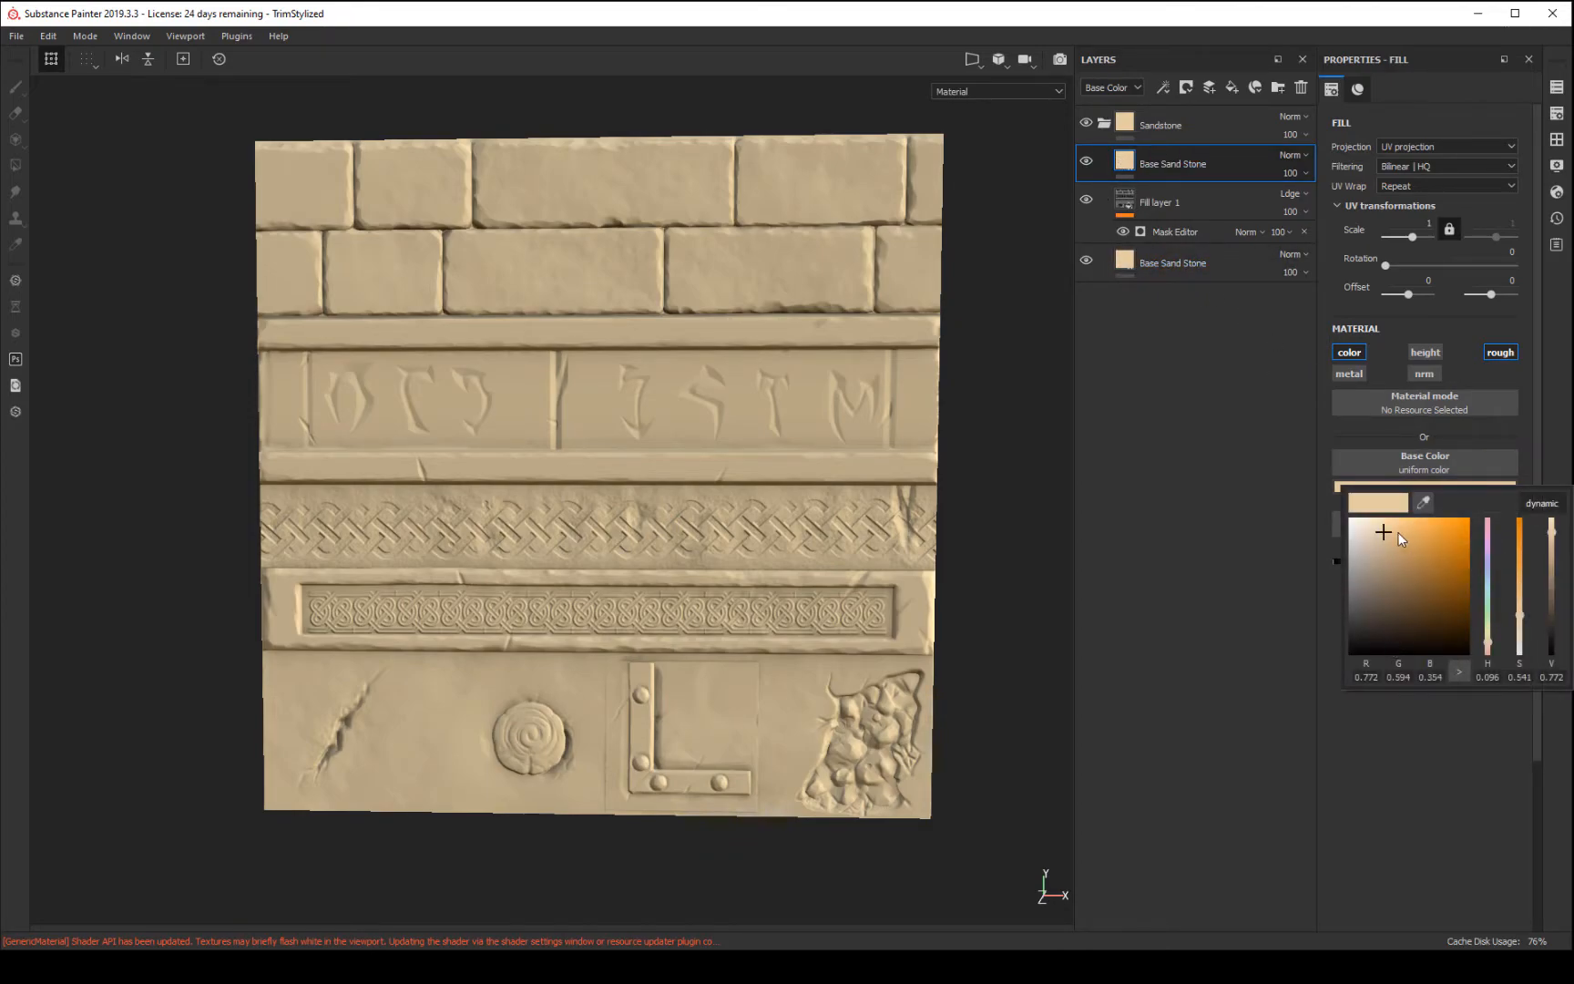
drag(1385, 533, 1398, 585)
click(1331, 770)
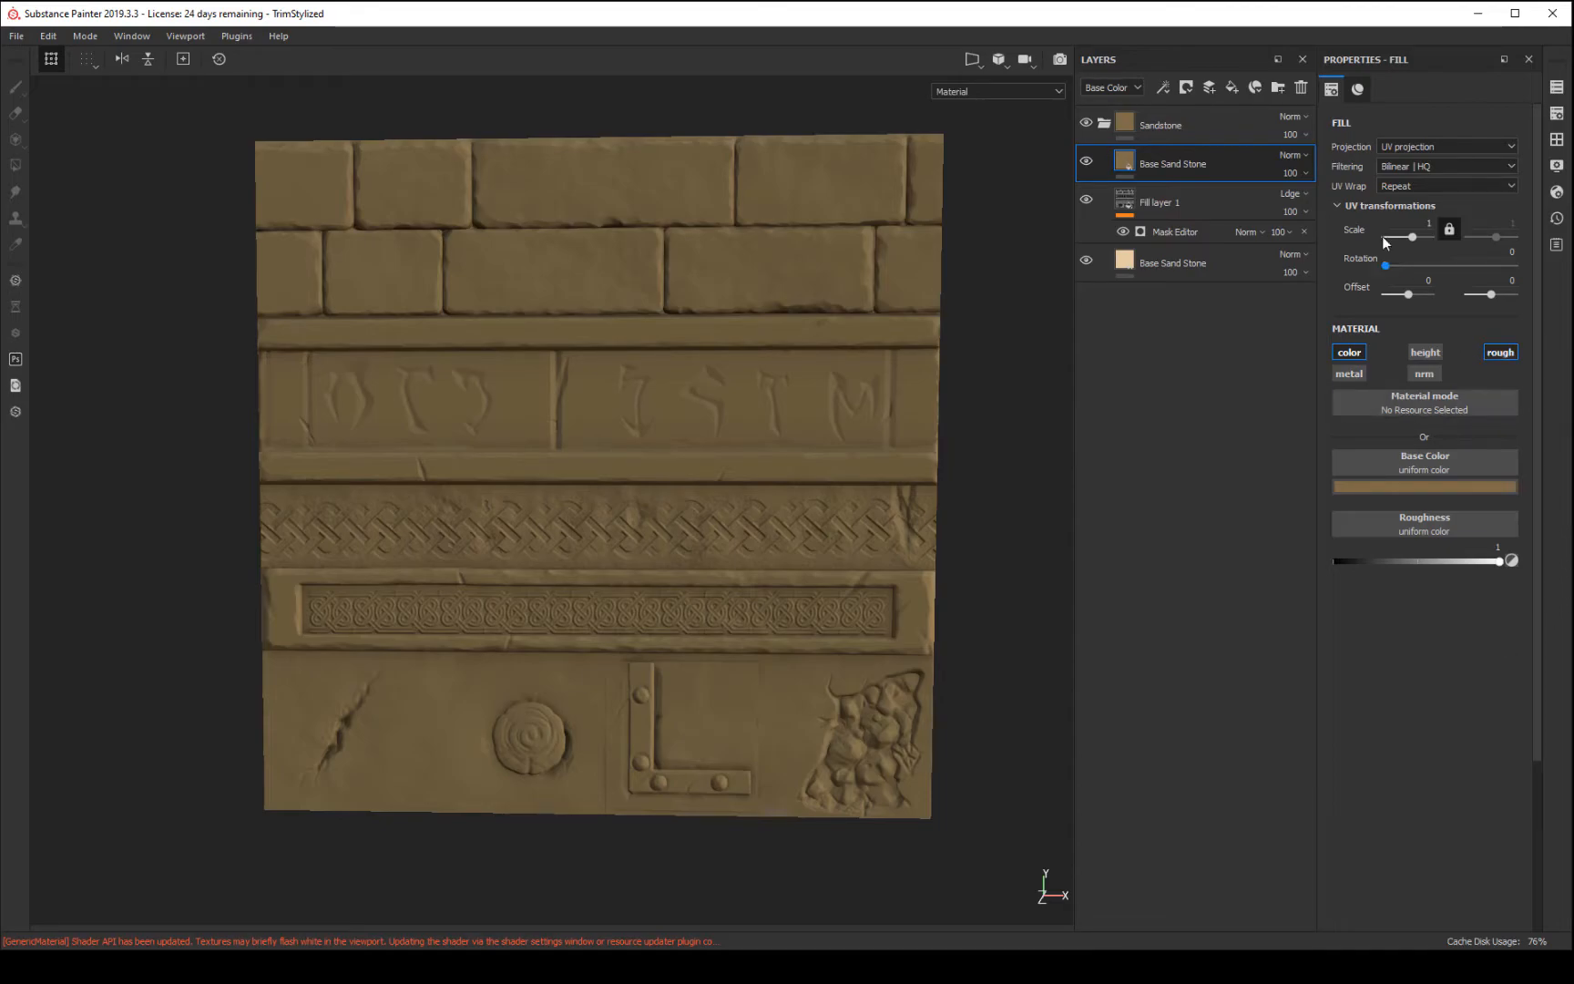
click(1287, 156)
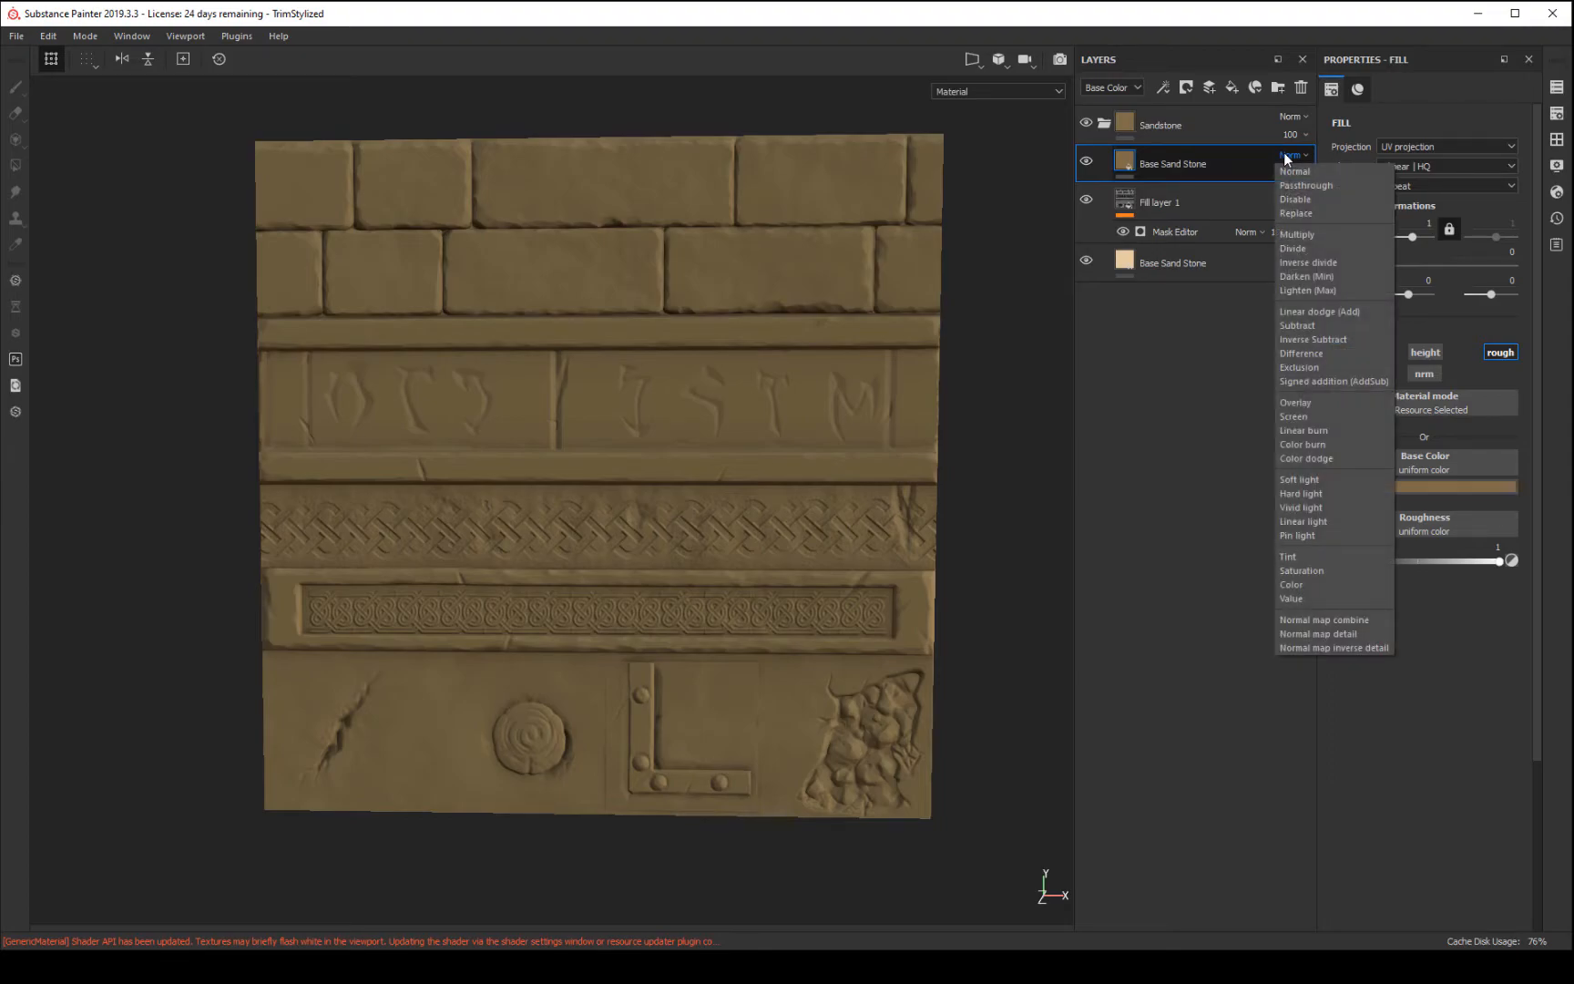
click(1297, 401)
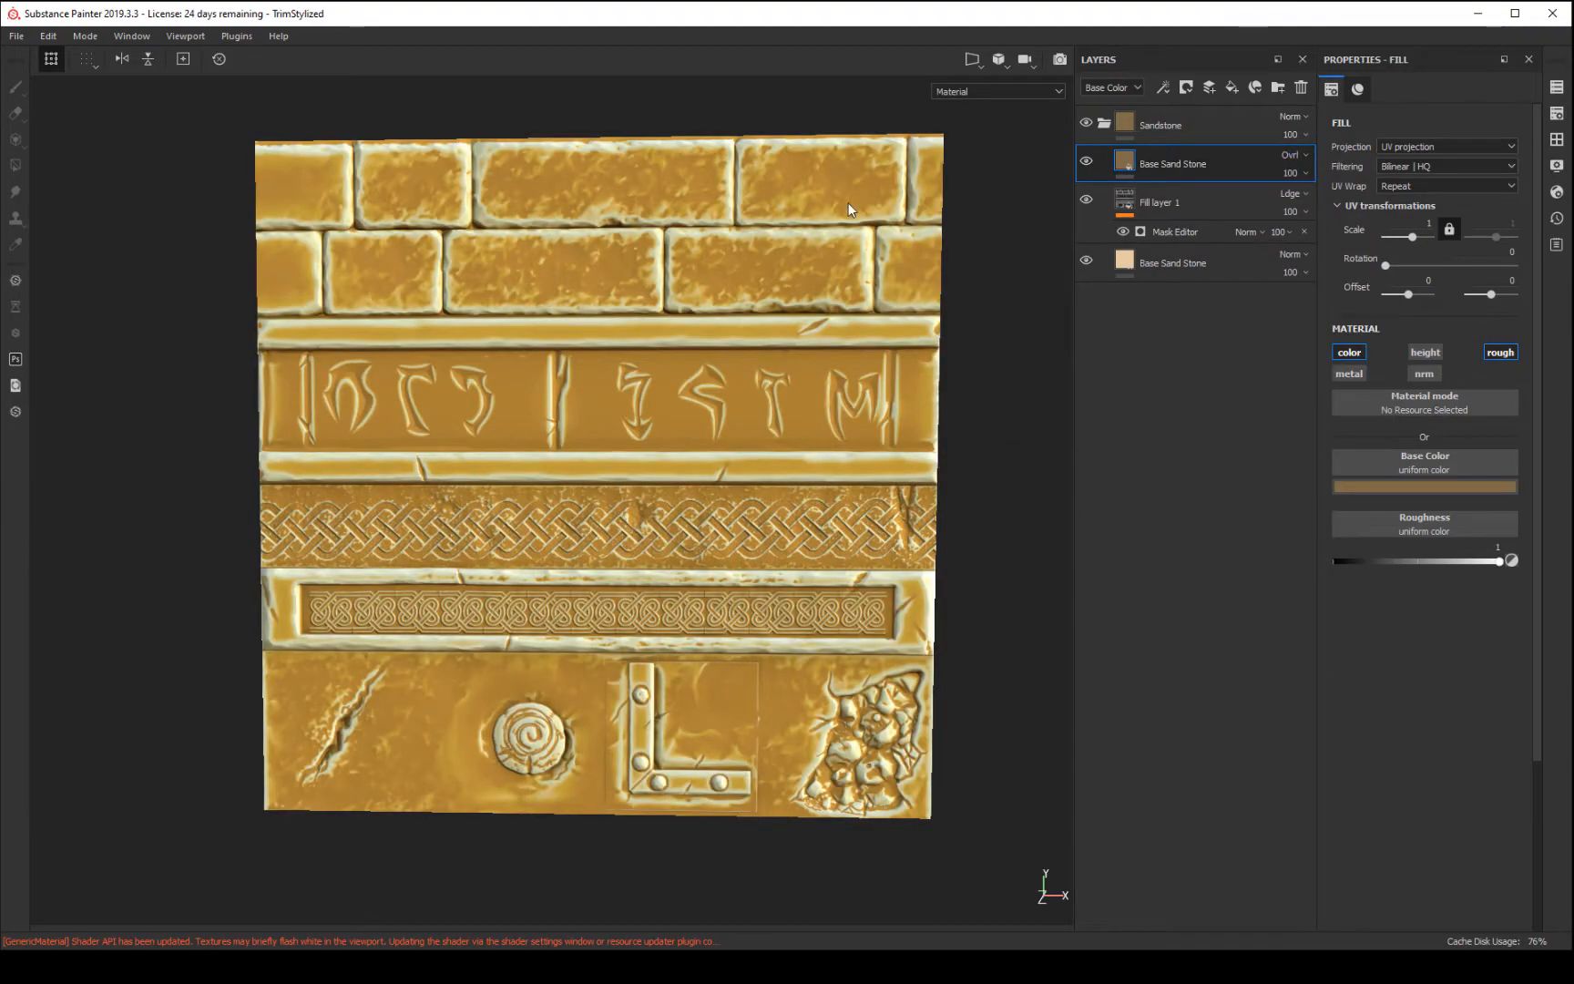
mouse_move(1016, 386)
alt+mouse_down()
mouse_move(1071, 369)
mouse_move(1028, 379)
alt+mouse_up()
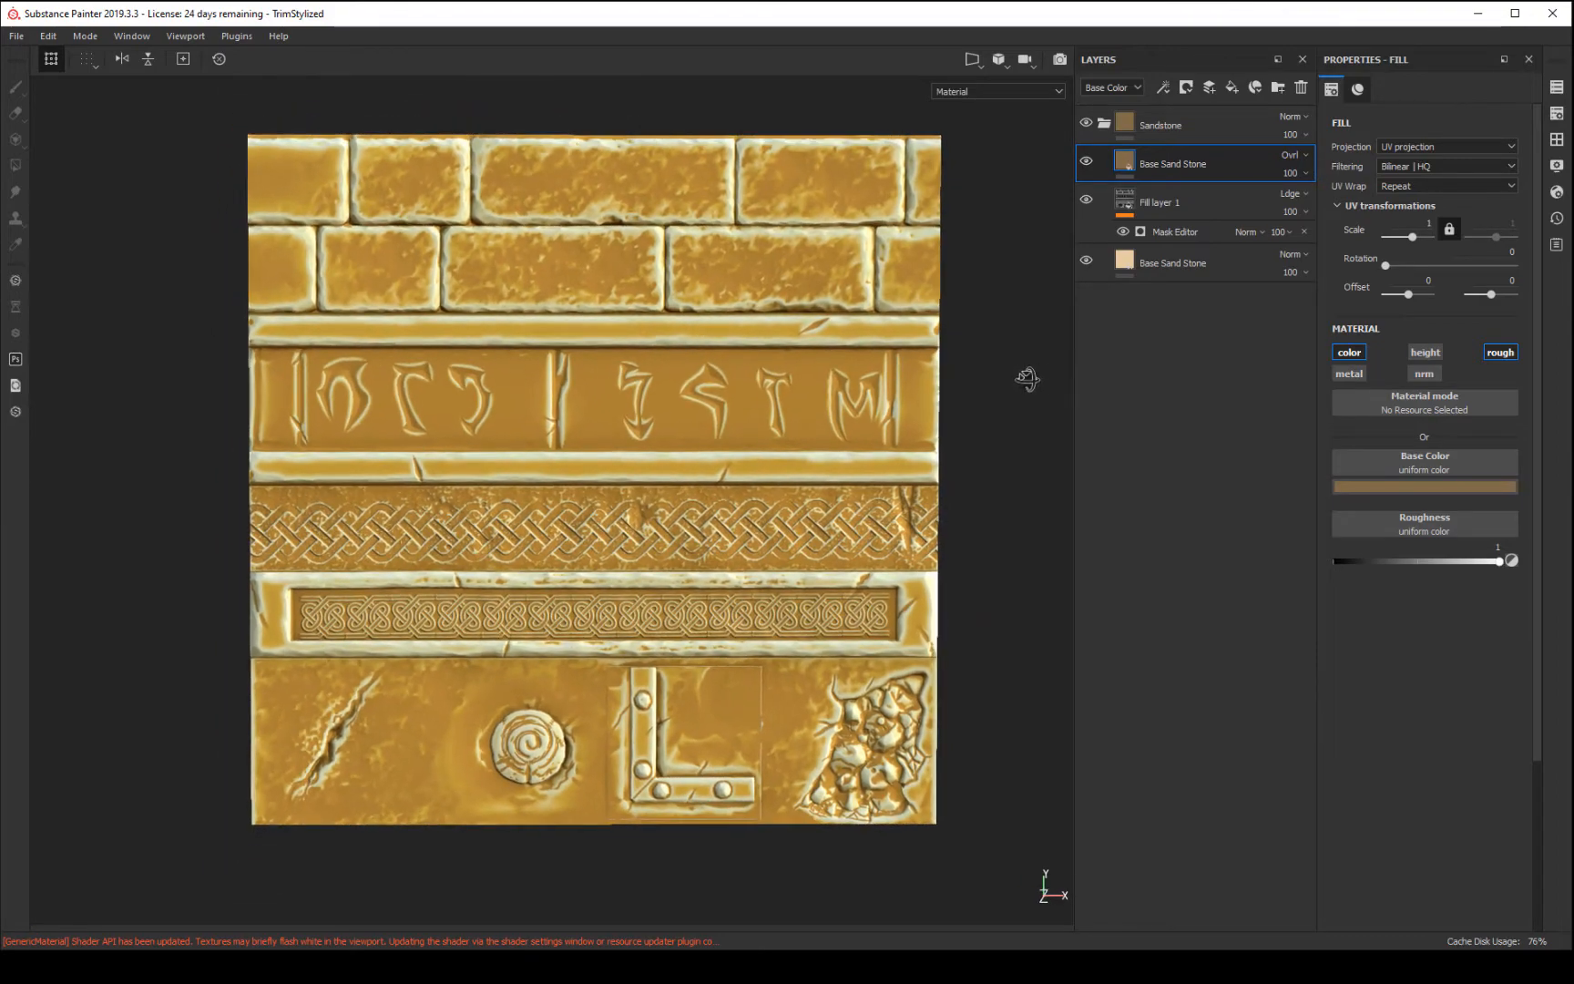
- Add a black mask to the upper Base Sand Stone copy and give it a Mask Editor generator
click(1187, 88)
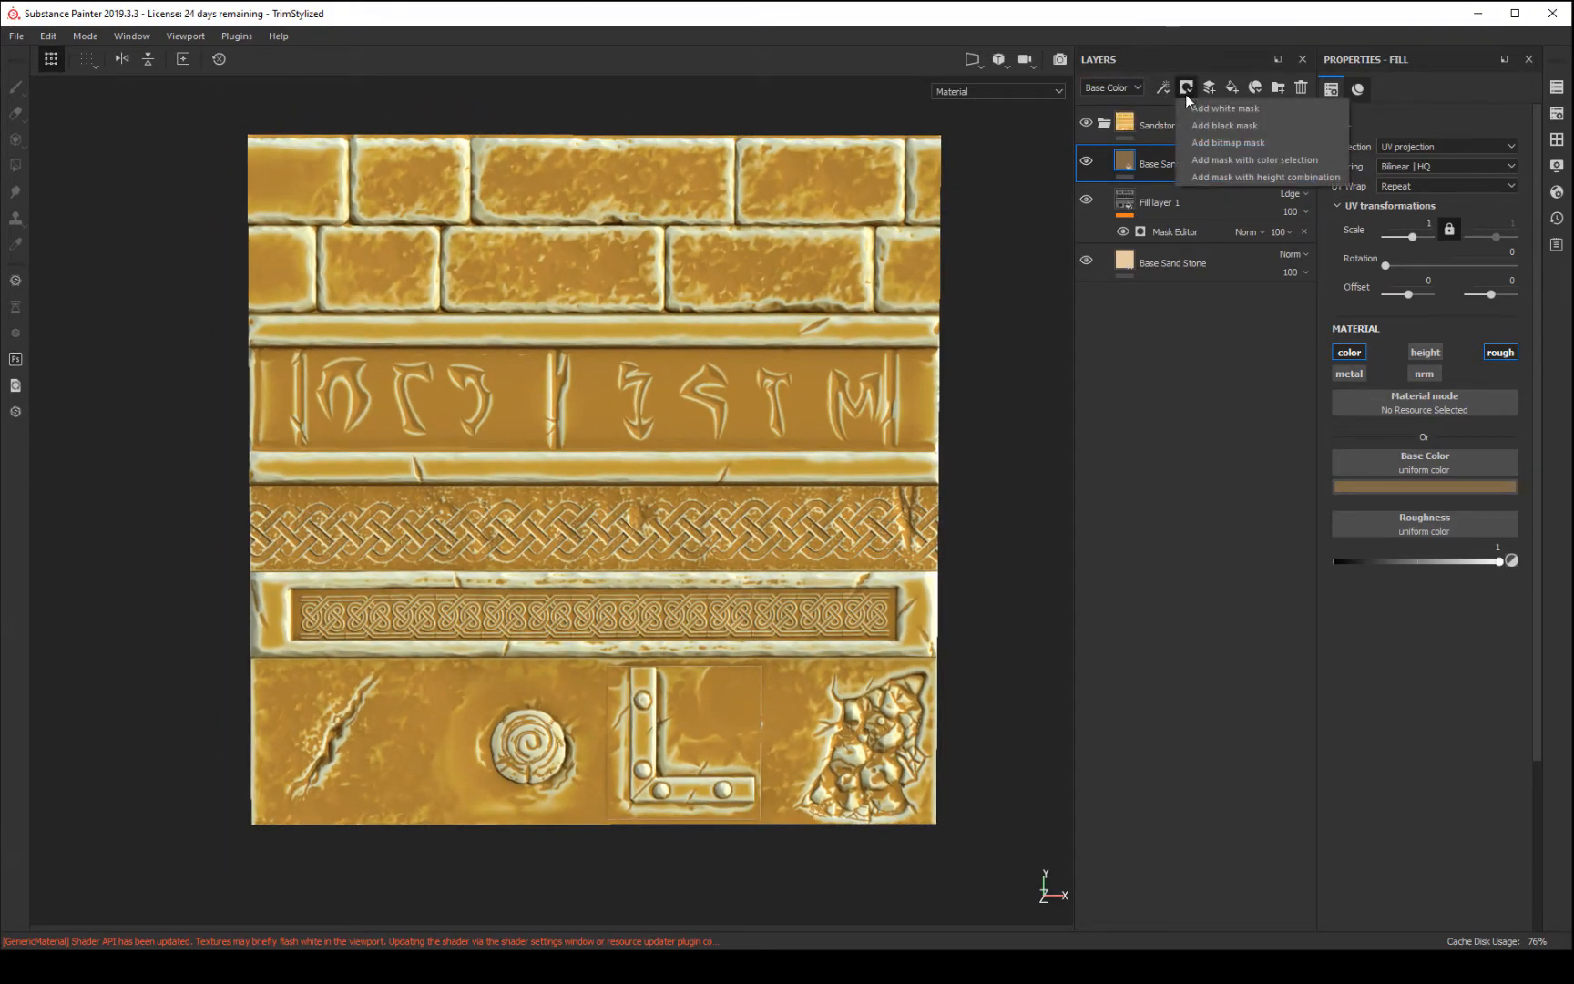
click(1222, 128)
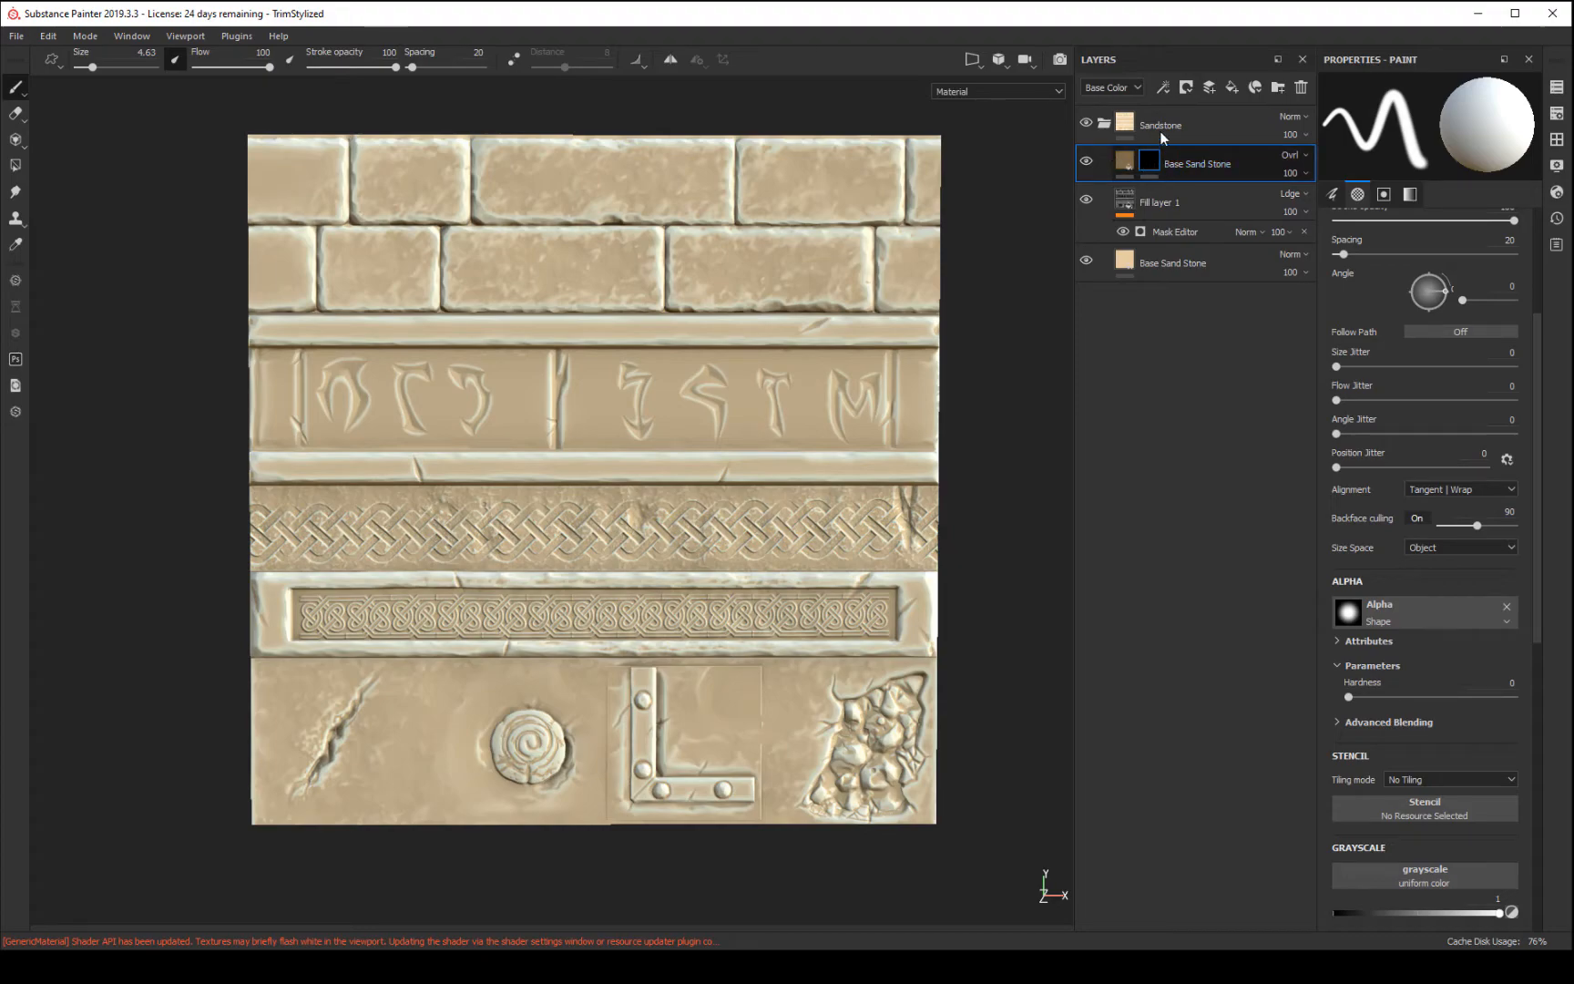
click(1164, 88)
click(1181, 106)
click(1427, 117)
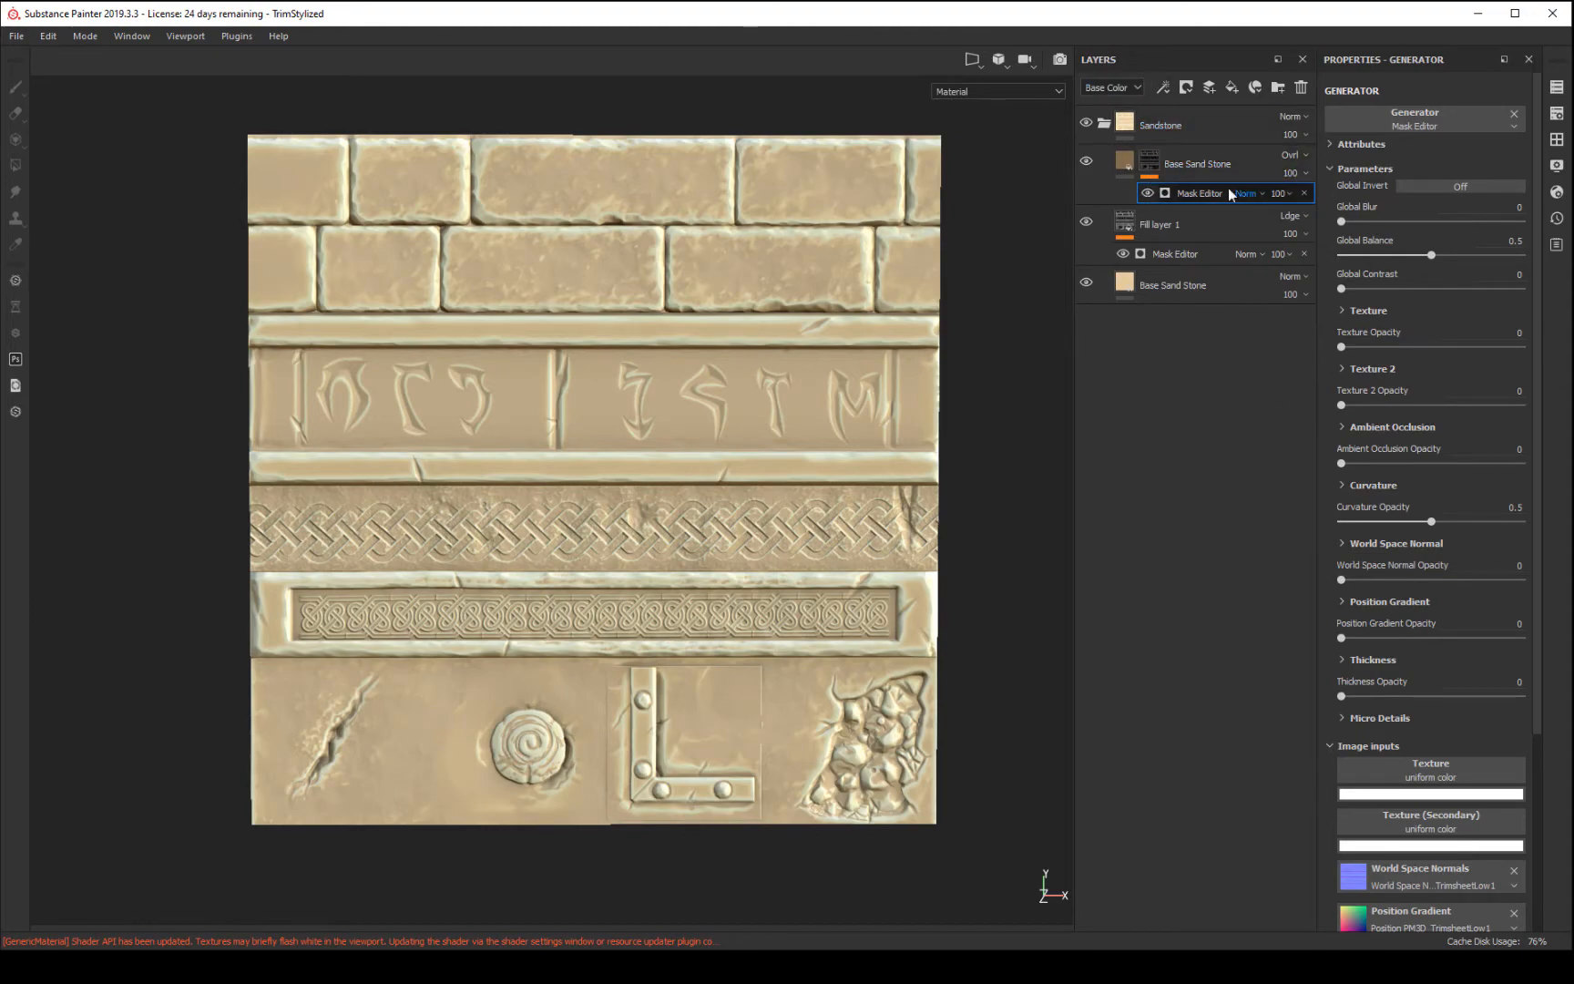
- Turn on Global Invert and set World Space Normal Opacity to 0.92 in the copy's mask generator, comparing with the layer hidden
click(1458, 186)
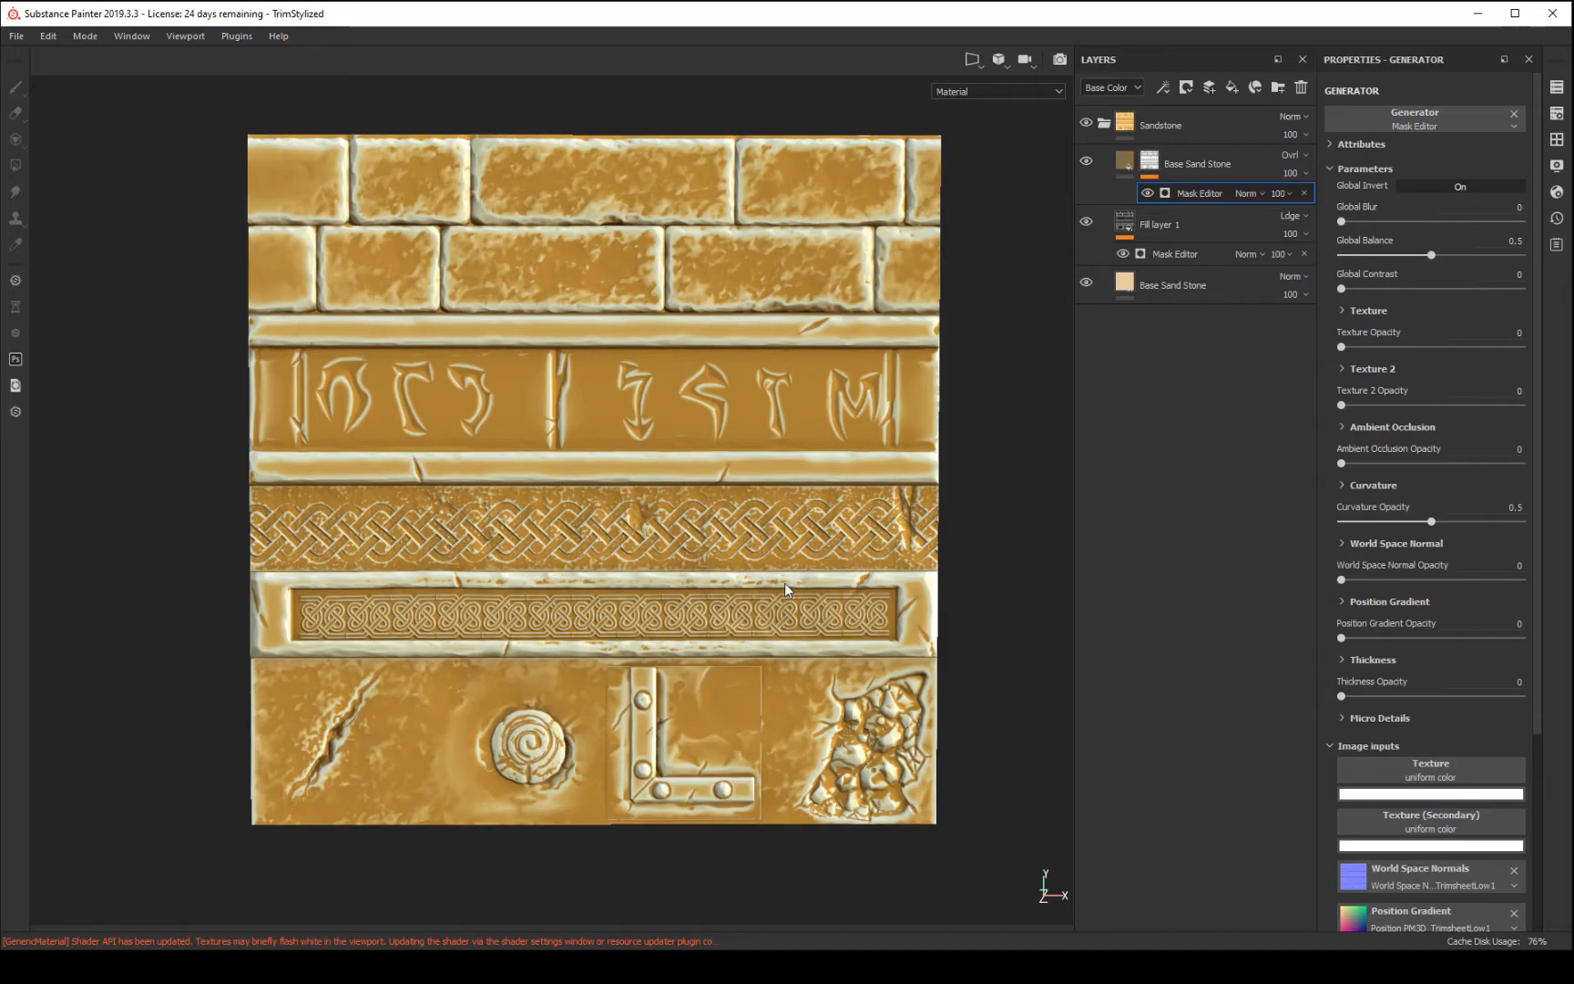
click(1086, 161)
click(1087, 161)
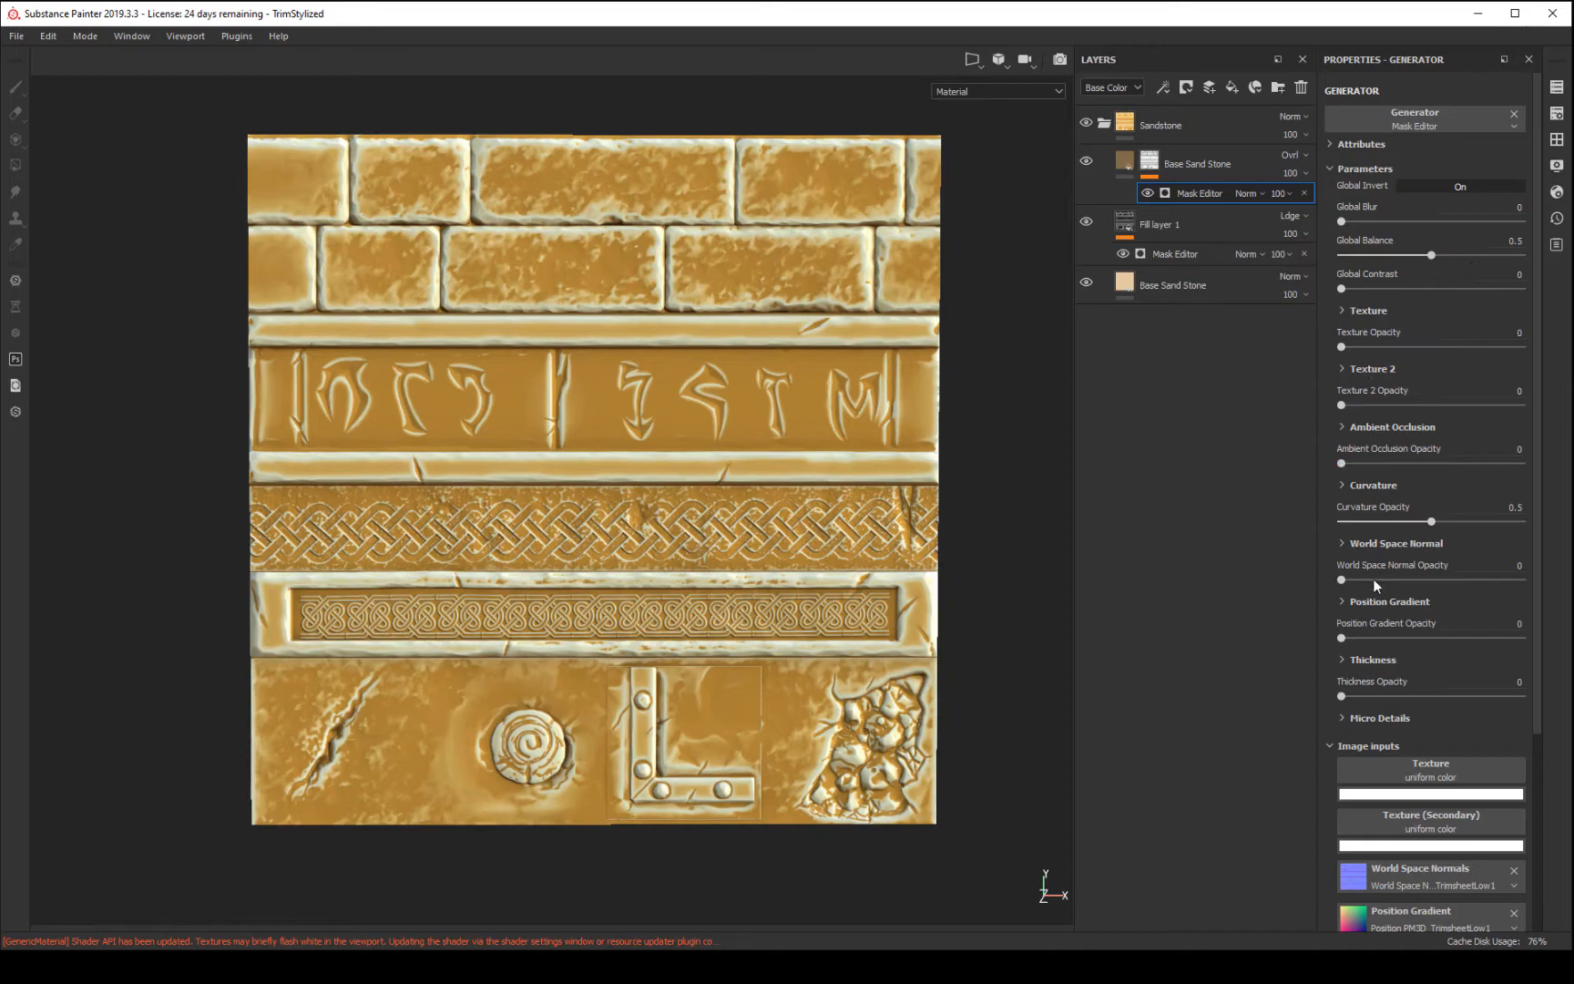
drag(1342, 581, 1508, 580)
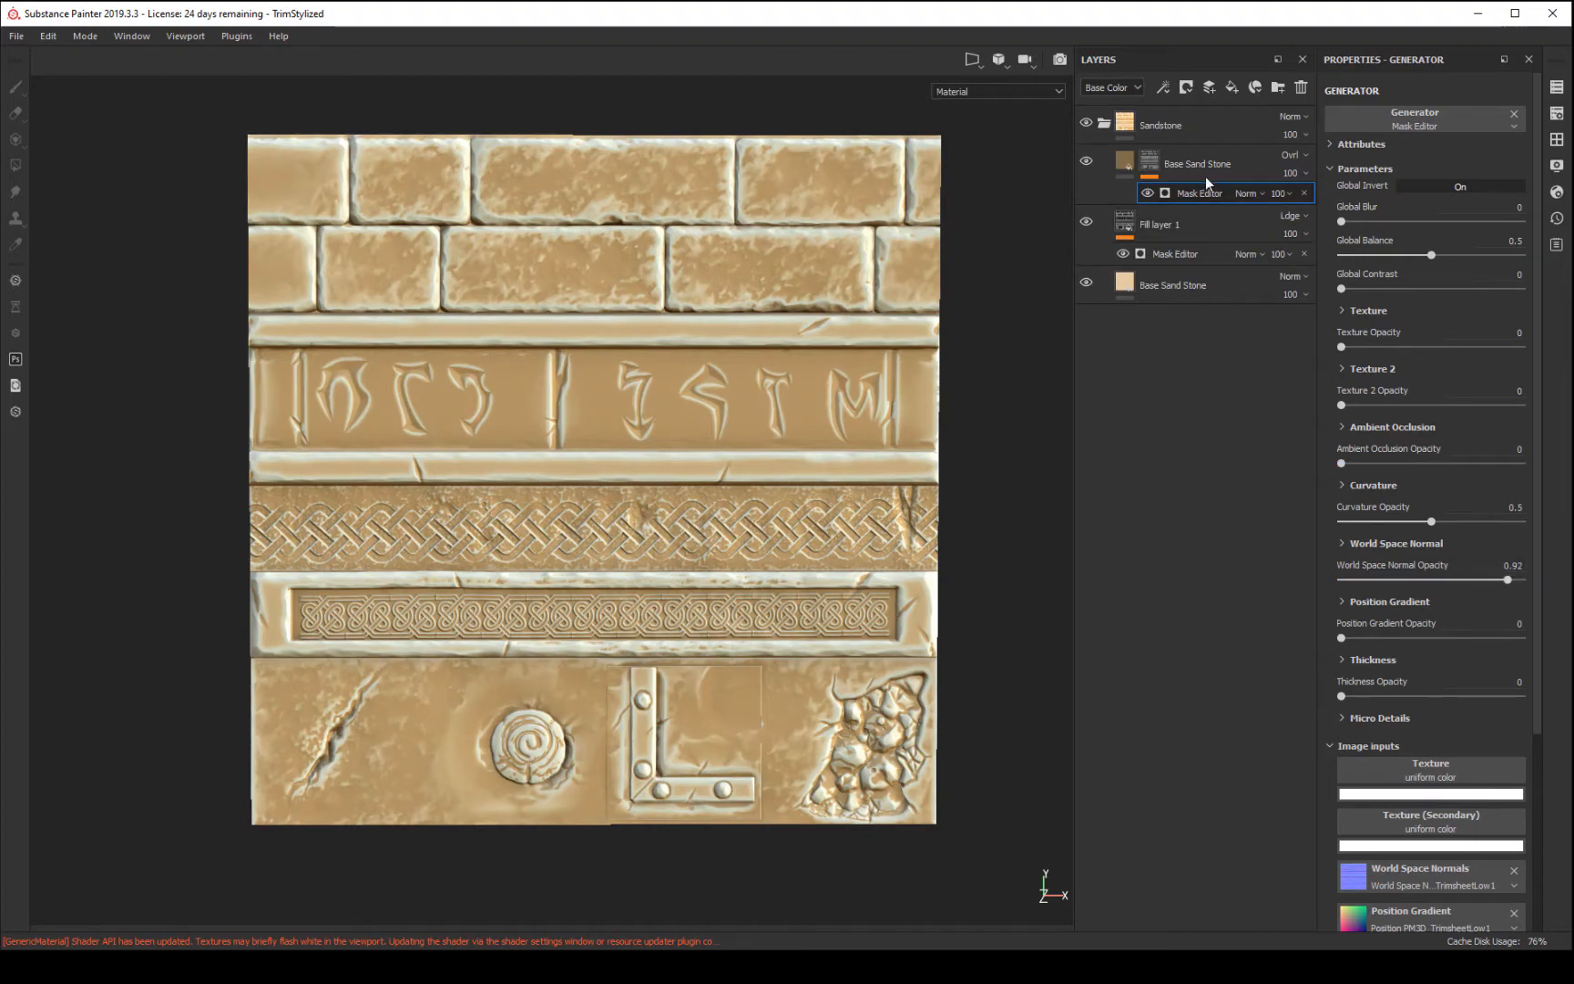
click(1090, 163)
click(1089, 162)
- Set the Global Blur of the copy's mask generator to 2.94 and its Global Contrast to 0.45
drag(1343, 224, 1379, 223)
click(1357, 219)
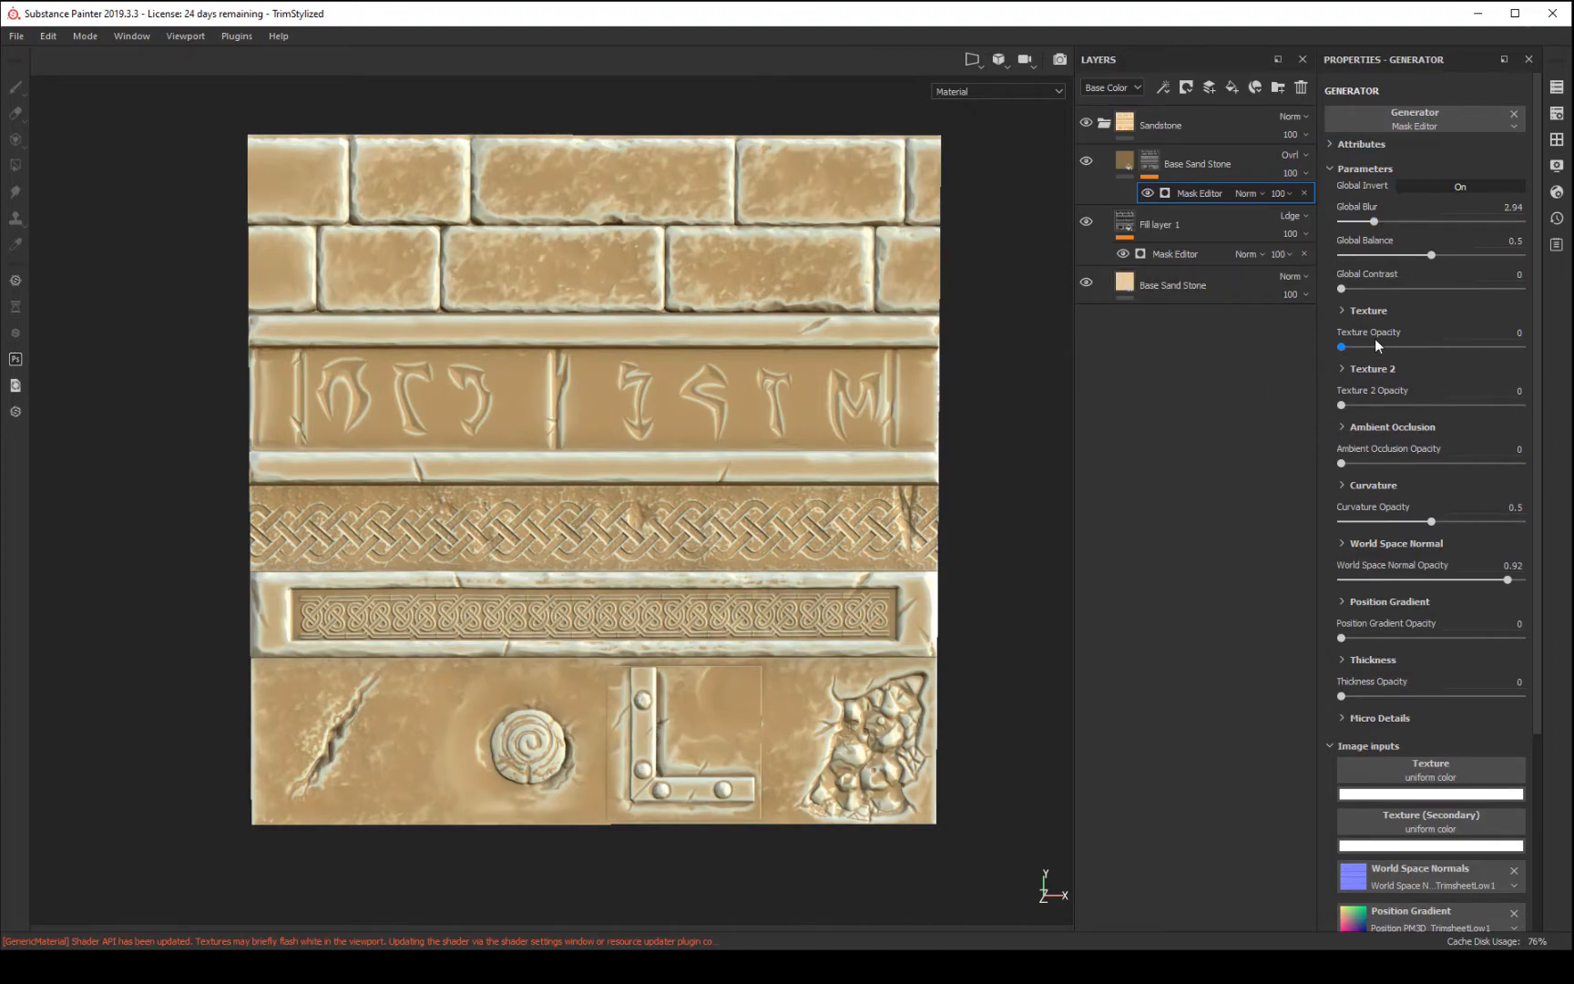
drag(1341, 288, 1458, 293)
drag(1469, 295, 1424, 294)
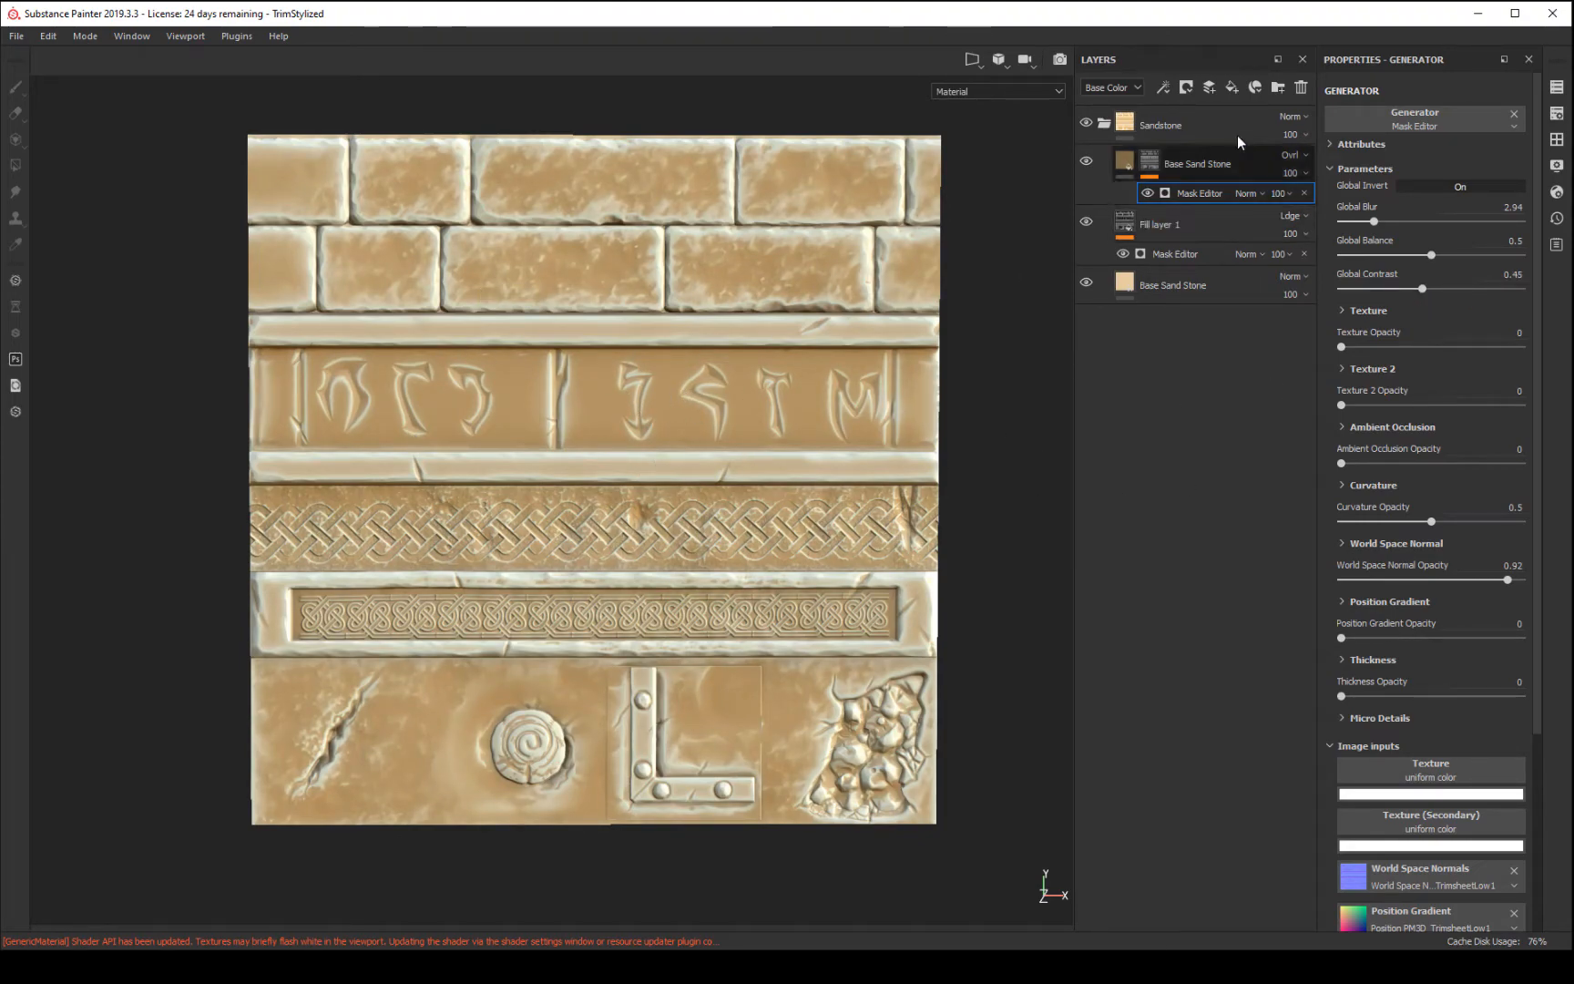
- Lower the opacity of the upper Base Sand Stone copy to 91 and inspect the trim sheet from several angles
click(1306, 176)
mouse_move(1355, 202)
mouse_down()
mouse_move(1311, 209)
mouse_move(1348, 221)
mouse_up()
alt+drag(1026, 640, 942, 597)
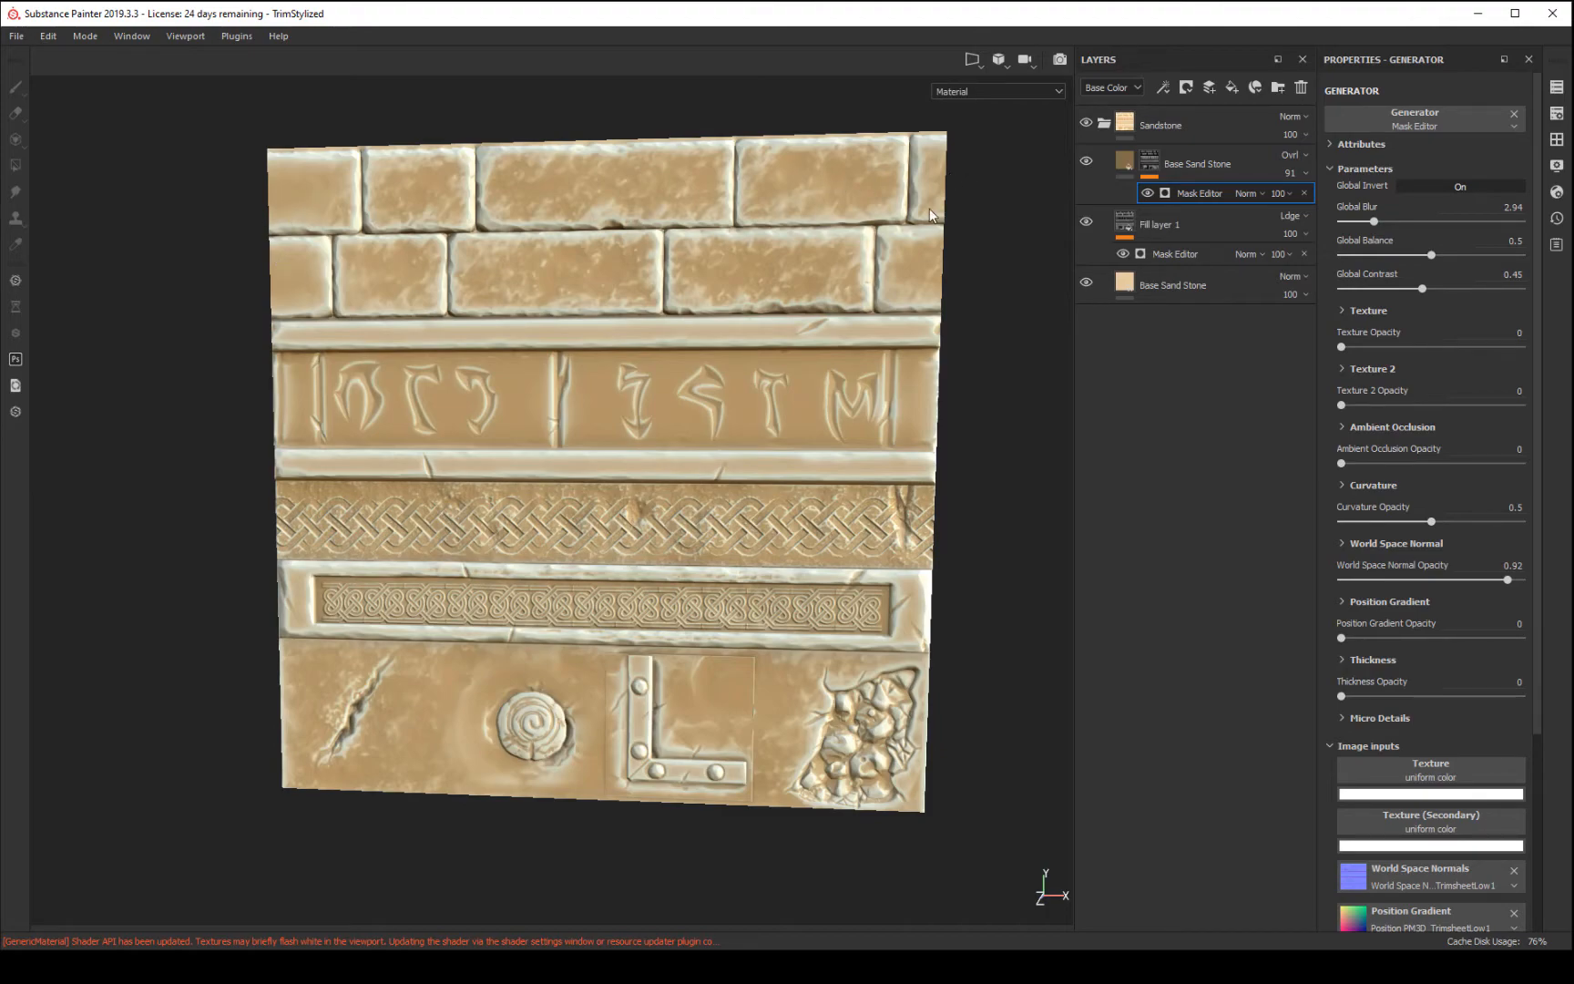
alt+shift+drag(997, 609, 1029, 575)
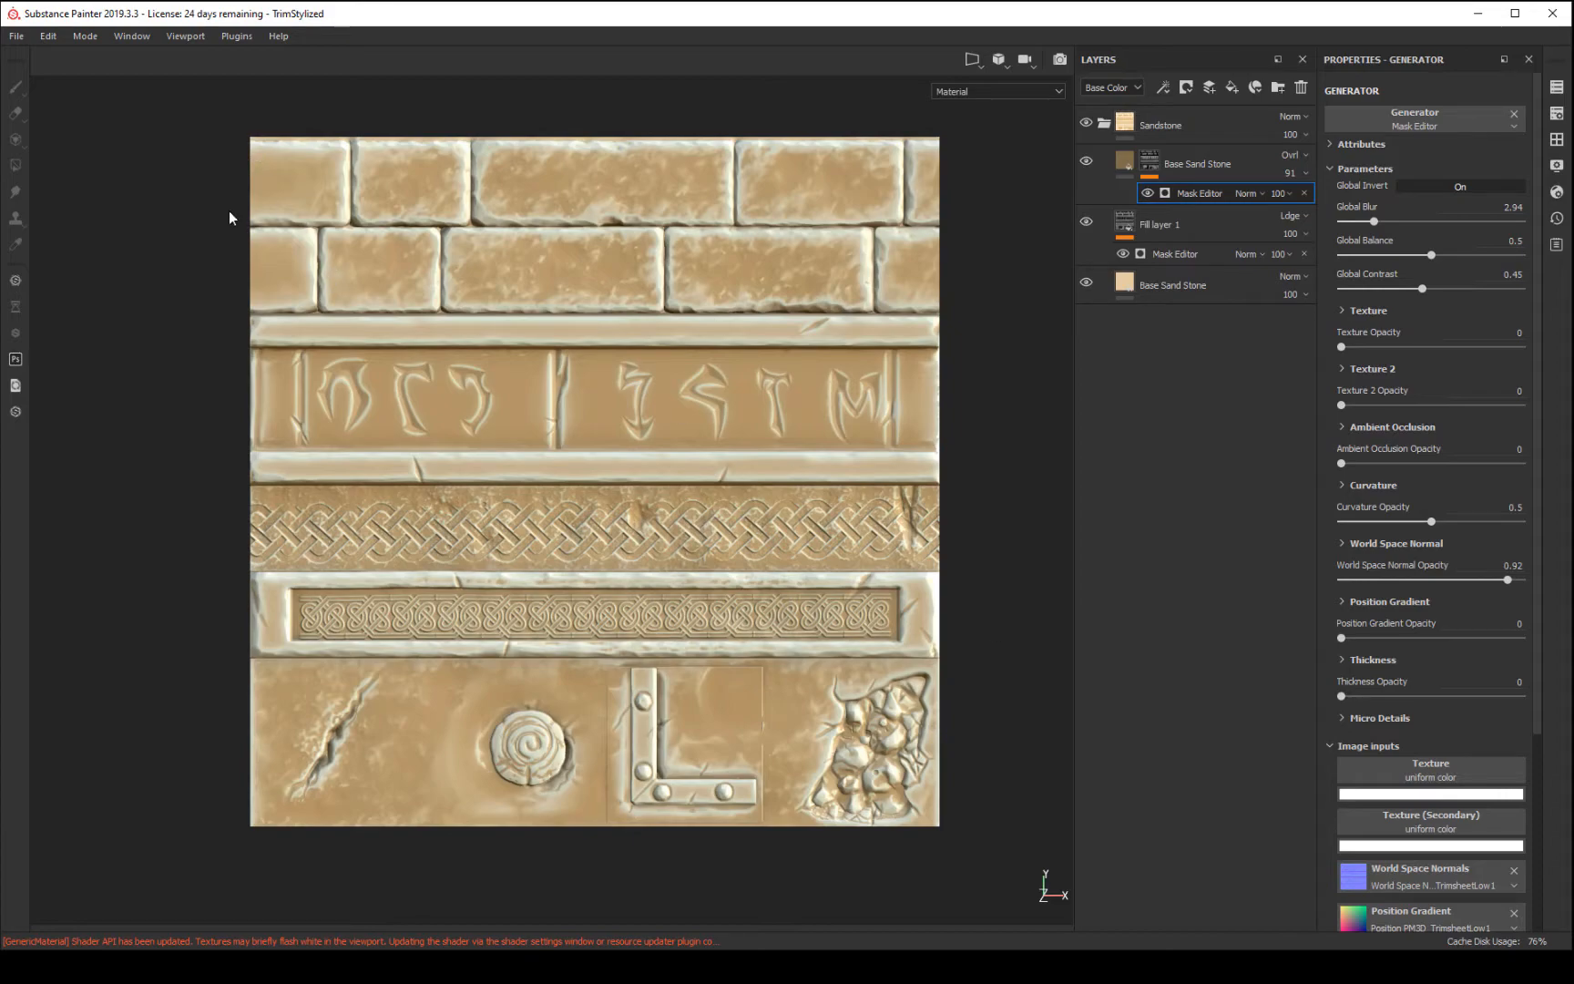
alt+shift+drag(1001, 631, 995, 647)
mouse_move(1038, 665)
alt+right_down()
mouse_move(1014, 453)
mouse_move(1011, 669)
alt+right_up()
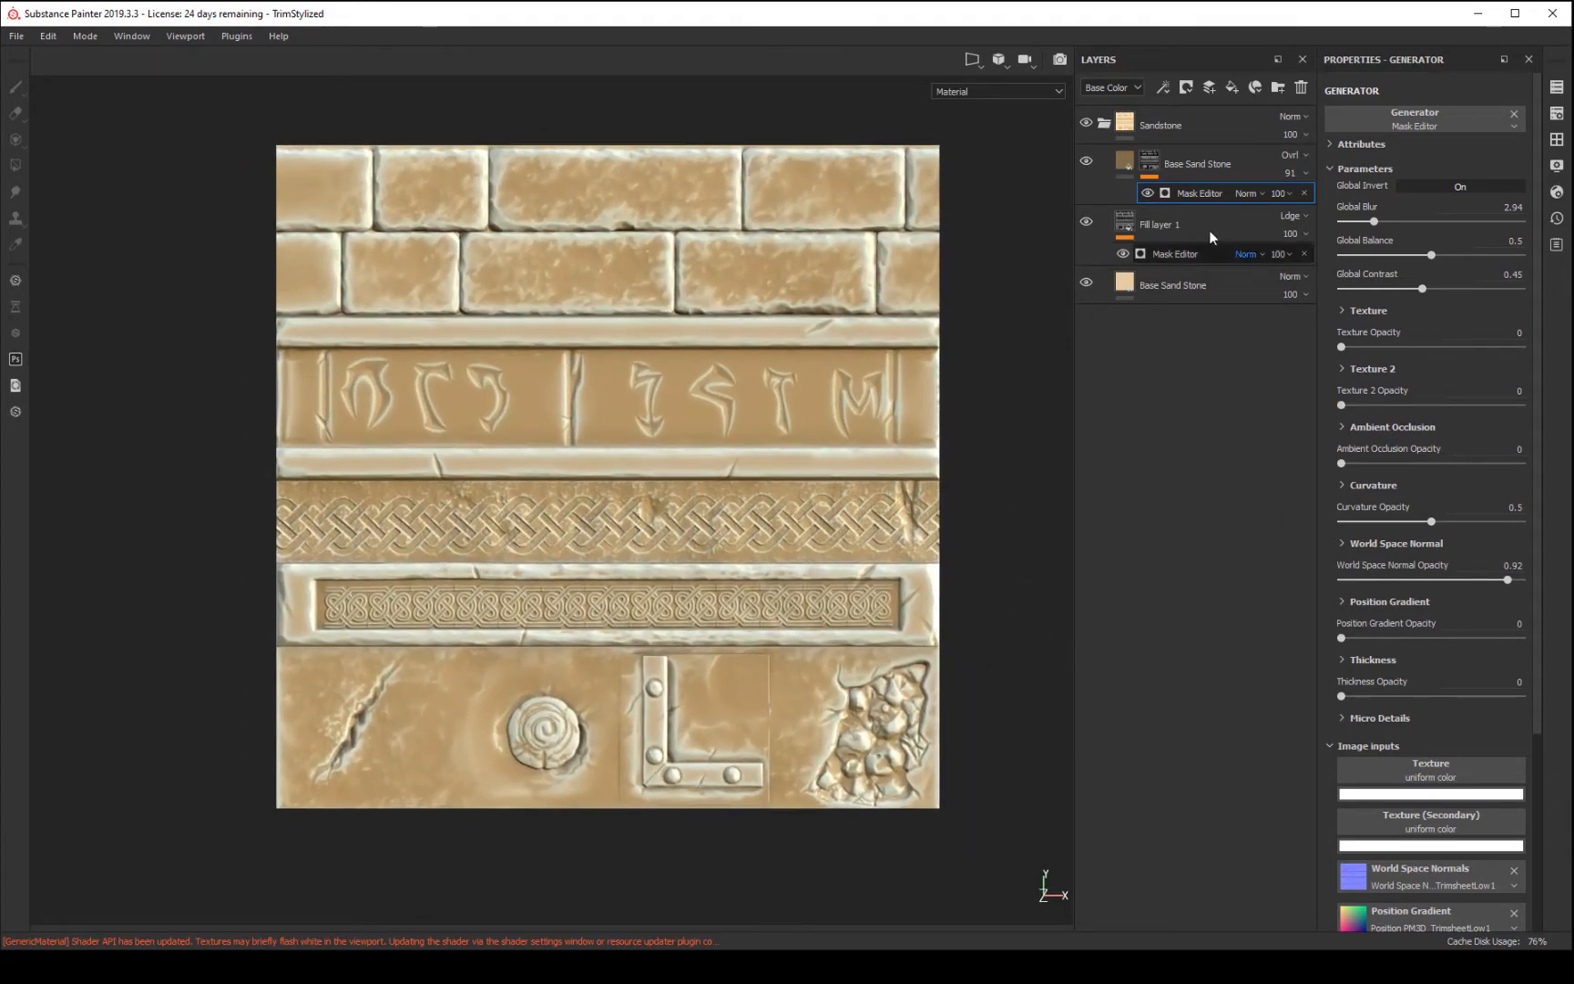
- Raise the opacity of the brown Base Sand Stone overlay in the Sandstone folder to 100
click(1107, 127)
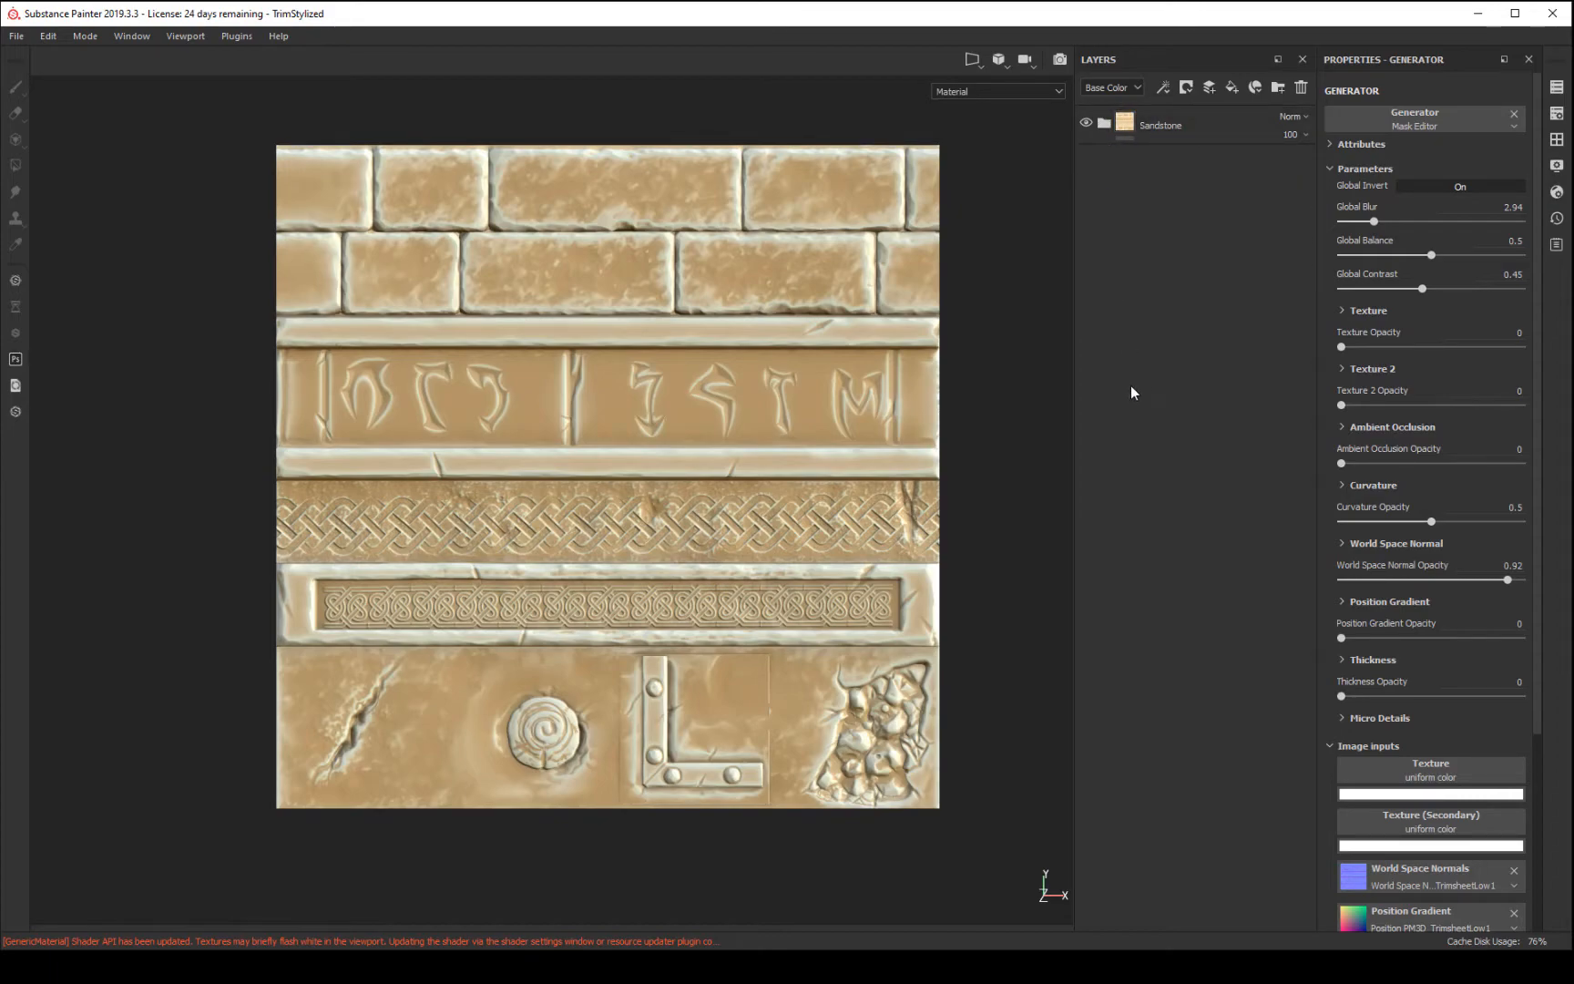
click(1104, 125)
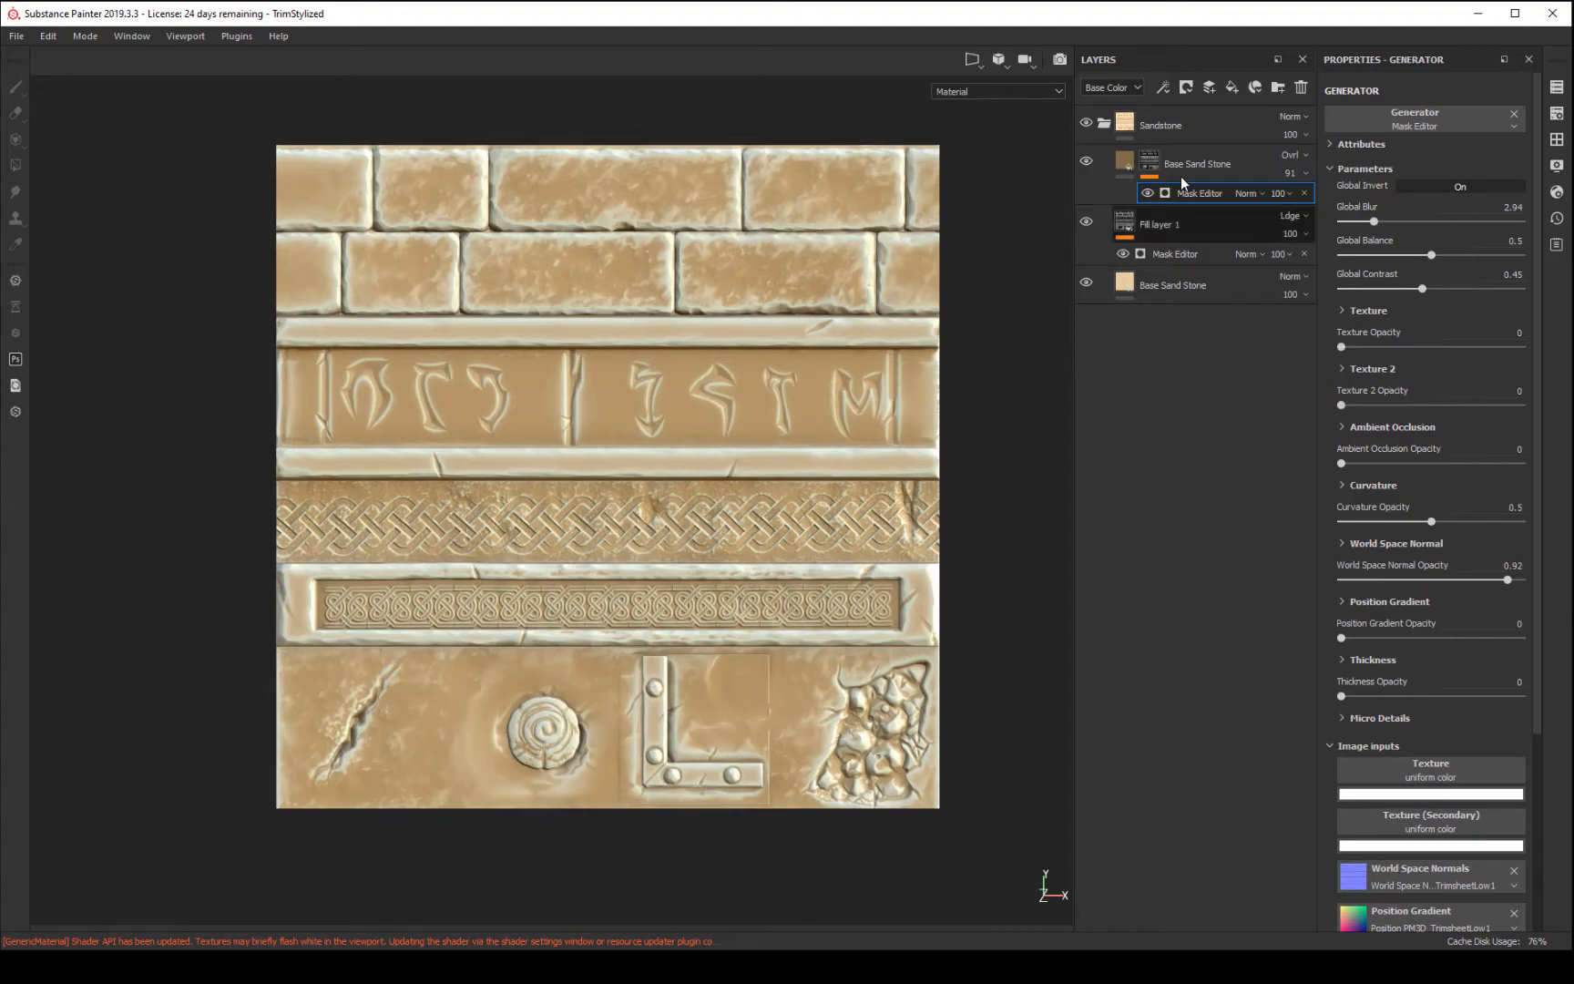
click(1306, 173)
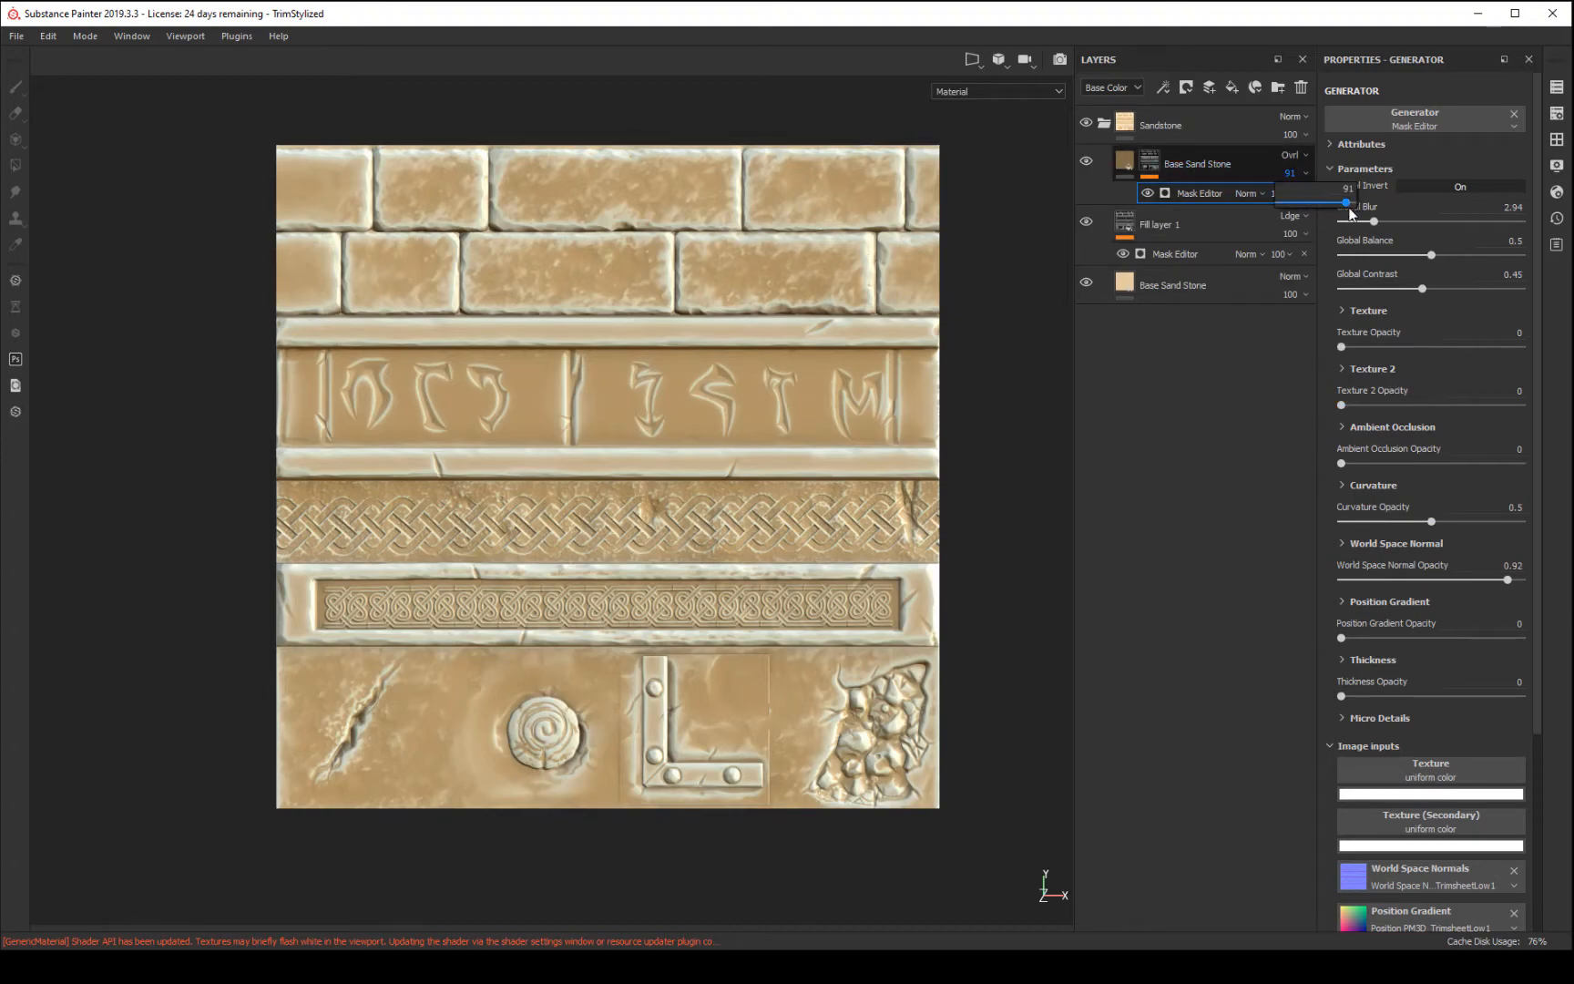
drag(1336, 205, 1375, 233)
- Set the overlay mask generator's World Space Normal Opacity to 0.97, Texture Opacity to 0.19 and Thickness Opacity to 0.02
mouse_move(1507, 579)
mouse_down()
mouse_move(1538, 581)
mouse_move(1515, 580)
mouse_up()
drag(1340, 346, 1372, 359)
mouse_move(1360, 696)
mouse_down()
mouse_move(1453, 696)
mouse_move(1344, 697)
mouse_up()
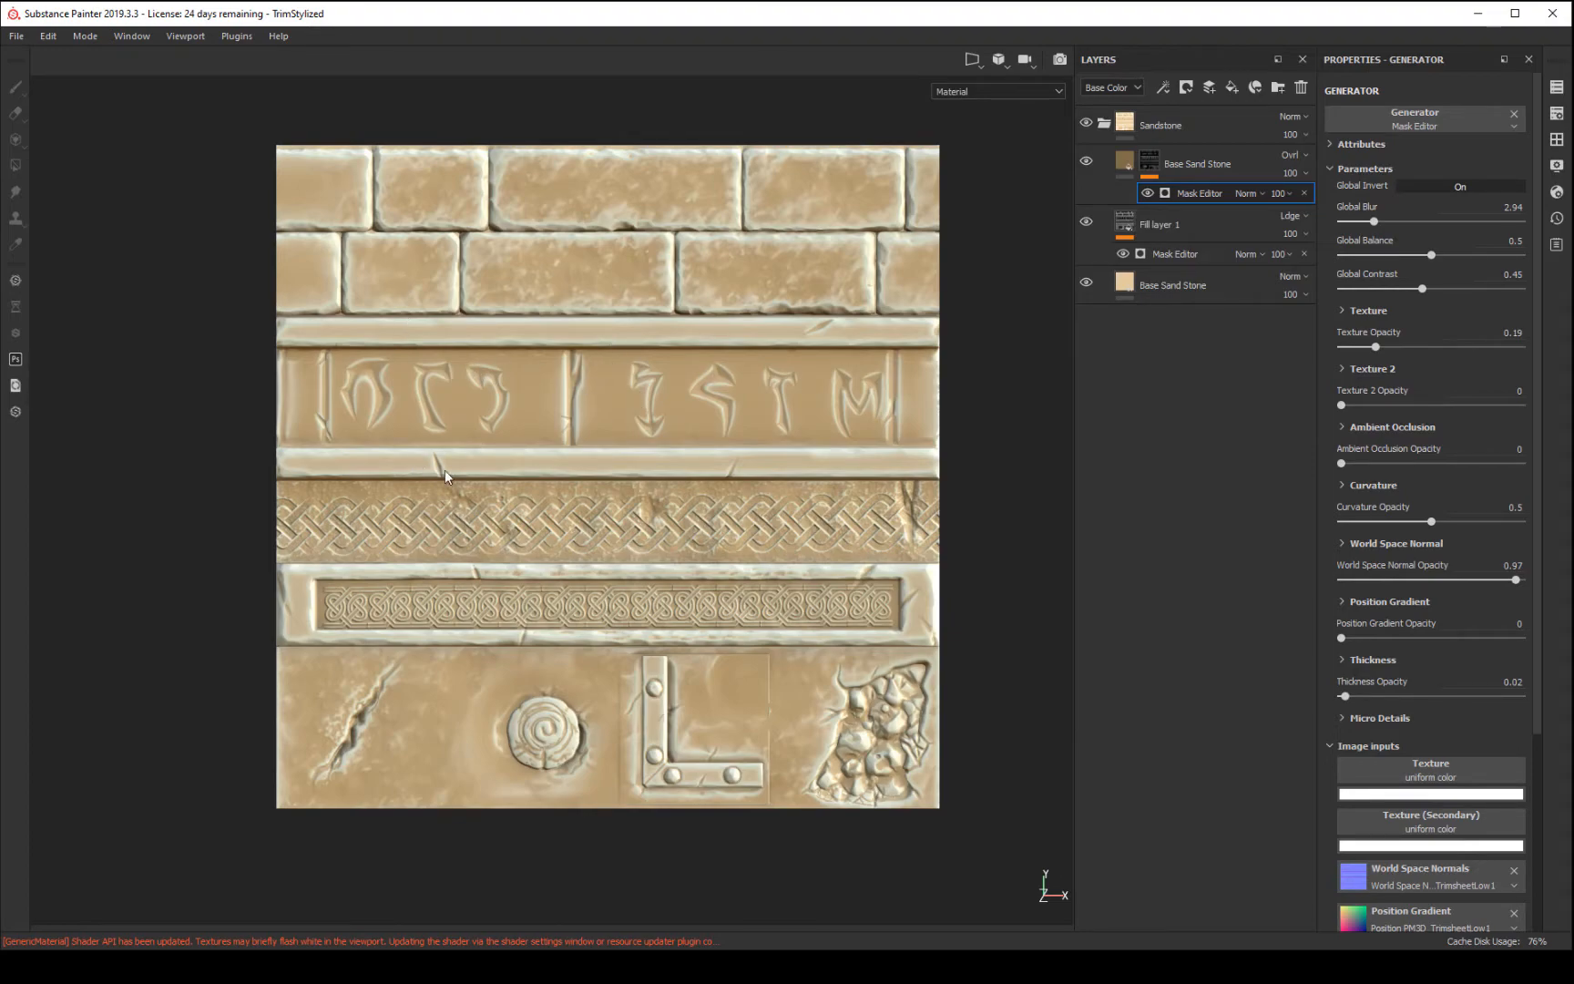
alt+drag(1071, 651, 1019, 726)
scroll(976, 369, down, 3)
alt+middle_drag(1009, 368, 784, 365)
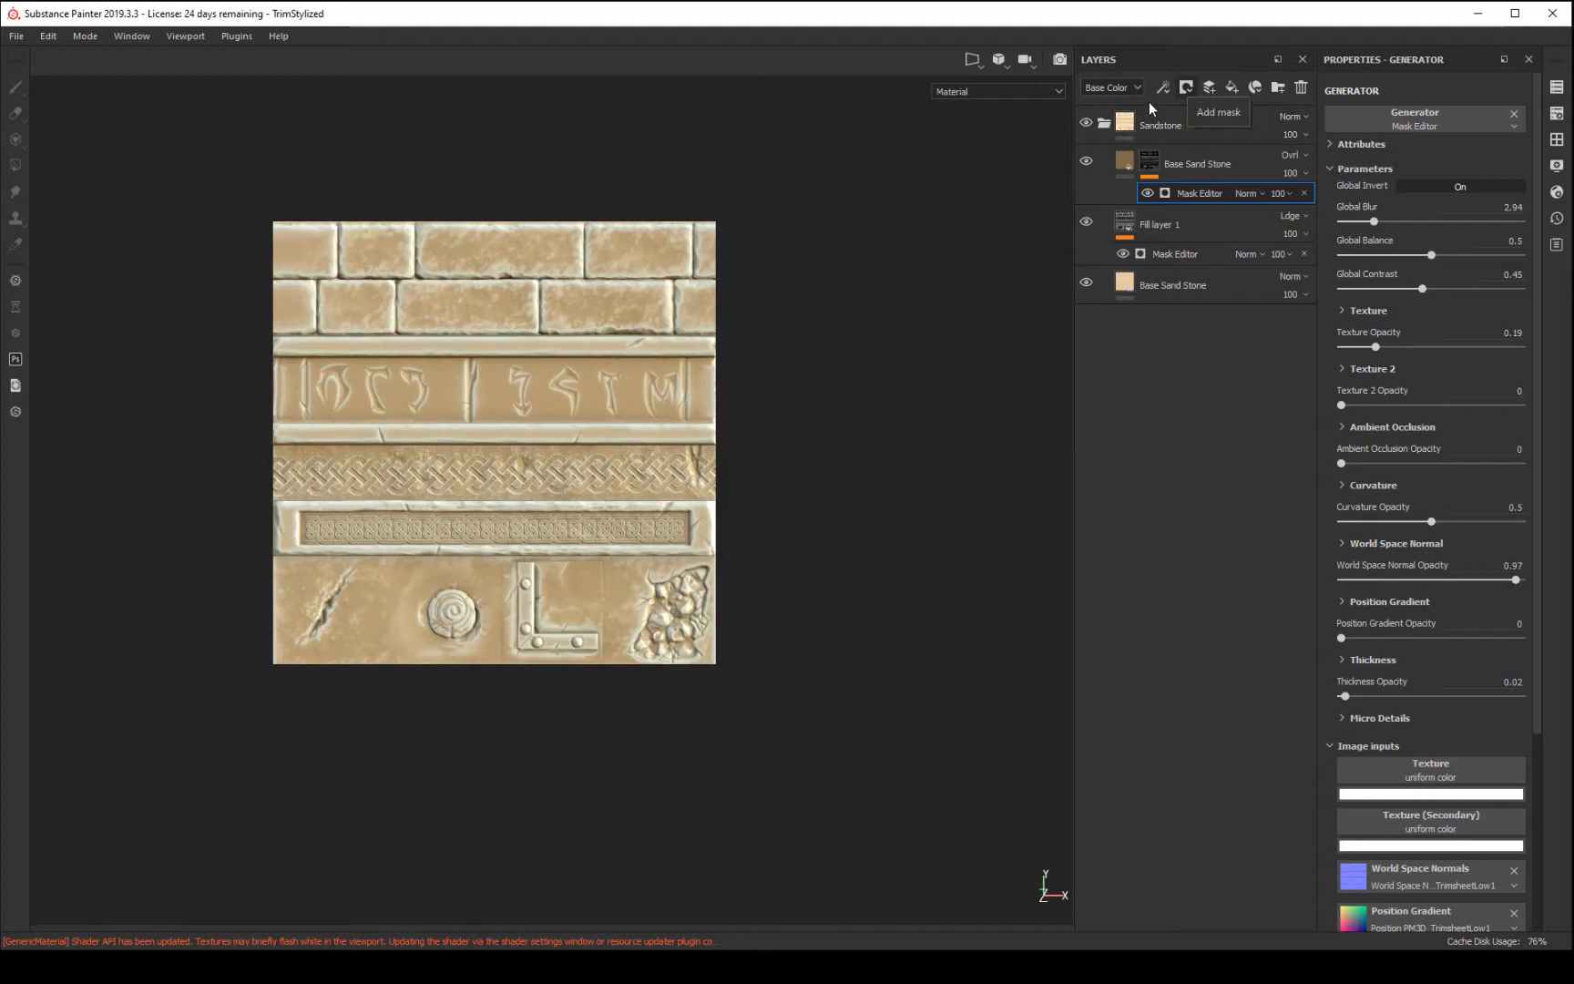
- Duplicate the entire Sandstone folder
click(1104, 122)
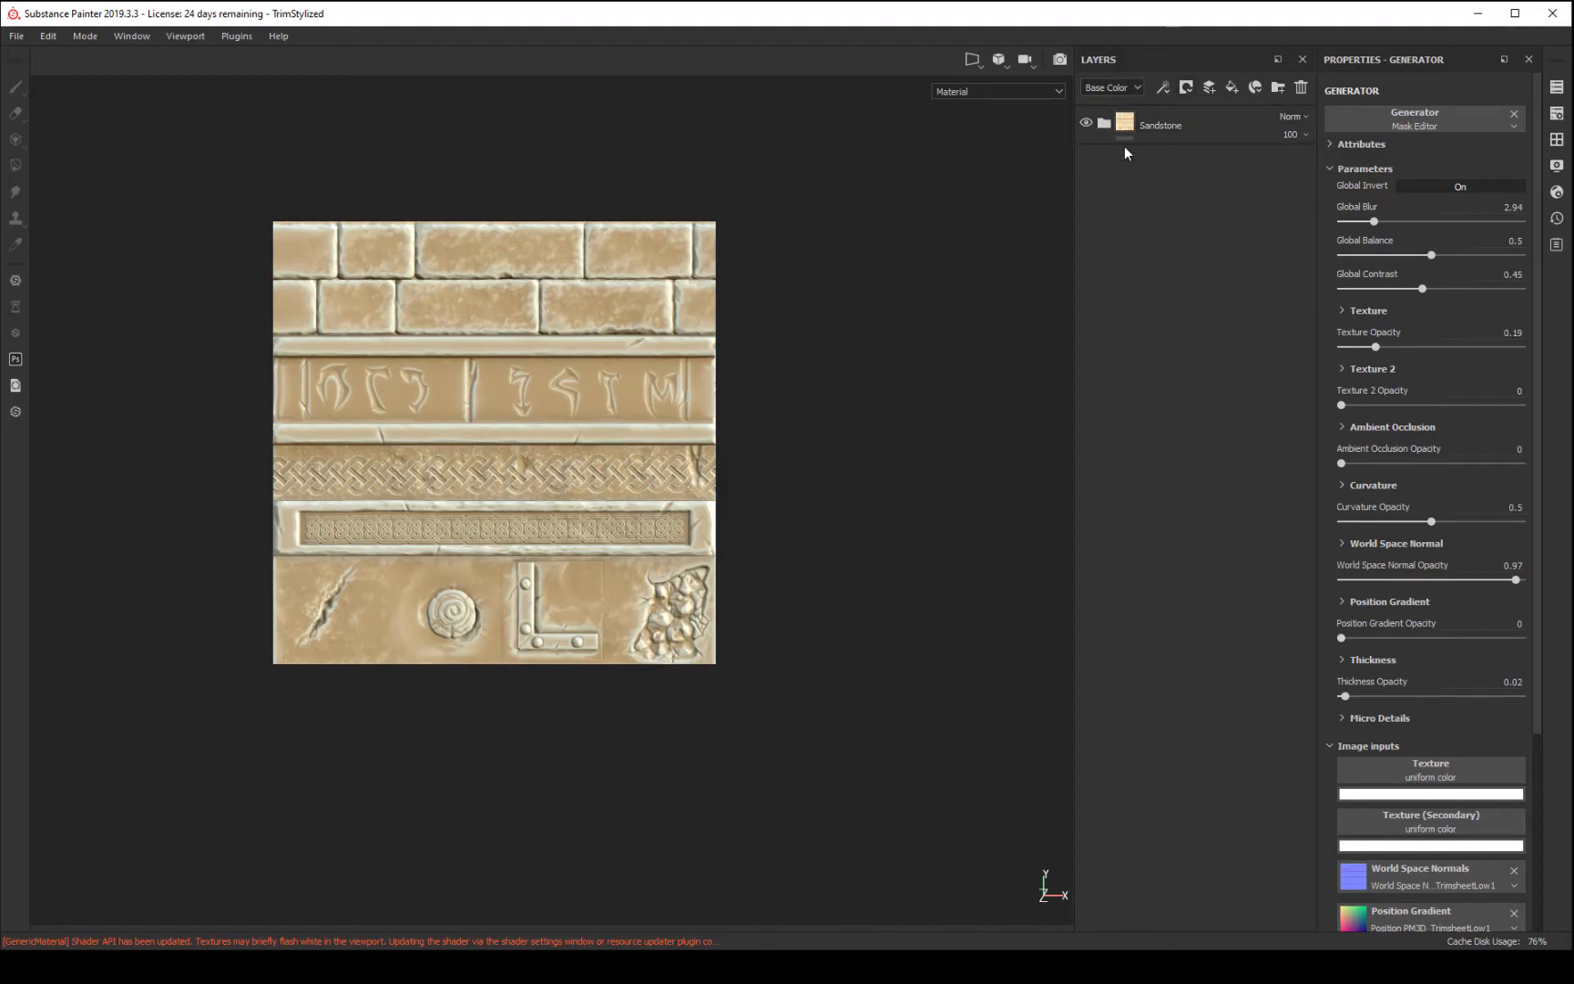
click(1183, 134)
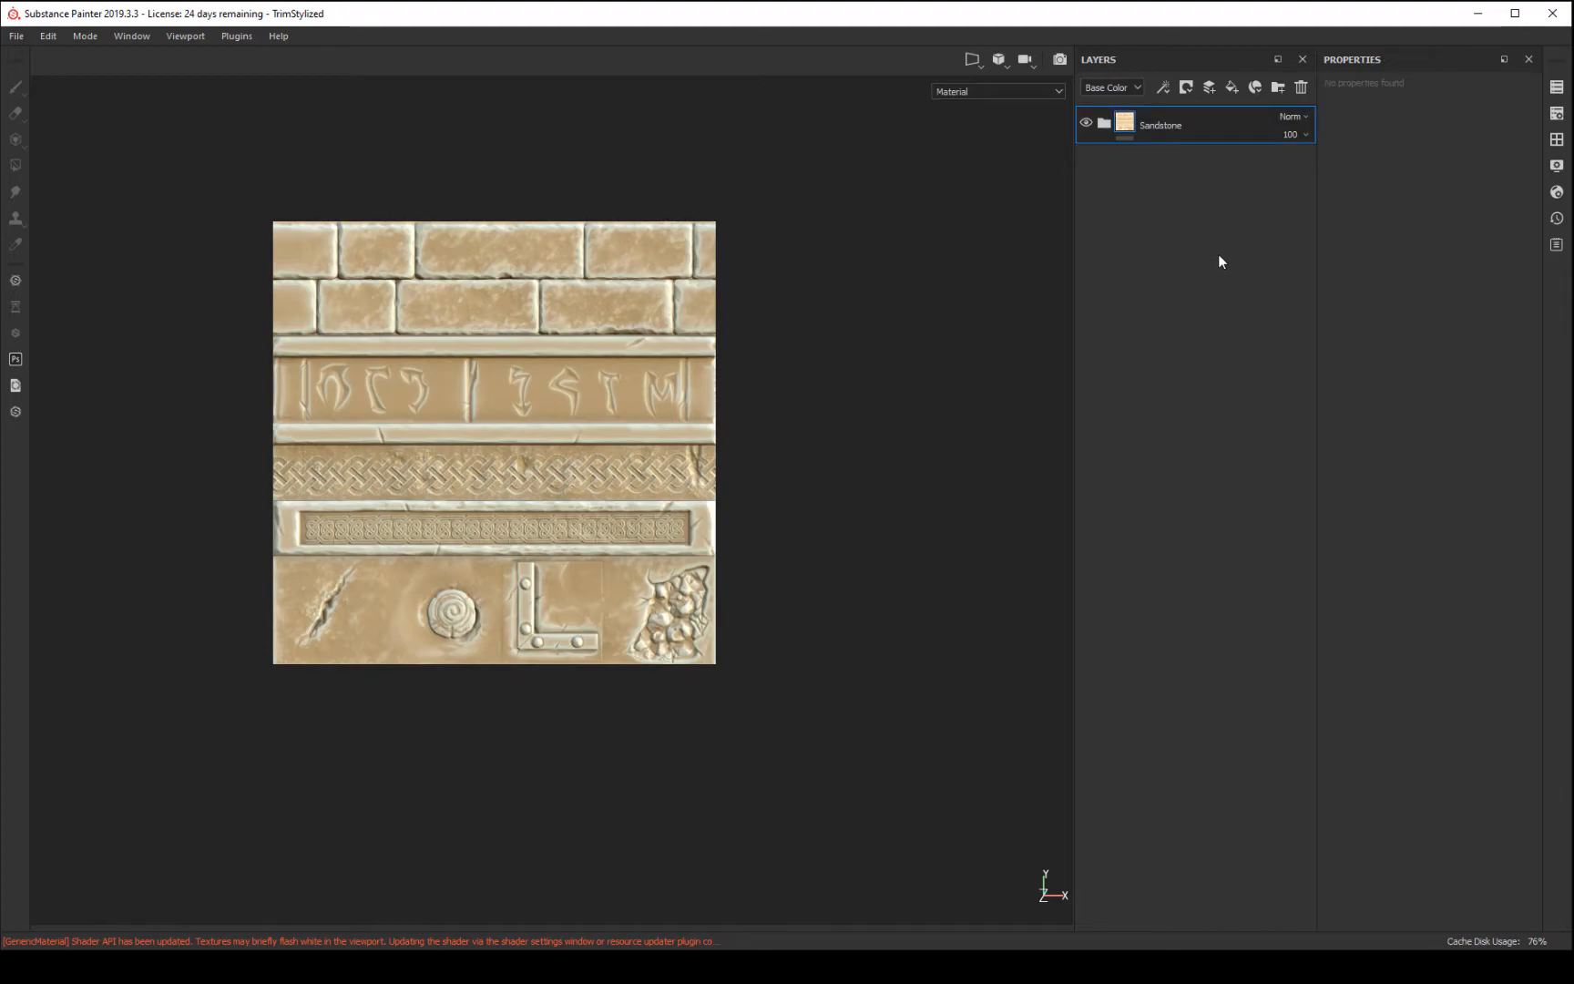
key(ctrl+d)
- Change the base color of the bottom Base Sand Stone fill in the upper Sandstone folder to a muted blue-grey
click(1104, 123)
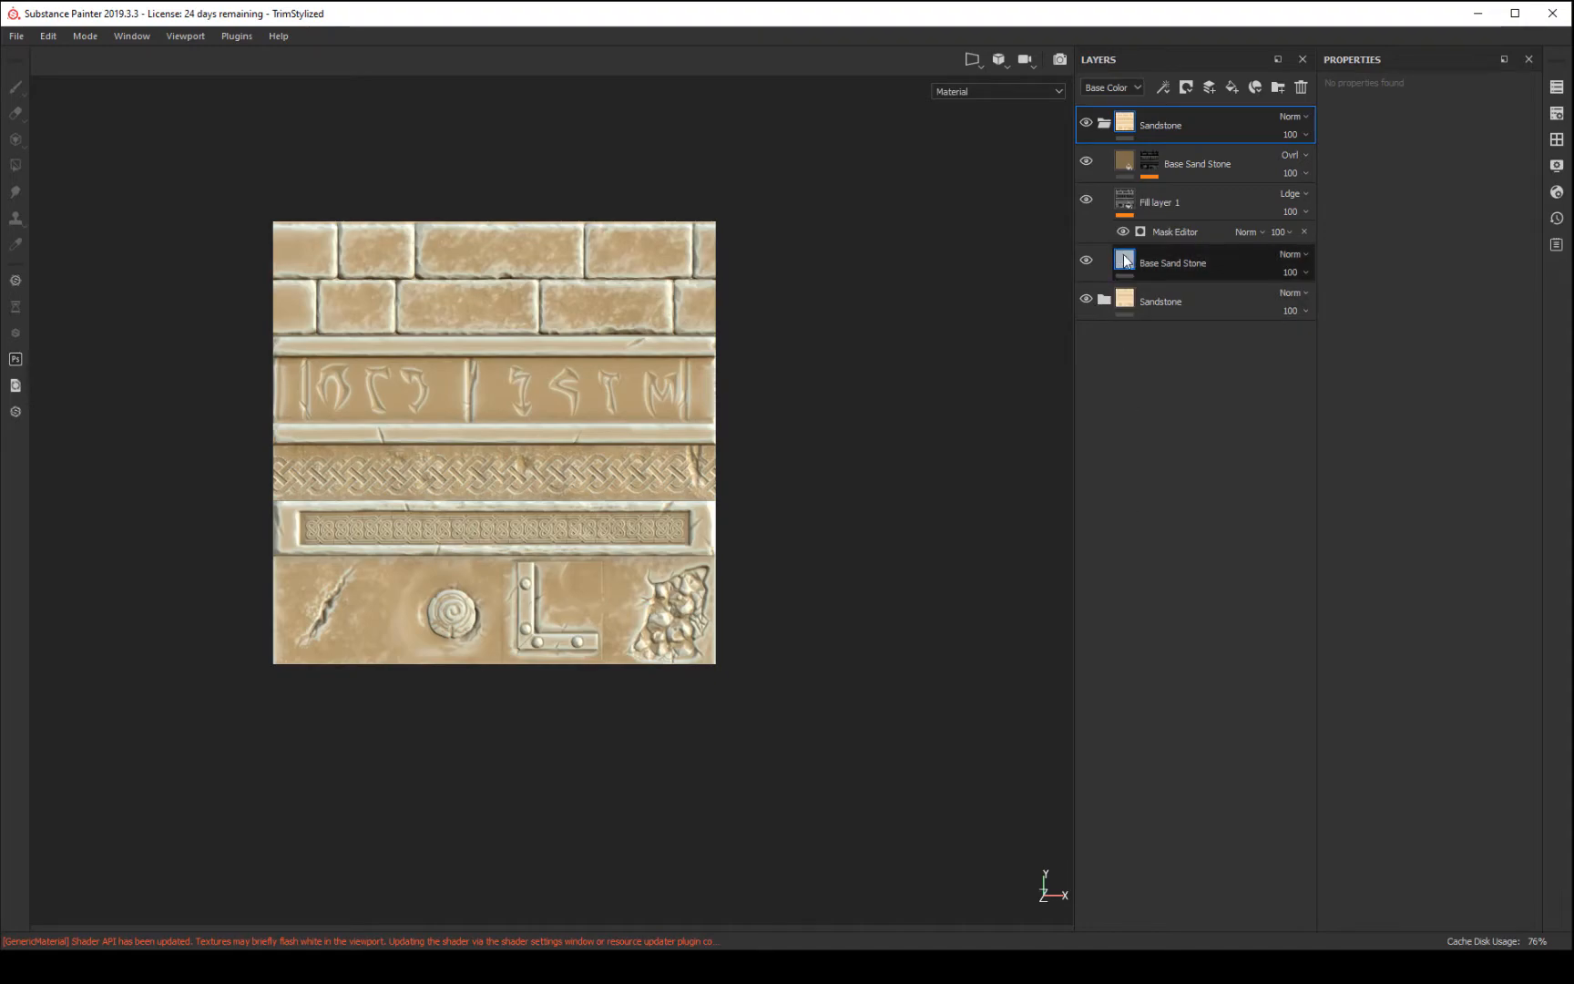
click(1179, 264)
click(1396, 485)
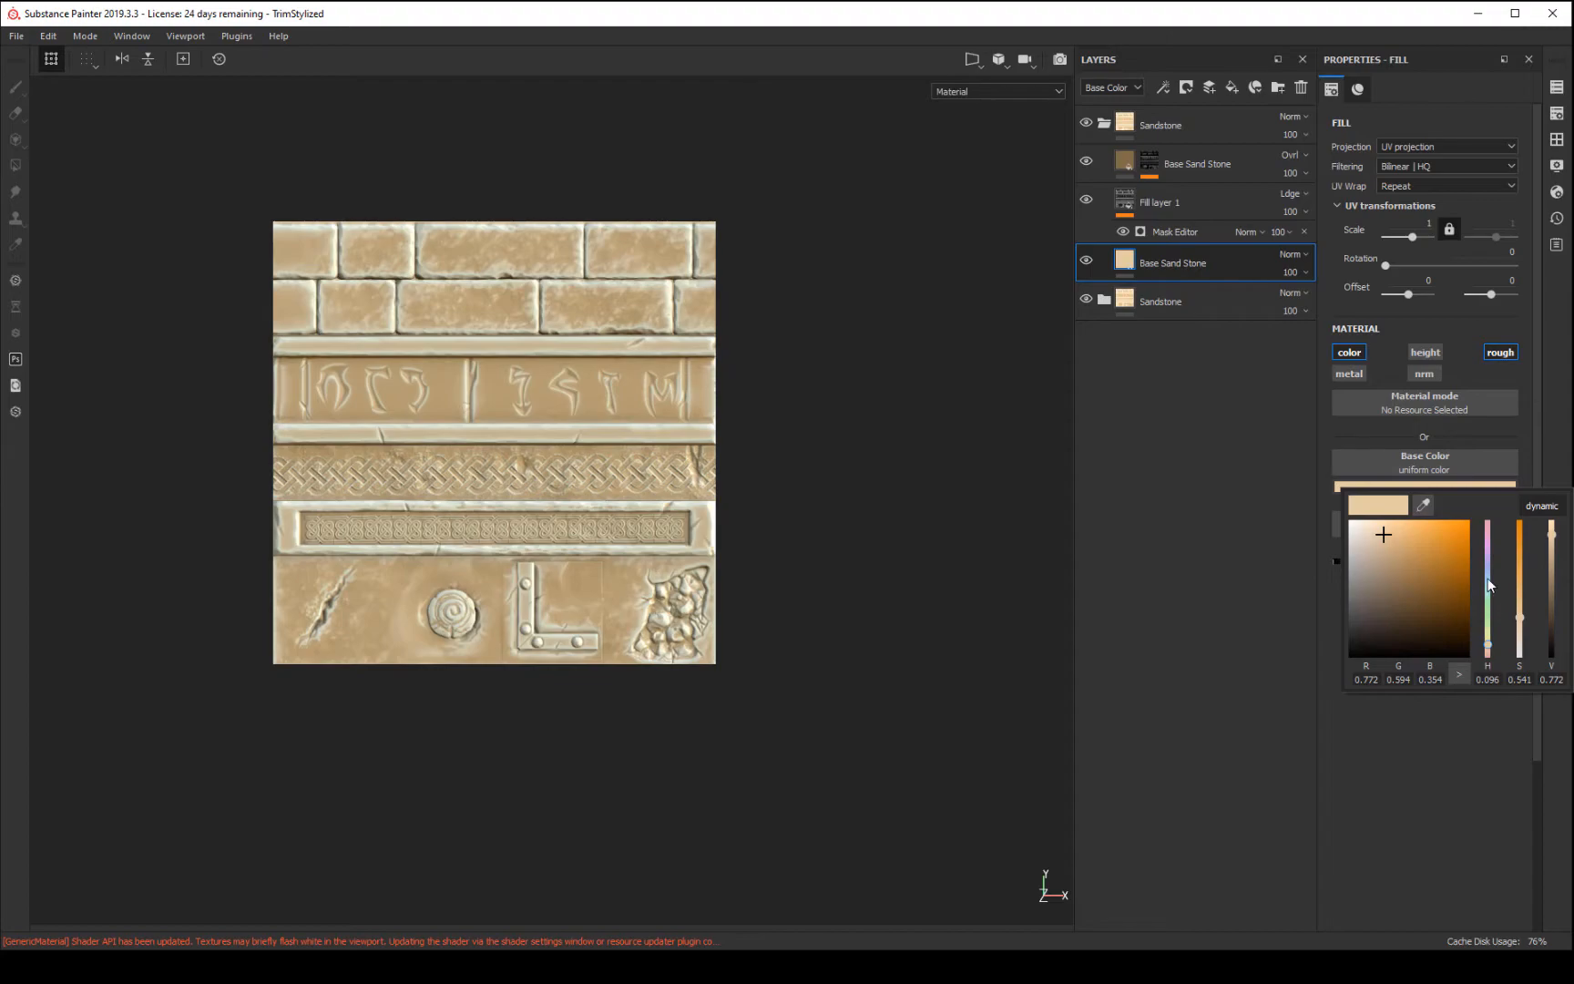
drag(1490, 586, 1489, 577)
drag(1377, 535, 1358, 582)
click(1091, 407)
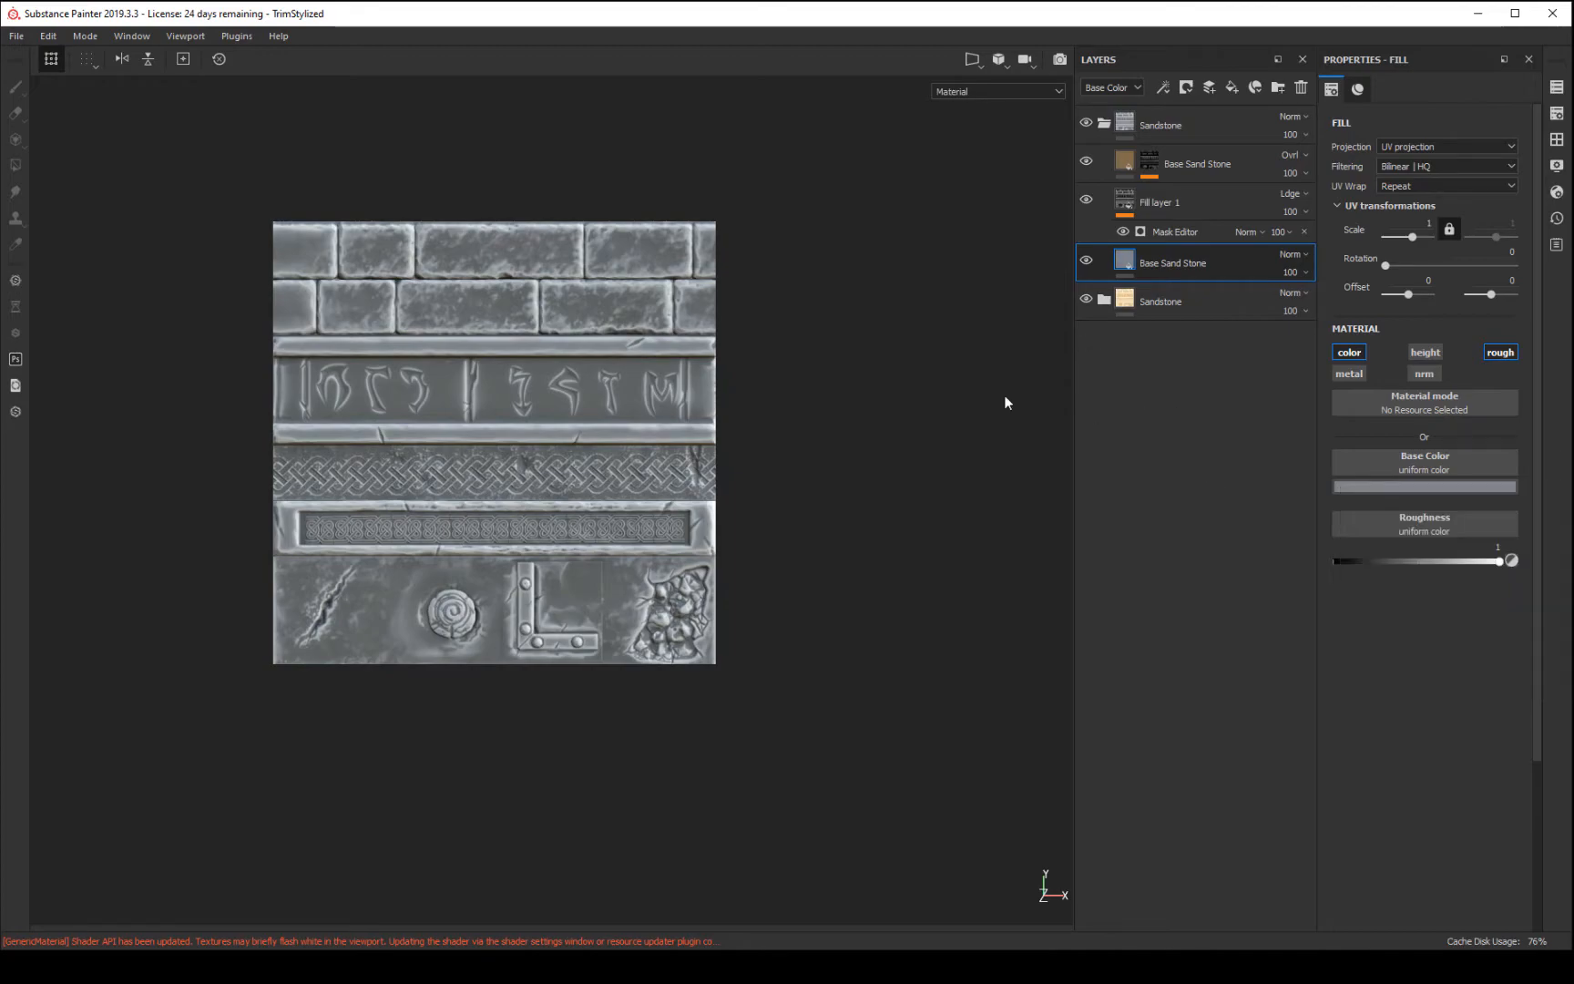
- Recolor the same folder's overlay fill by sampling the blue-grey base fill and shifting it to a darker, more saturated blue
click(1125, 162)
click(1414, 492)
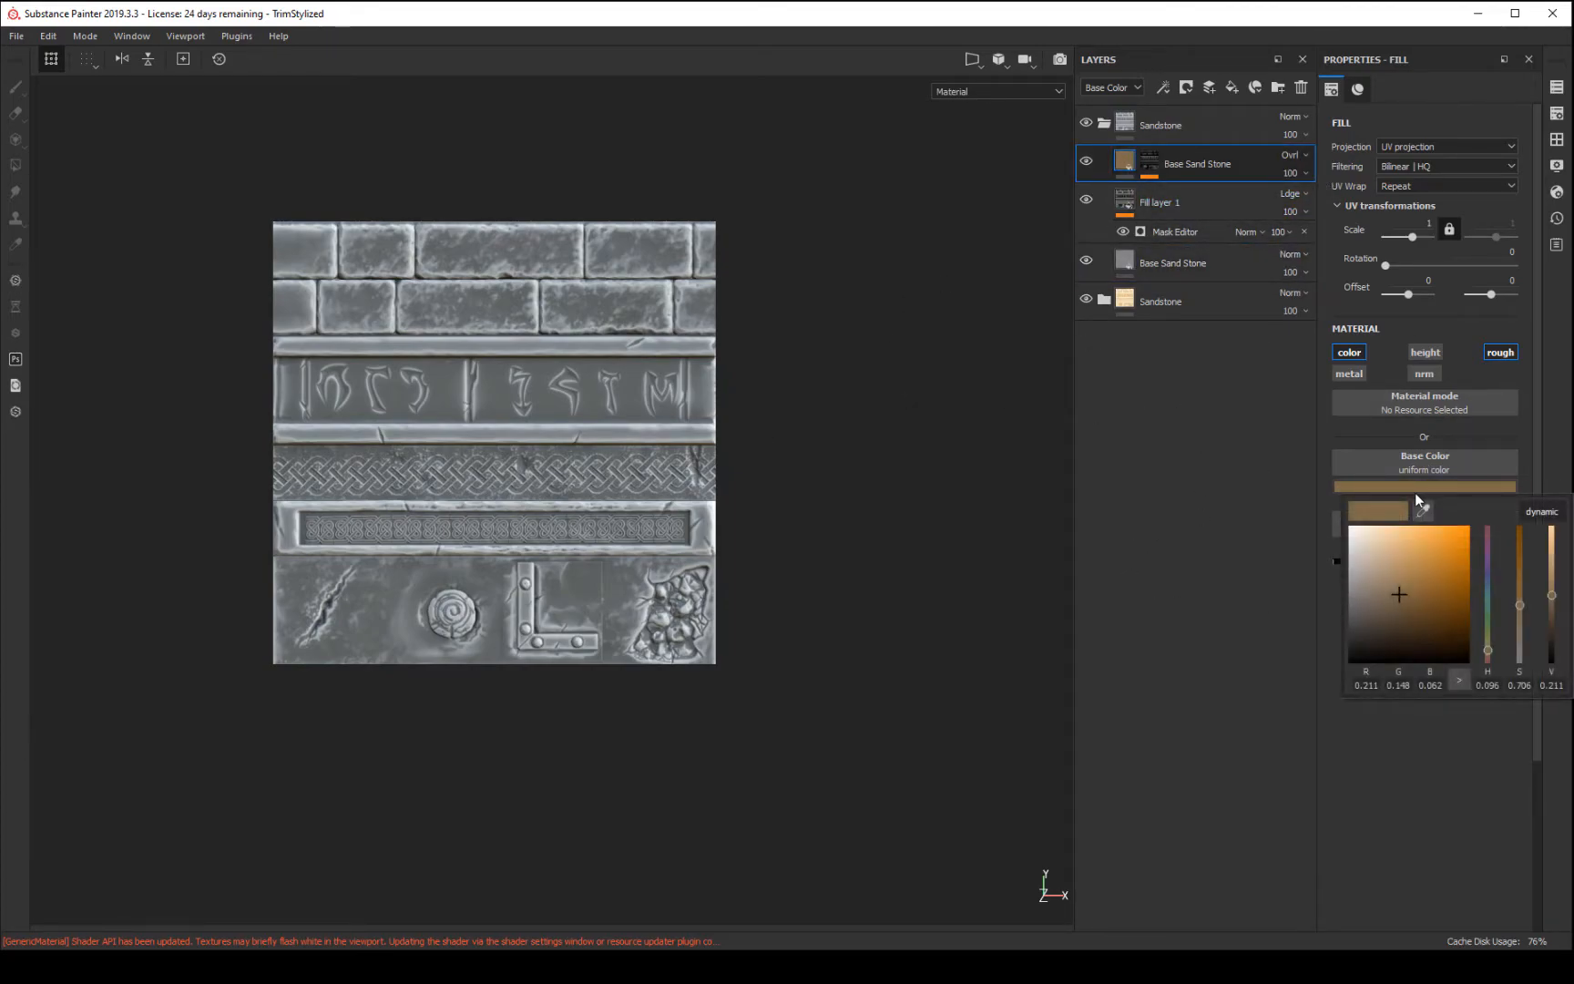
click(1423, 510)
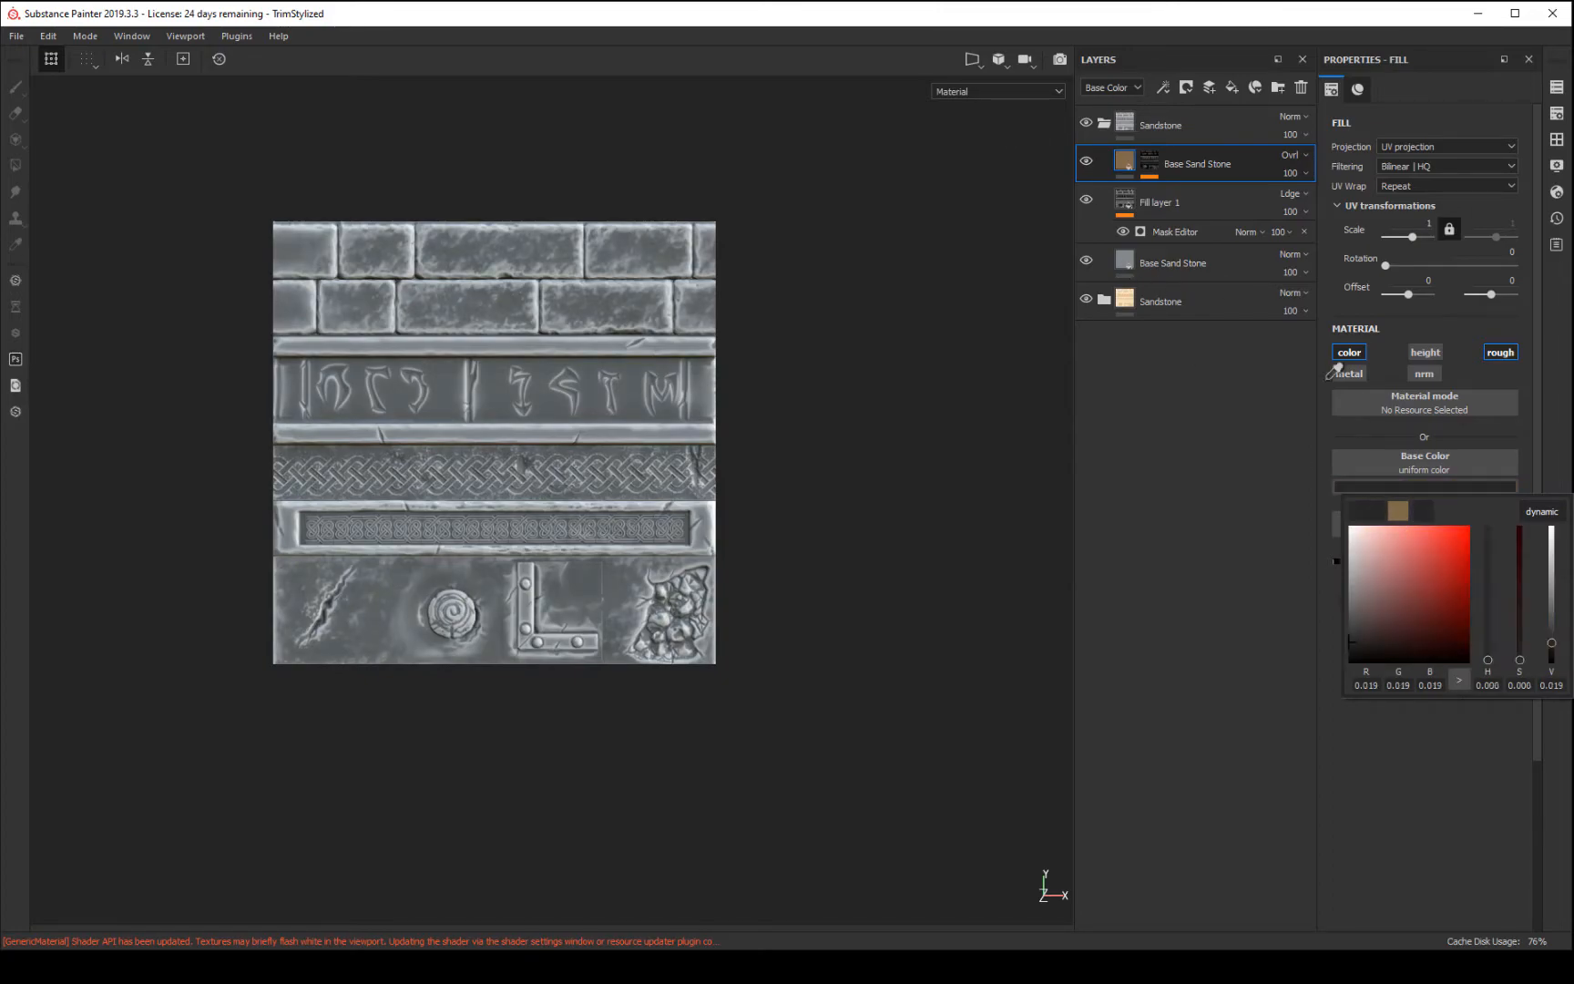
click(1128, 252)
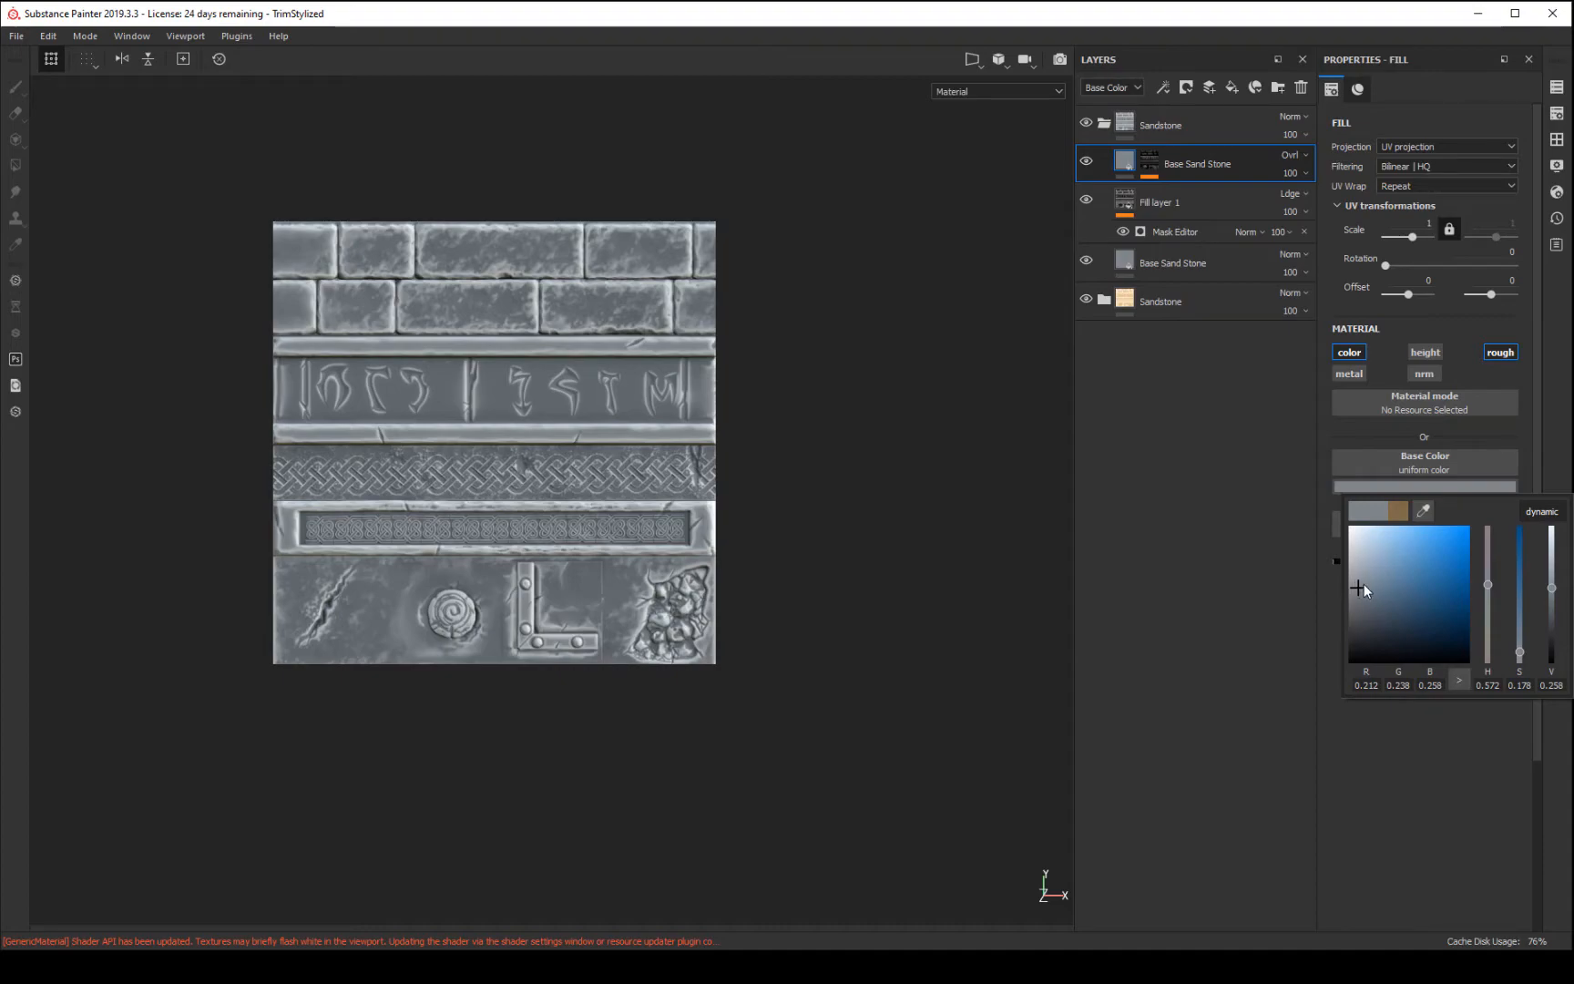
mouse_move(1359, 589)
mouse_down()
mouse_move(1372, 647)
mouse_move(1377, 617)
mouse_up()
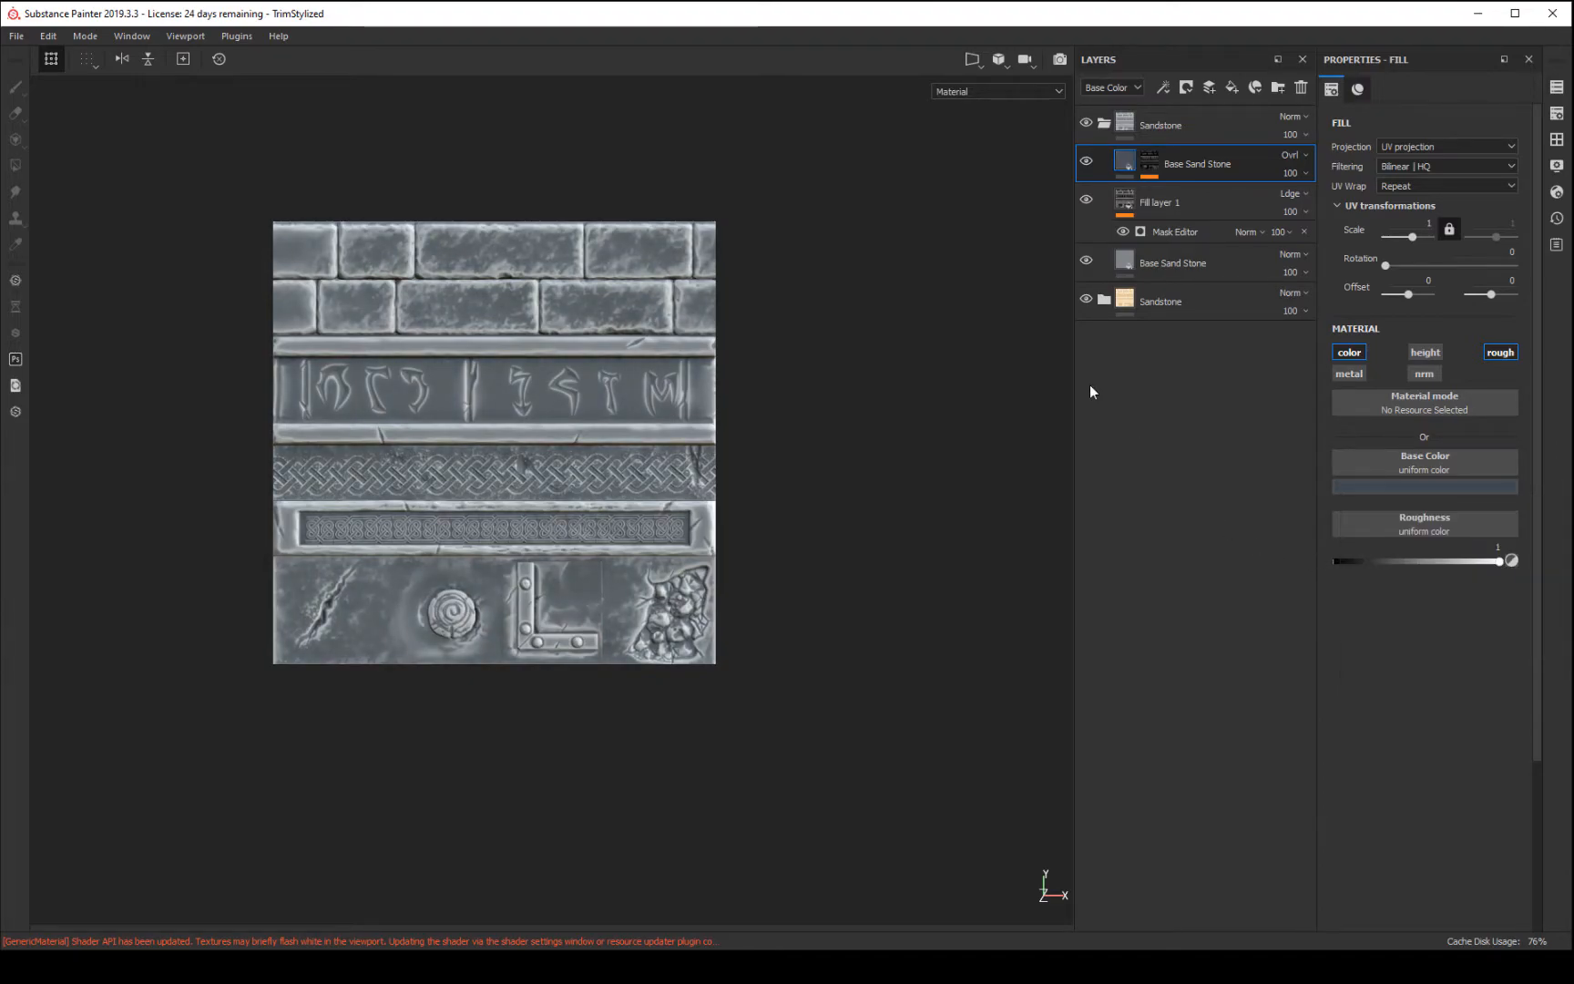
- Rename the recolored upper Sandstone folder to "GreyBlue Stone"
click(1104, 123)
double_click(1172, 128)
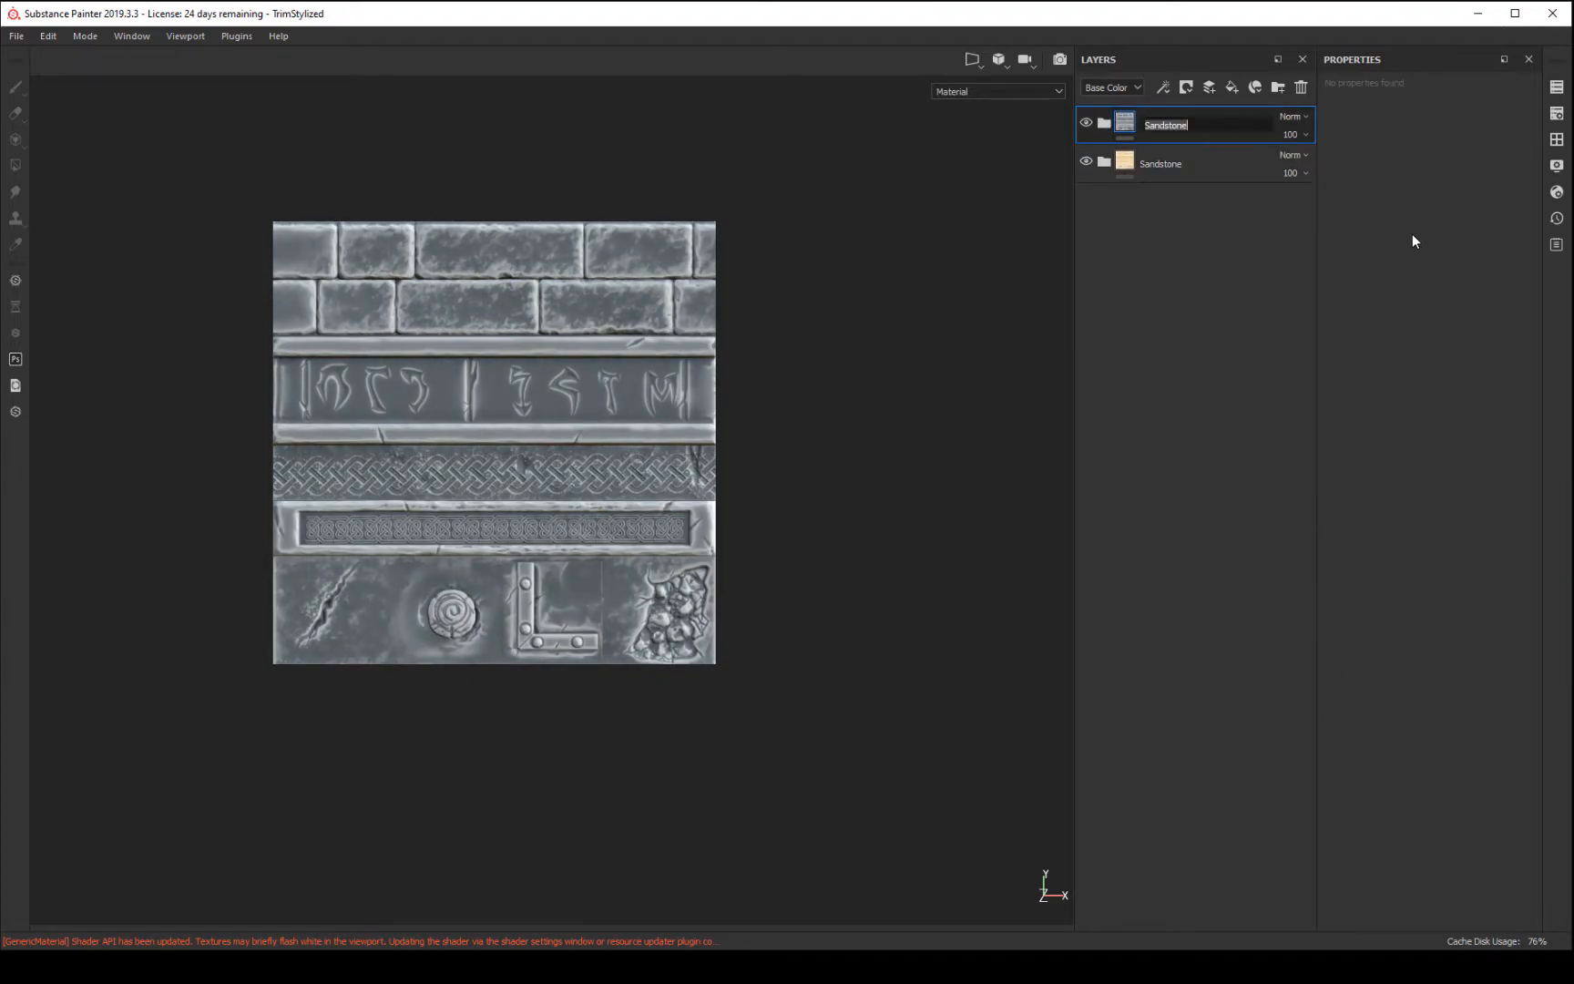
text(GReyBlue)
key(Left)
key(Left)
key(Left)
key(BackSpace)
text(r)
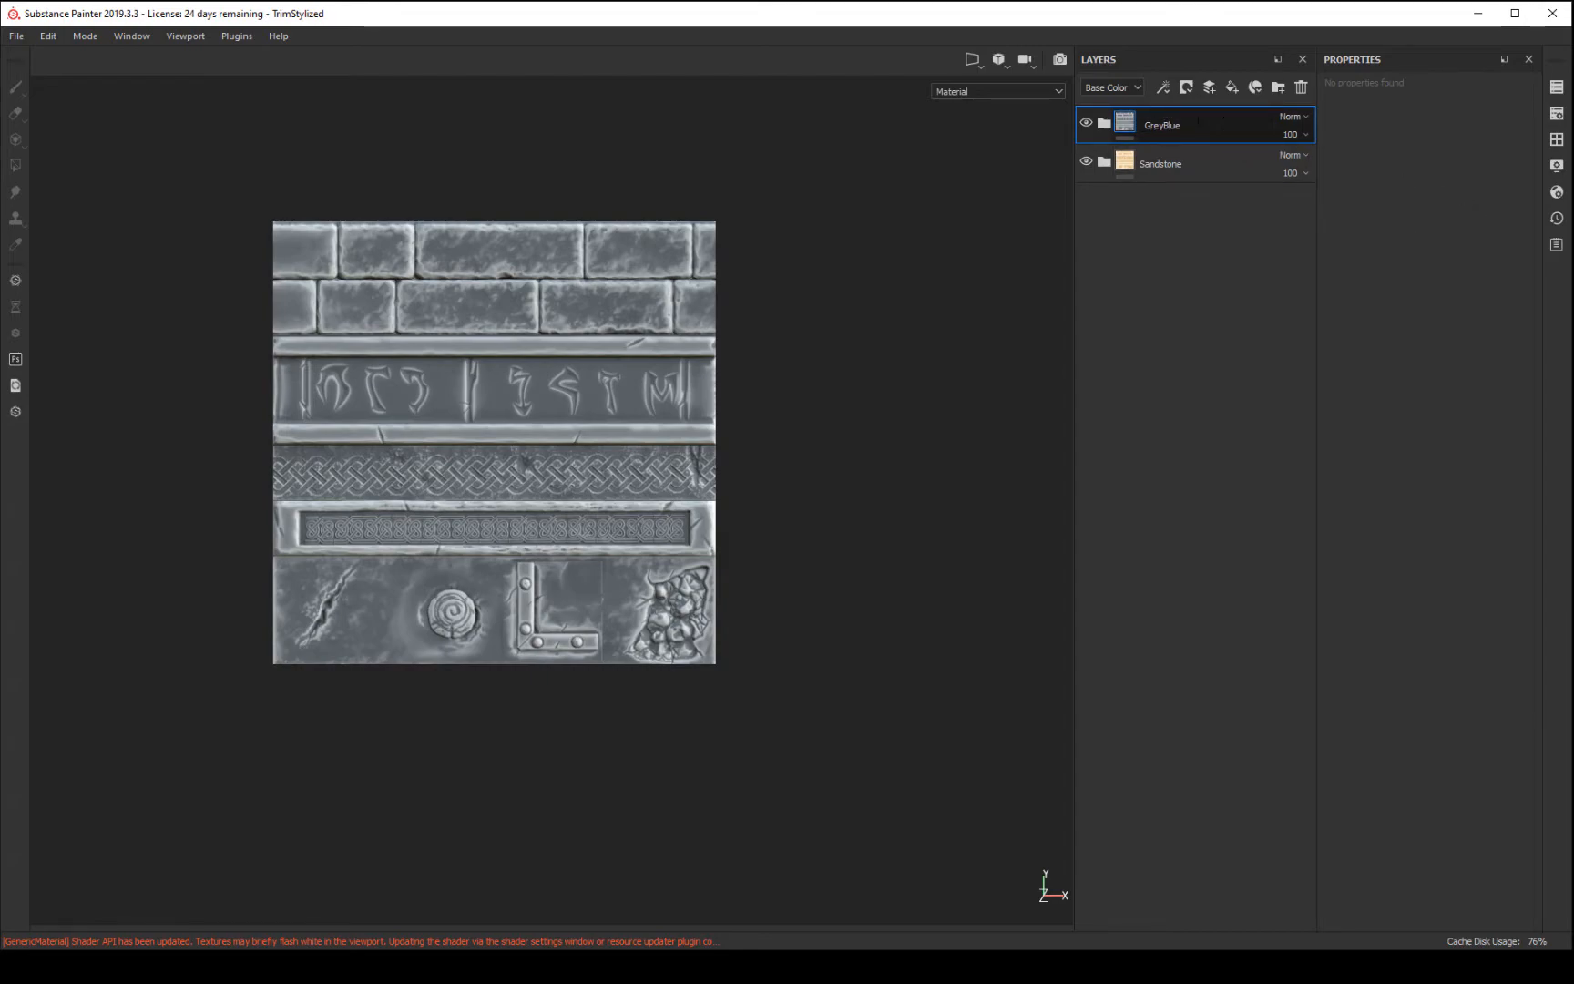
text( Ston)
text(e)
key(Return)
- Duplicate the GreyBlue Stone folder and rename the copy "Purple Stone"
drag(1209, 129, 1240, 113)
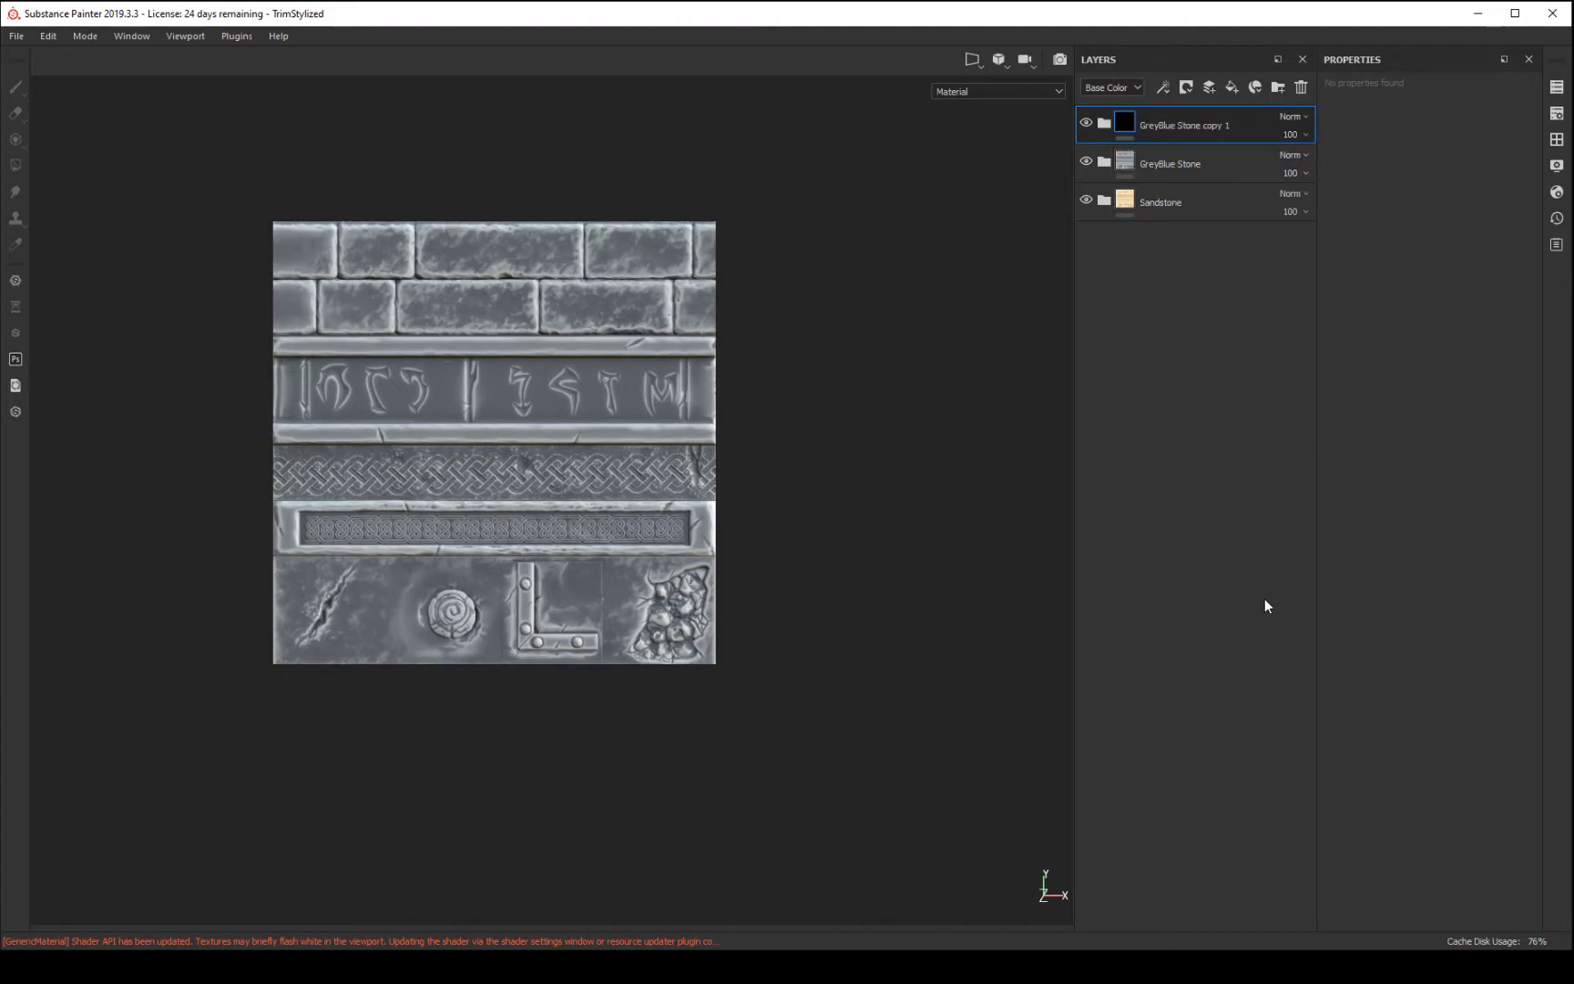
double_click(1150, 125)
drag(1237, 125, 1141, 126)
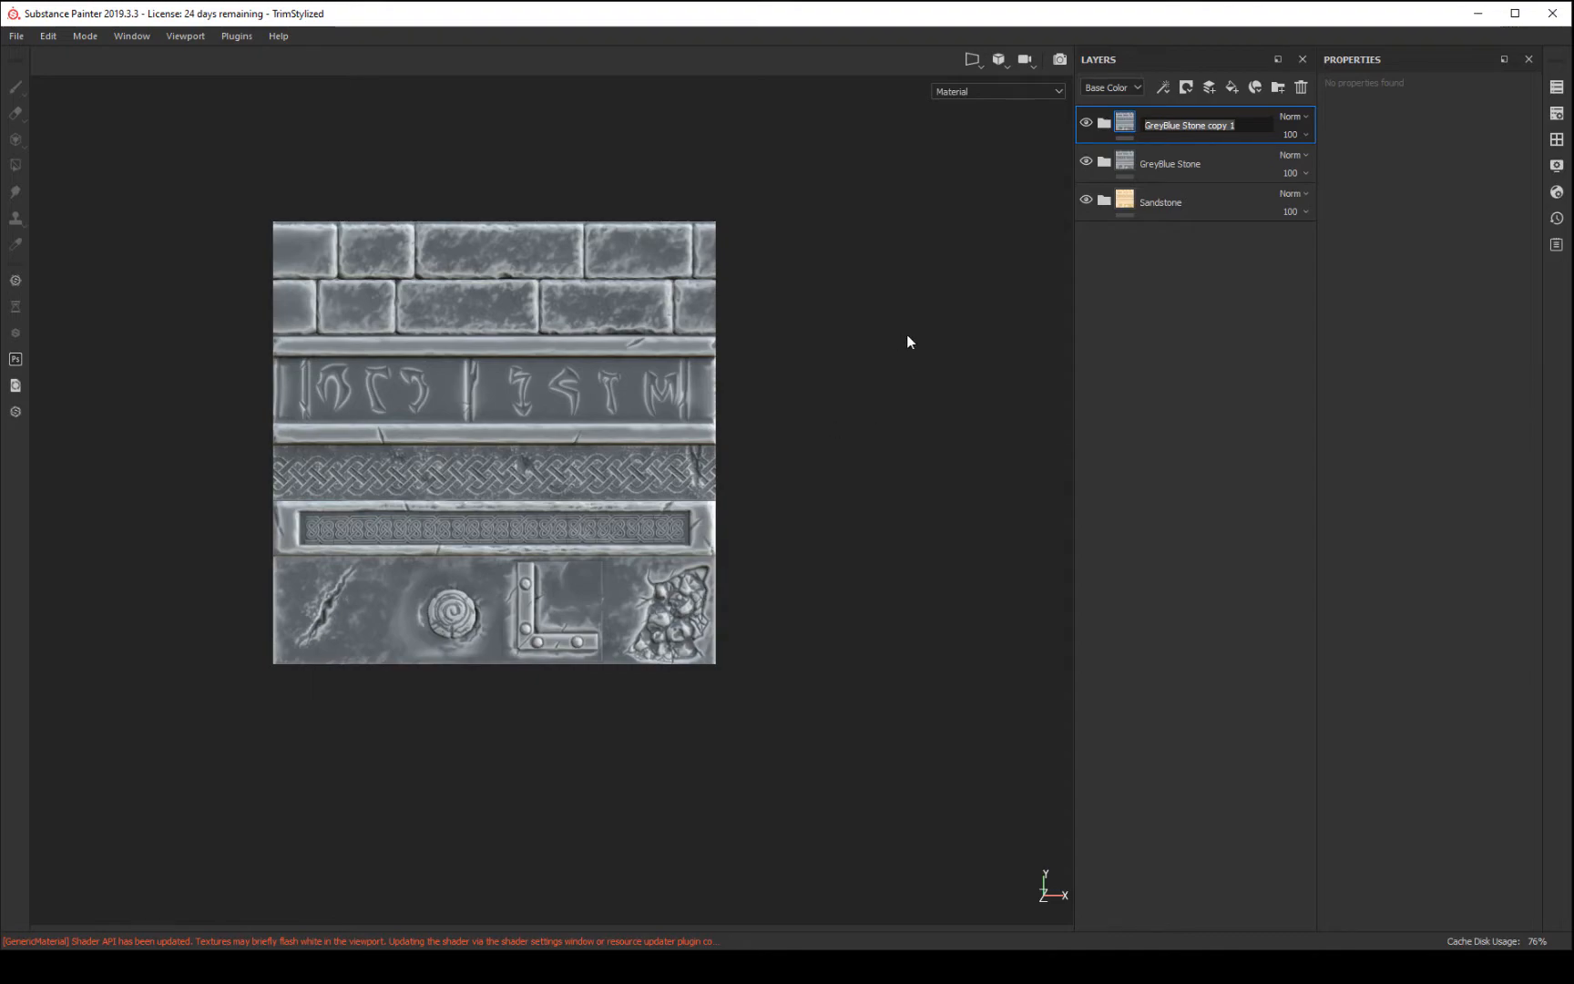
mouse_move(874, 403)
alt+mouse_down()
mouse_move(1123, 444)
mouse_move(811, 446)
mouse_move(844, 401)
alt+mouse_up()
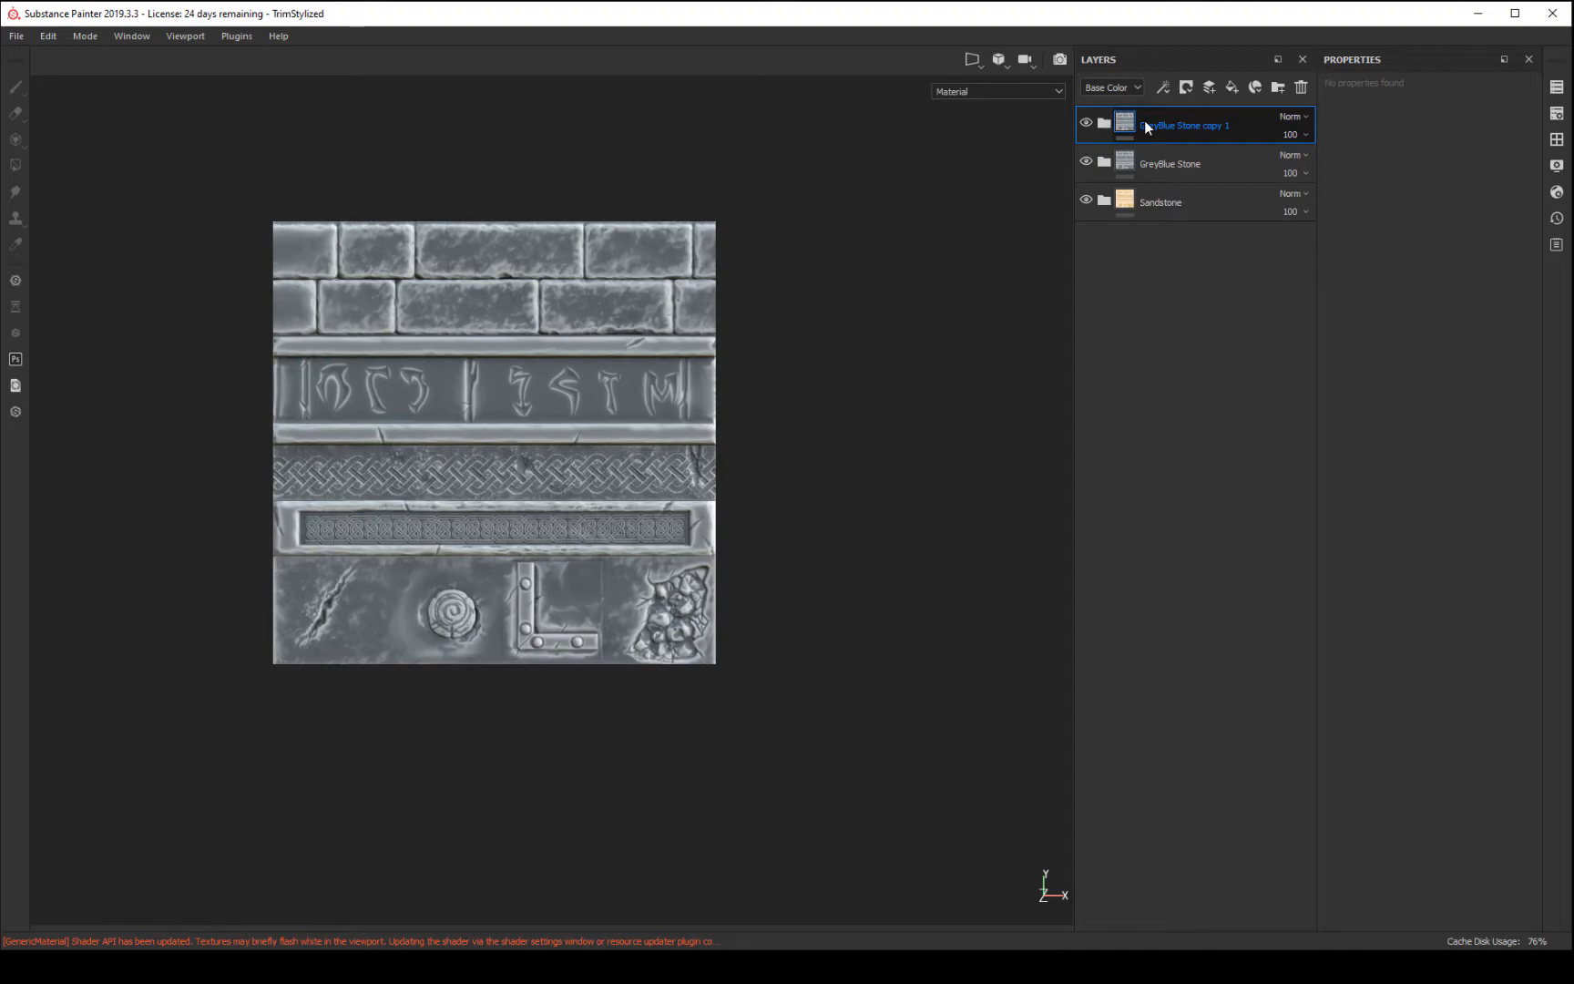
key(Return)
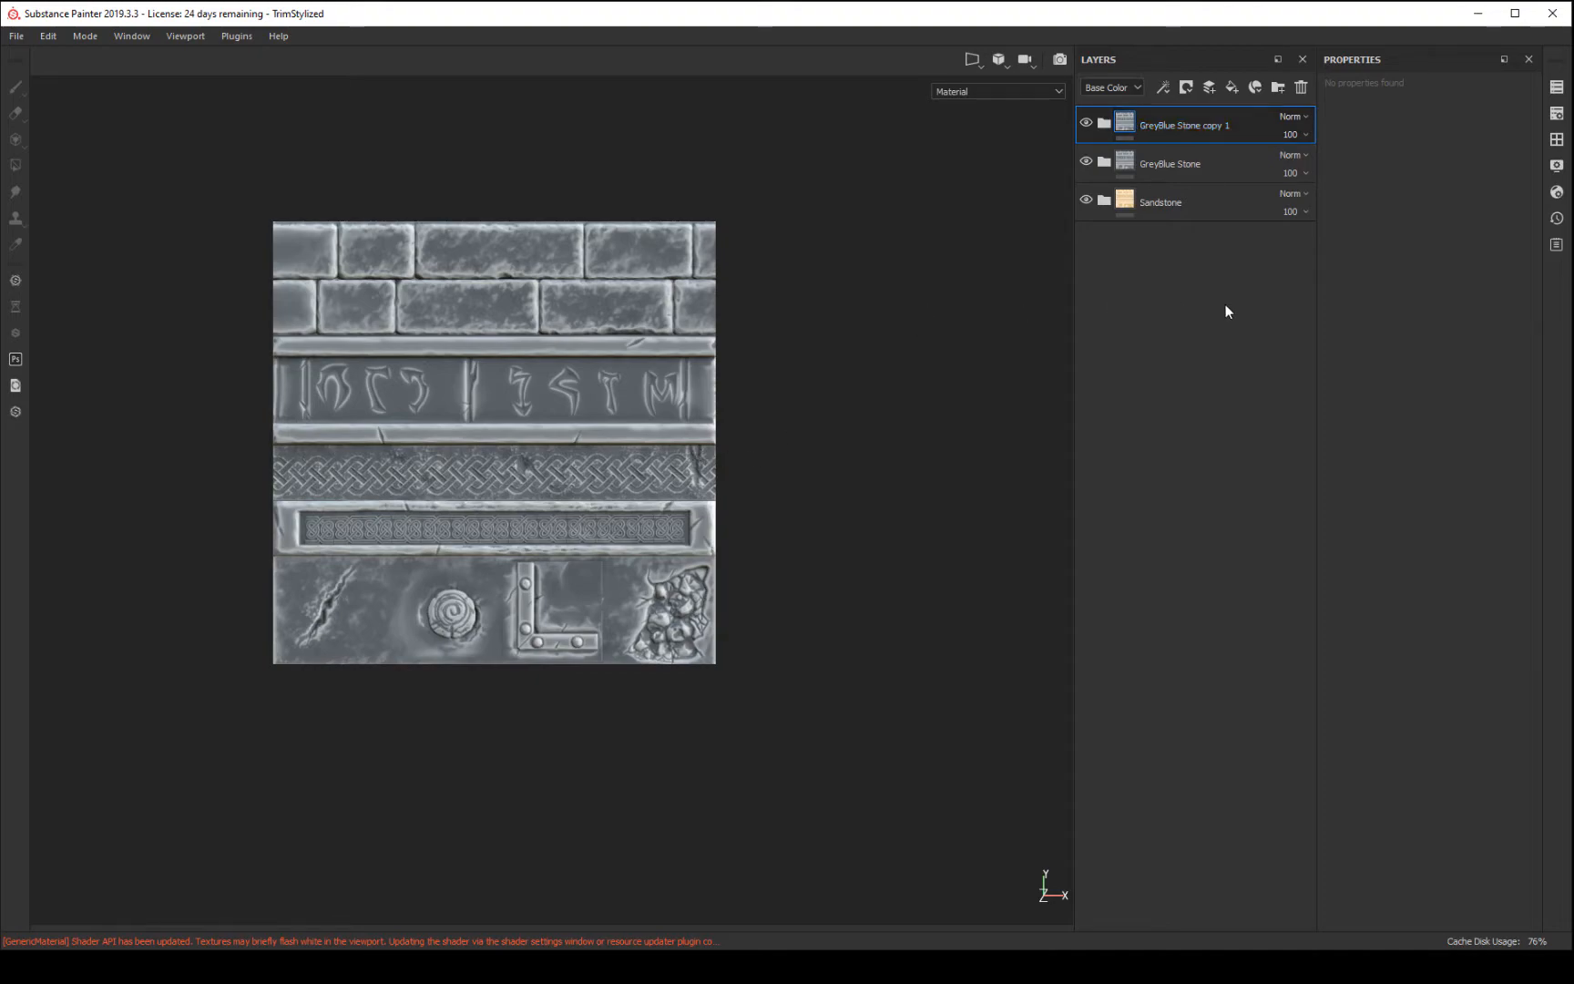
double_click(1199, 127)
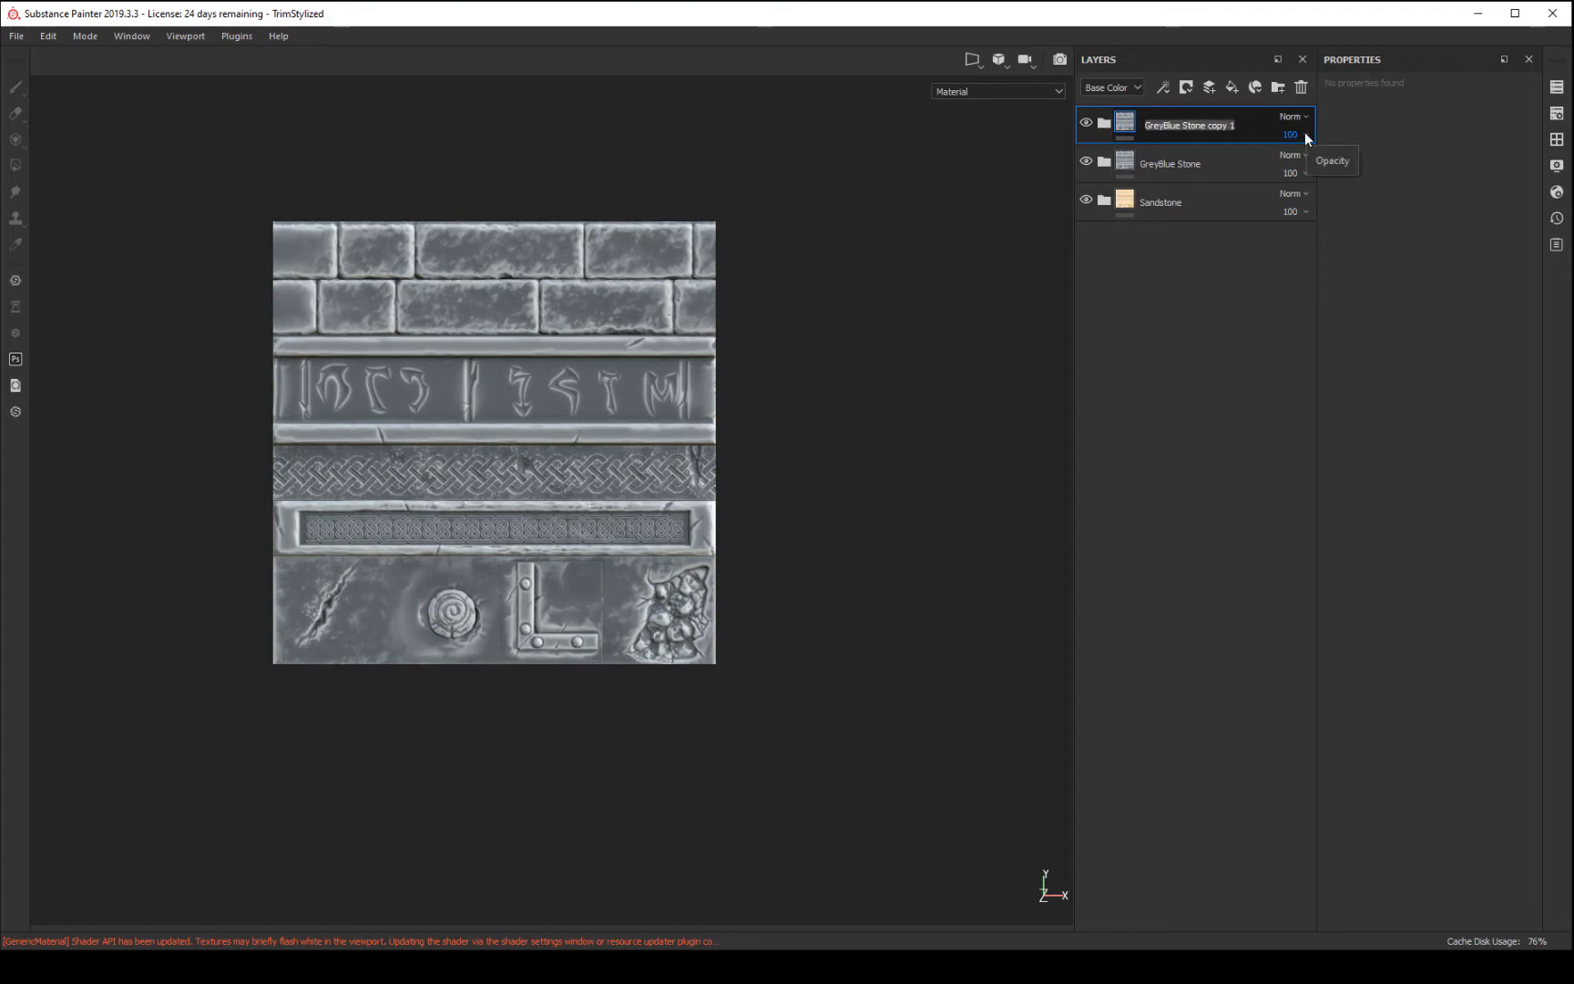
text(Purple Stone)
key(Return)
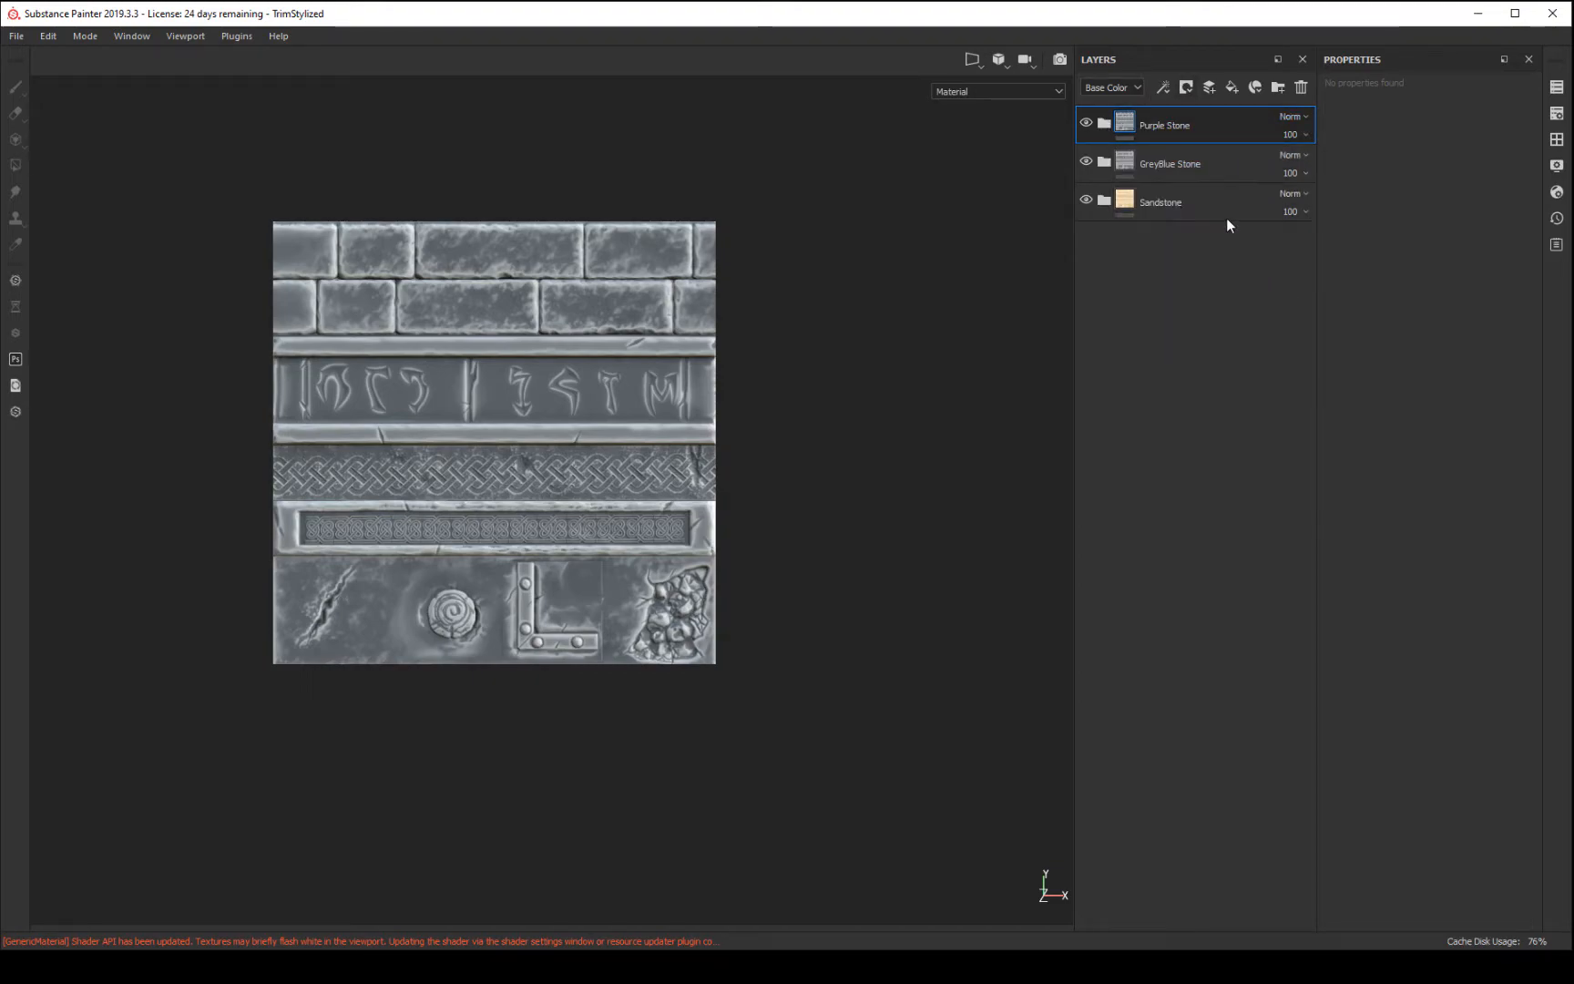
- Set the base color of the bottom fill in the Purple Stone folder to a soft blue-violet, RGB 0.239, 0.232, 0.539
click(1102, 123)
click(1170, 263)
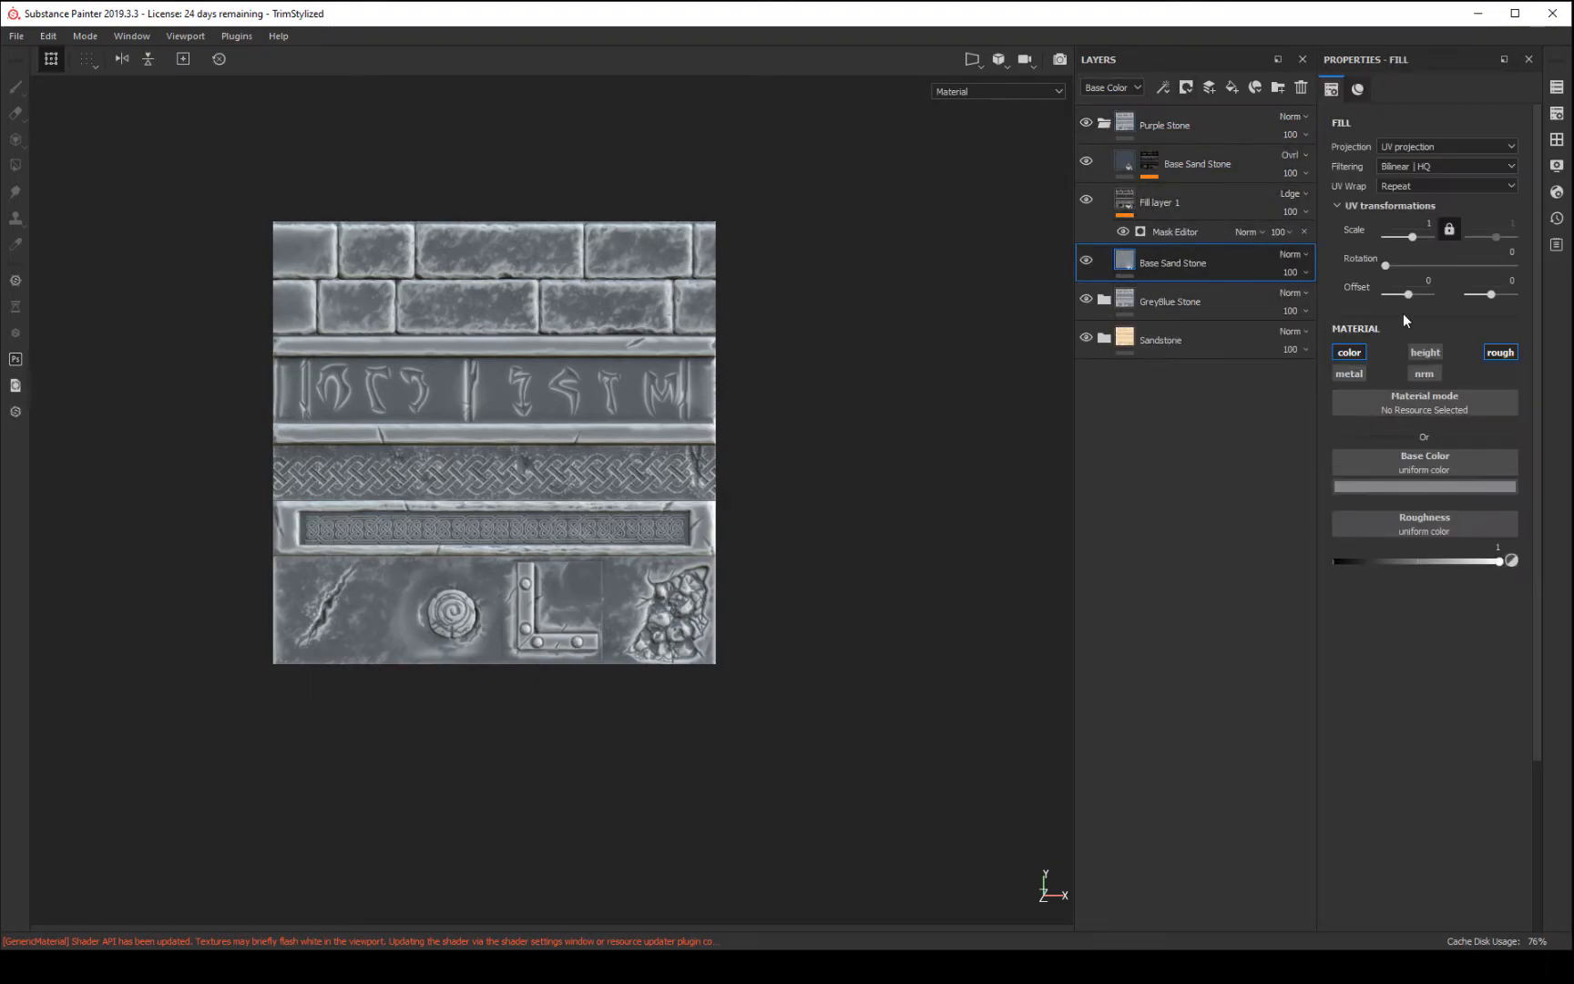
click(1425, 486)
drag(1460, 563, 1504, 563)
click(1489, 533)
click(1410, 559)
mouse_move(1399, 557)
mouse_down()
mouse_move(1363, 551)
mouse_move(1386, 551)
mouse_up()
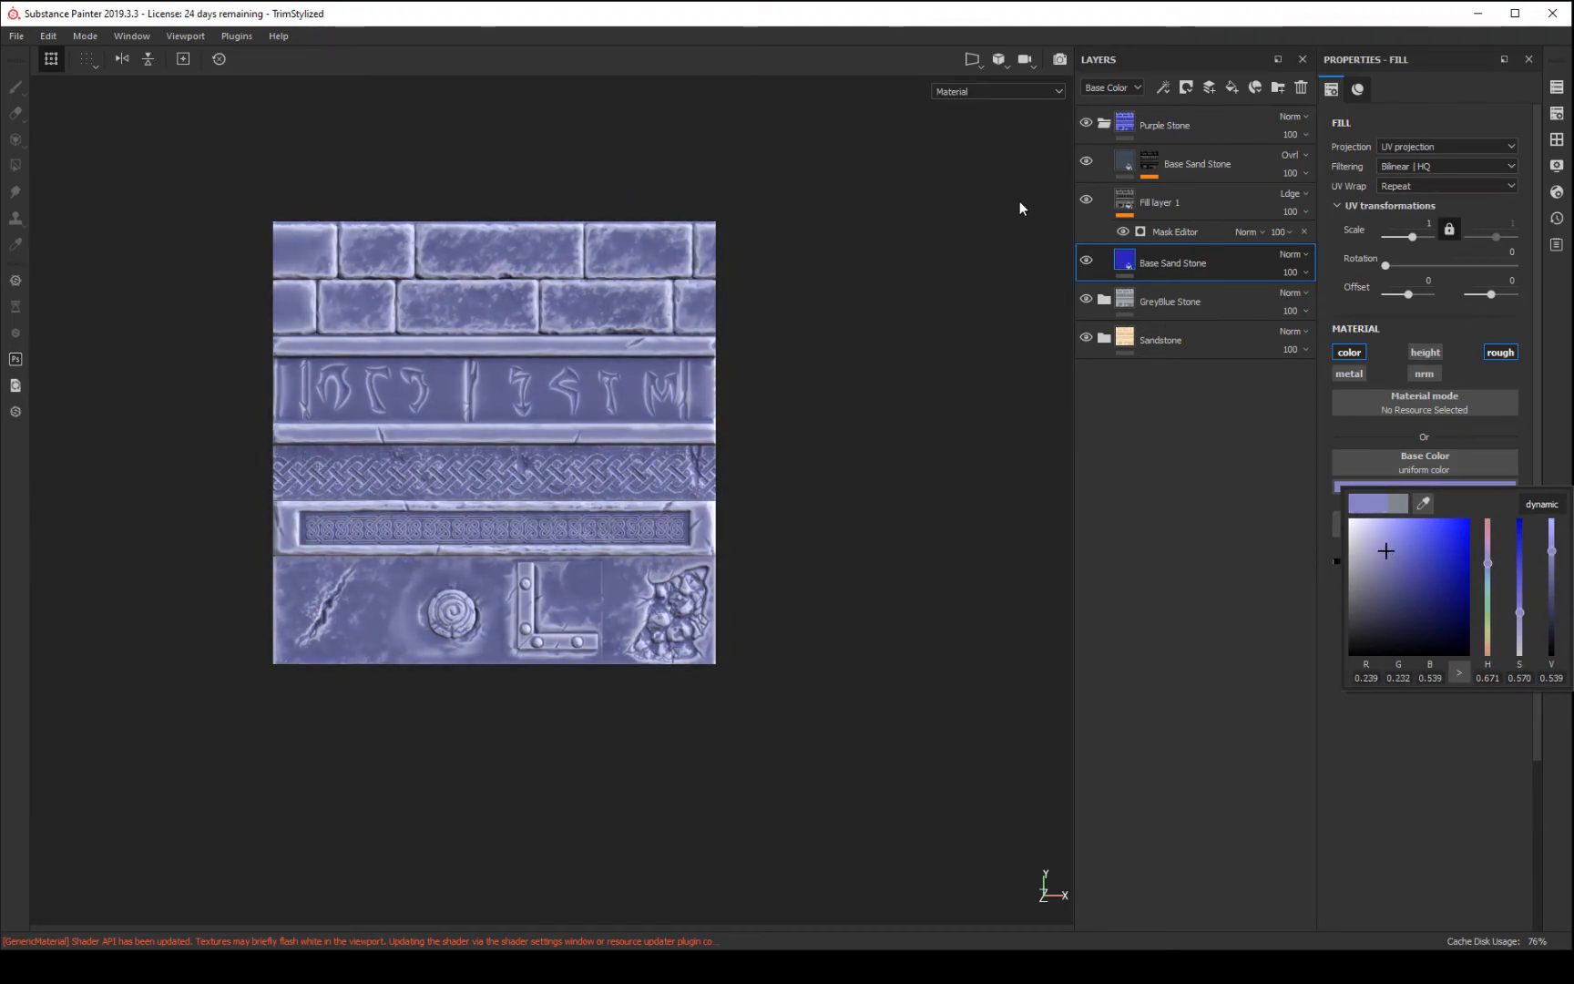
- Recolor the Purple Stone overlay fill by sampling the violet base fill and saturating it to RGB 0.046, 0.031, 0.660
click(1126, 167)
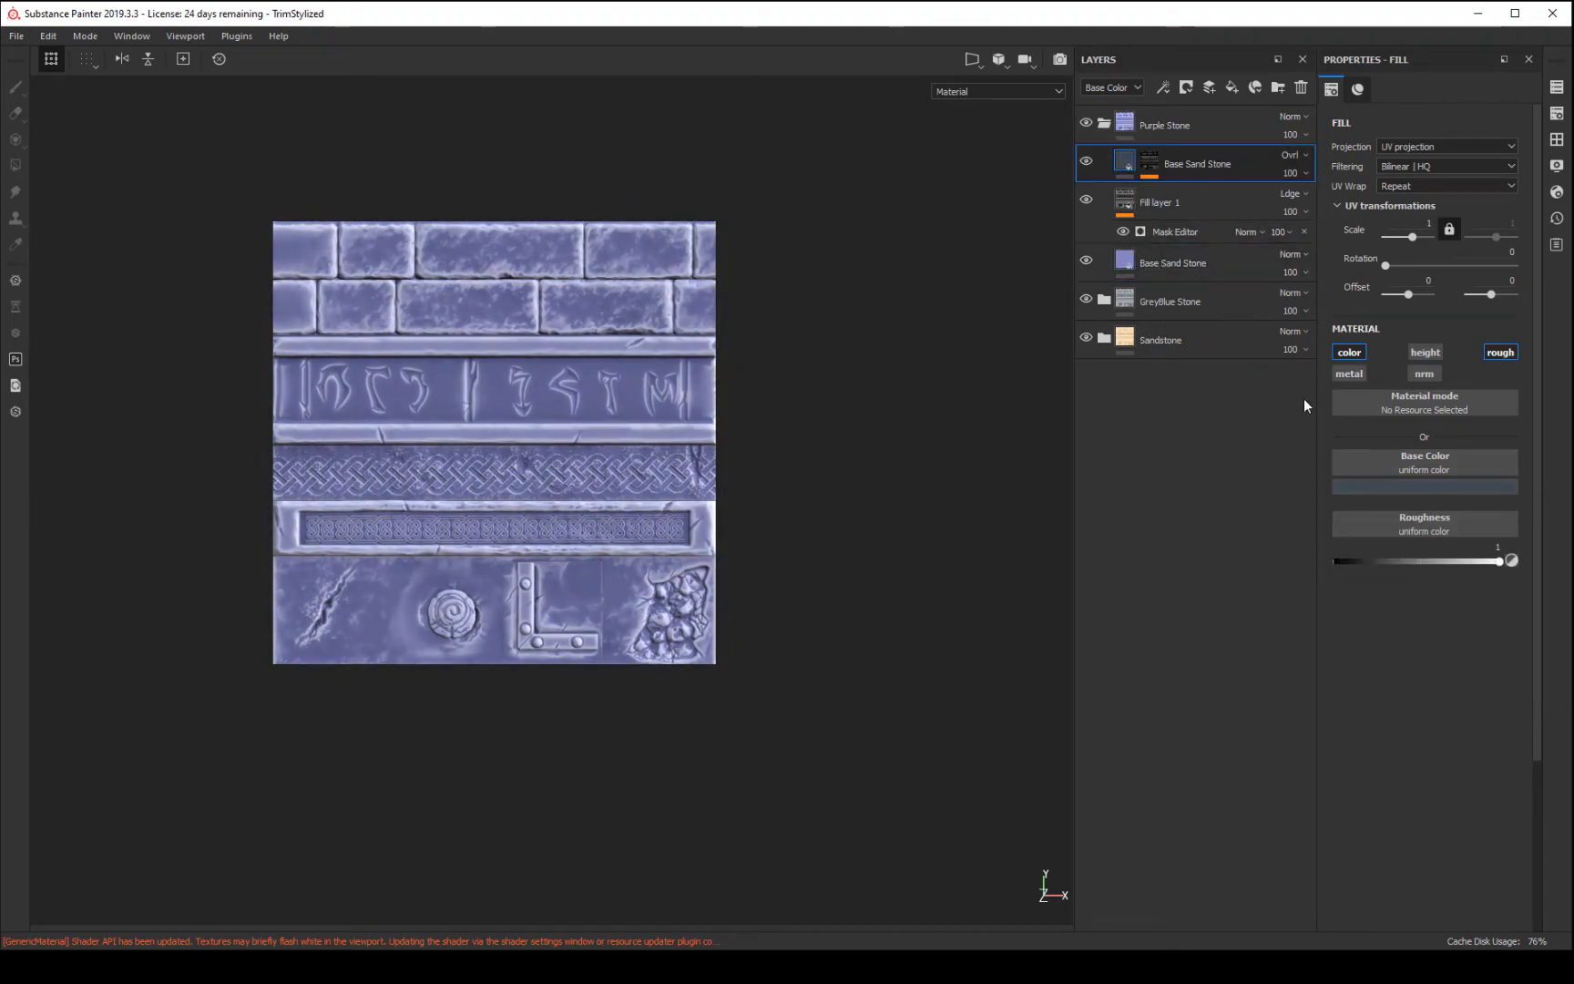
click(1444, 485)
drag(1424, 504, 1121, 260)
drag(1388, 552, 1439, 544)
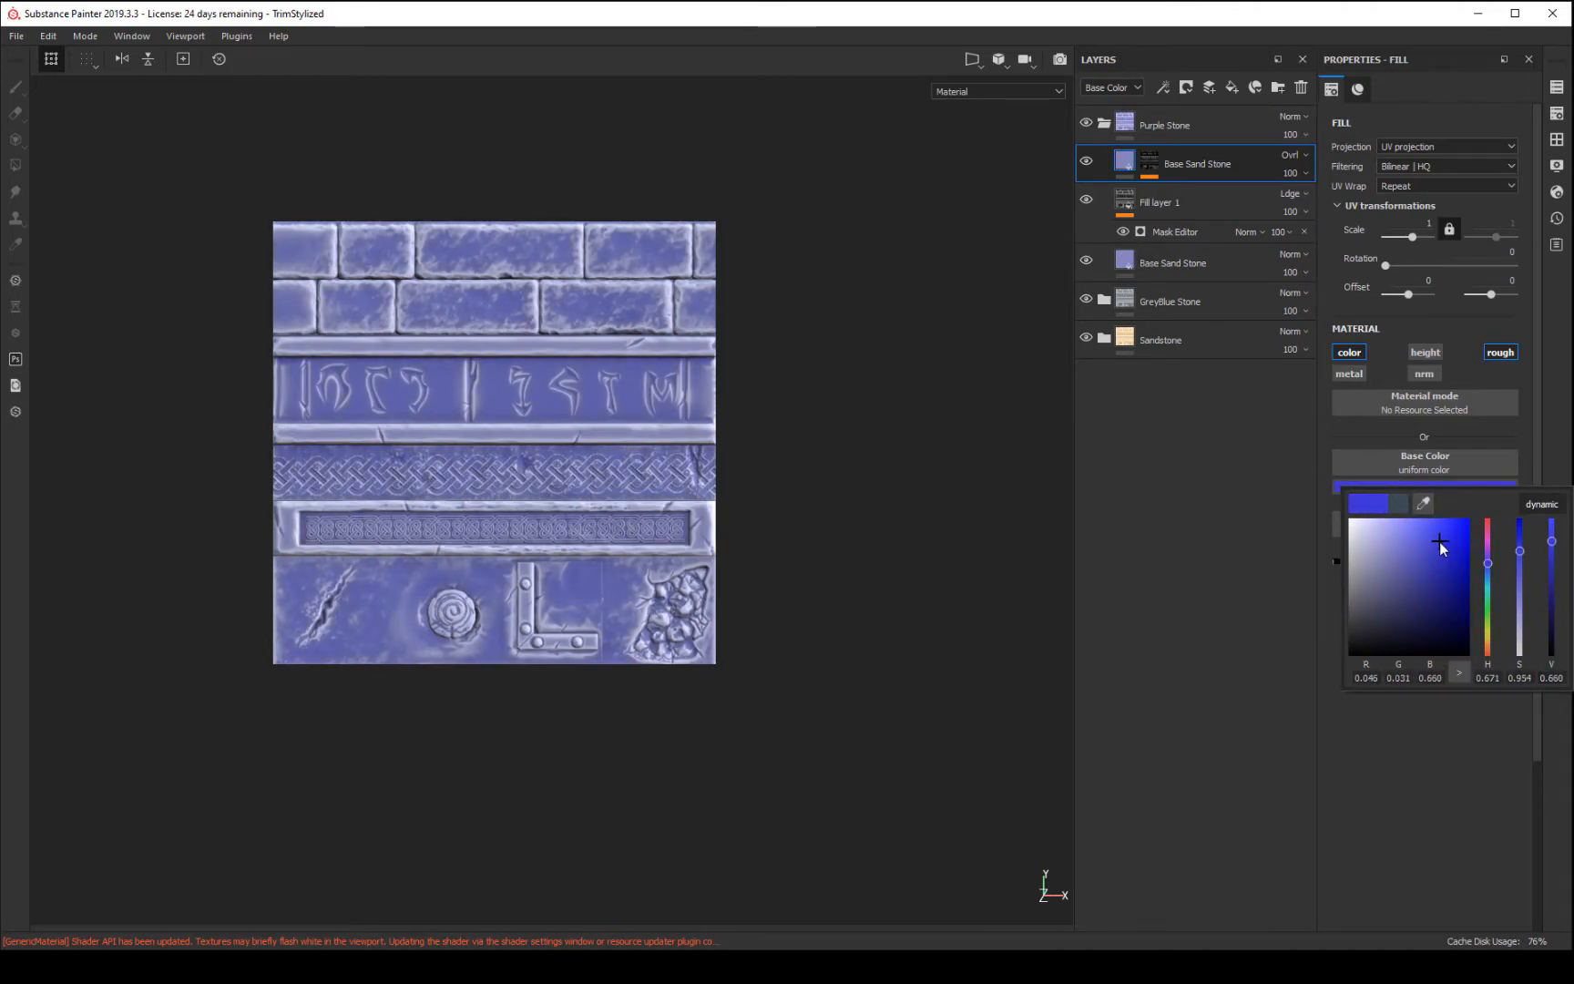
alt+drag(938, 503, 876, 549)
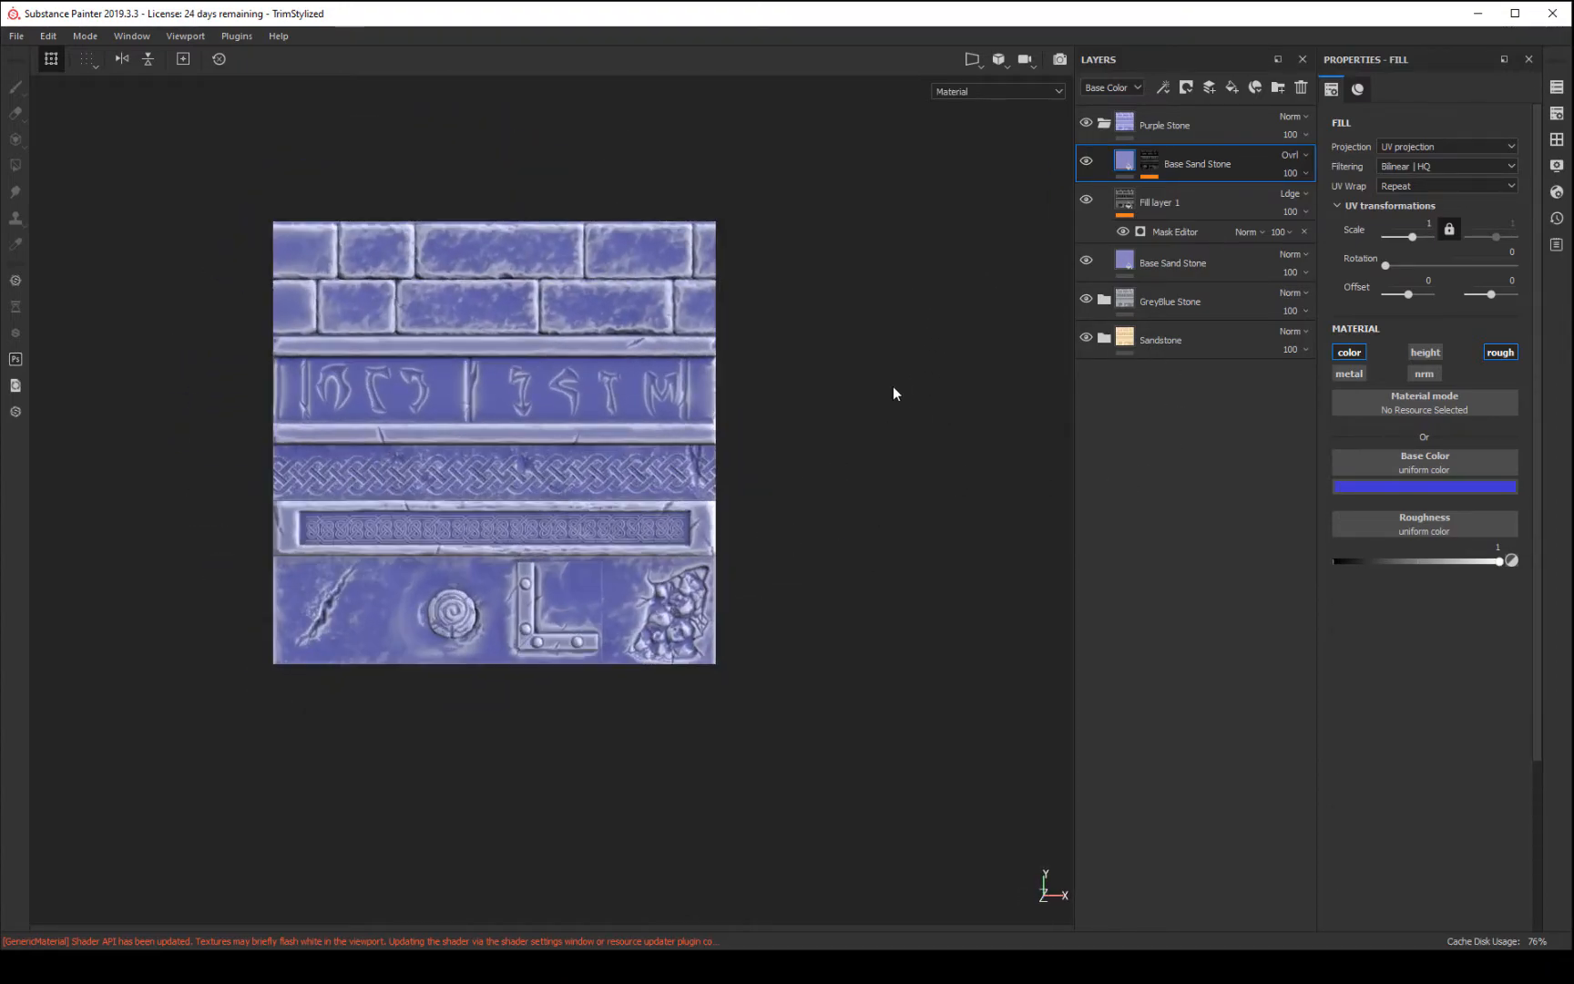
- Duplicate the Purple Stone folder and rename the copy "Wood"
click(1105, 122)
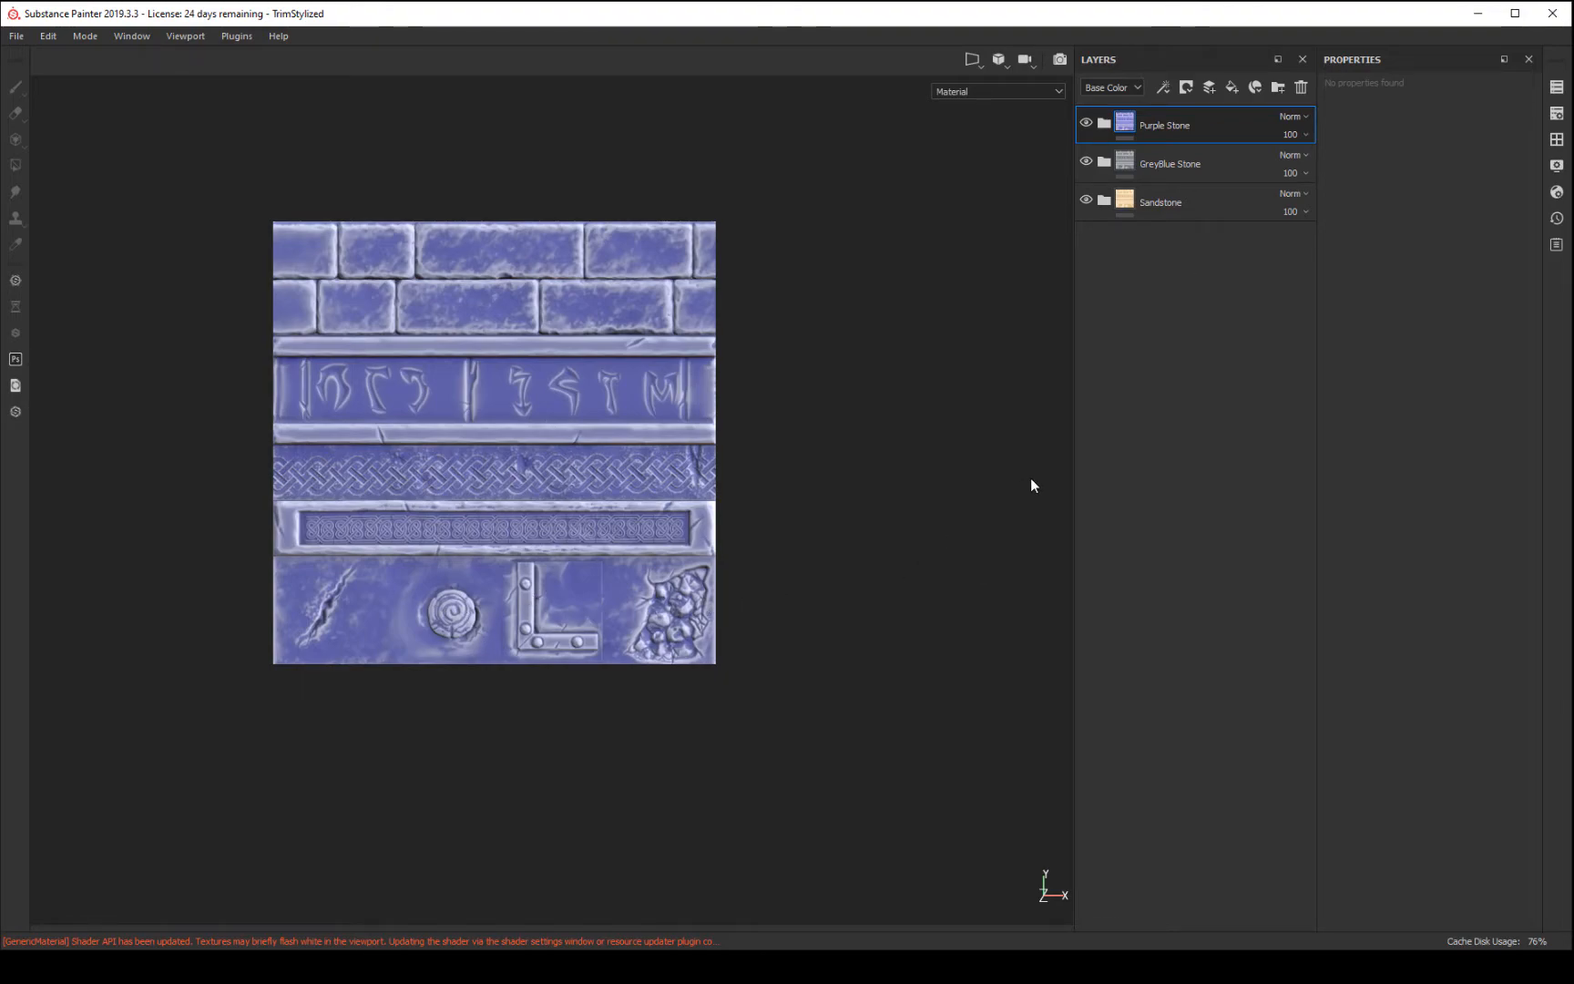
key(ctrl)
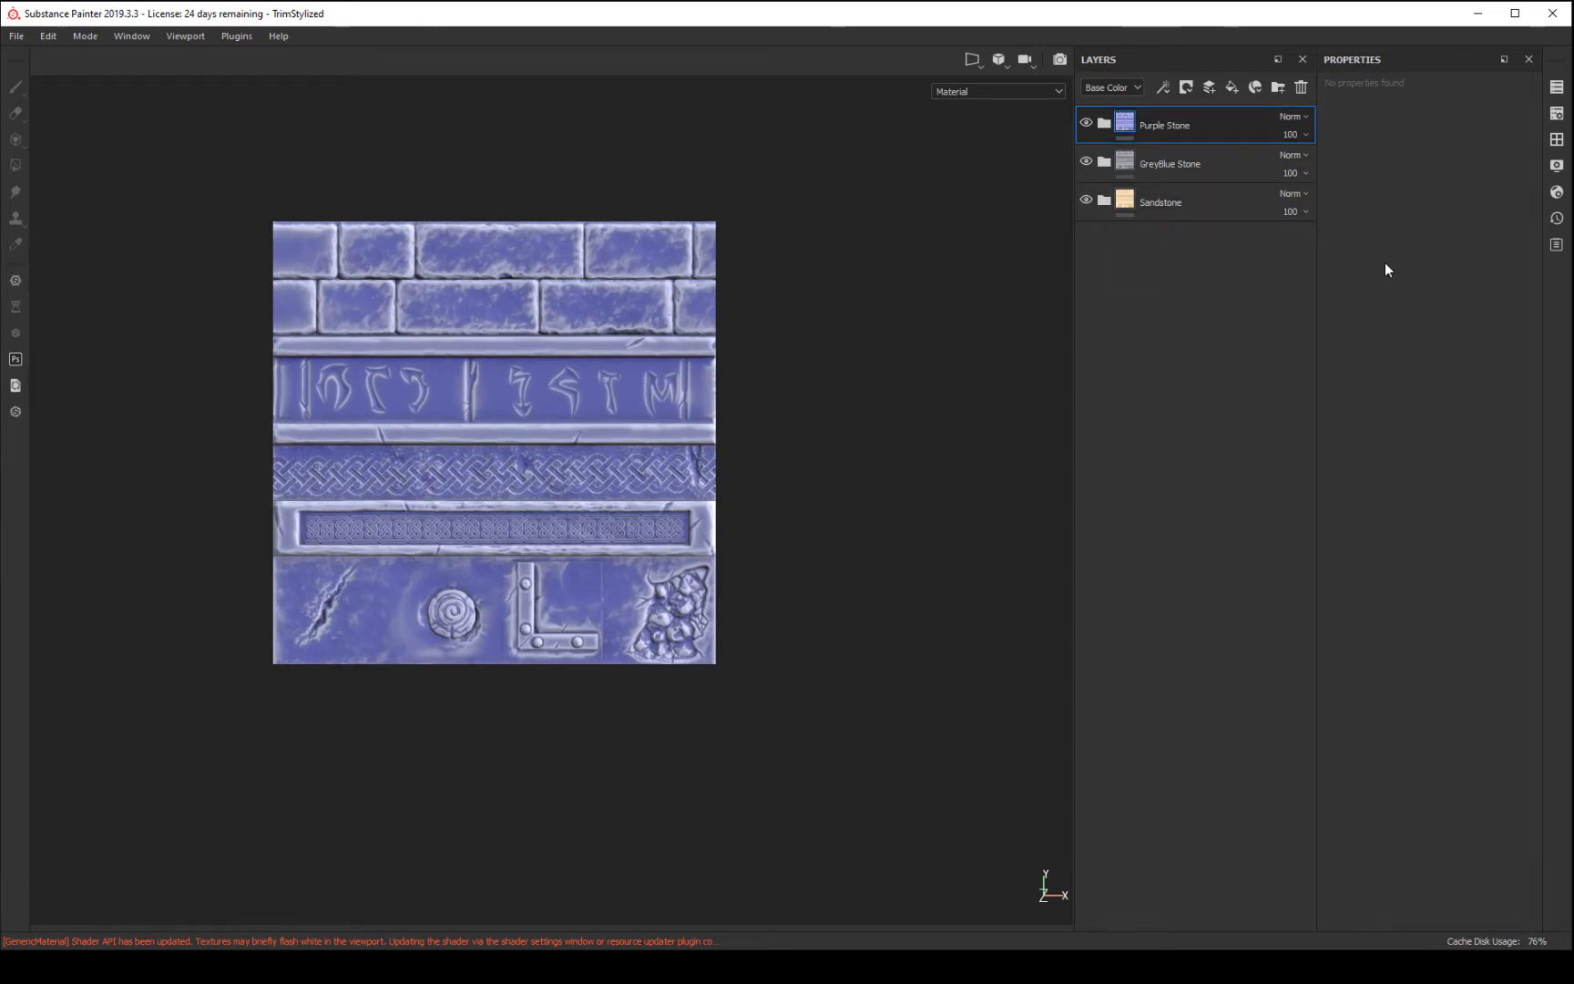
key(ctrl+d)
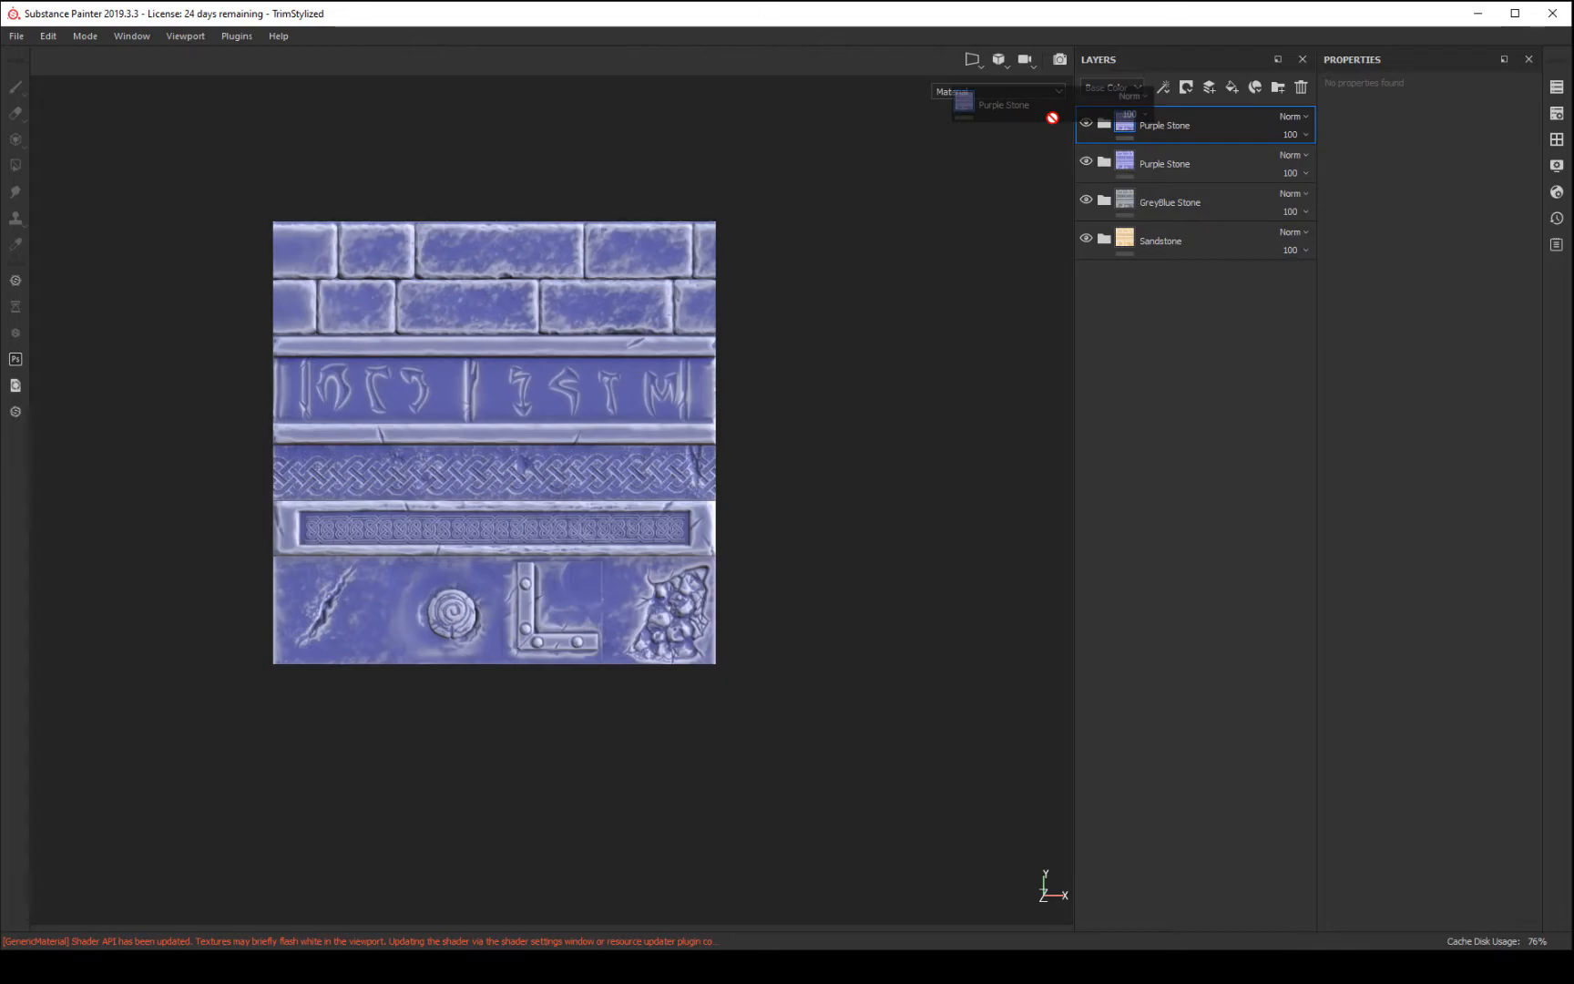
double_click(1200, 124)
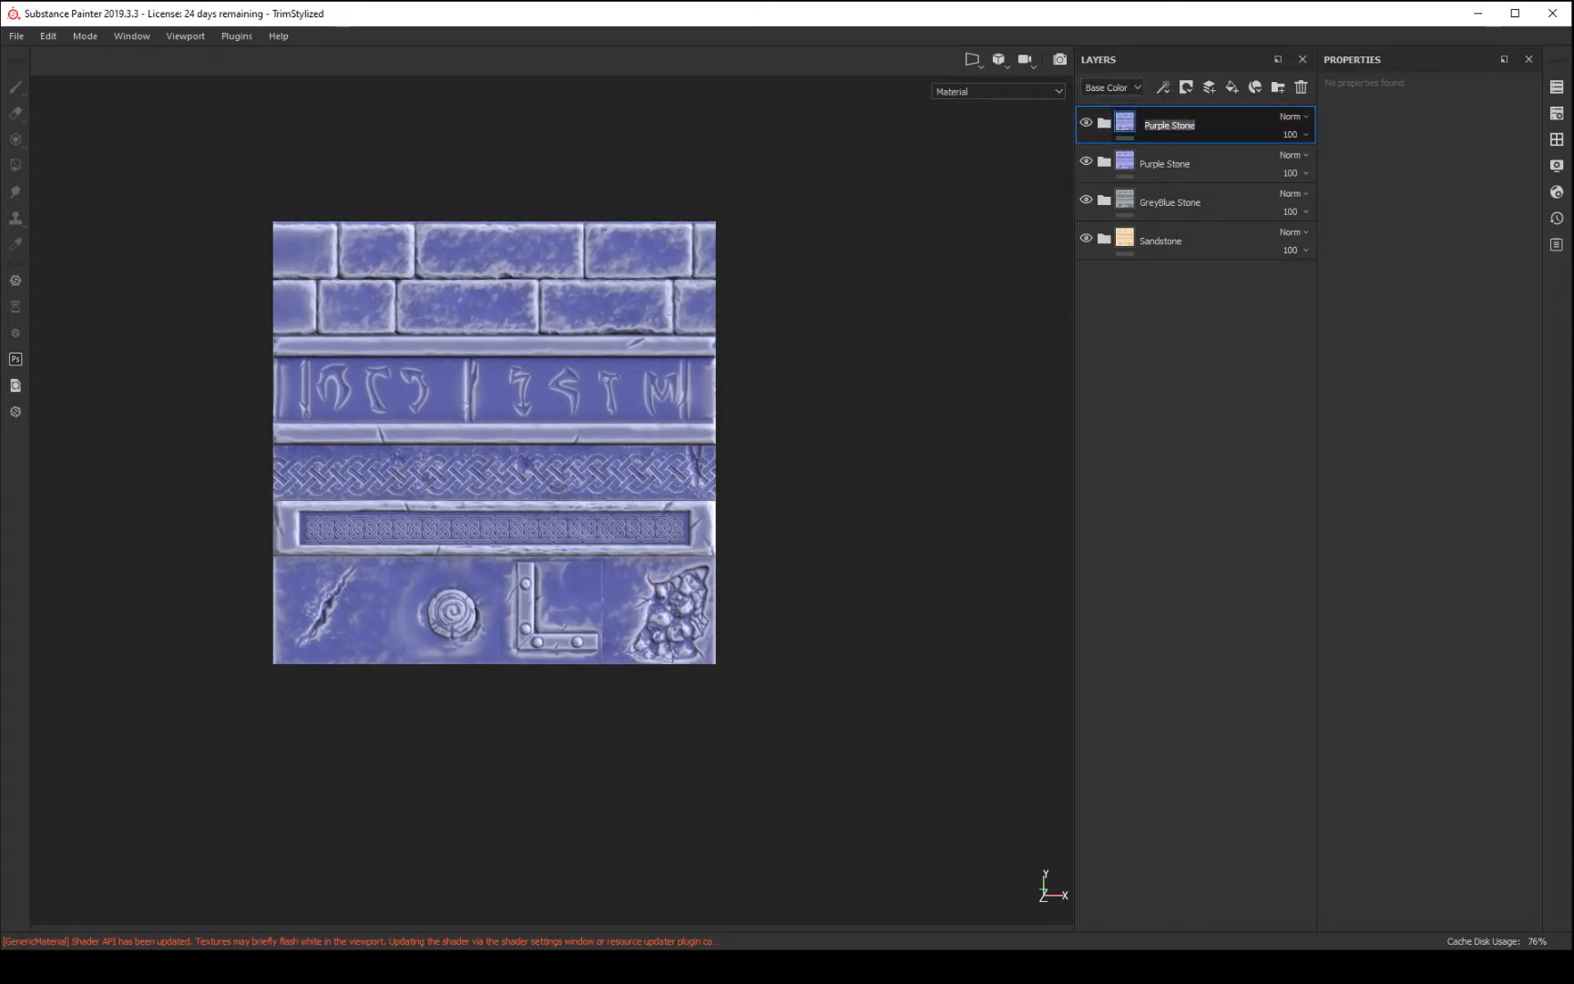
text(W)
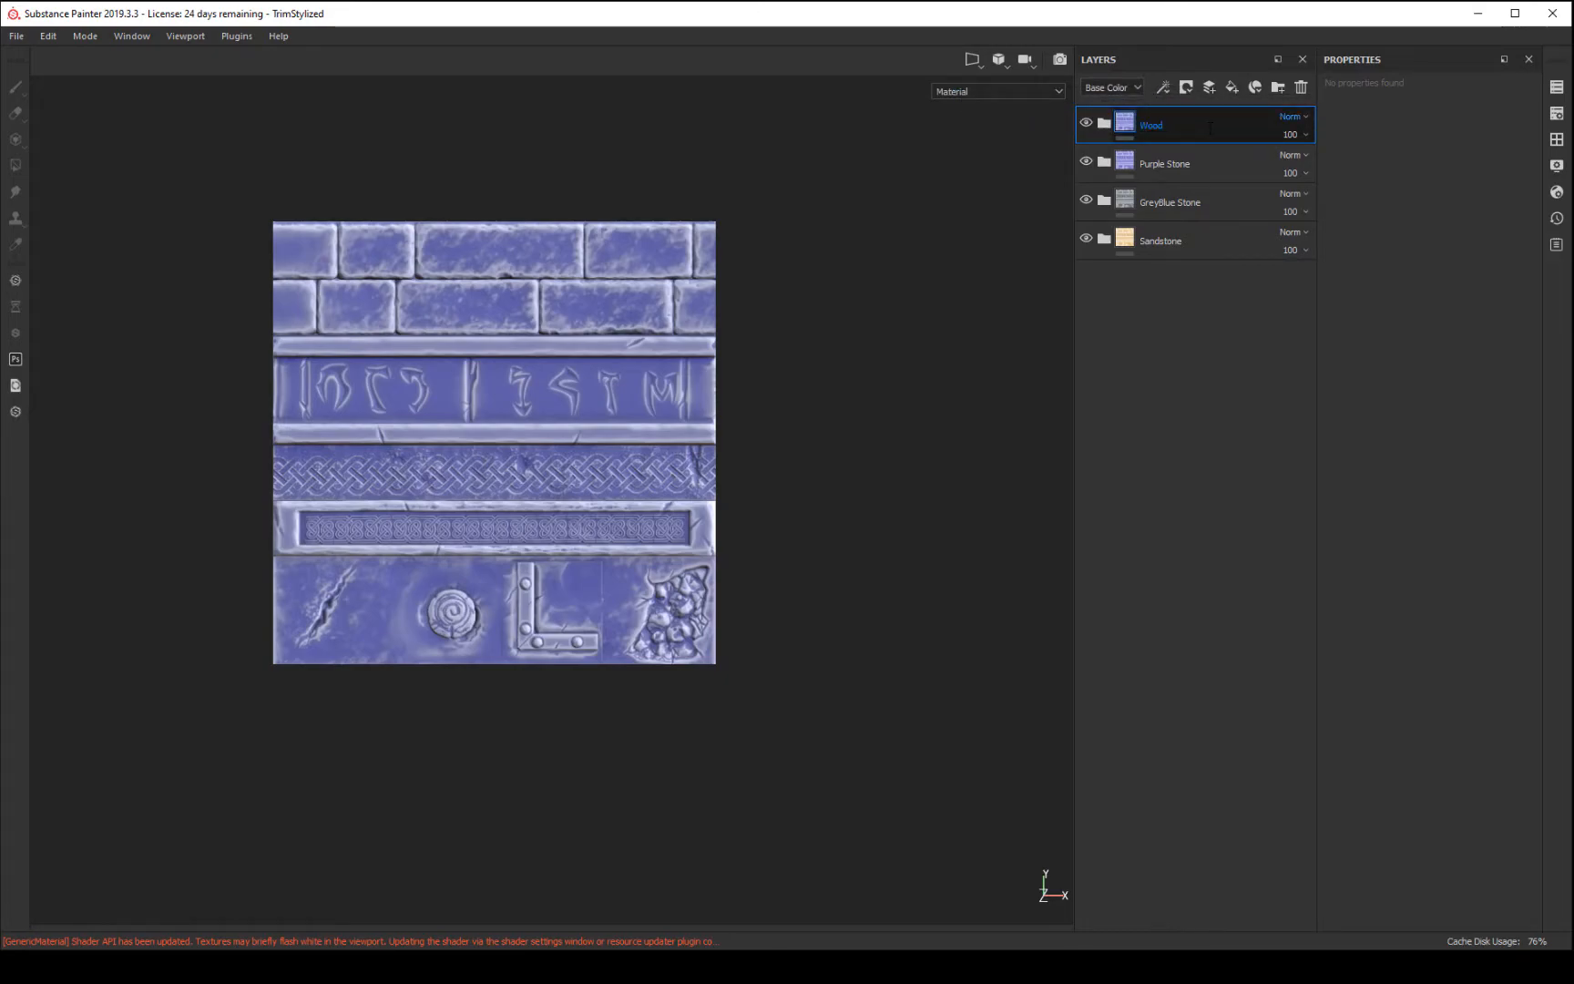
text(ood)
key(Return)
- Change the base color of the bottom fill in the Wood folder to a warm brown
click(1103, 123)
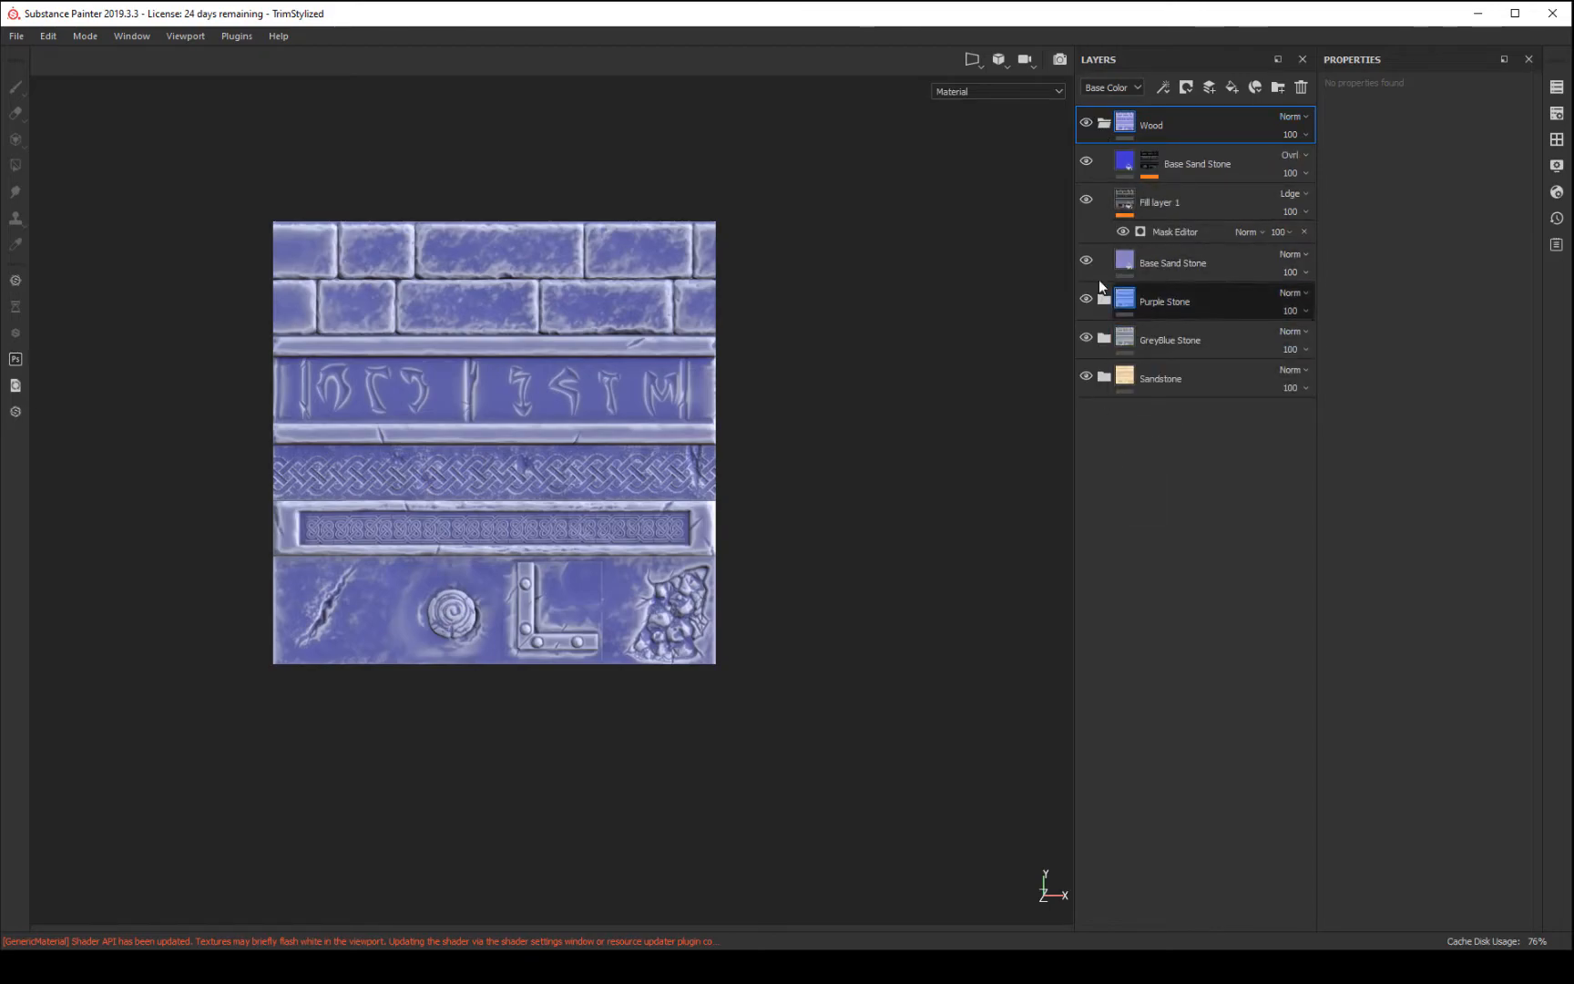
click(1125, 262)
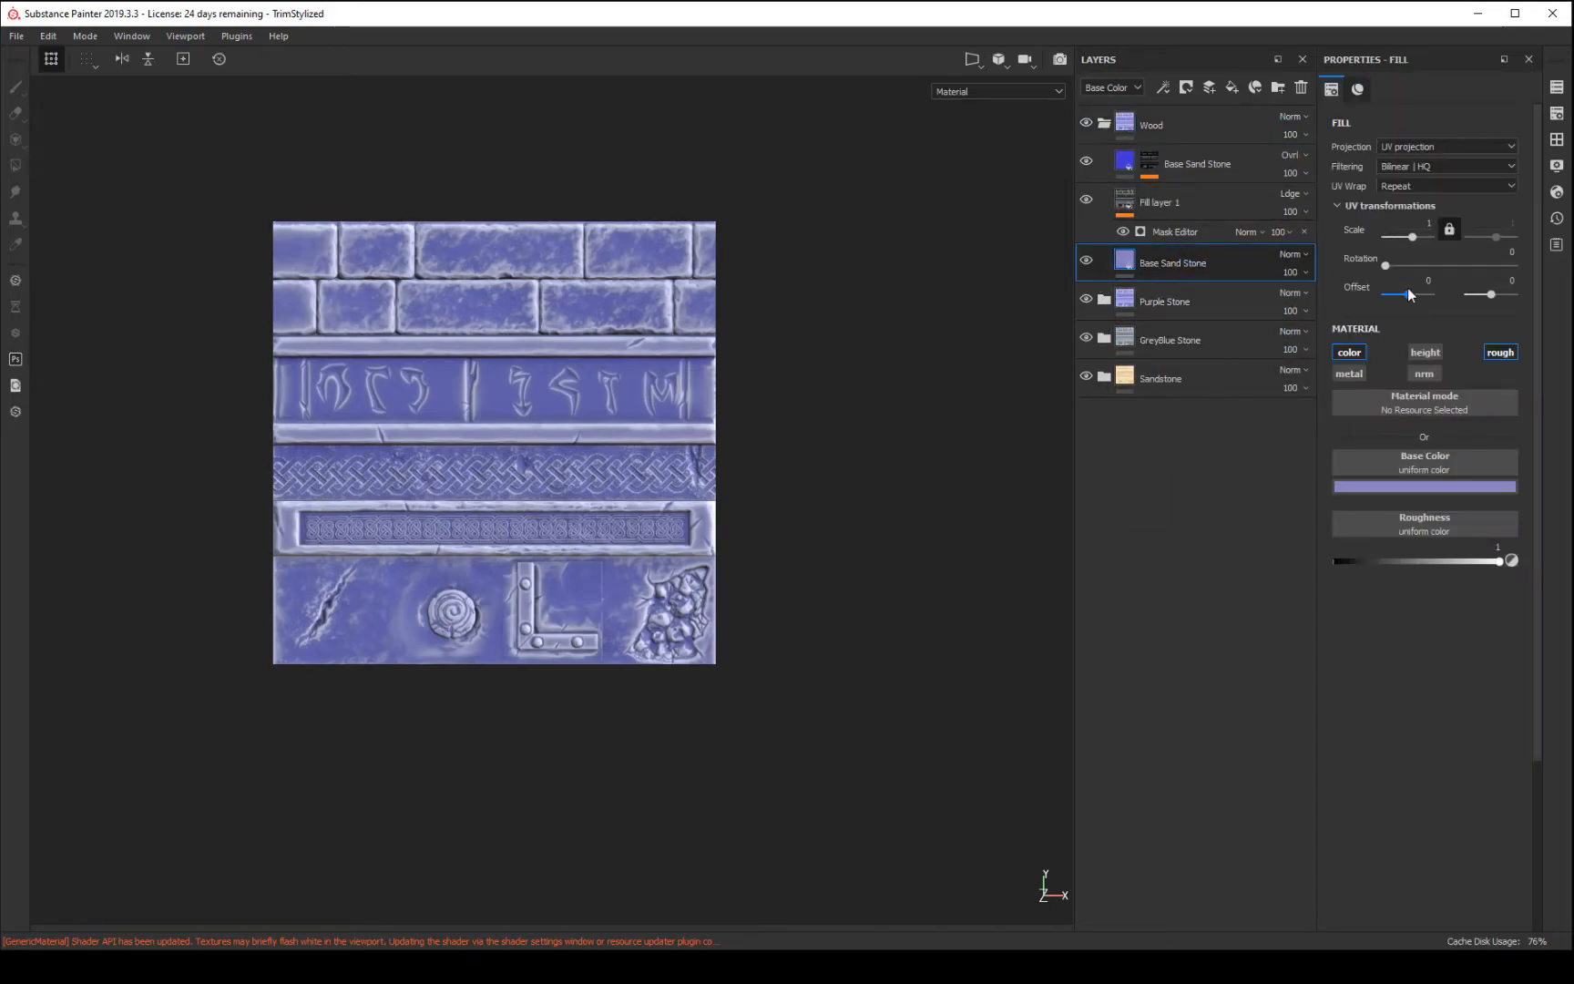
click(1408, 489)
drag(1488, 568, 1398, 574)
click(1488, 648)
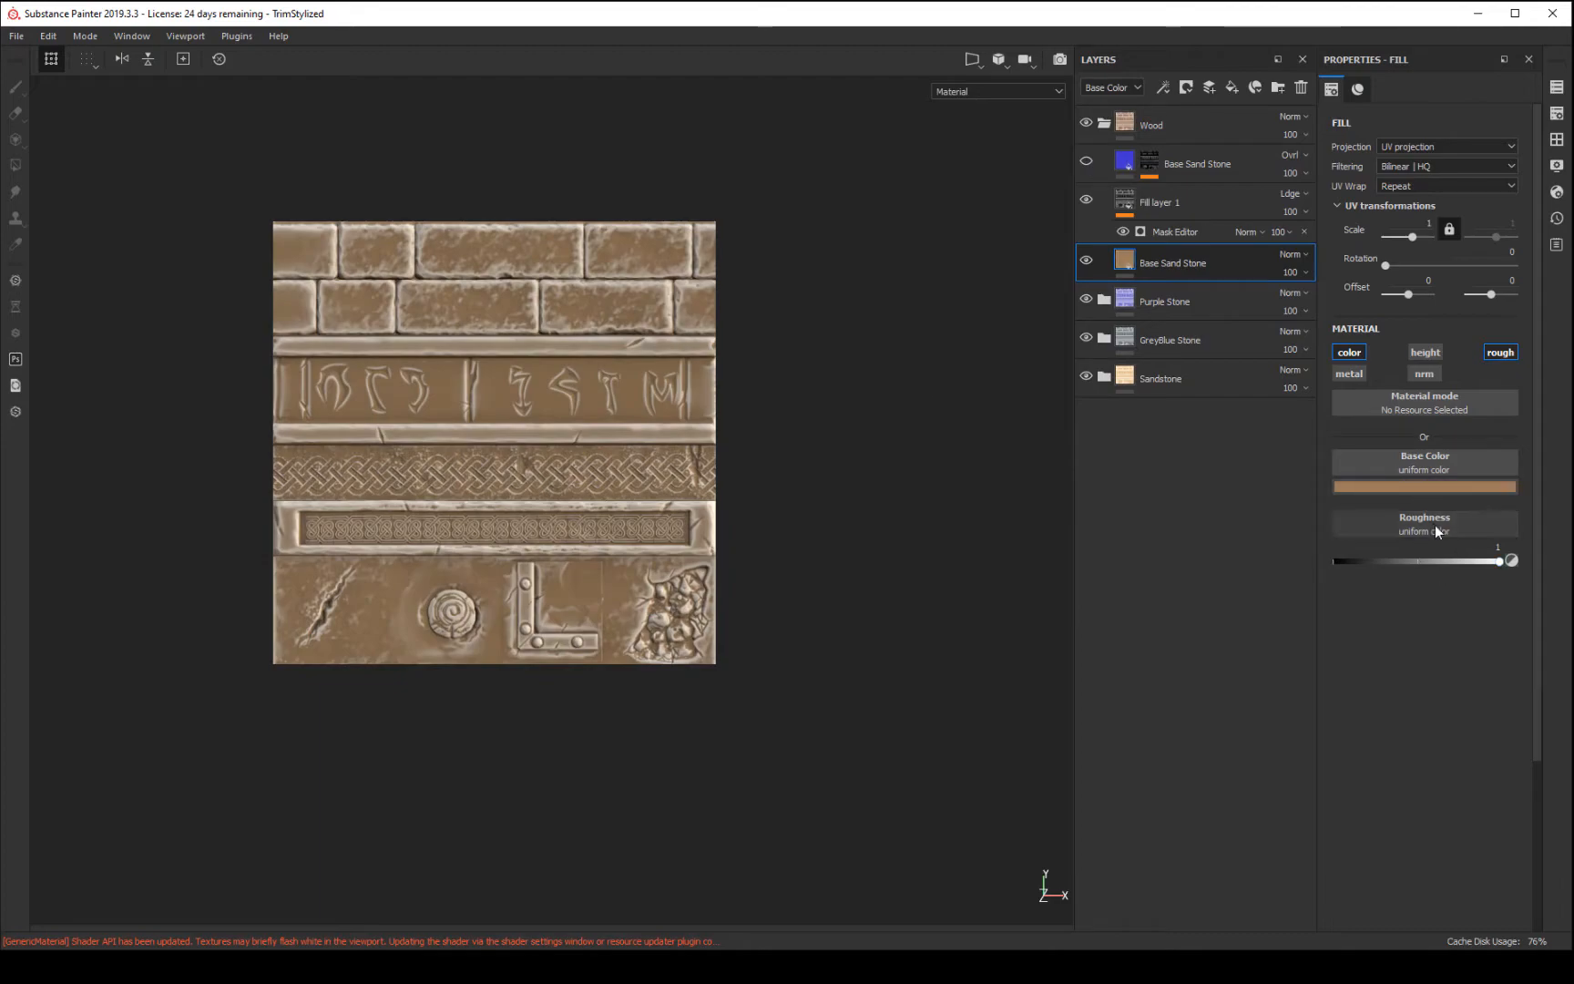
- Lighten the base color of the bottom fill in the Wood folder to RGB 0.511, 0.337, 0.205
click(1380, 486)
mouse_move(1402, 566)
mouse_down()
mouse_move(1401, 604)
mouse_move(1377, 609)
mouse_move(1385, 576)
mouse_move(1353, 587)
mouse_move(1365, 606)
mouse_move(1388, 552)
mouse_up()
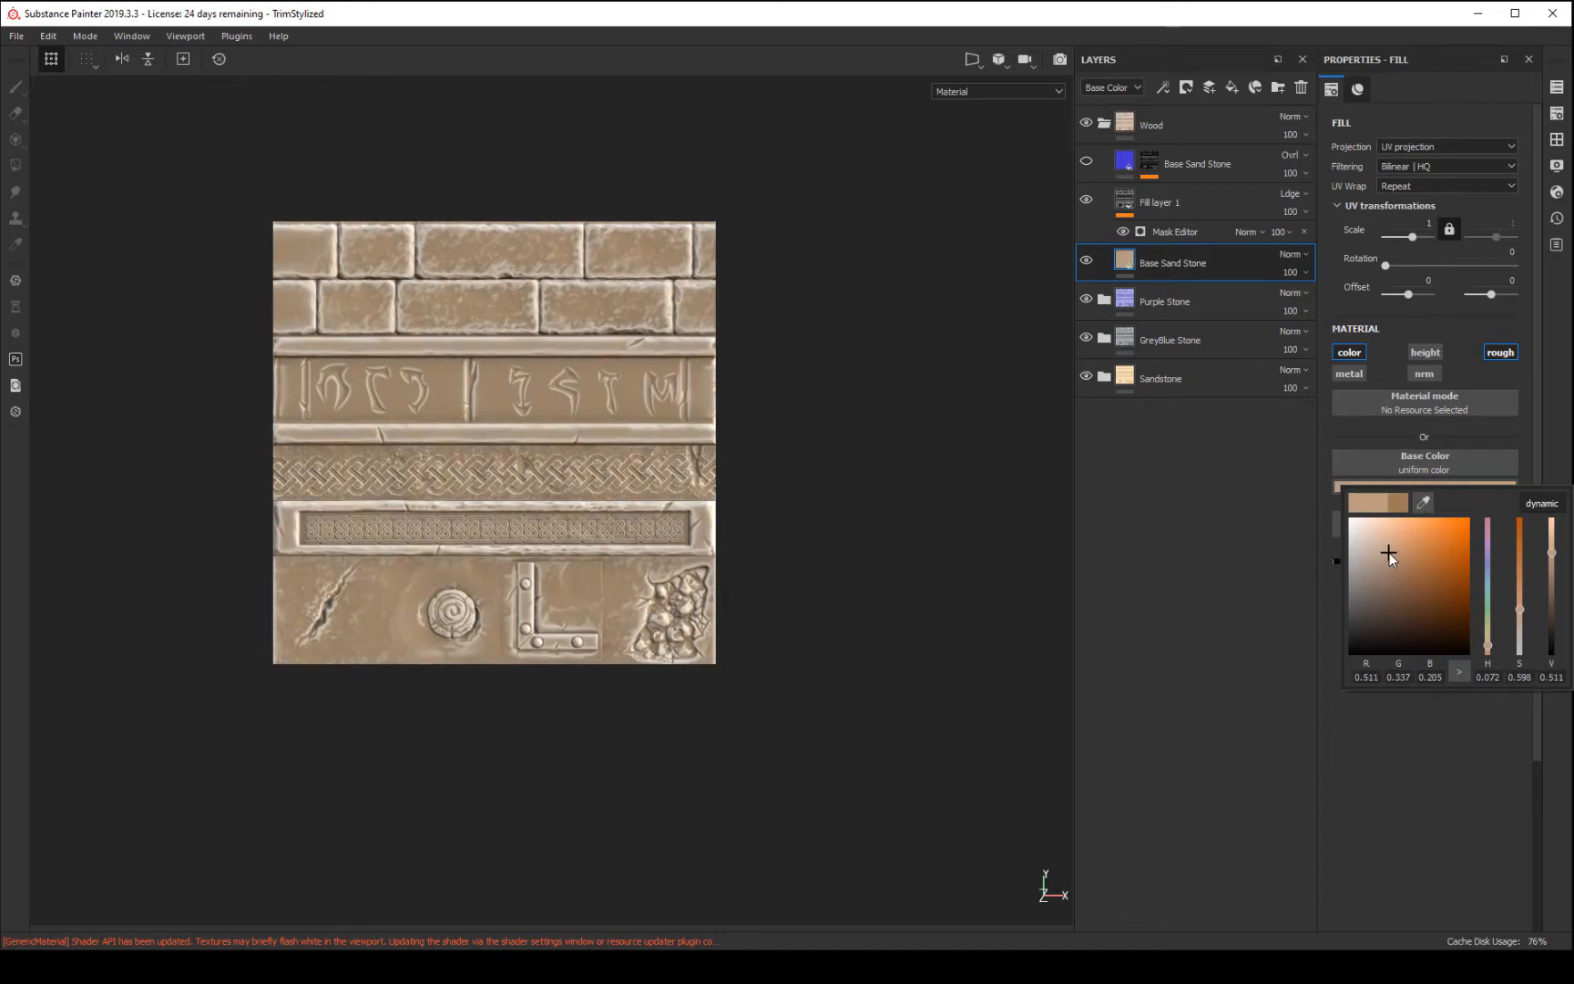
- Show the Wood folder's overlay fill and recolor it by sampling the light brown base fill and darkening it to a saturated brown
click(1125, 161)
click(1085, 160)
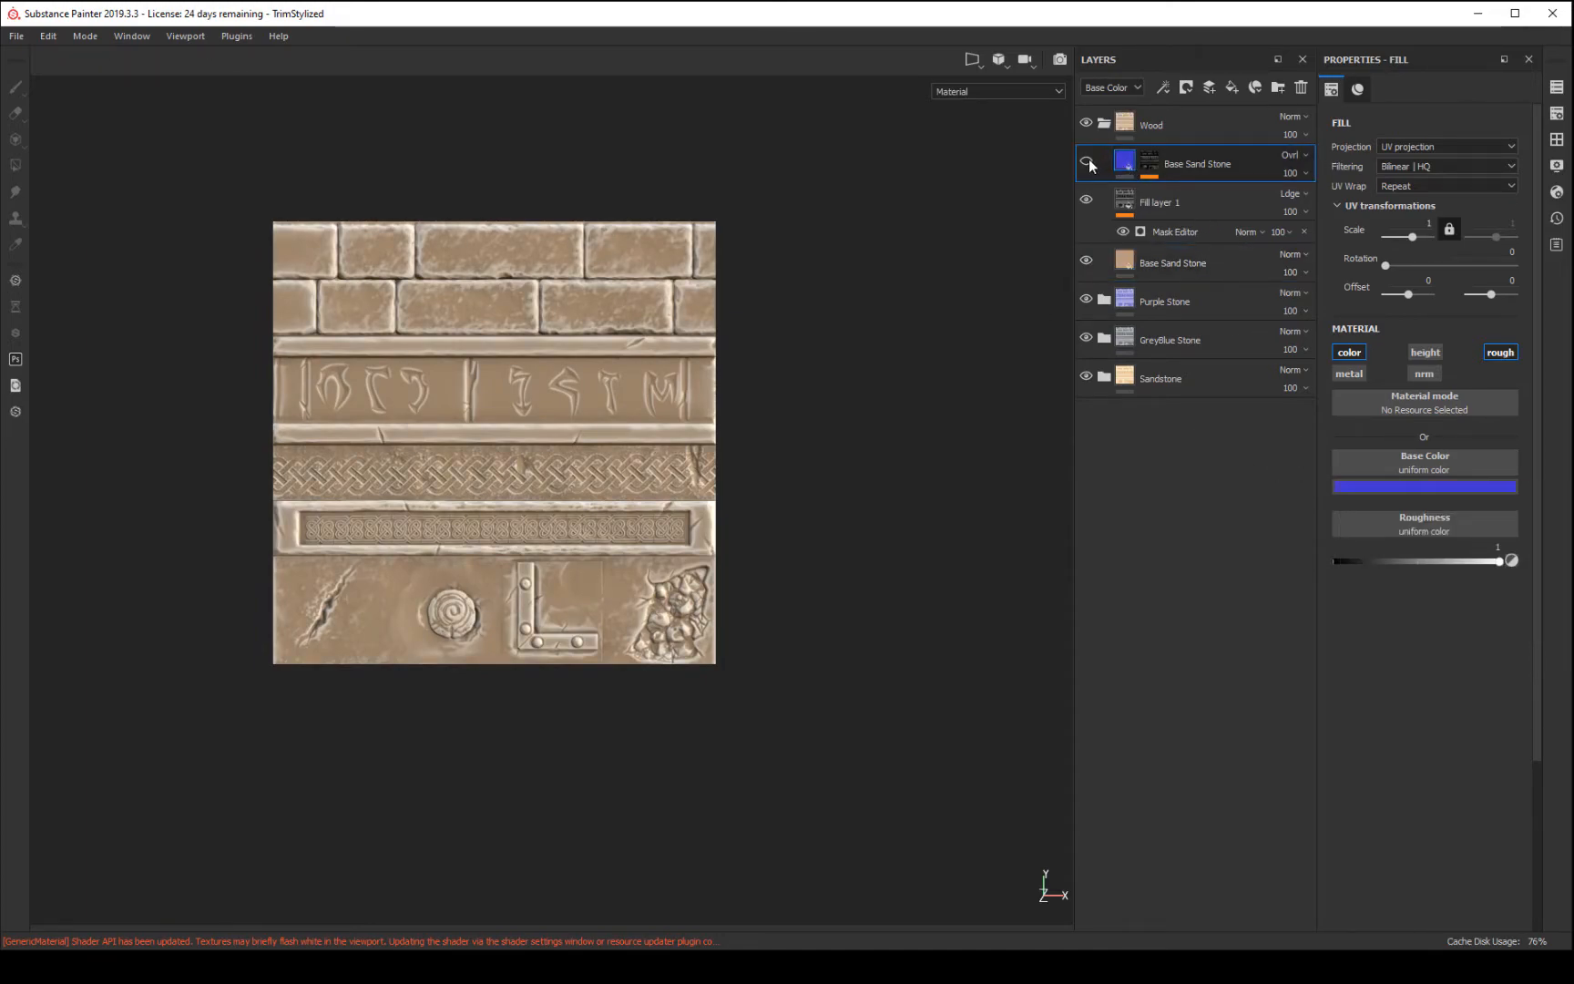
click(1408, 488)
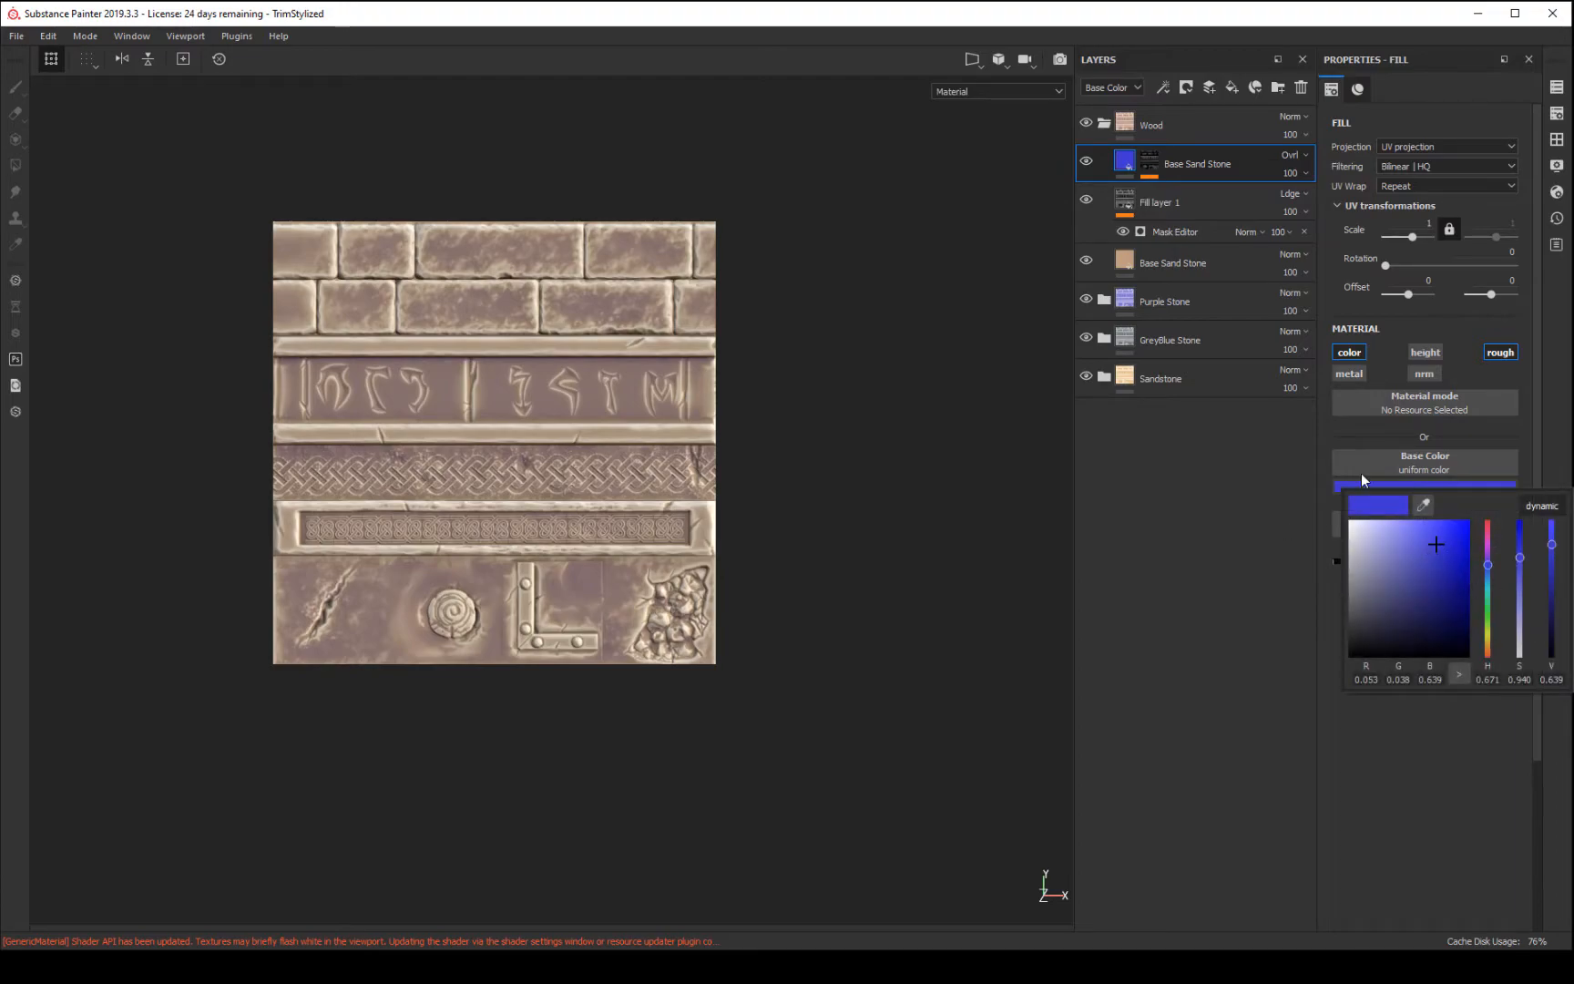
drag(1425, 498, 1124, 256)
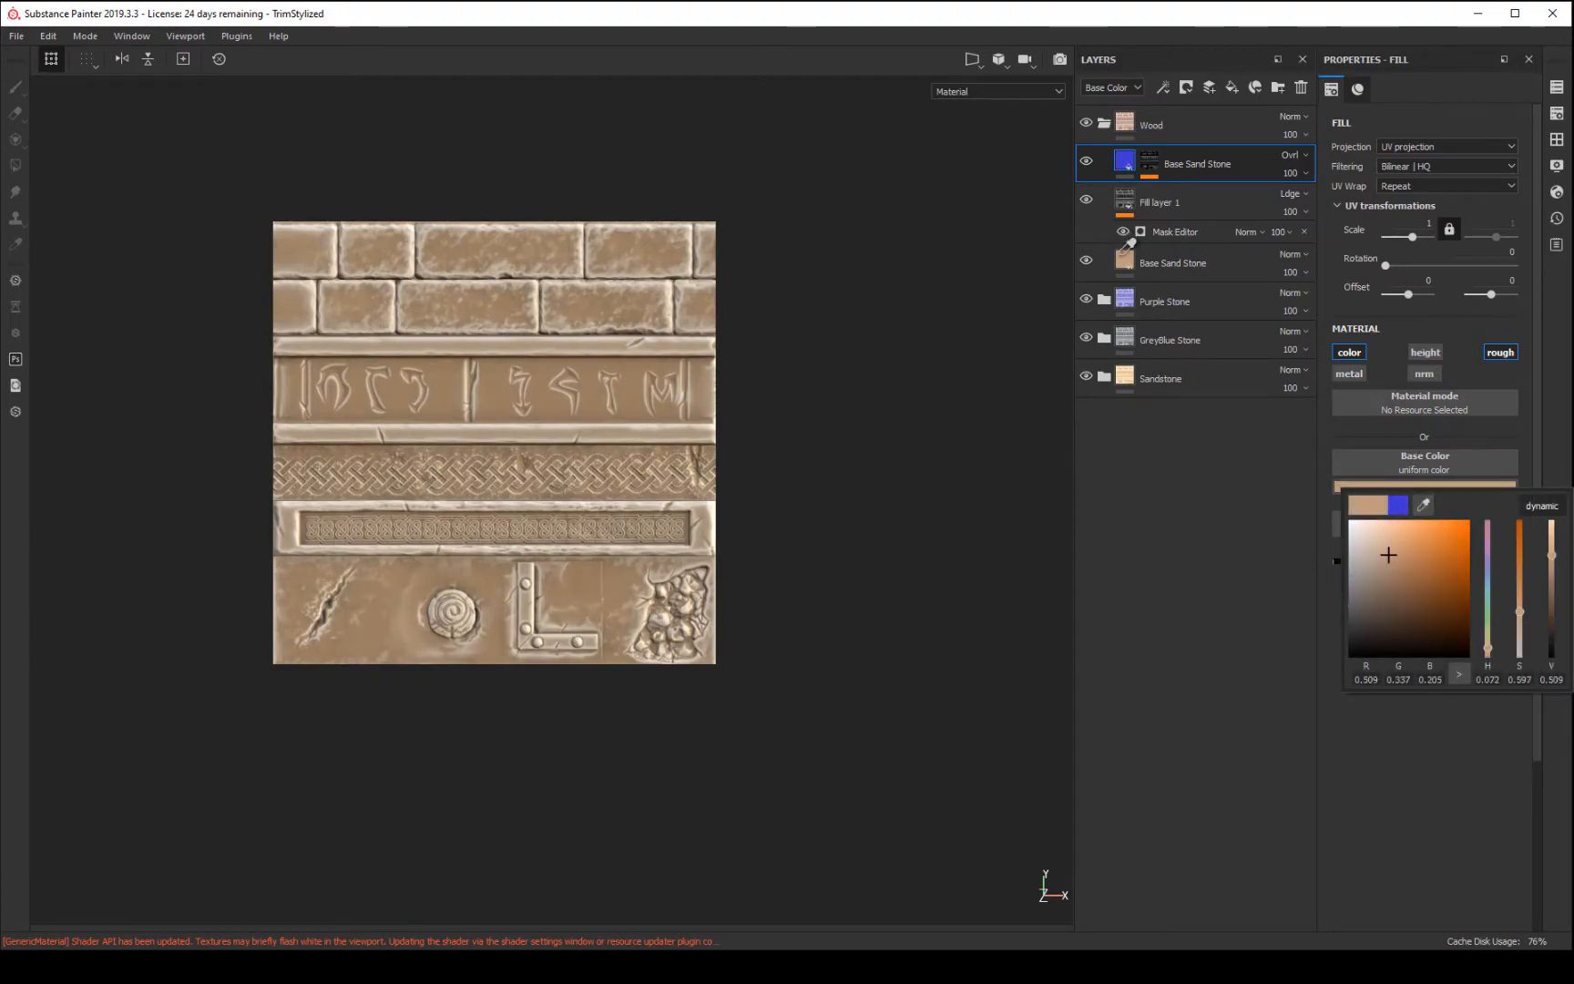
drag(1393, 558, 1444, 606)
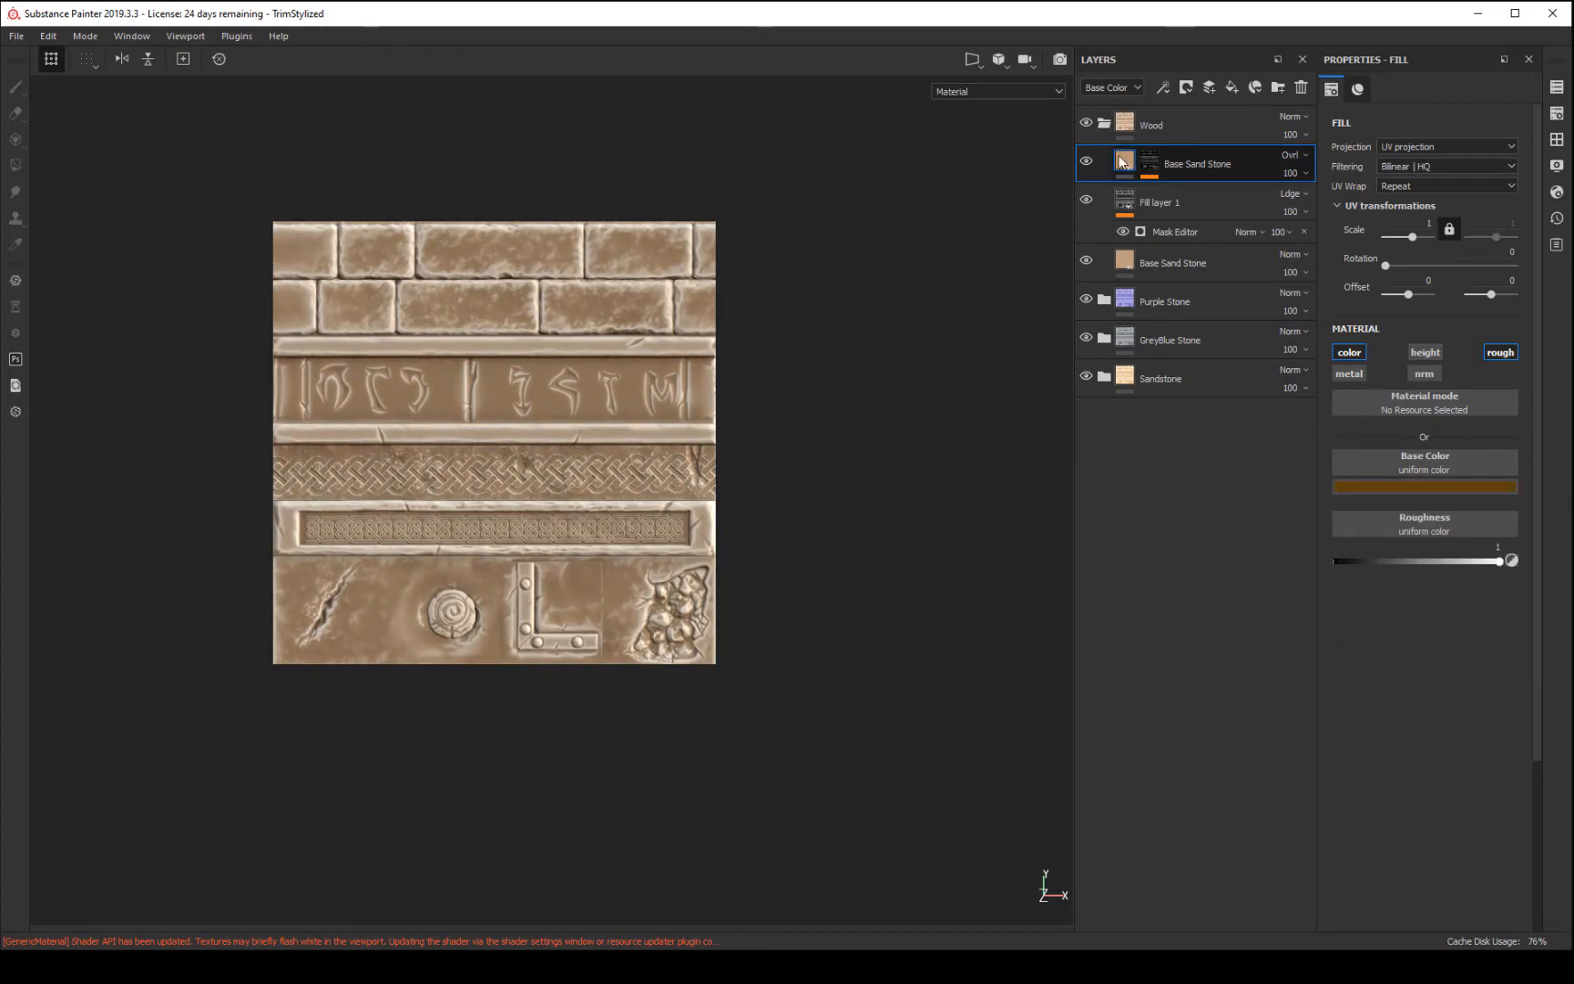
- In the Mask Editor of the Wood folder's Fill layer 1, set Global Balance to 0.29, Global Contrast to 0.47 and Texture Opacity to 0.17
click(1170, 192)
scroll(729, 592, up, 5)
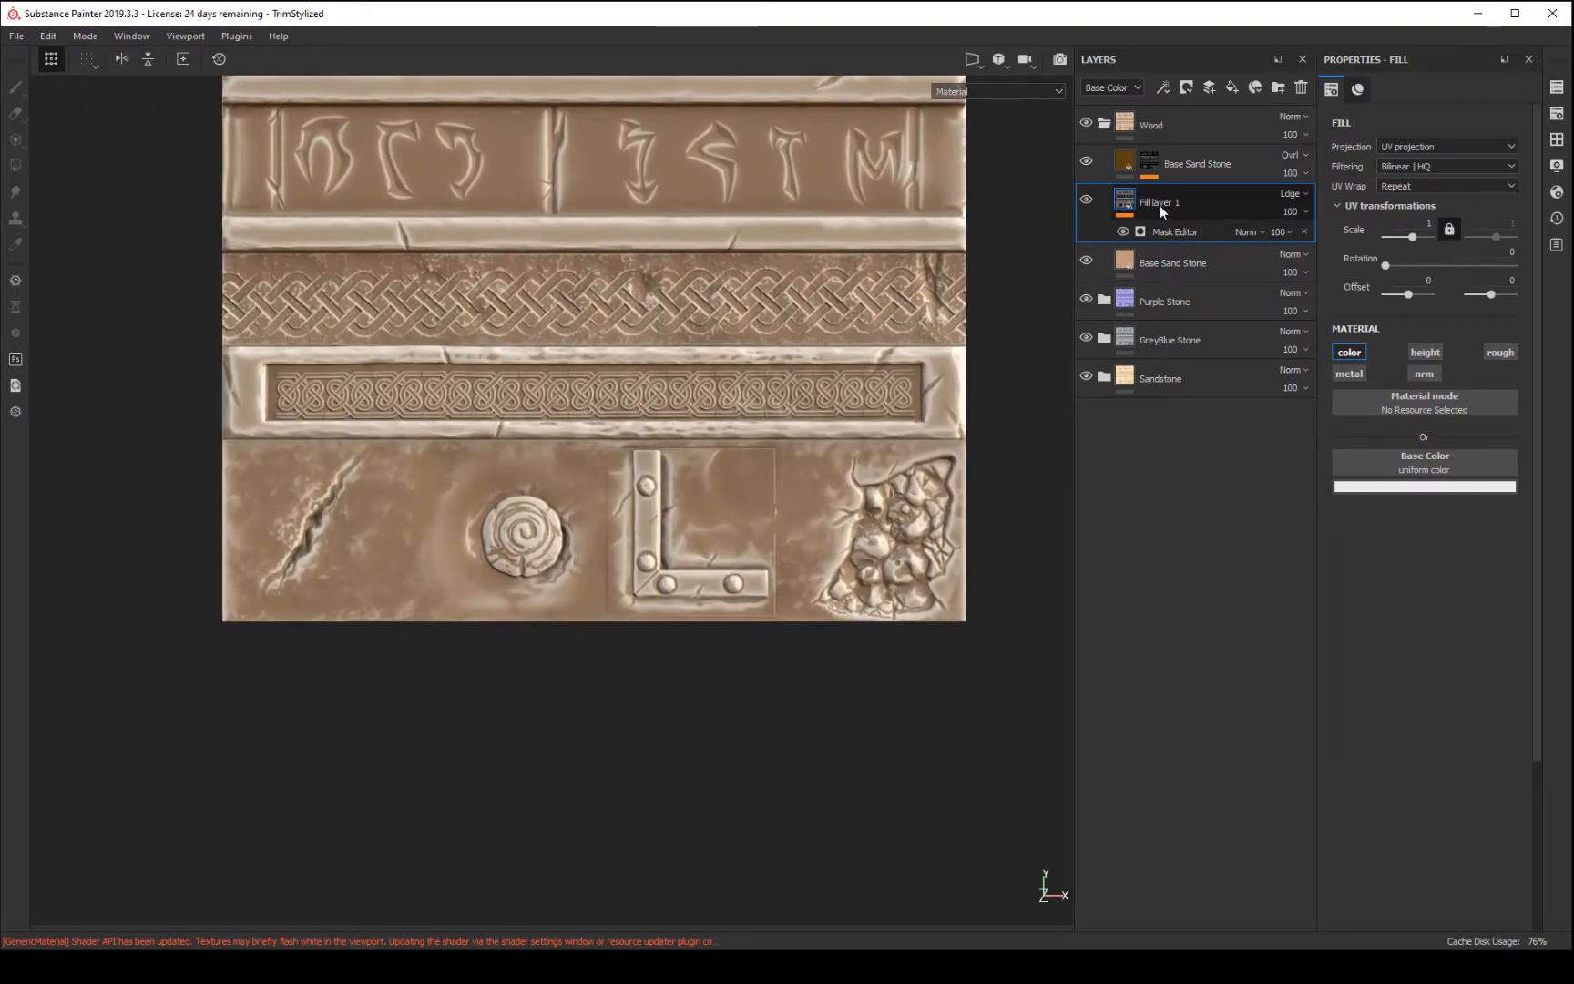
click(1168, 233)
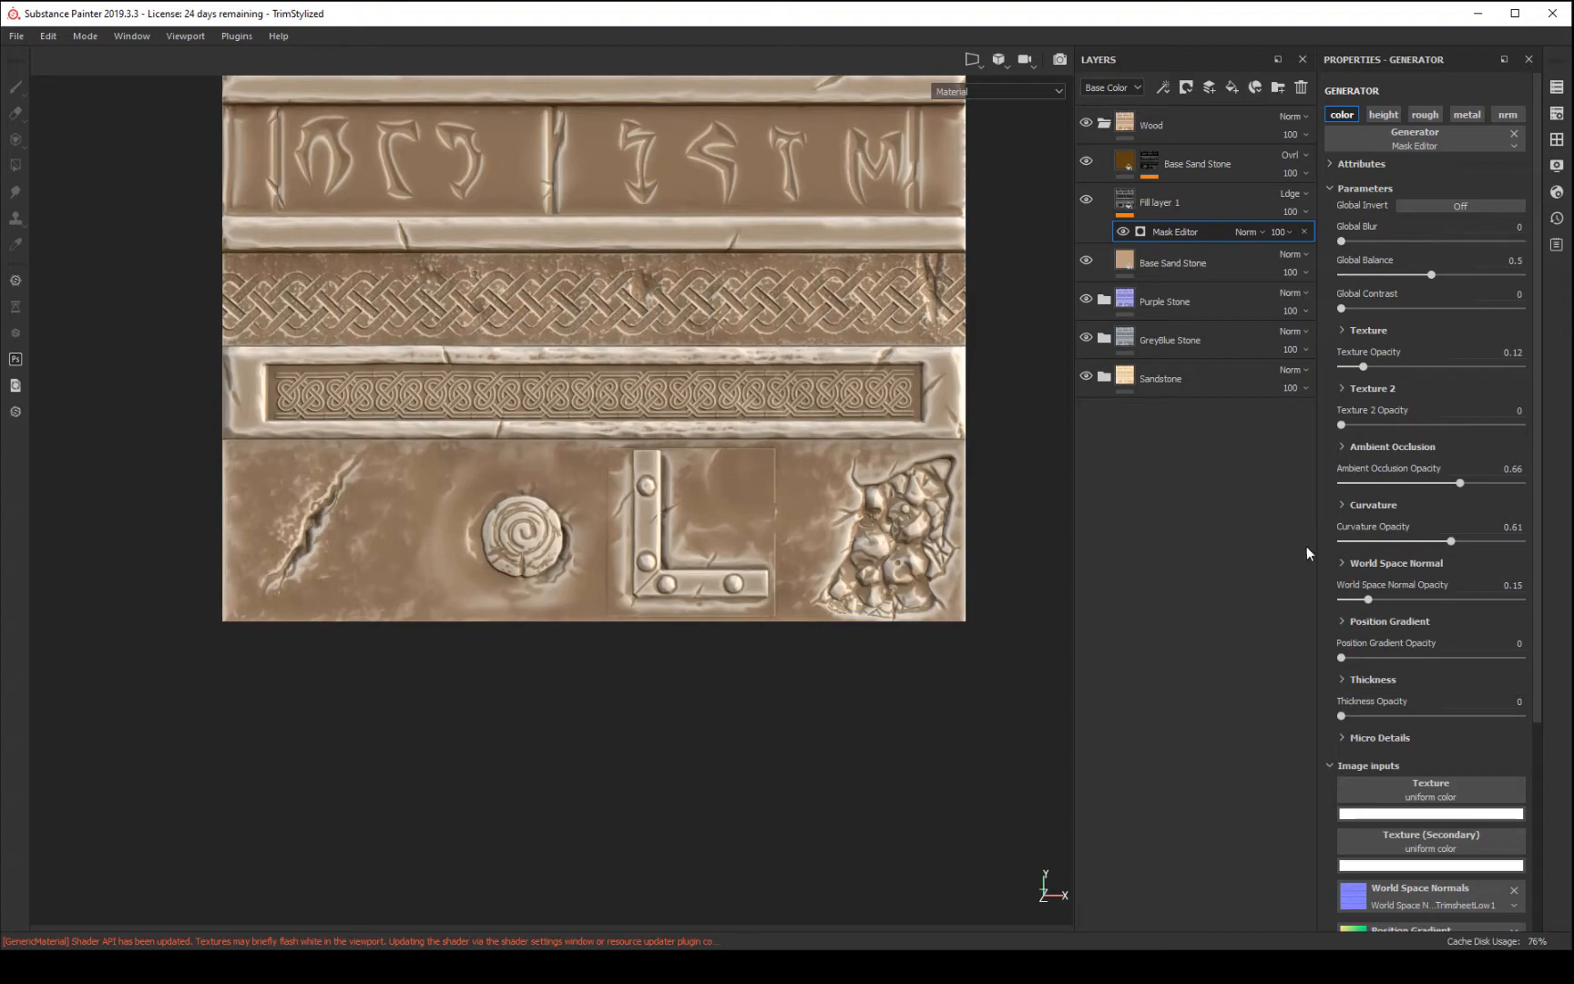
drag(1426, 269, 1393, 295)
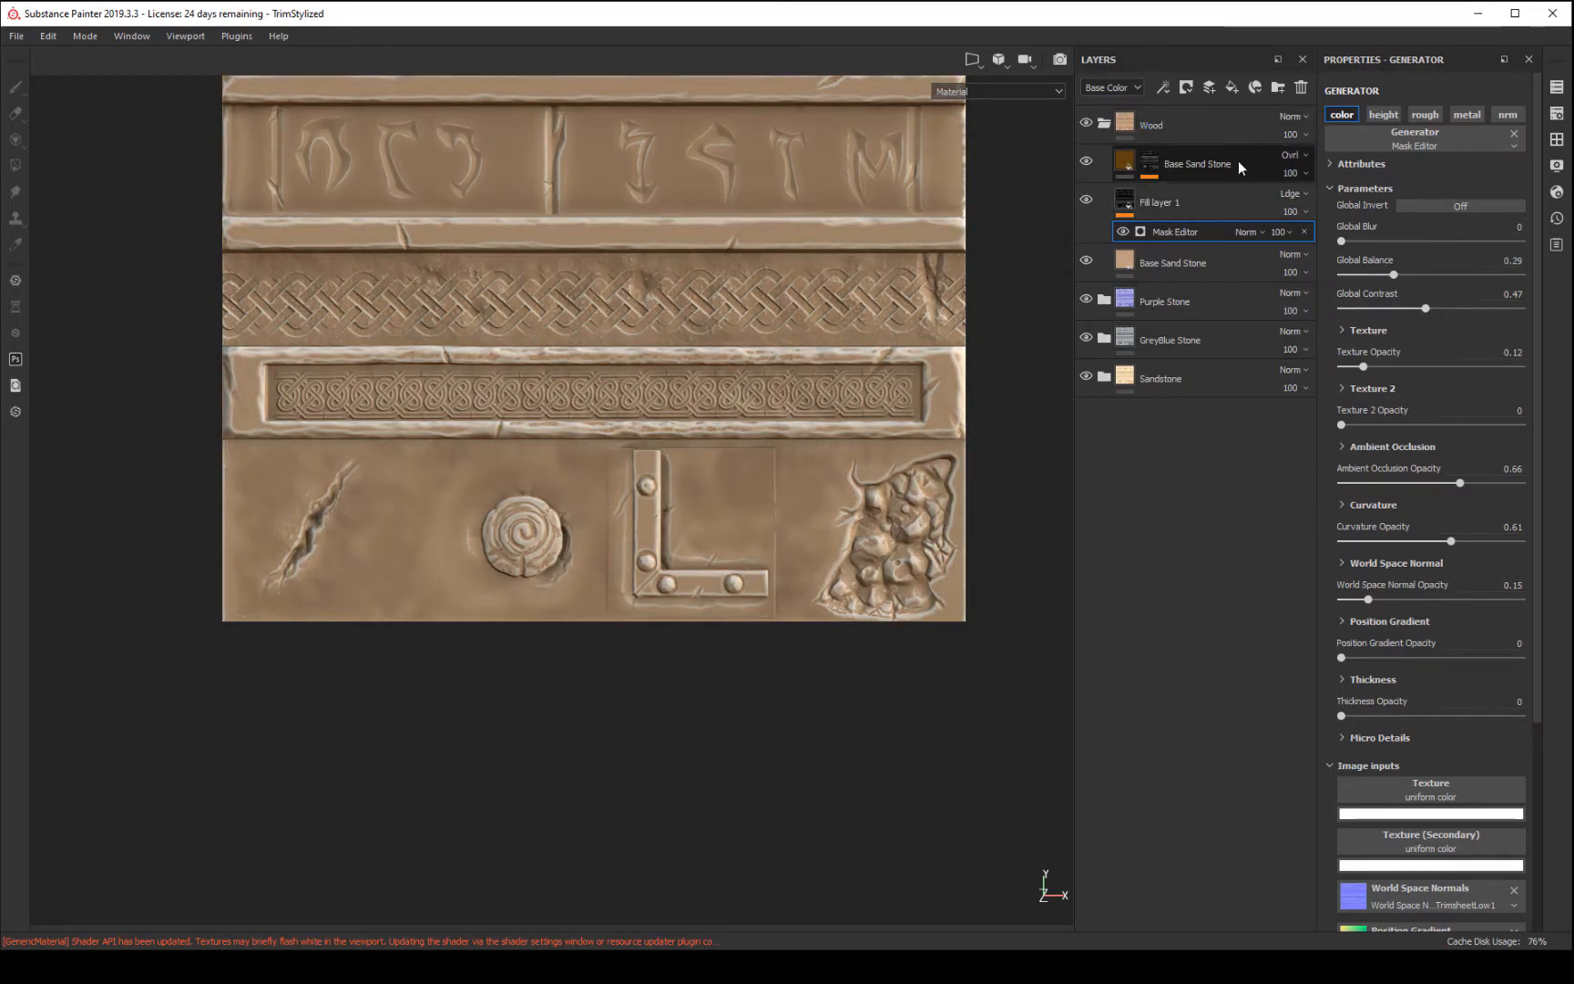
mouse_move(1377, 370)
mouse_down()
mouse_move(1360, 370)
mouse_move(1433, 361)
mouse_move(1329, 374)
mouse_move(1372, 370)
mouse_up()
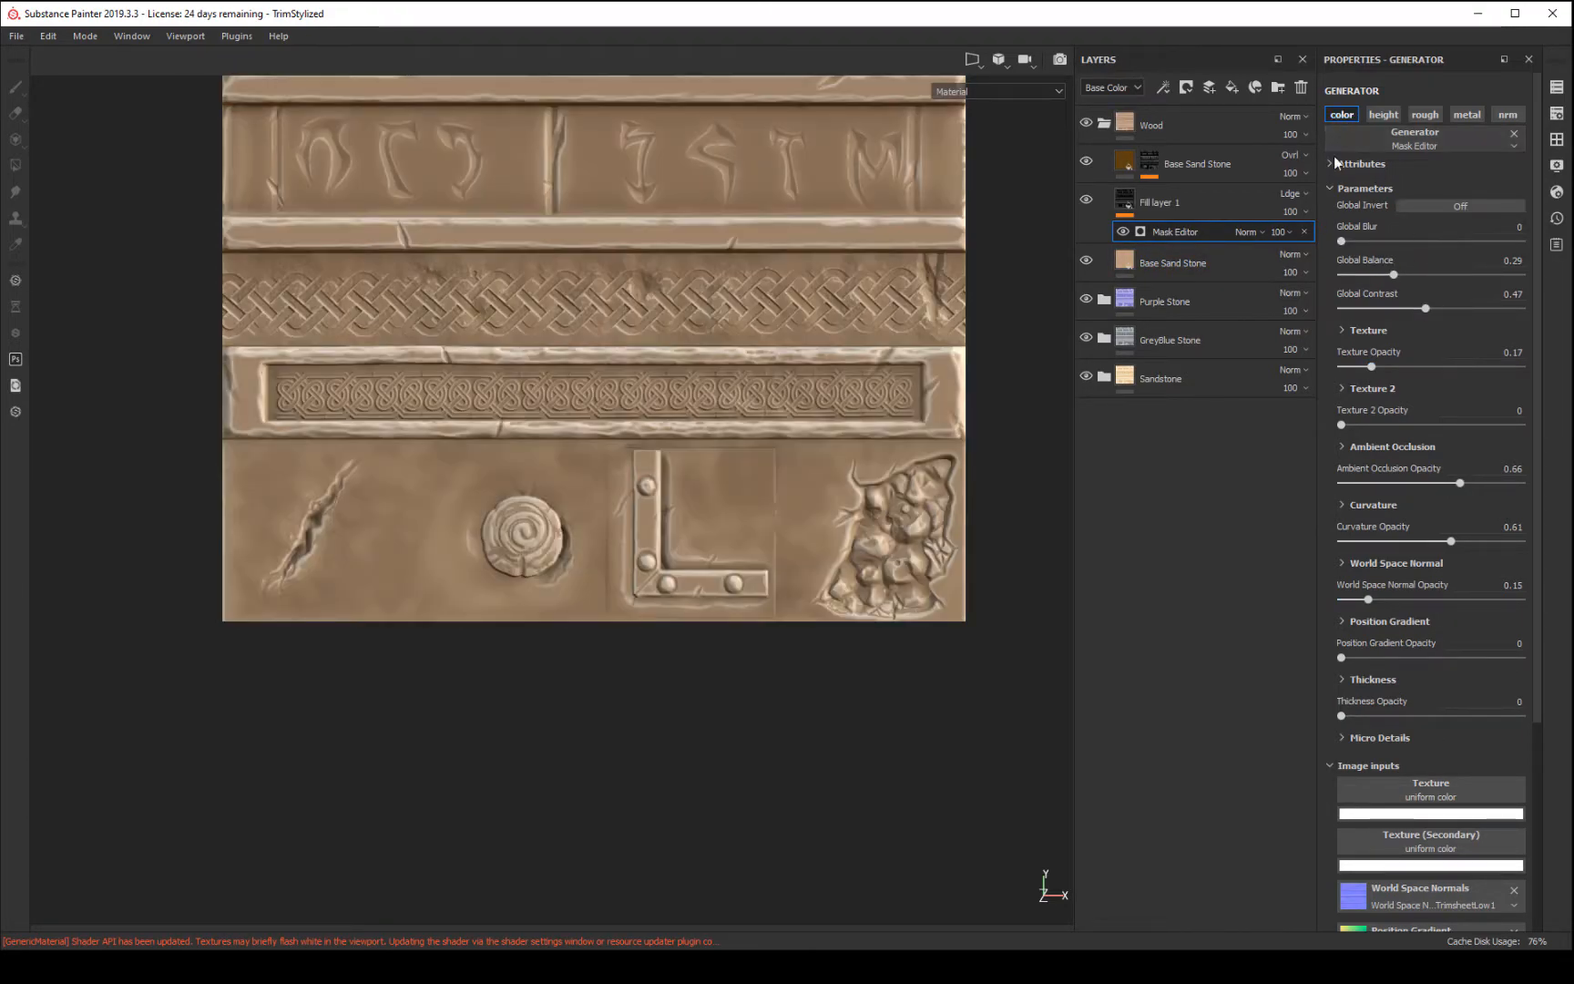
- Darken the base color of the Wood folder's overlay fill to a very dark brown
click(1129, 166)
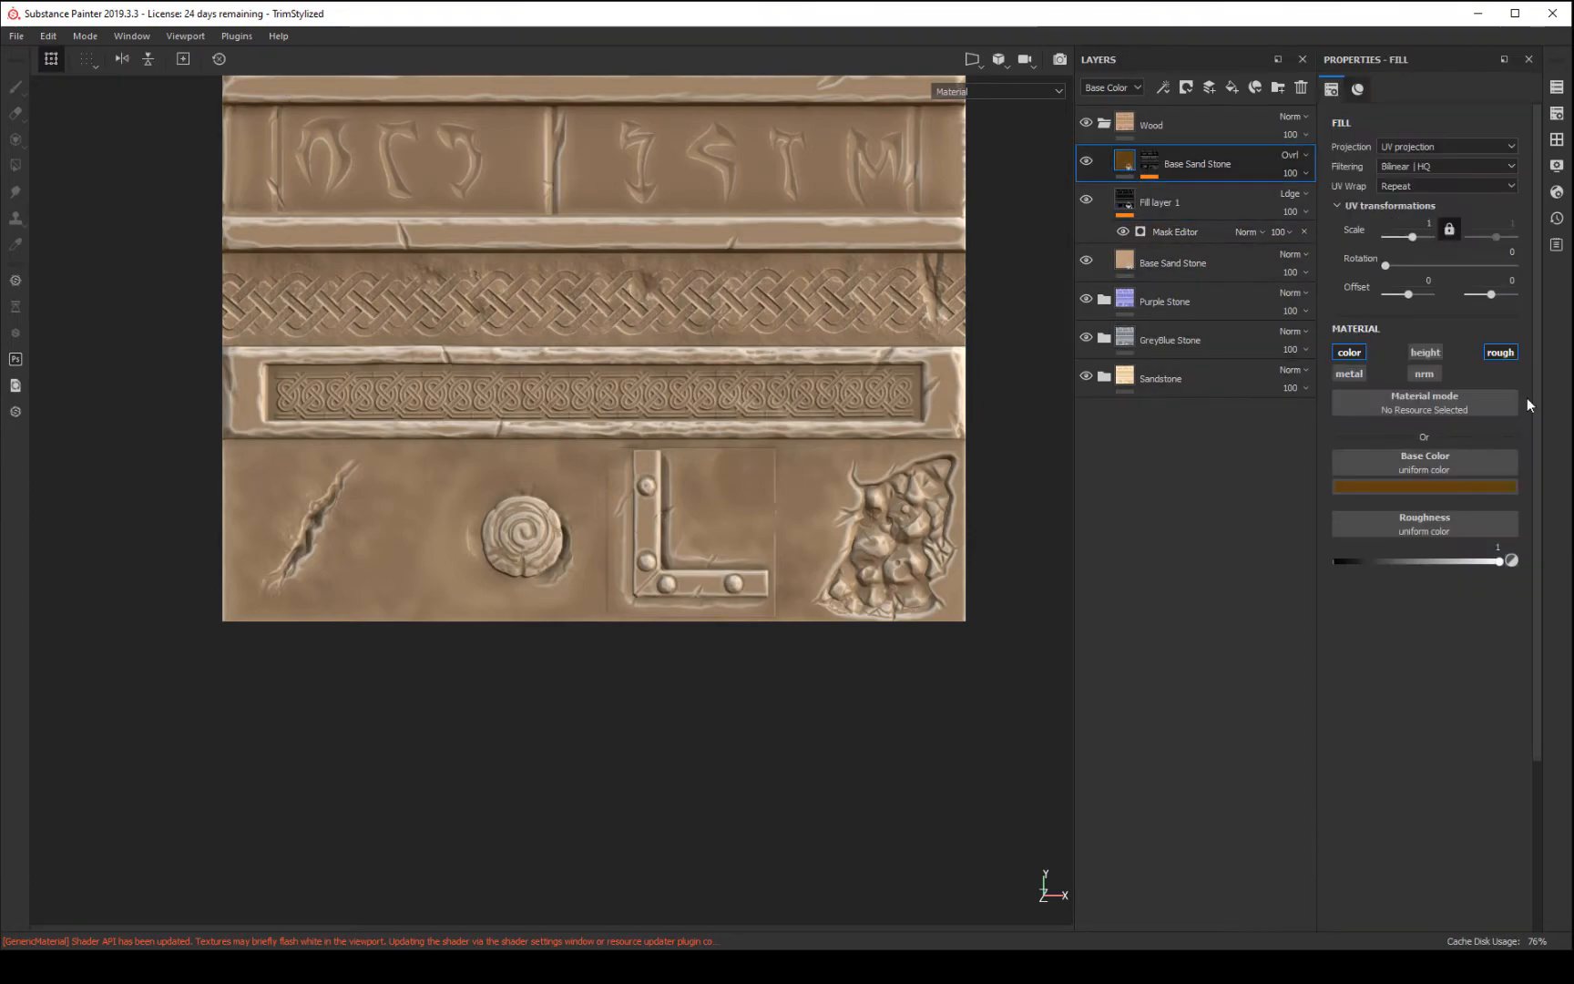
scroll(456, 549, down, 2)
scroll(528, 520, up, 5)
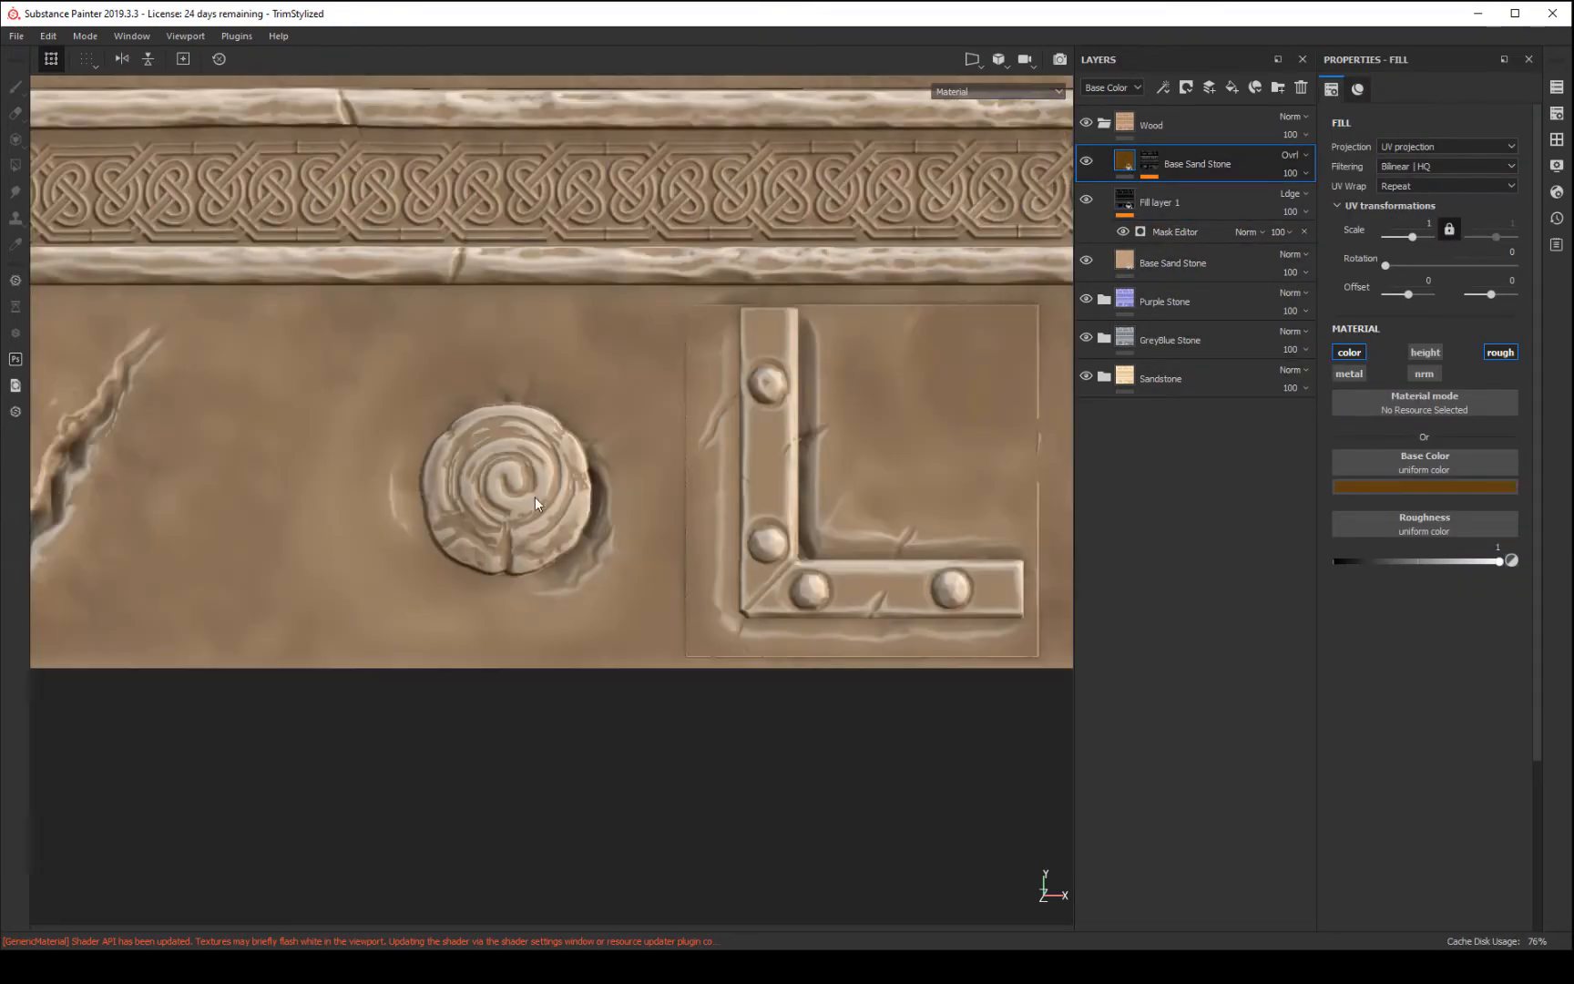
click(1412, 488)
click(1438, 622)
drag(1439, 625, 1439, 648)
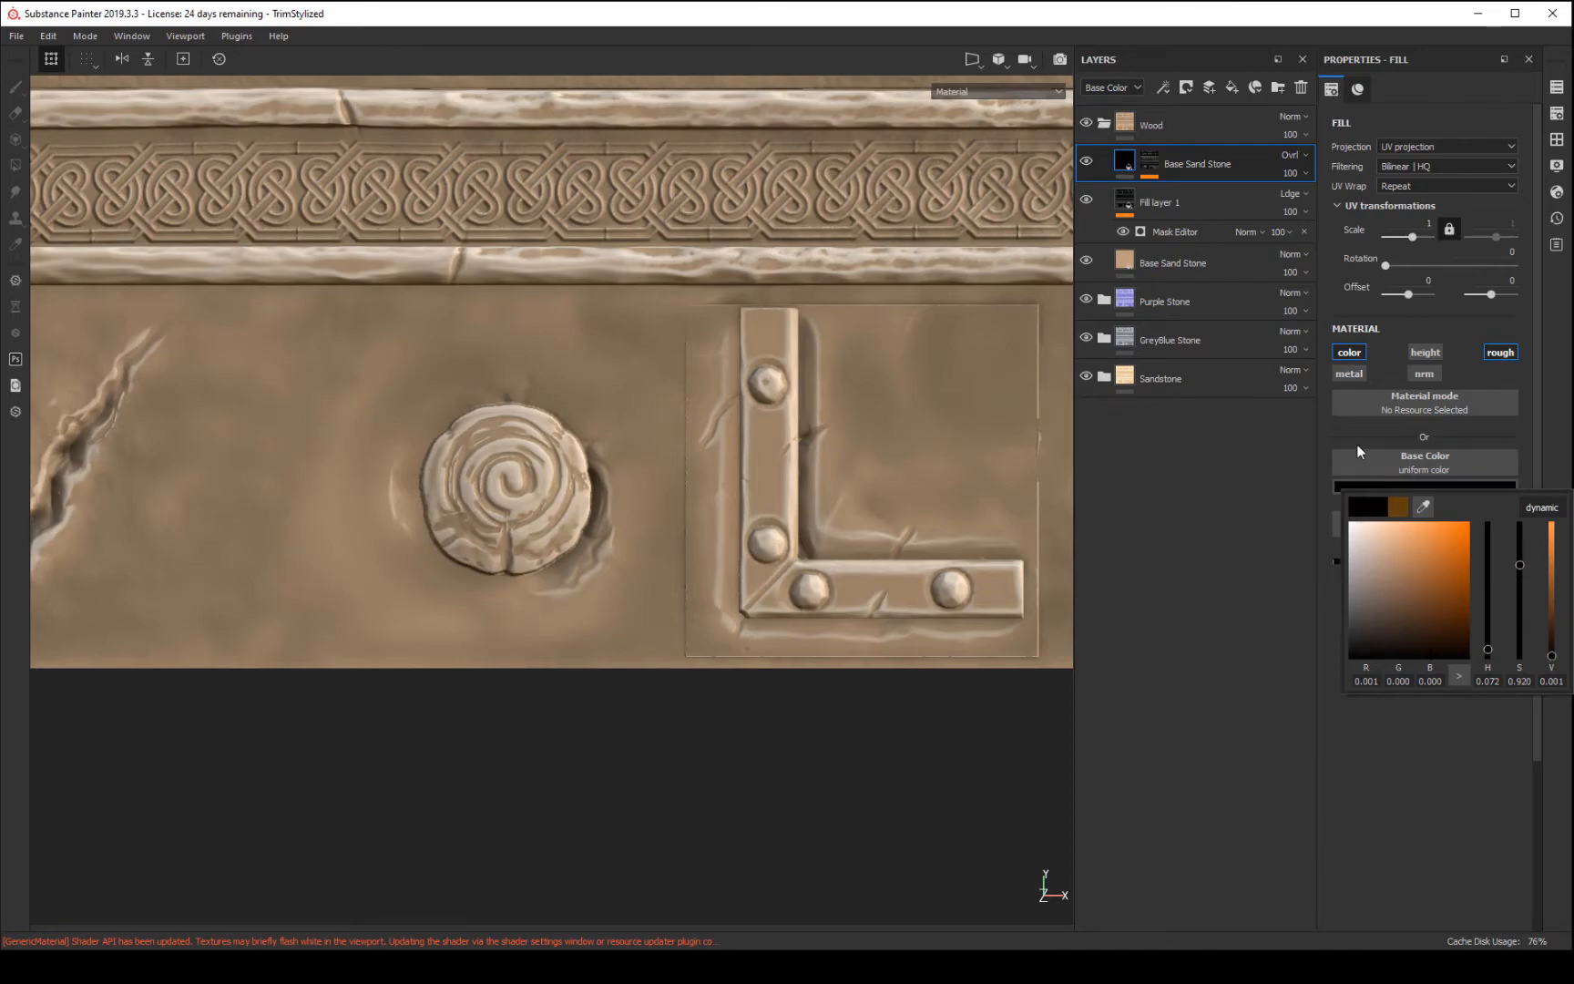
click(1333, 390)
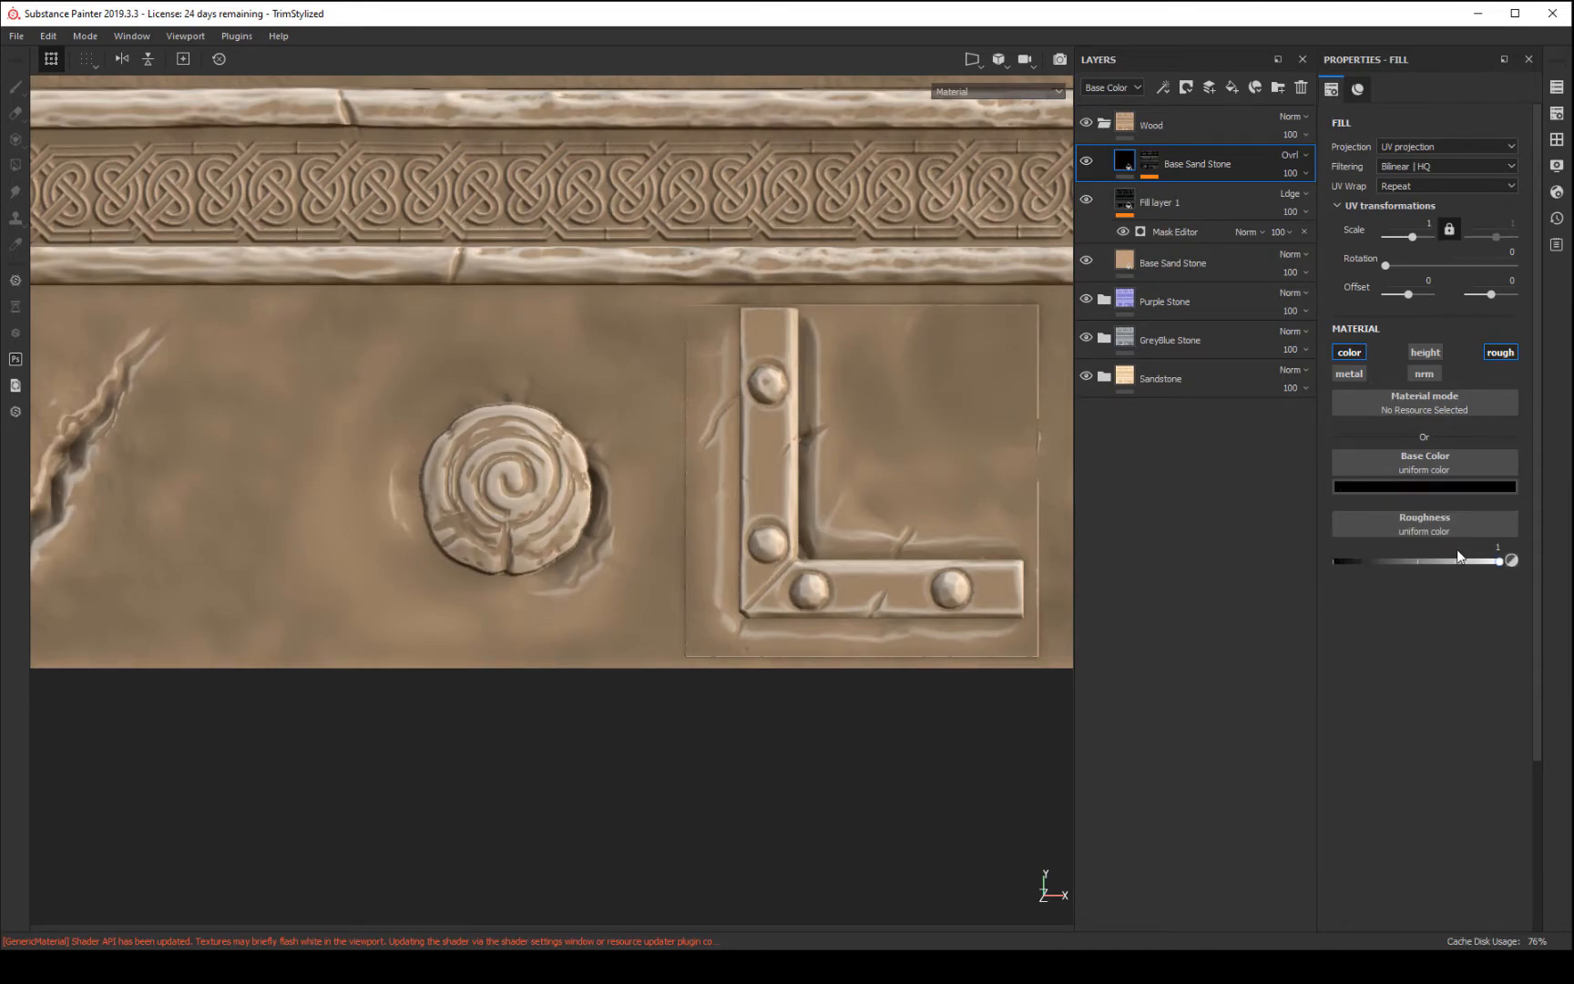
click(1433, 487)
drag(1440, 628, 1448, 630)
click(1350, 805)
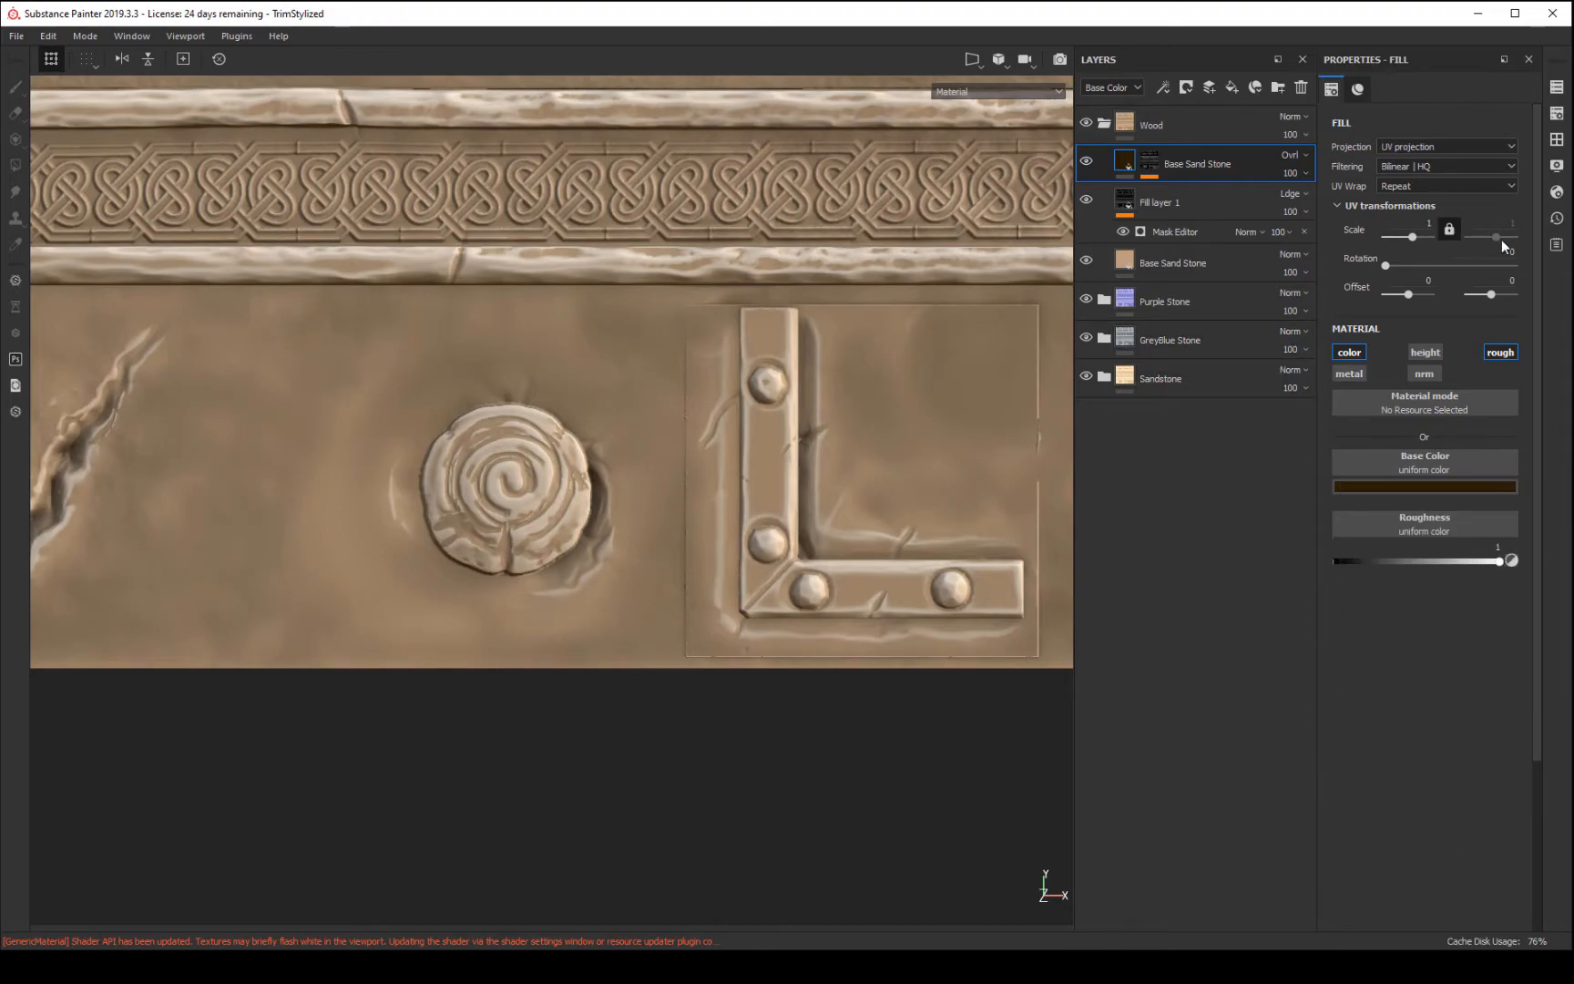
- Turn off Global Invert in the Mask Editor of the Wood overlay fill and adjust its global contrast and balance
click(1153, 162)
click(1204, 194)
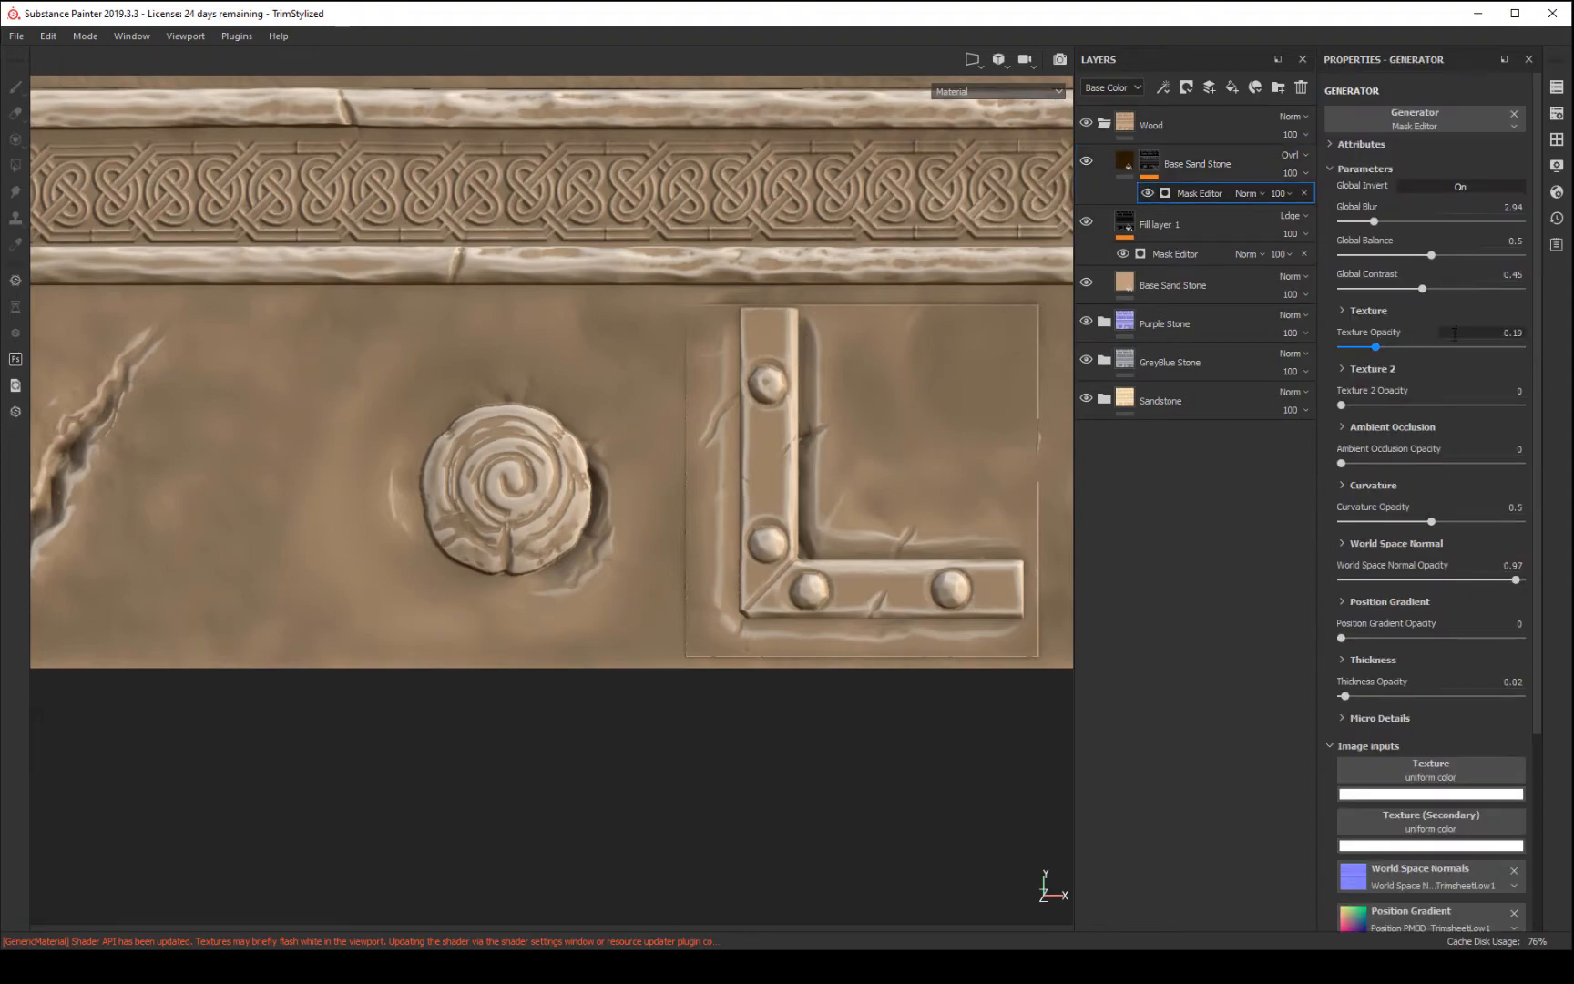
click(1469, 183)
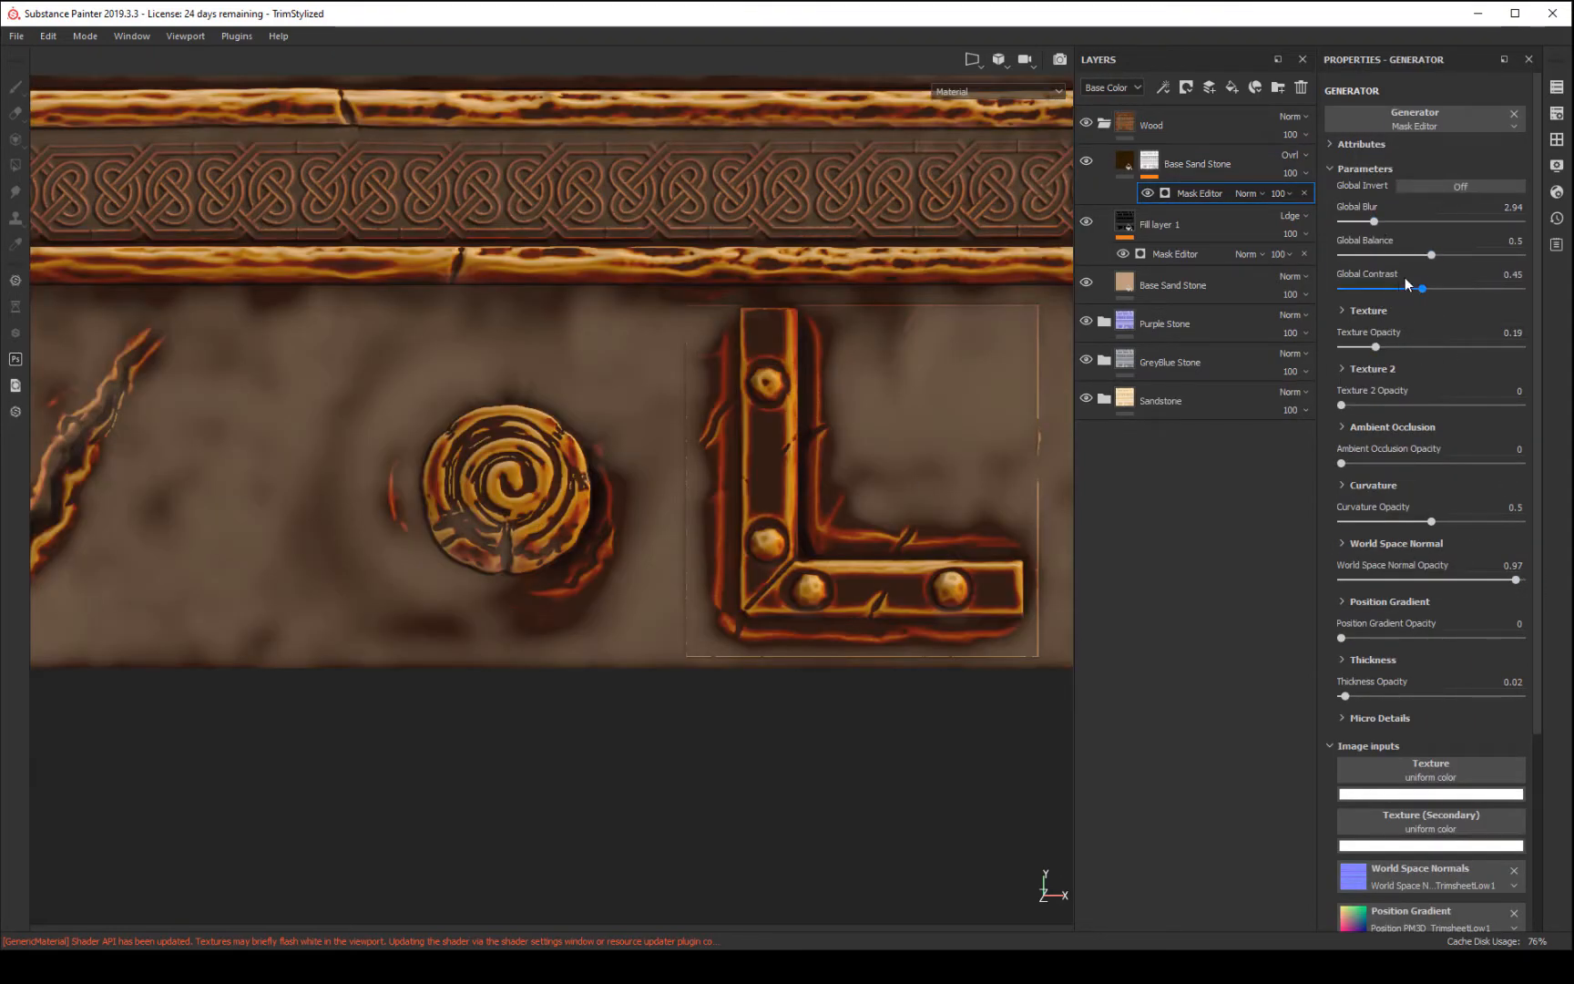
mouse_move(1423, 288)
mouse_down()
mouse_move(1365, 289)
mouse_move(1363, 258)
mouse_move(1383, 262)
mouse_up()
mouse_move(1211, 173)
mouse_down()
mouse_move(1205, 235)
mouse_move(1204, 150)
mouse_up()
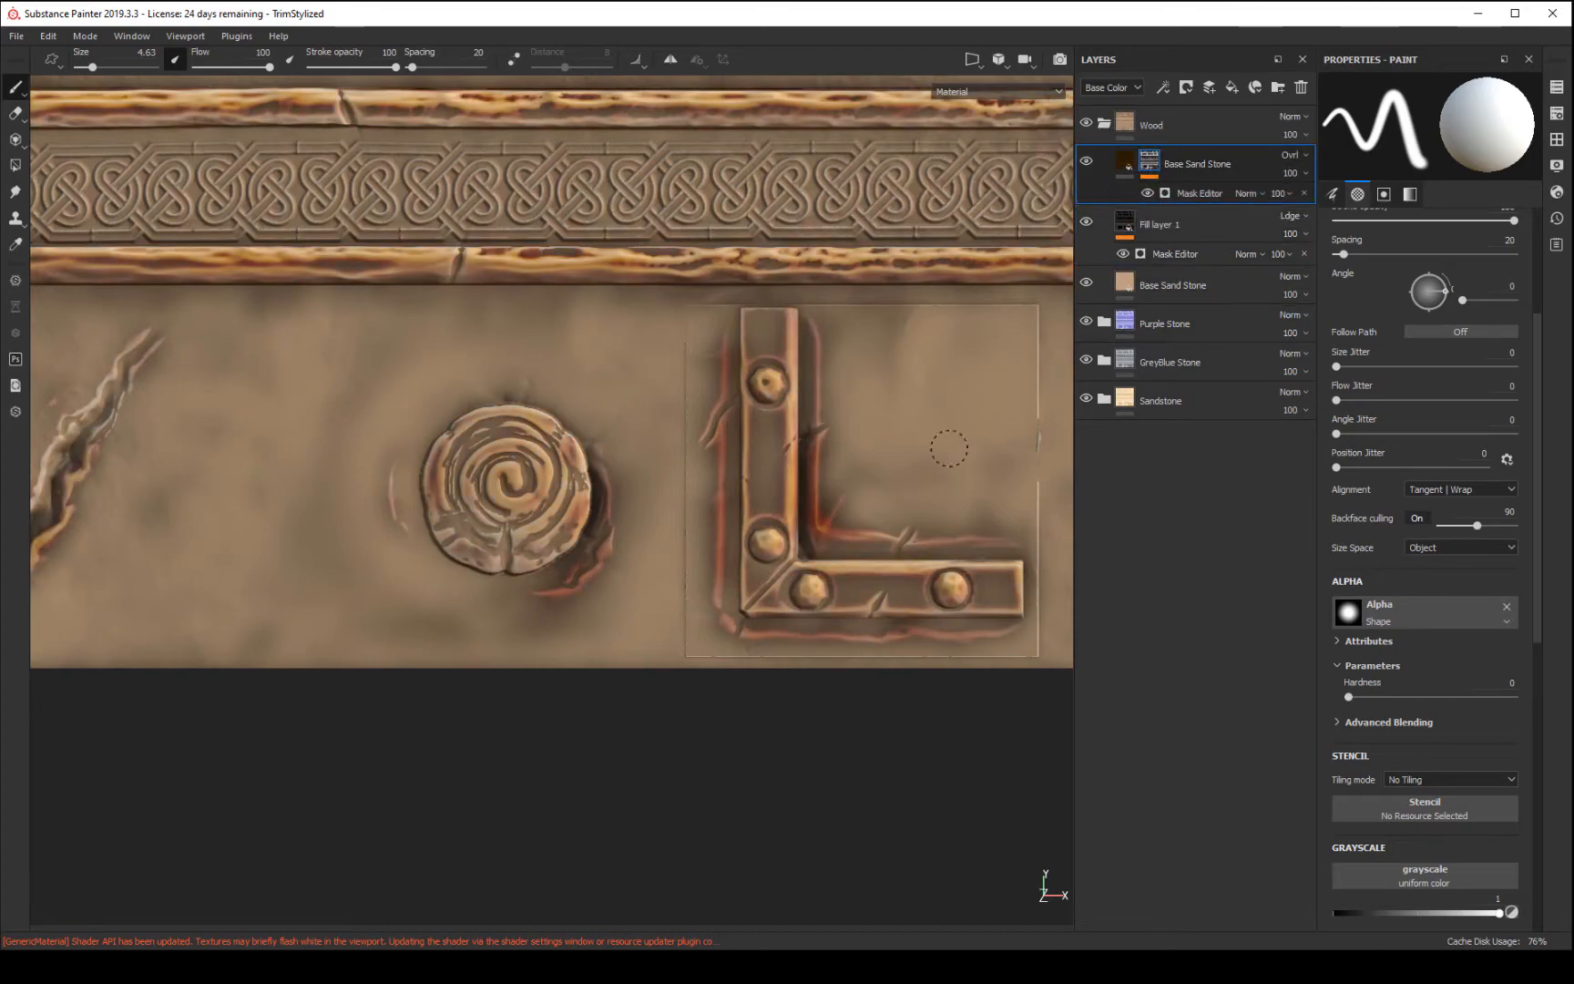
mouse_move(664, 767)
alt+mouse_down()
mouse_move(762, 717)
mouse_move(668, 702)
mouse_move(717, 784)
mouse_move(710, 745)
alt+mouse_up()
mouse_move(836, 752)
alt+mouse_down()
mouse_move(815, 752)
mouse_move(816, 770)
alt+mouse_up()
key(f)
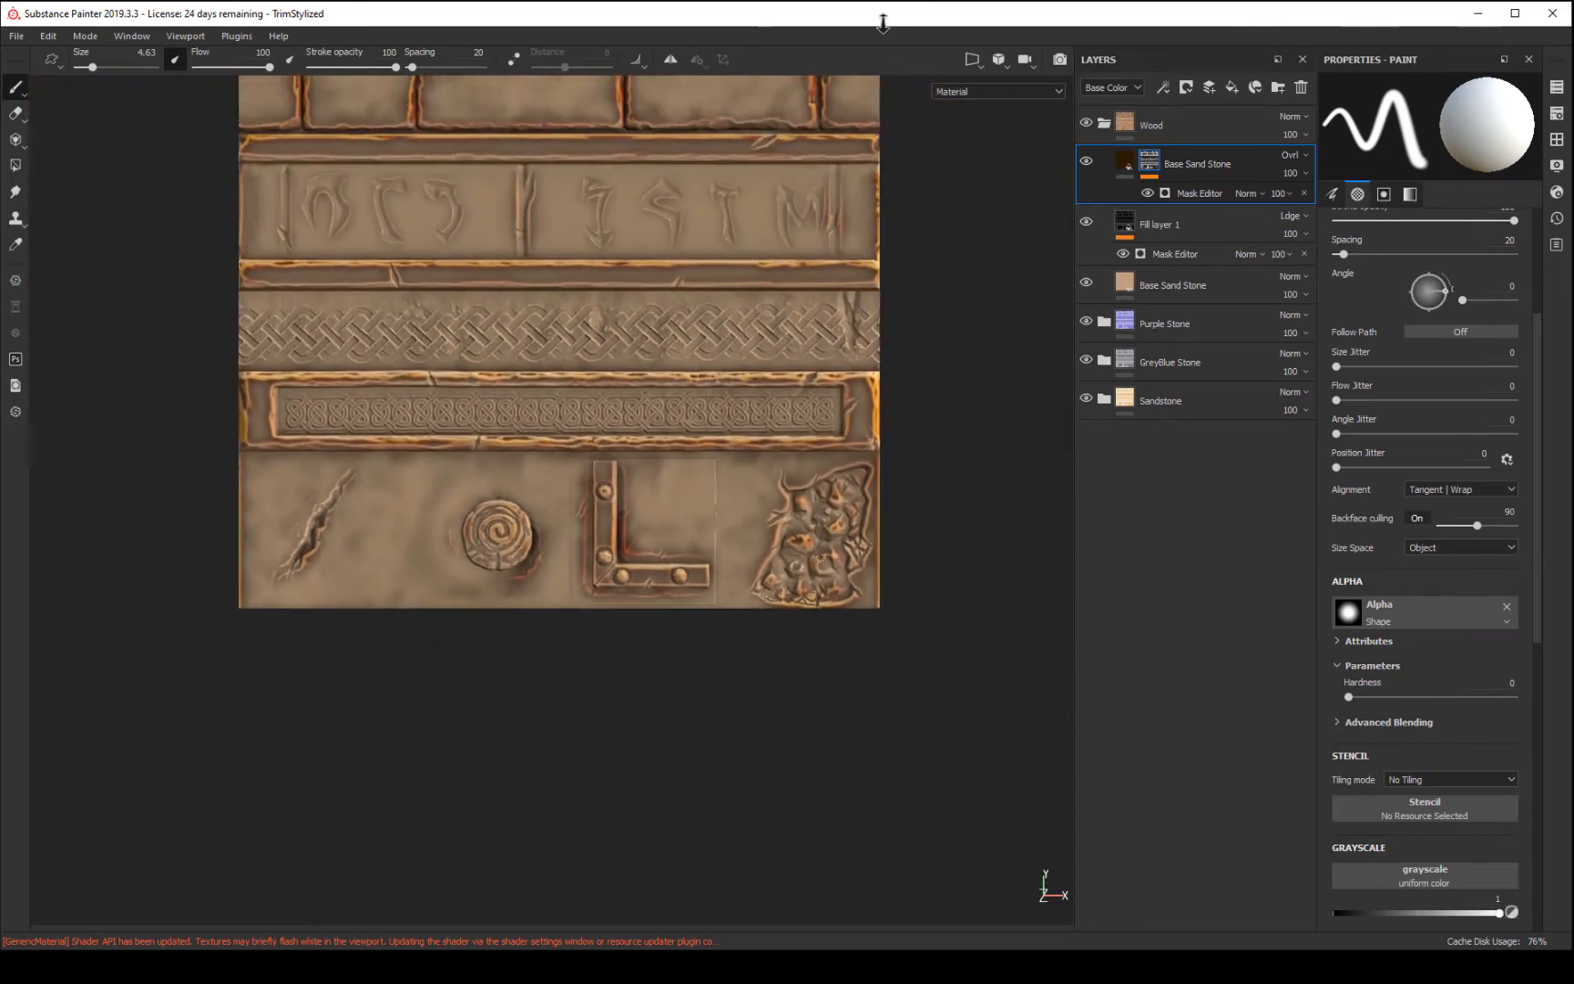
alt+middle_drag(920, 308, 976, 392)
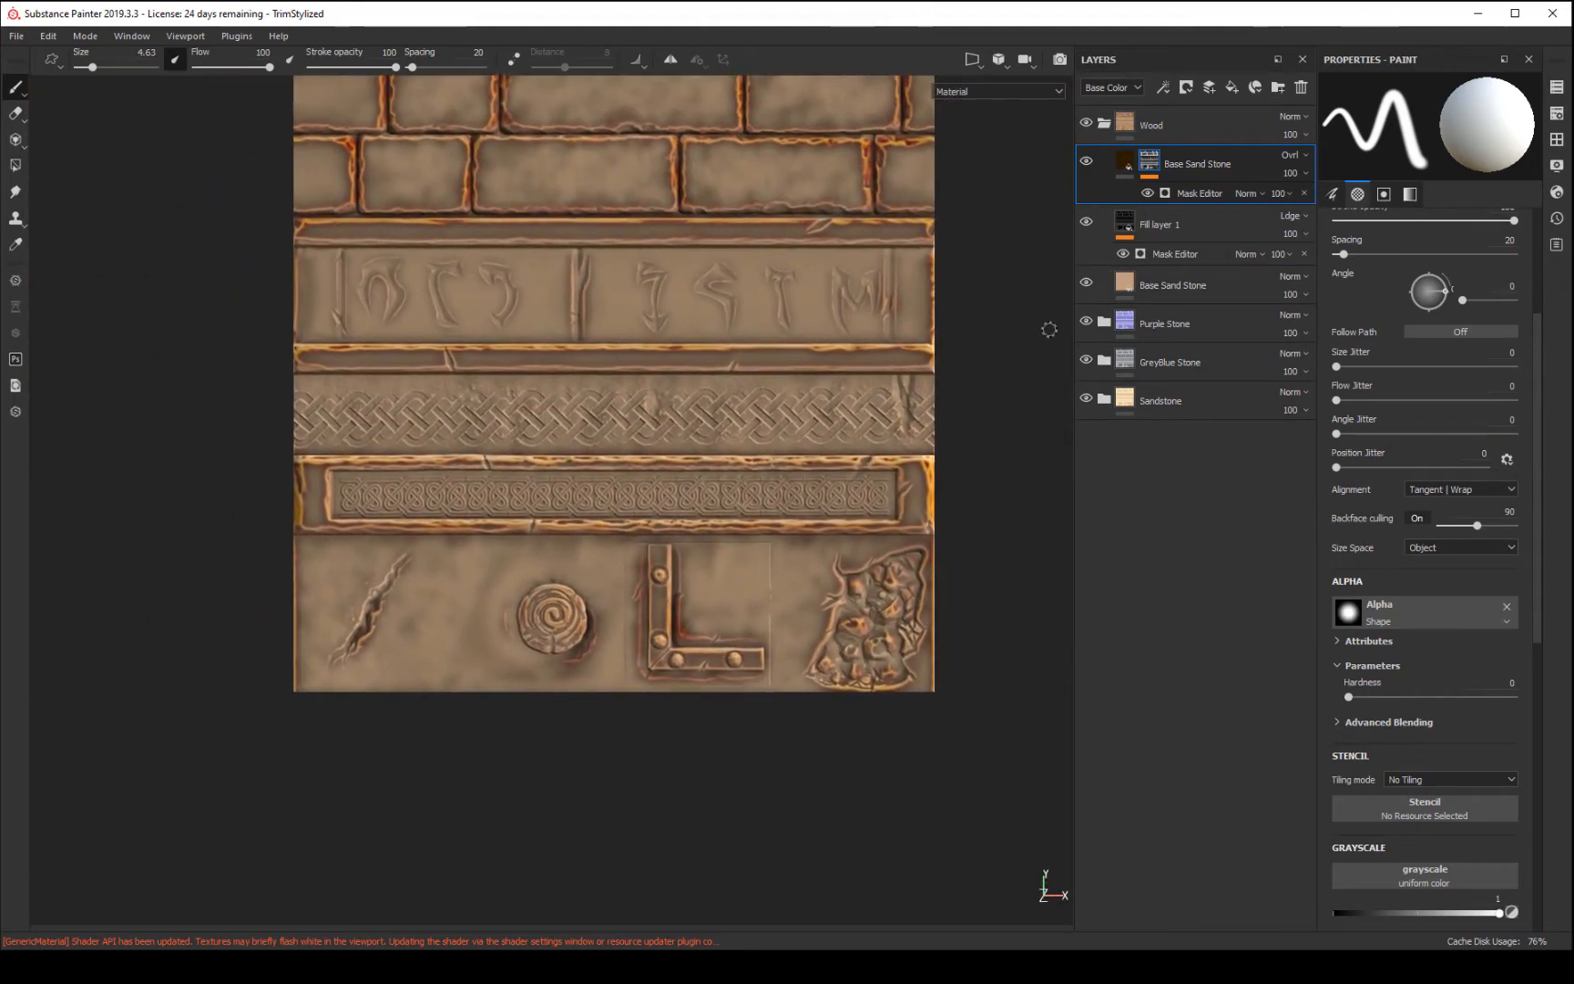
alt+right_drag(1017, 619, 1032, 466)
mouse_move(1022, 320)
alt+middle_down()
mouse_move(1006, 409)
mouse_move(1009, 379)
alt+middle_up()
- Collapse the Wood folder and add a color selection mask to the GreyBlue Stone folder, using the mesh color map as ID mask
click(1104, 124)
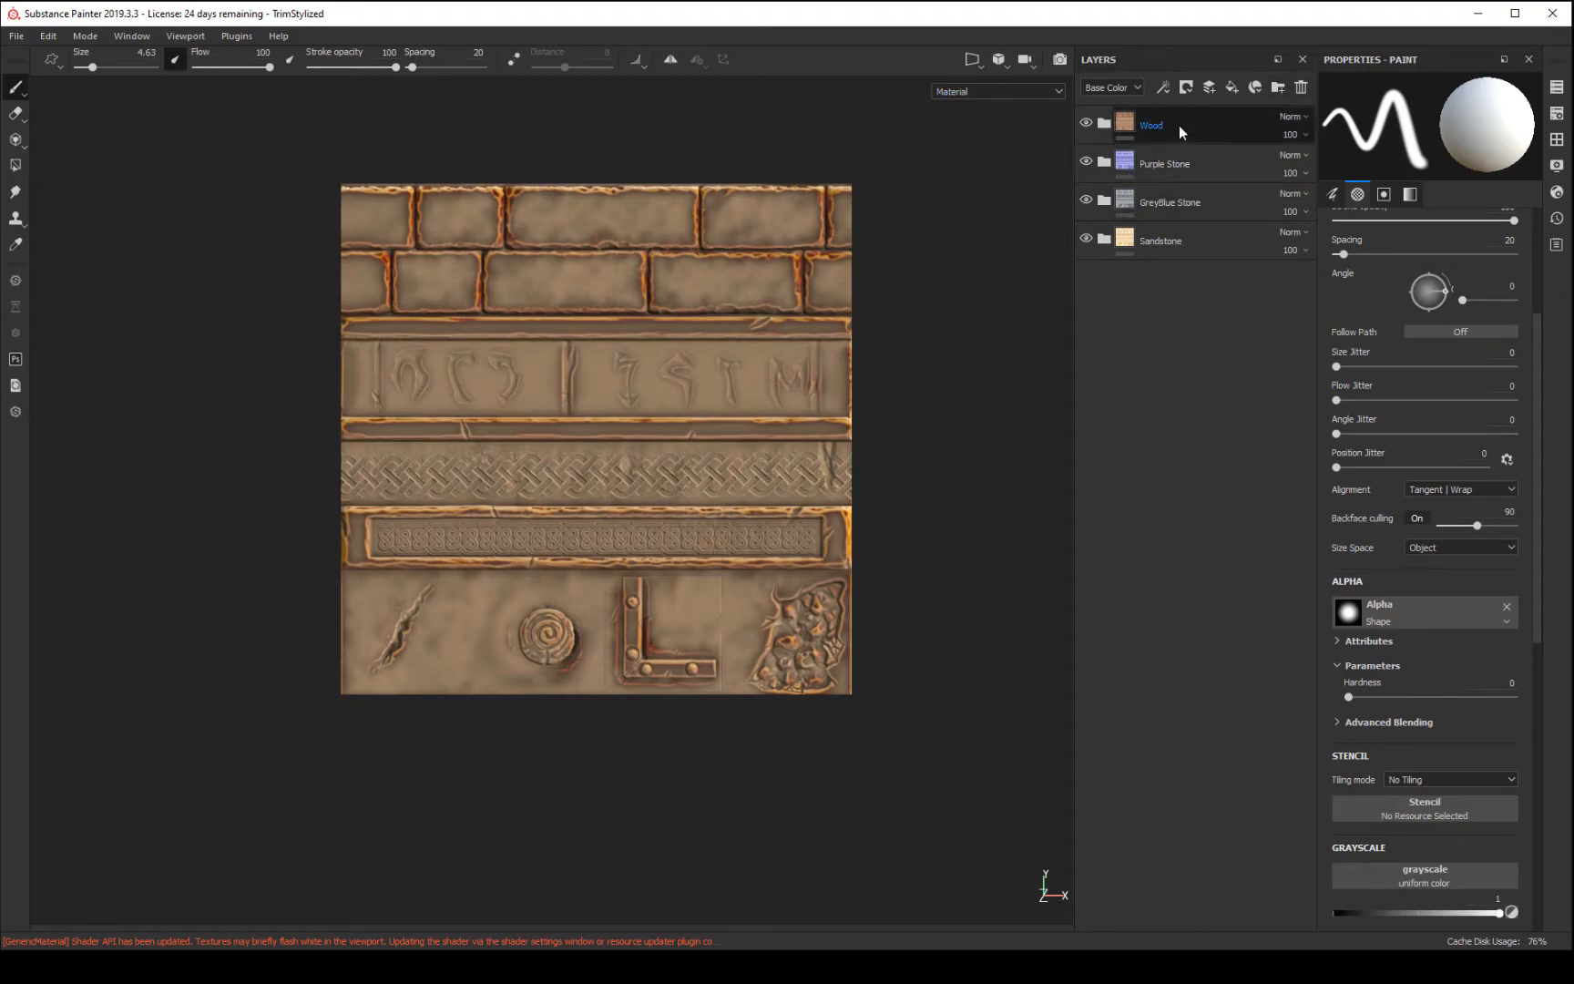
click(1117, 121)
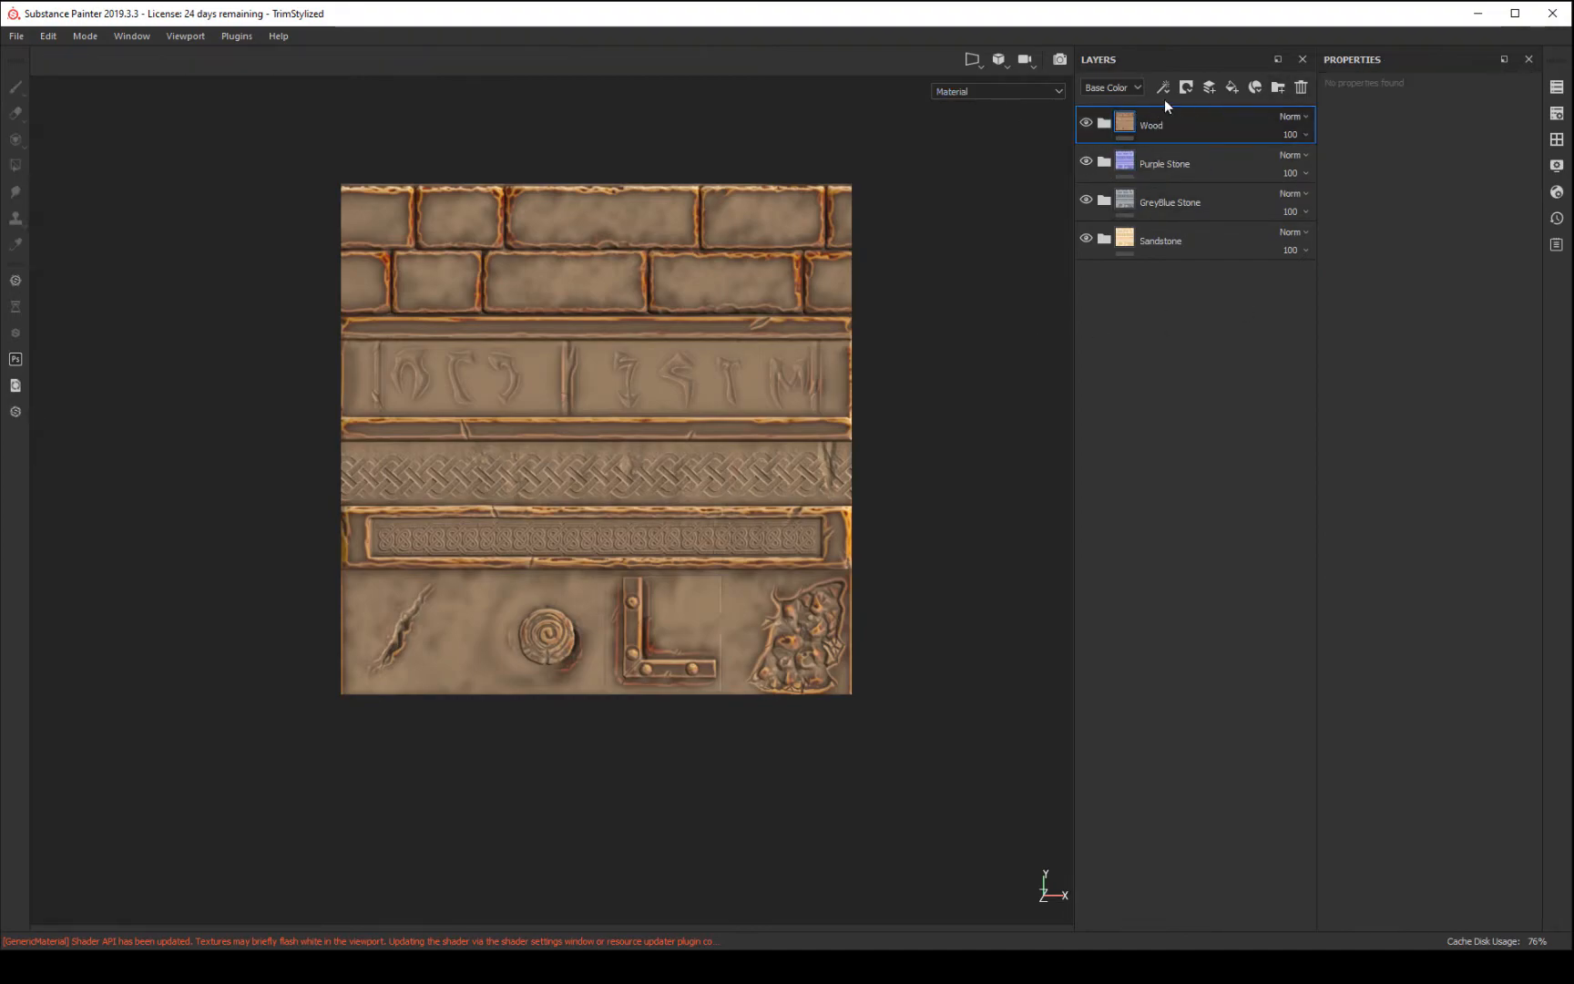
click(1127, 206)
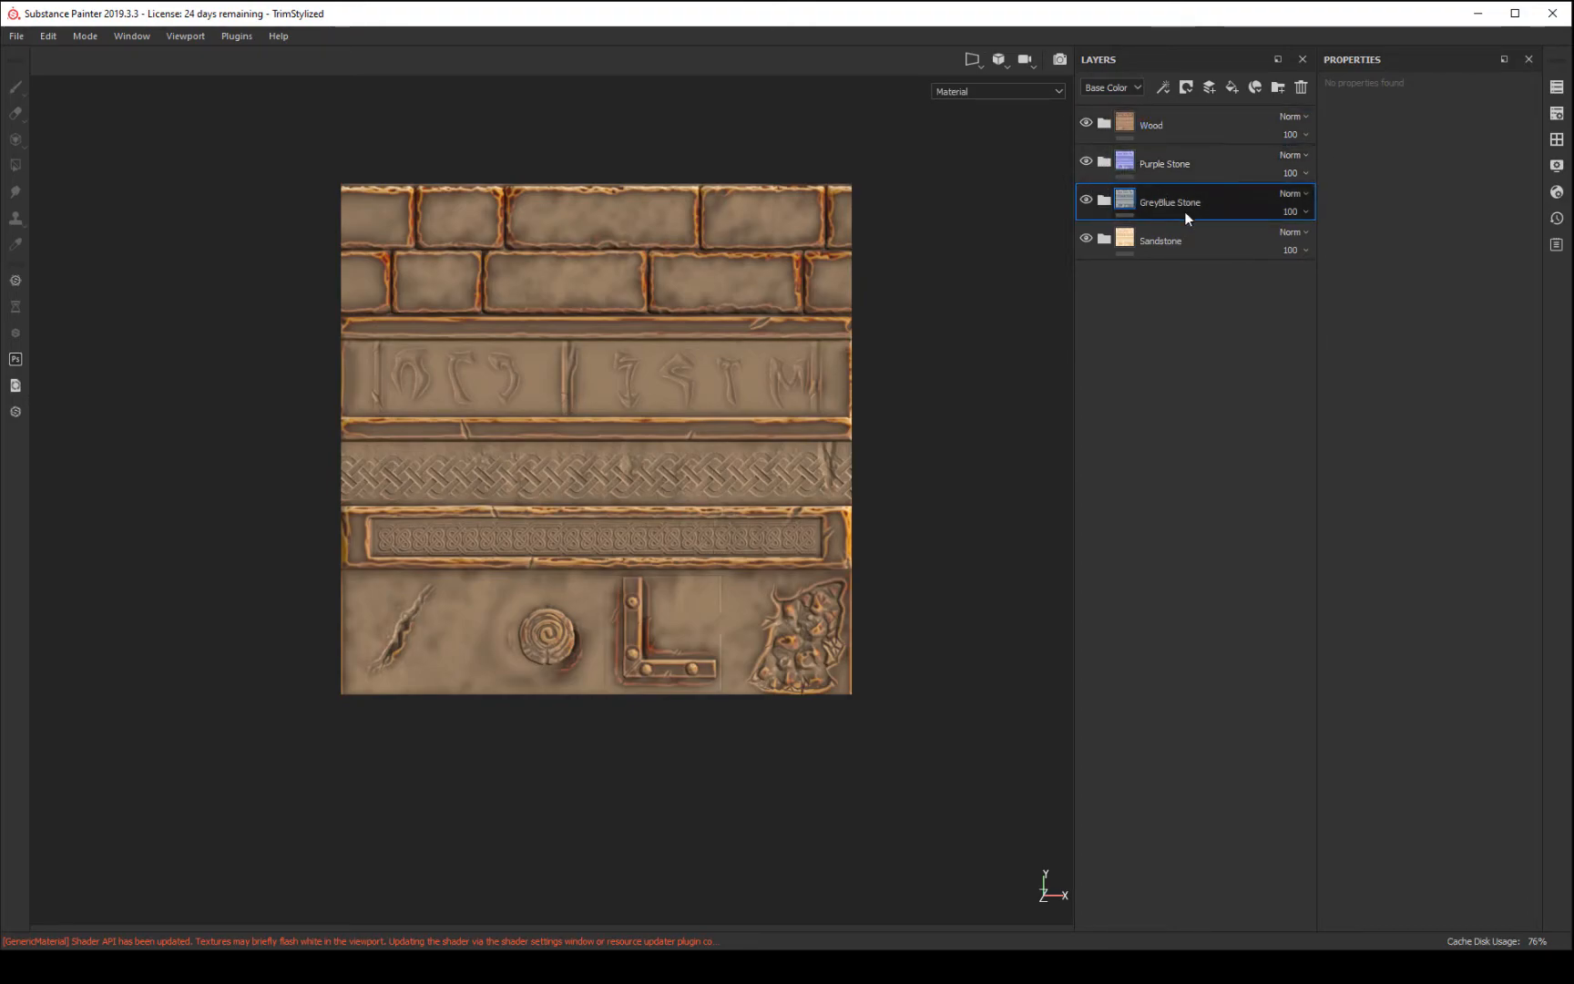
click(1185, 87)
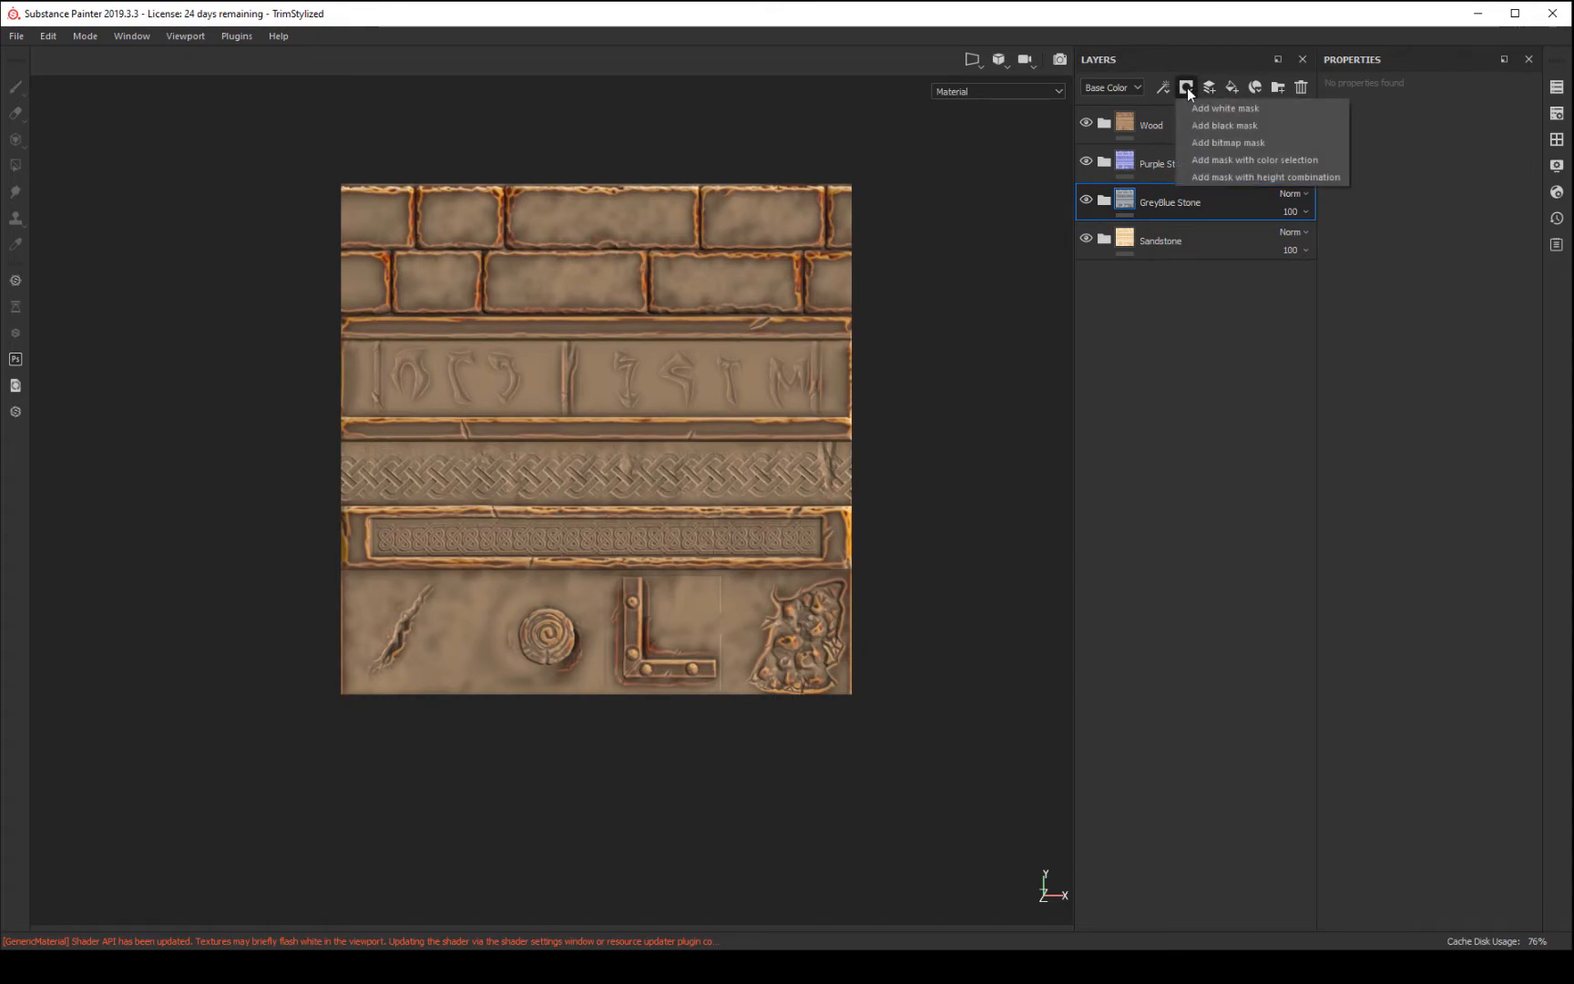
click(1208, 160)
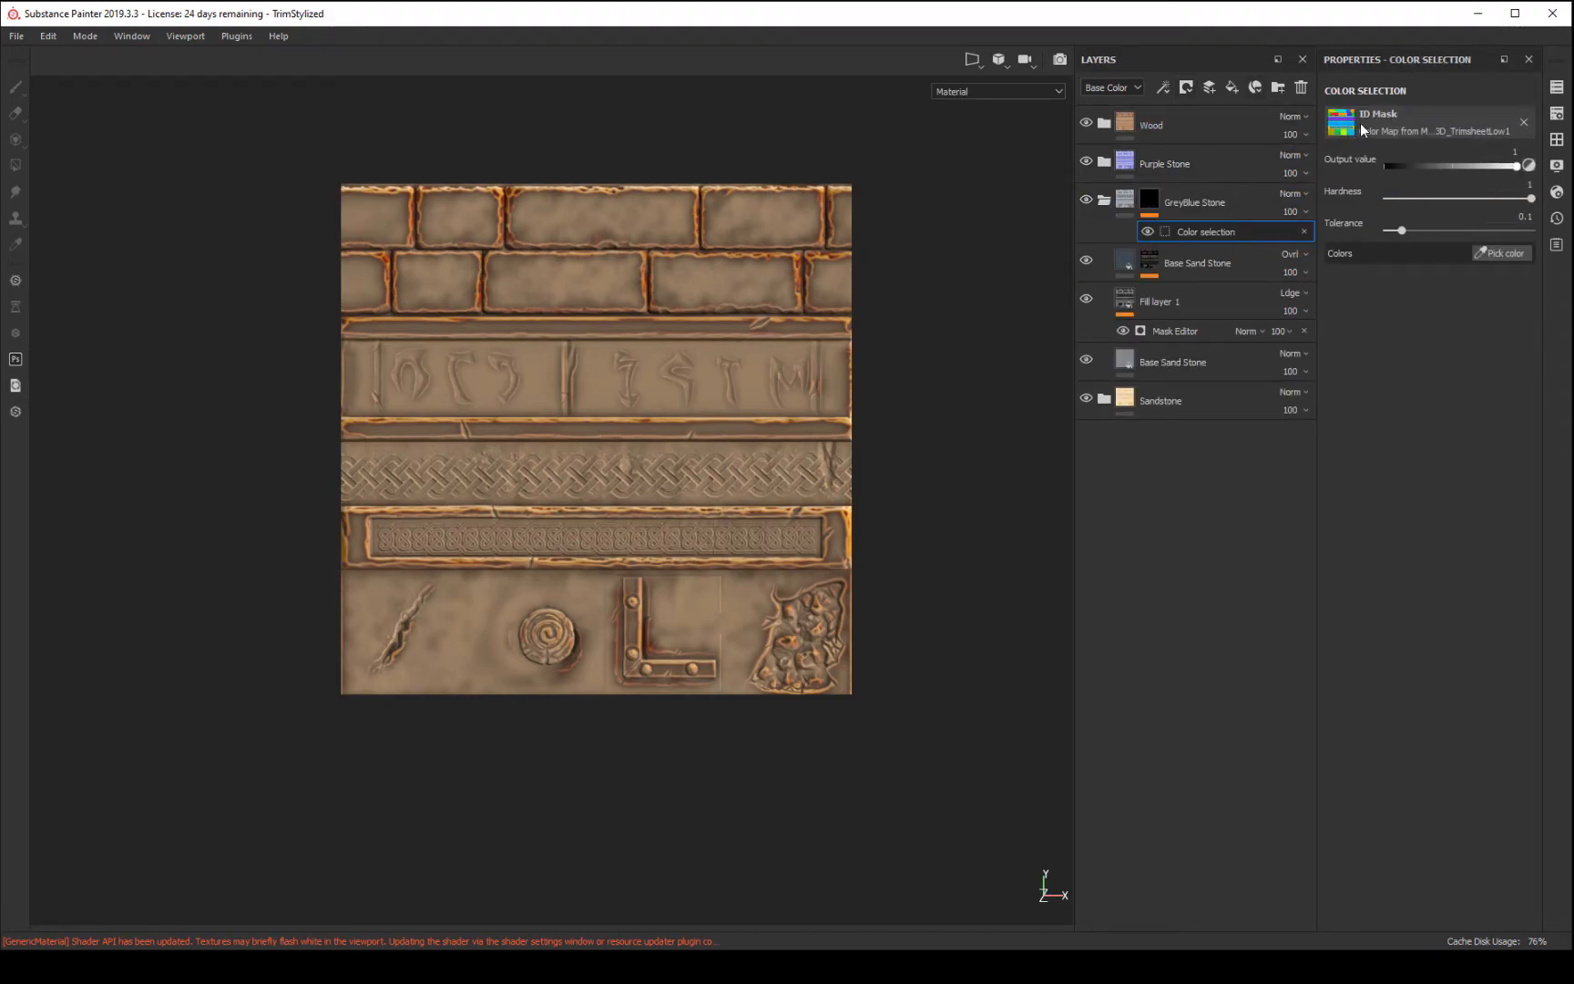
click(1342, 124)
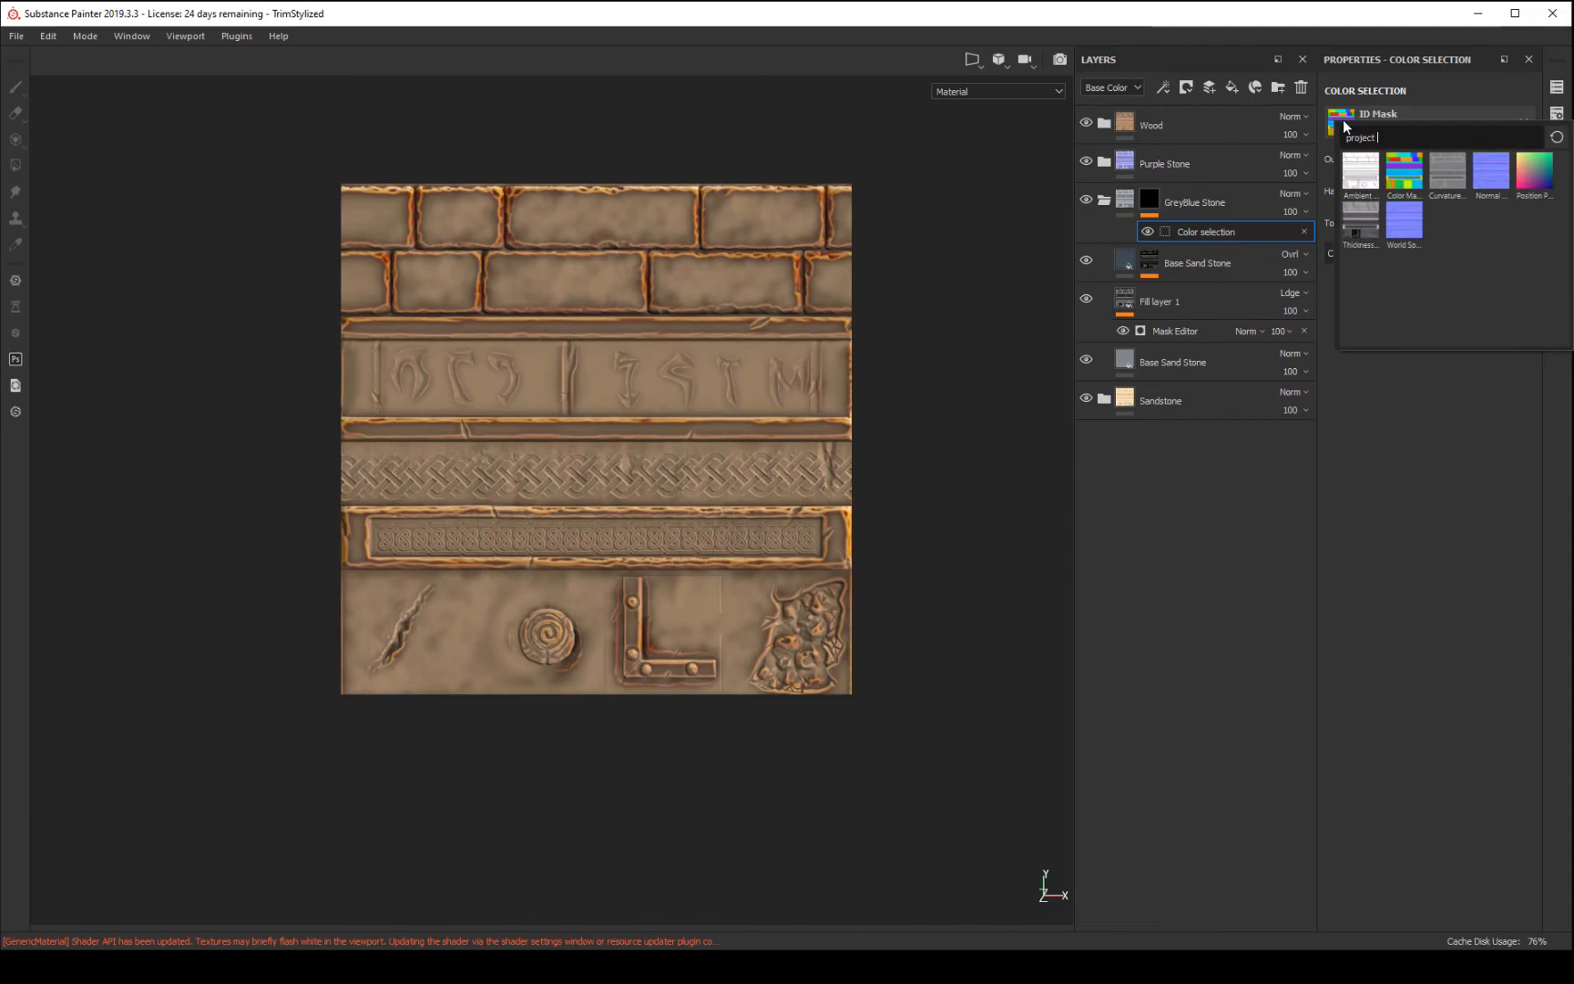
click(1415, 183)
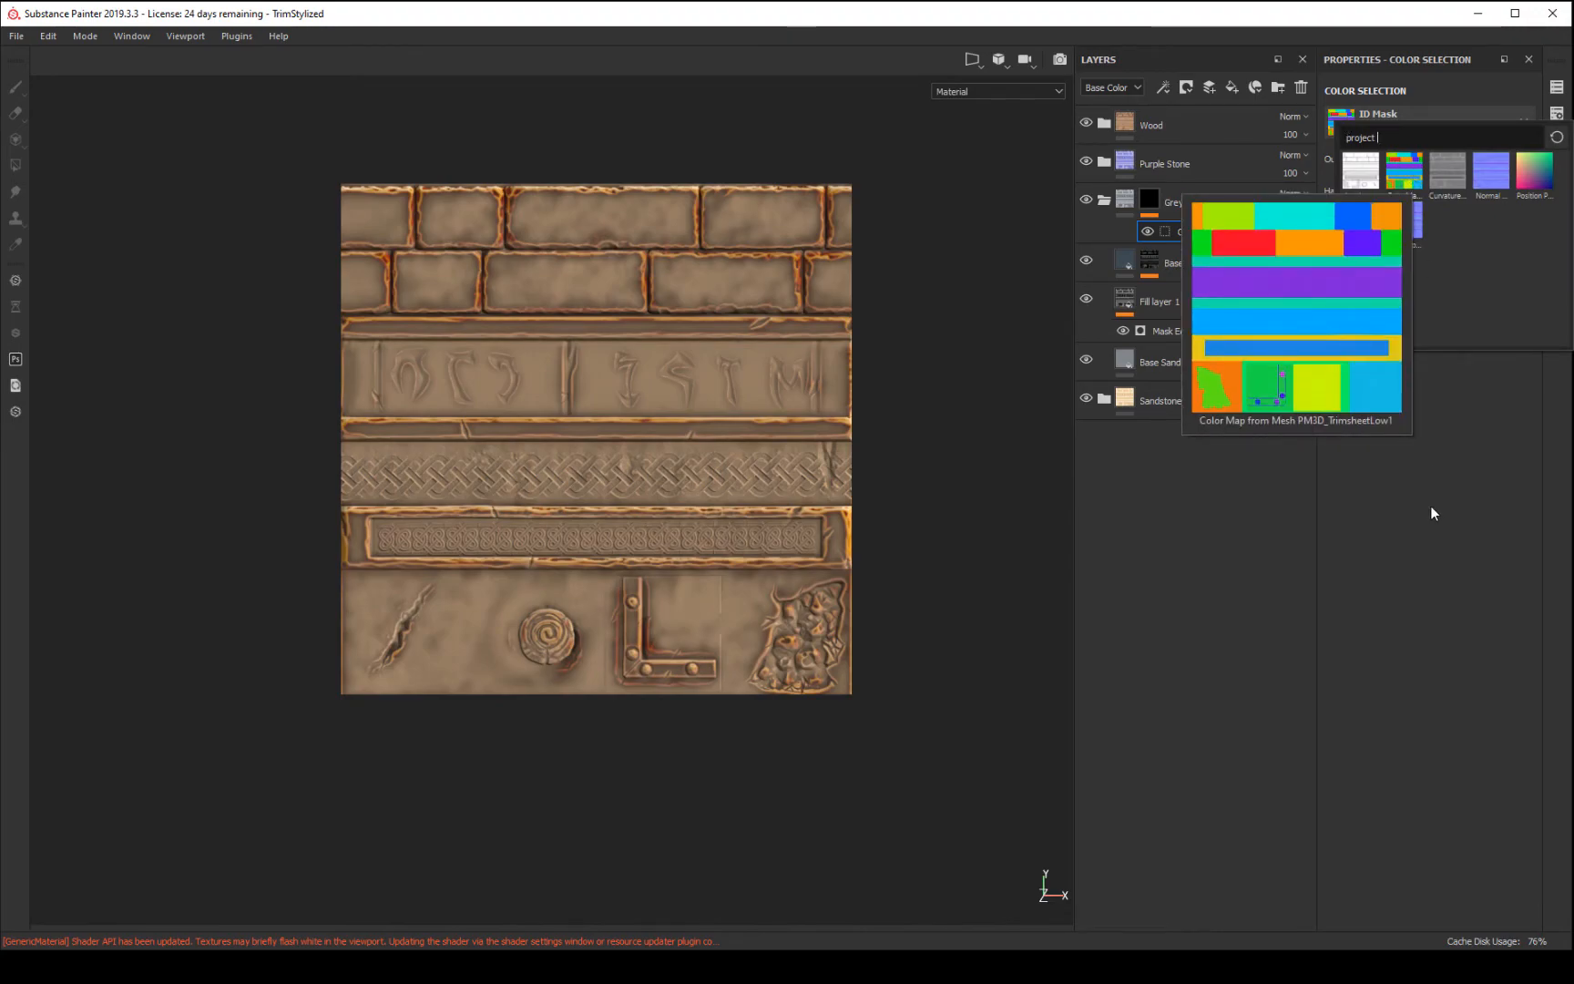
- Pick the bright blue ID color of the wide knotwork band for the GreyBlue Stone mask and hide the Wood and Purple Stone folders
click(1502, 254)
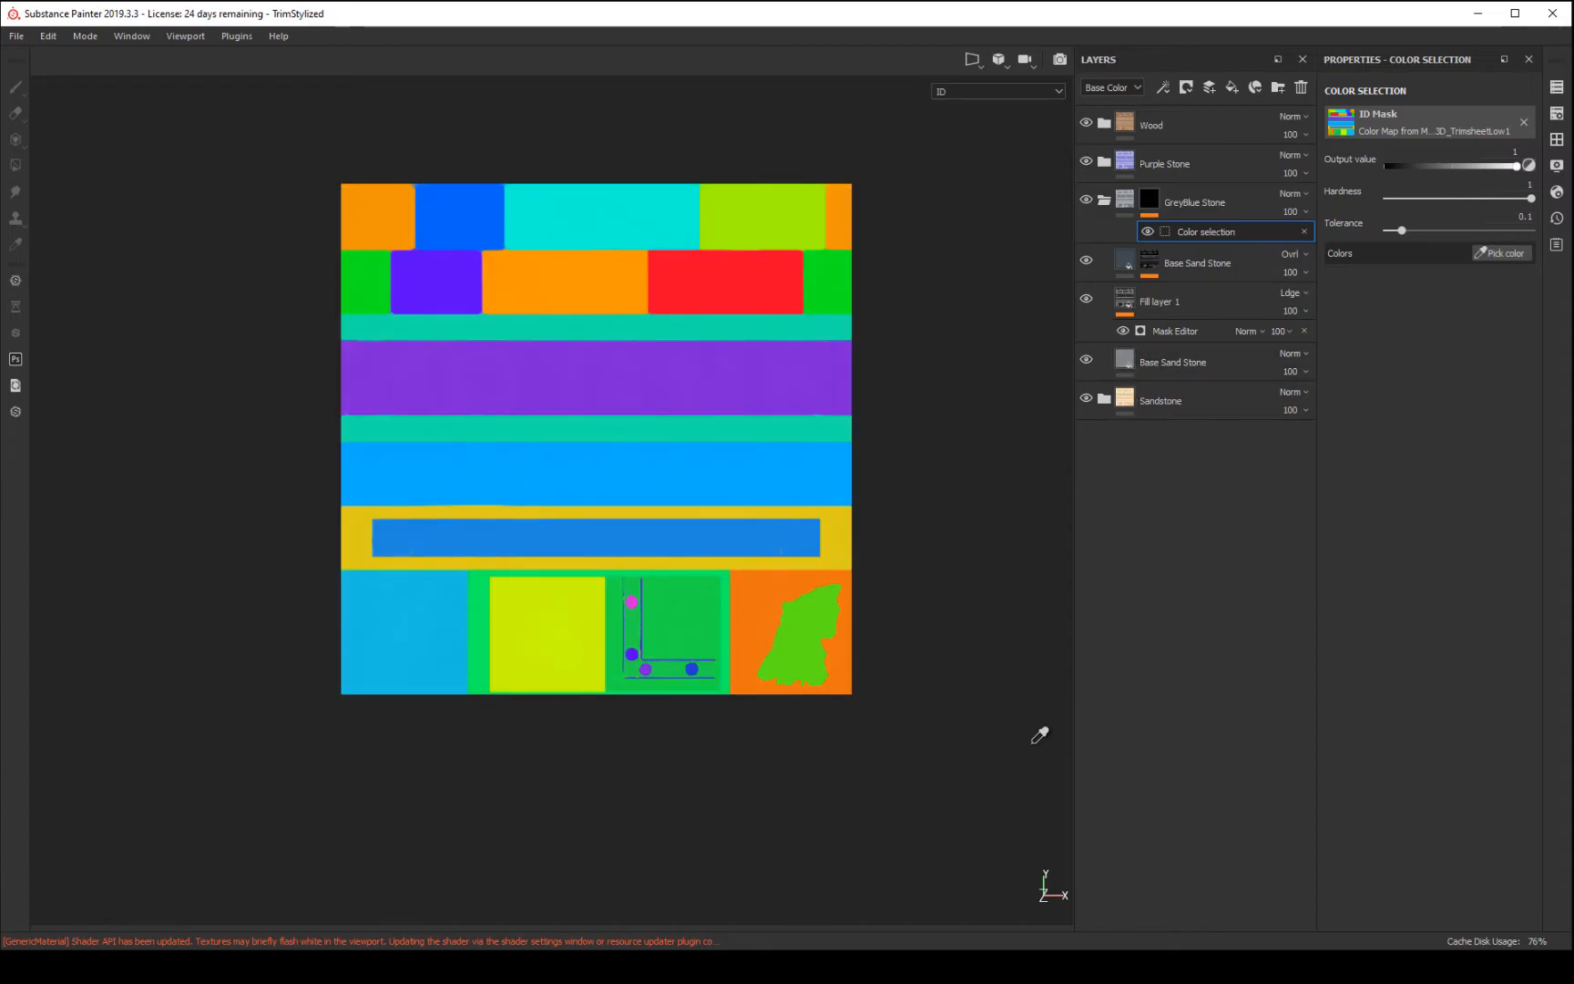
click(819, 458)
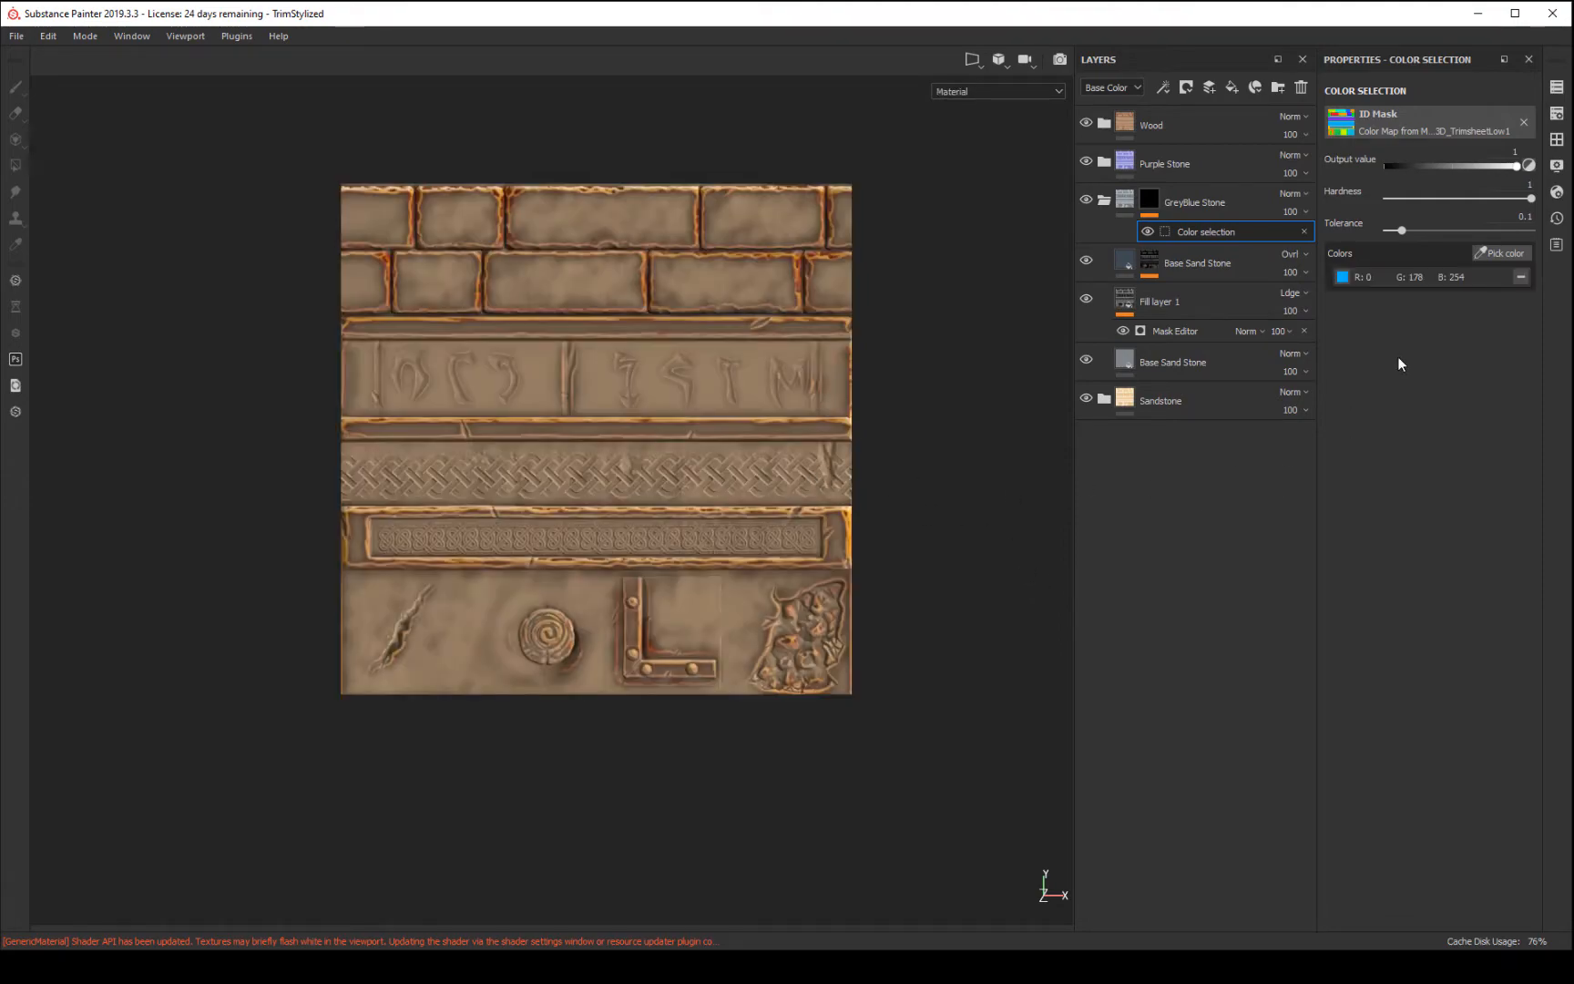
click(1086, 122)
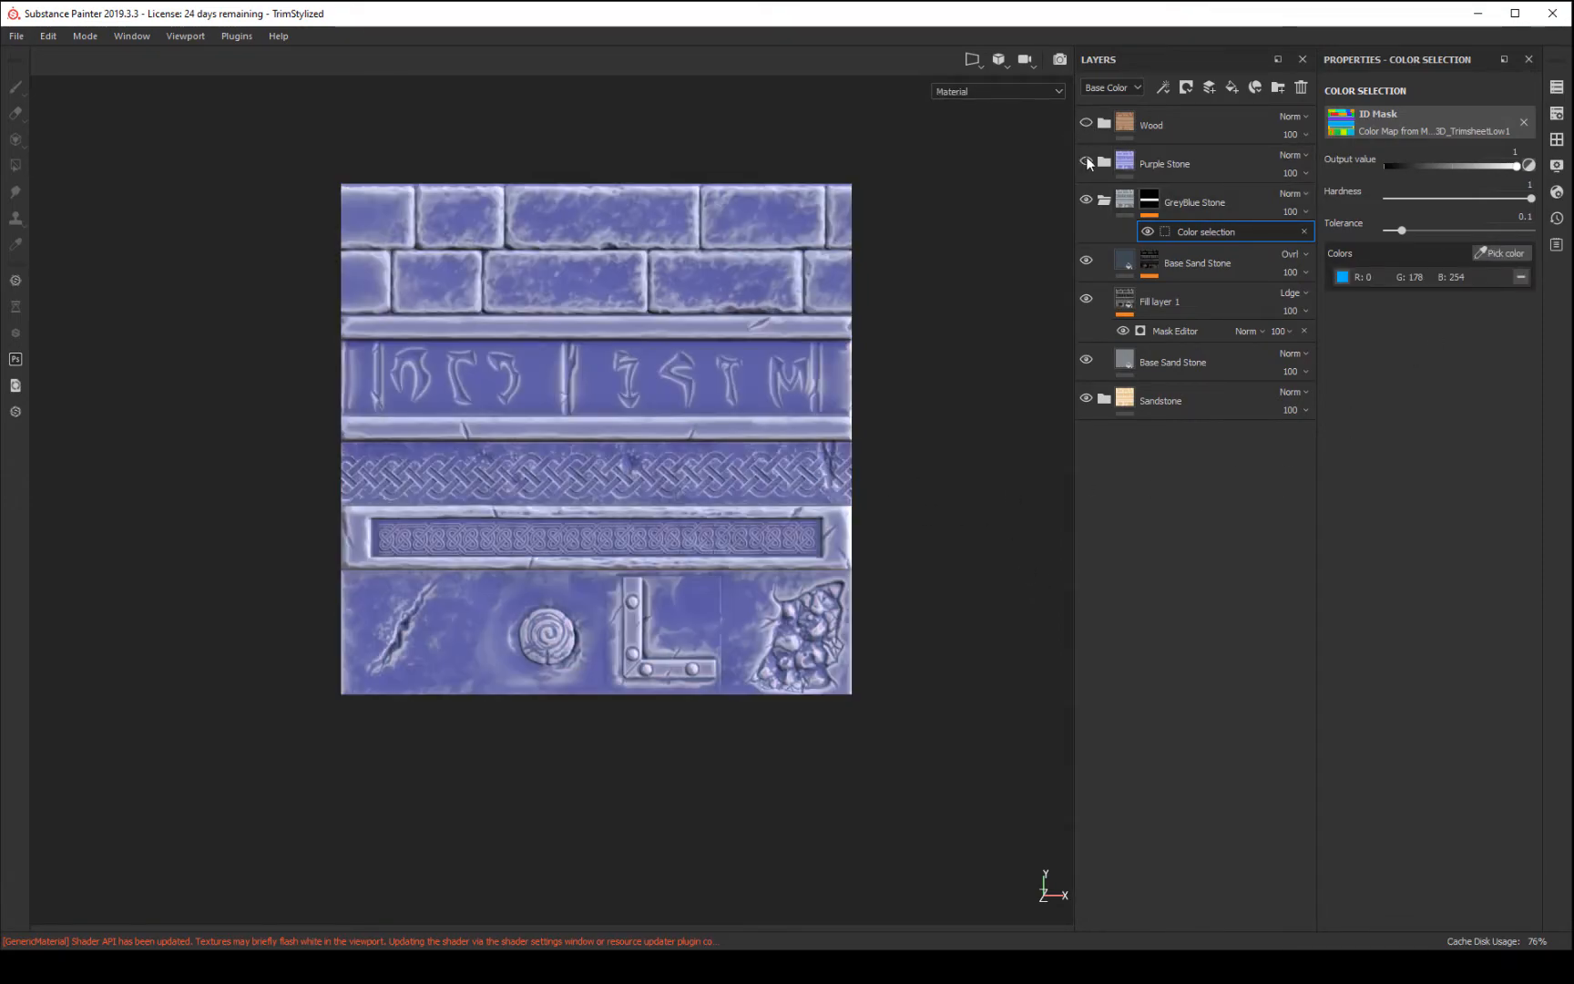
click(1086, 160)
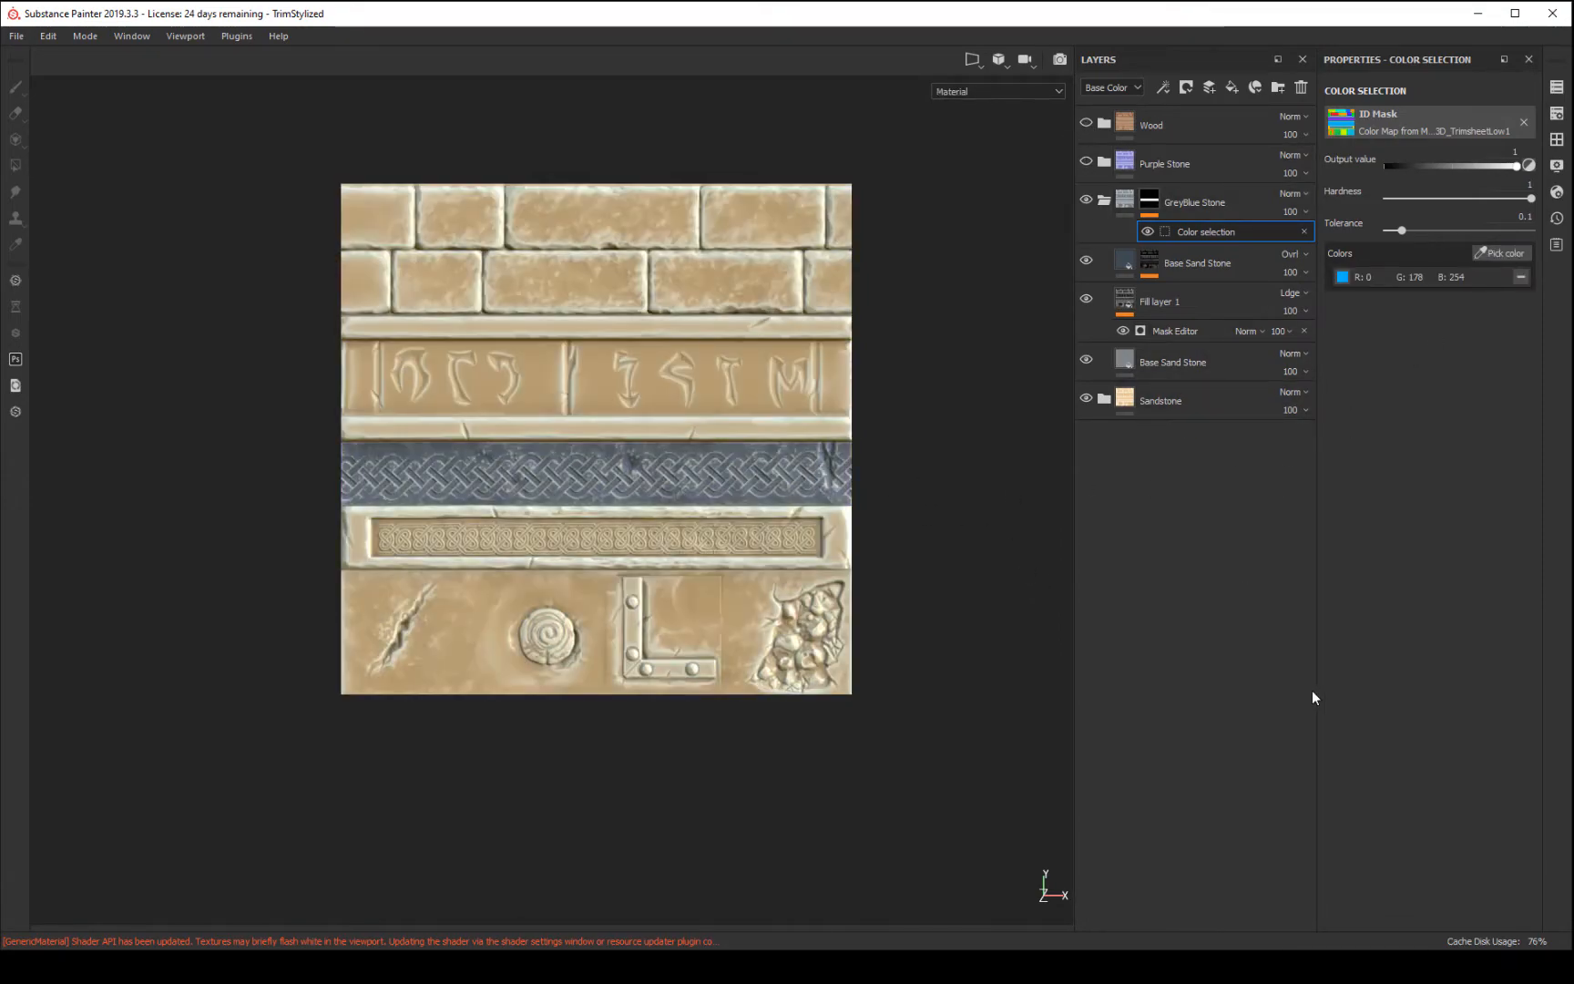
- Add the green, red, orange and violet ID colors of the lower brick row to the GreyBlue Stone folder's color selection
click(1519, 254)
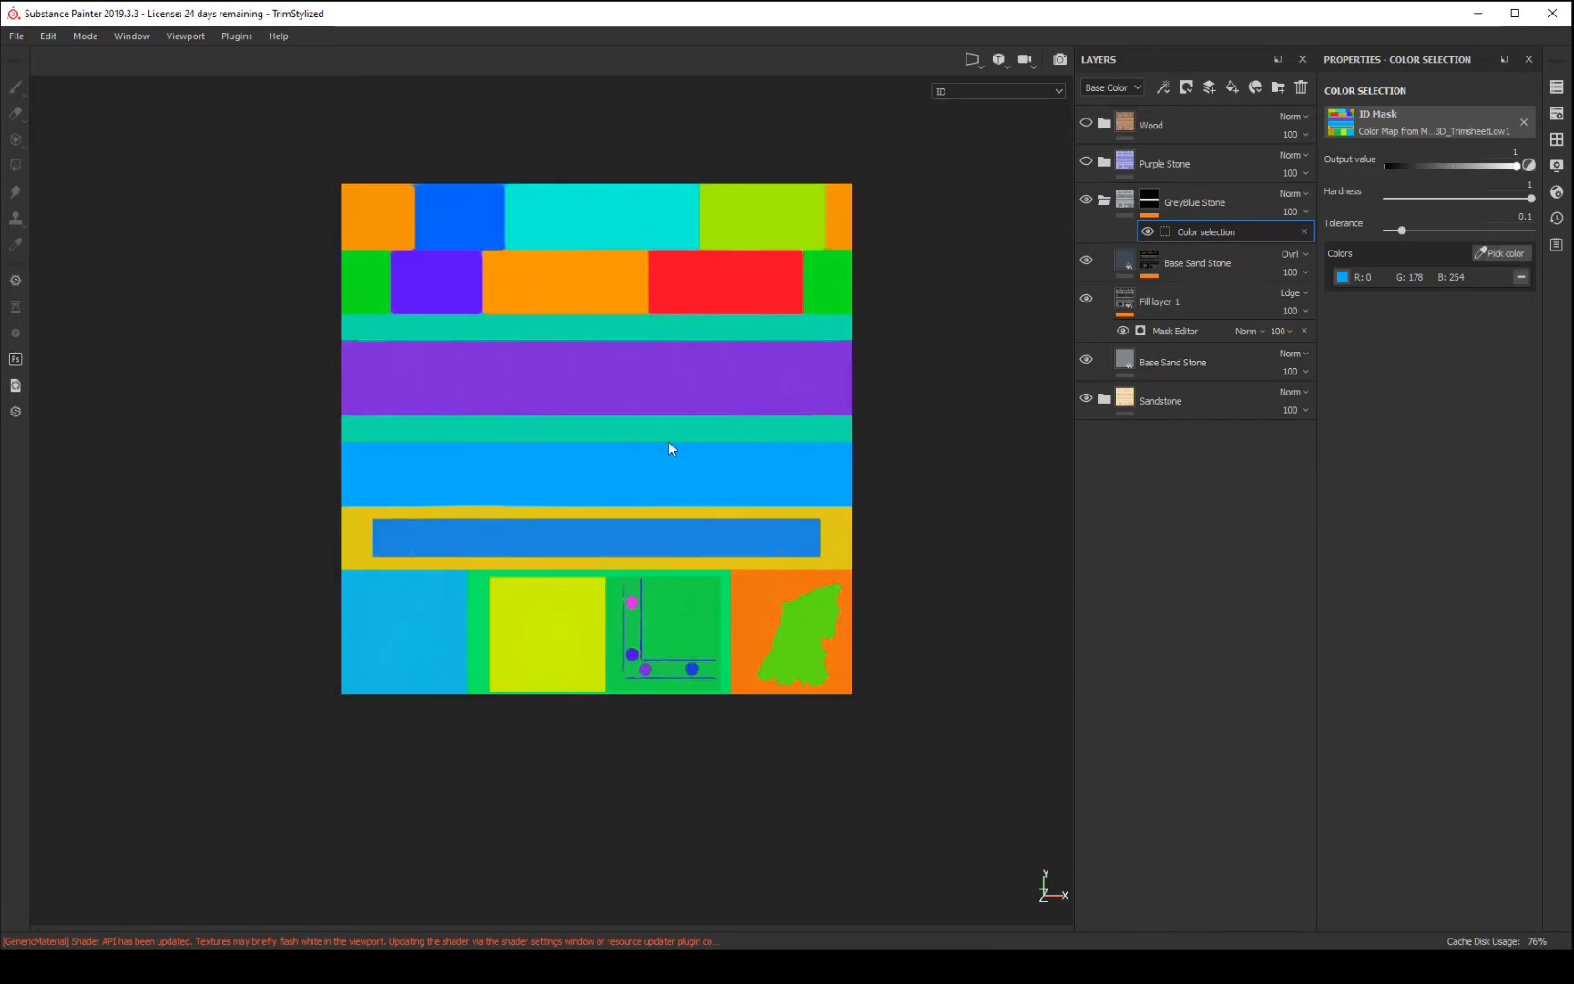
click(820, 285)
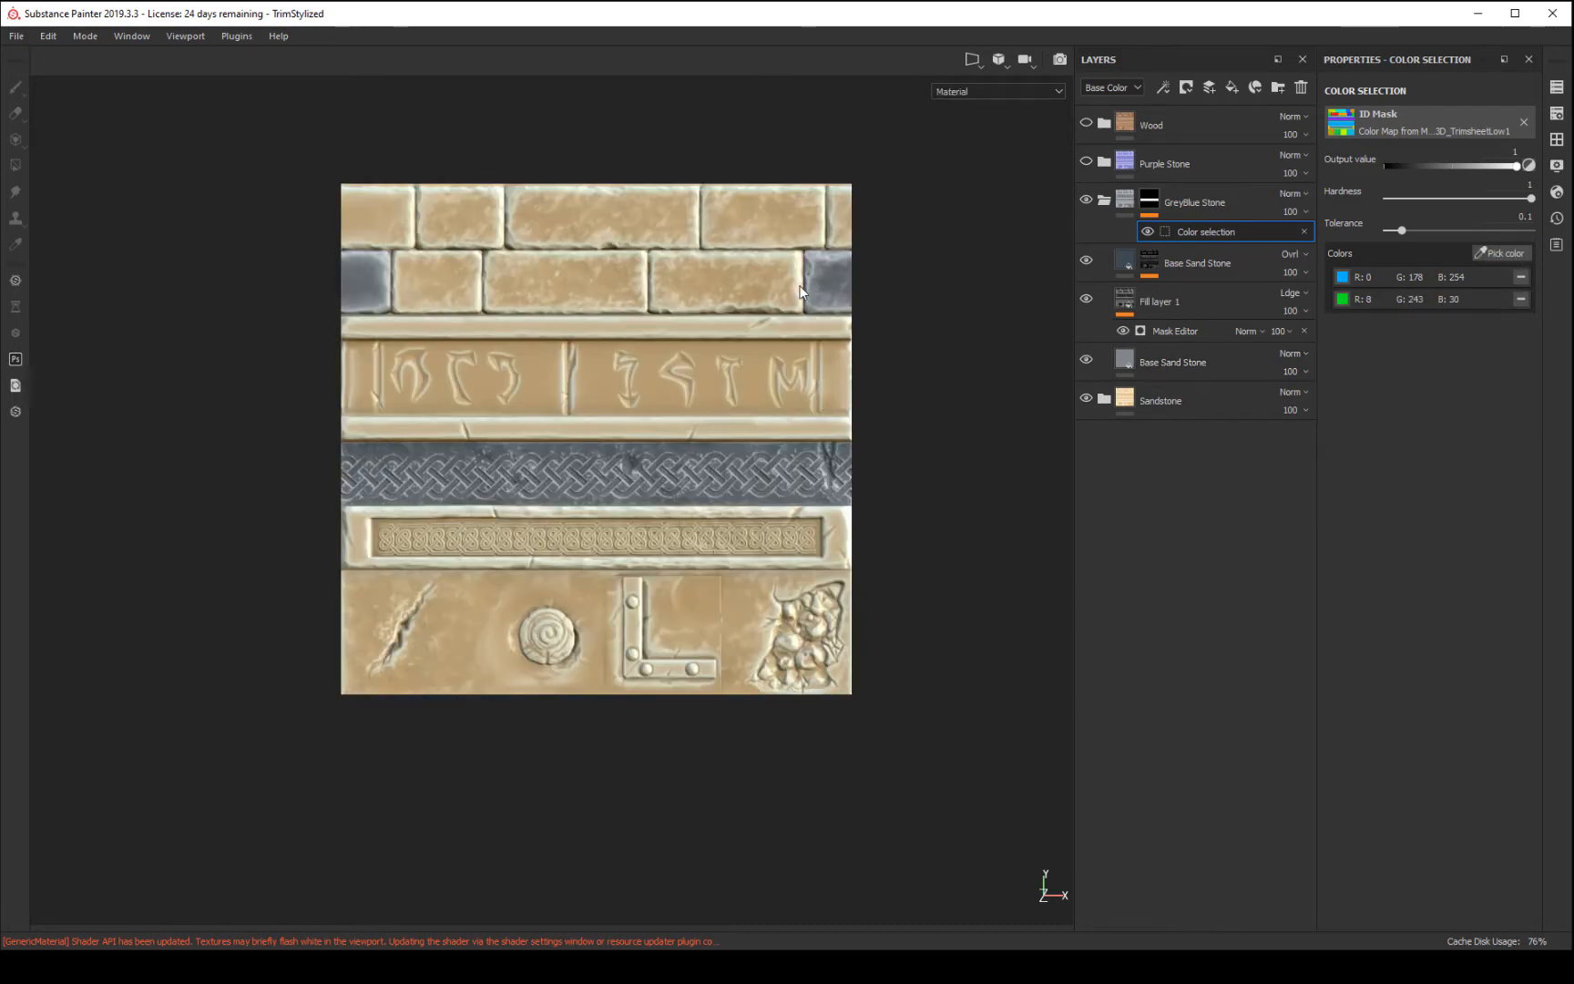
click(1505, 254)
click(755, 288)
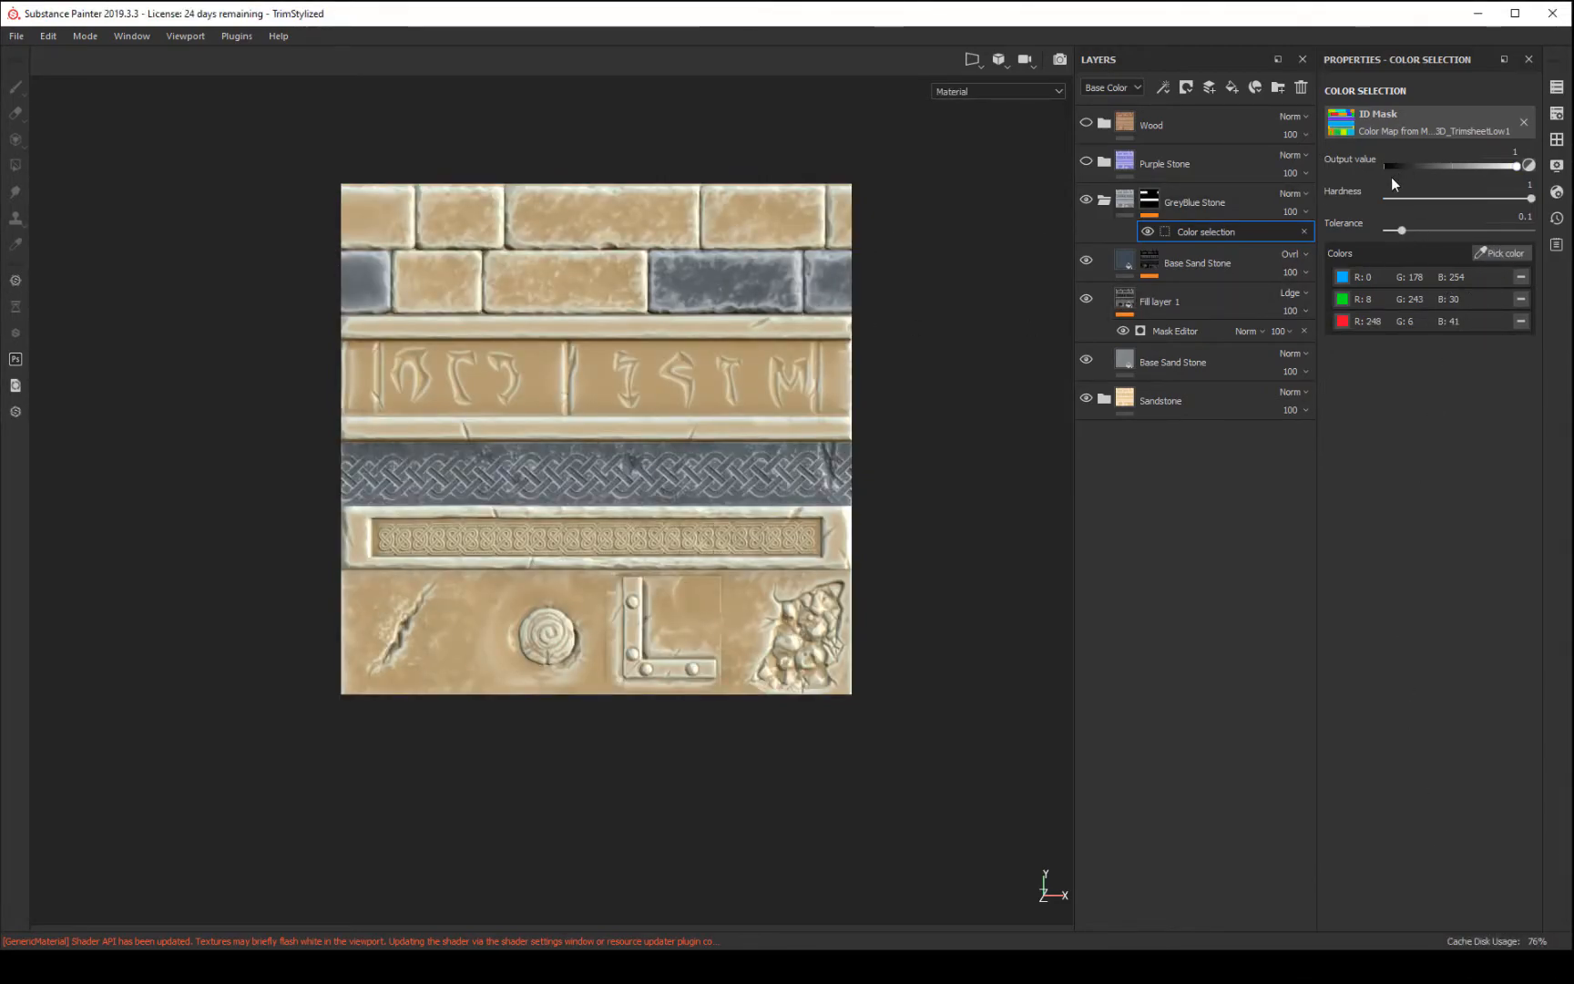
click(1496, 256)
click(512, 277)
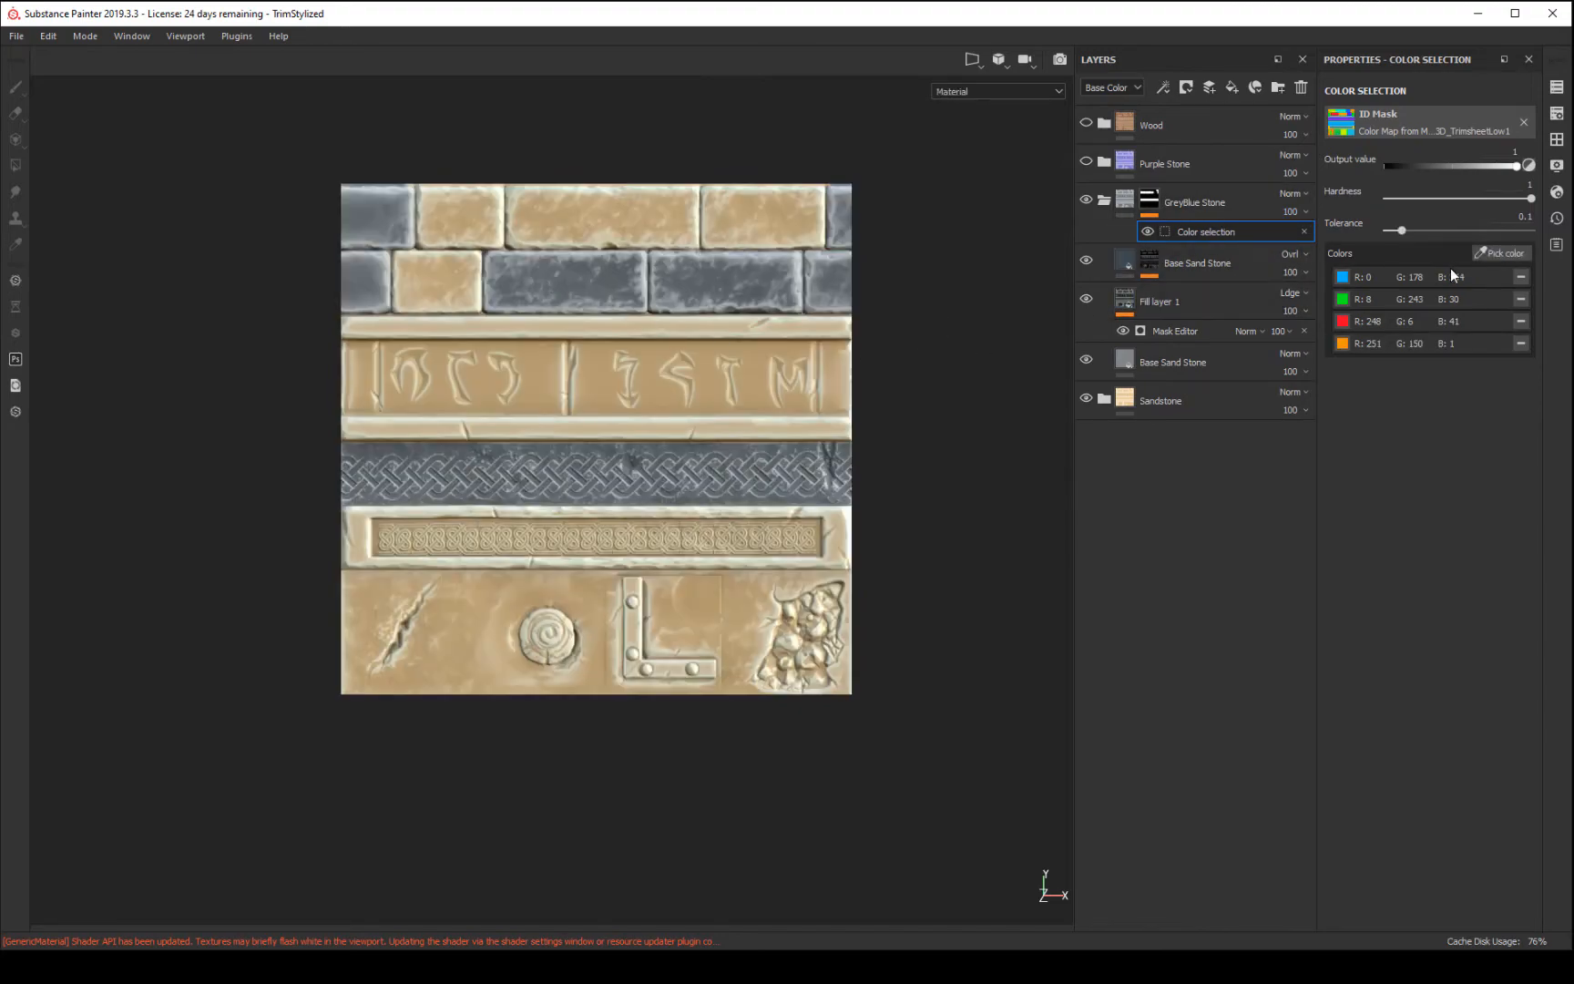
click(1511, 254)
click(456, 298)
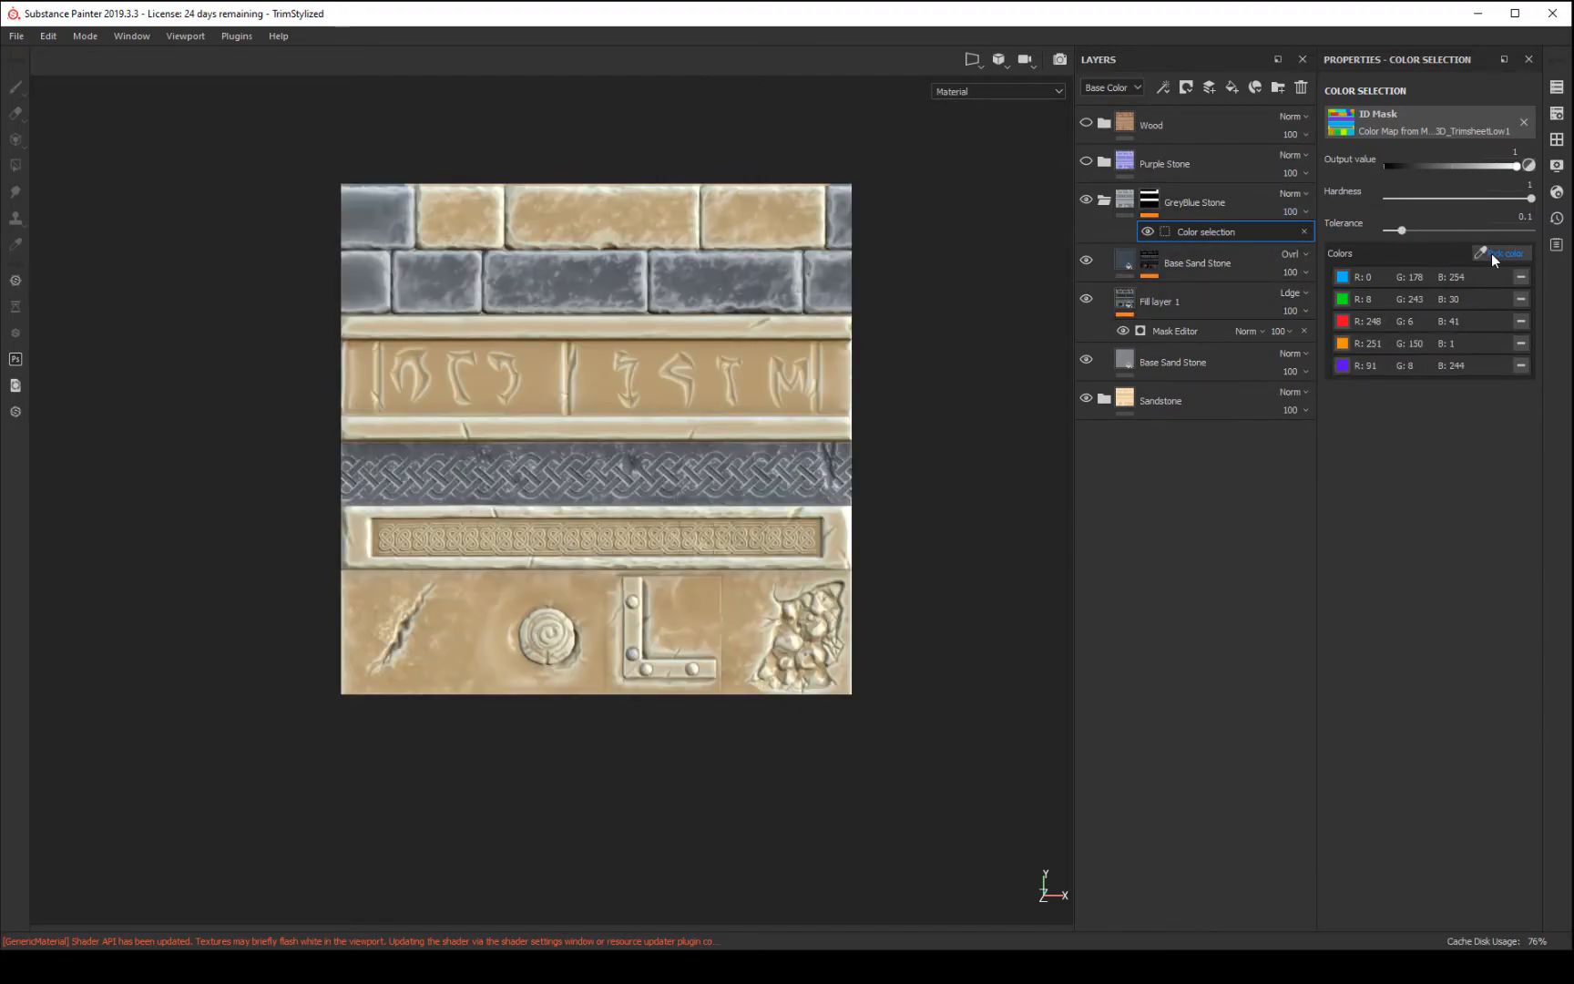
- Add the green of the lower brick row's left end and the lime and orange of the upper row's right end to the GreyBlue Stone color selection
click(1492, 253)
click(377, 286)
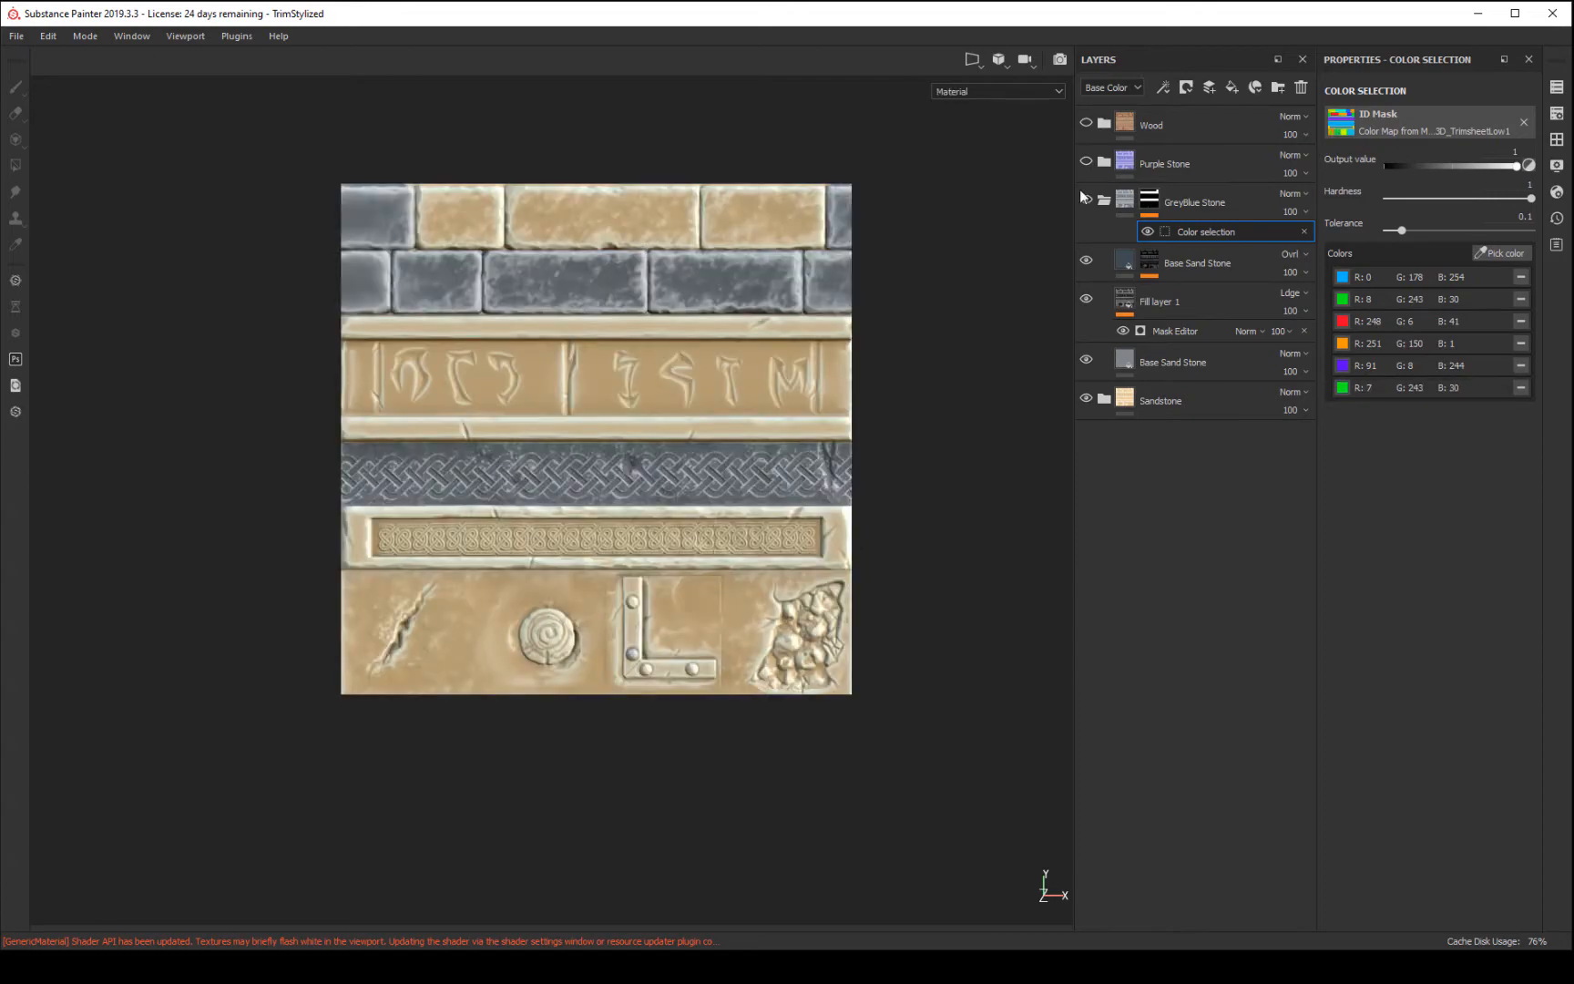
click(1494, 254)
click(777, 229)
click(1499, 256)
click(840, 226)
- Add the cyan, blue and remaining orange ID colors of the upper brick row to the GreyBlue Stone color selection and collapse the folder
click(1512, 255)
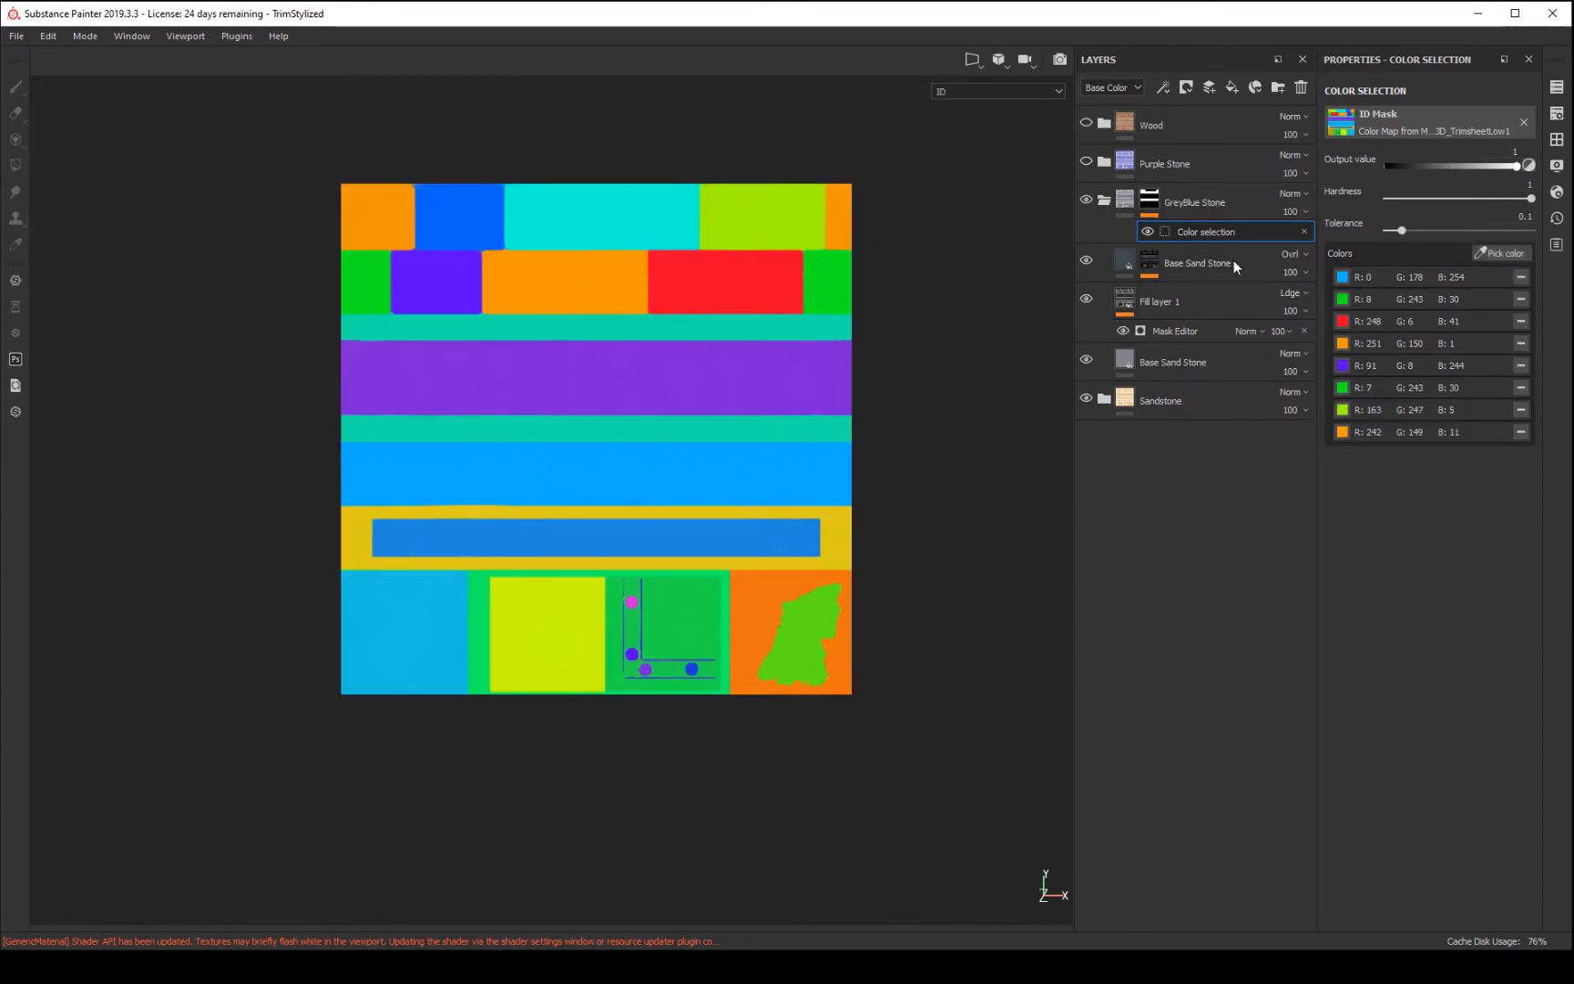
click(618, 213)
click(1492, 252)
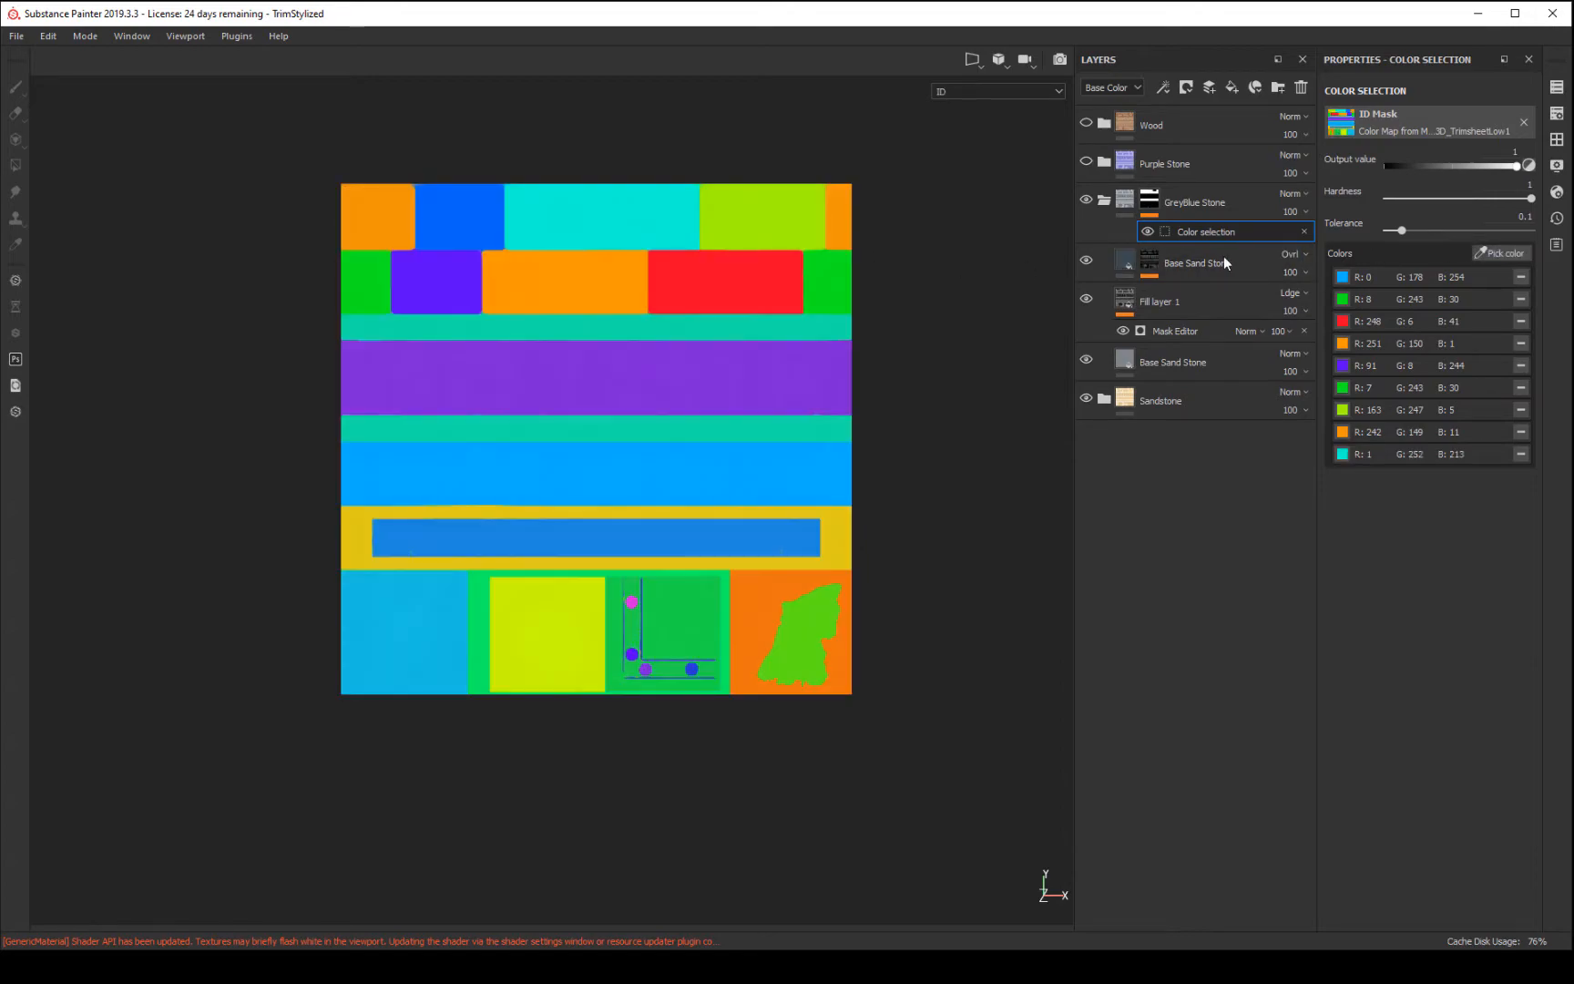
click(453, 215)
click(1529, 254)
click(669, 630)
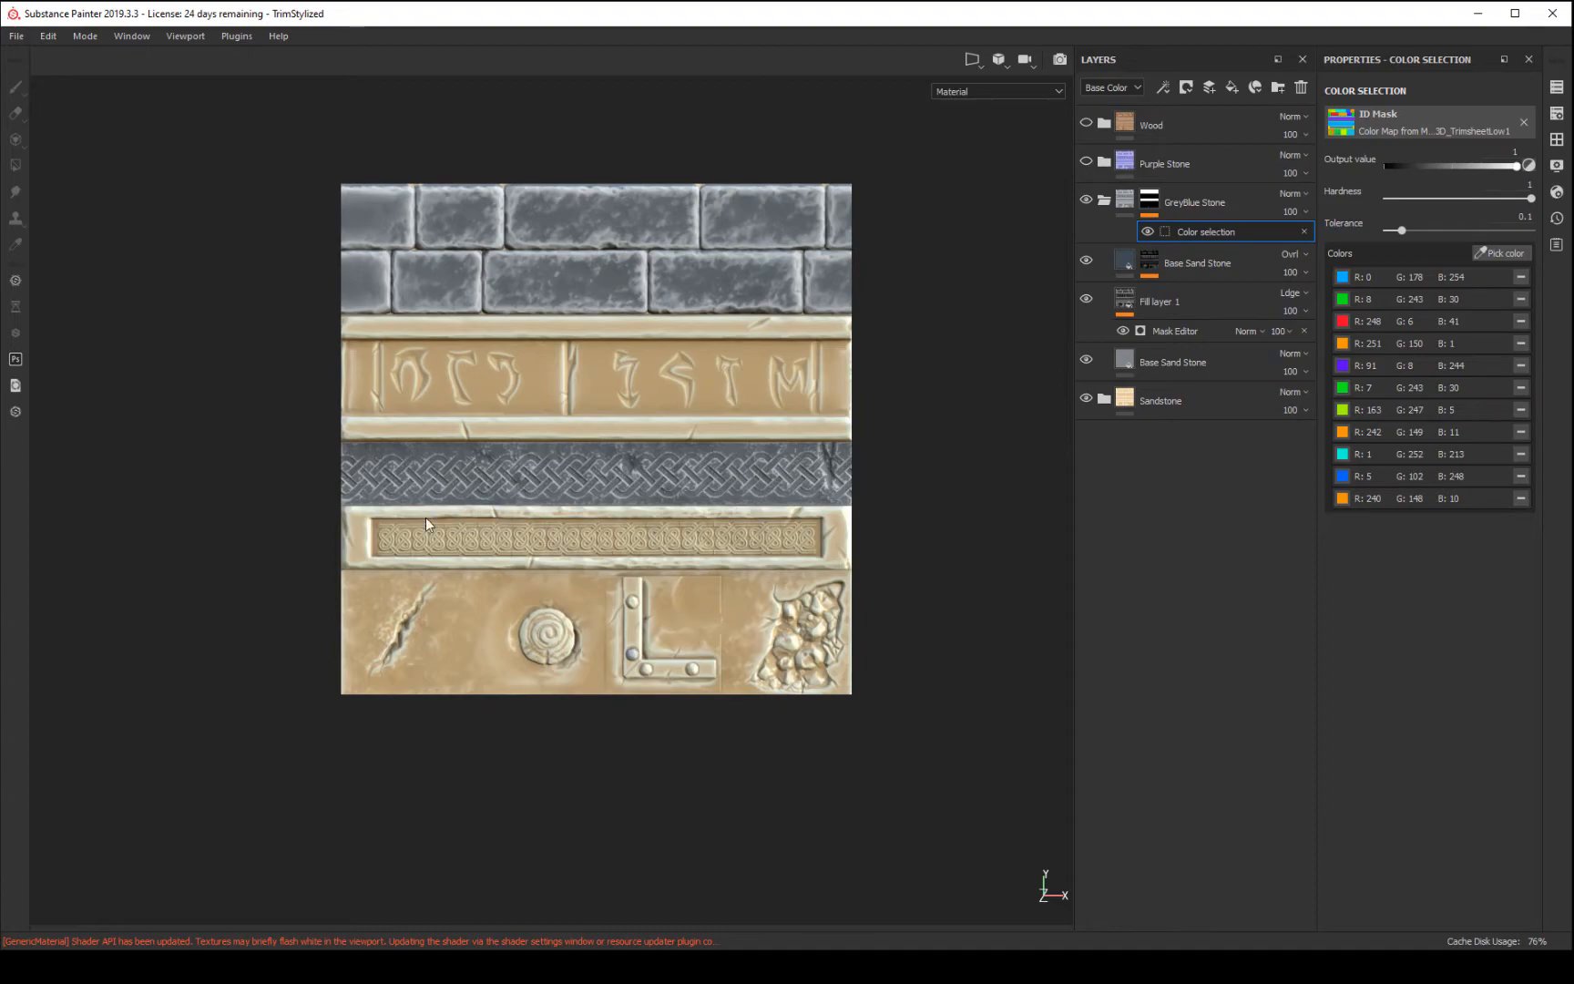
alt+drag(971, 523, 960, 475)
click(1103, 202)
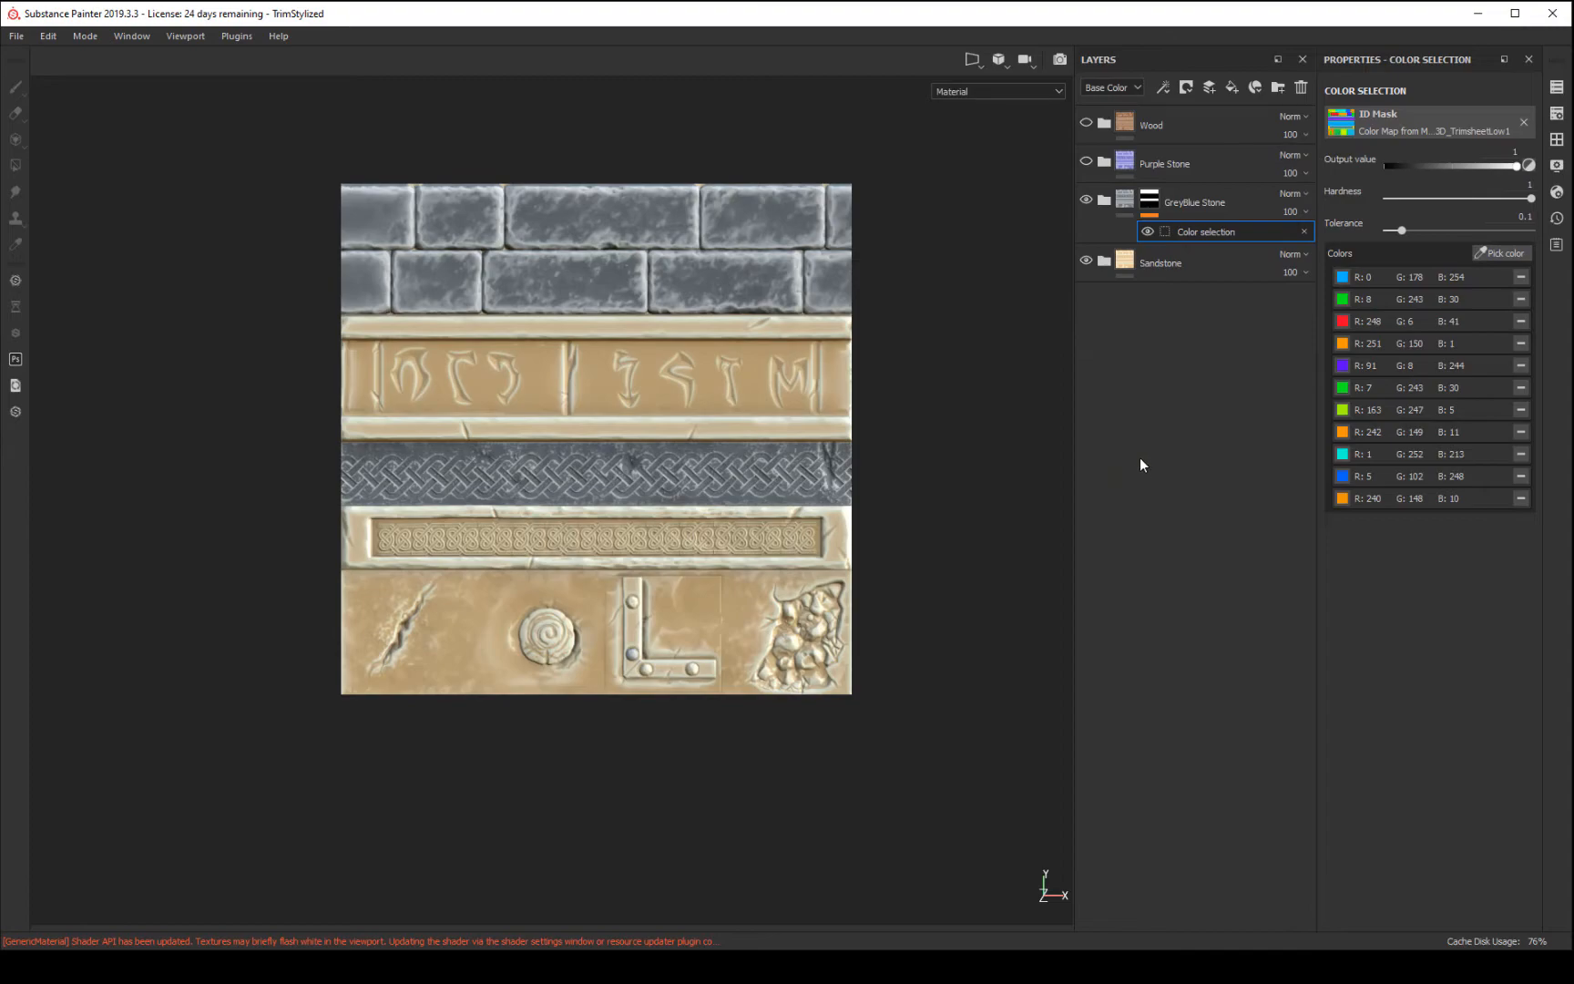
- Show the Purple Stone folder and give it a color selection mask that uses the mesh color map as ID mask
click(1086, 161)
click(1085, 122)
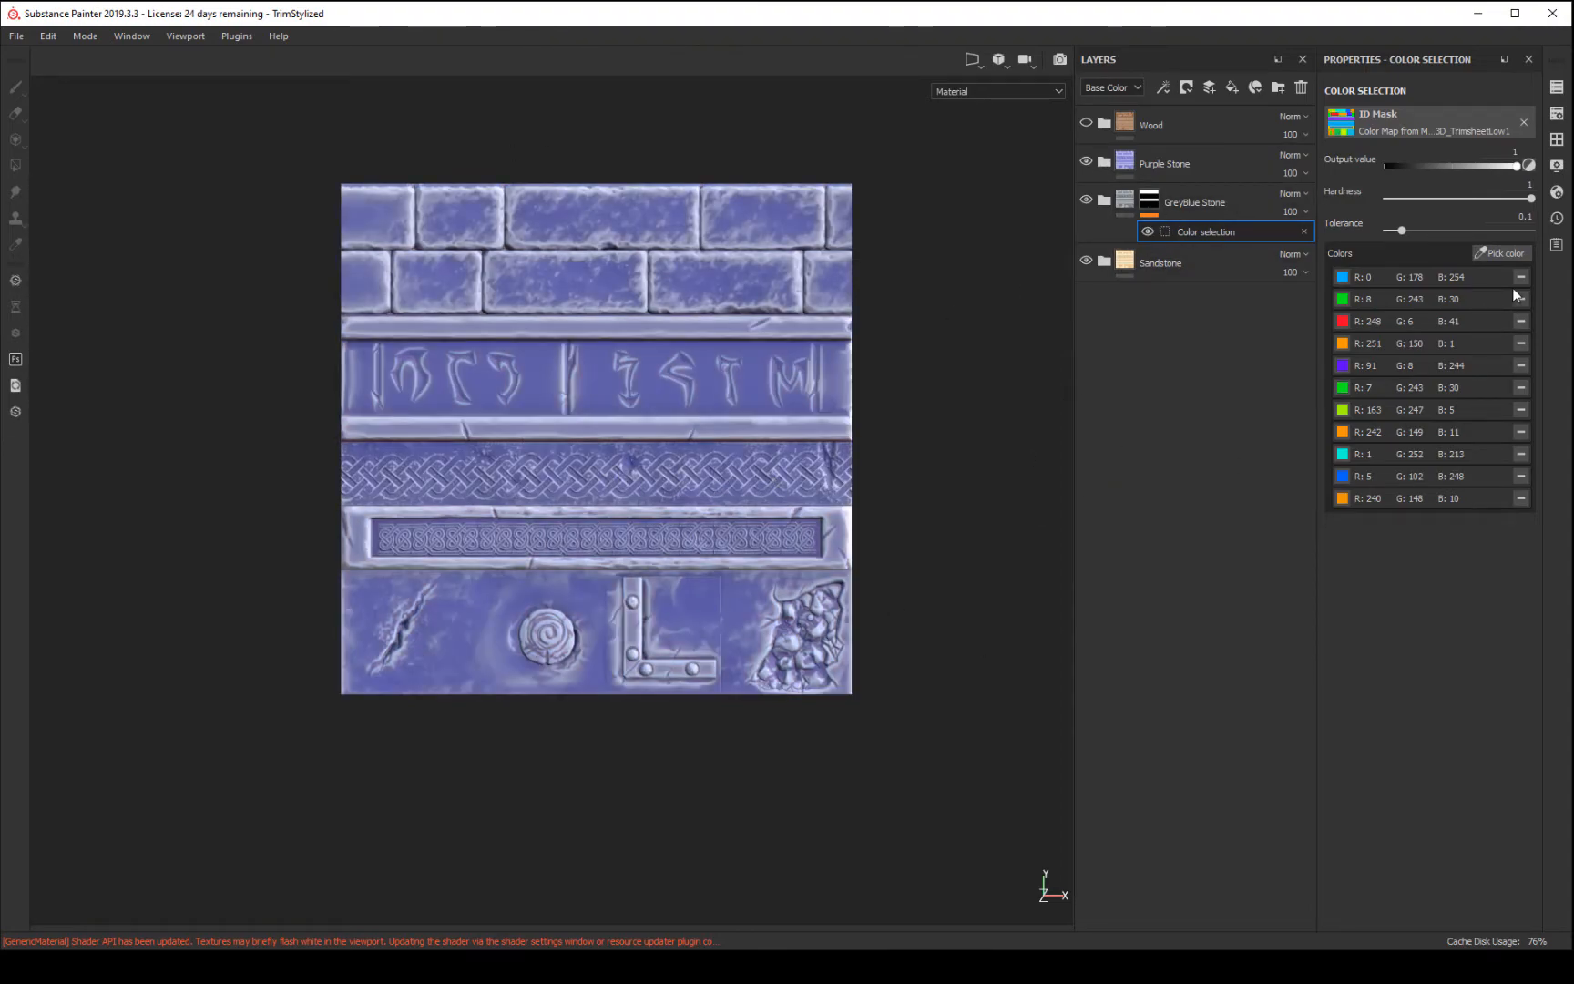
click(1204, 201)
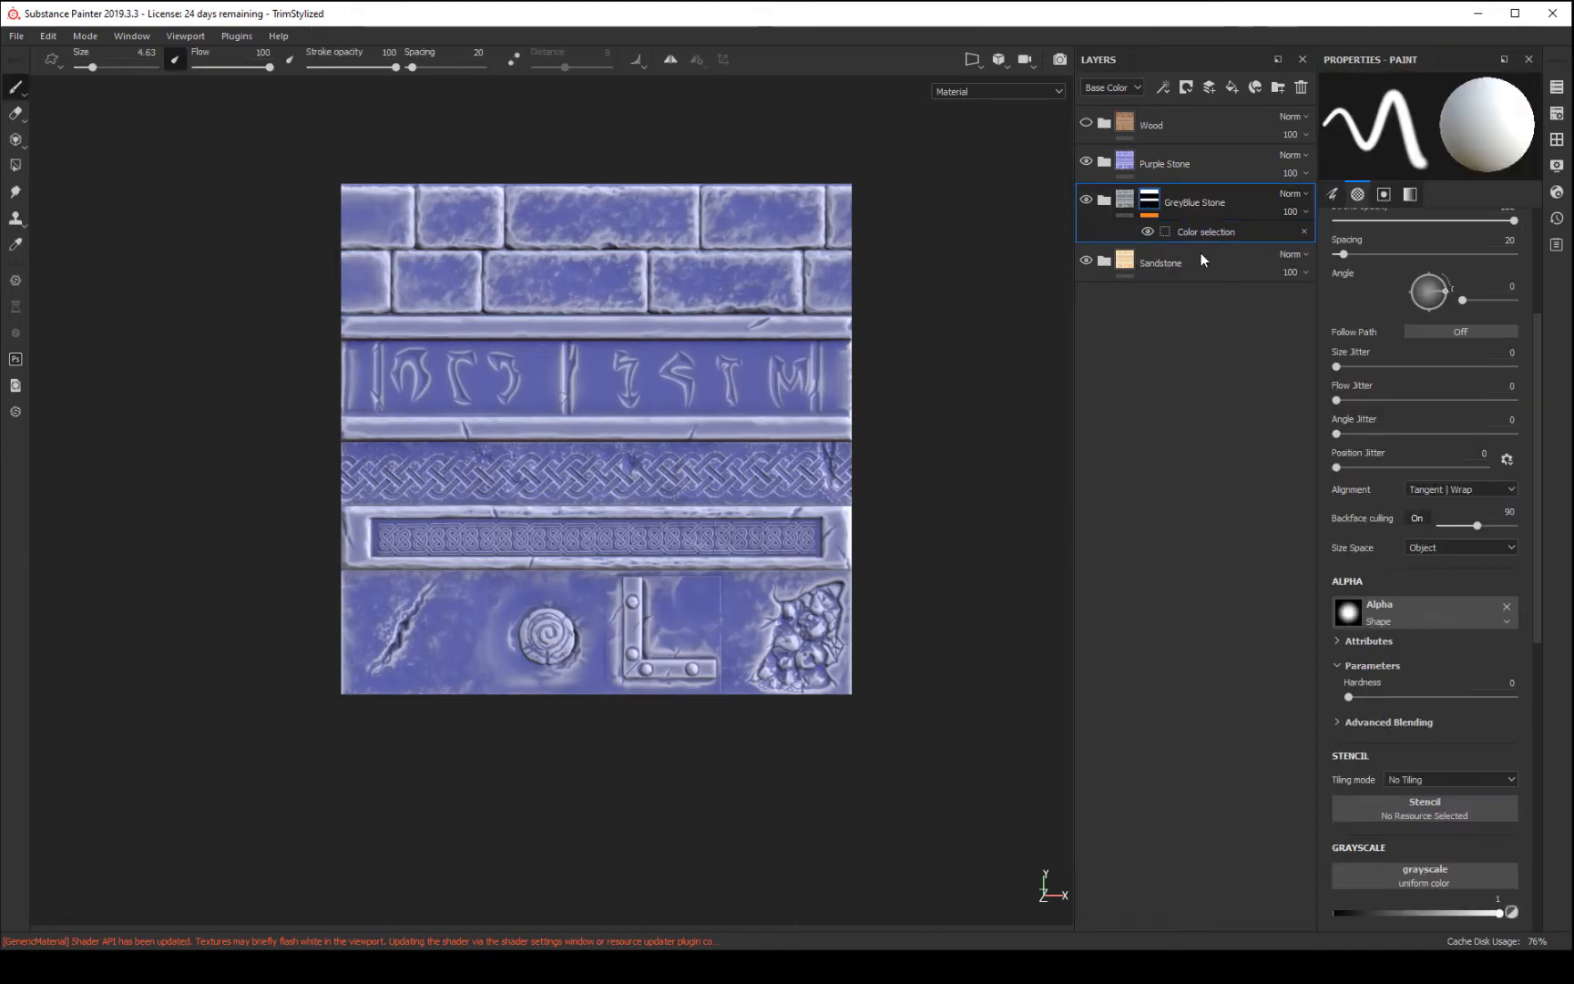
click(1104, 200)
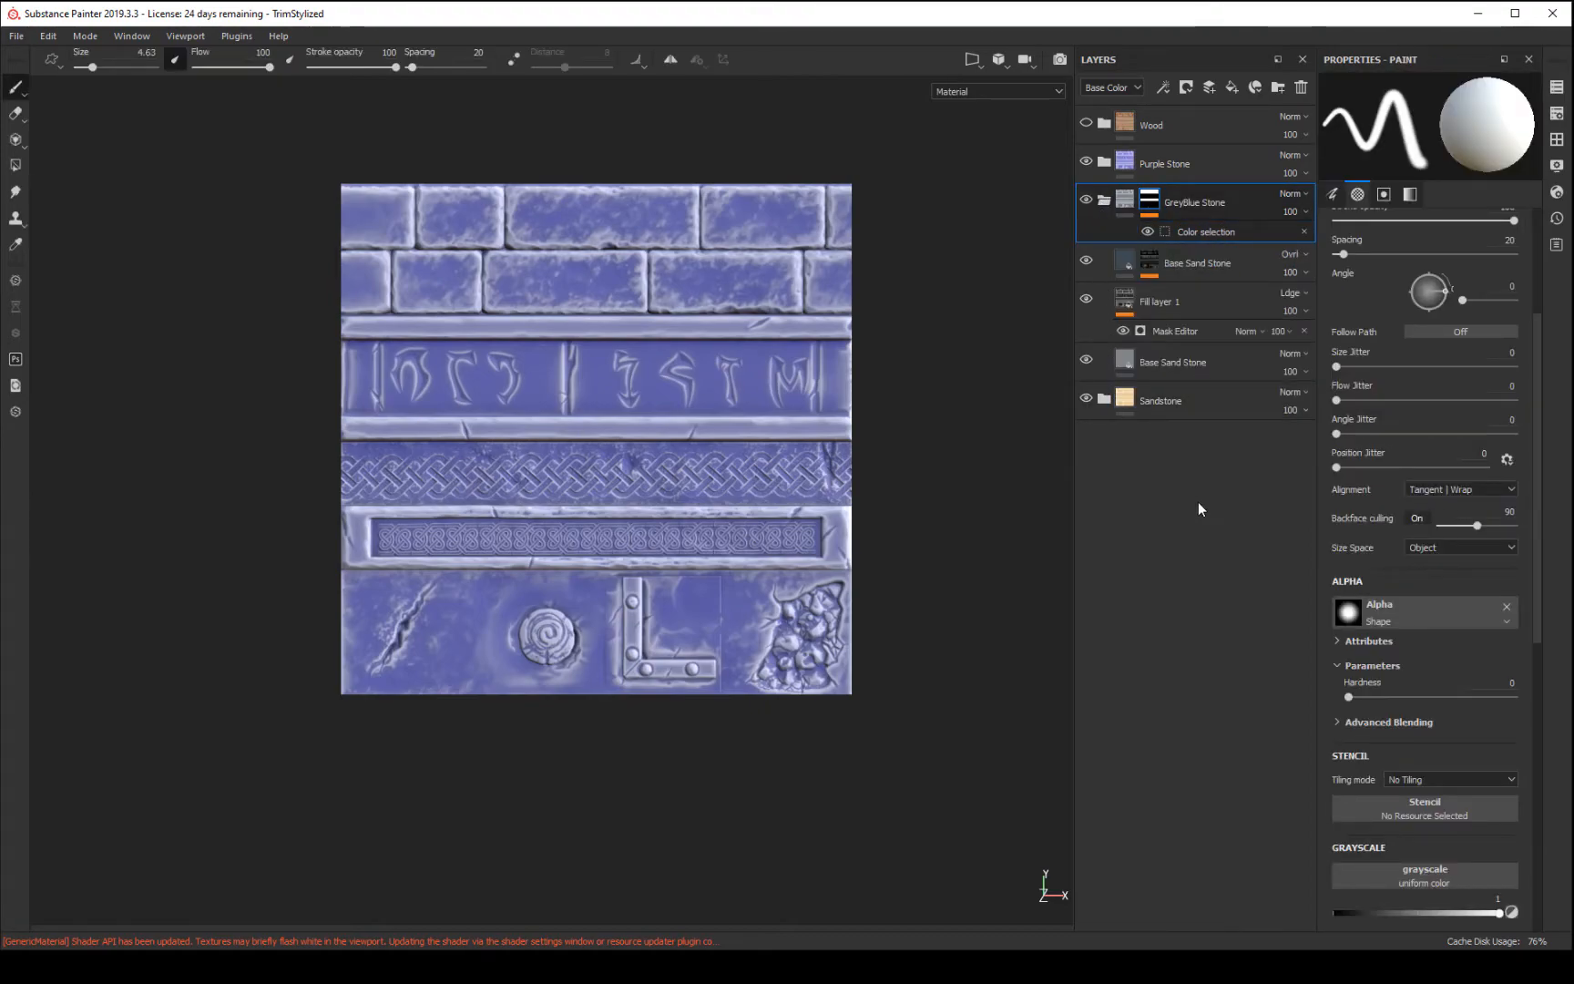
click(1104, 201)
click(1140, 165)
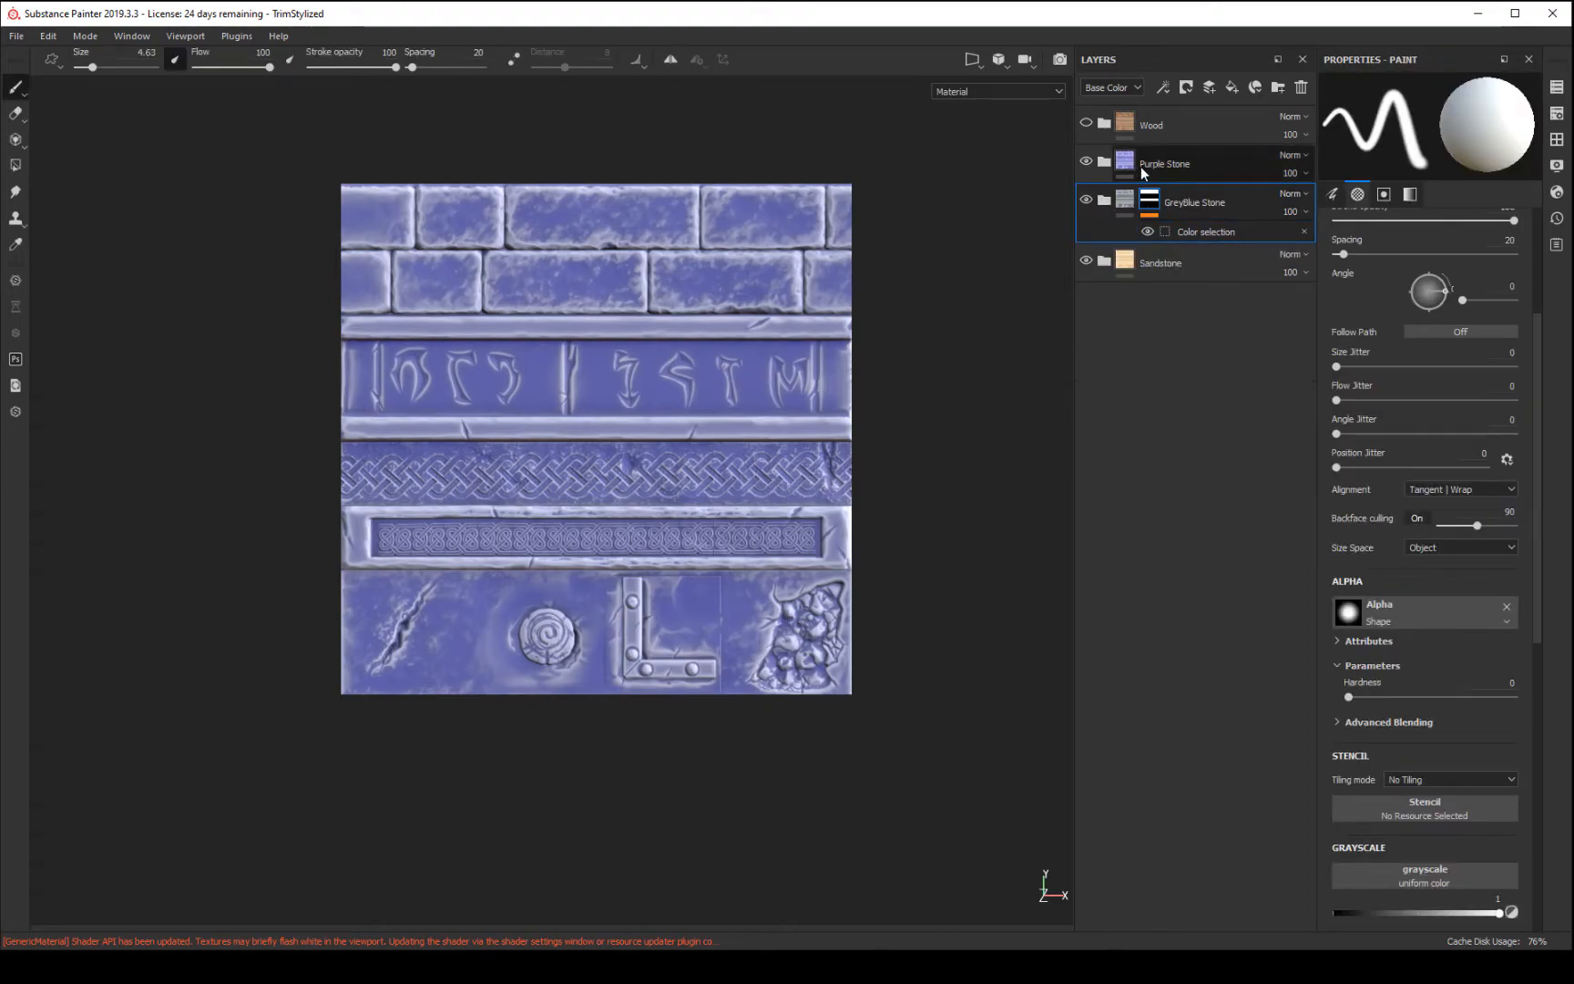
click(1187, 88)
click(1258, 157)
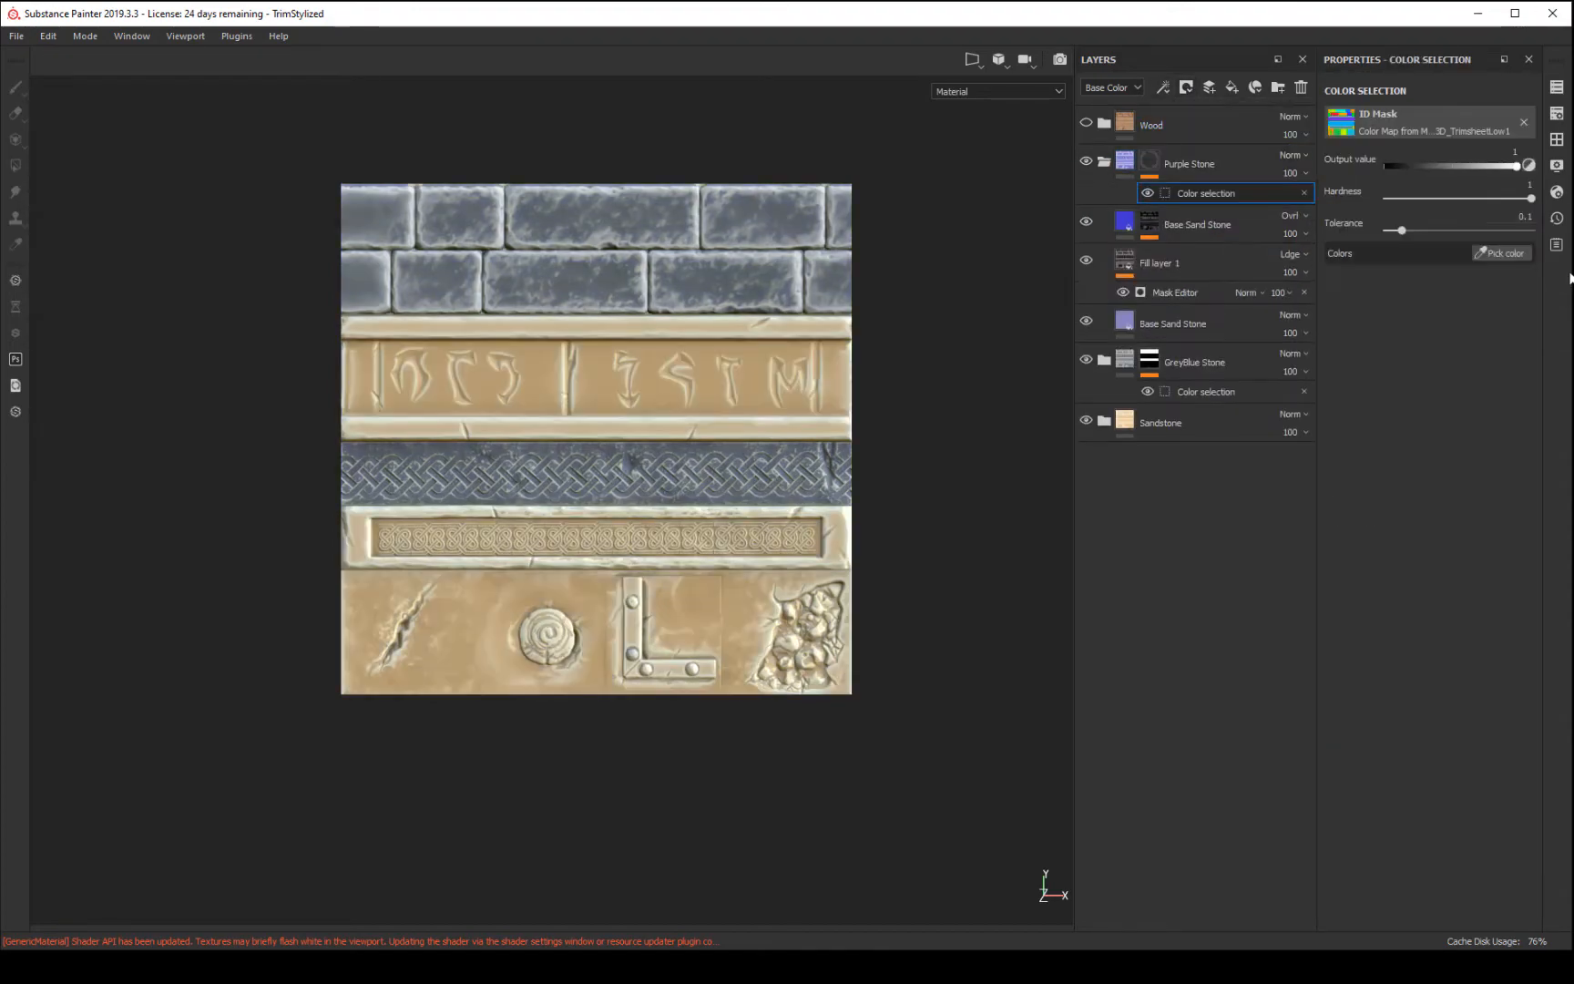
- Pick the blue ID colors of the wide knotwork band and the inset knotwork panel for the Purple Stone mask, and collapse the folder
click(1500, 253)
click(692, 499)
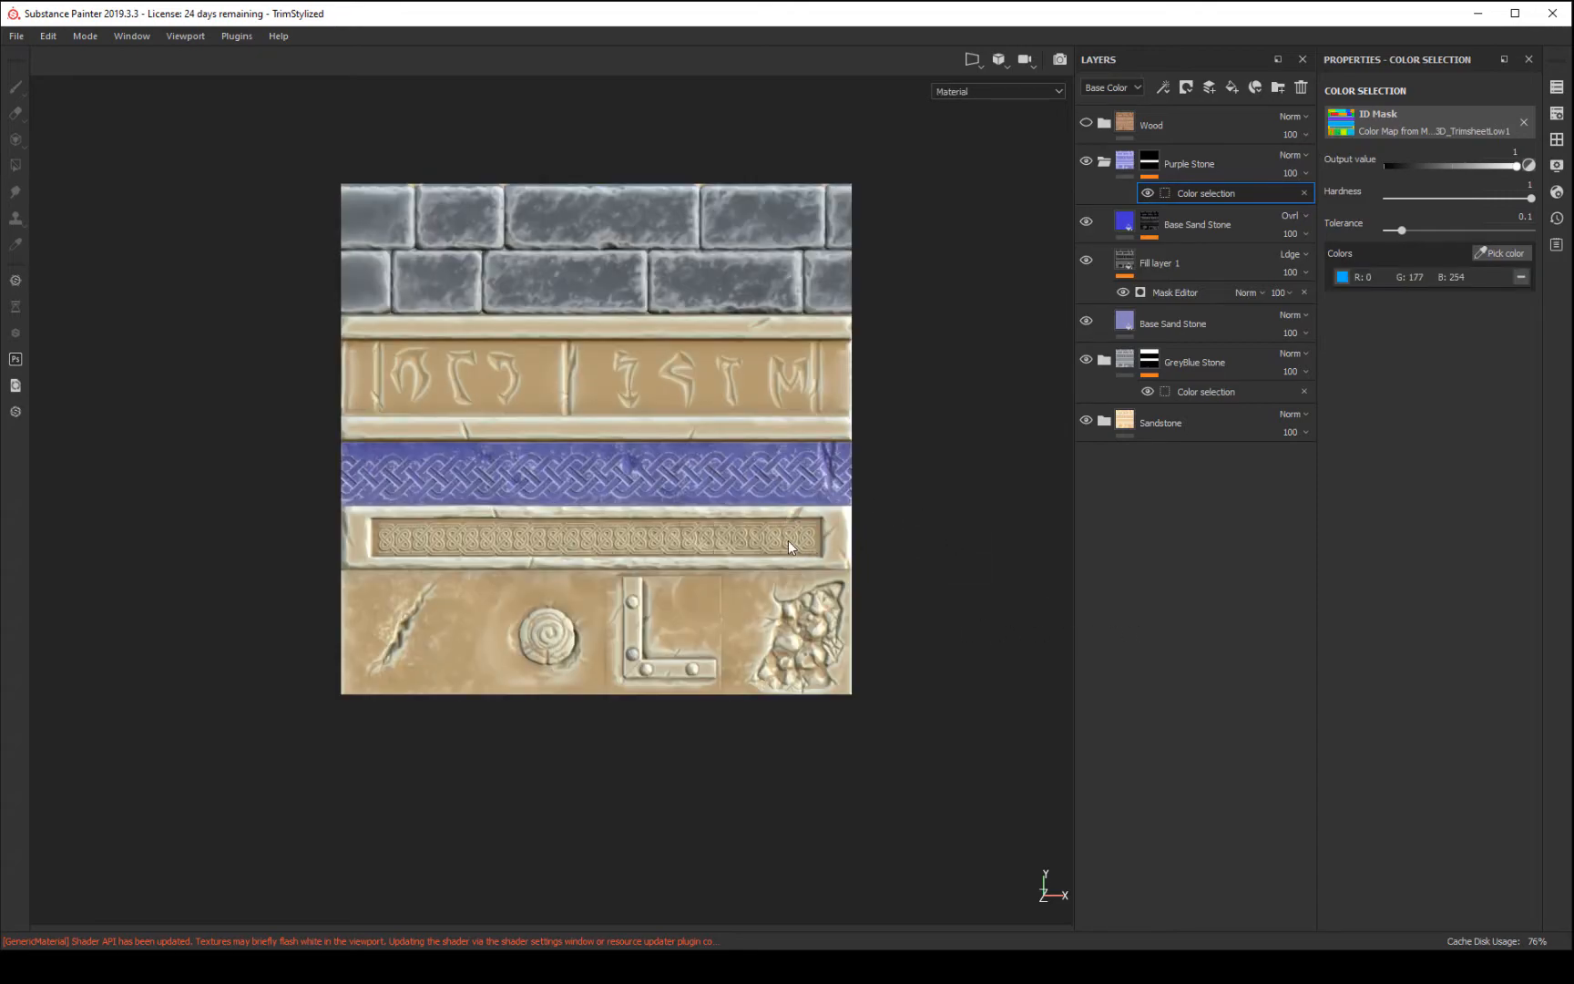
click(1500, 253)
click(725, 547)
alt+drag(956, 460, 965, 409)
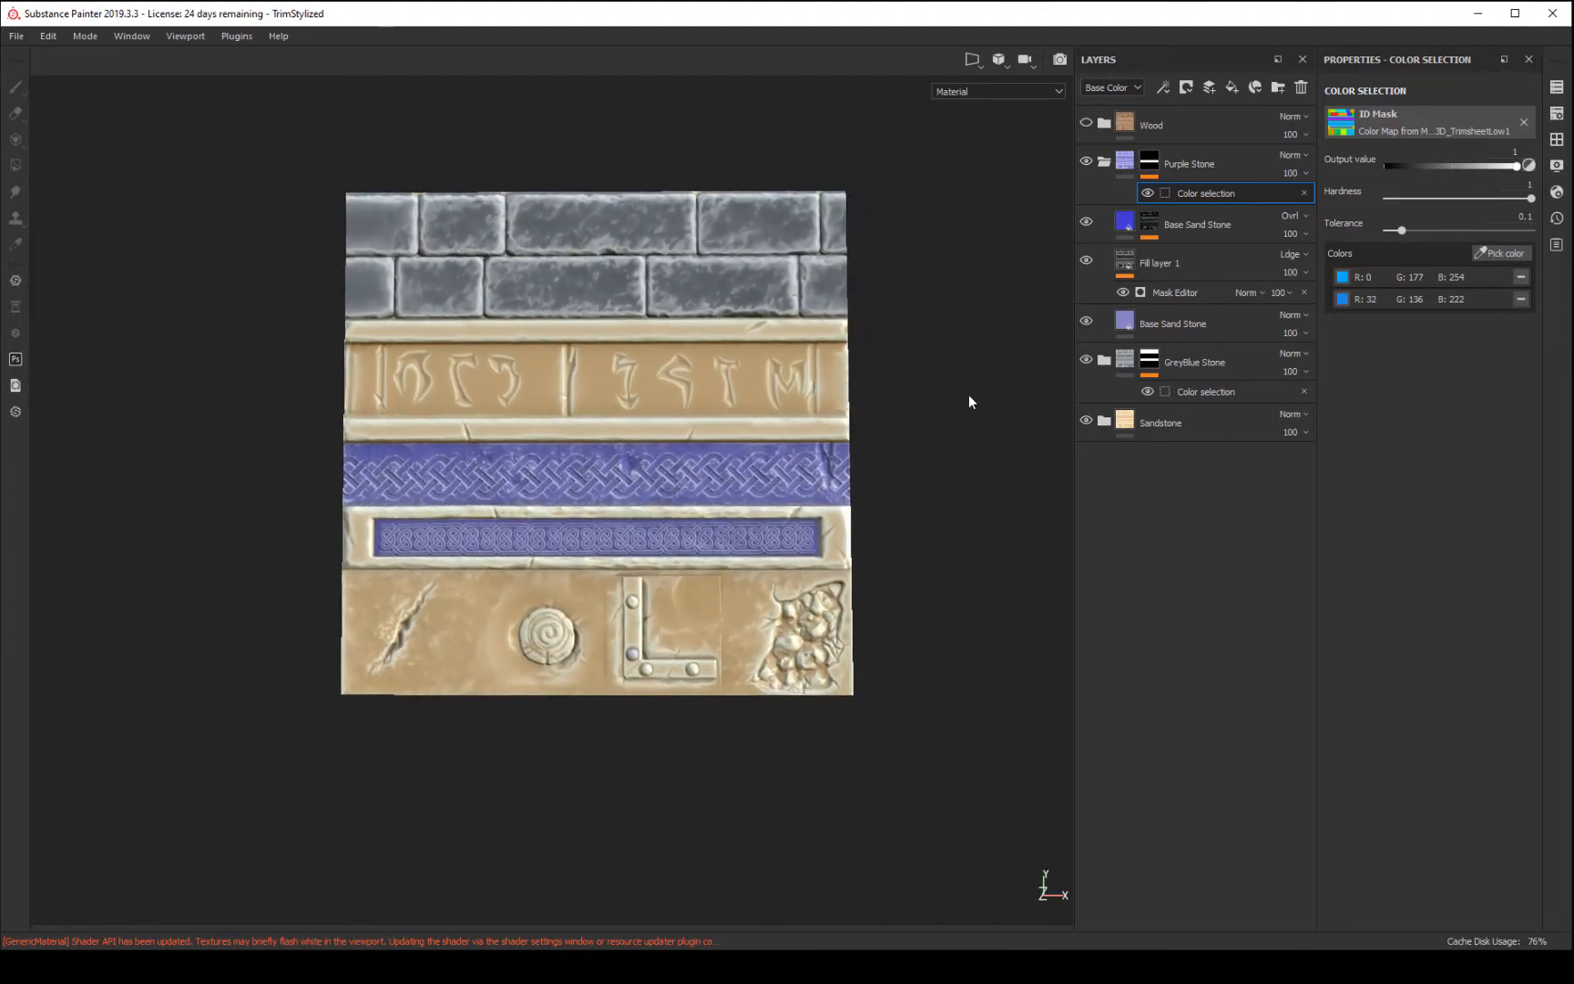
alt+right_drag(965, 409, 1031, 600)
alt+middle_drag(874, 410, 932, 479)
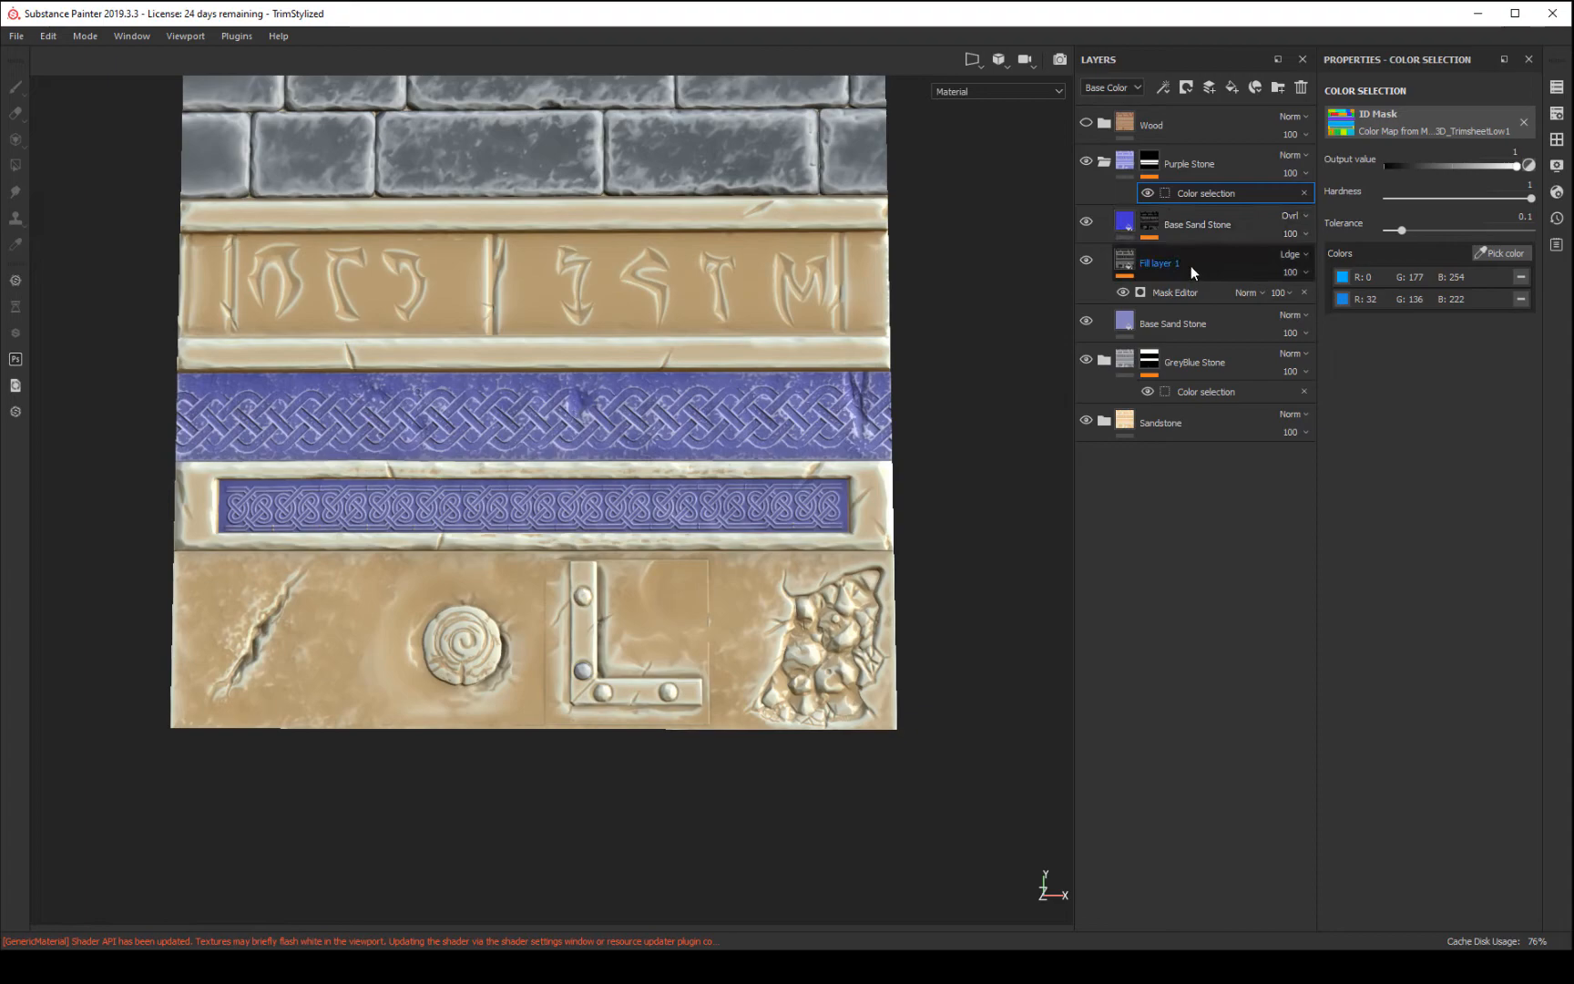
click(1103, 162)
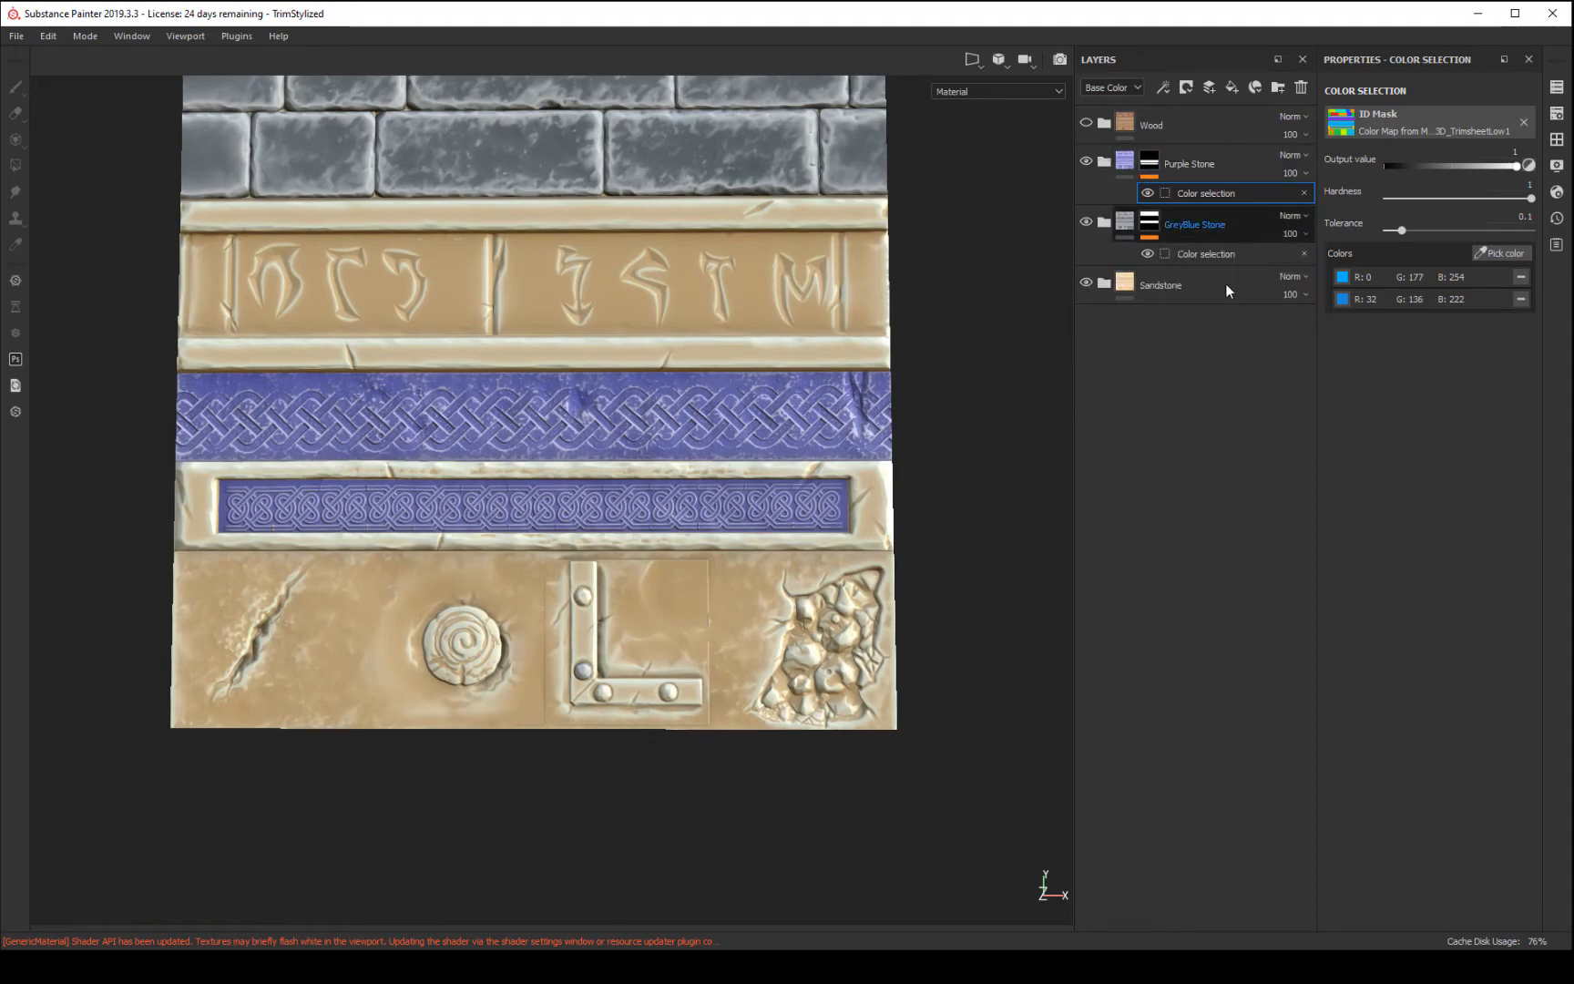
- Add the green ID color of the rubble hole in the lowest trim row to the GreyBlue Stone folder's color selection
click(1204, 264)
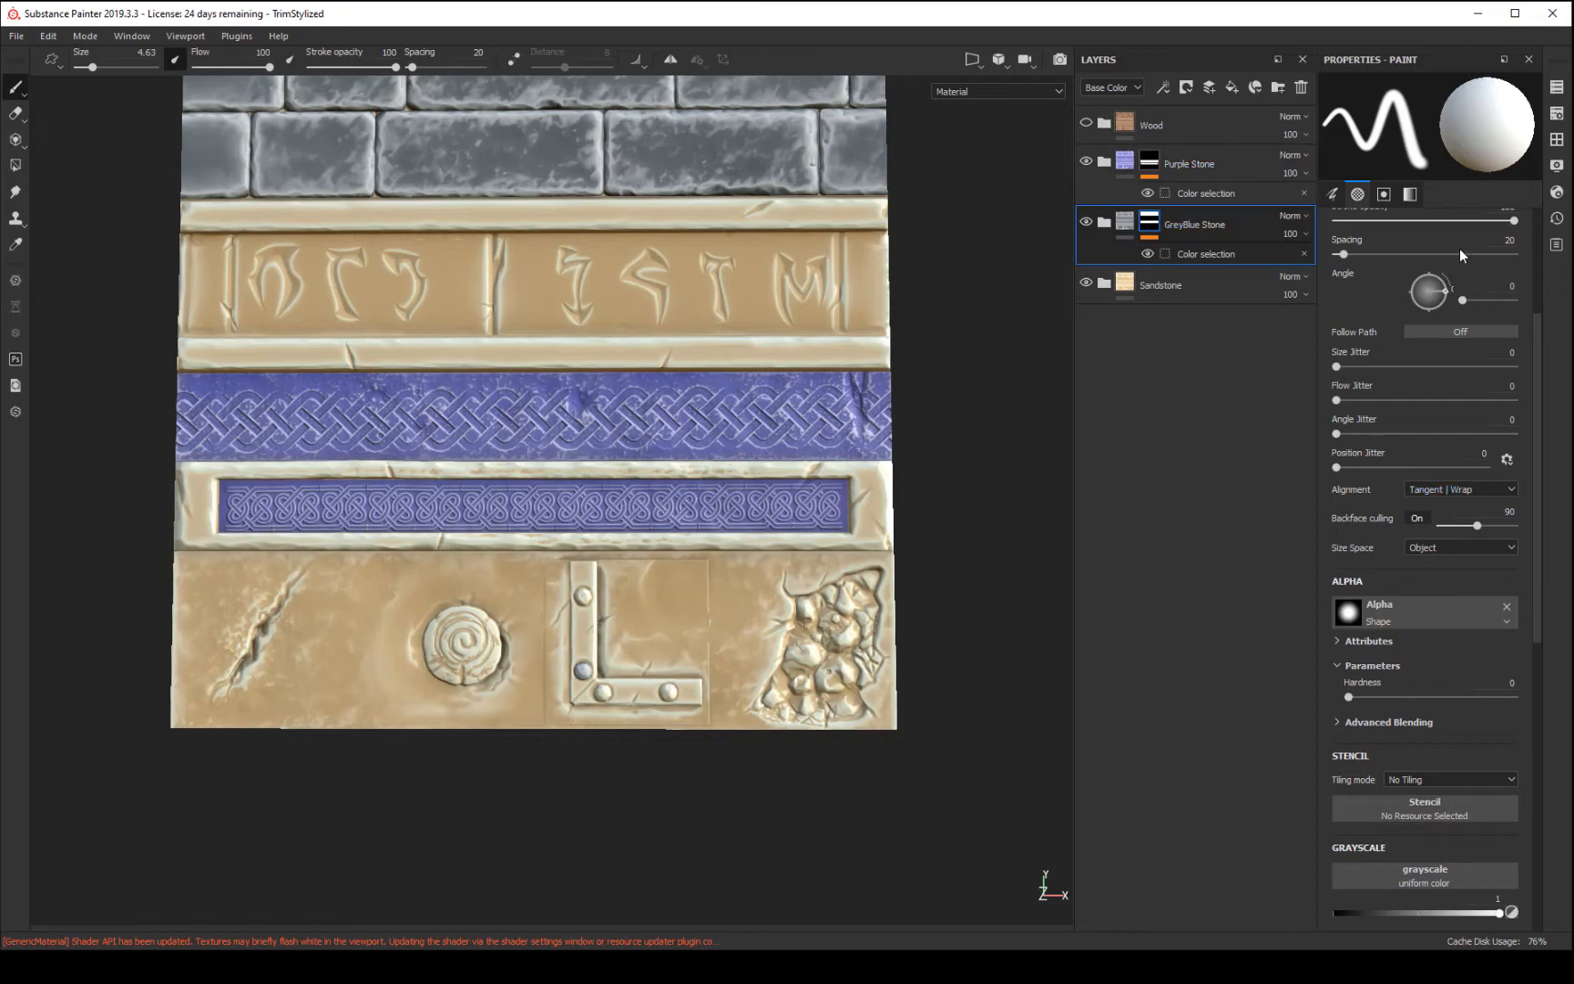
click(1211, 254)
click(1502, 254)
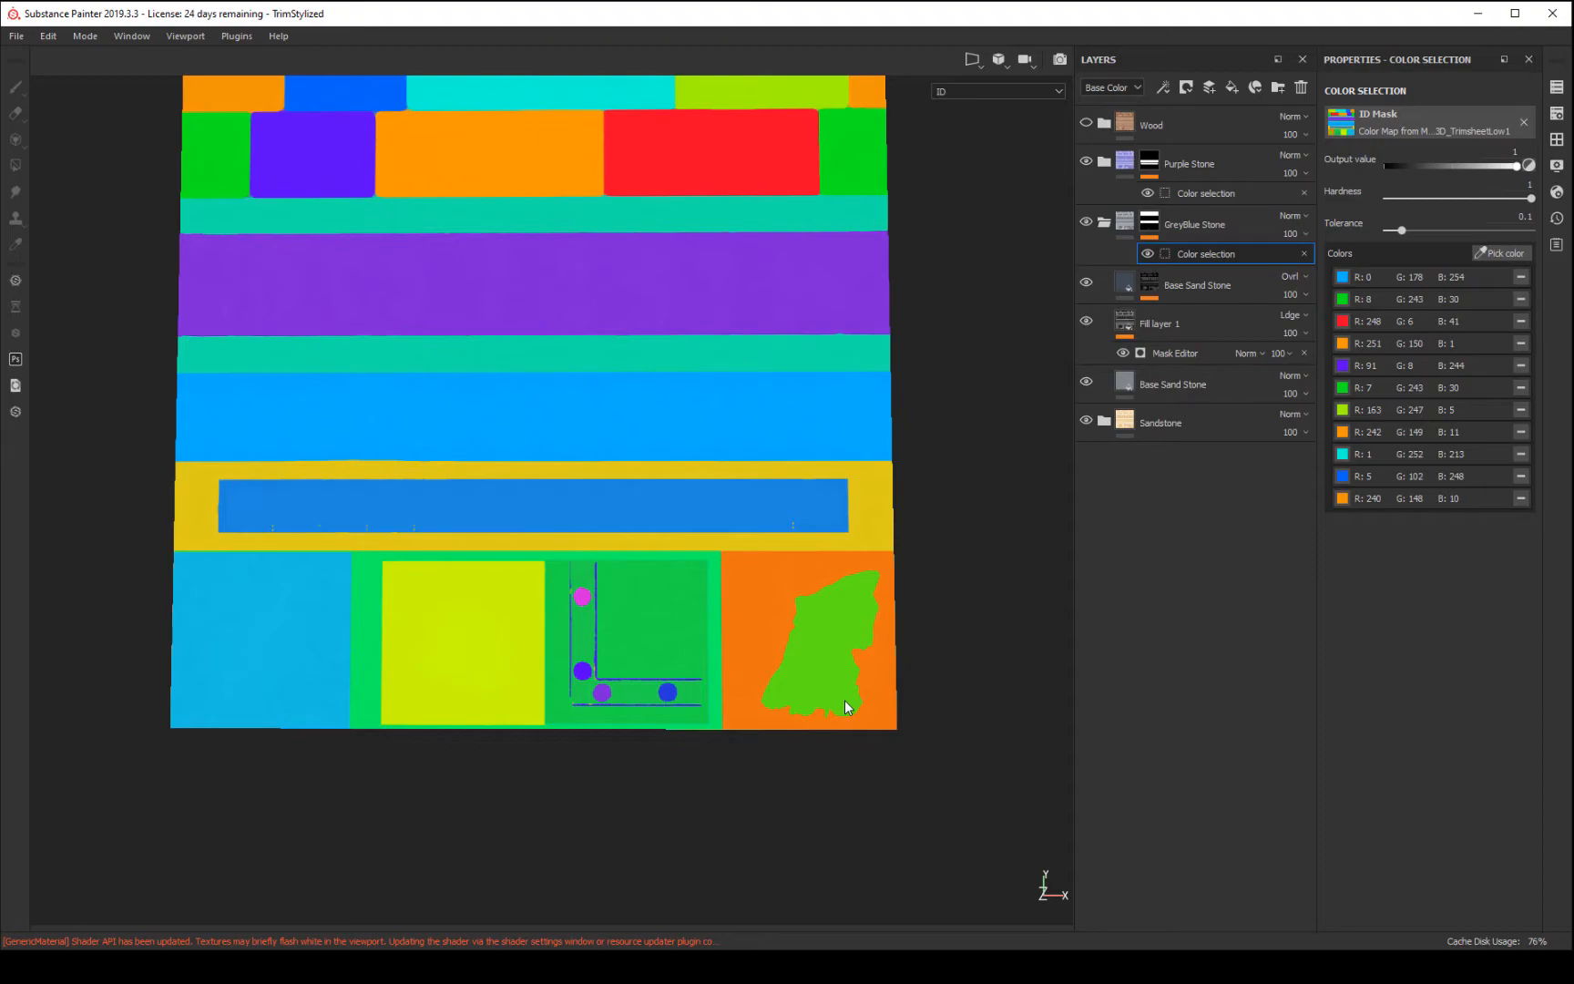
click(855, 659)
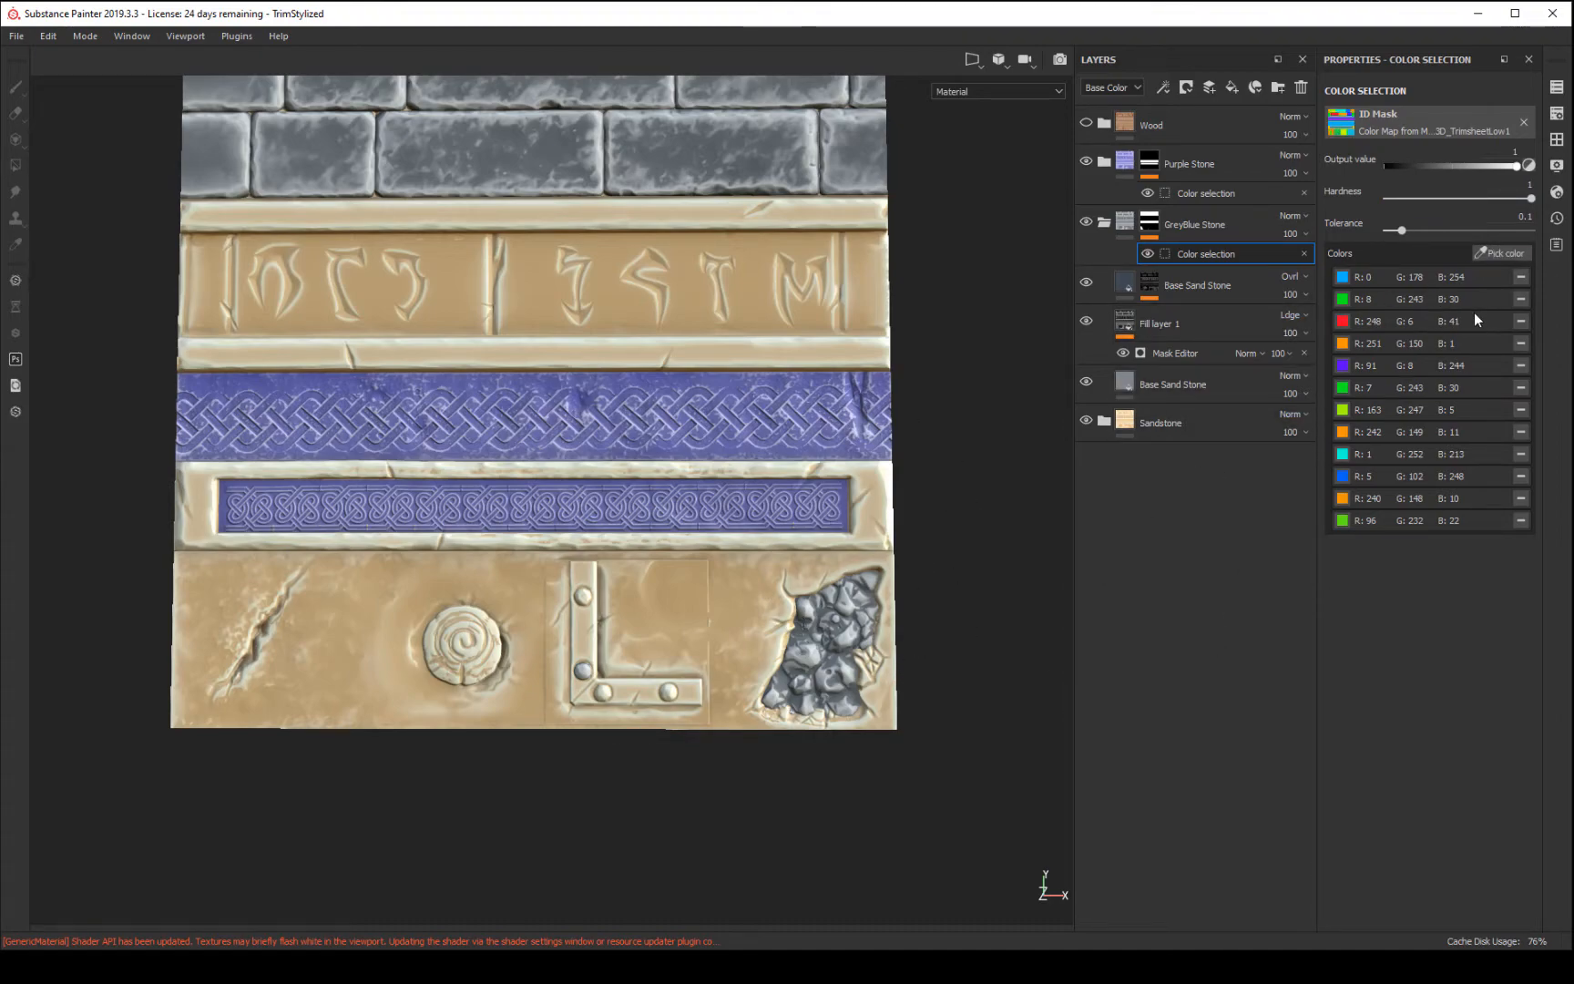
mouse_move(938, 678)
alt+mouse_down()
mouse_move(934, 533)
mouse_move(961, 673)
alt+mouse_up()
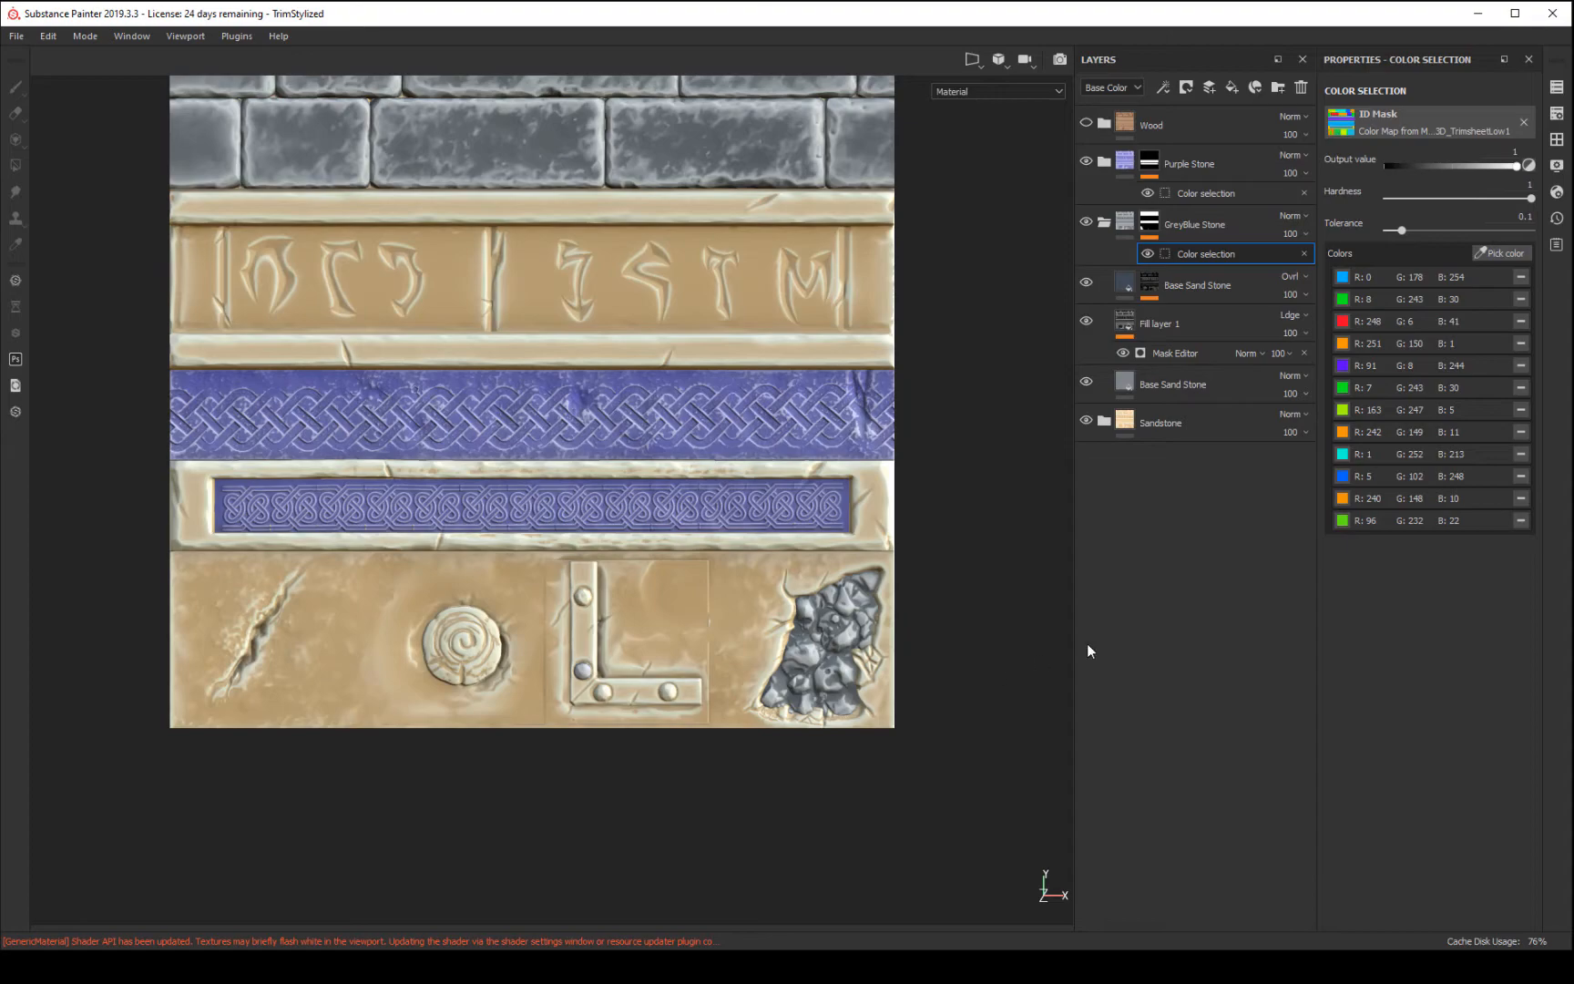
- Show the Wood folder, collapse the GreyBlue Stone folder and add a black mask to Wood
click(1086, 122)
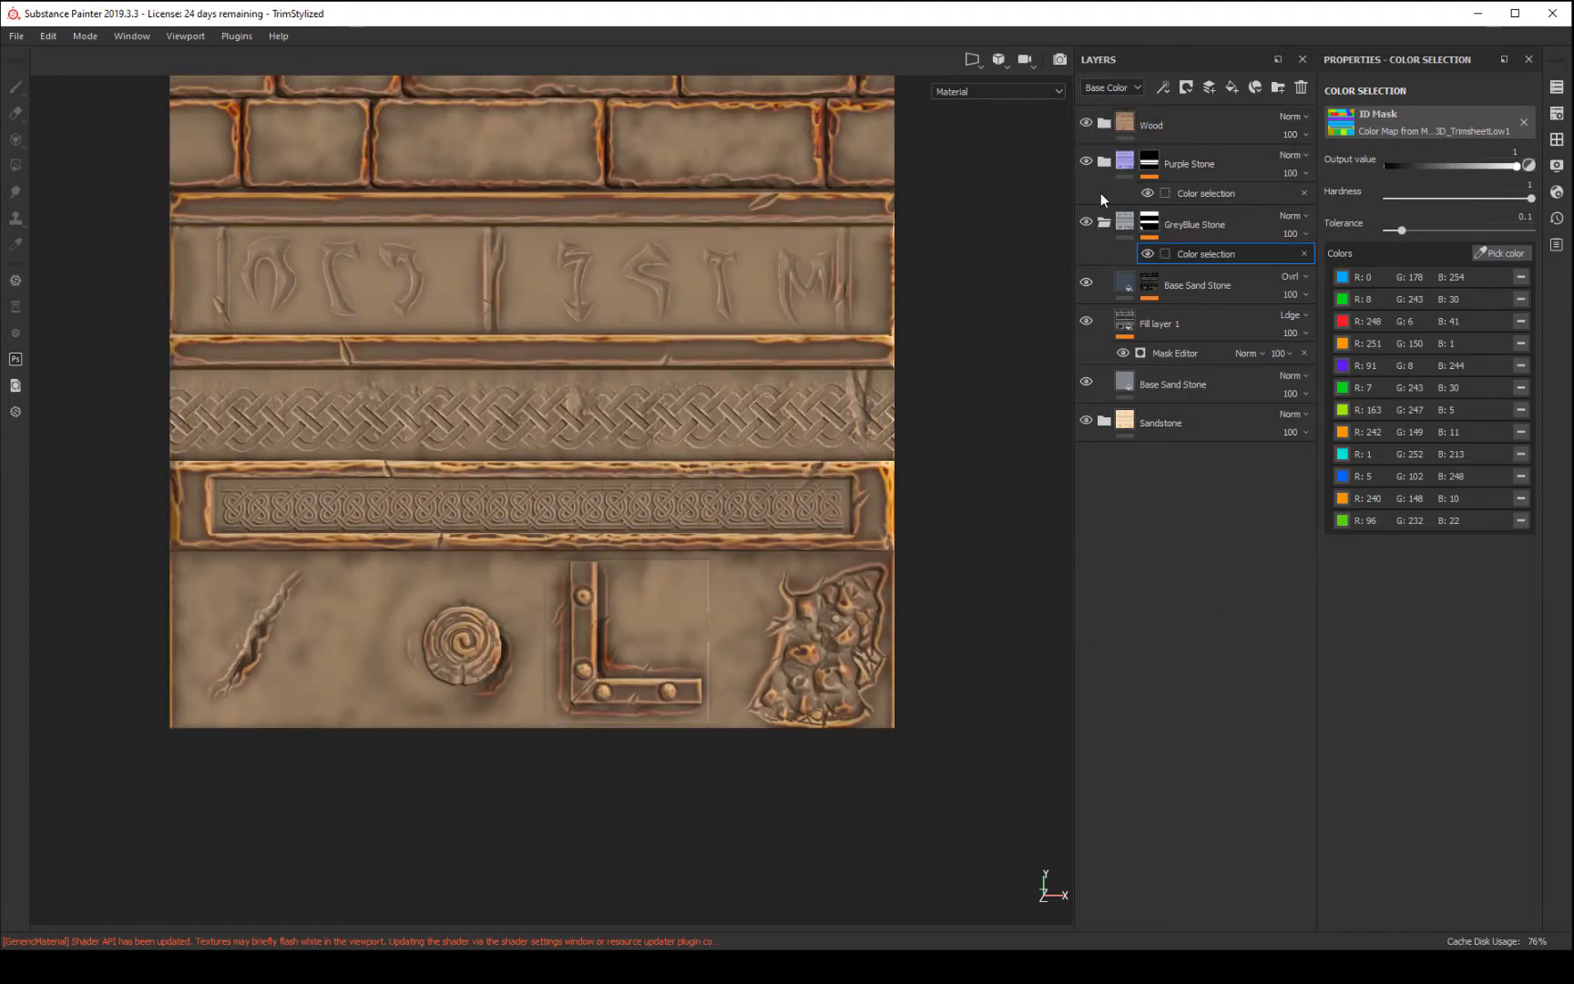
click(1104, 222)
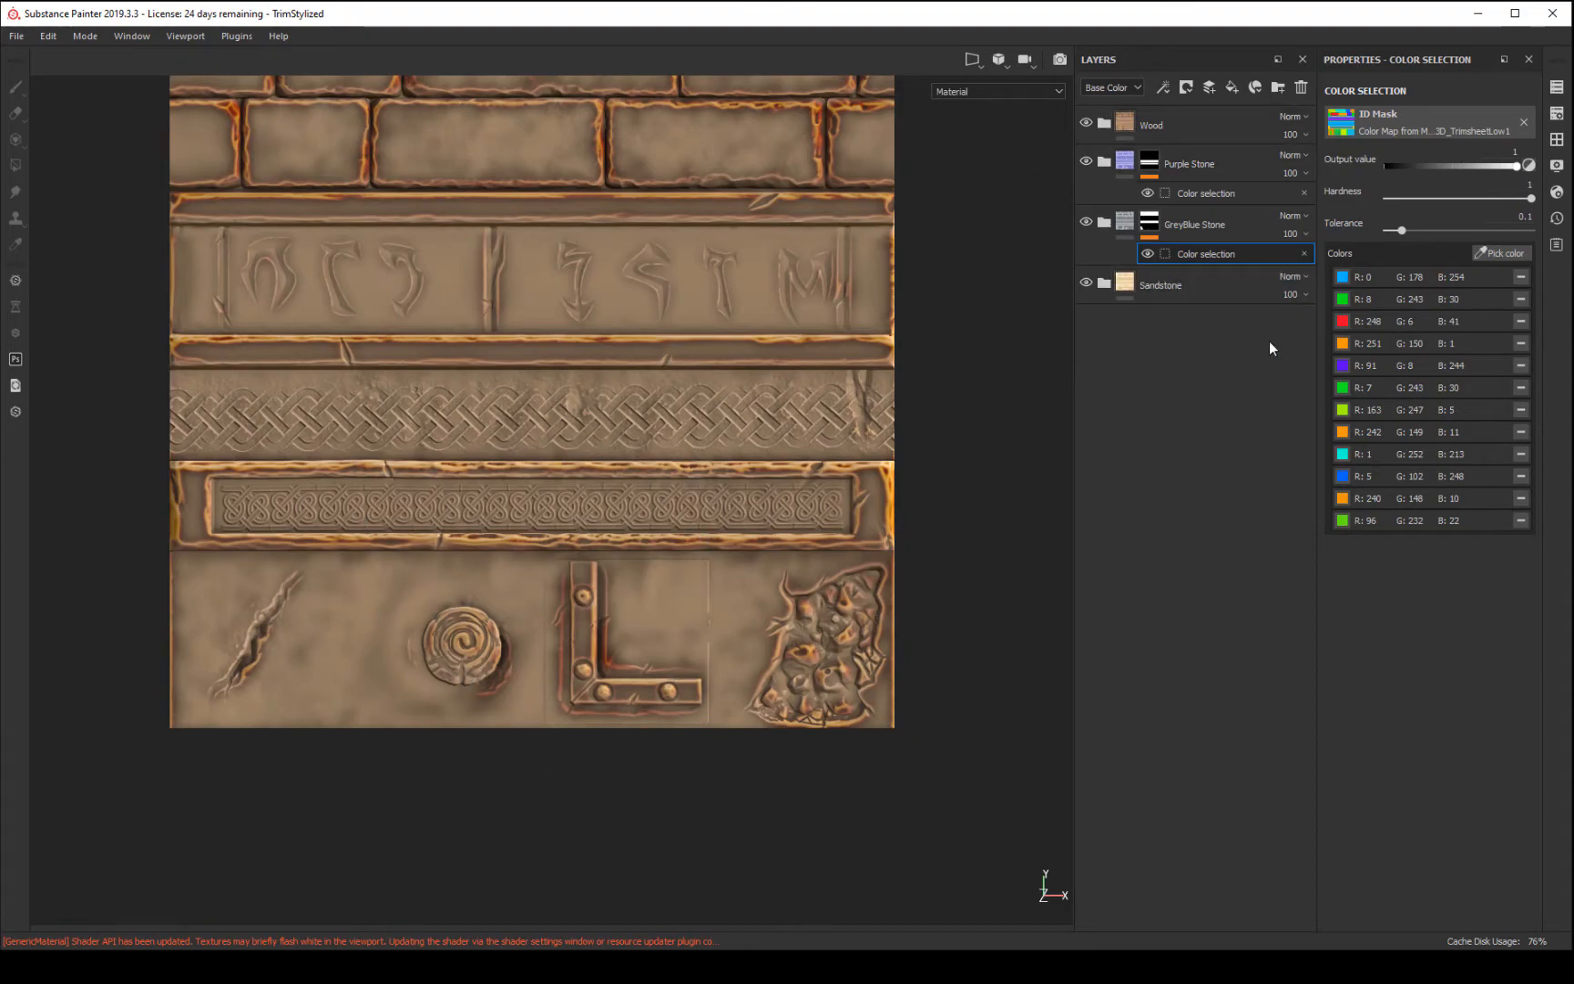
click(1170, 124)
click(1186, 88)
click(1217, 128)
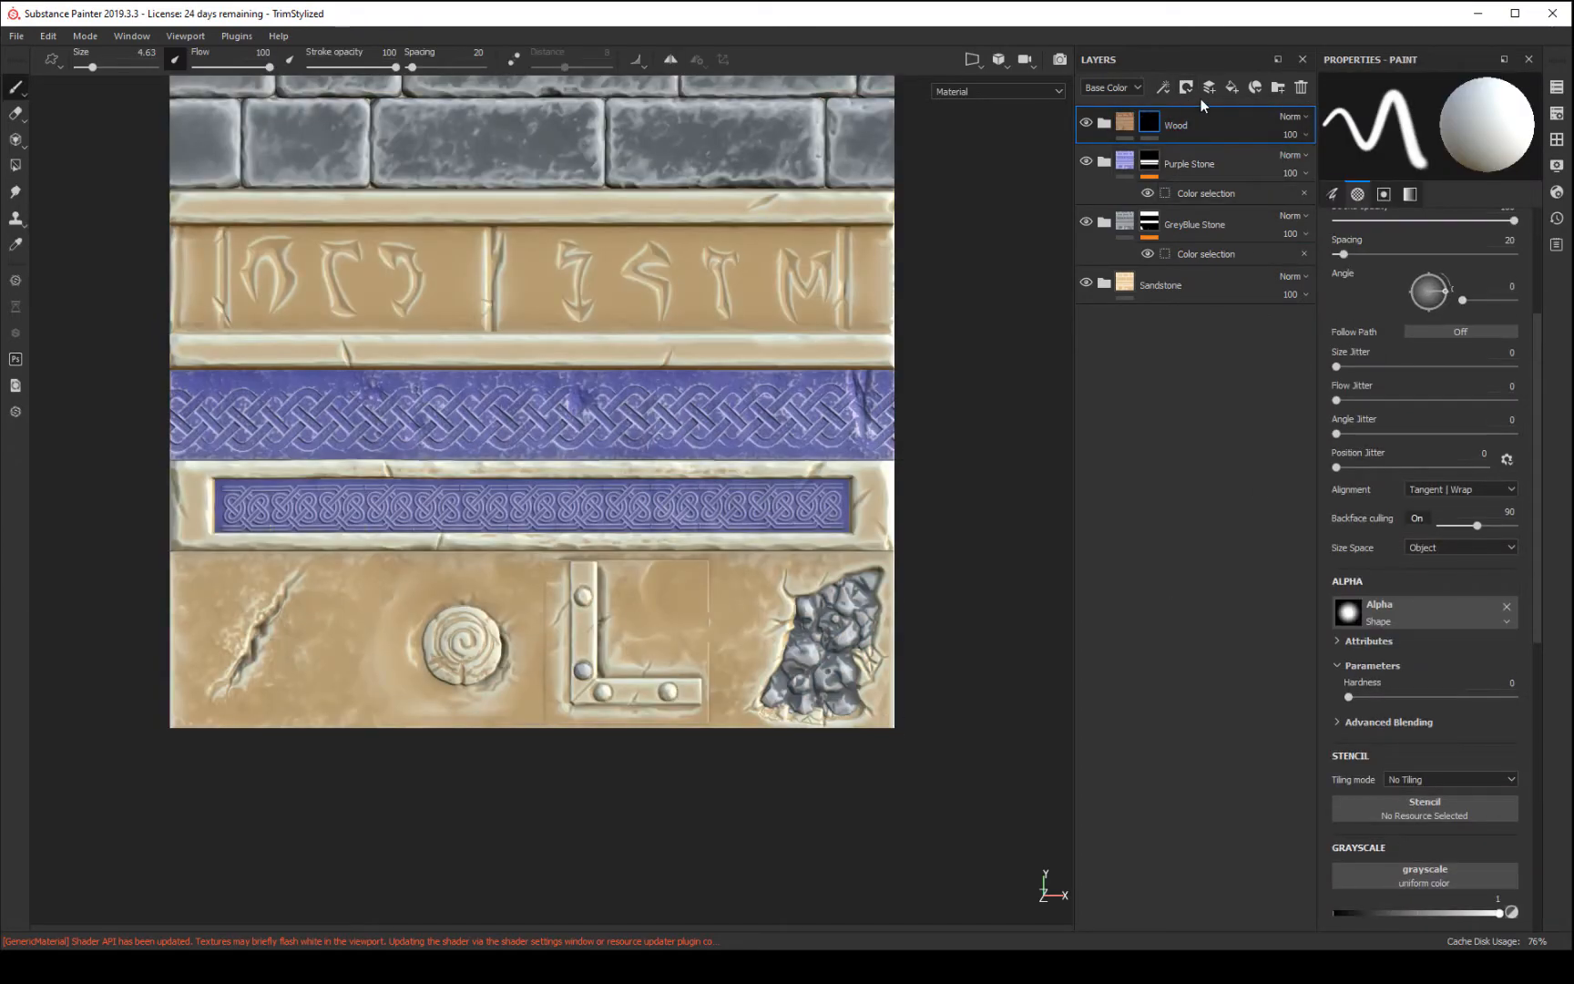
- Paint the round spiral disc white in the Wood folder's mask
scroll(1402, 637, down, 5)
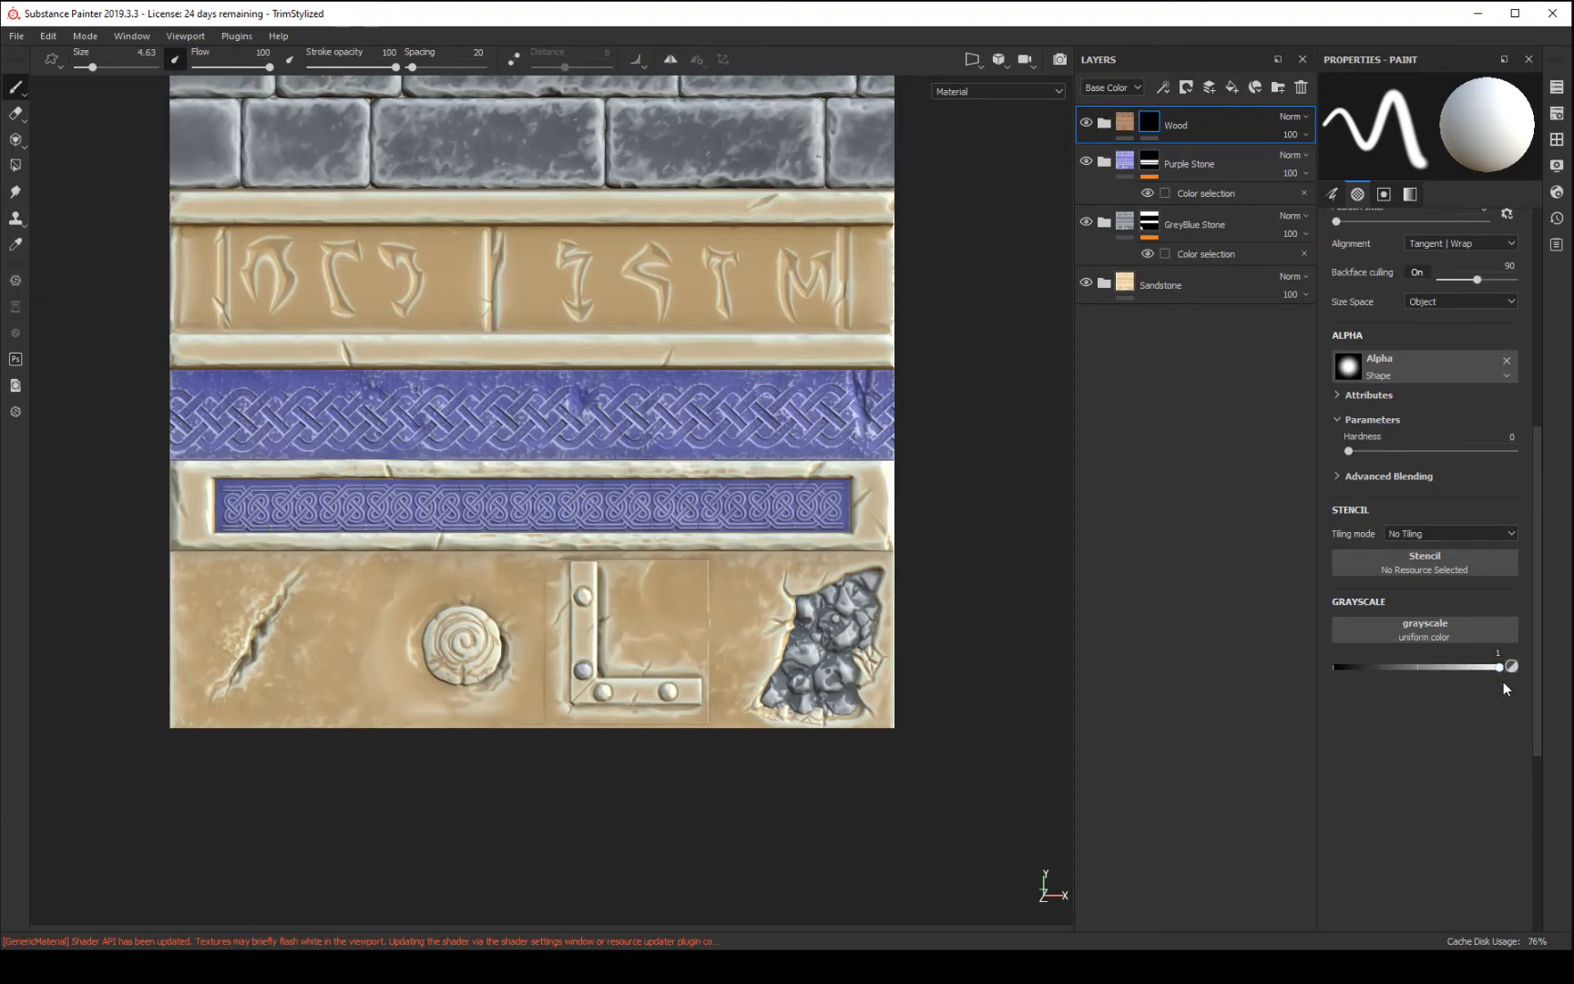
mouse_move(463, 642)
mouse_down()
mouse_move(463, 628)
mouse_move(484, 657)
mouse_move(456, 672)
mouse_move(473, 627)
mouse_move(466, 614)
mouse_move(445, 660)
mouse_move(456, 610)
mouse_move(428, 648)
mouse_move(469, 685)
mouse_move(492, 624)
mouse_move(437, 618)
mouse_move(442, 678)
mouse_move(430, 619)
mouse_move(487, 624)
mouse_move(451, 663)
mouse_move(468, 677)
mouse_move(480, 622)
mouse_up()
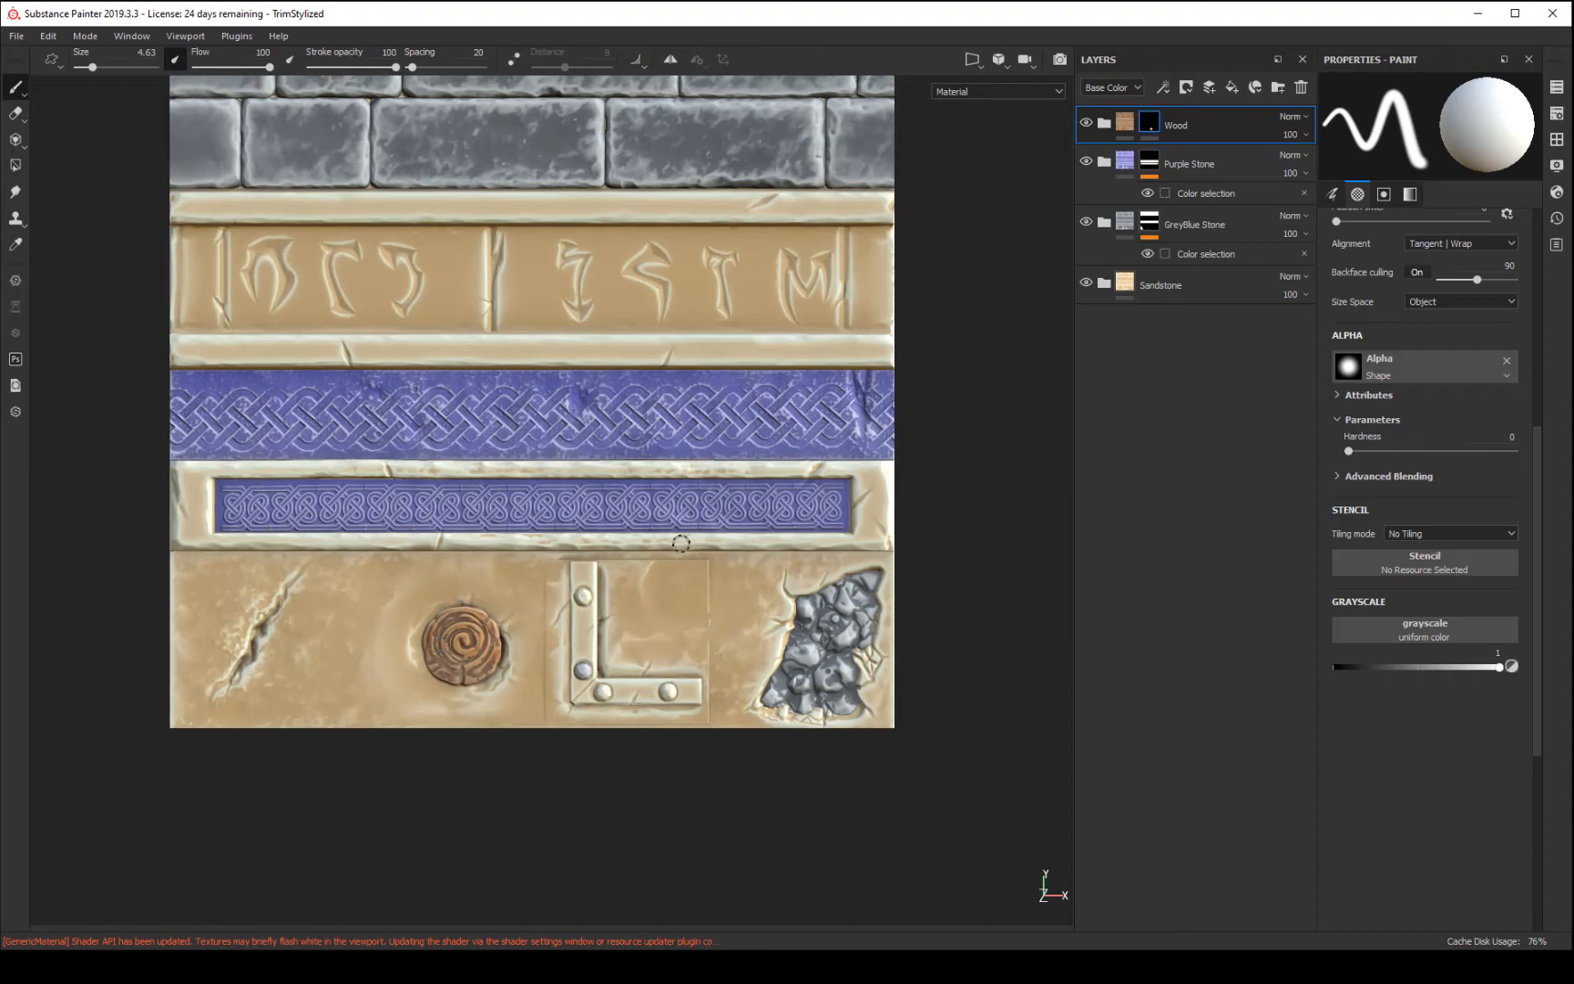
mouse_move(991, 437)
alt+mouse_down()
mouse_move(1007, 626)
mouse_move(987, 468)
alt+mouse_up()
alt+right_drag(1018, 629, 977, 362)
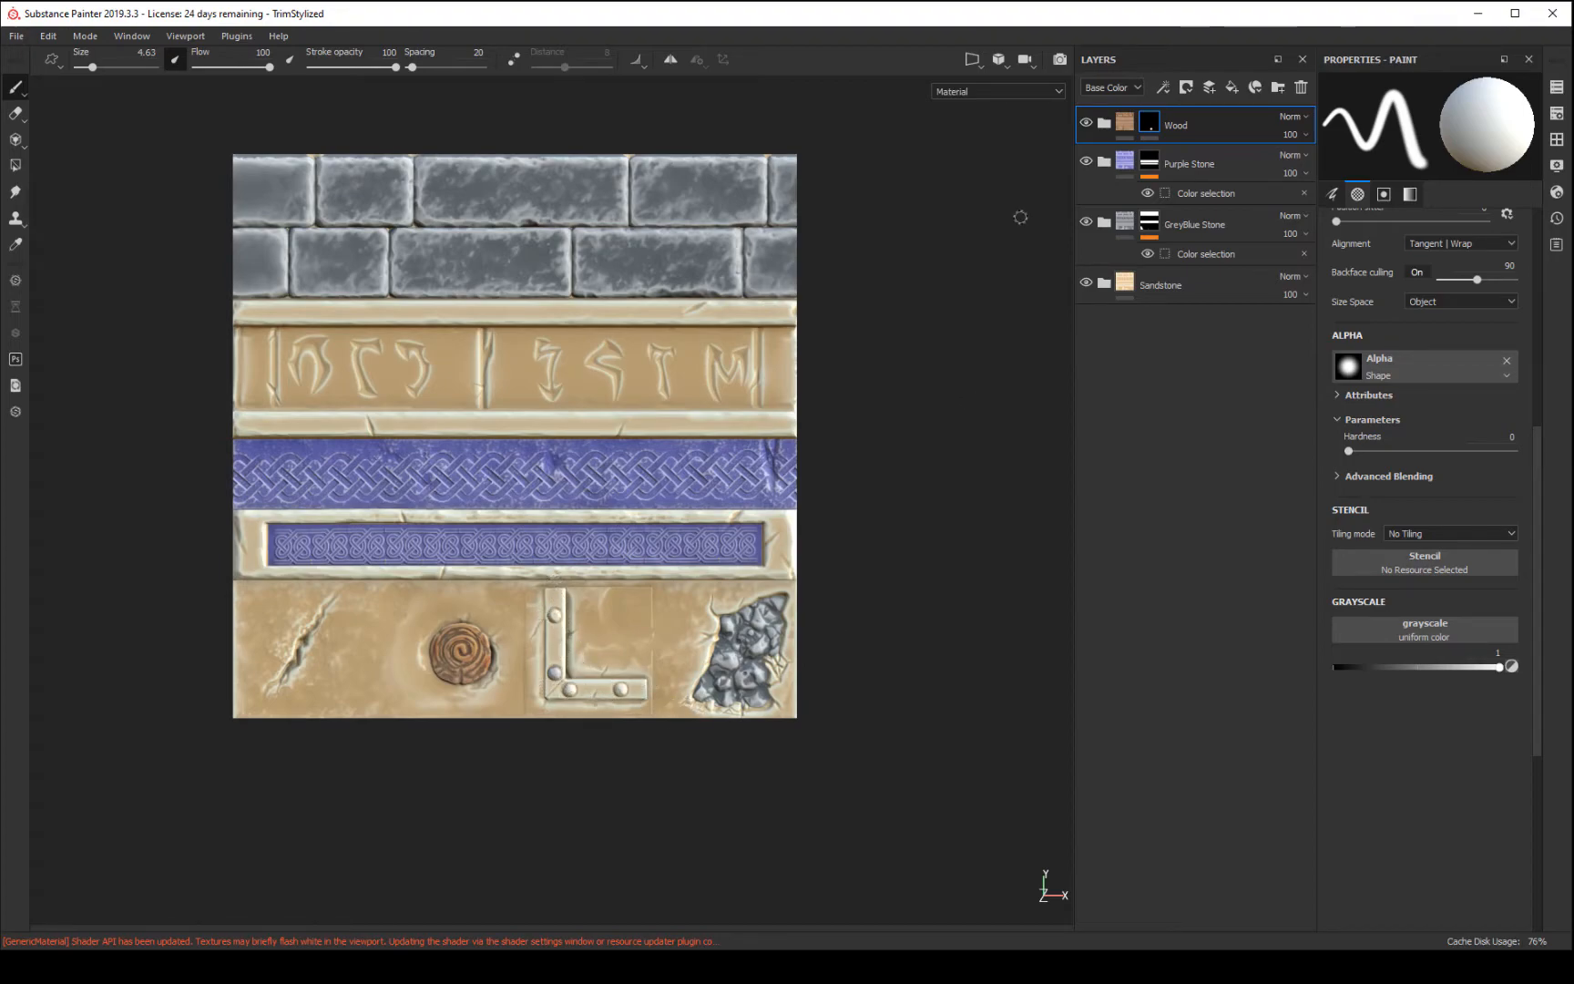
- Duplicate the masked Purple Stone folder and rename the copy Copper Rivets
click(1229, 169)
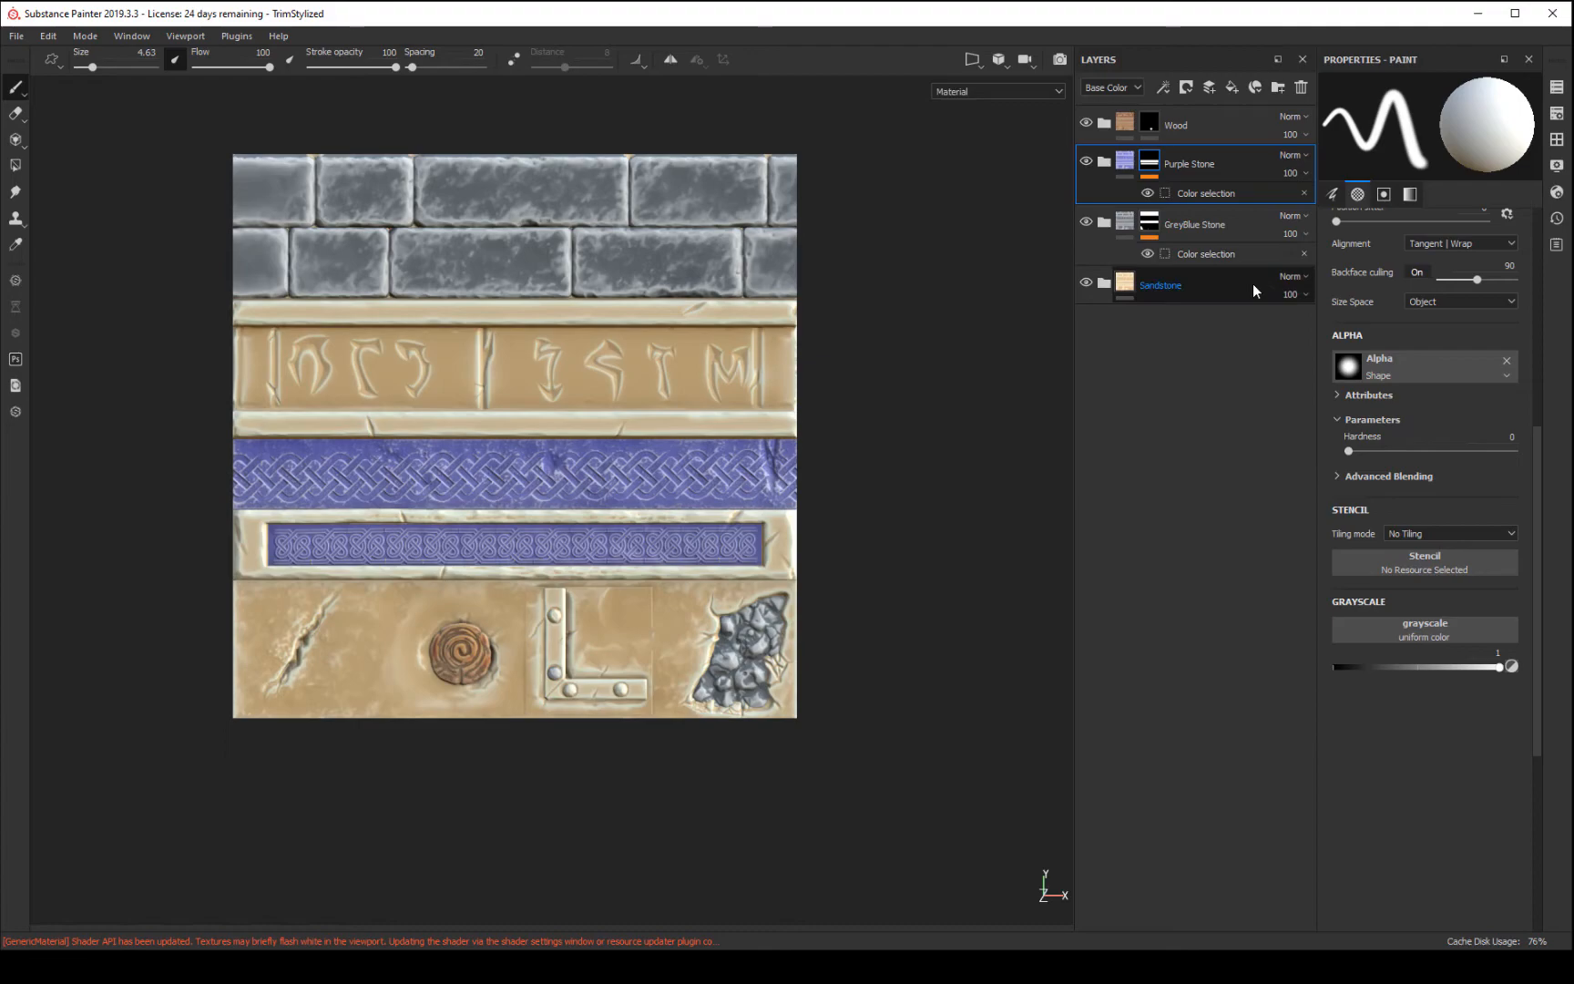
key(ctrl+d)
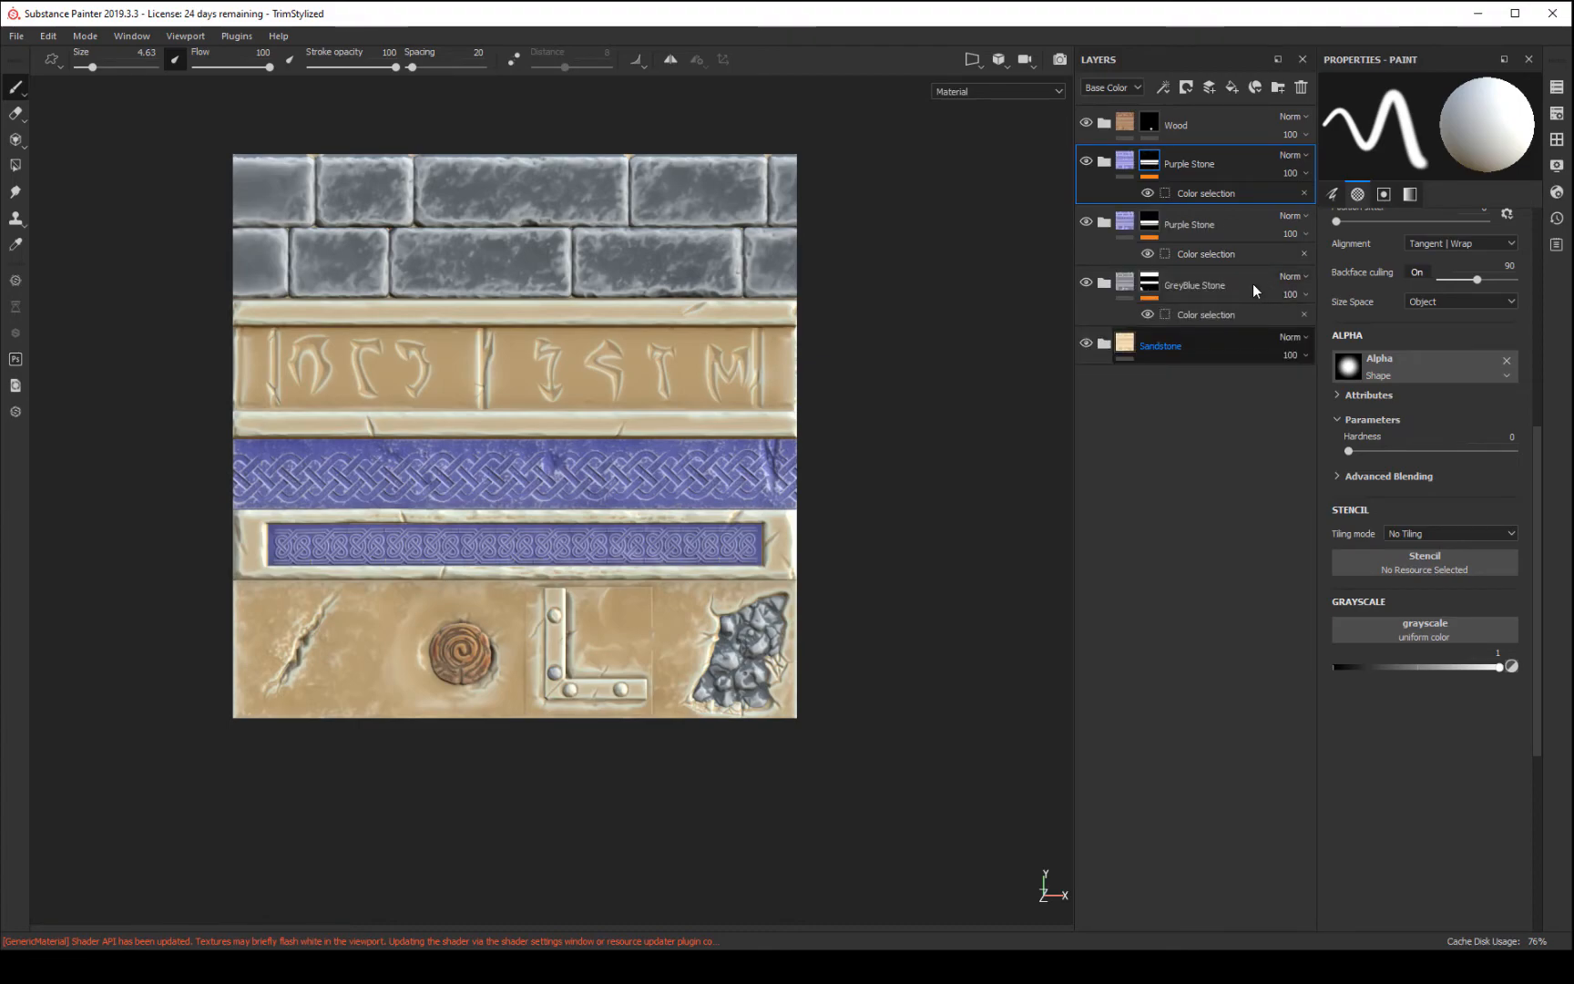
double_click(1189, 163)
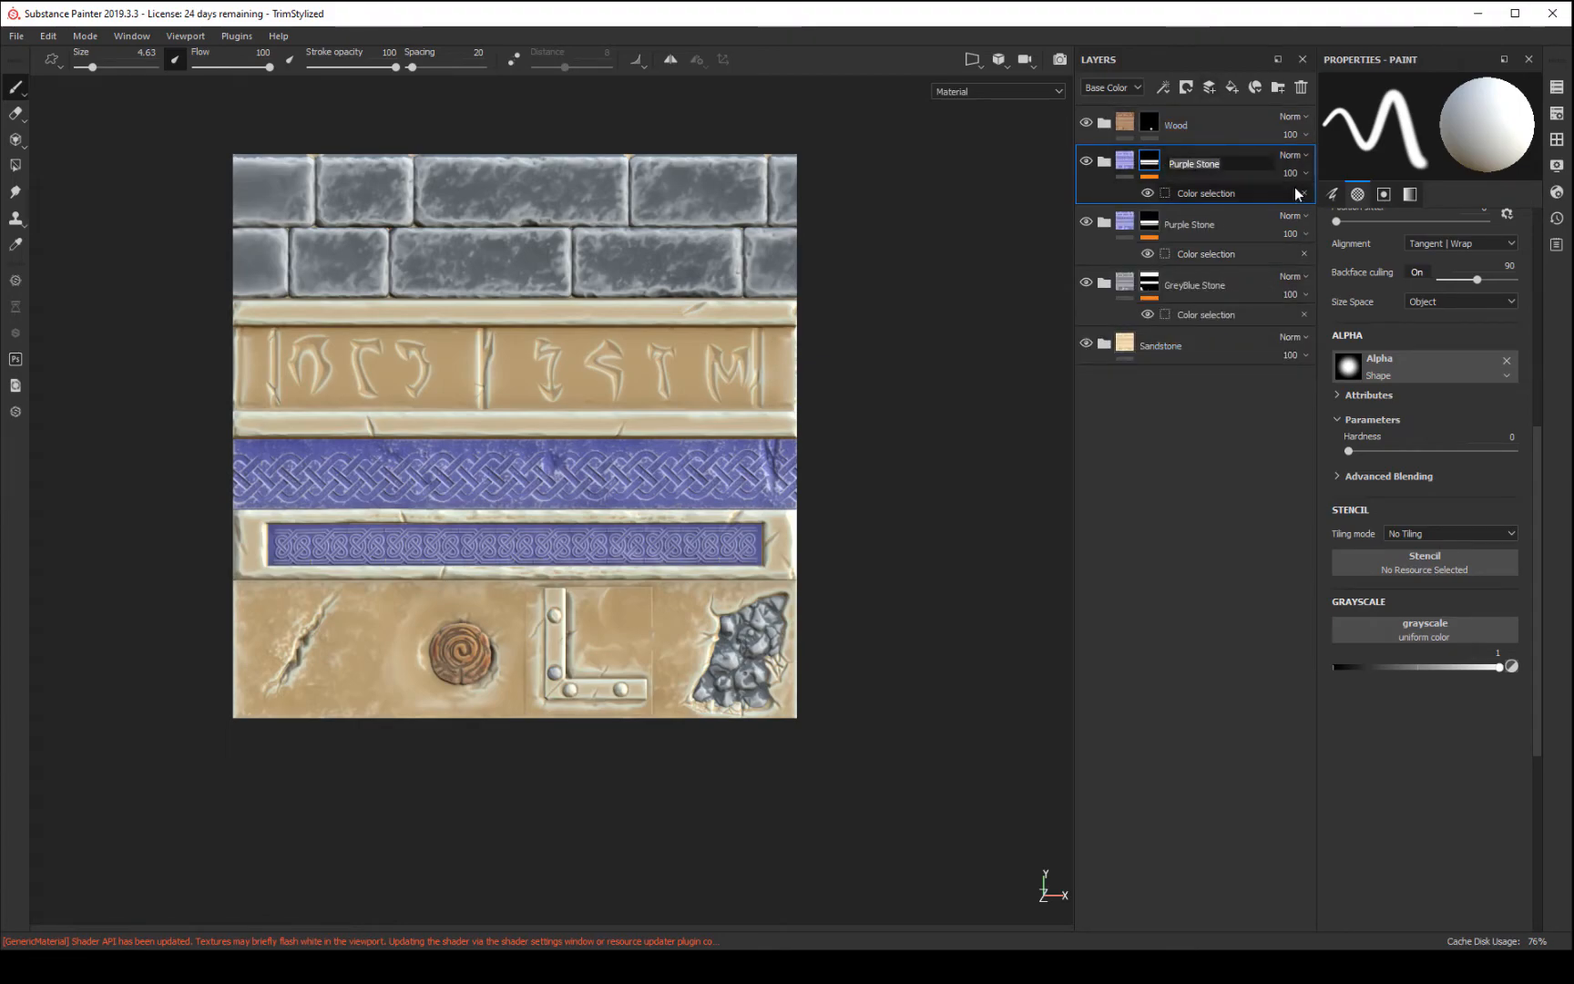
text(Copper Rivets)
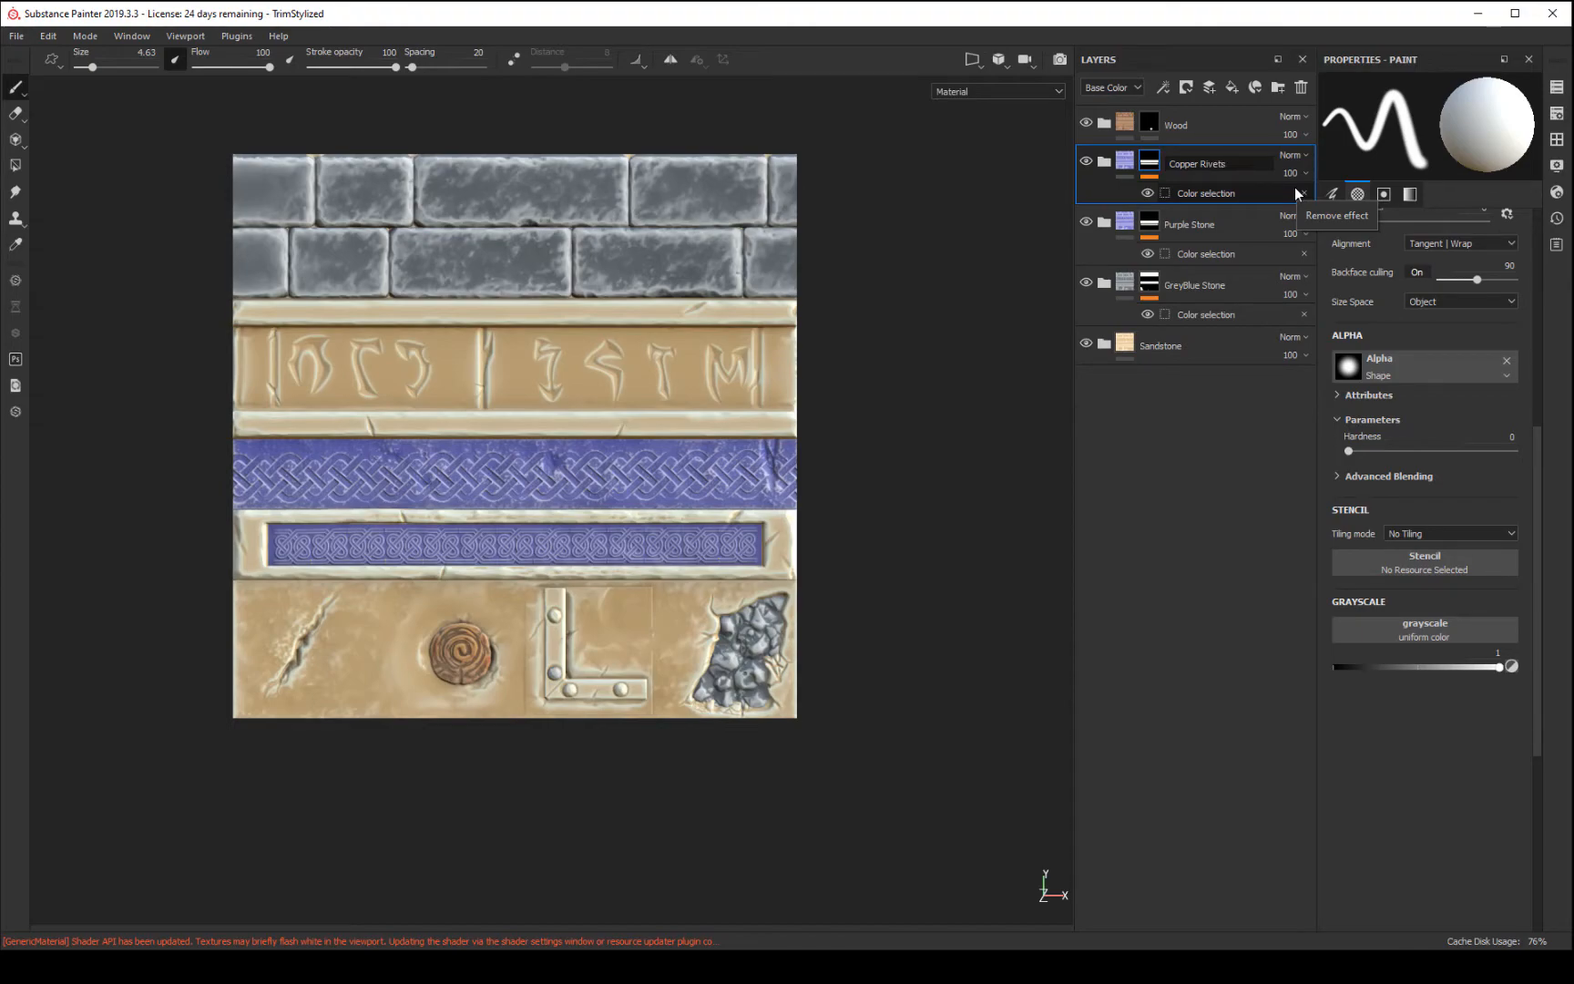
key(Return)
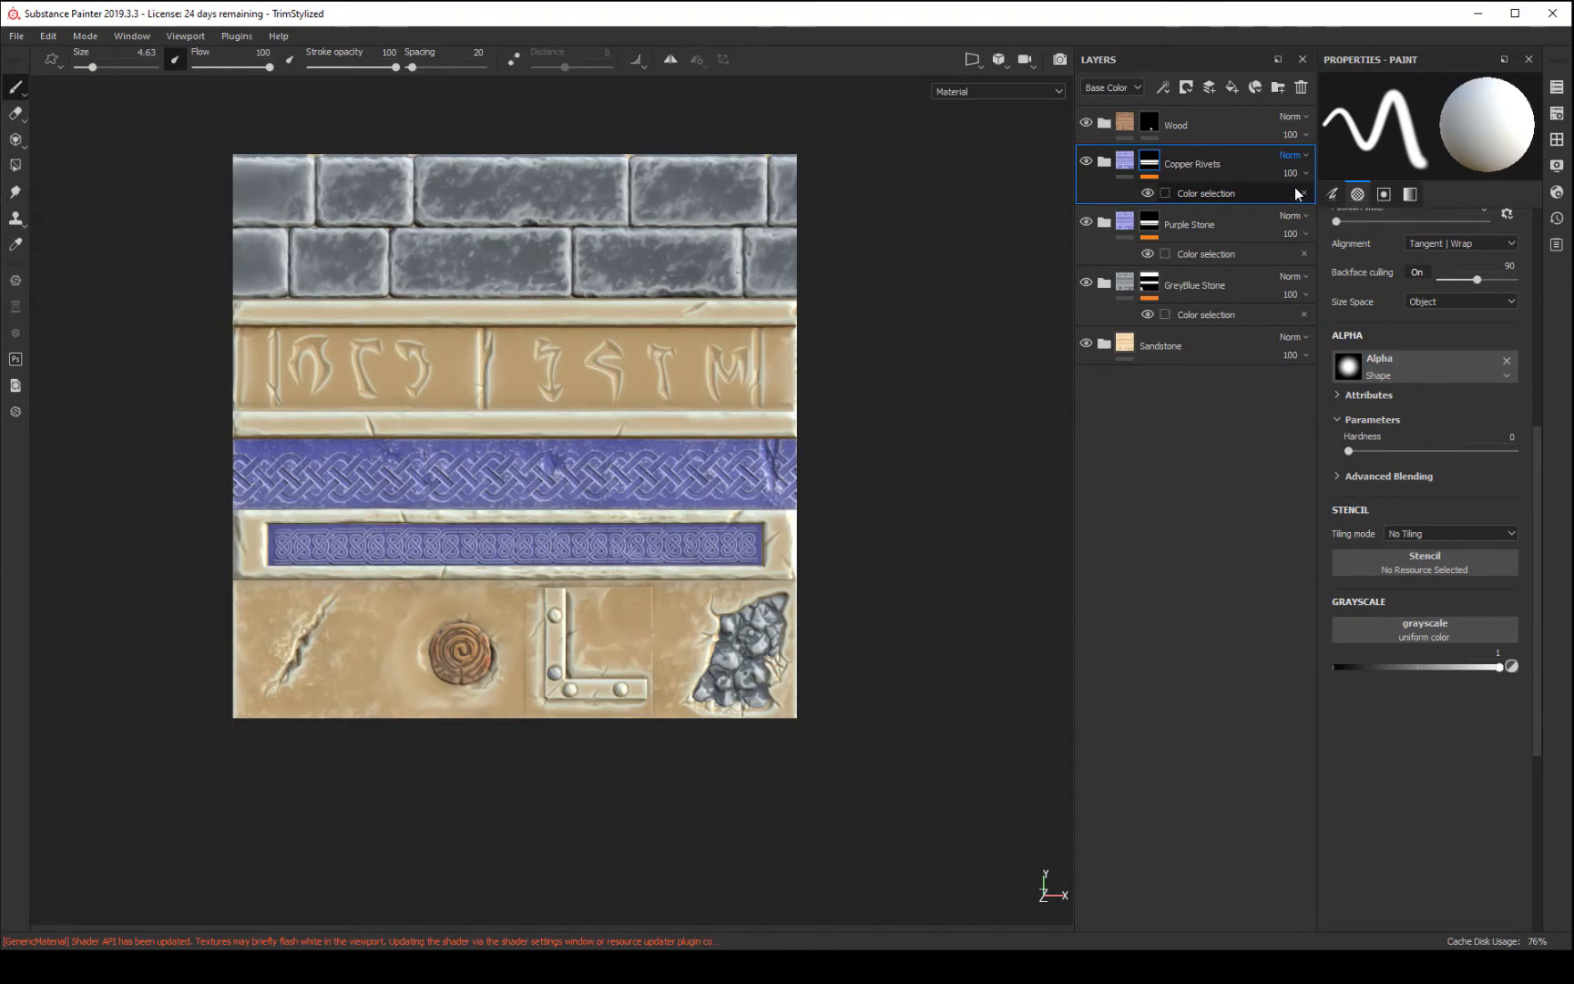
- Apply the Bronze Yellow material to the lowest Base Sand Stone fill in the Copper Rivets folder and select the folder
click(1102, 162)
click(1184, 325)
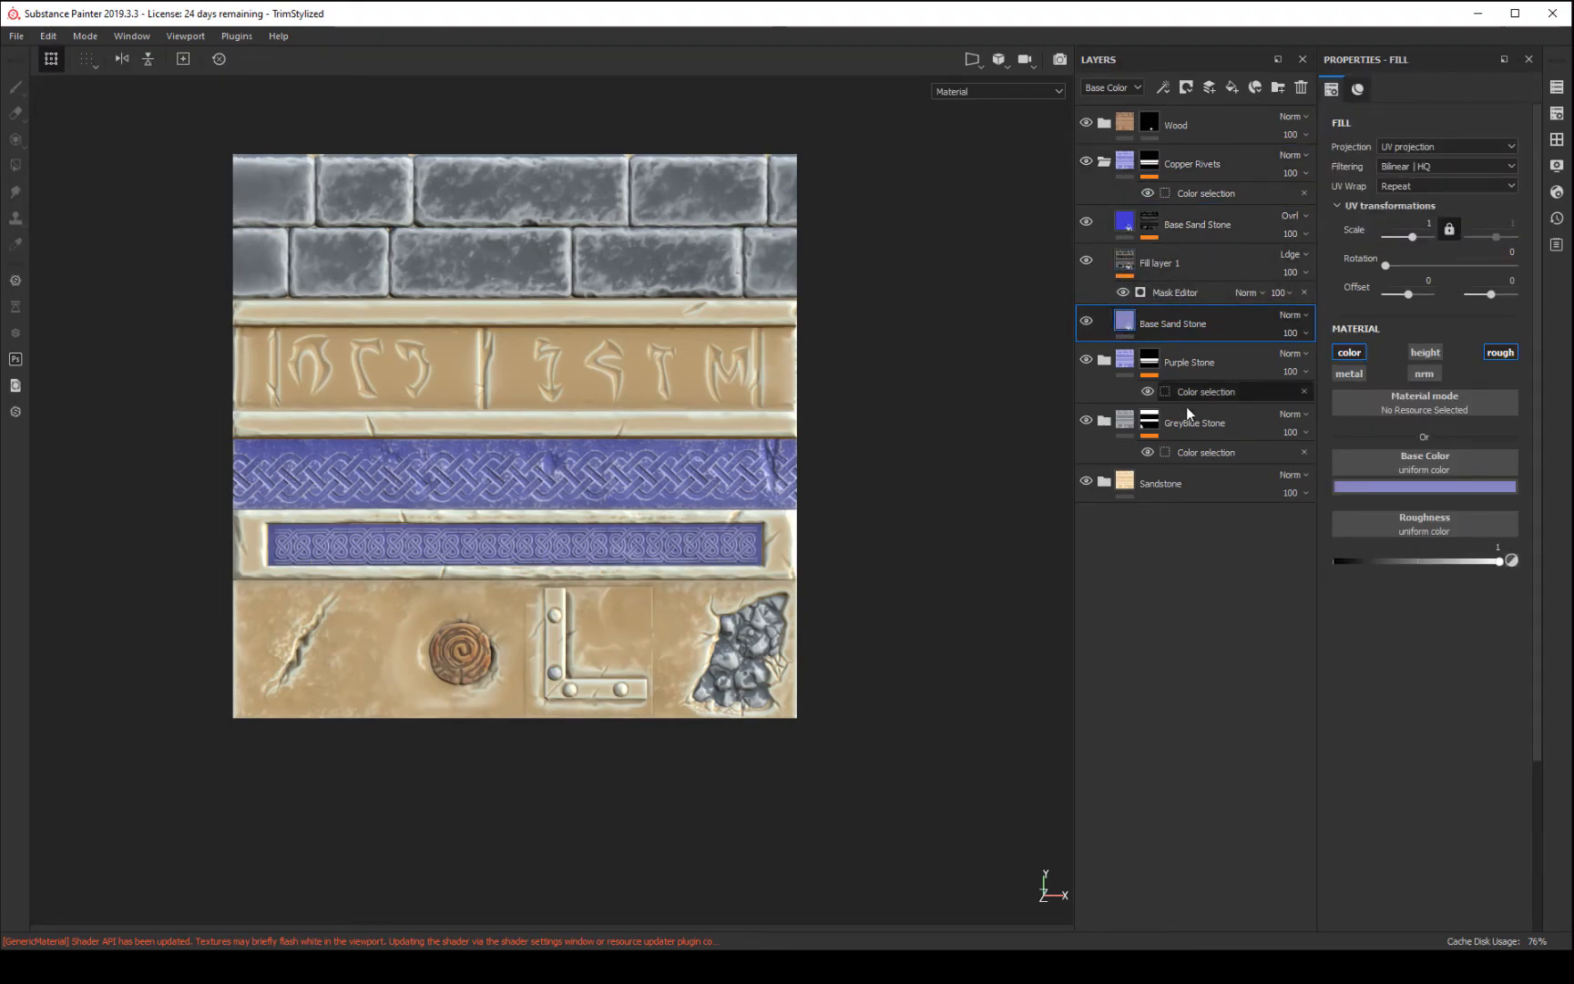
click(1557, 142)
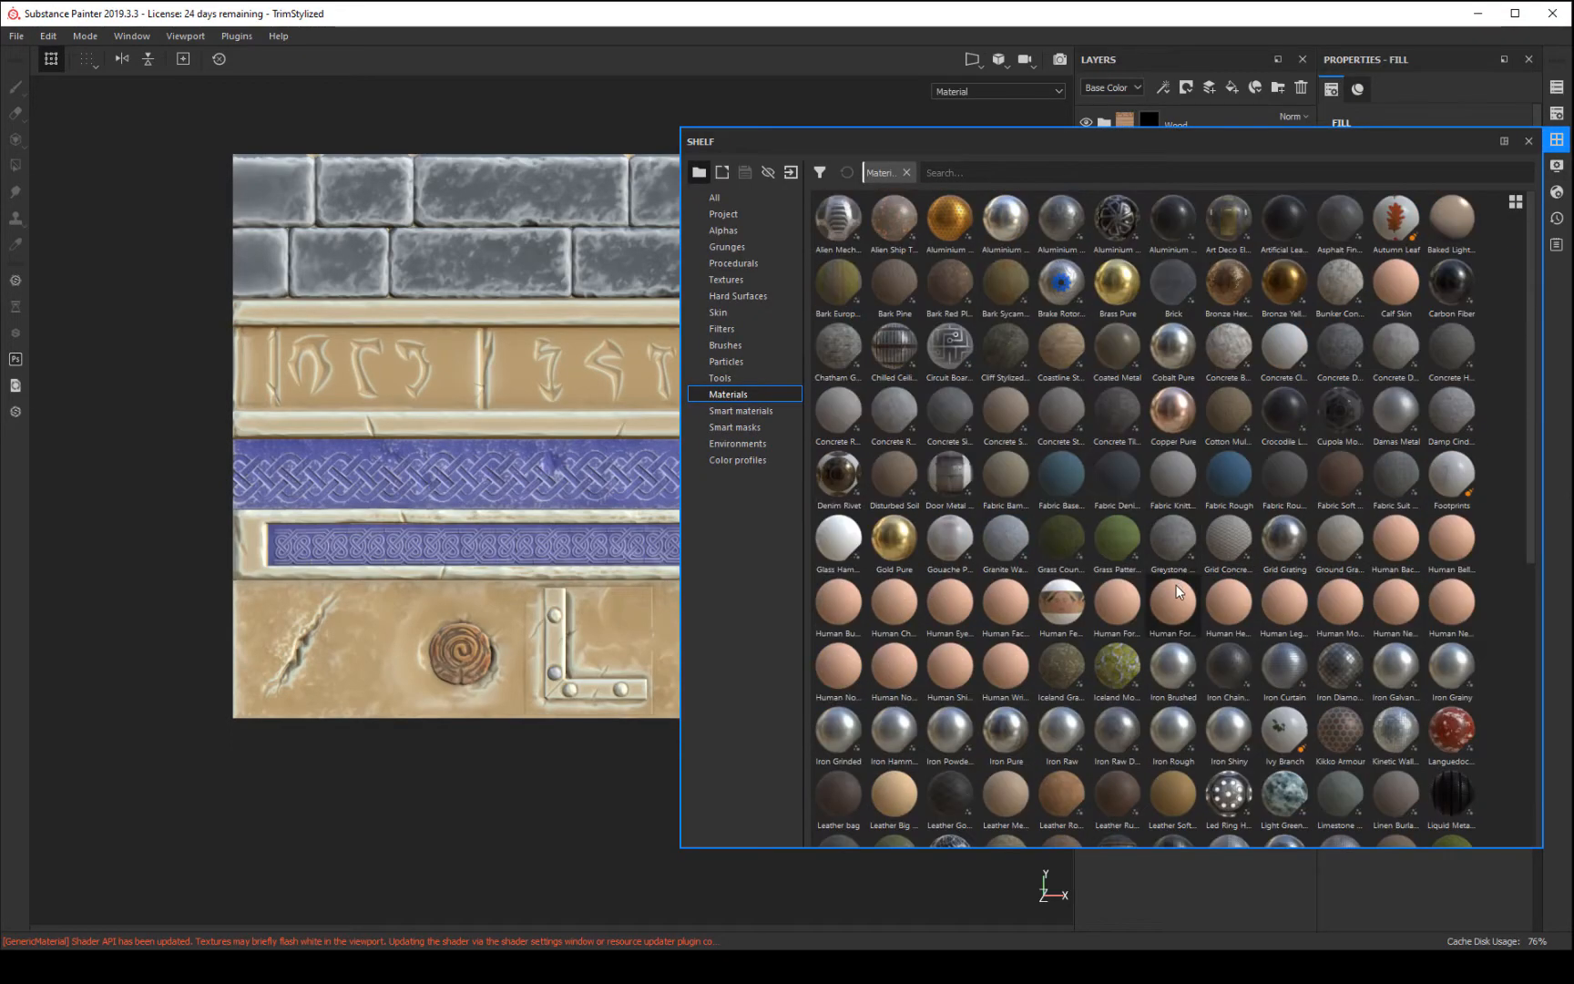
click(1298, 296)
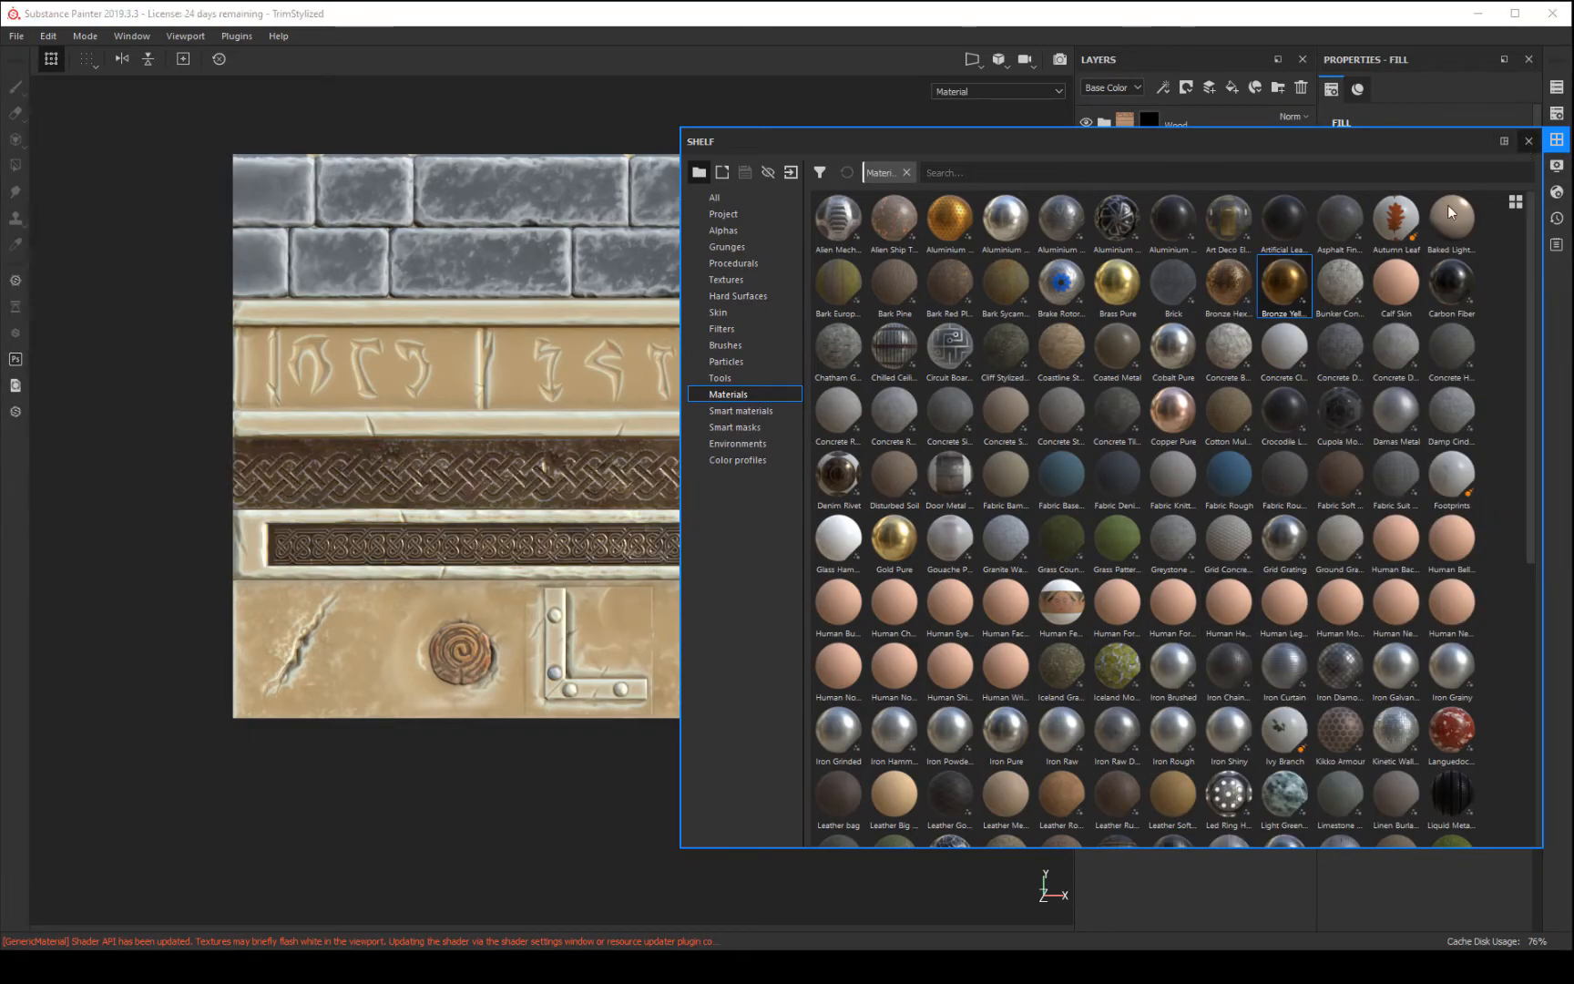
click(1508, 143)
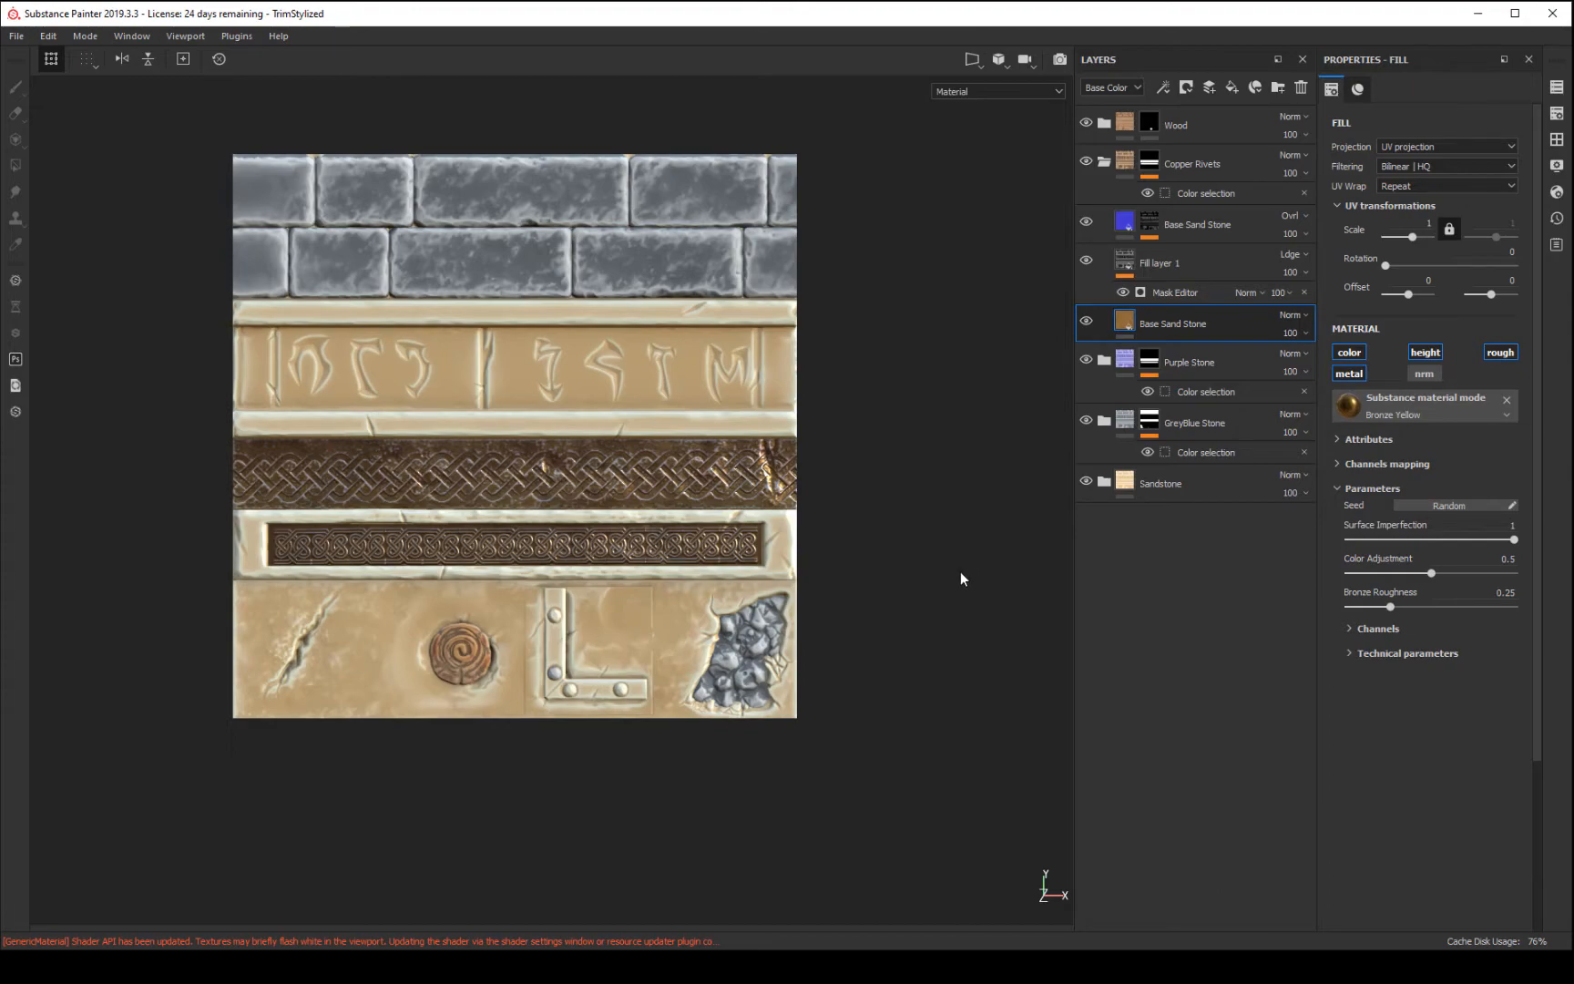
mouse_move(945, 496)
alt+mouse_down()
mouse_move(931, 439)
mouse_move(939, 471)
alt+mouse_up()
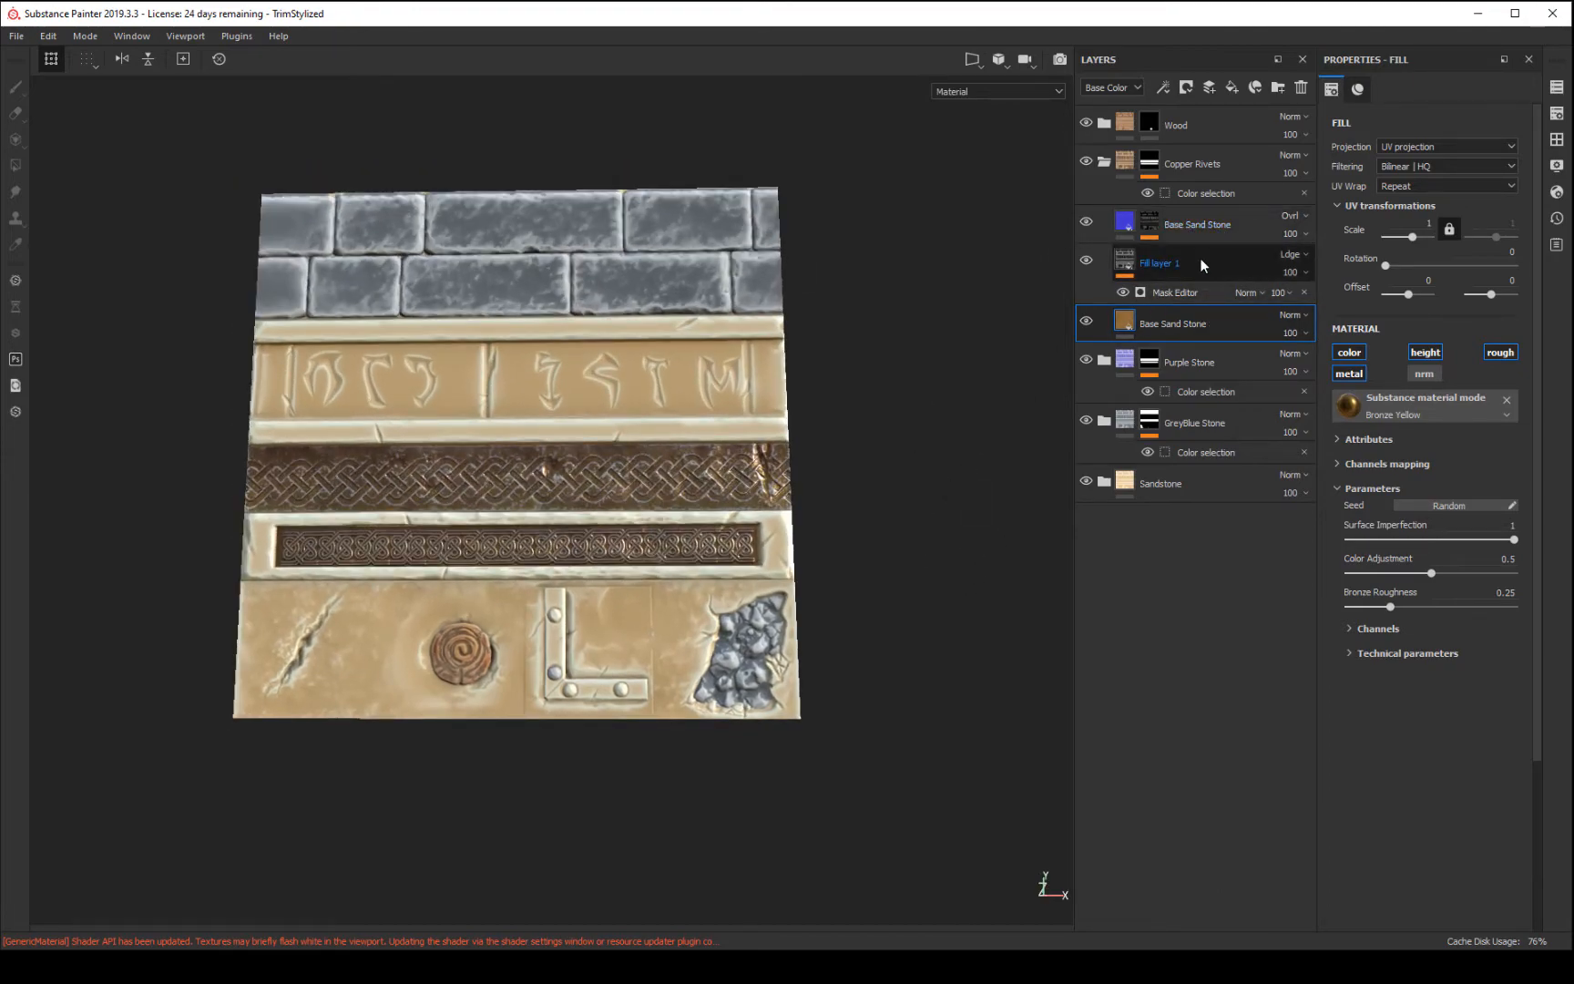
click(1115, 162)
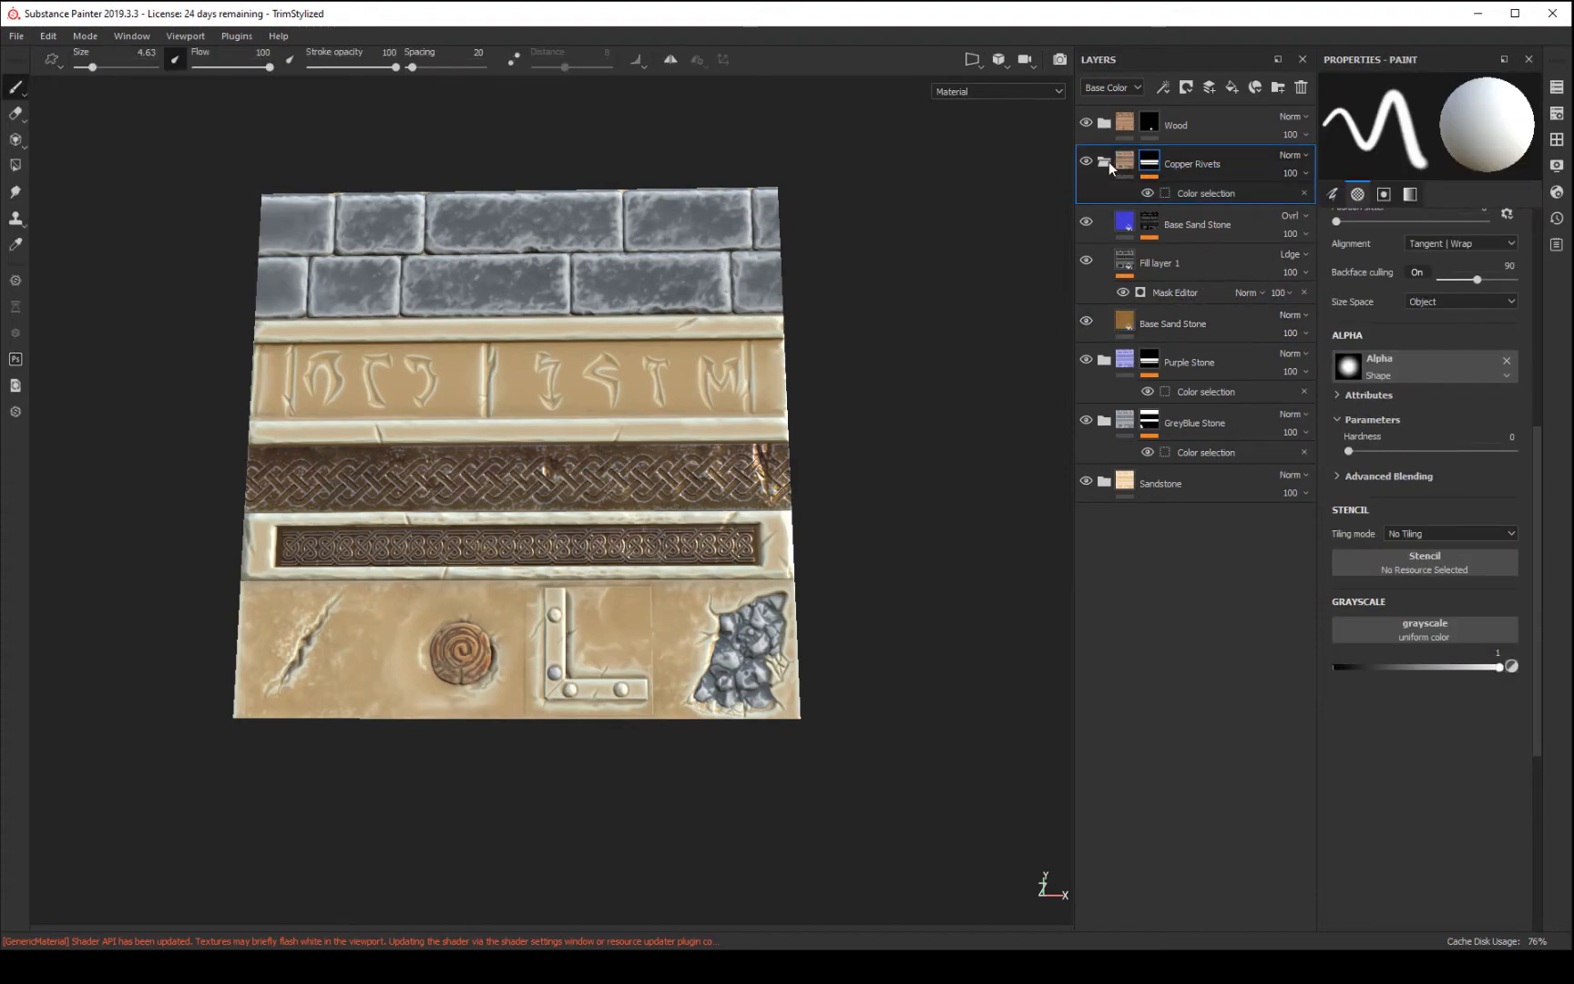
- Move the collapsed Copper Rivets folder to the top of the layer stack and remove both blue ID colors from its color selection
click(1106, 162)
drag(1209, 166, 1193, 107)
alt+drag(999, 399, 986, 451)
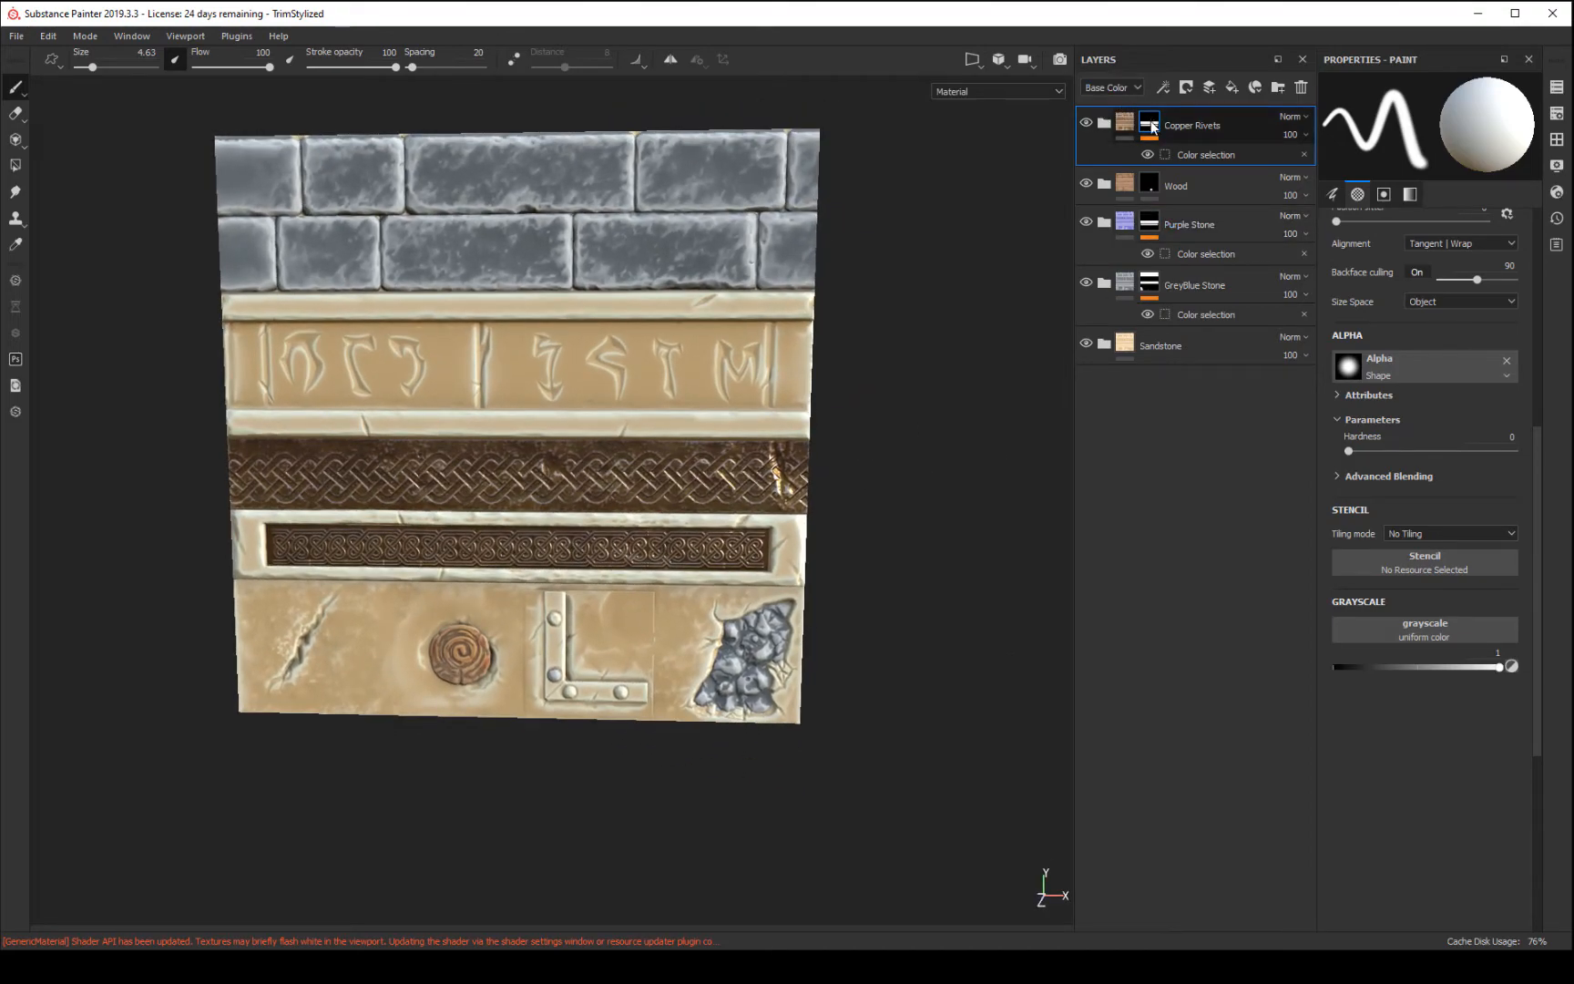
click(1160, 155)
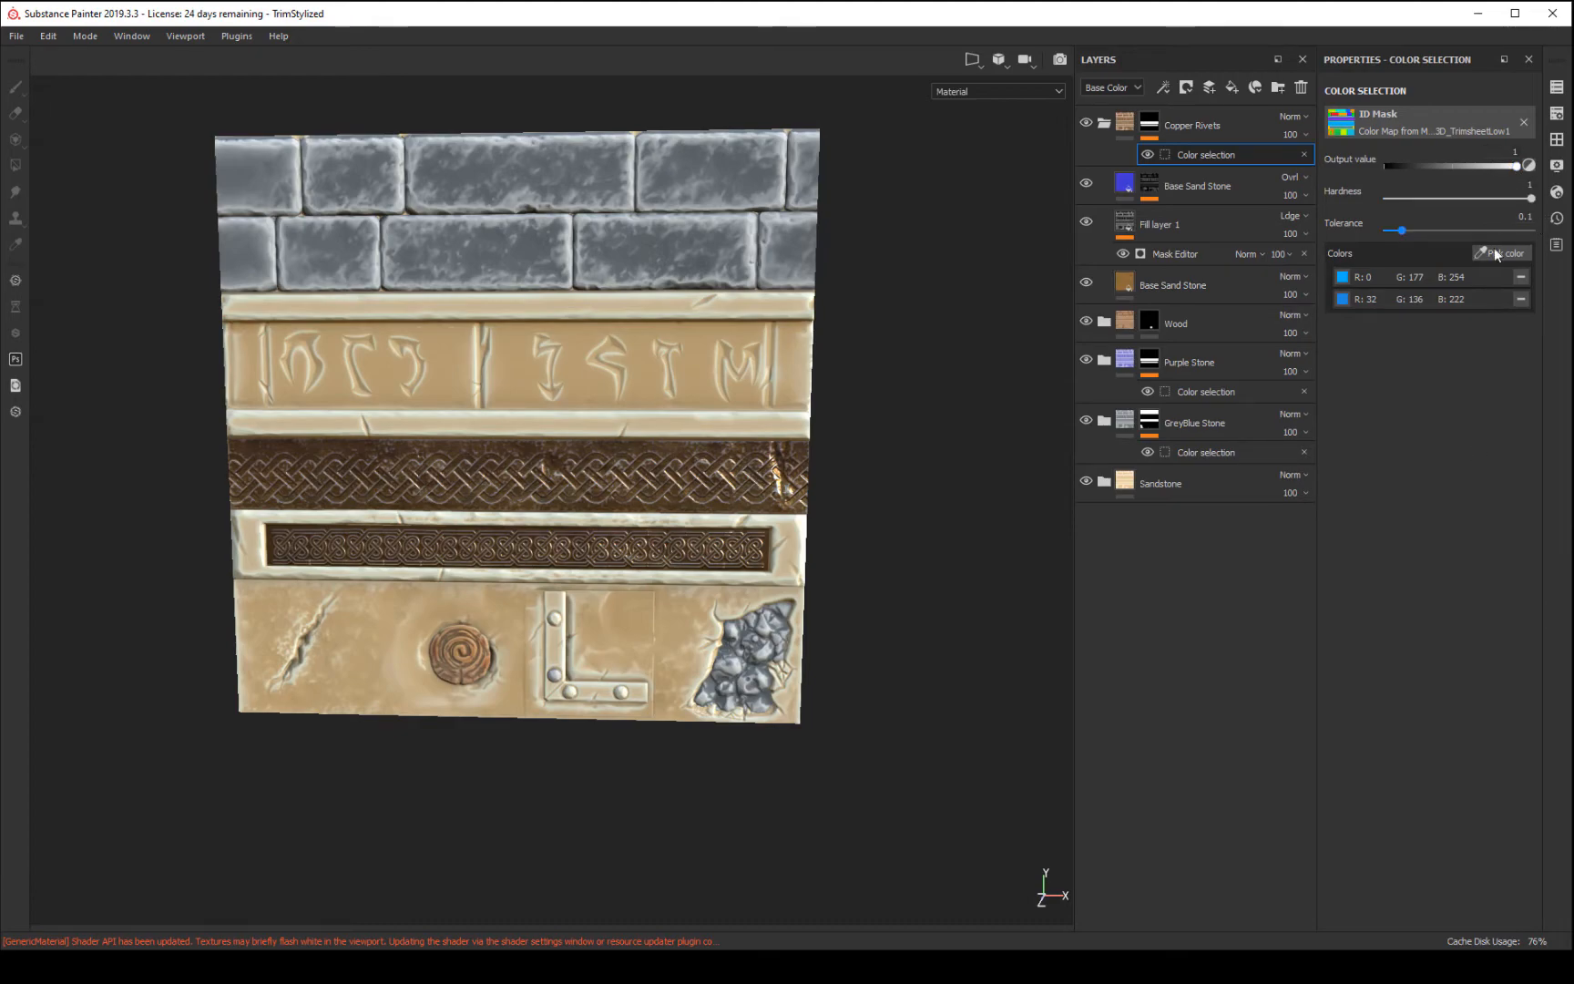
click(1521, 277)
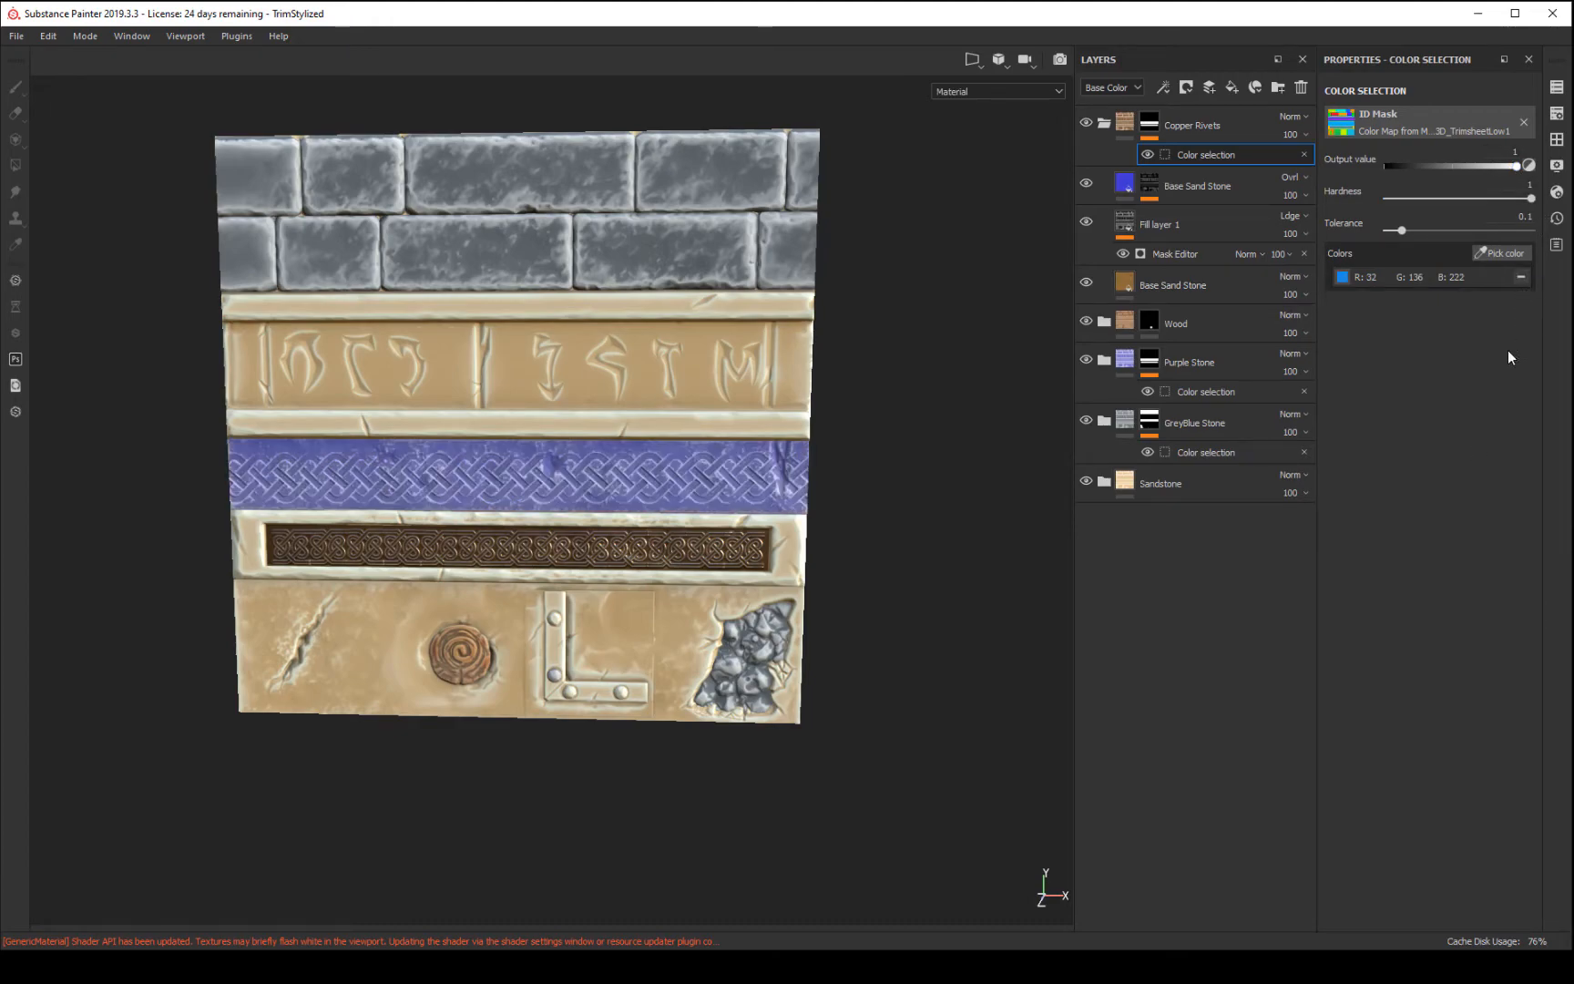
click(1519, 278)
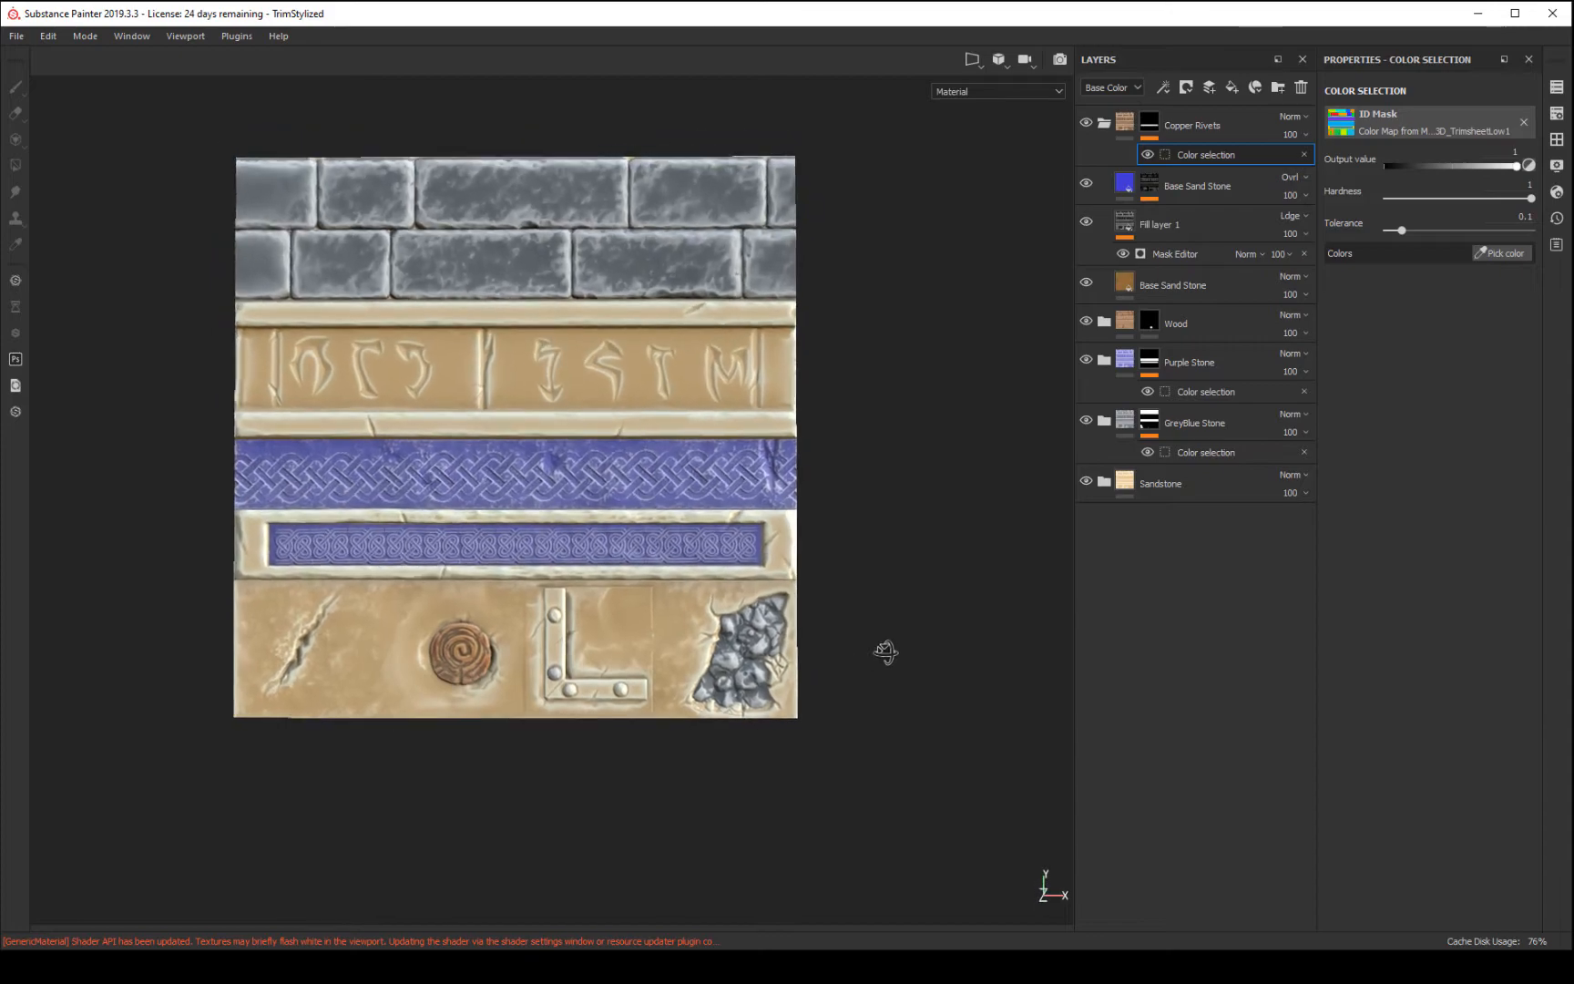
- Pick the ID colors of the four rivets on the L-shaped bracket for the Copper Rivets color selection
scroll(967, 730, up, 3)
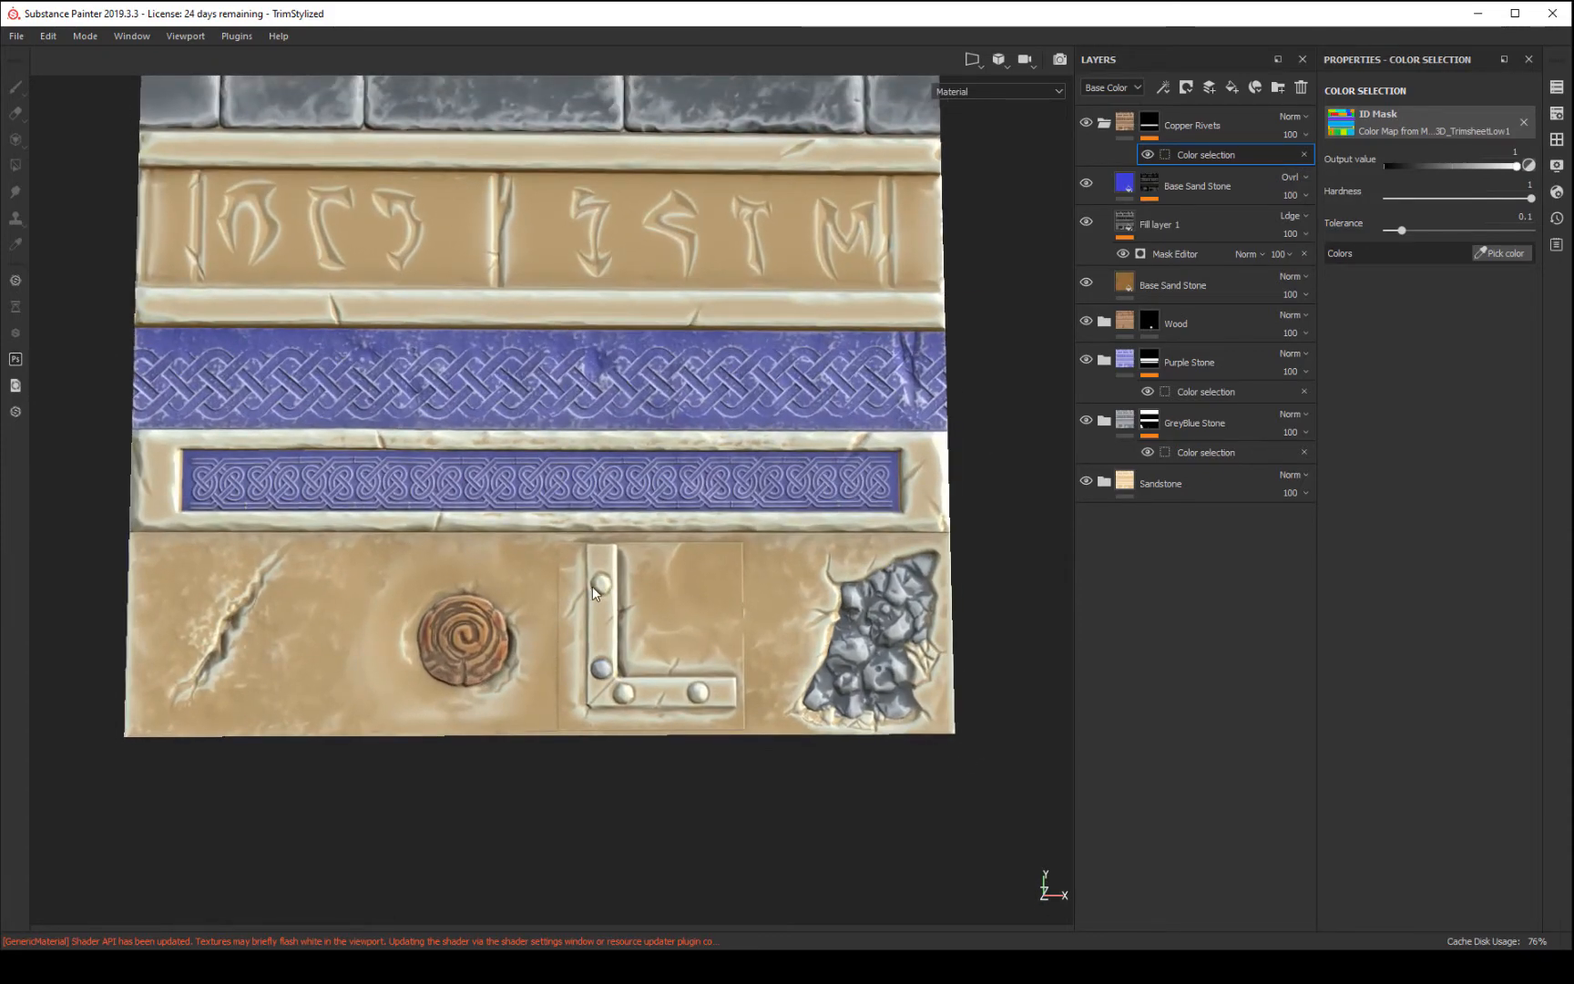
click(1498, 253)
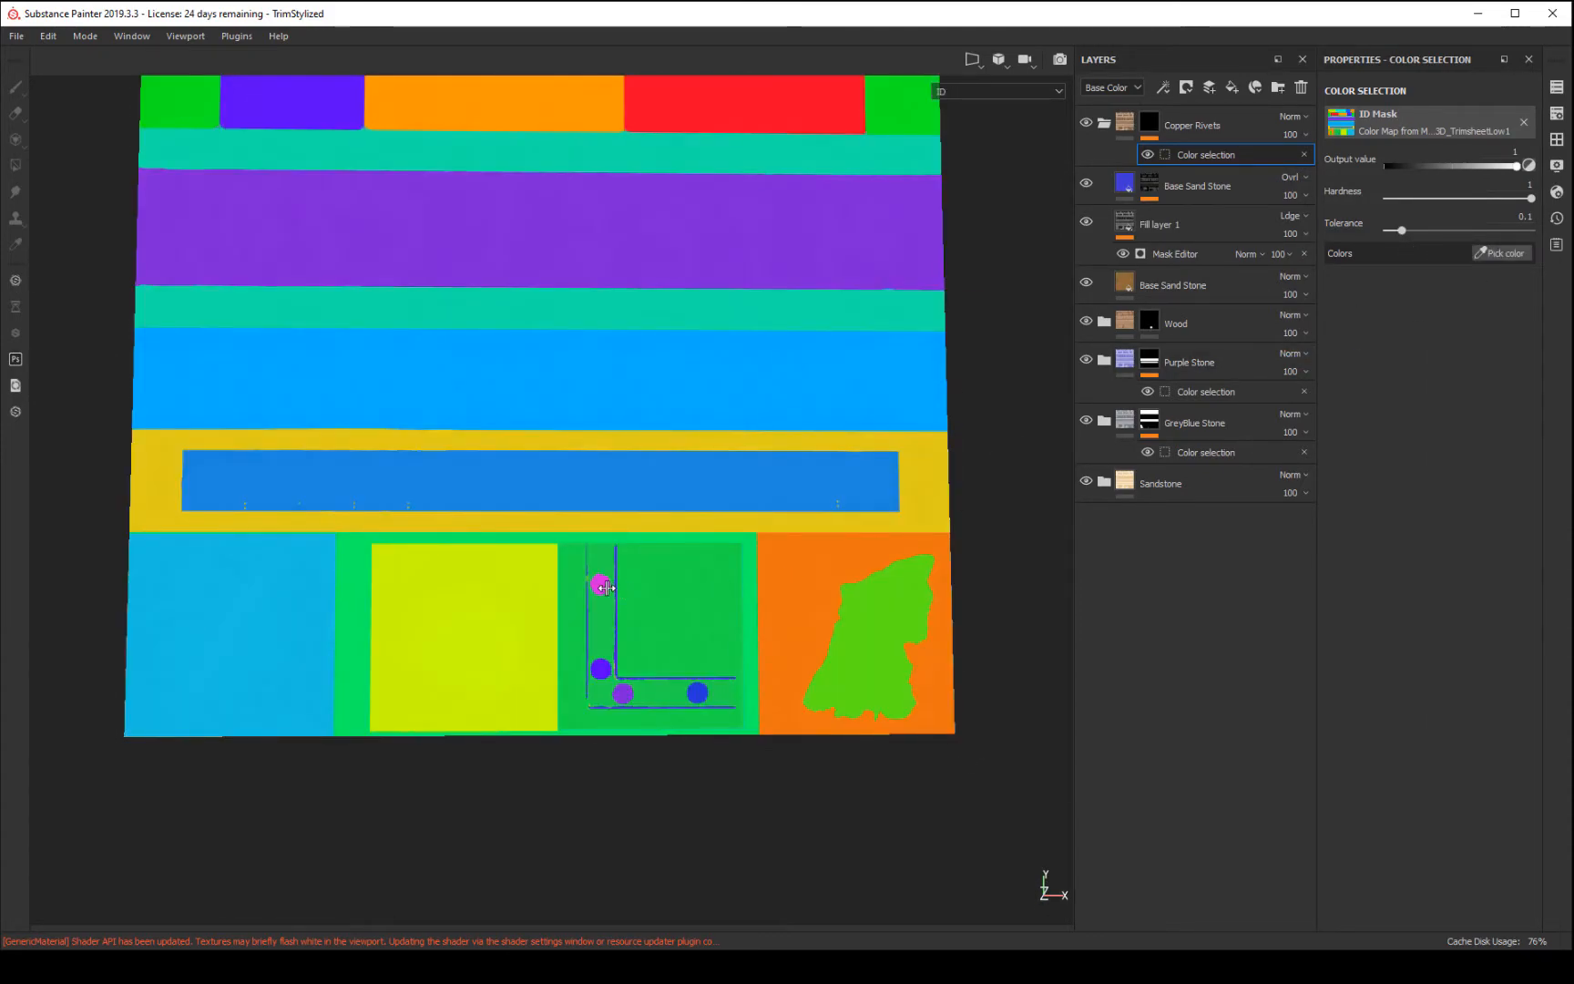
click(600, 583)
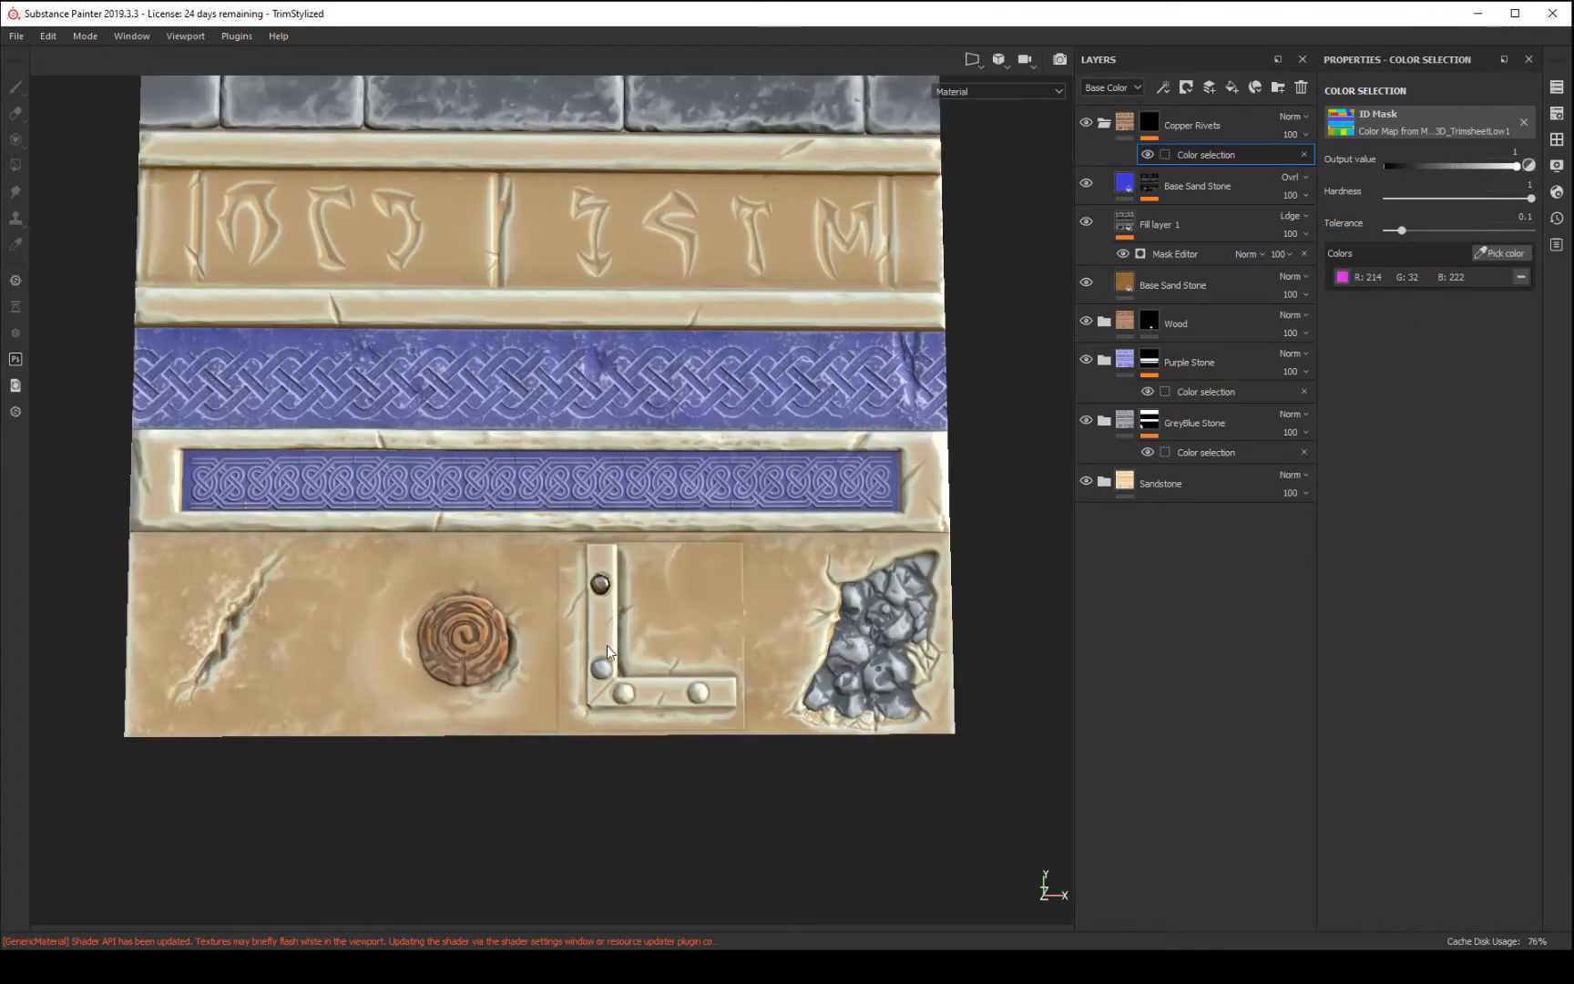
click(1498, 253)
click(594, 673)
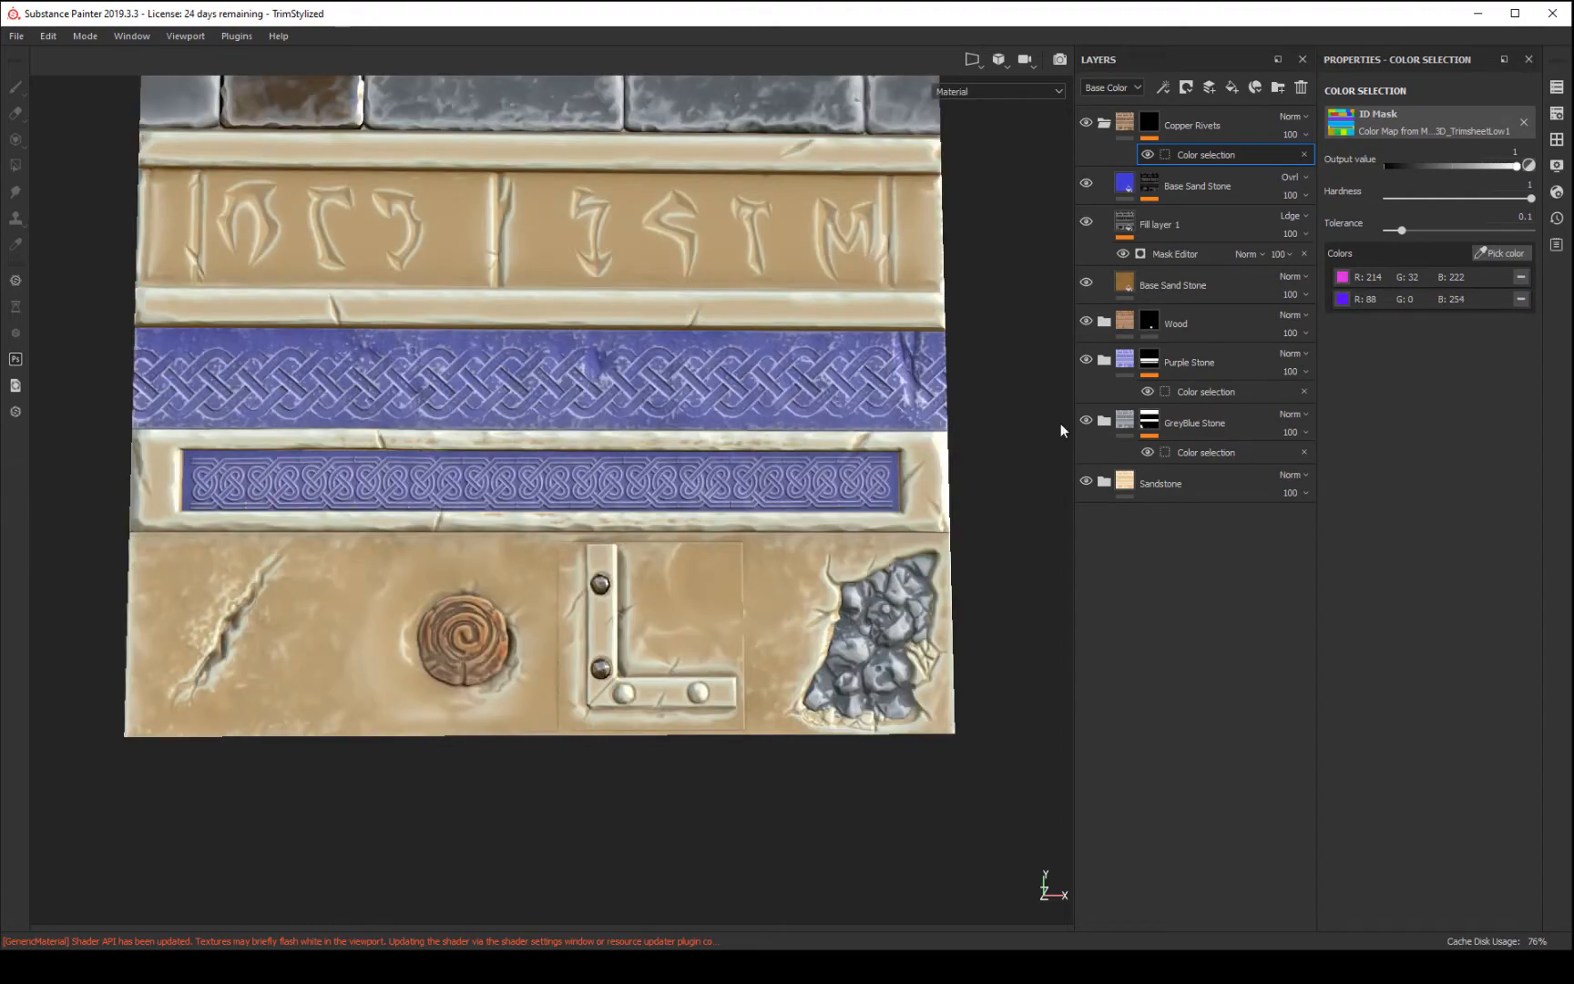
click(1498, 253)
click(626, 698)
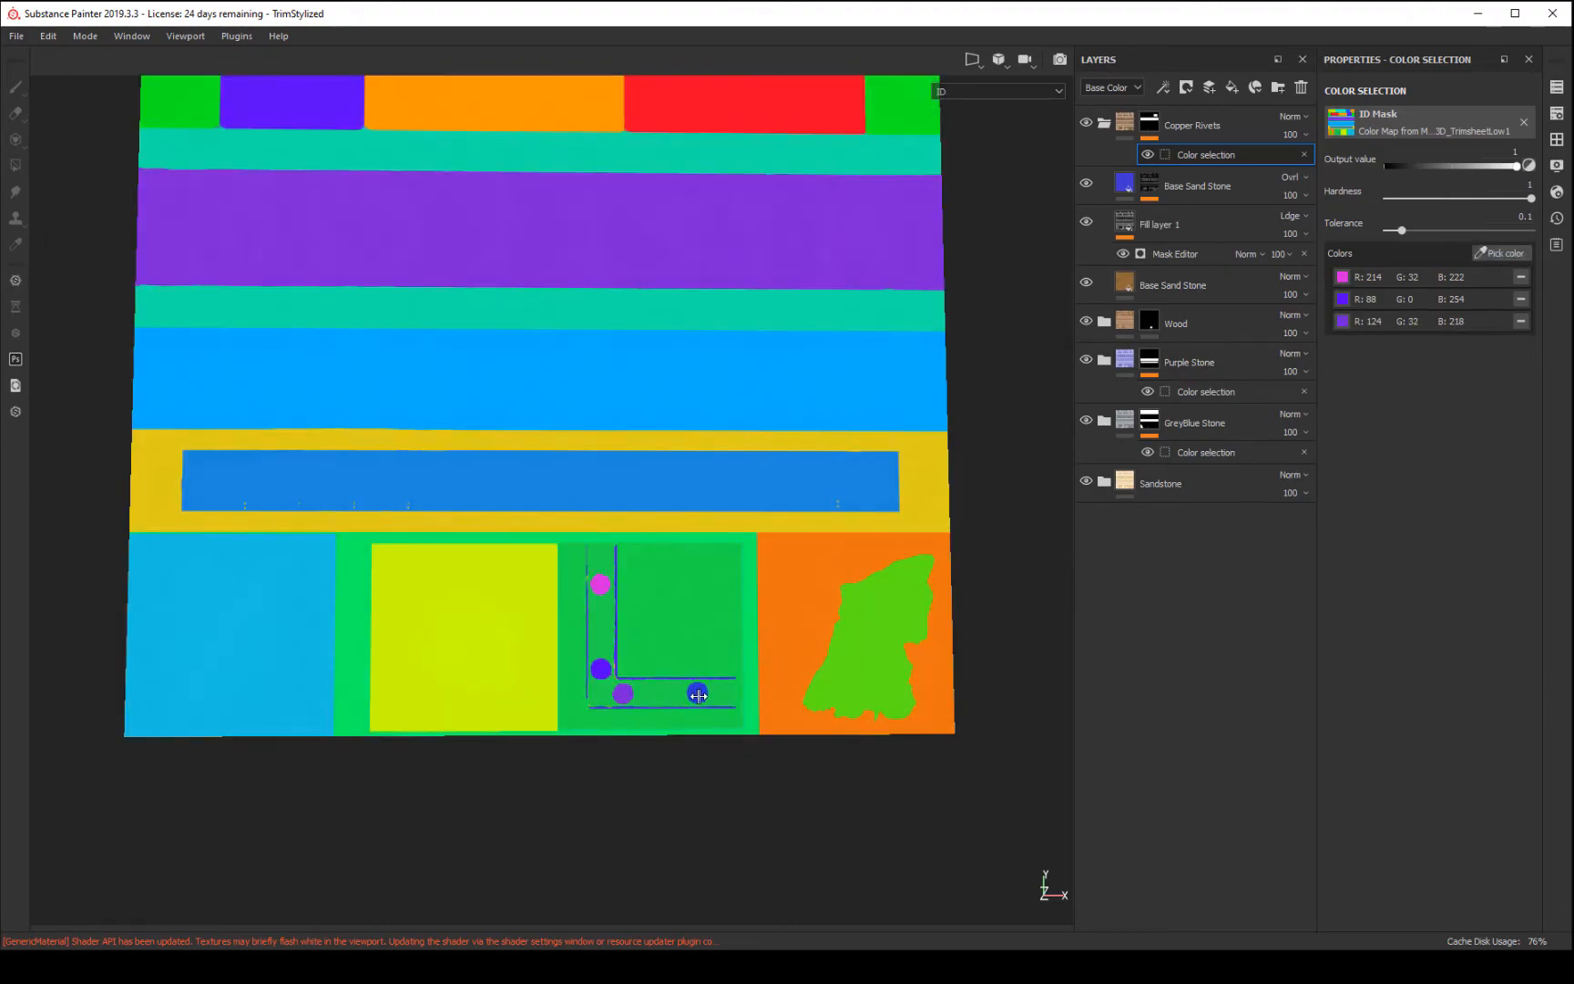
click(698, 694)
- Add a paint effect above the color selection in the Copper Rivets mask
alt+drag(973, 861, 902, 731)
alt+right_drag(903, 730, 928, 545)
mouse_move(927, 545)
alt+mouse_down()
mouse_move(1135, 551)
mouse_move(768, 530)
mouse_move(941, 541)
mouse_move(913, 541)
alt+mouse_up()
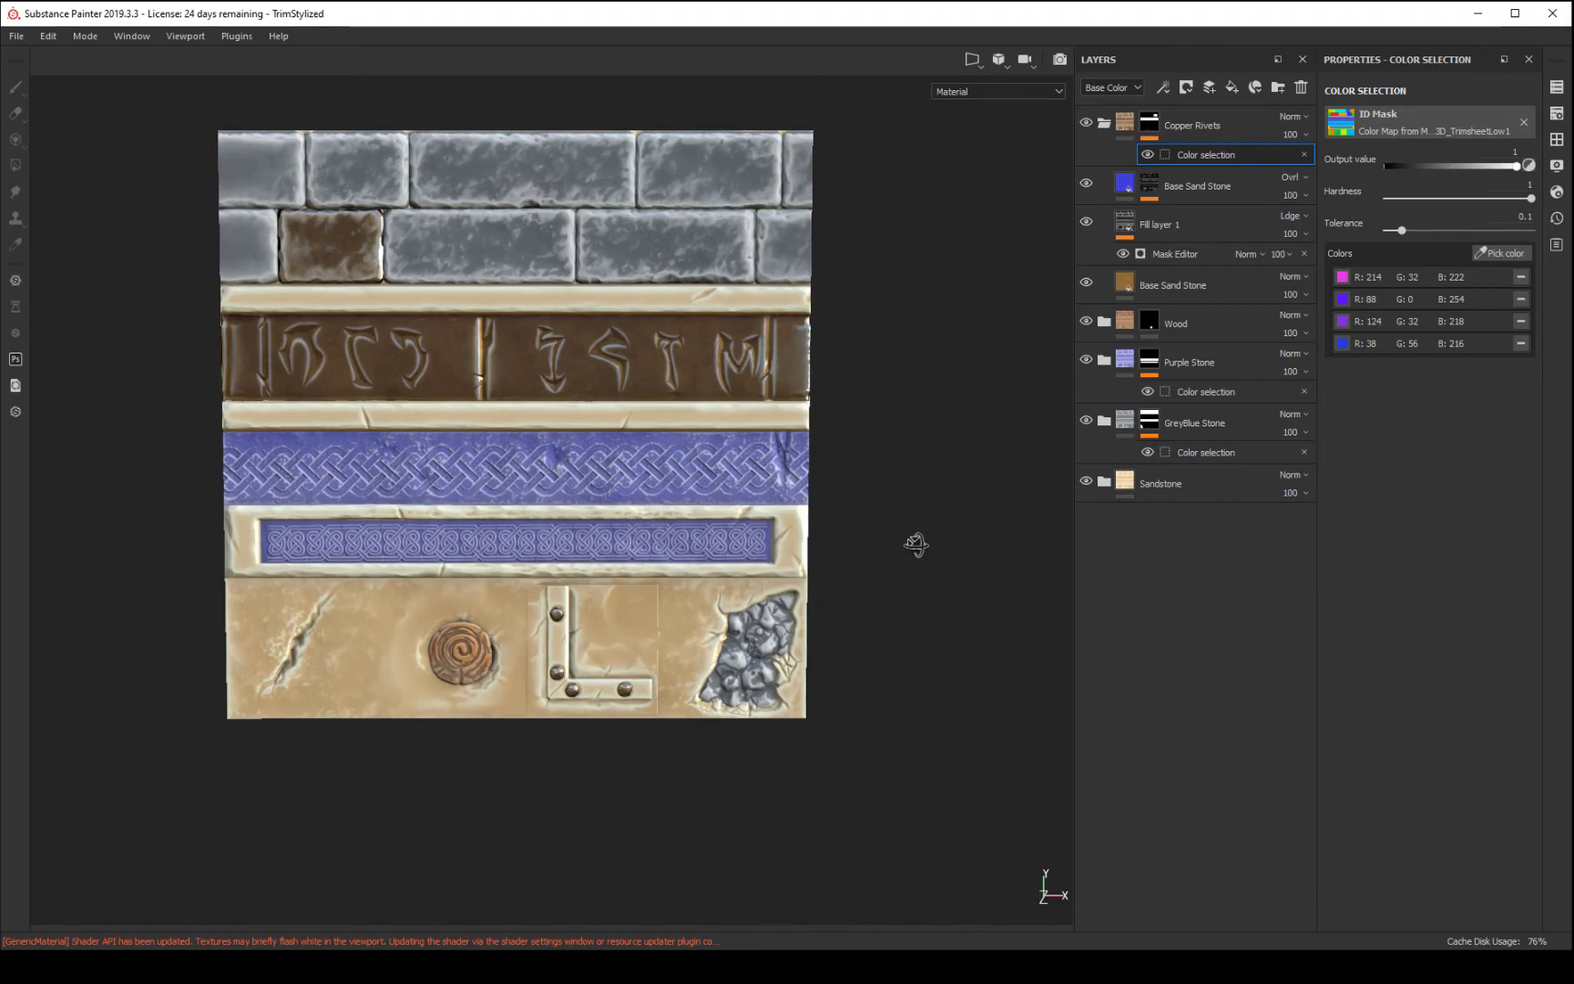
mouse_move(891, 690)
alt+mouse_down()
mouse_move(889, 618)
mouse_move(882, 699)
alt+mouse_up()
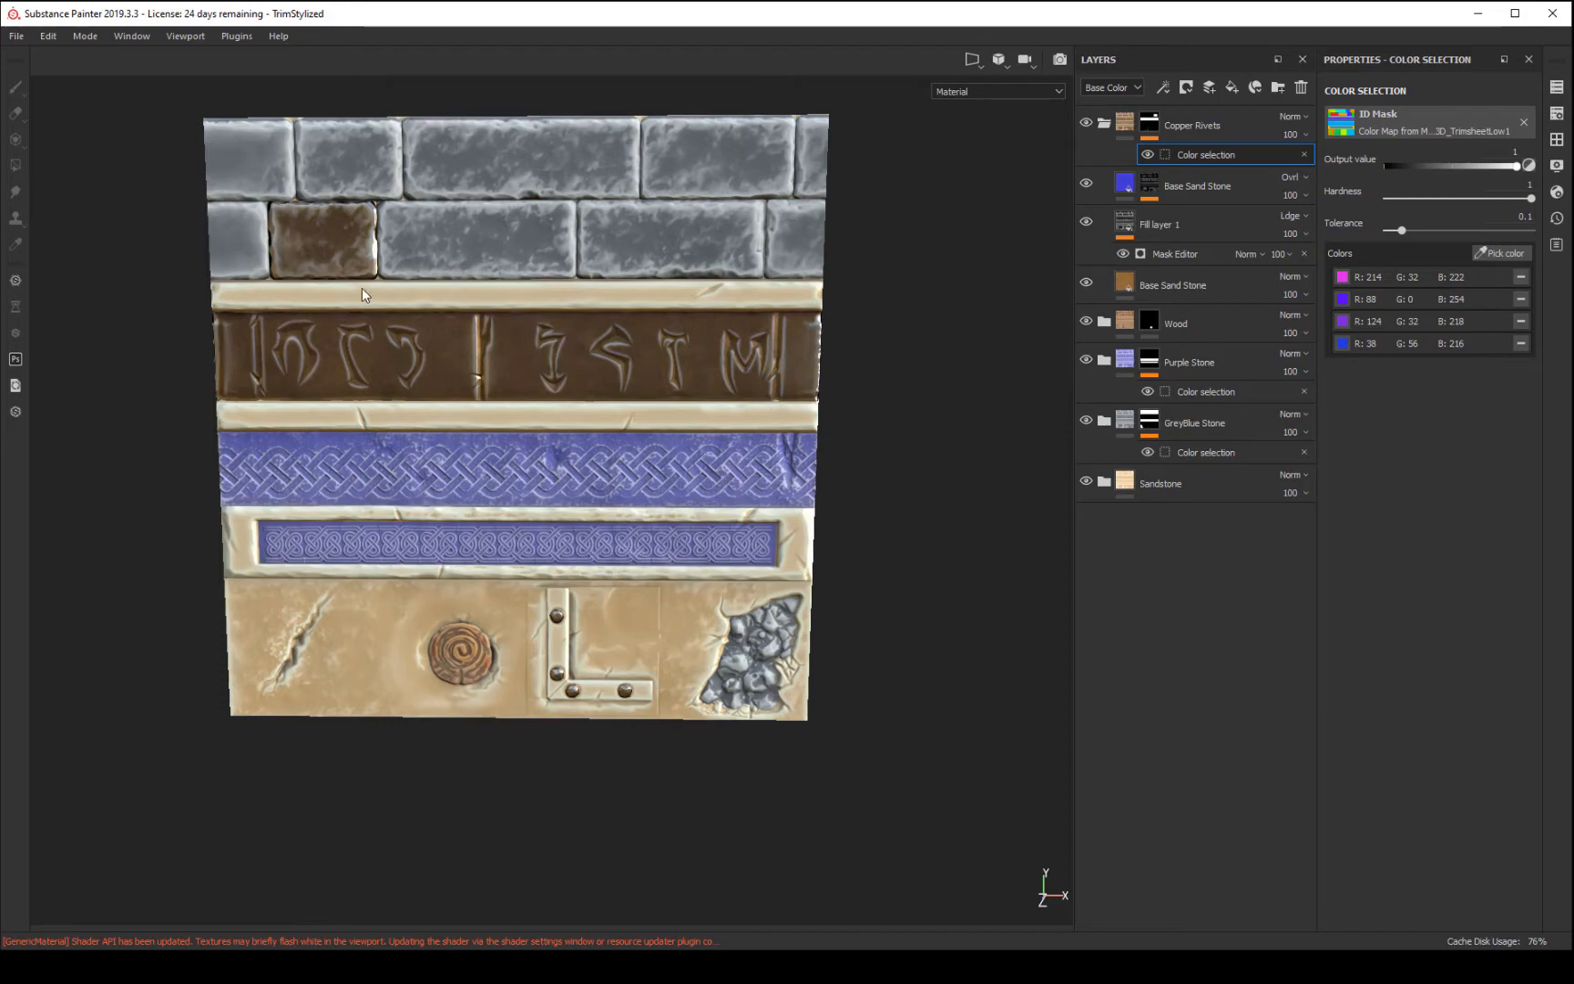
alt+shift+drag(953, 497, 960, 464)
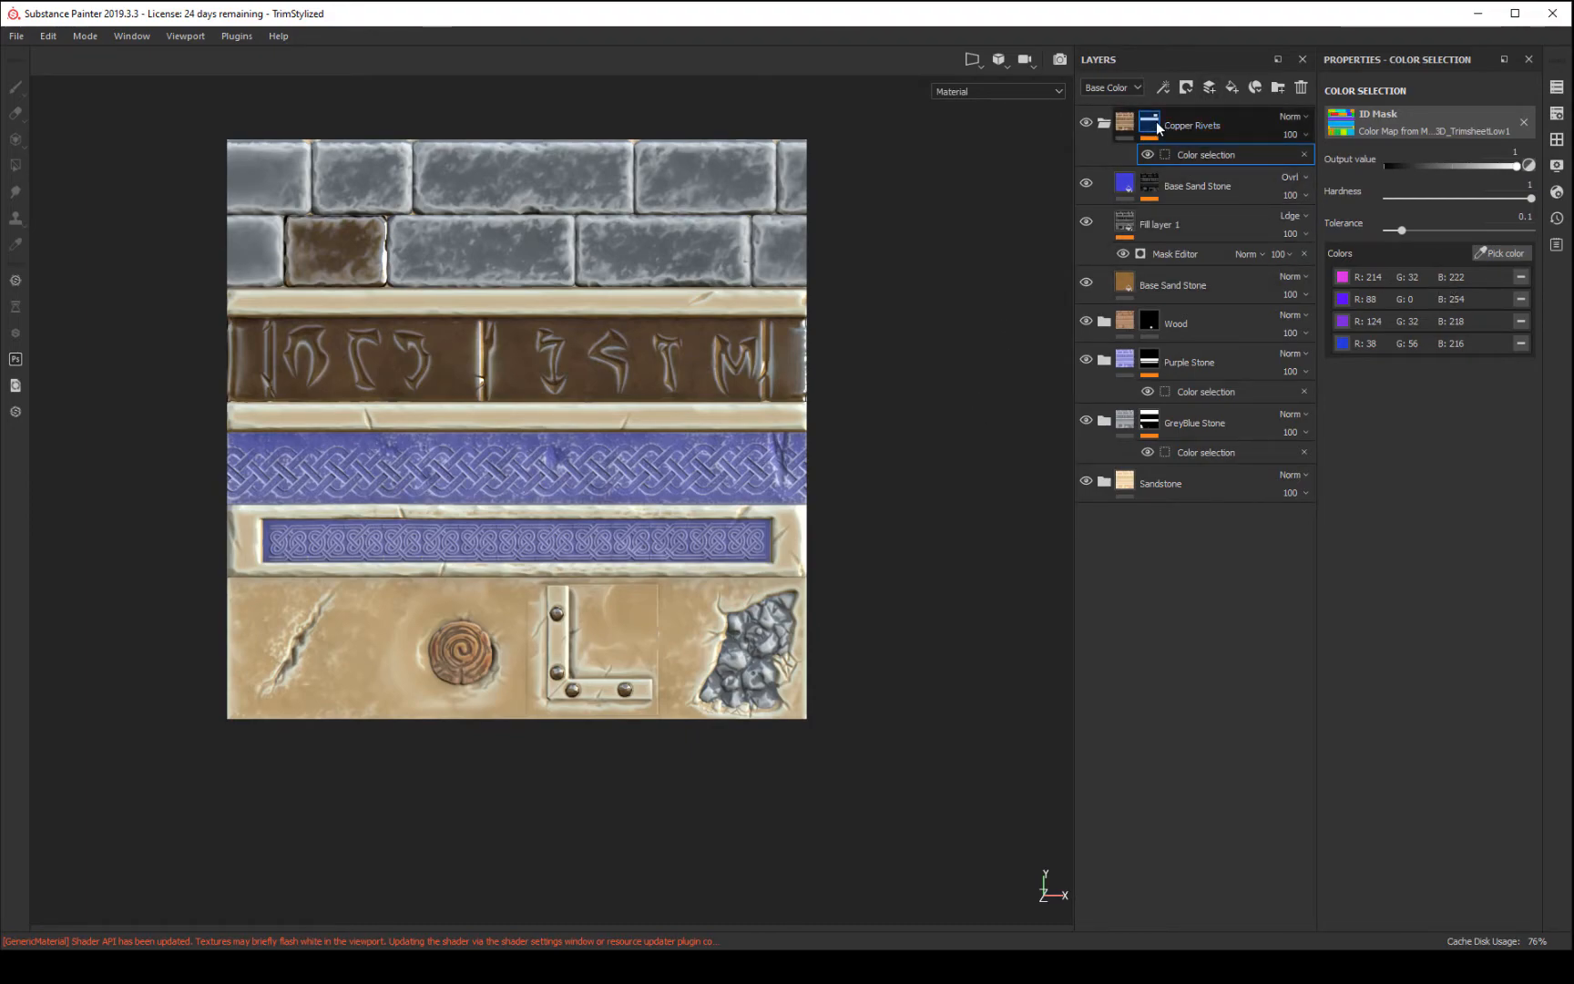
mouse_move(1159, 127)
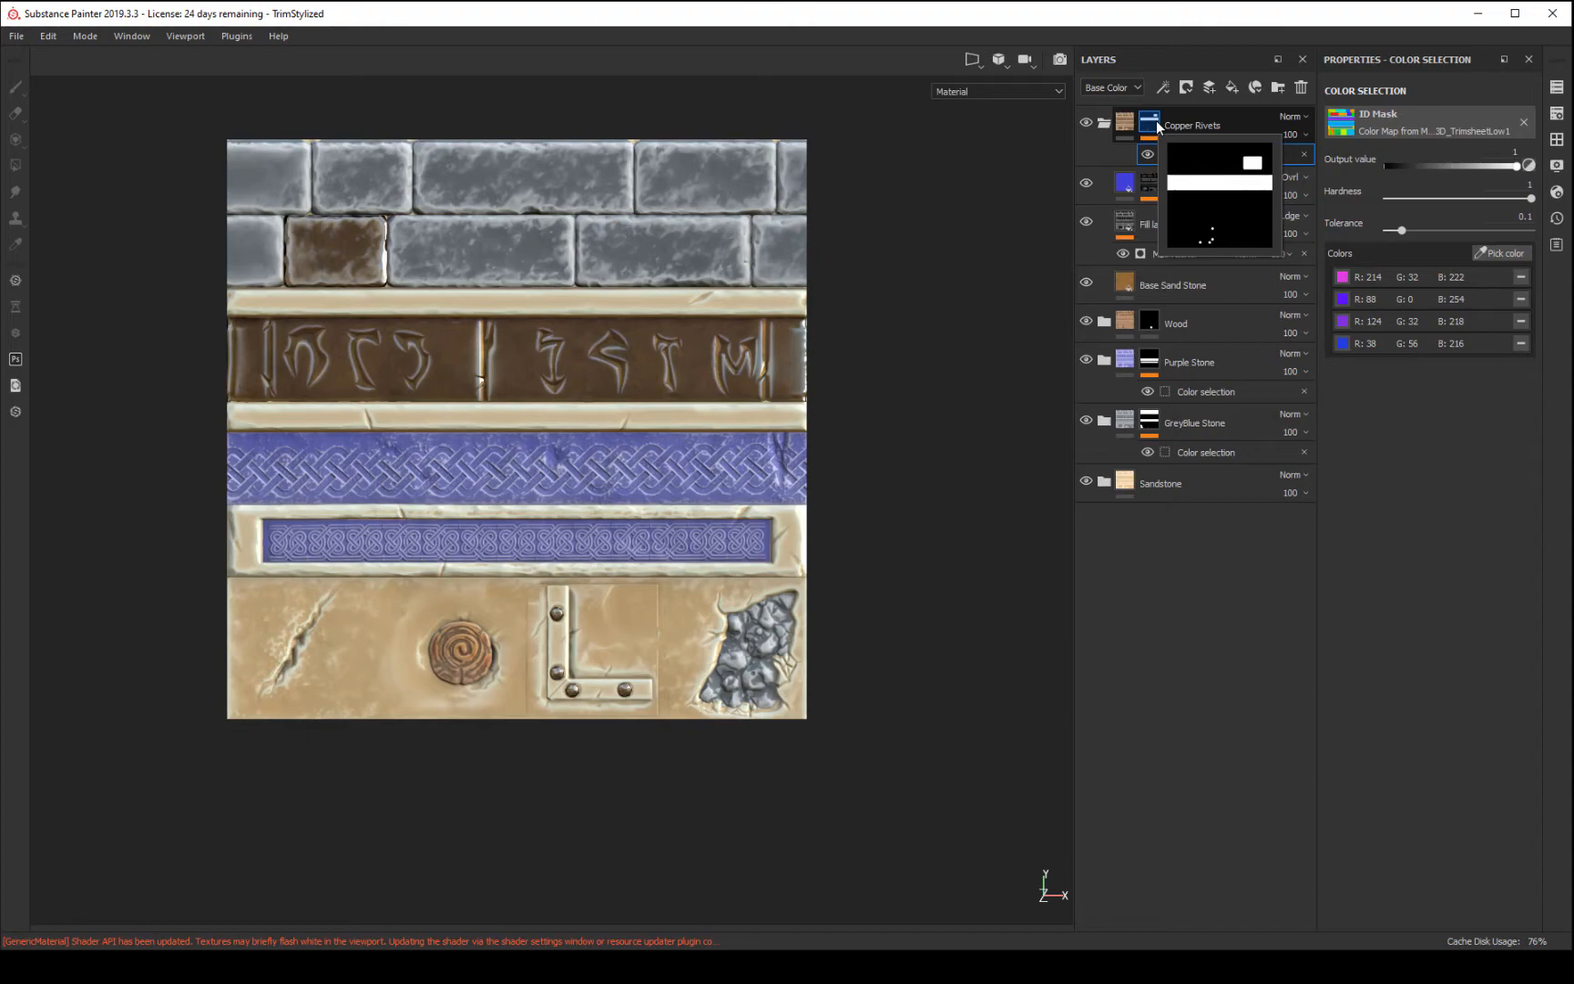
click(1167, 90)
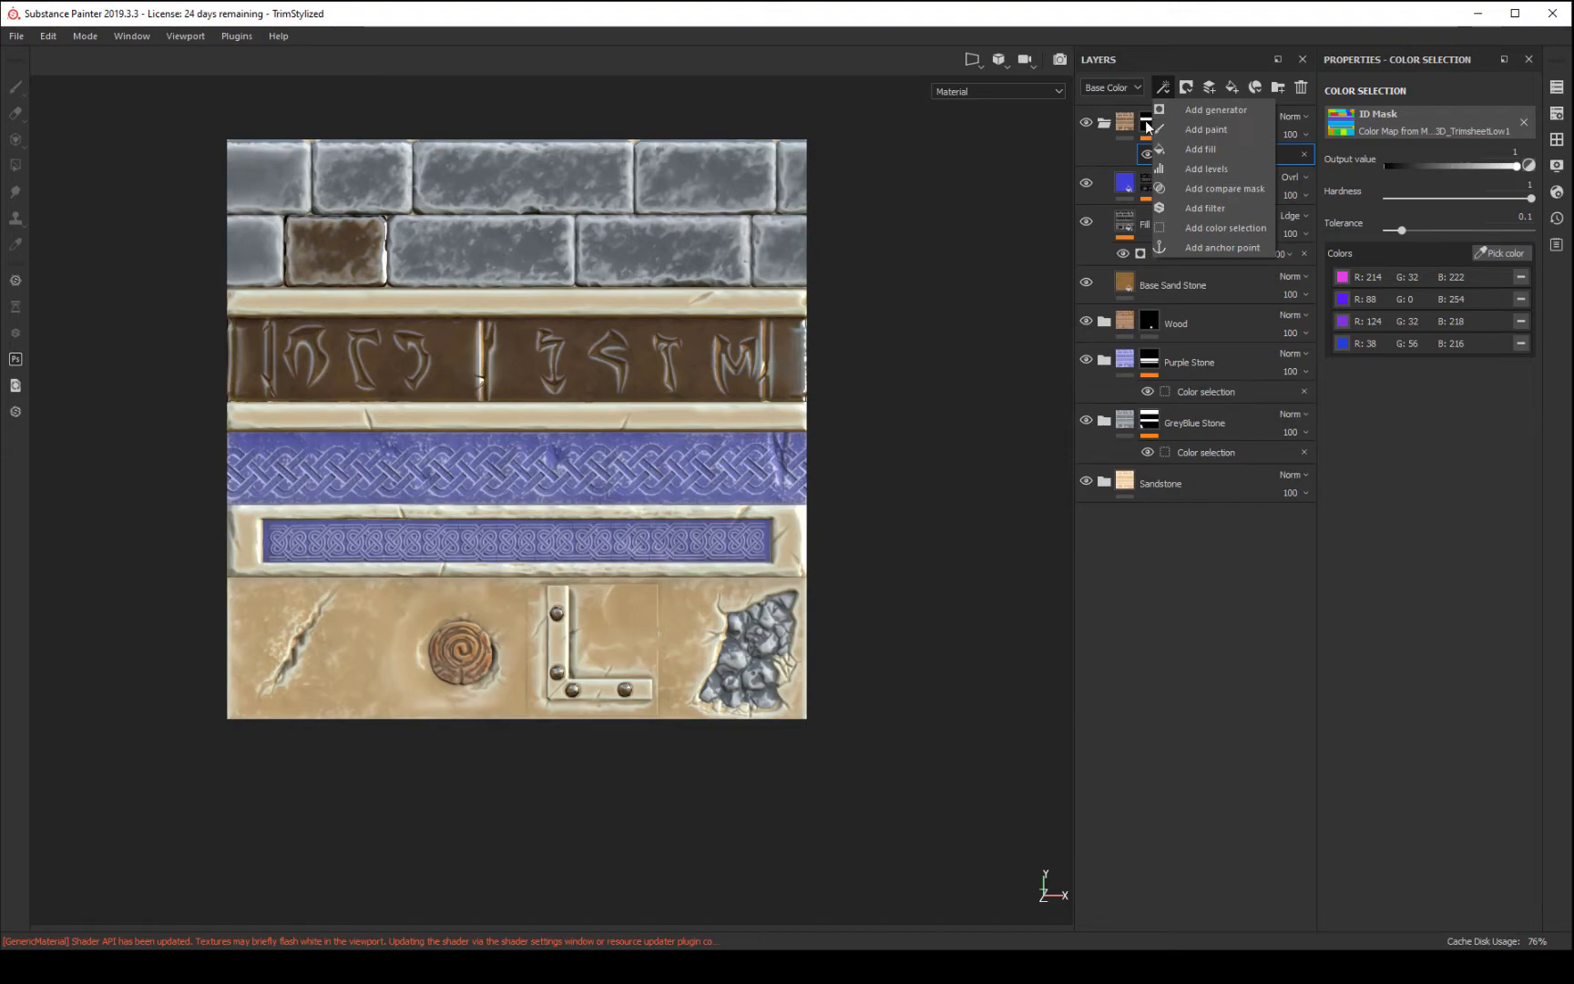
click(1208, 133)
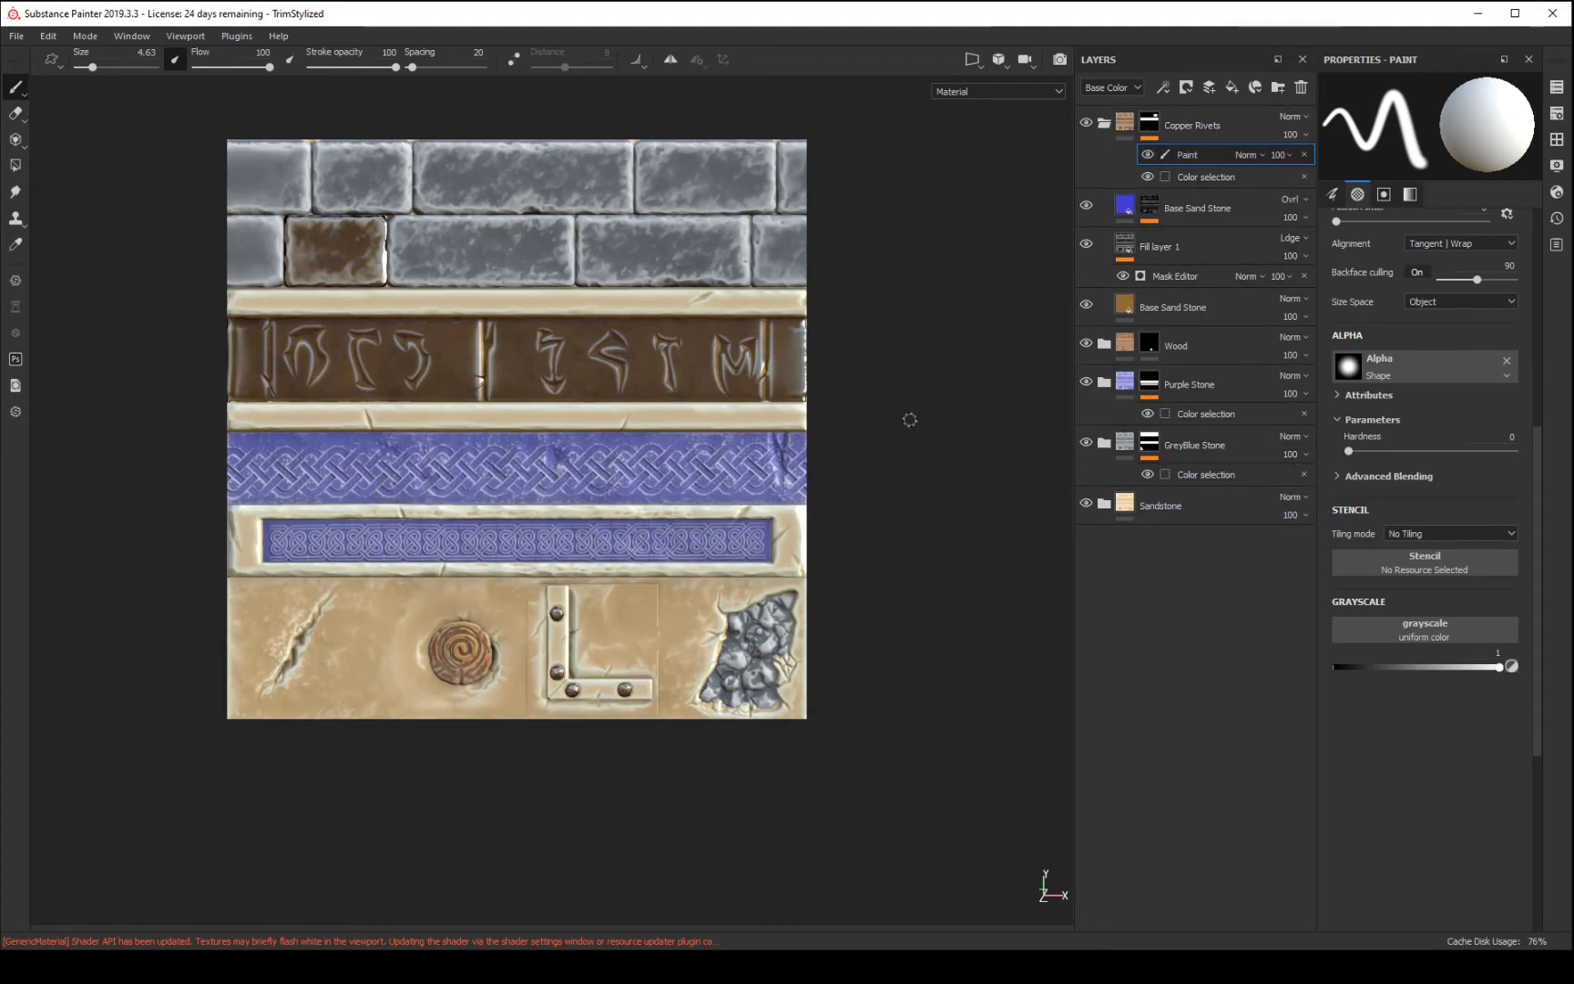
- Fill the brick rows and rune band black in the Copper Rivets mask with Polygon Fill, returning to the brush
click(16, 168)
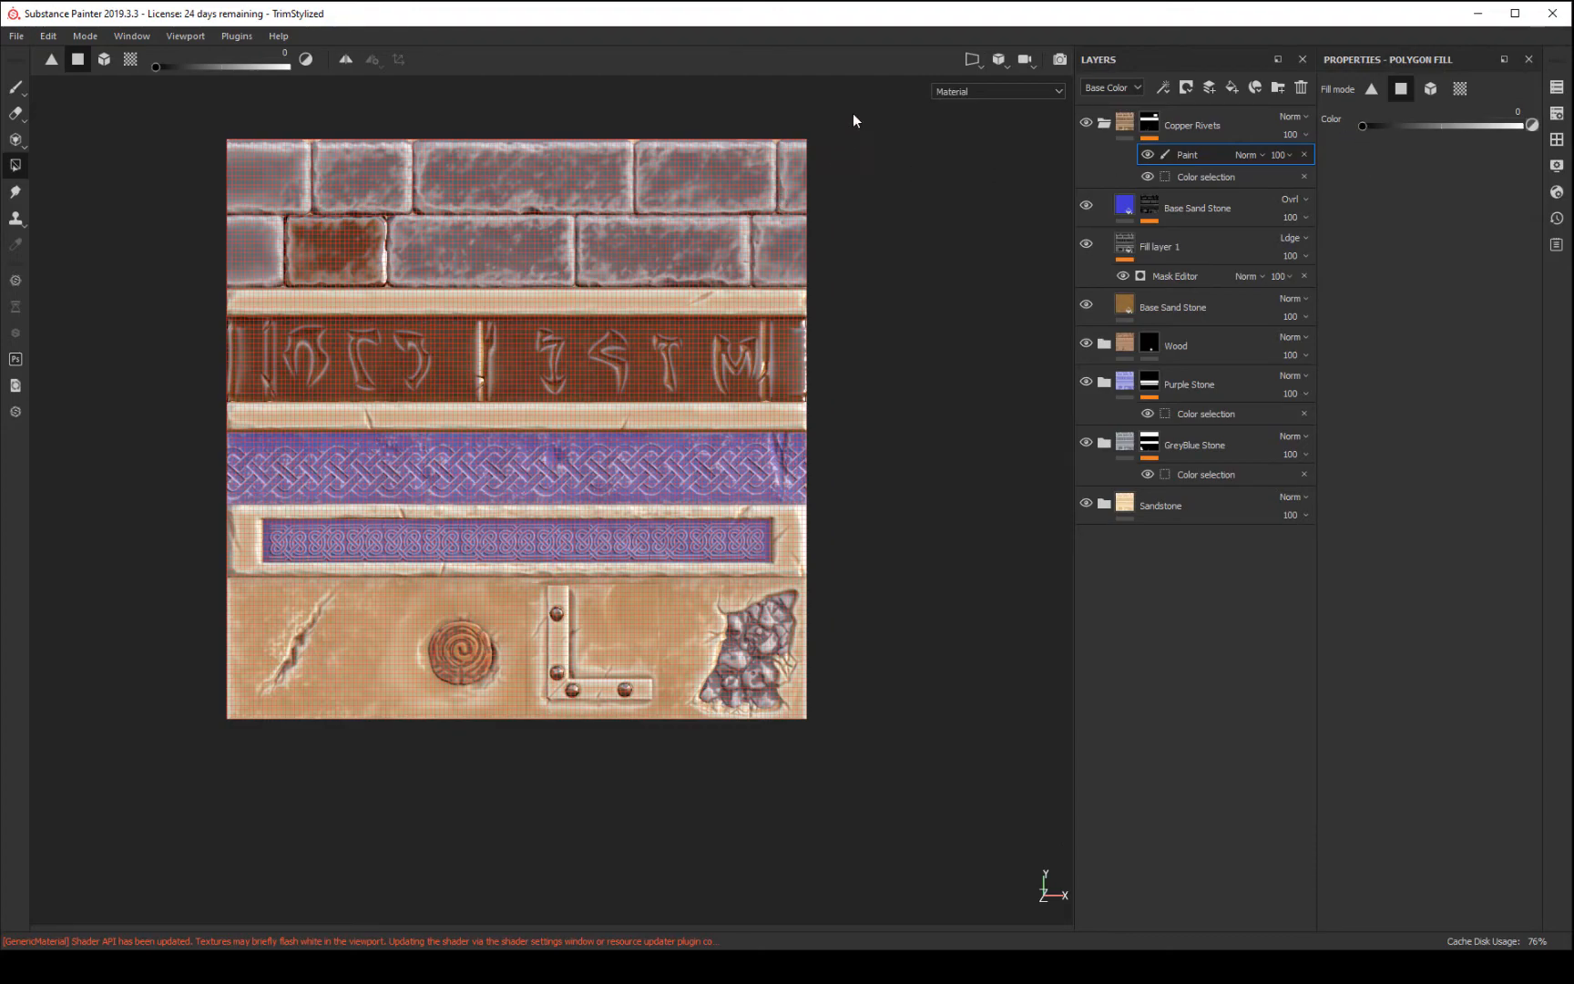
drag(857, 116, 100, 517)
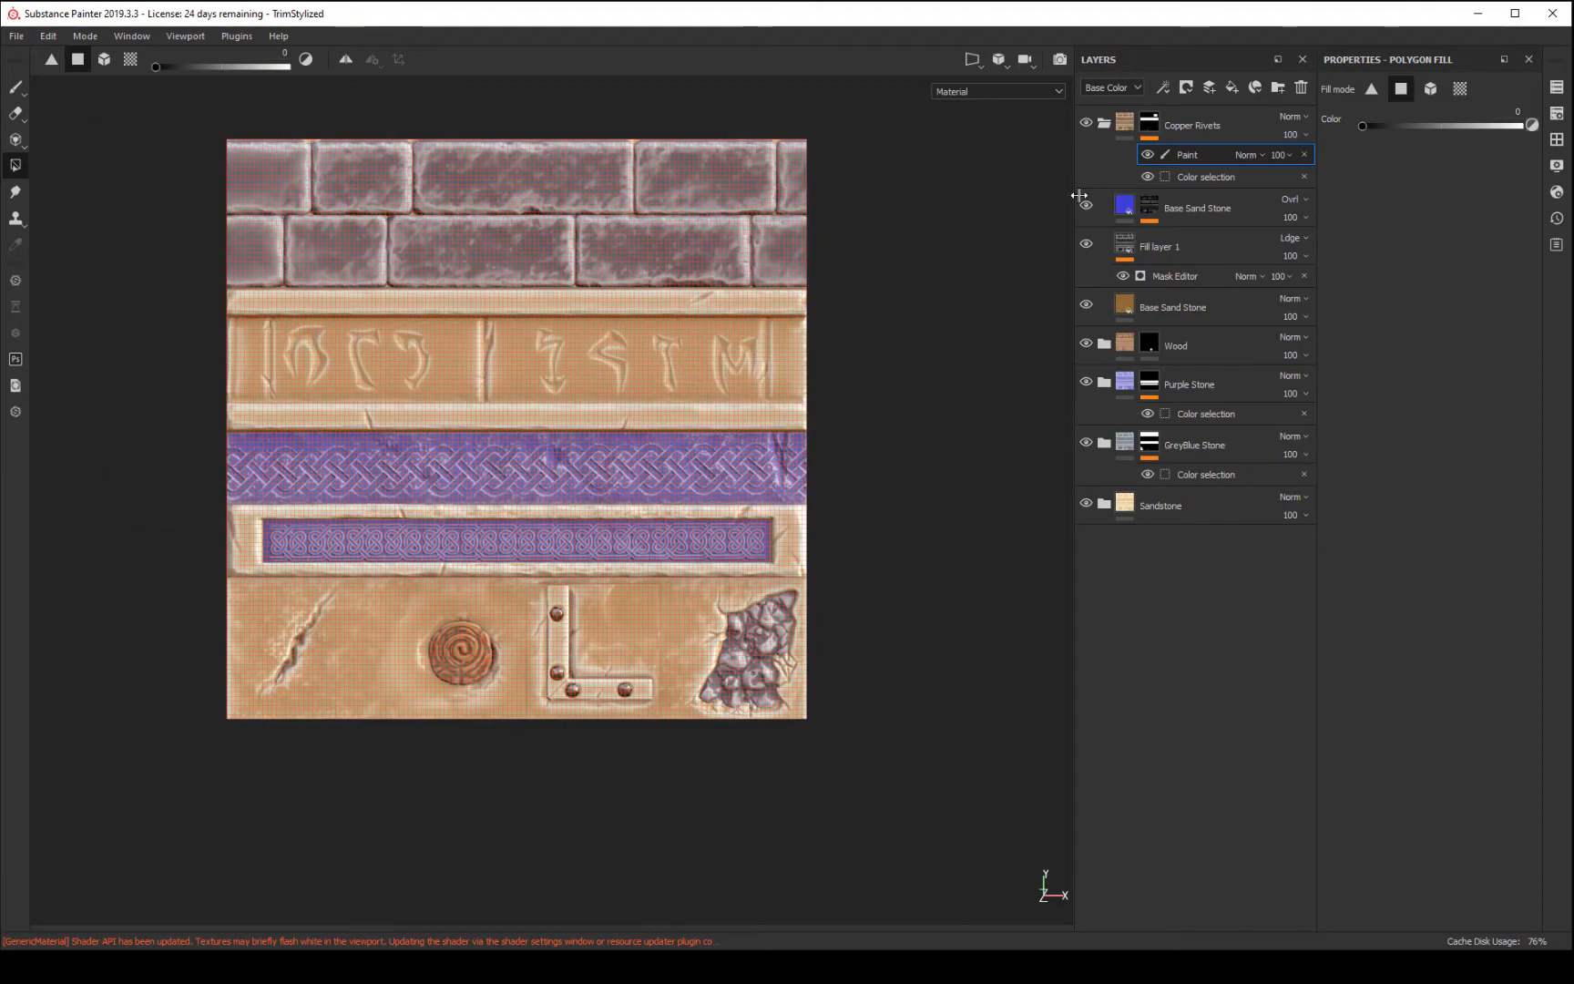
key(1)
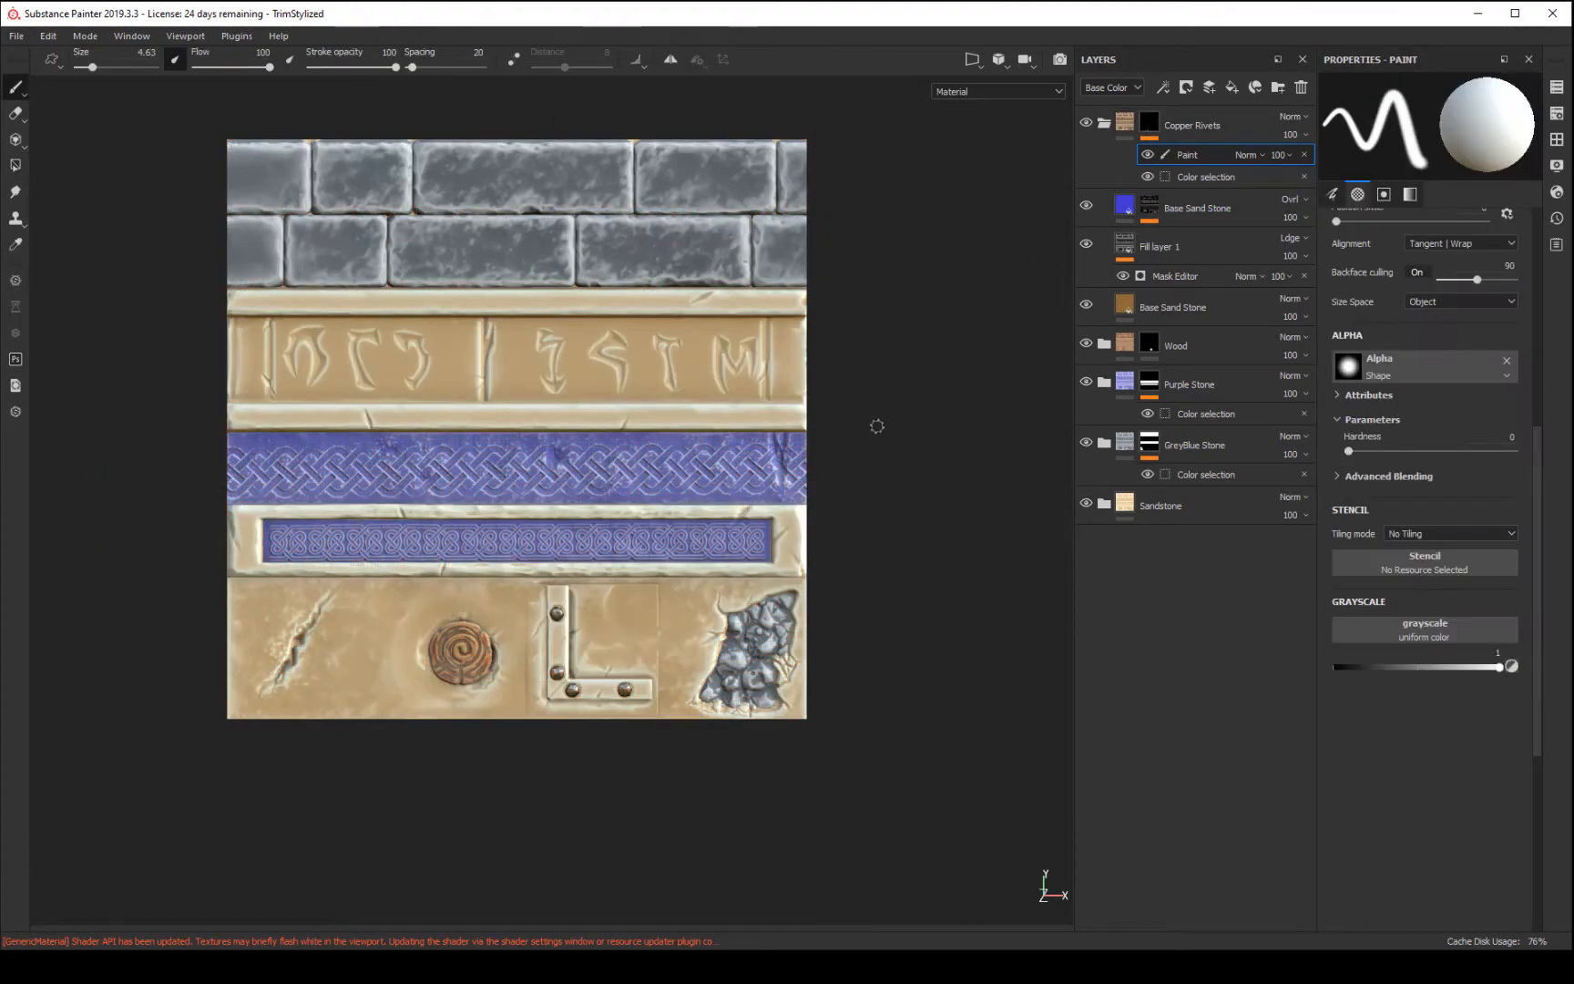
- Collapse the mask effects list of the Copper Rivets folder, keeping the folder's layers expanded
alt+drag(499, 654, 961, 579)
alt+right_drag(961, 579, 1072, 952)
alt+middle_drag(938, 728, 795, 609)
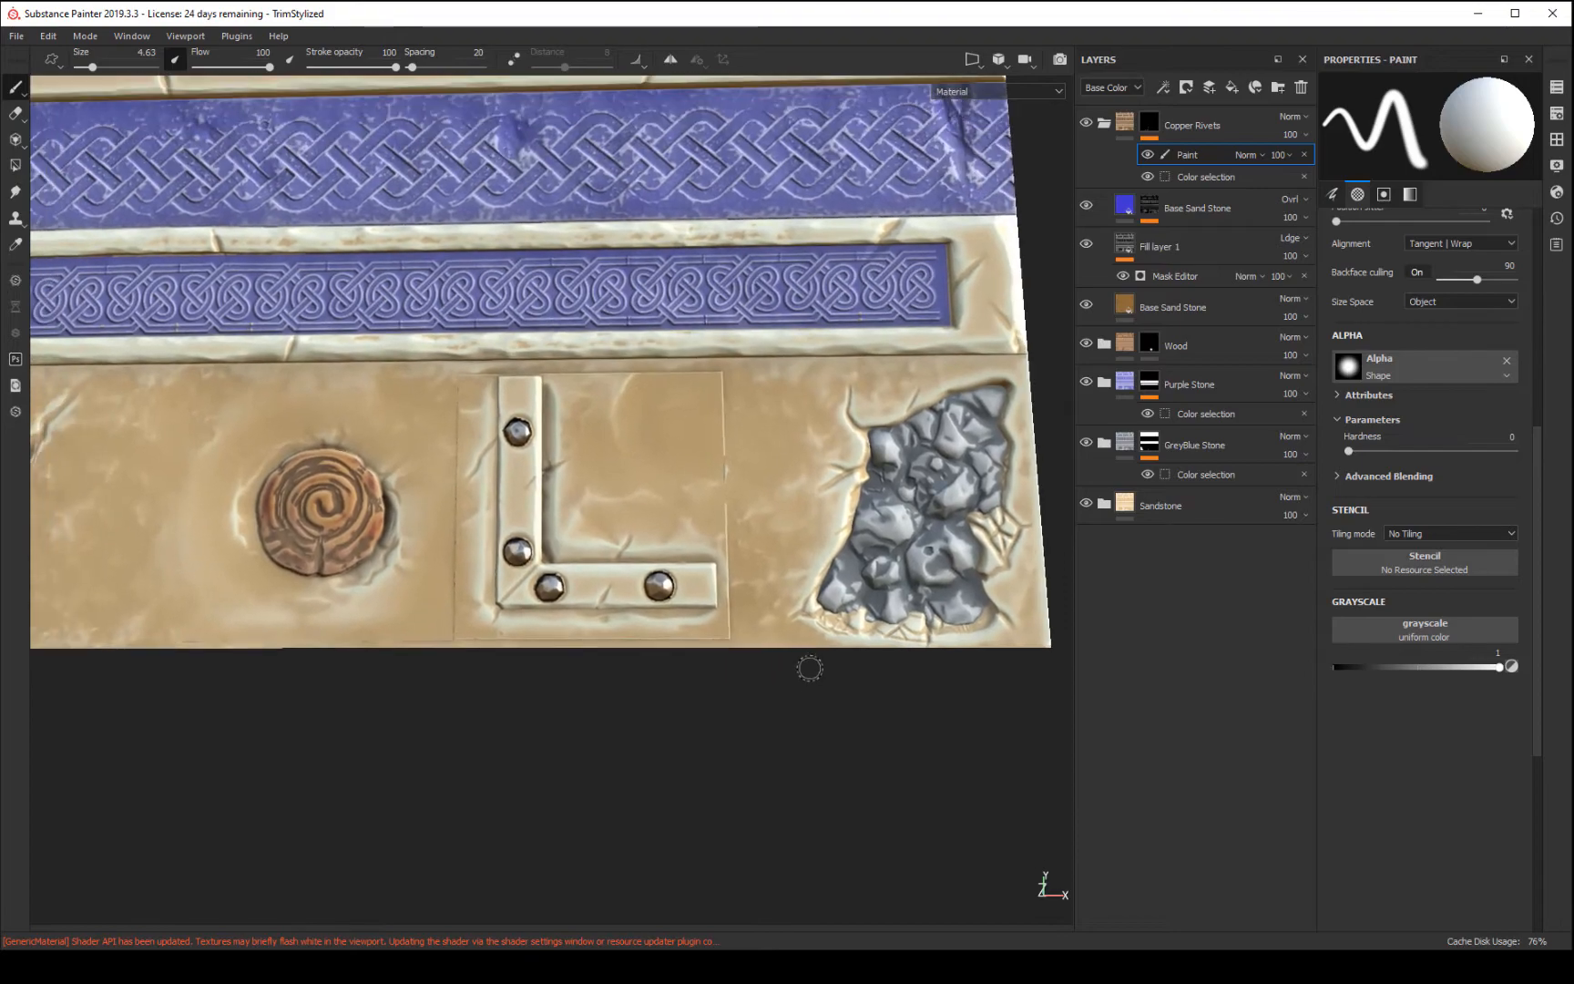
alt+drag(809, 664, 819, 780)
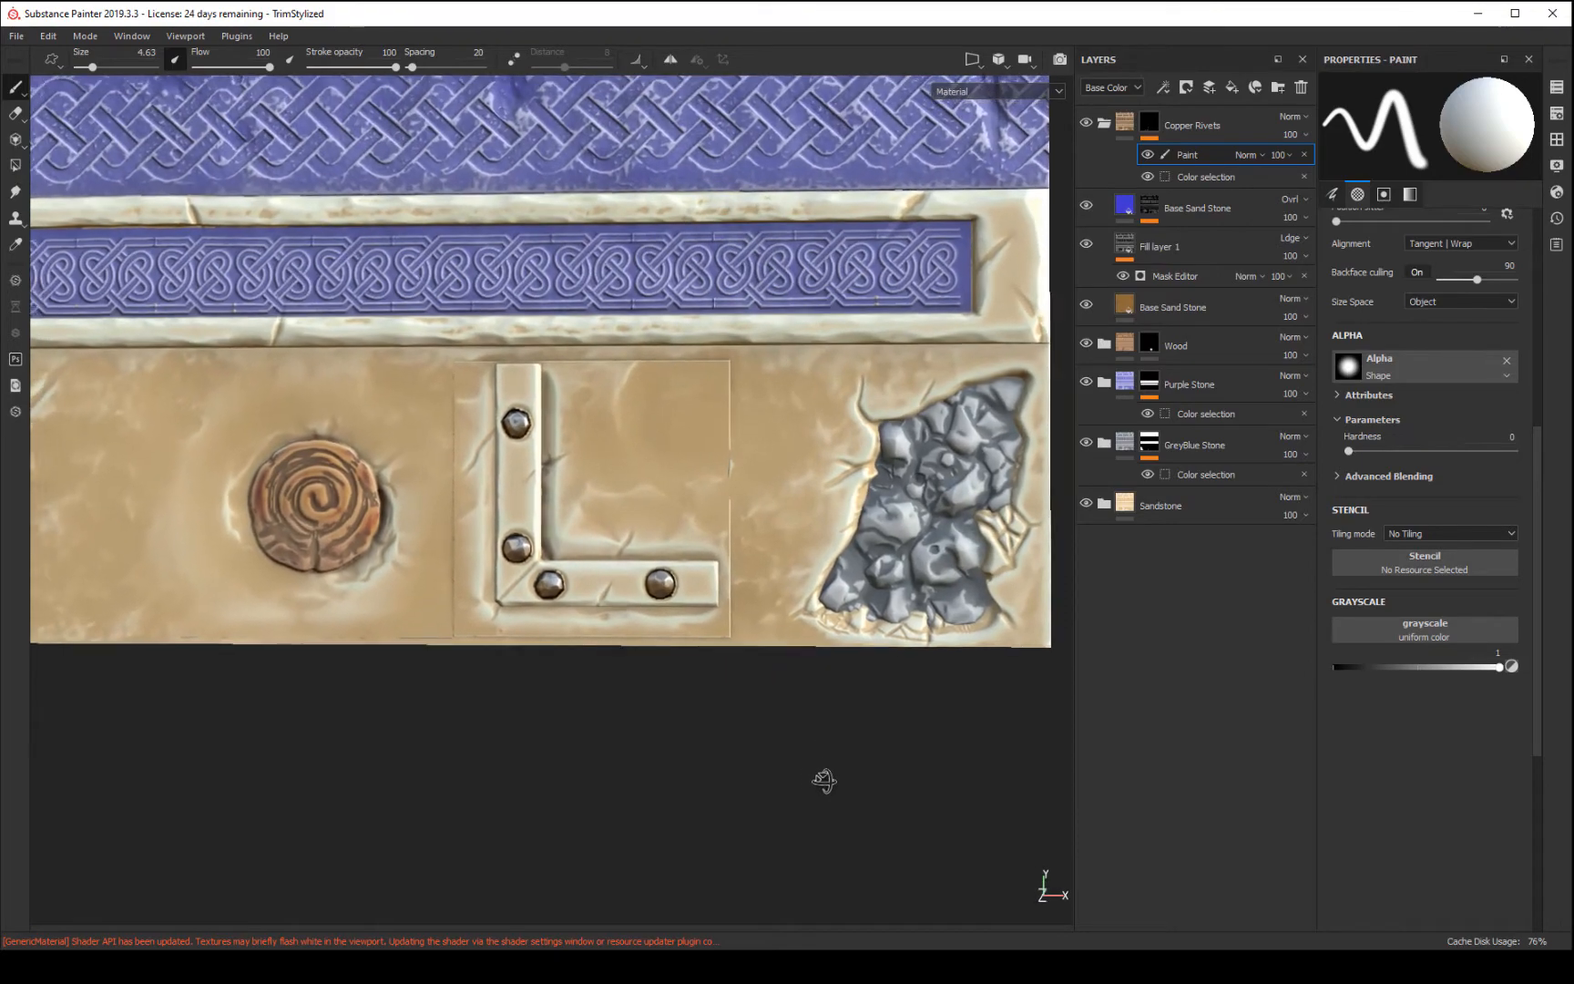
click(1104, 125)
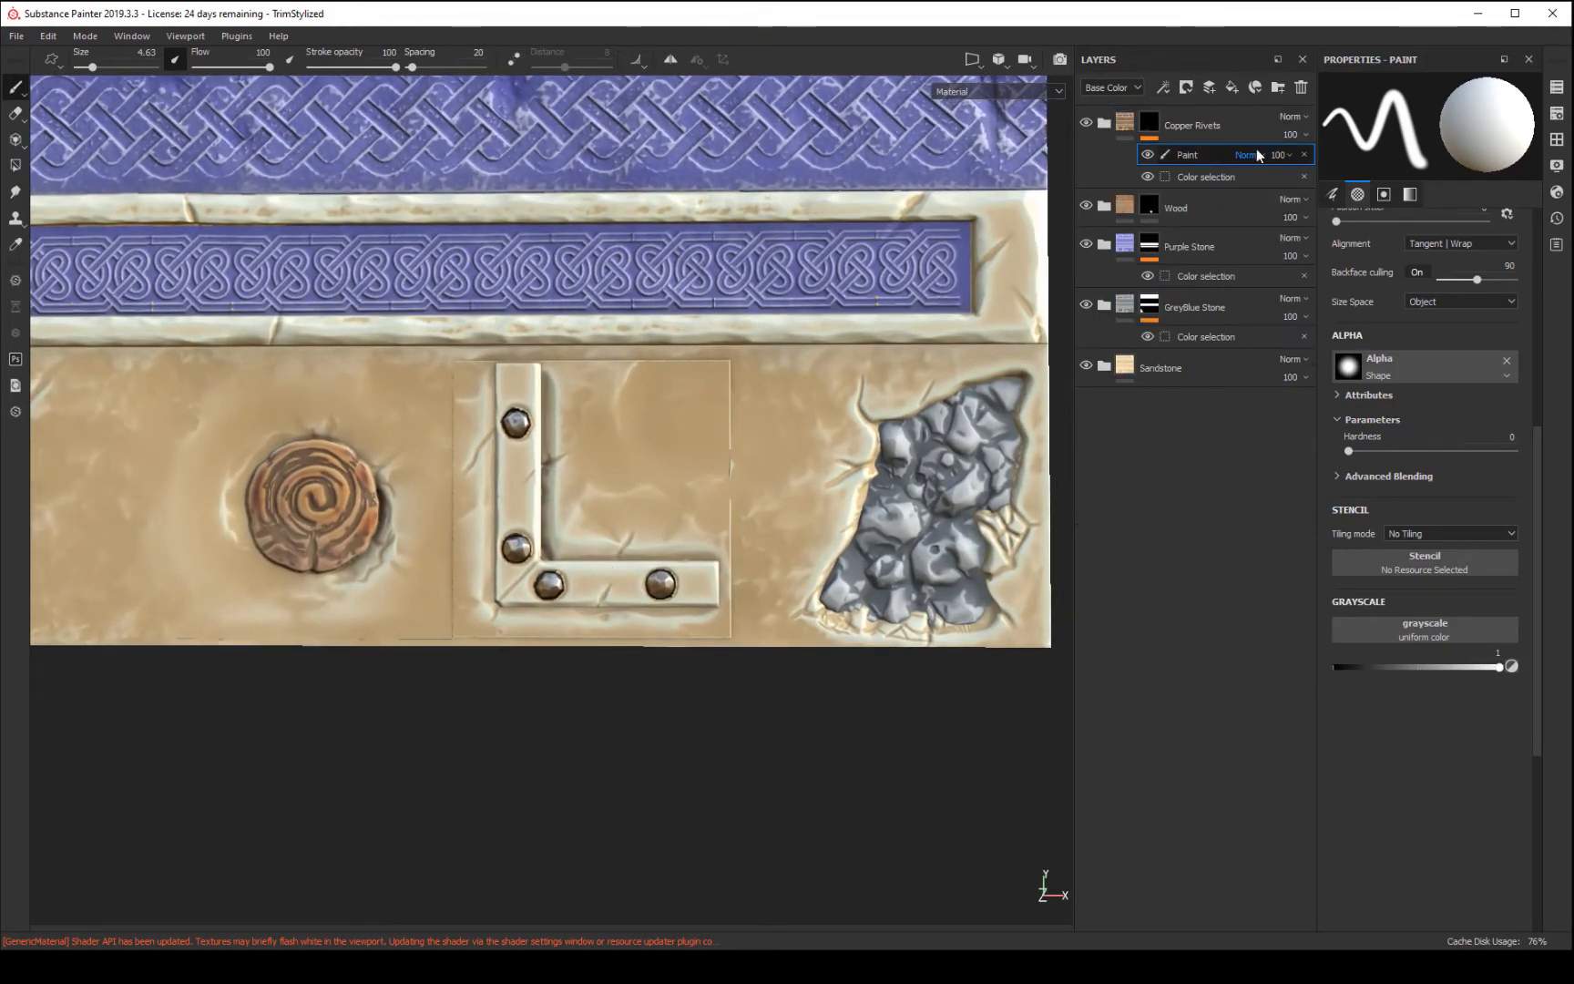
click(1110, 125)
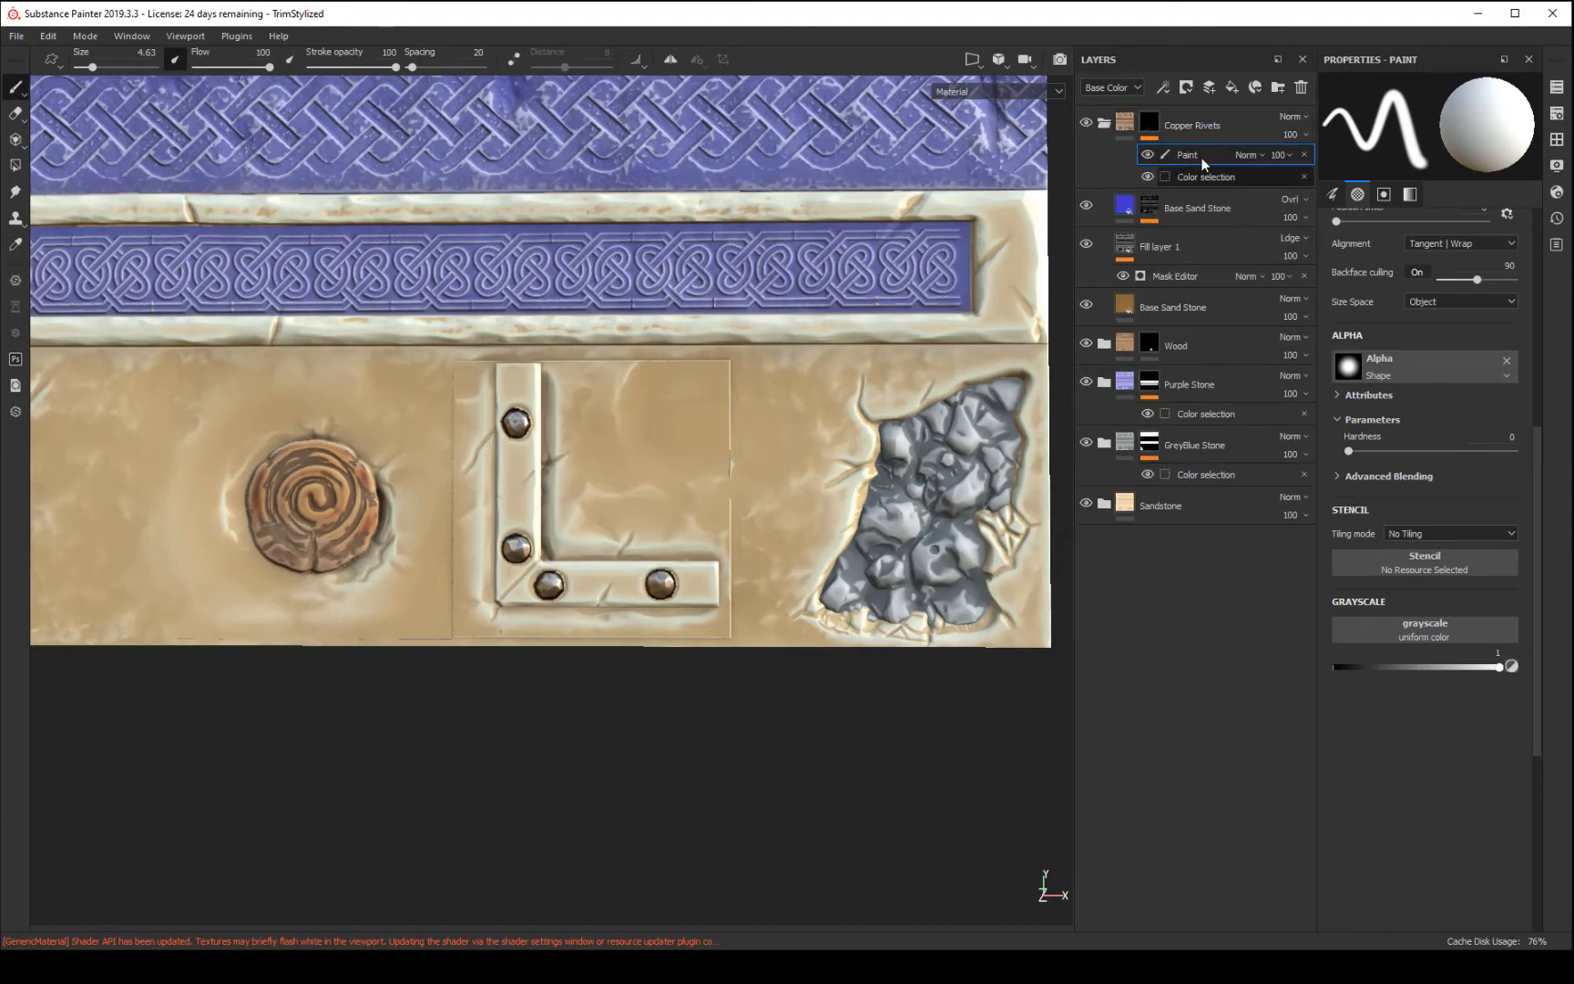
click(1111, 125)
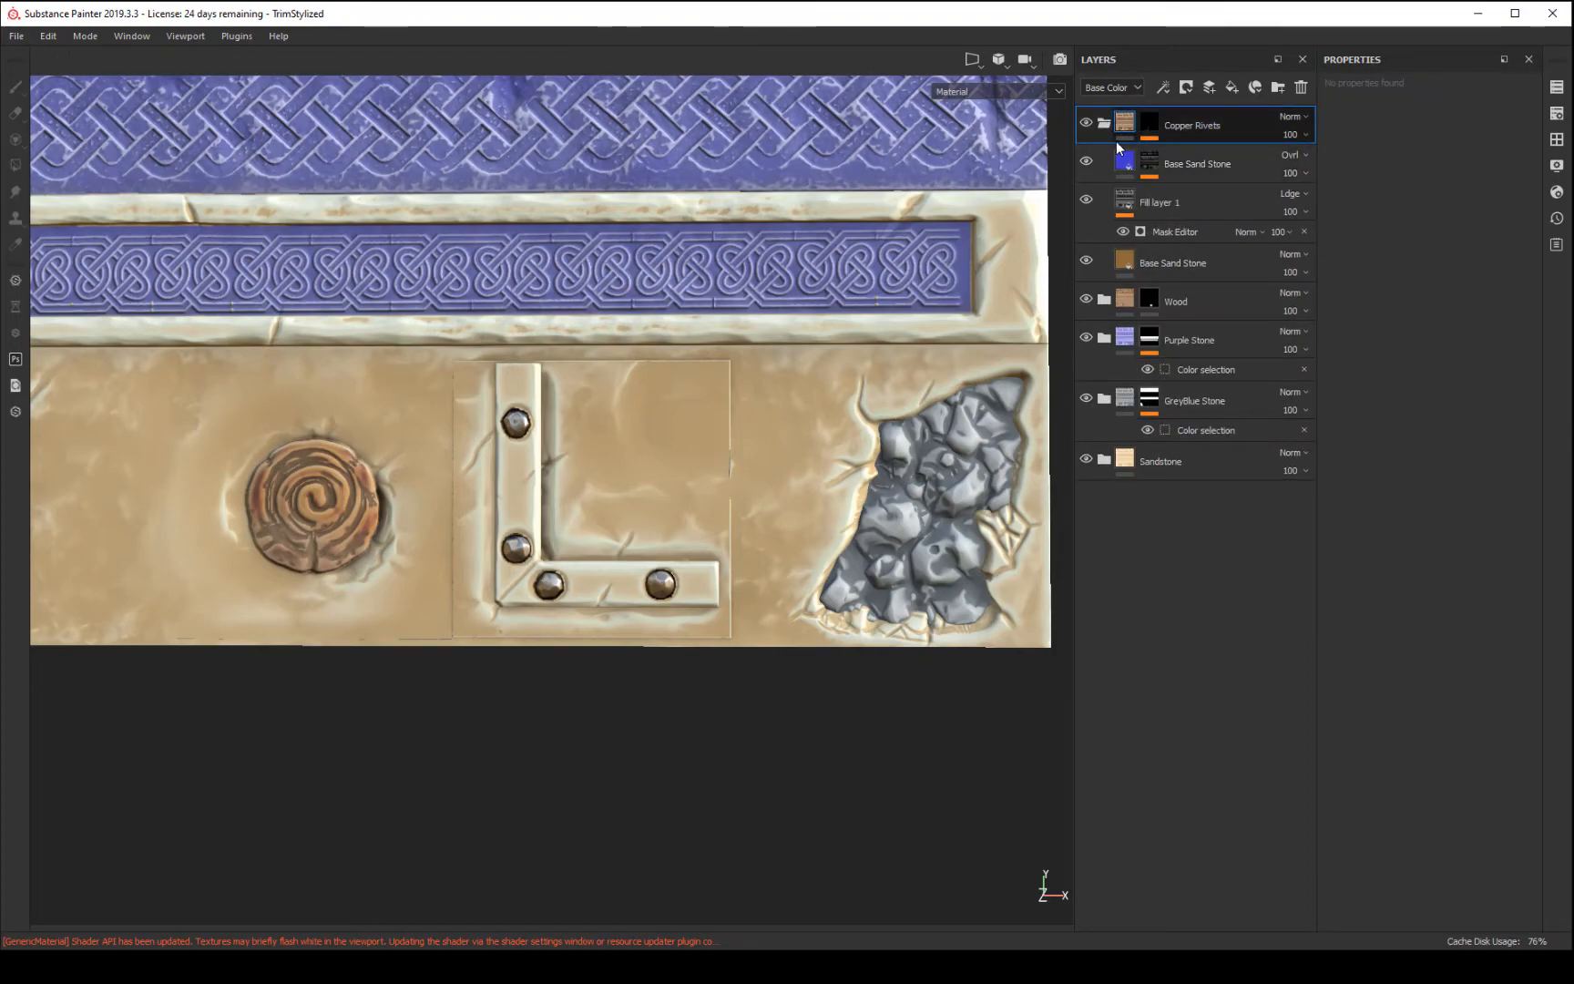
click(1106, 121)
click(1106, 120)
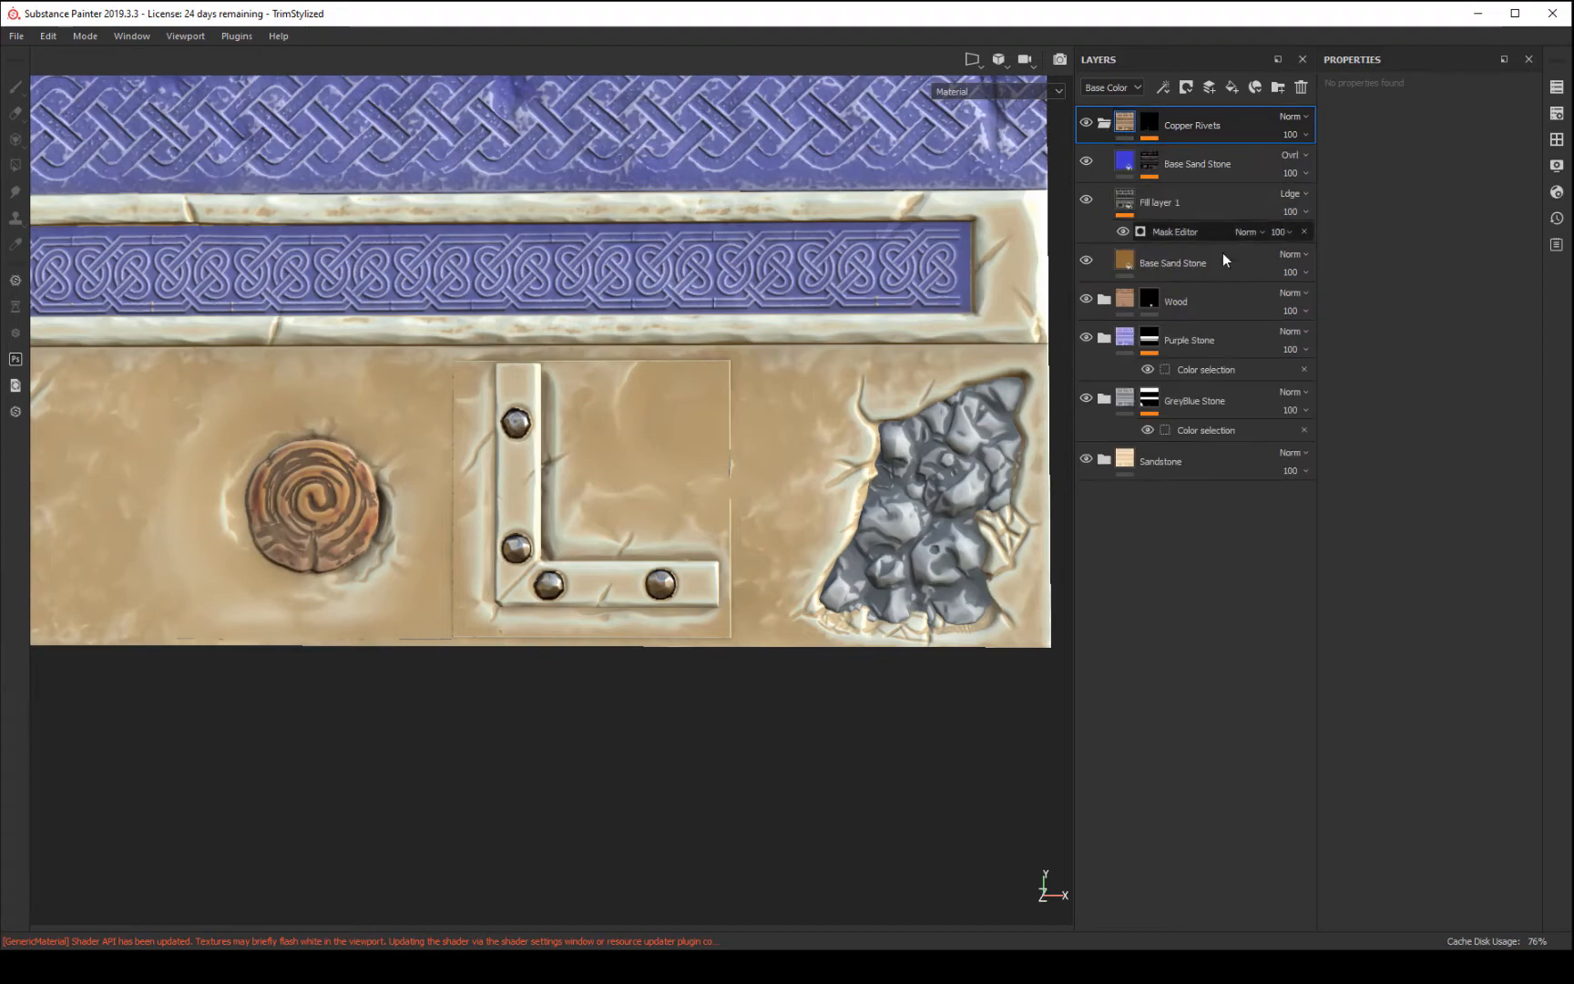
- Change the base color of the upper Base Sand Stone fill in Copper Rivets to a grey-blue sampled from the model
click(1122, 162)
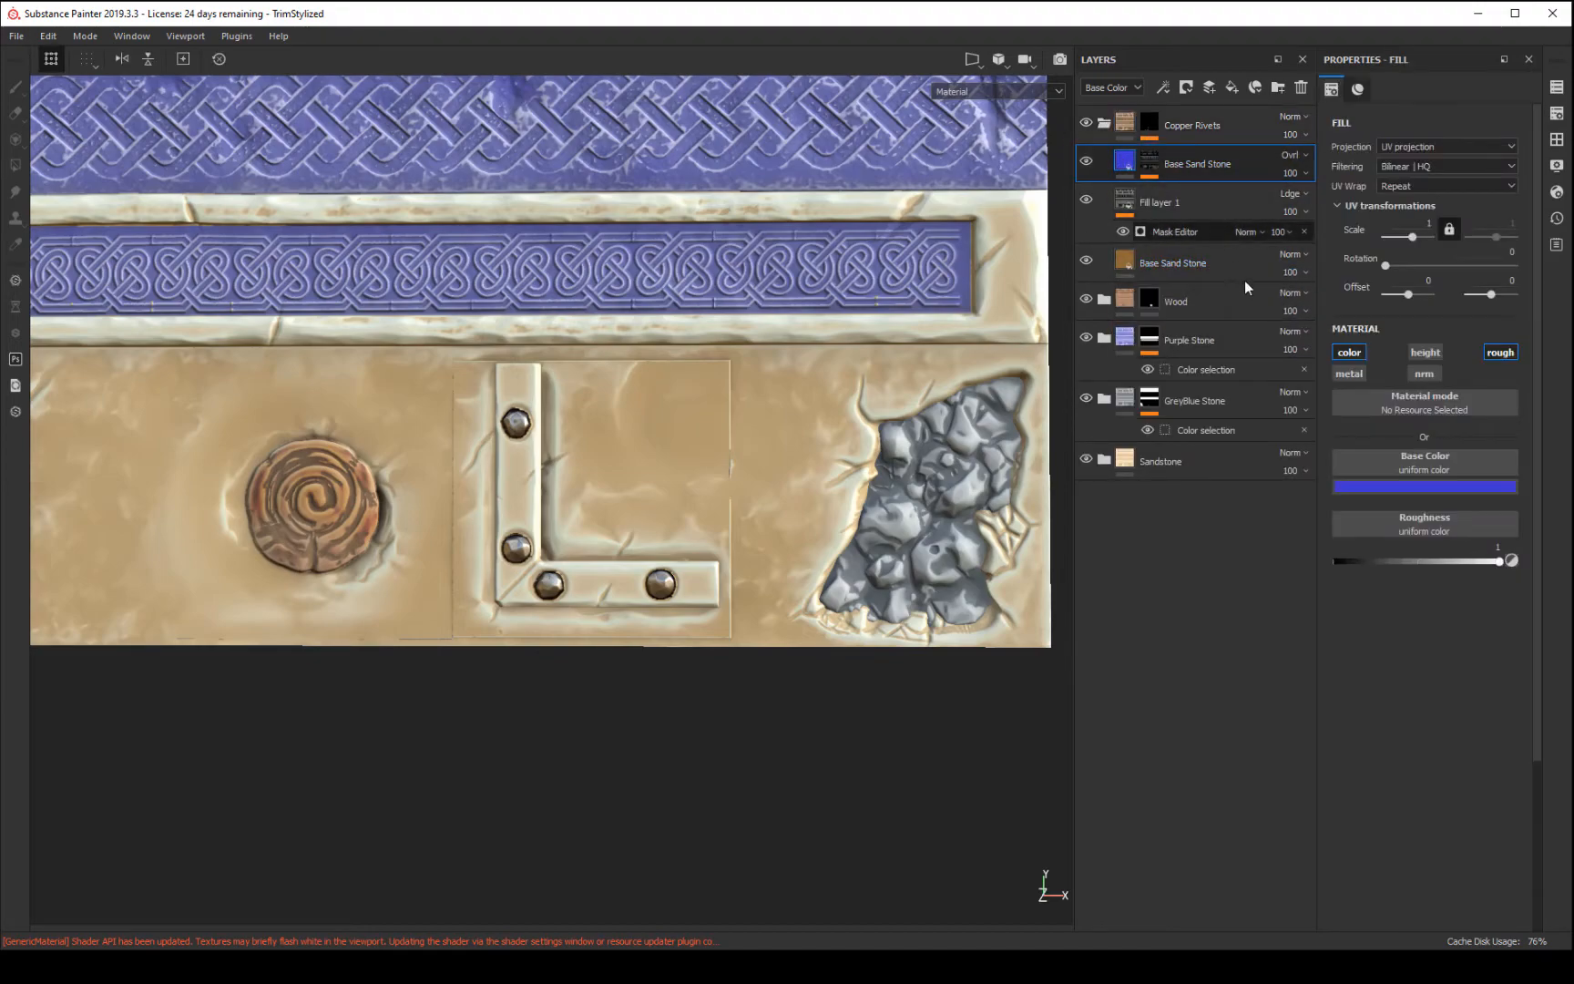
click(1428, 488)
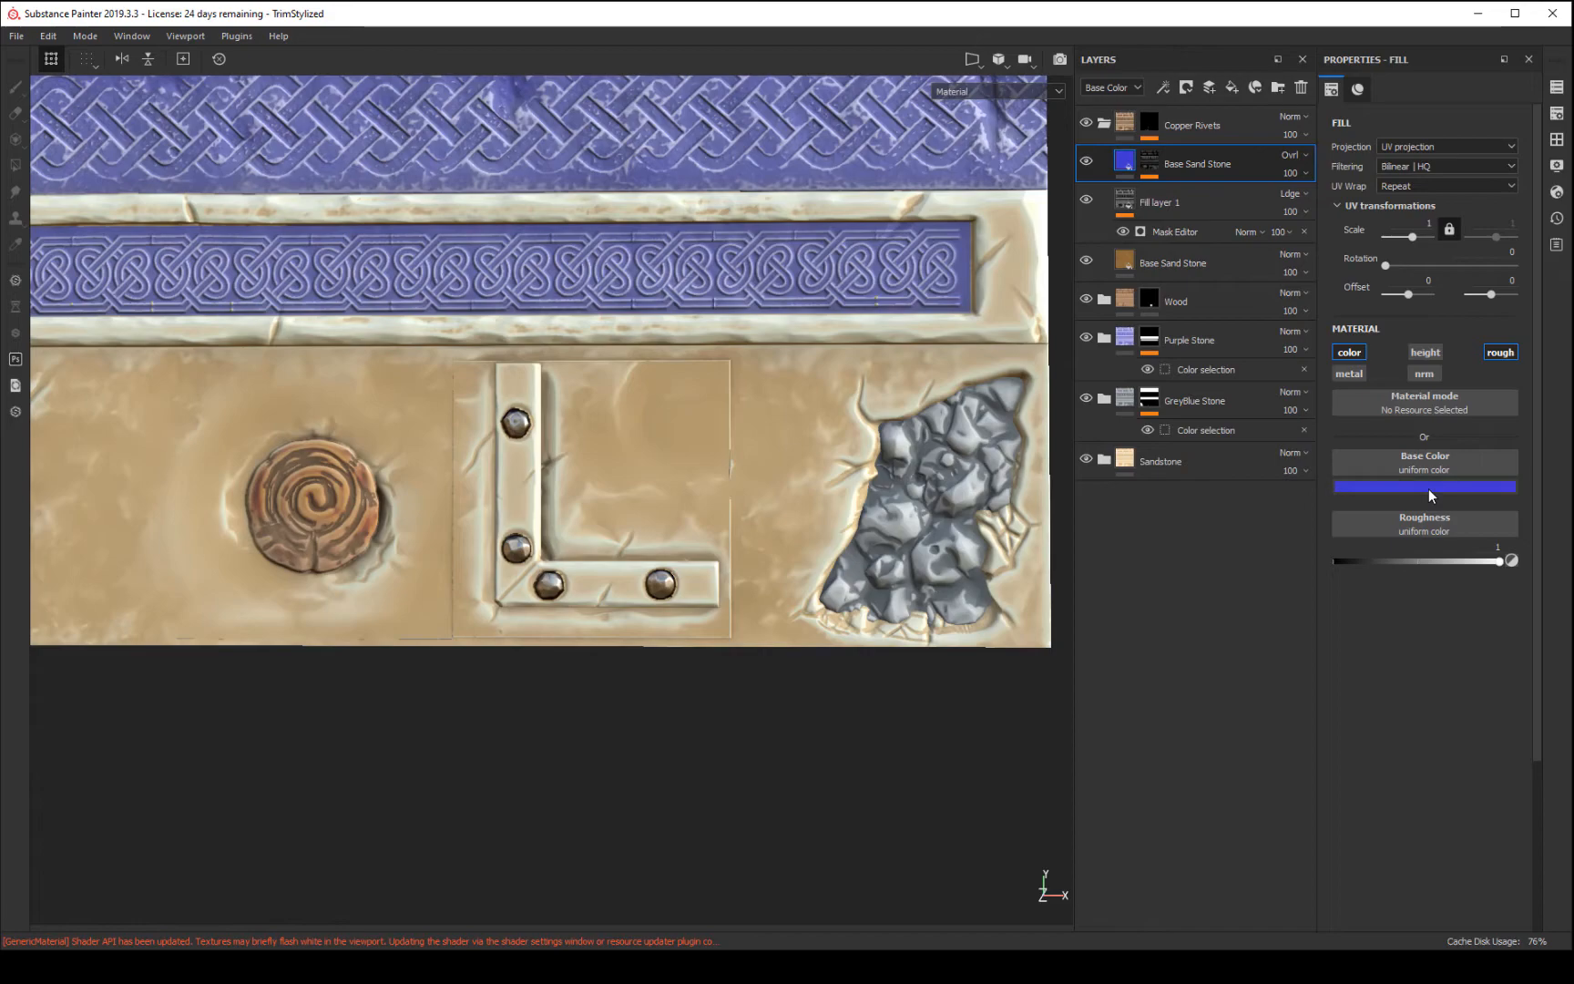
click(1438, 498)
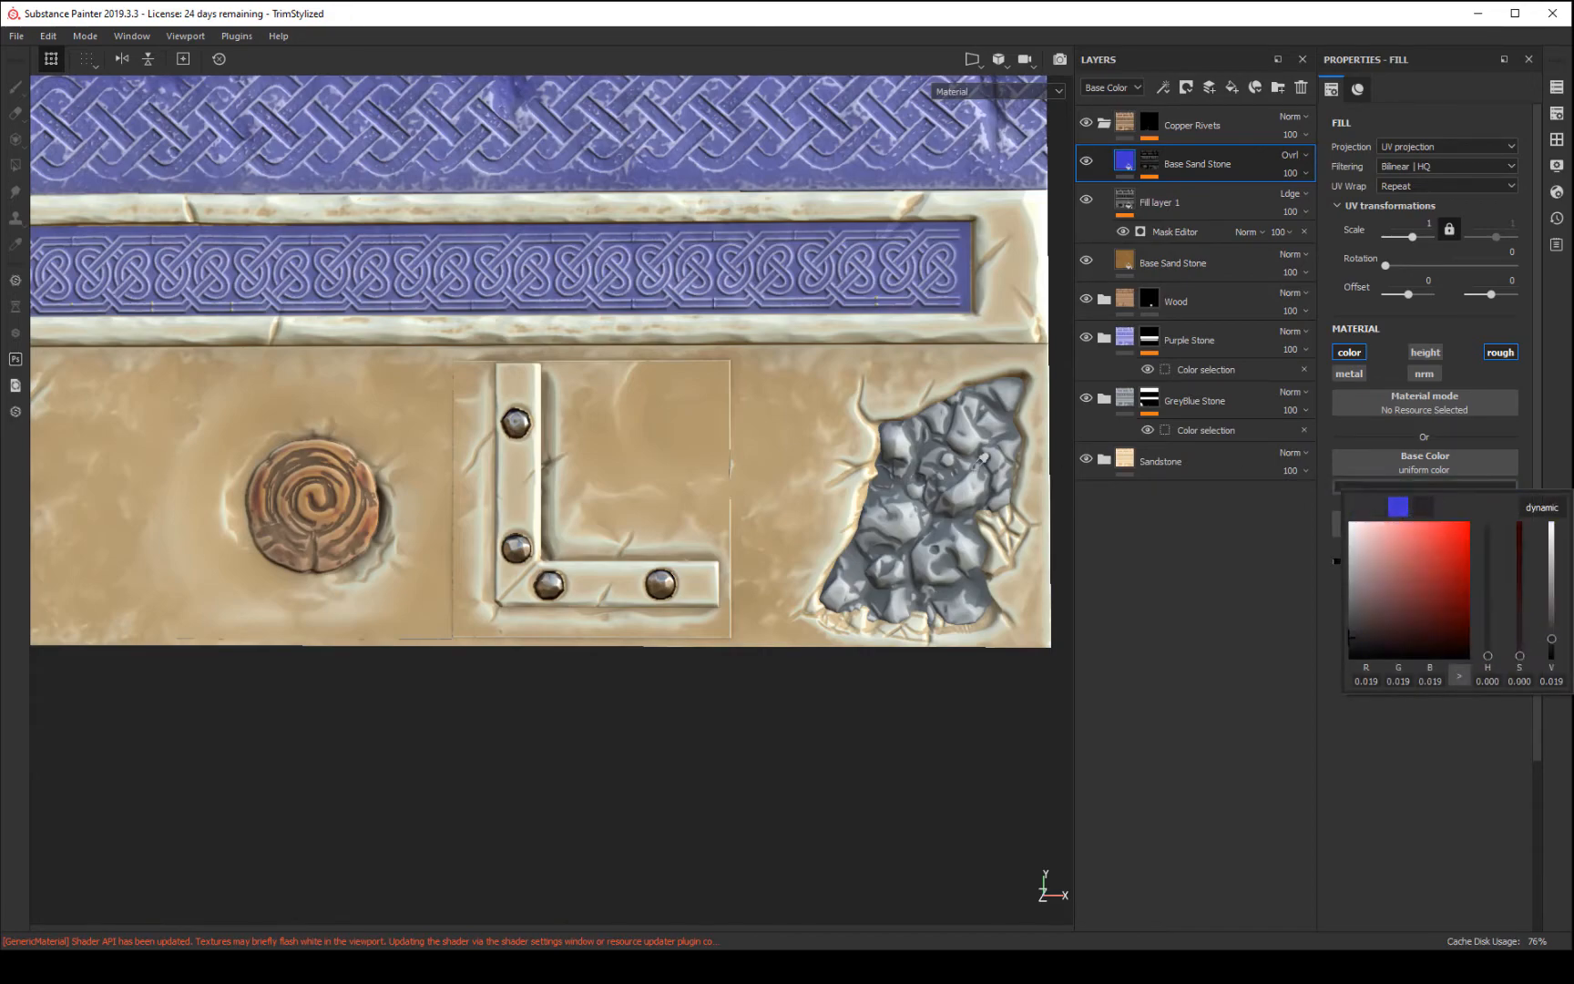
click(664, 580)
alt+click(721, 732)
alt+drag(721, 732, 776, 758)
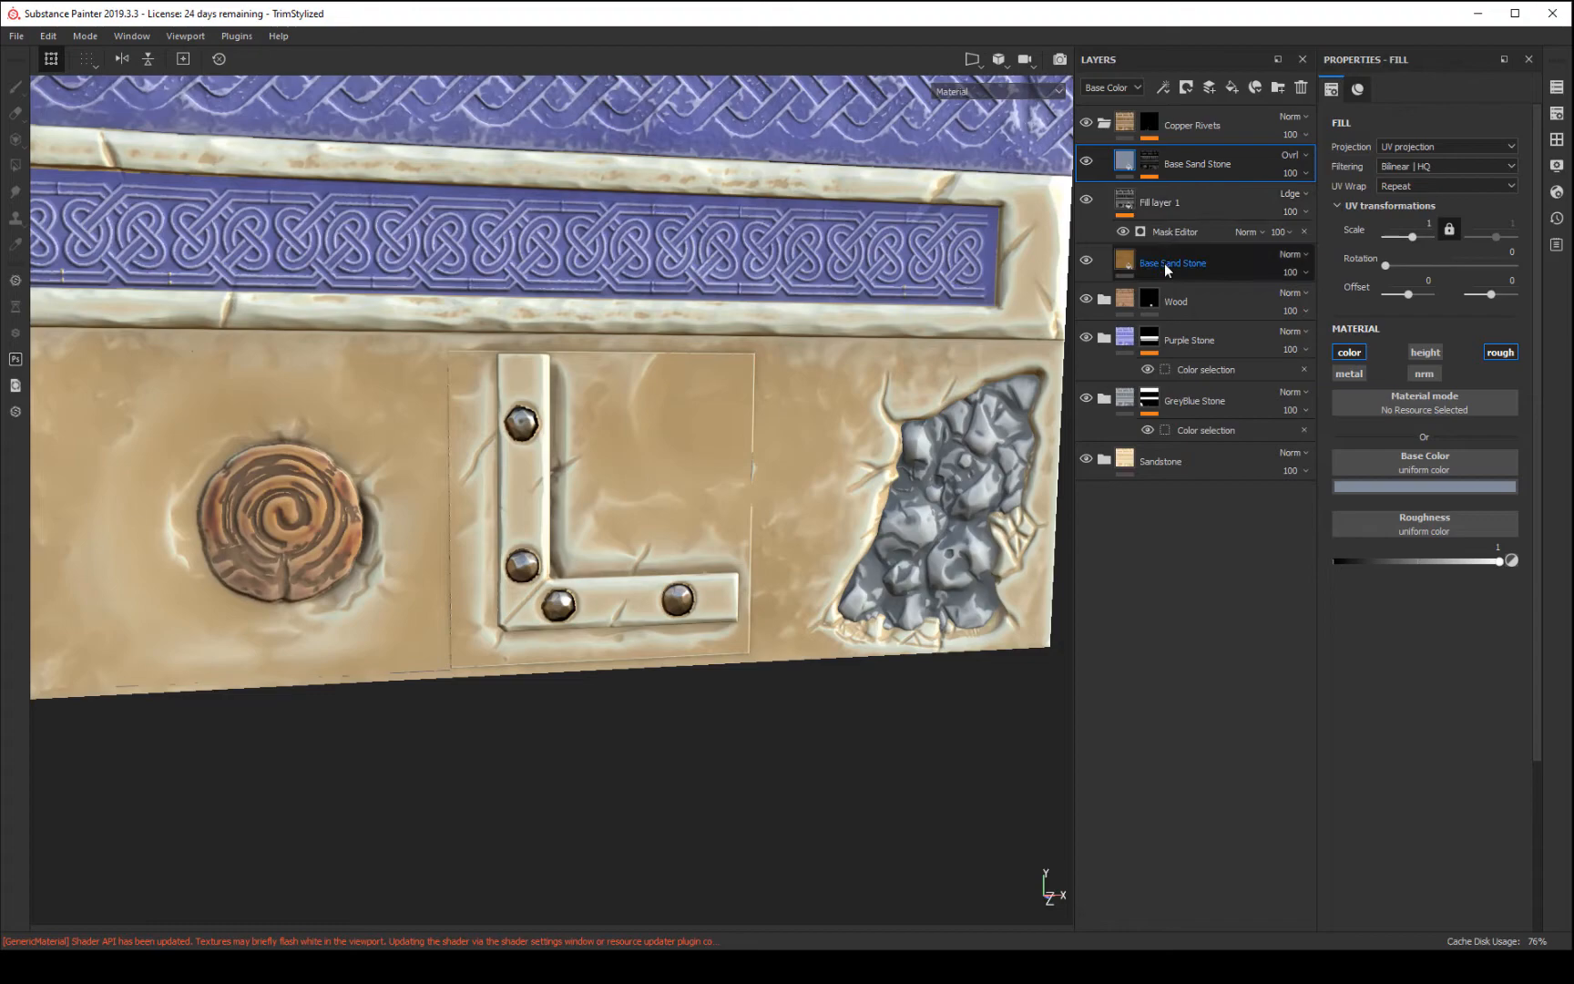
- Rename the lowest Base Sand Stone fill in the Copper Rivets folder as Brass and turn off its height channel
click(1194, 264)
double_click(1188, 262)
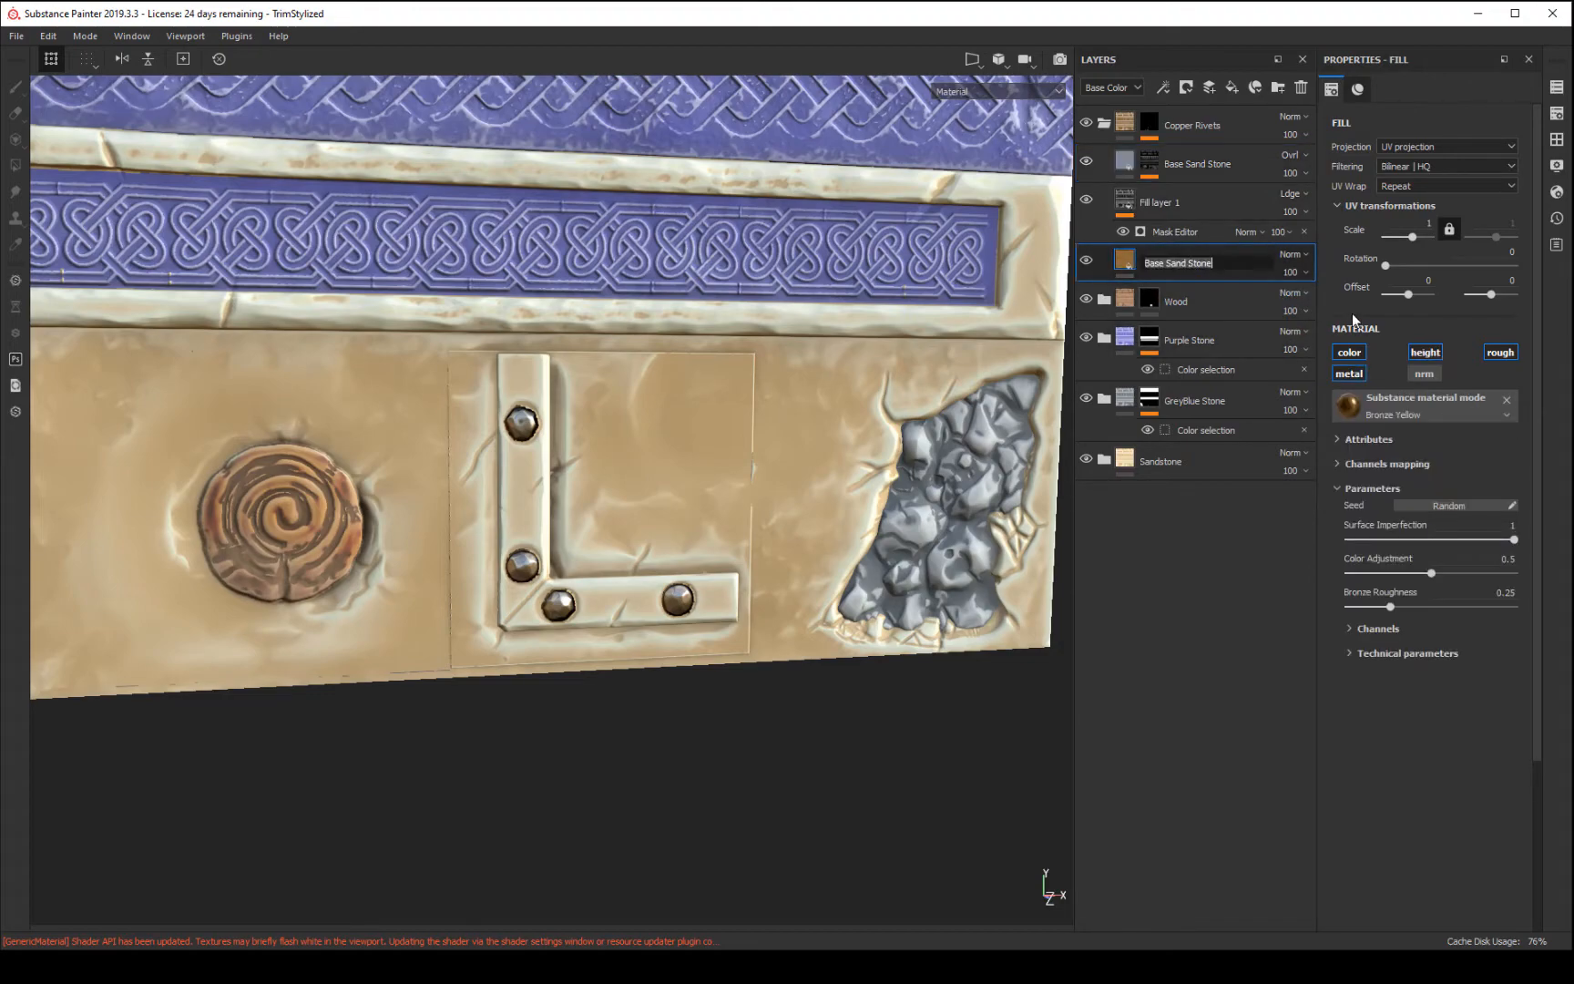
text(Brass)
key(Return)
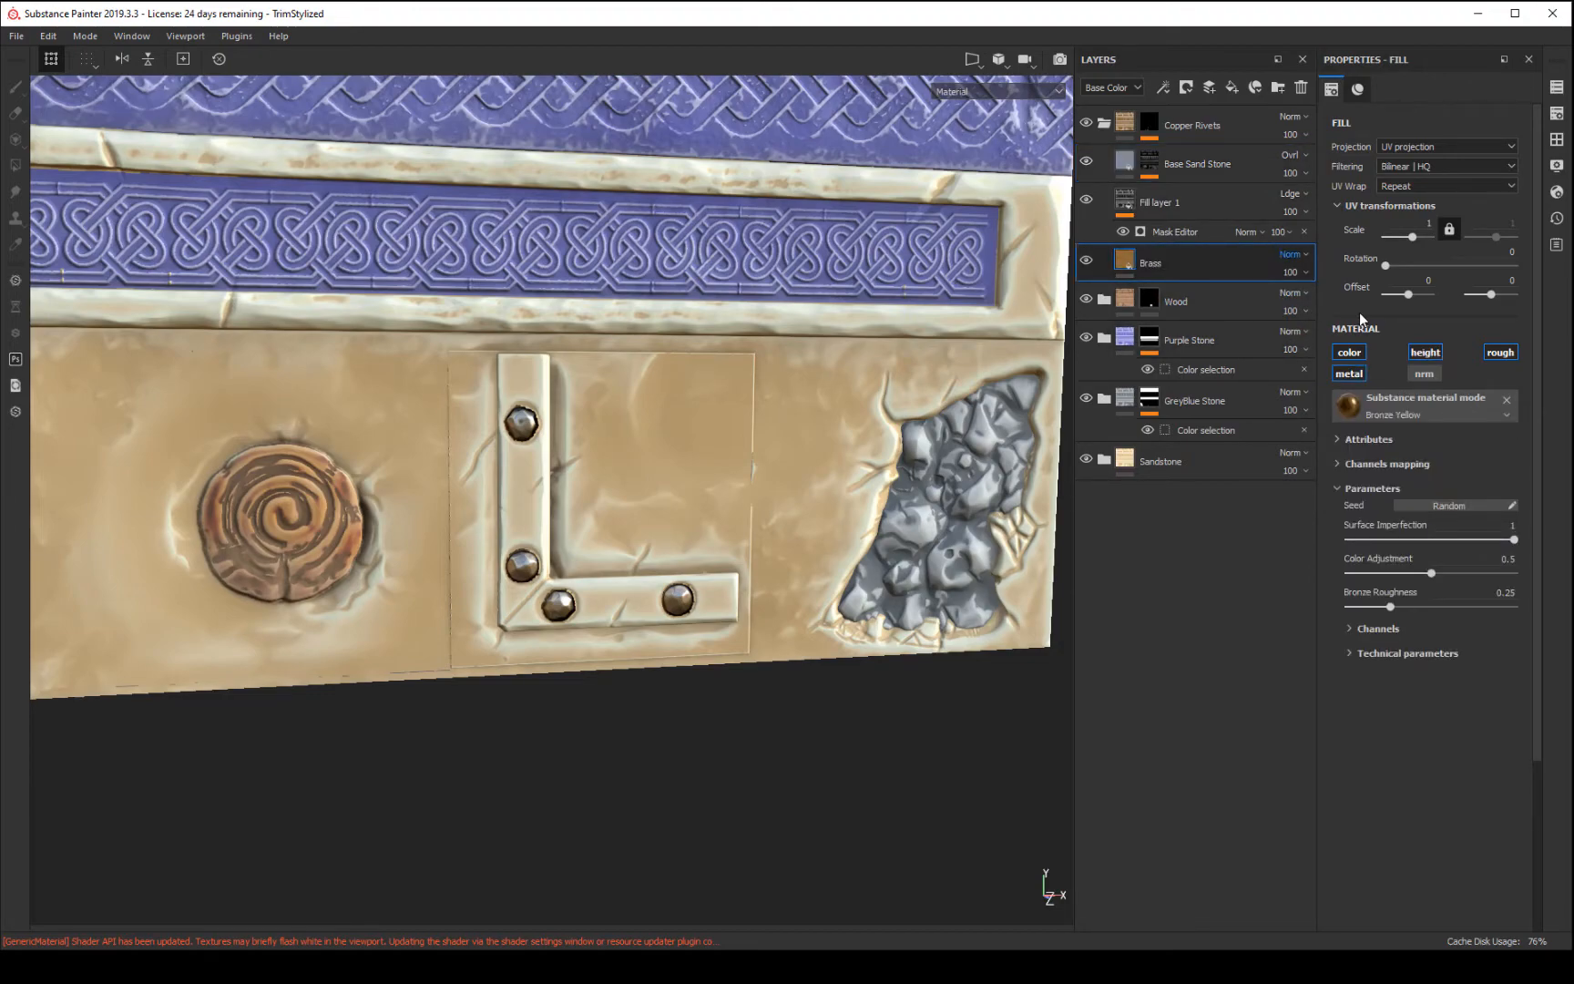
click(1433, 357)
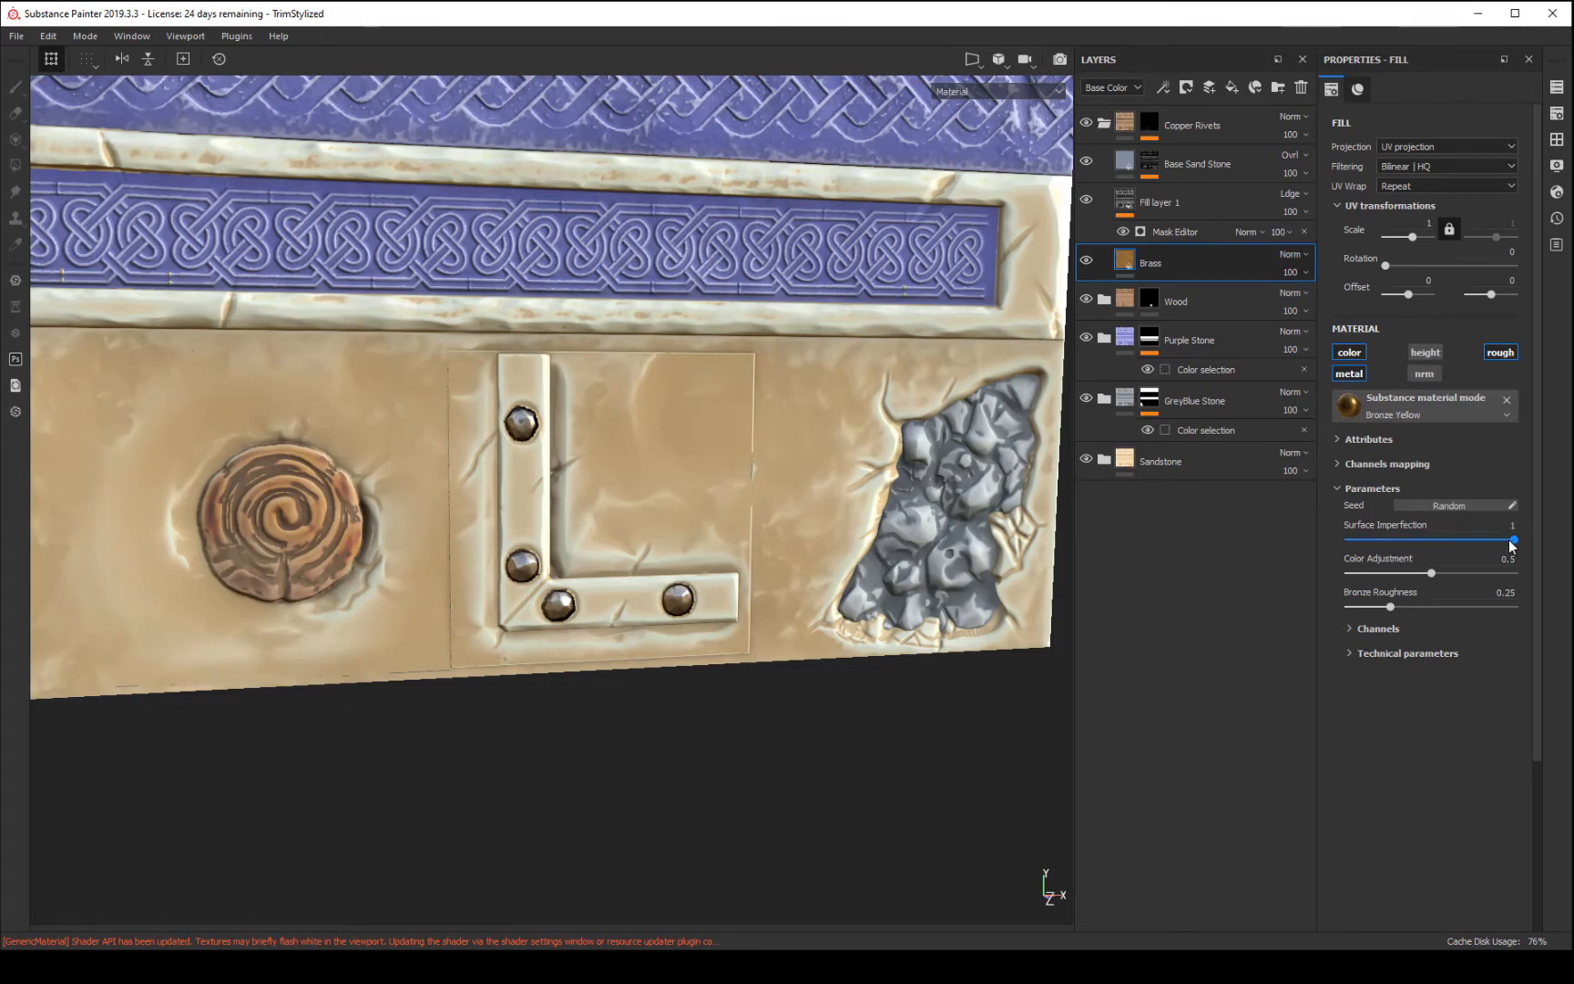
- Set the Brass layer's Bronze Roughness to 0.54 and its Color Adjustment to 0.49
mouse_move(1414, 611)
mouse_down()
mouse_move(1466, 607)
mouse_move(1410, 610)
mouse_move(1435, 629)
mouse_up()
click(1468, 610)
alt+drag(884, 747, 706, 724)
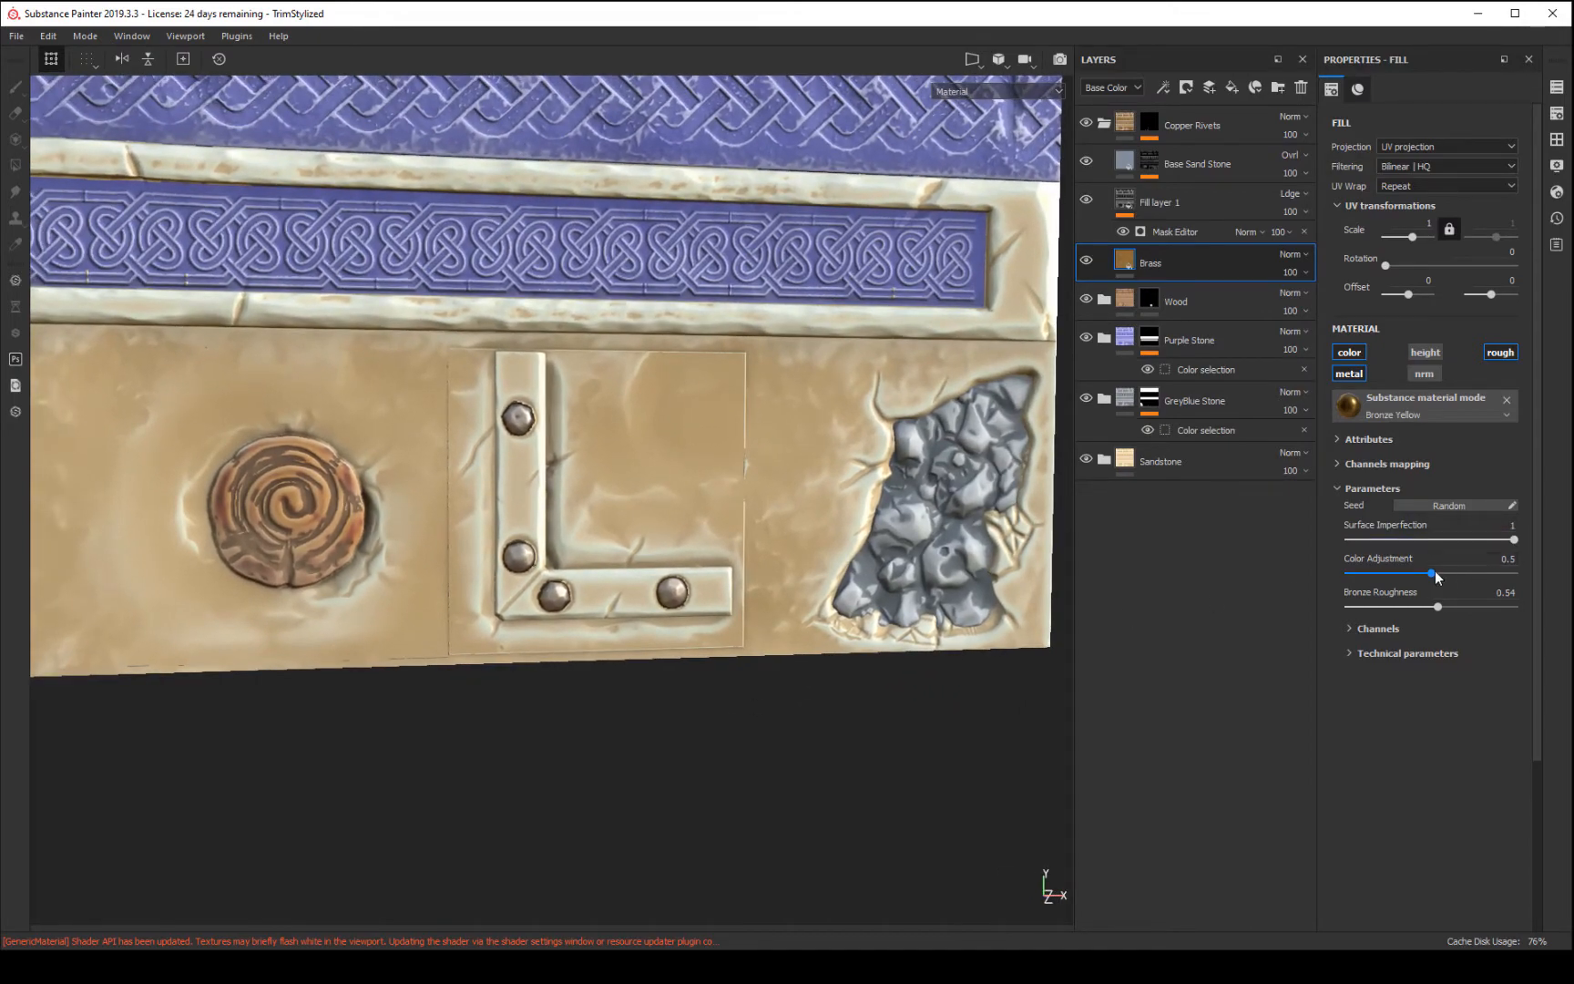
drag(1464, 575, 1423, 582)
alt+drag(819, 766, 761, 749)
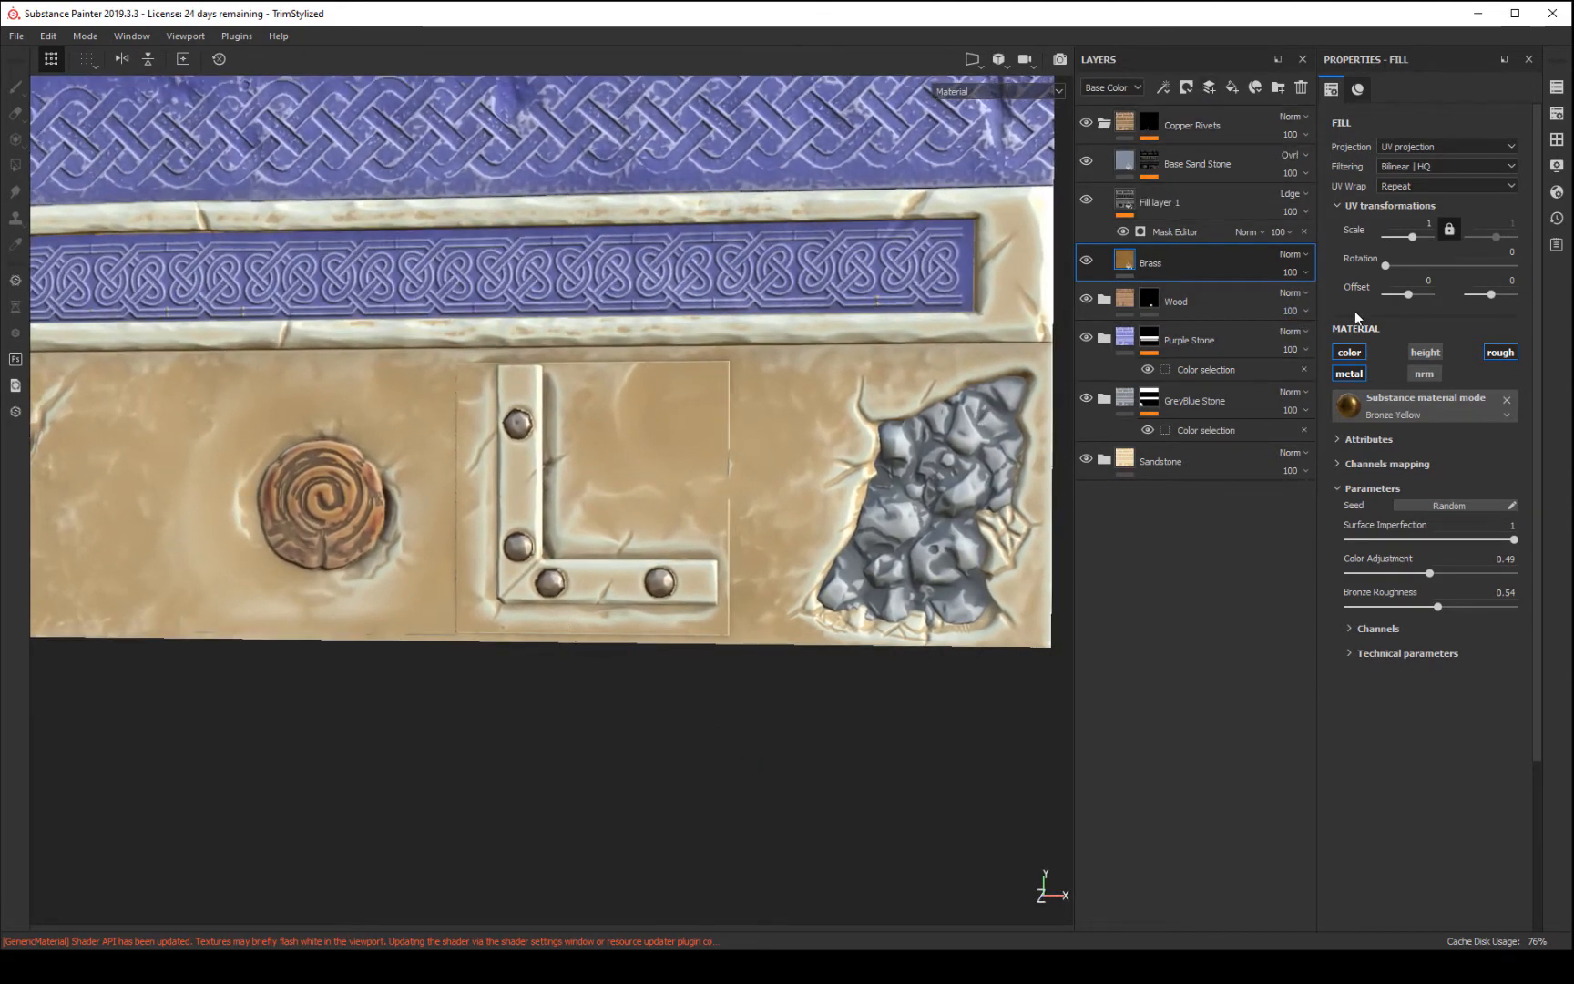
- In the Mask Editor on Copper Rivets' Fill layer 1, set Global Contrast to 0.56, Texture Opacity to 0.67 and World Space Normal Opacity to 0.71
click(1189, 220)
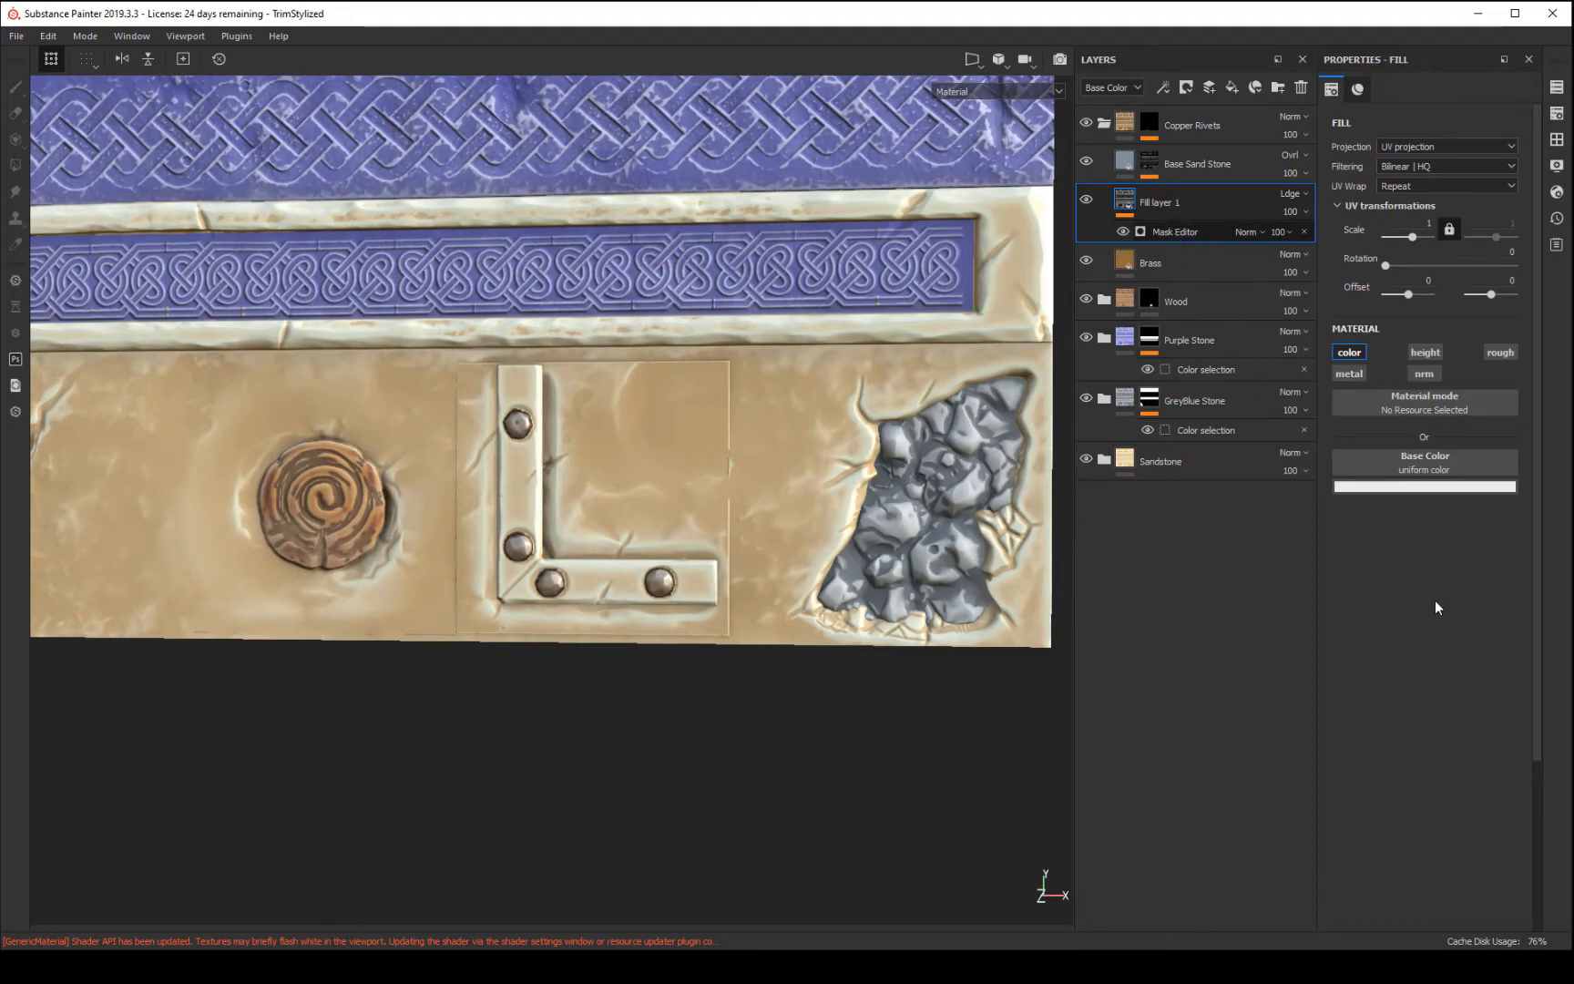
alt+right_drag(684, 712, 899, 933)
alt+right_drag(596, 716, 806, 911)
alt+middle_drag(537, 594, 813, 522)
alt+right_drag(822, 391, 889, 833)
alt+middle_drag(800, 539, 906, 401)
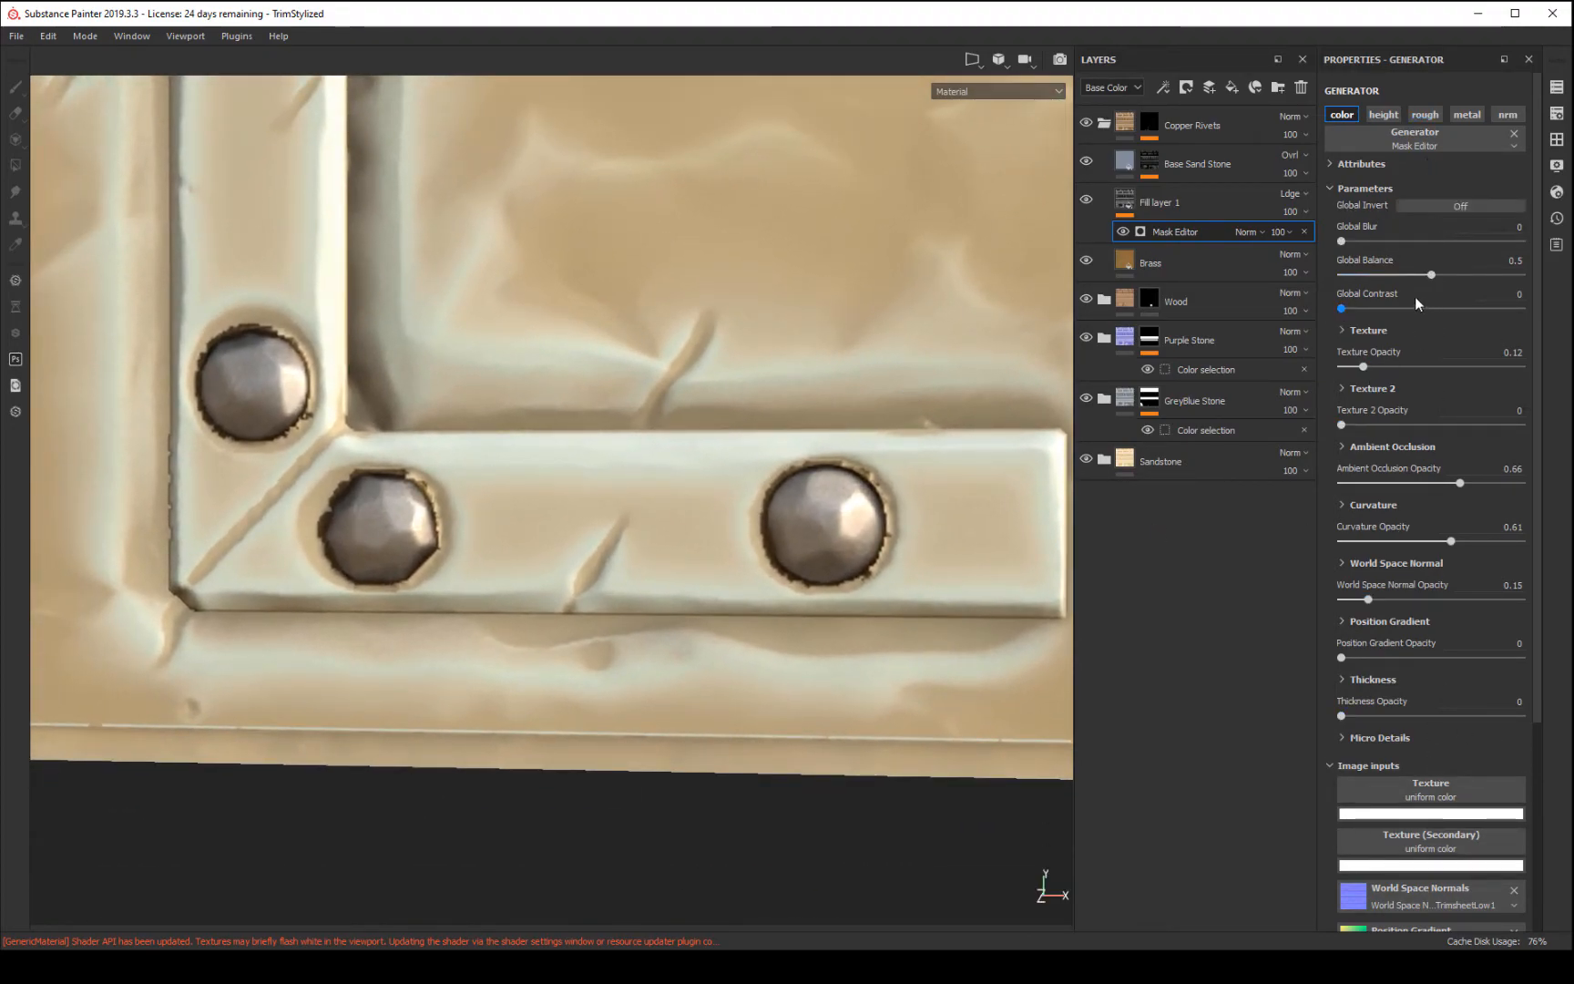
drag(1345, 311, 1439, 307)
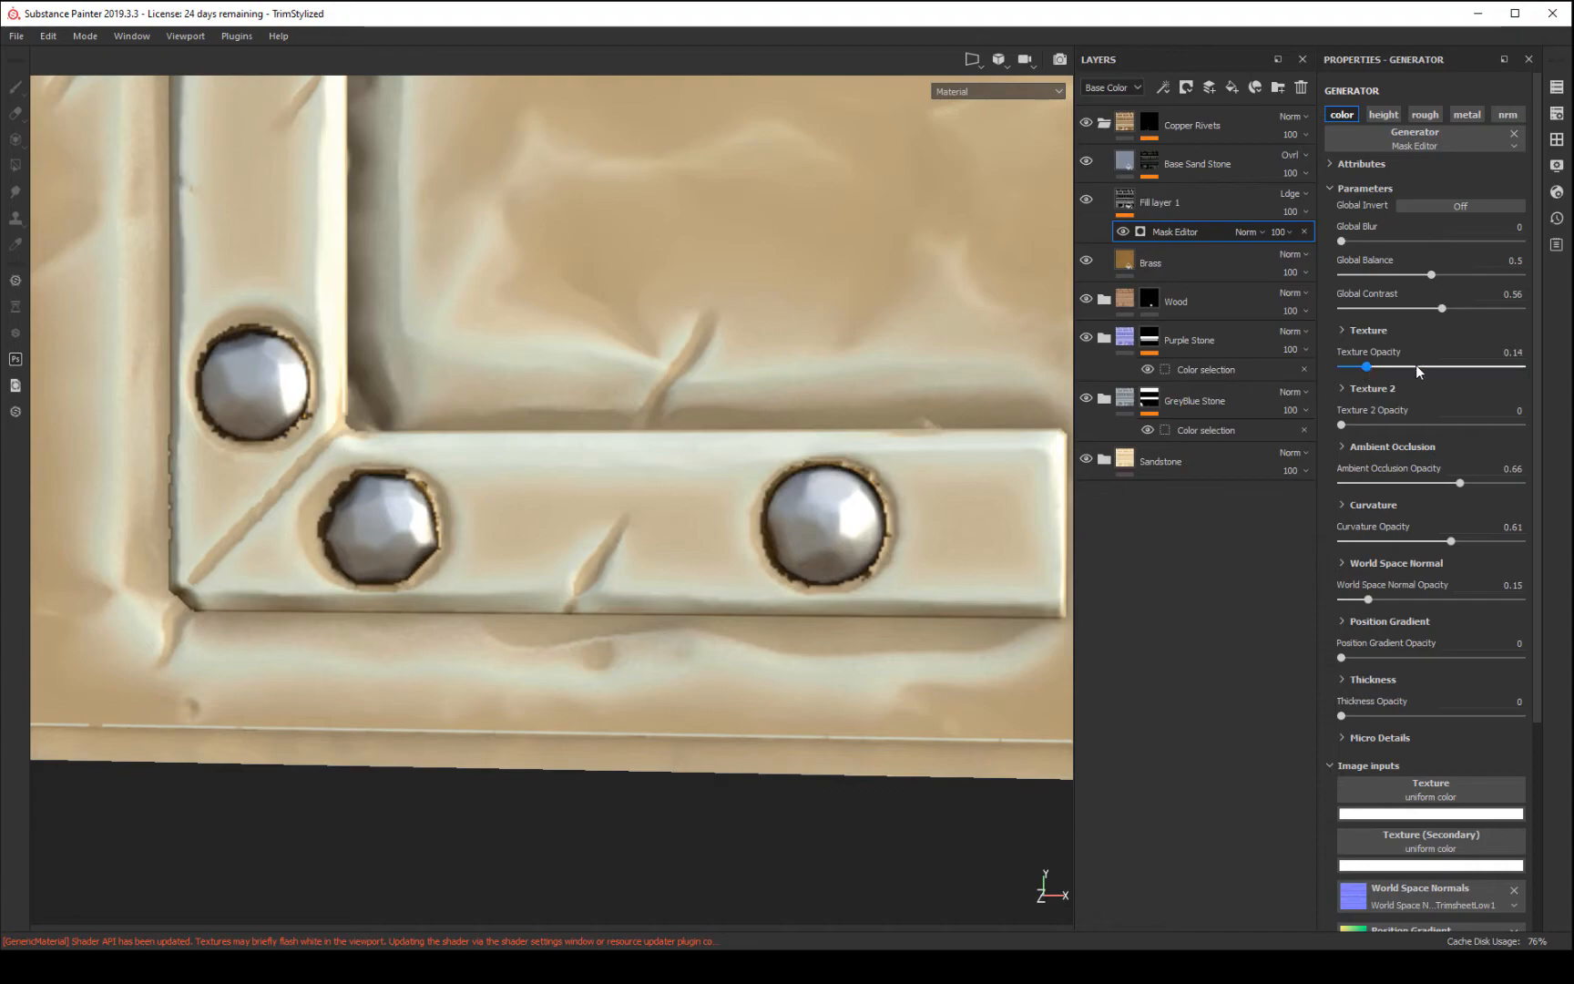
drag(1478, 367, 1456, 366)
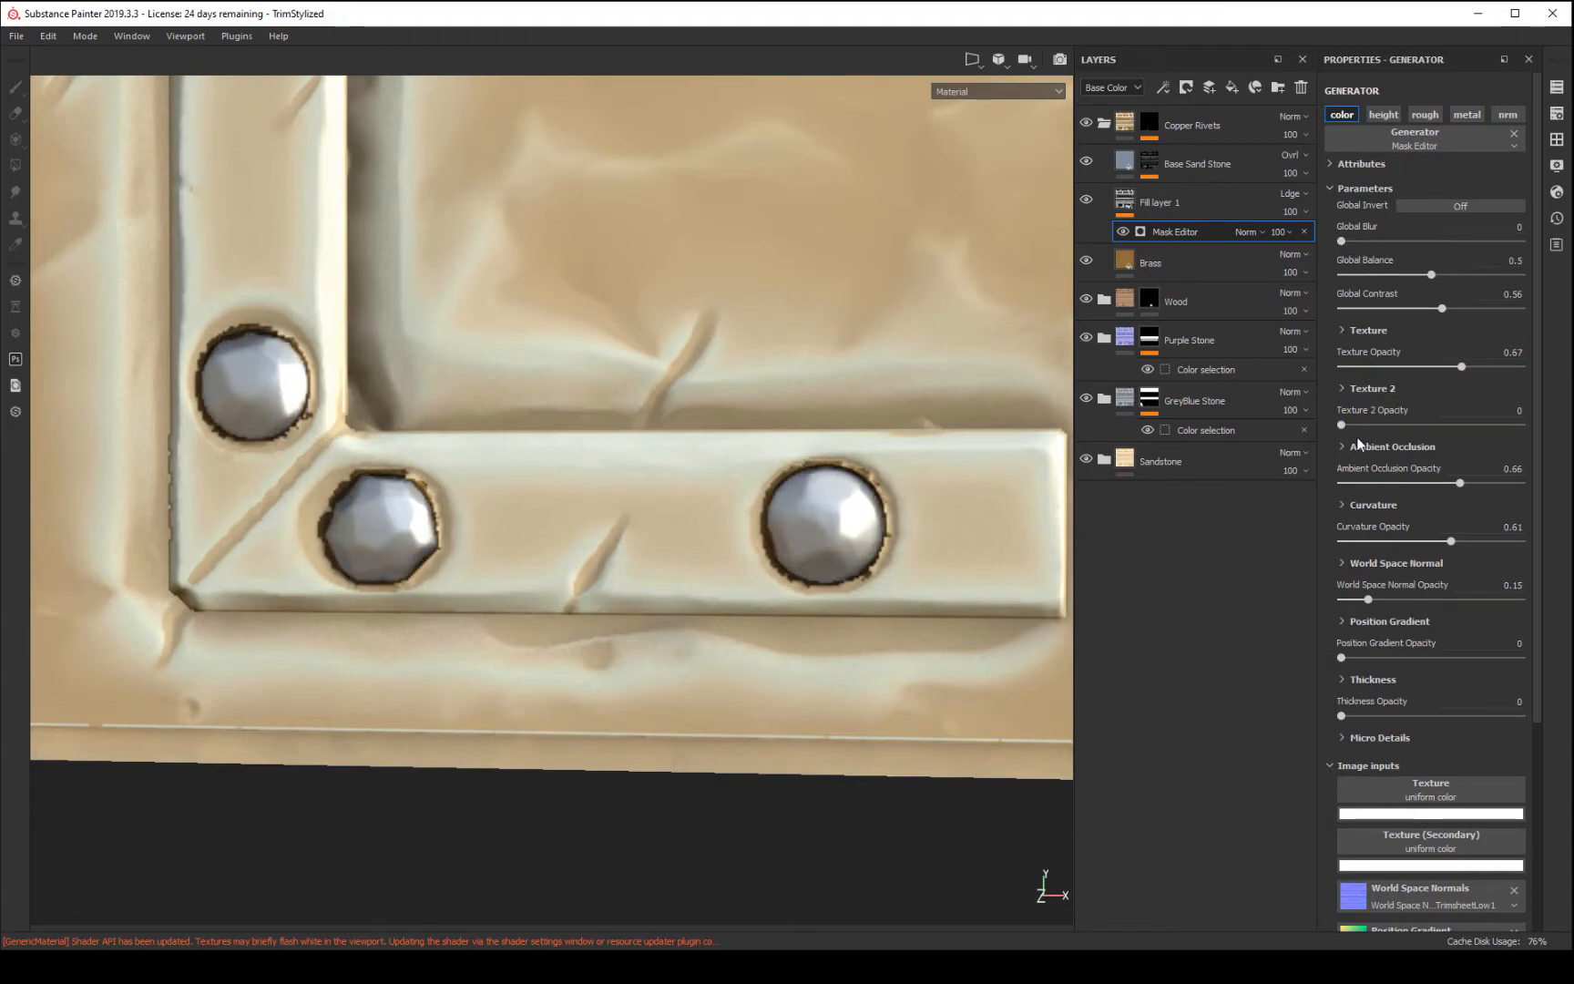
drag(1369, 598, 1467, 595)
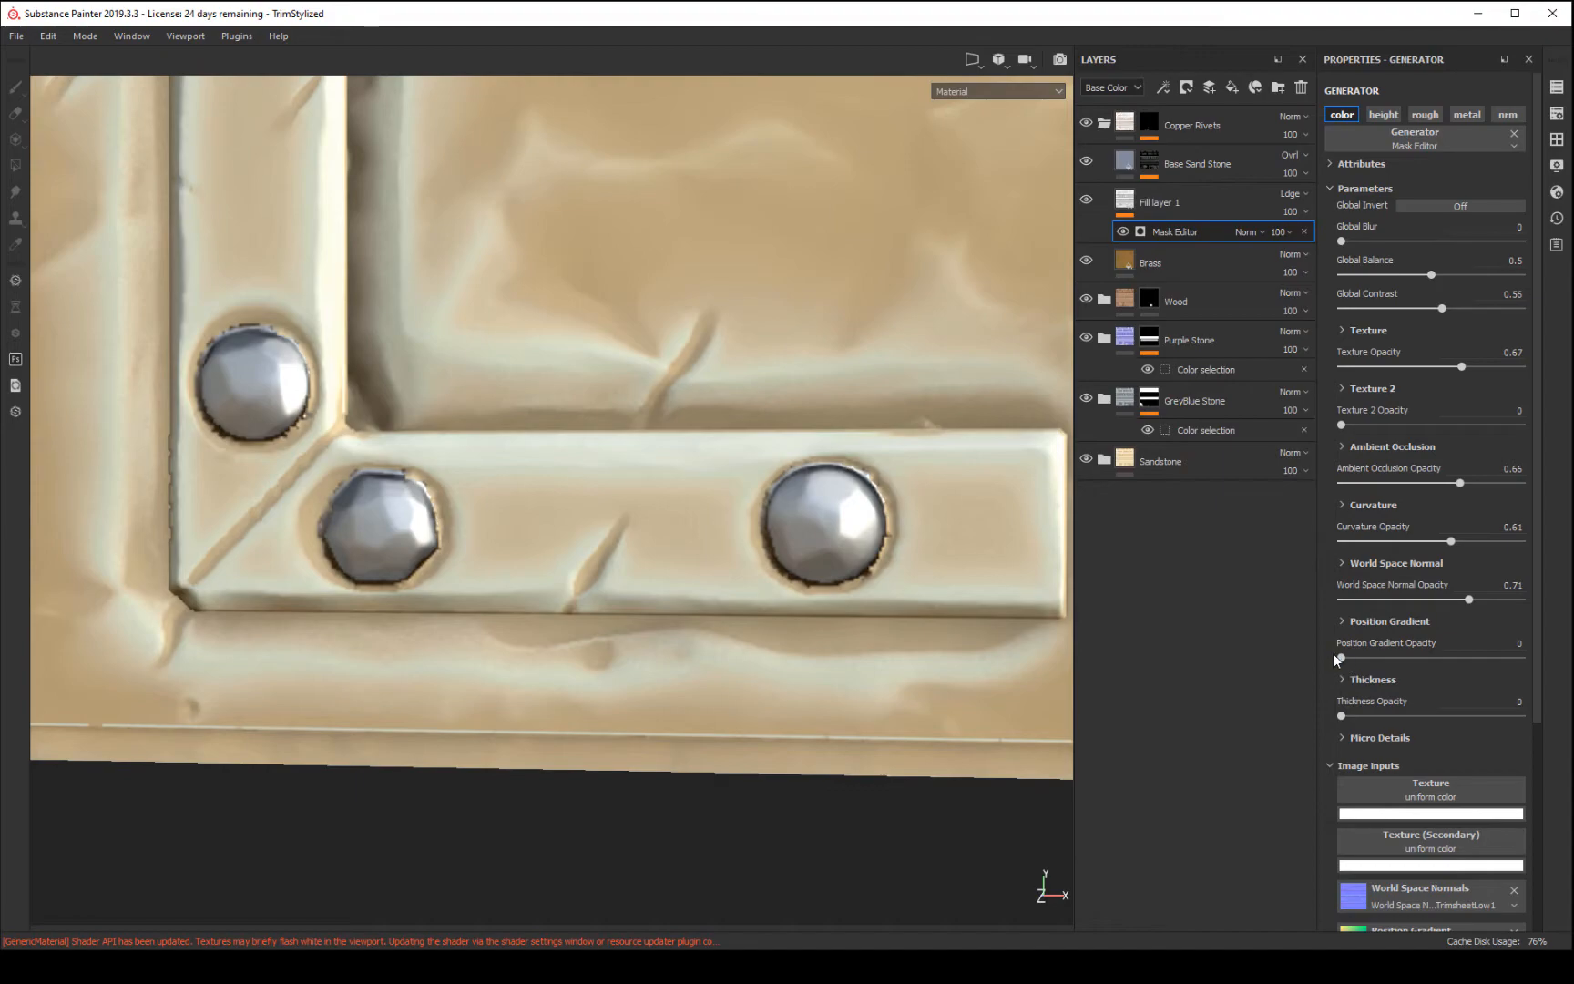
- Set the mask generator's Position Gradient Opacity to 0.3 and Thickness Opacity to 0.39
drag(1408, 656, 1489, 658)
click(1395, 657)
click(1400, 715)
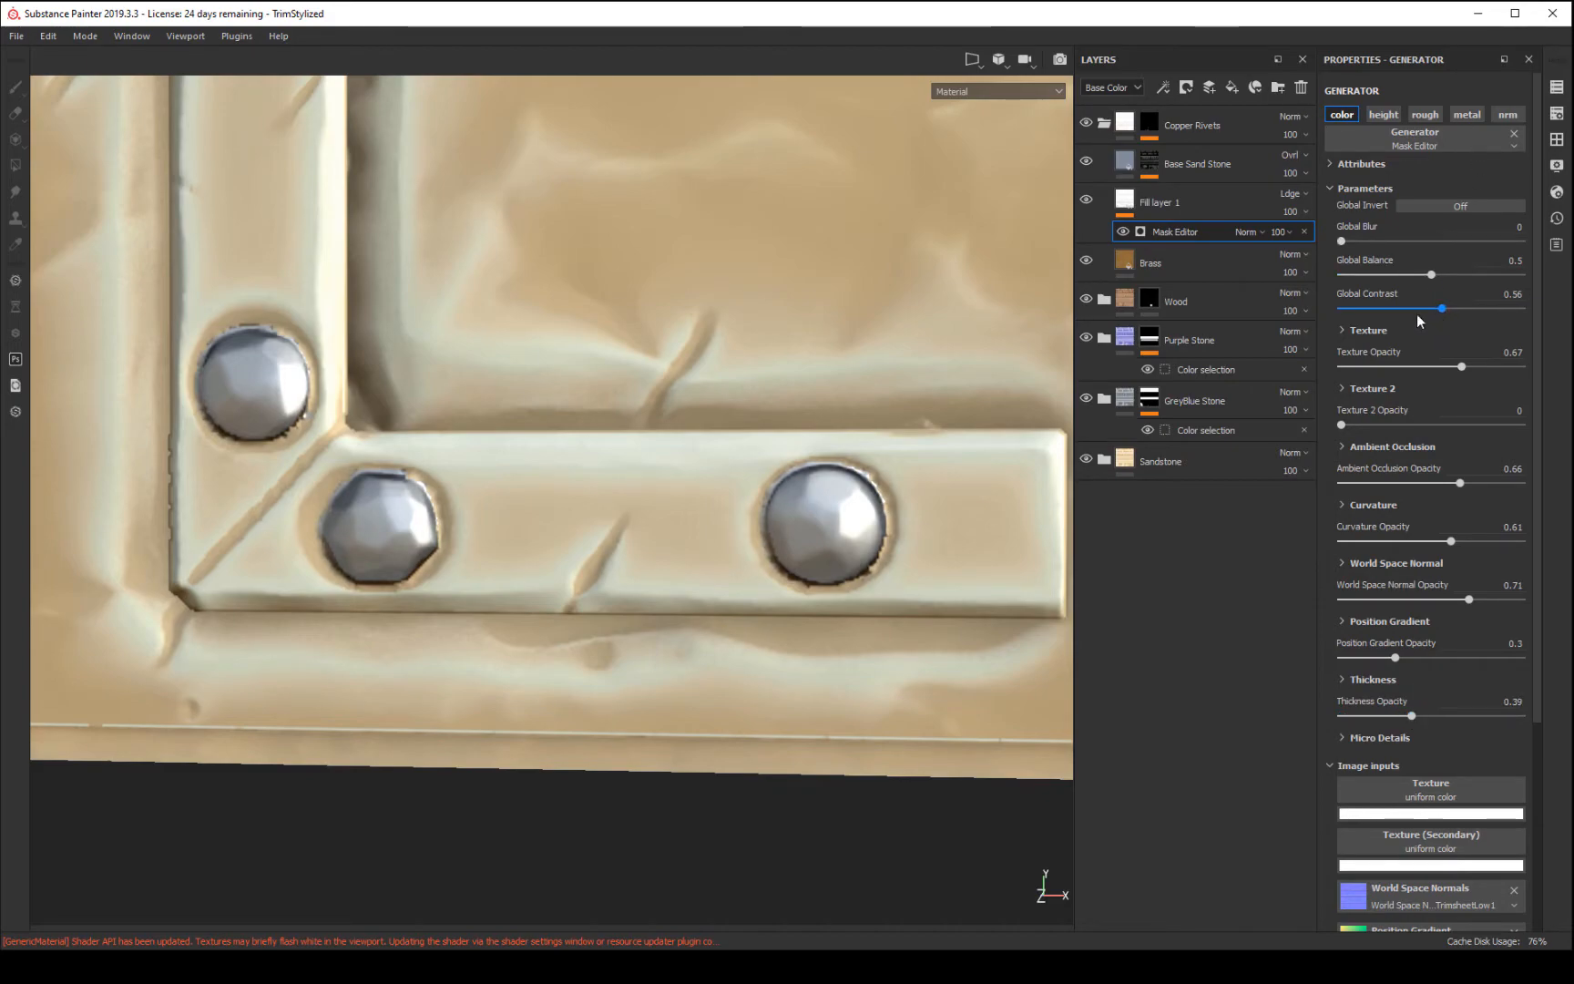
- Rebalance the mask generator with Global Balance 0.1, Global Contrast 0.41, Texture Opacity 0.44 and Curvature Opacity 0.32
drag(1374, 309, 1329, 321)
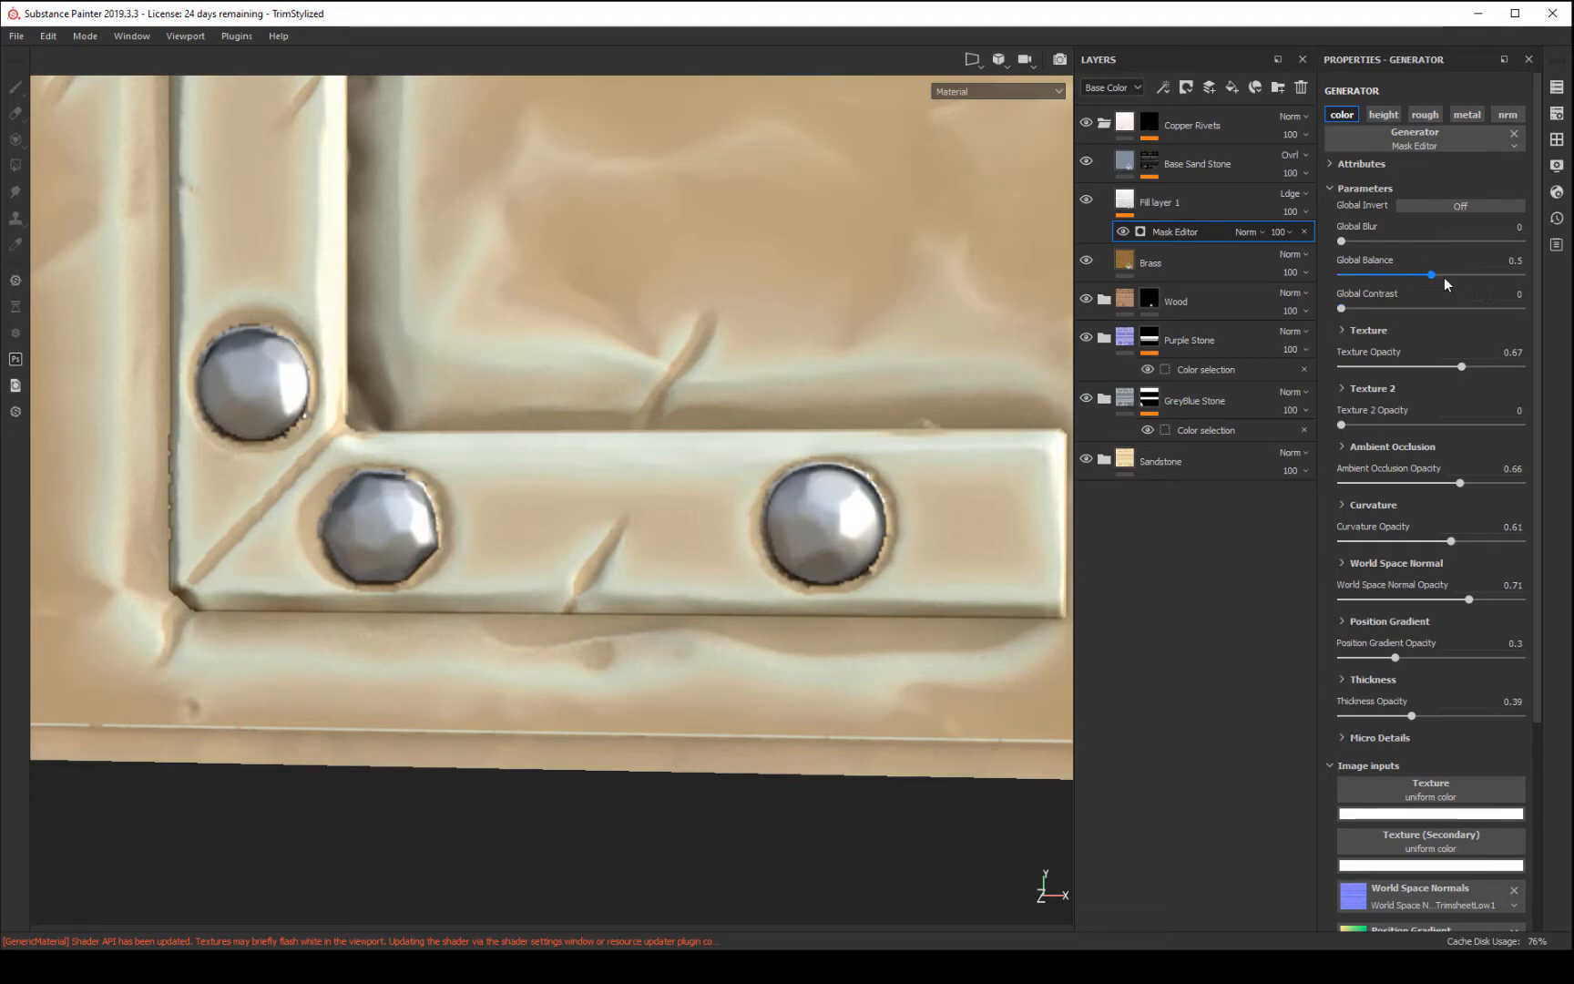
drag(1390, 279, 1343, 296)
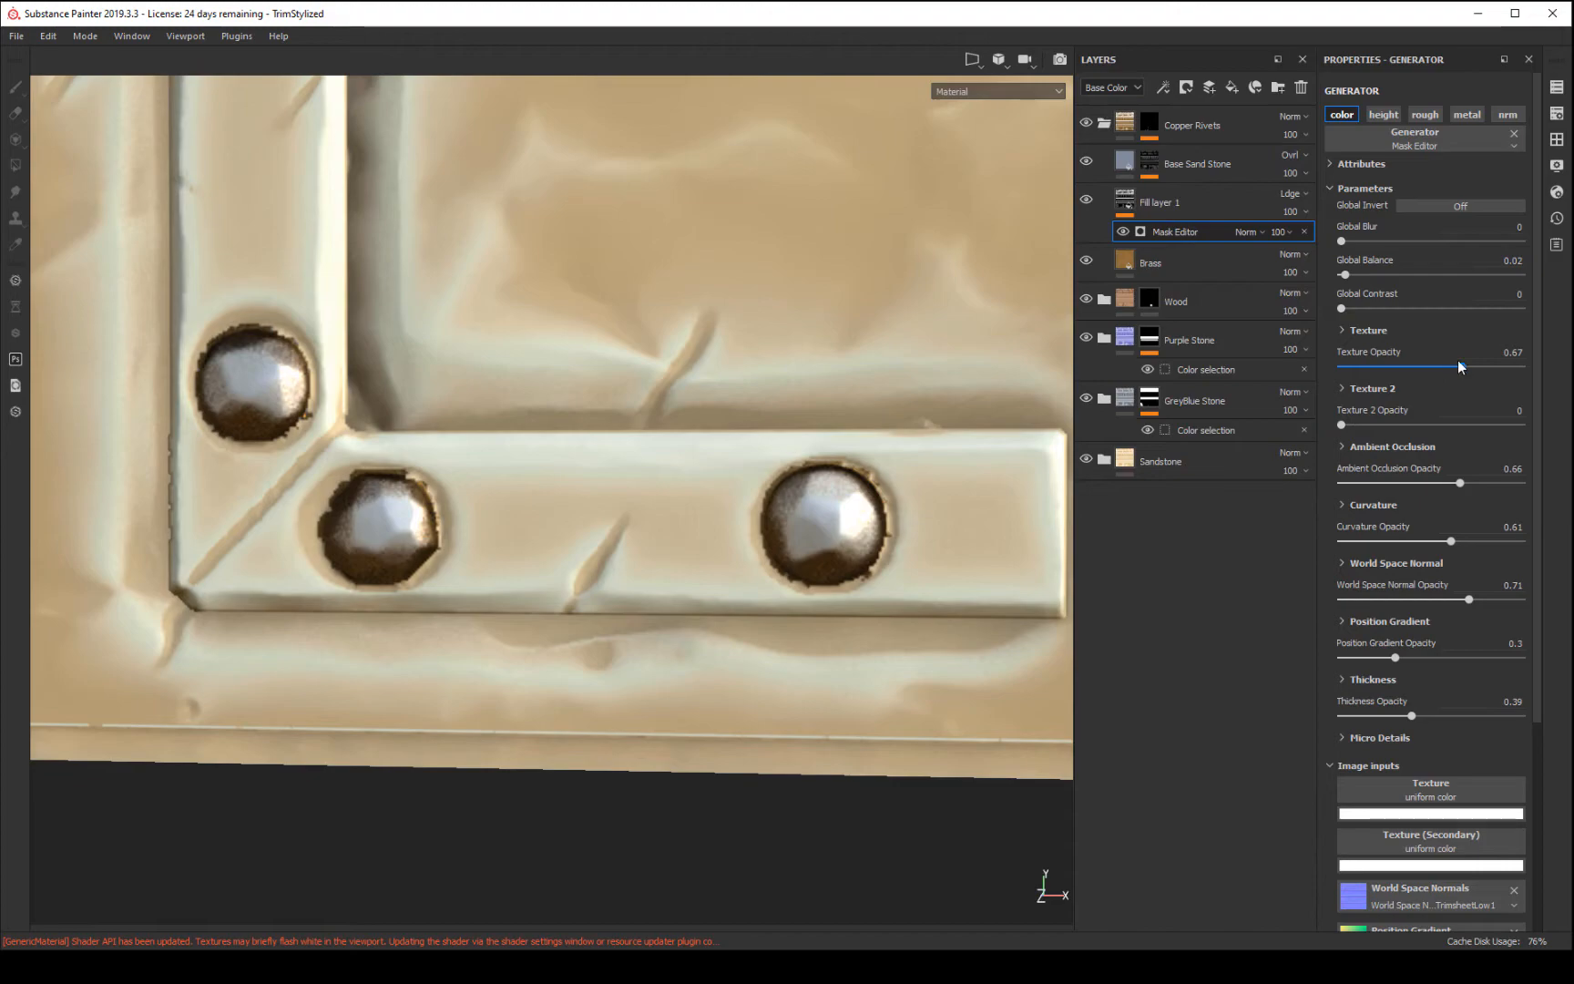
drag(1460, 368, 1412, 363)
drag(1343, 308, 1425, 314)
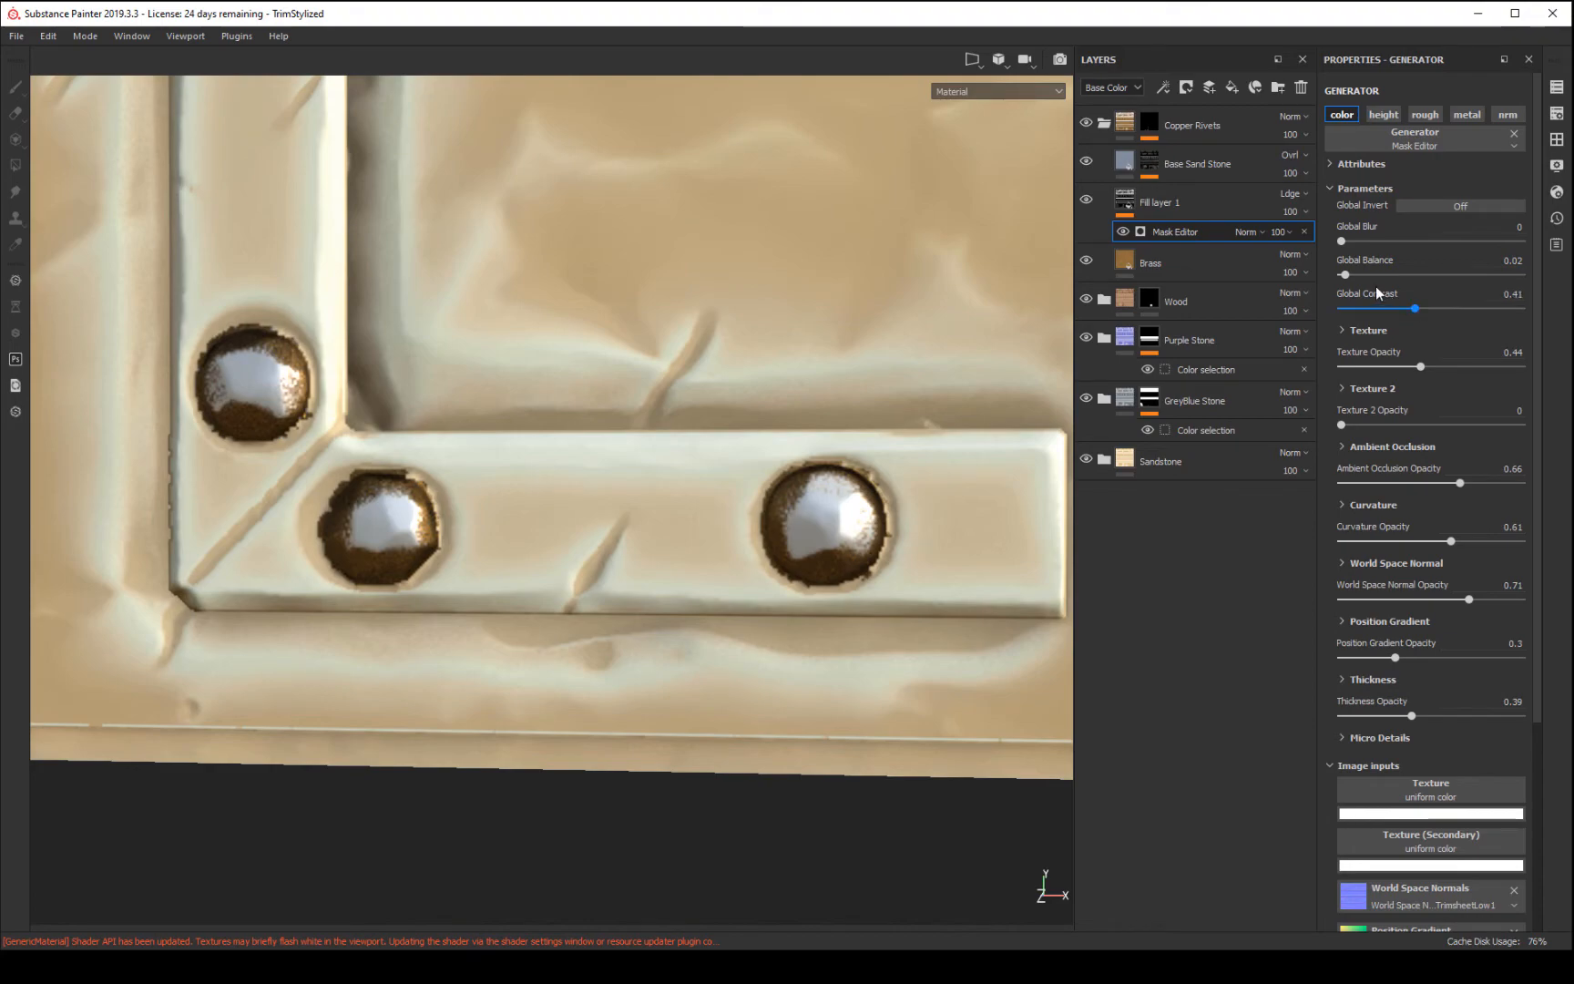
drag(1348, 275, 1358, 277)
mouse_move(1452, 541)
mouse_down()
mouse_move(1529, 542)
mouse_move(1382, 548)
mouse_move(1399, 541)
mouse_up()
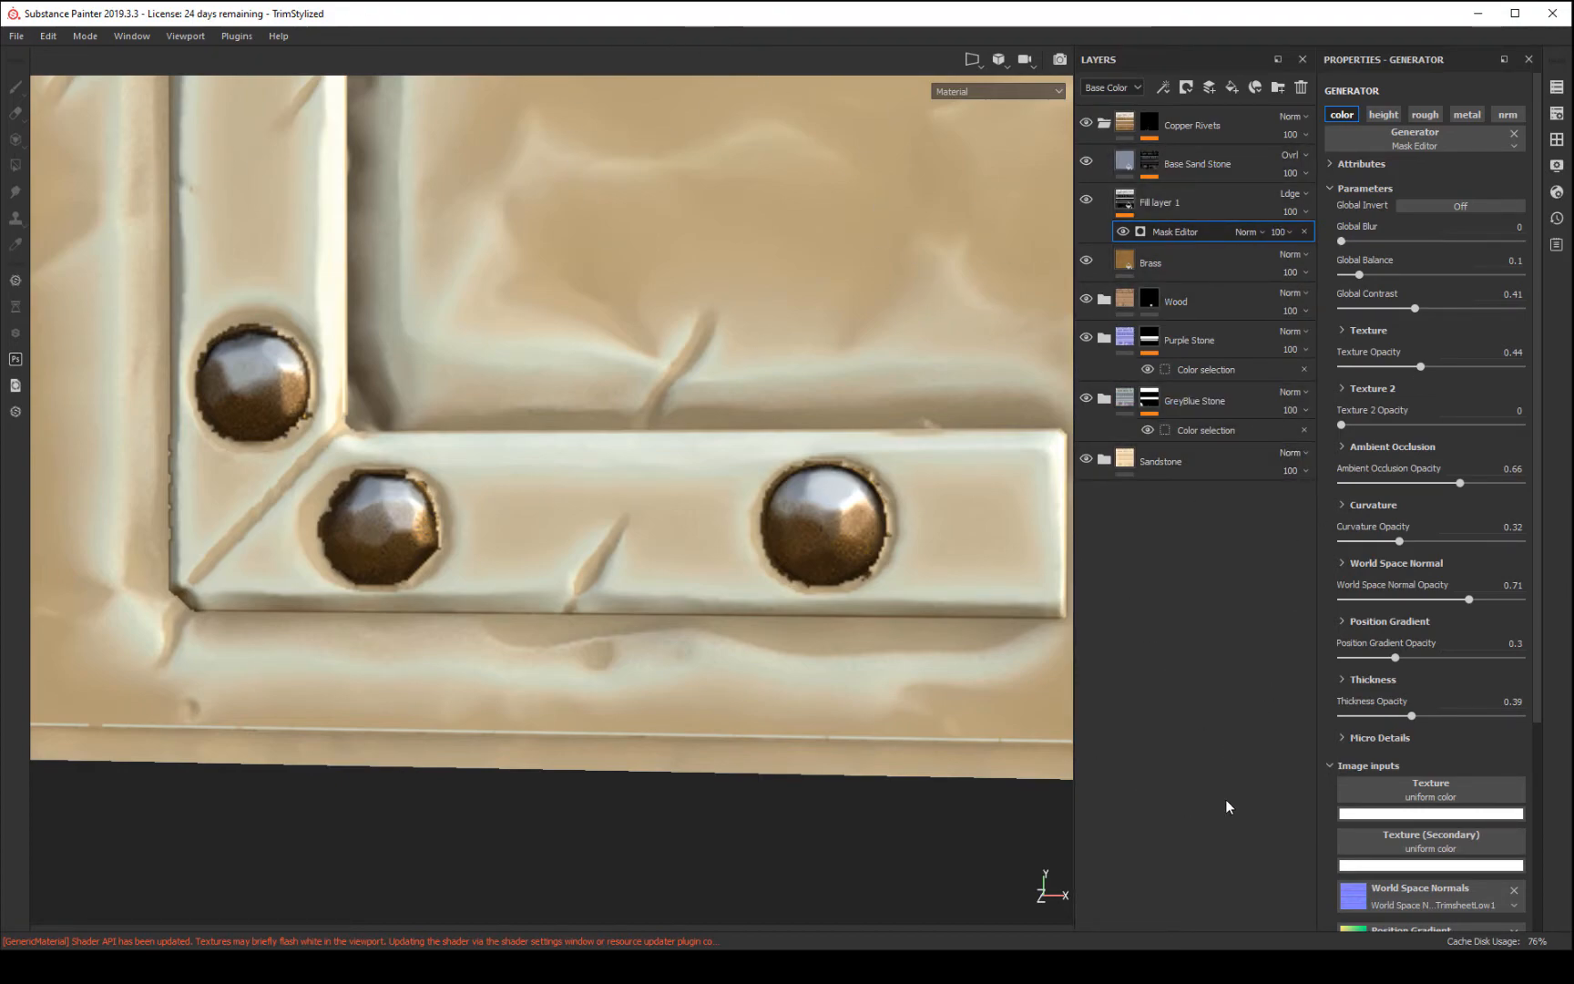
- Select the Copper Rivets folder's mask for painting around the upper rivet of the L-shaped bracket
alt+drag(770, 792, 805, 829)
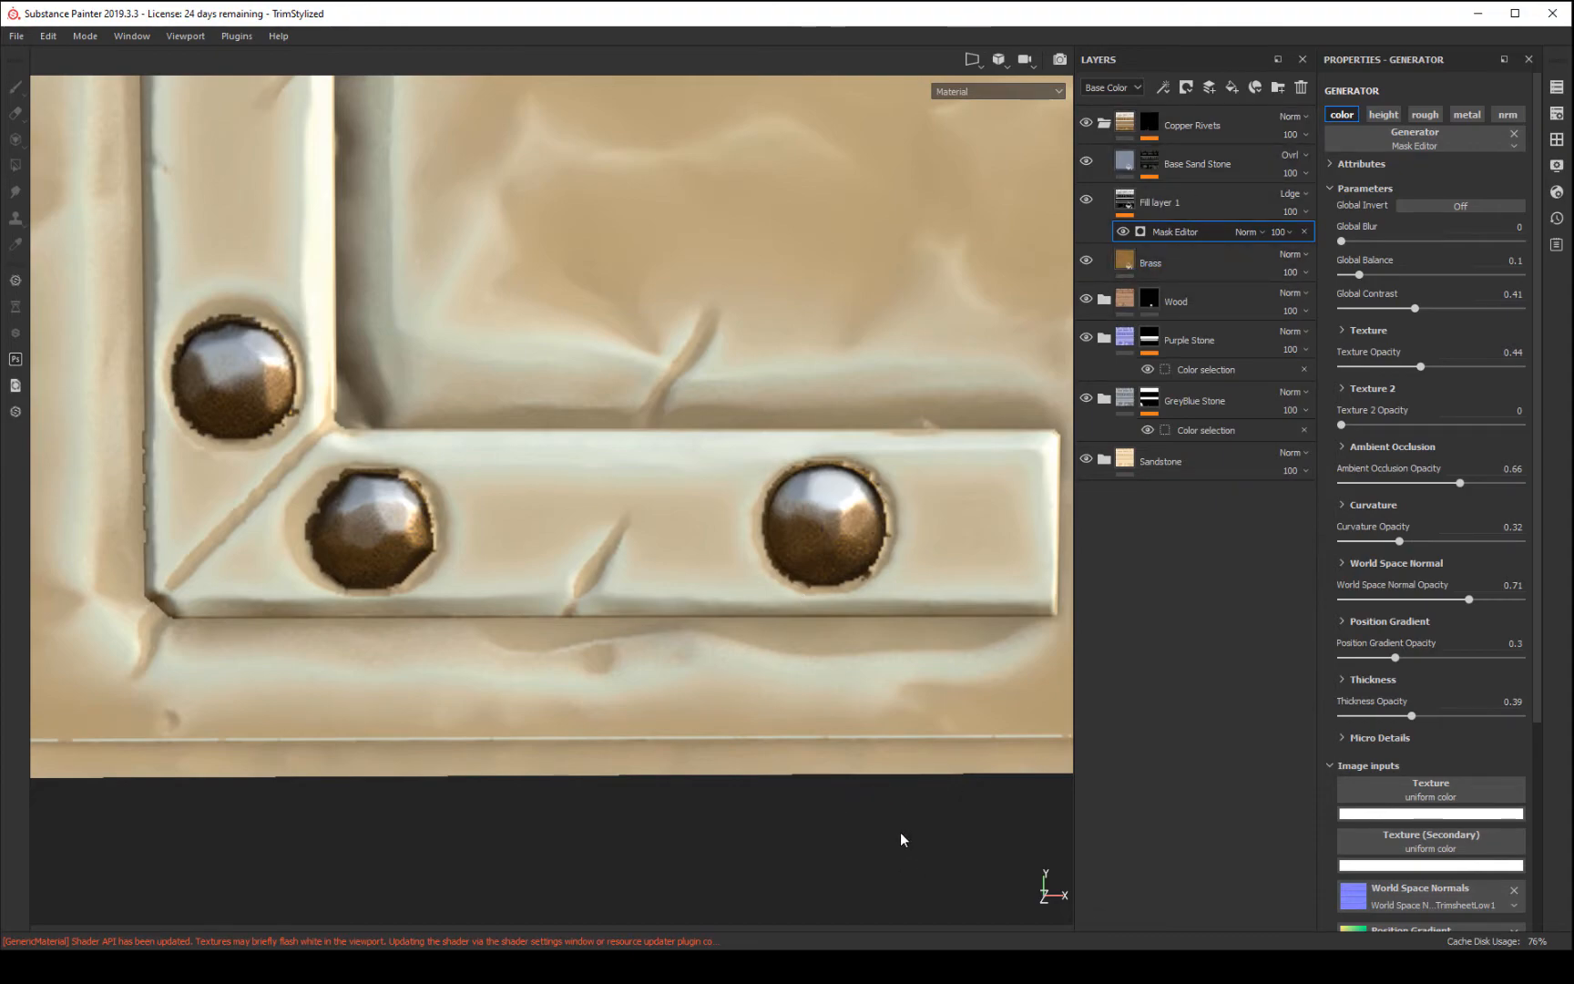
scroll(889, 168, down, 5)
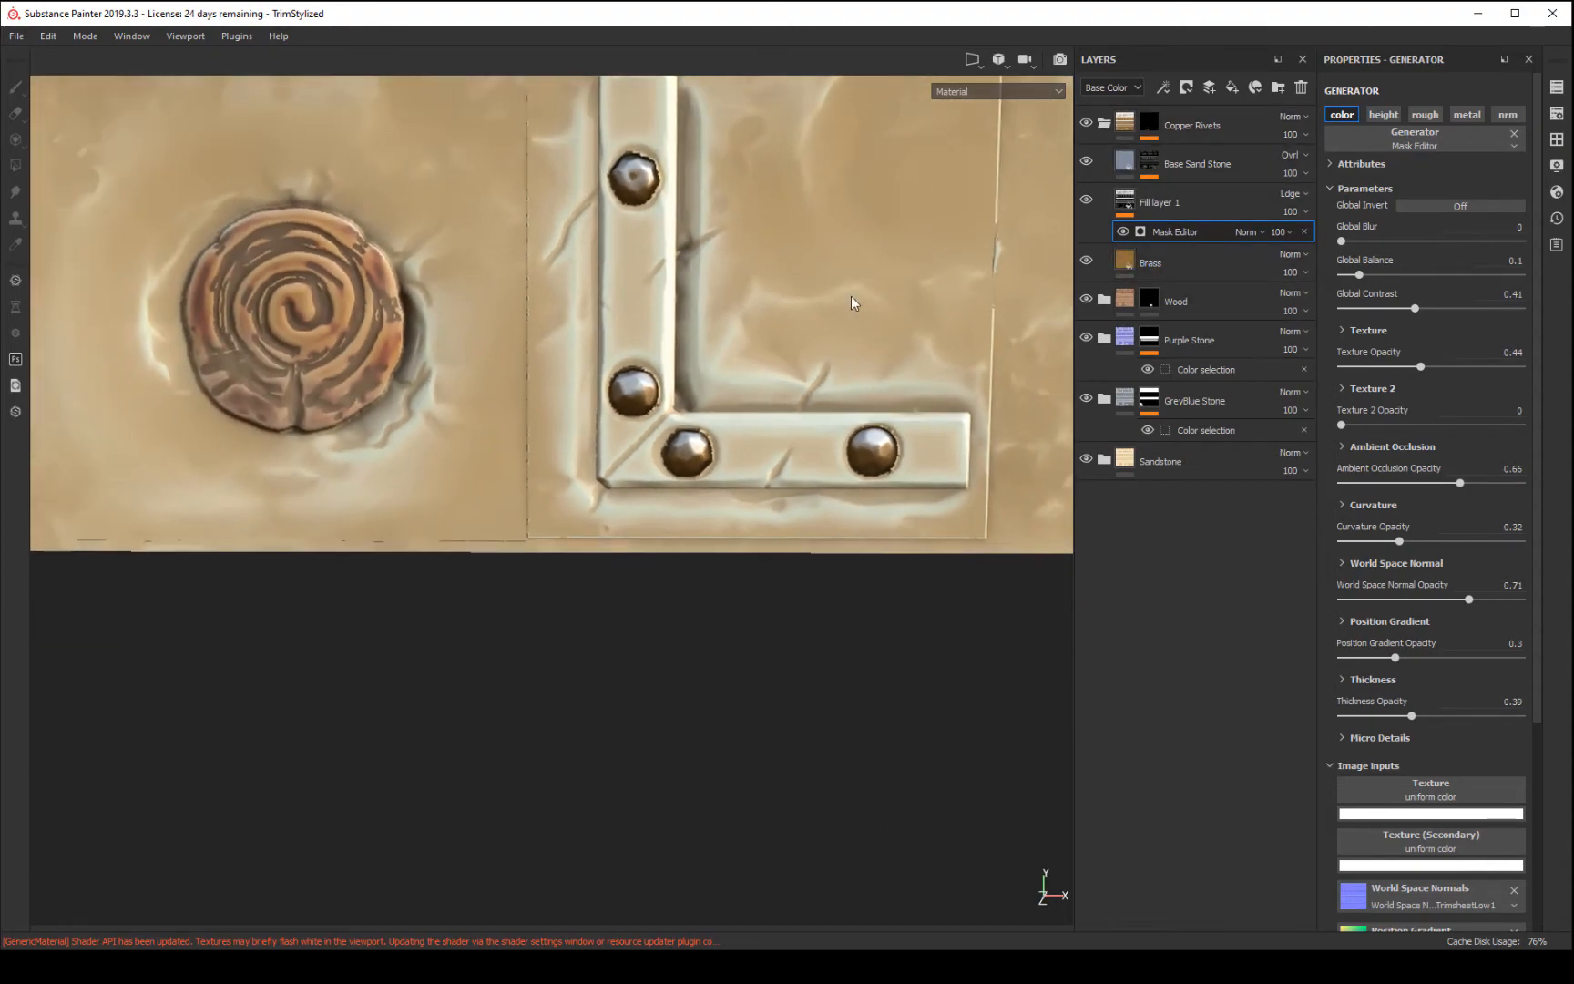
alt+middle_drag(854, 305, 798, 537)
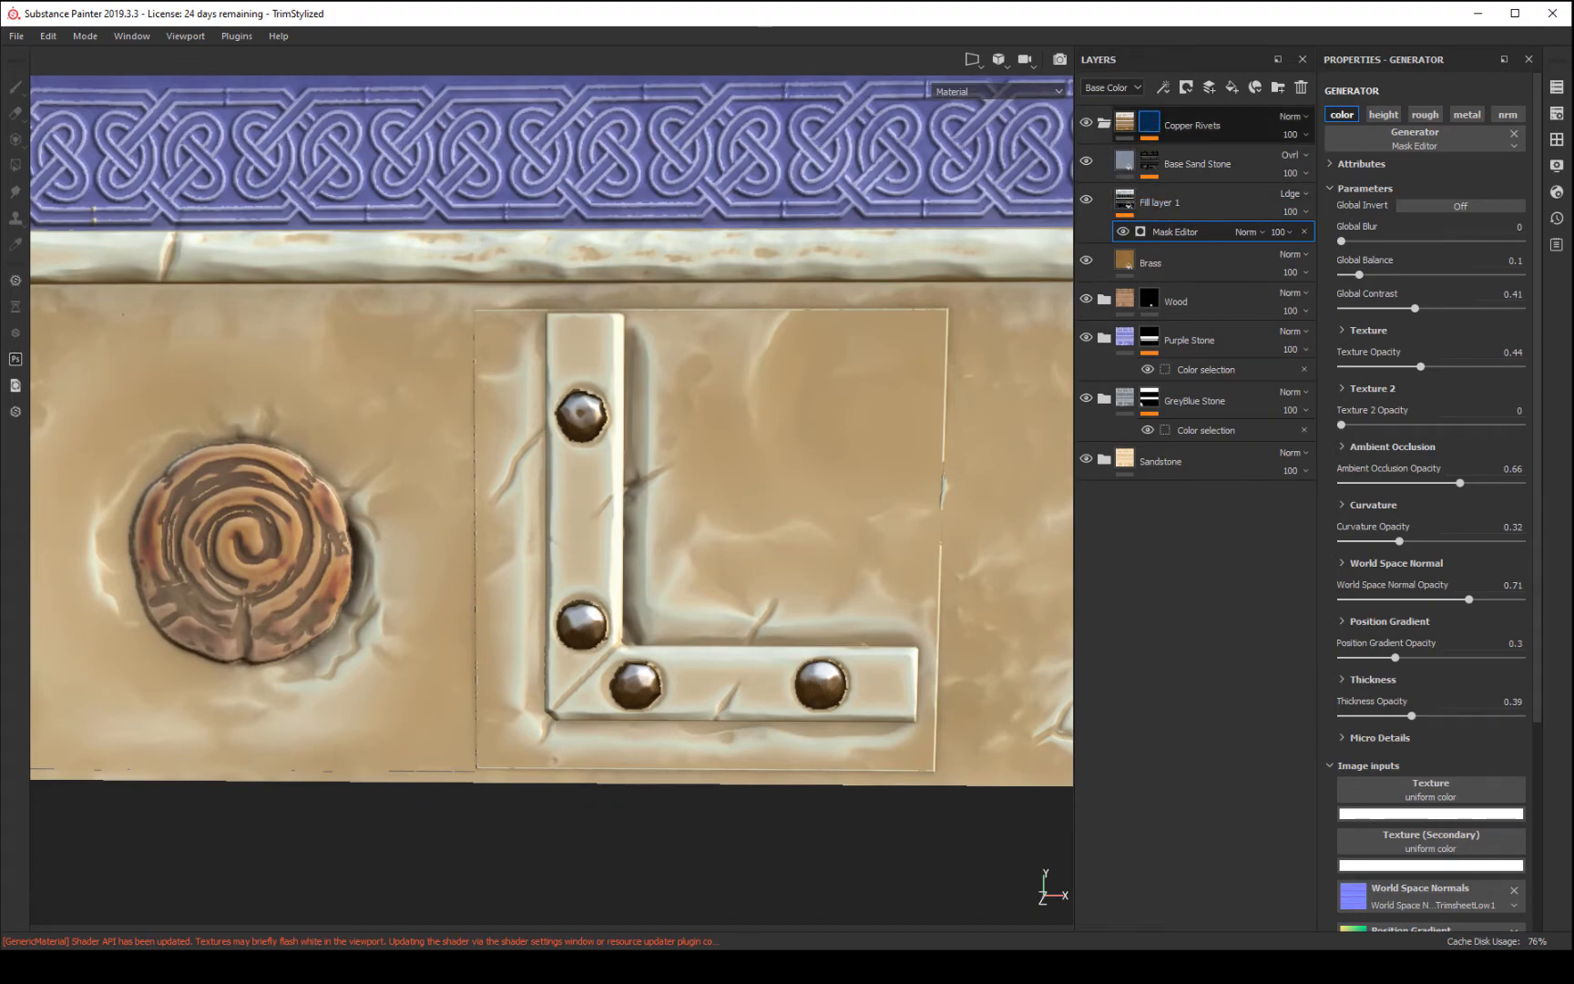
click(1149, 121)
scroll(601, 391, up, 5)
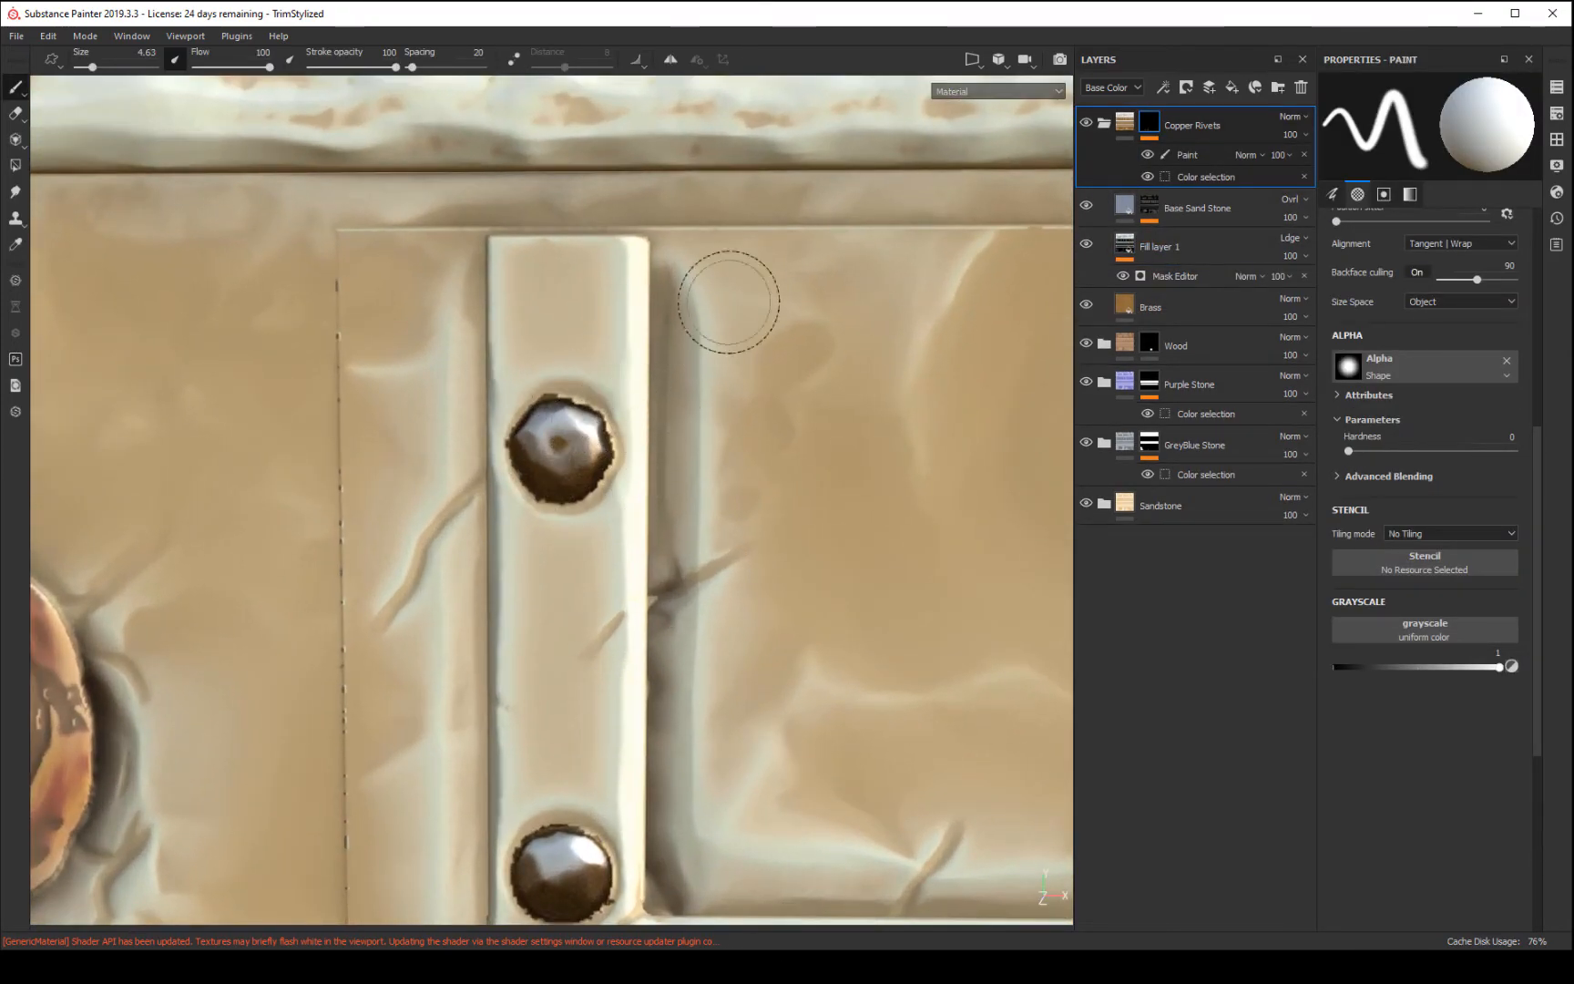
- Compare the rivet edges at texture set sizes 1024 and 4096, restoring the size to 2048
click(1552, 115)
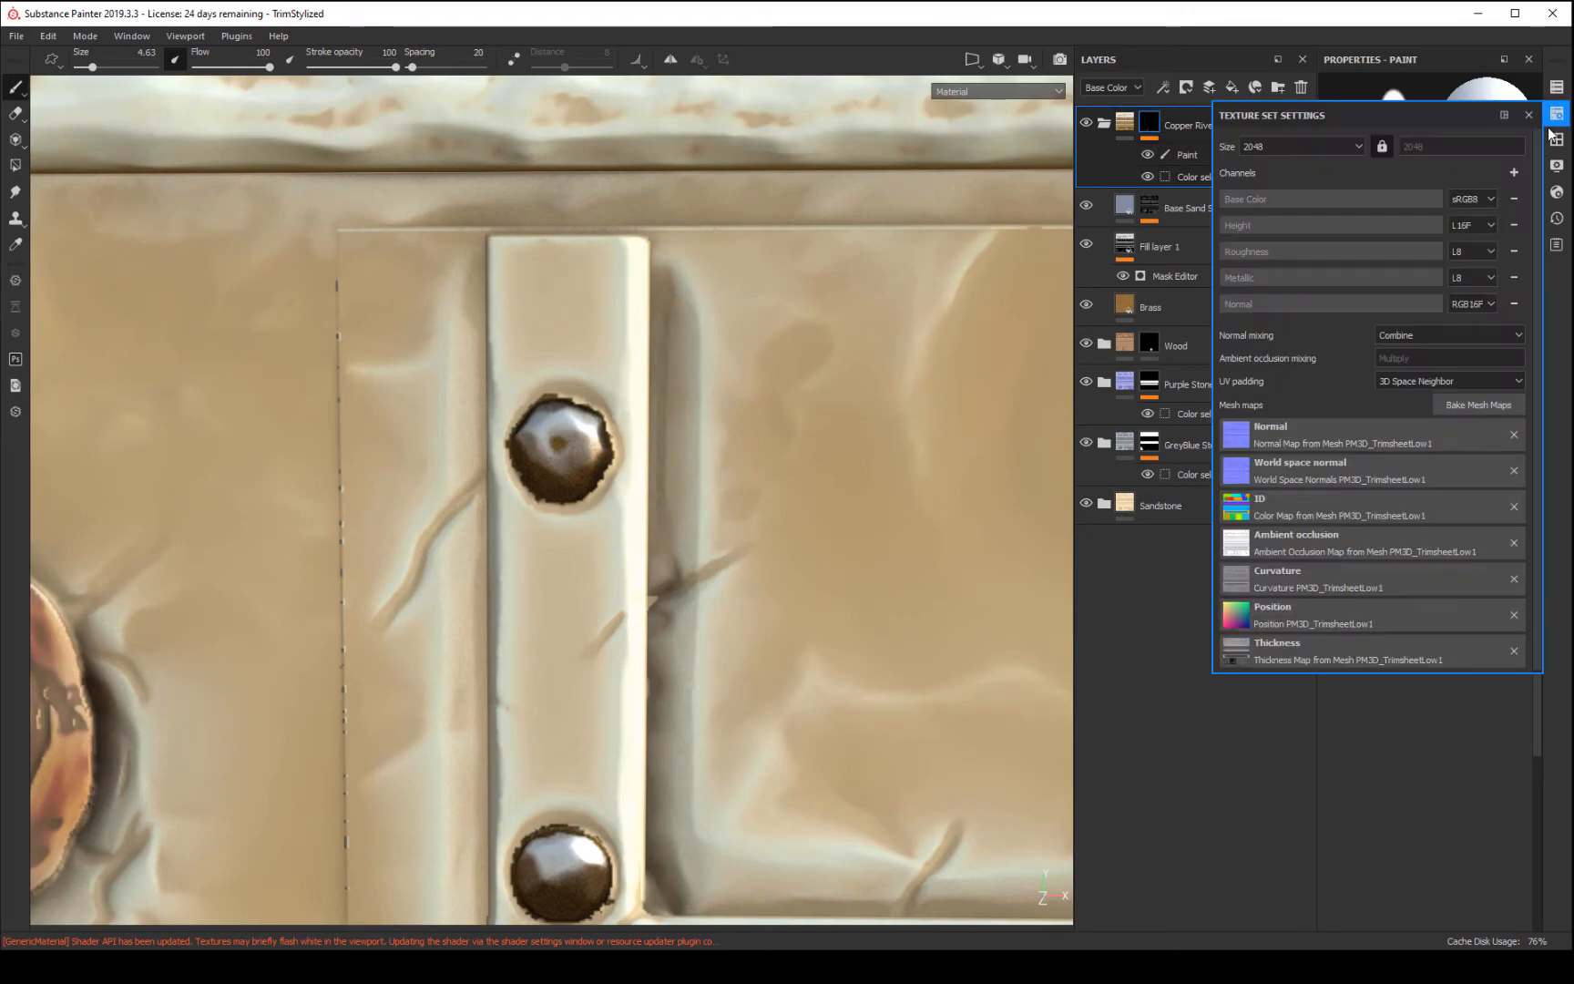
click(1299, 147)
click(1289, 235)
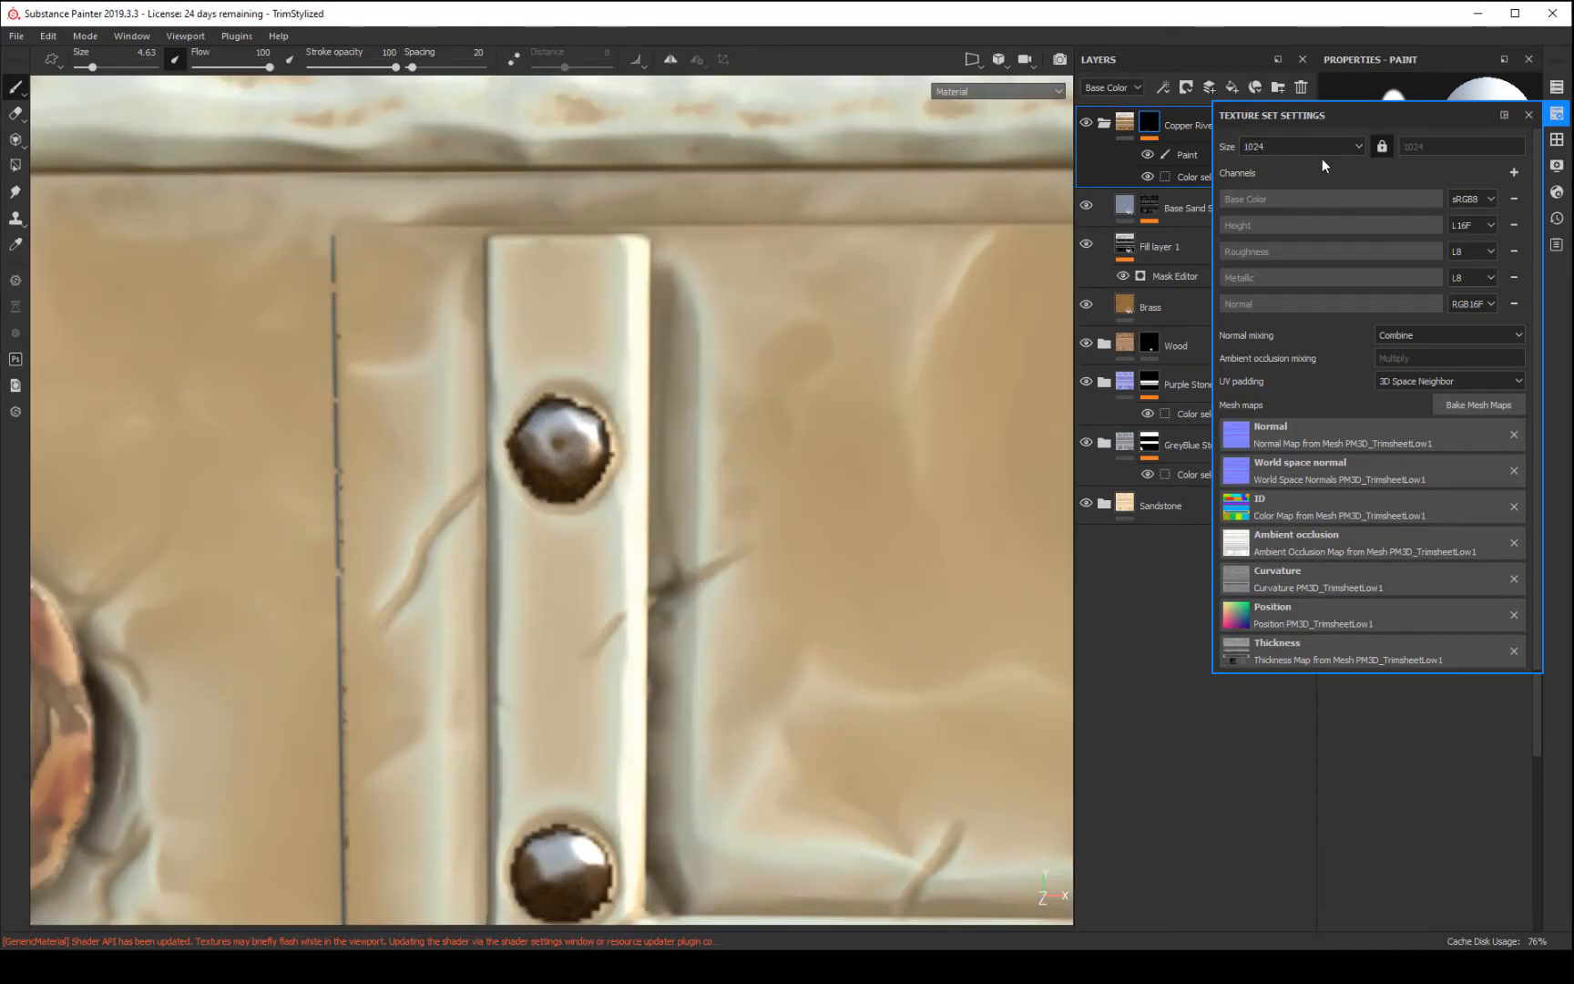
click(1305, 146)
click(1256, 216)
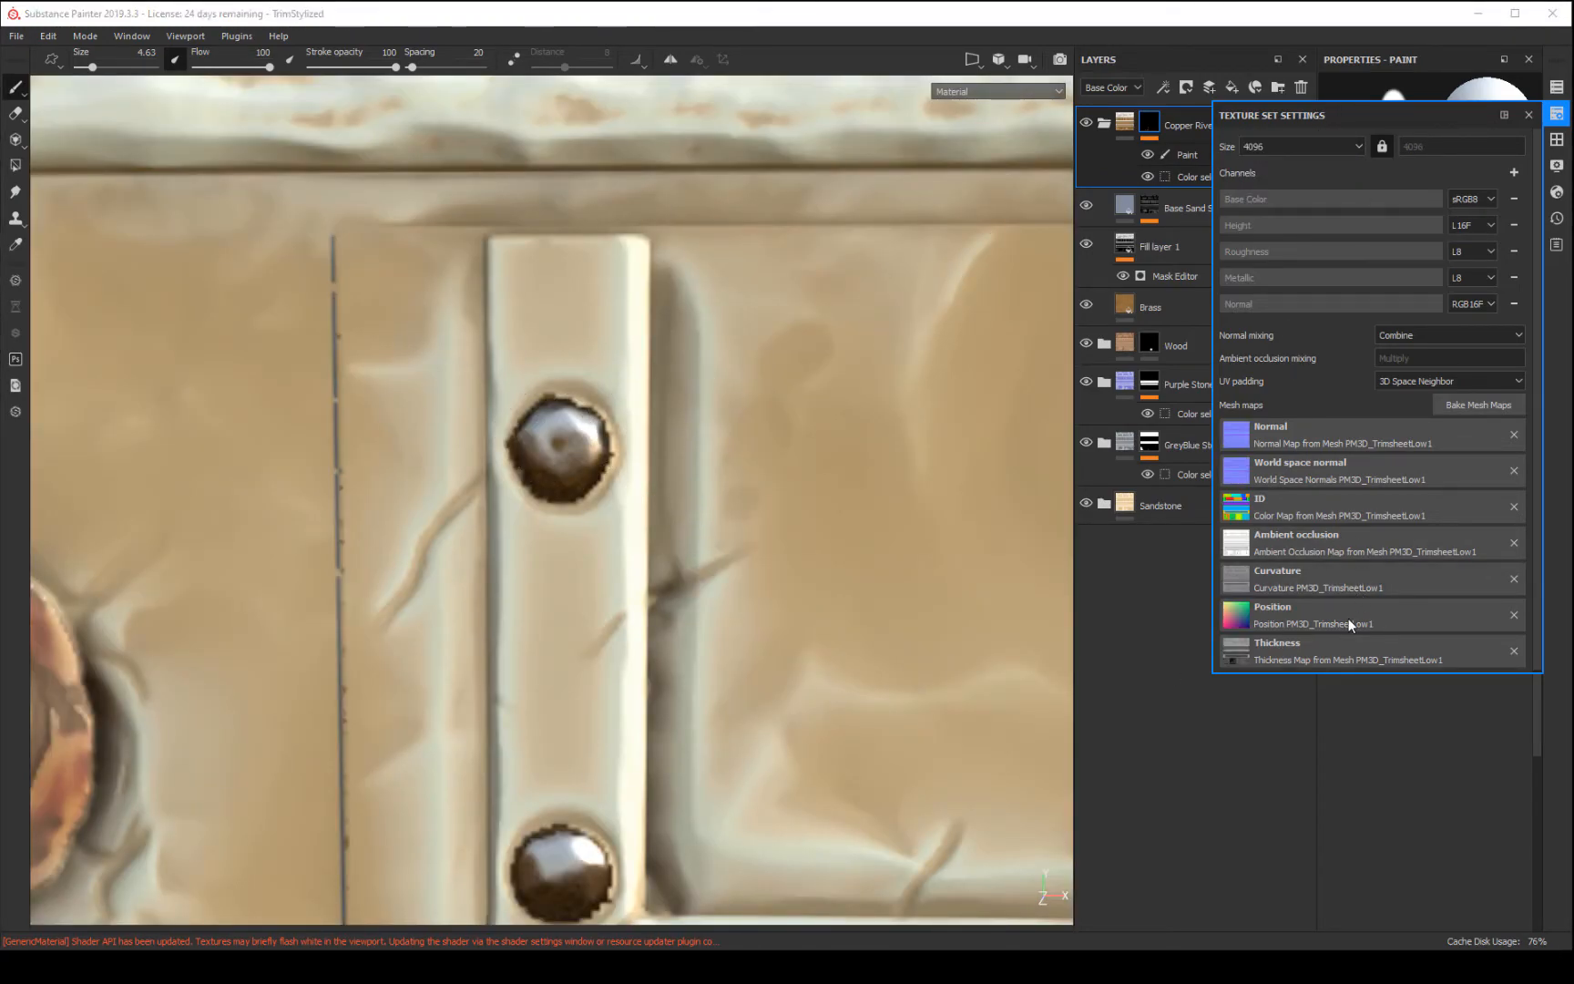
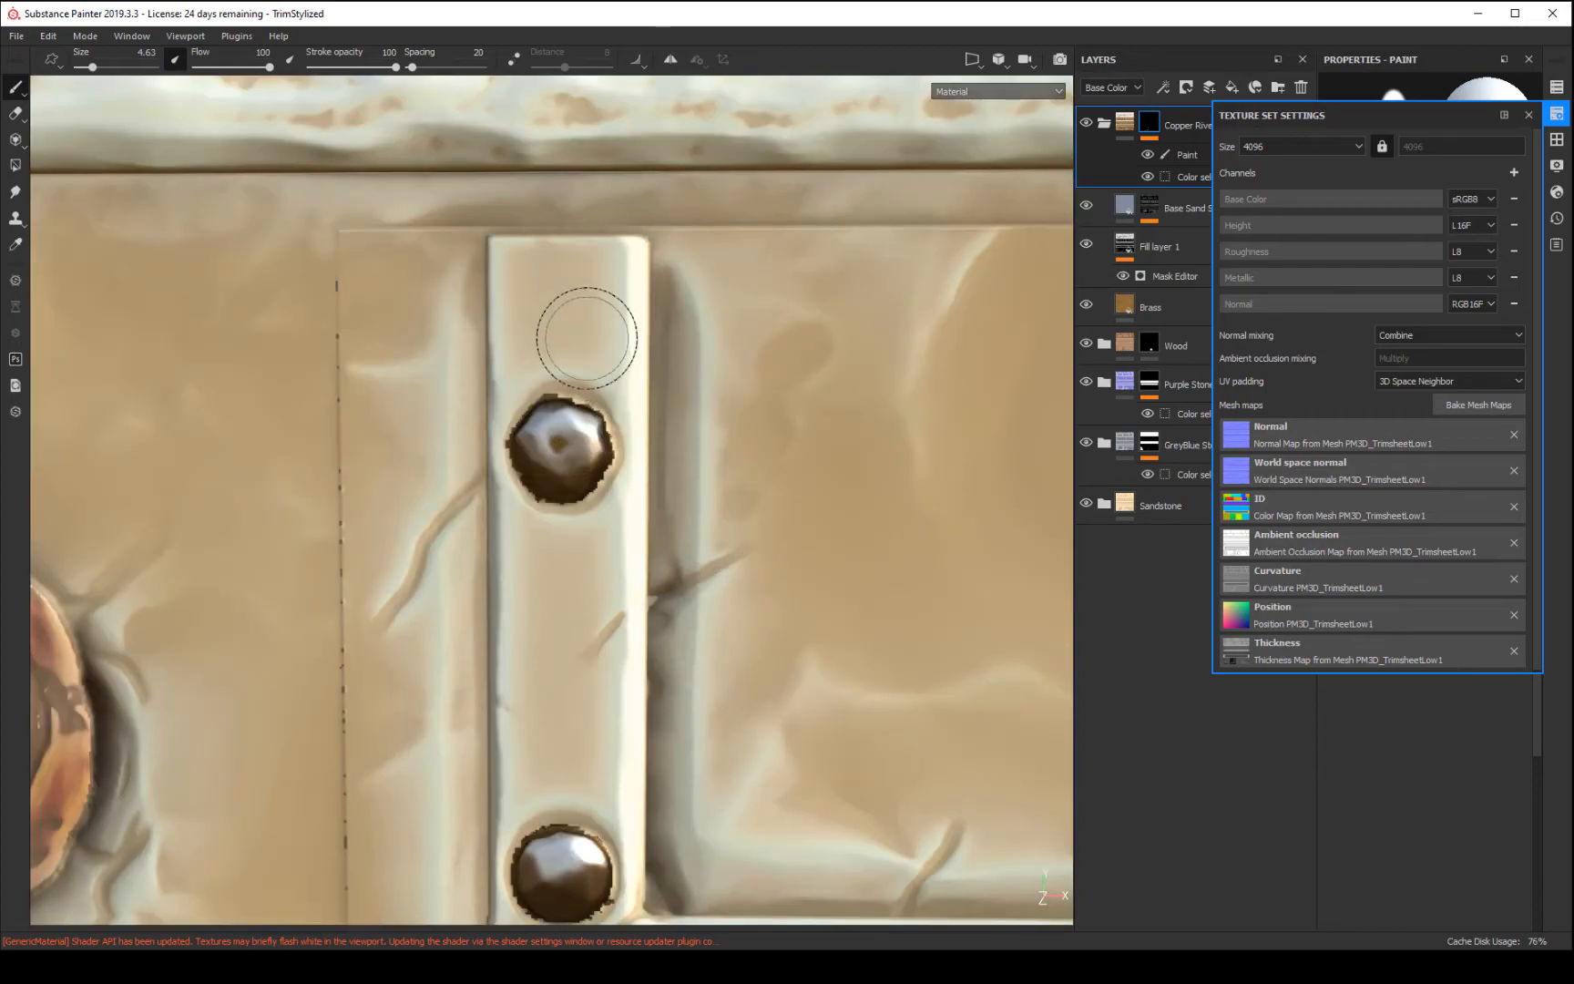
click(1271, 146)
click(1268, 205)
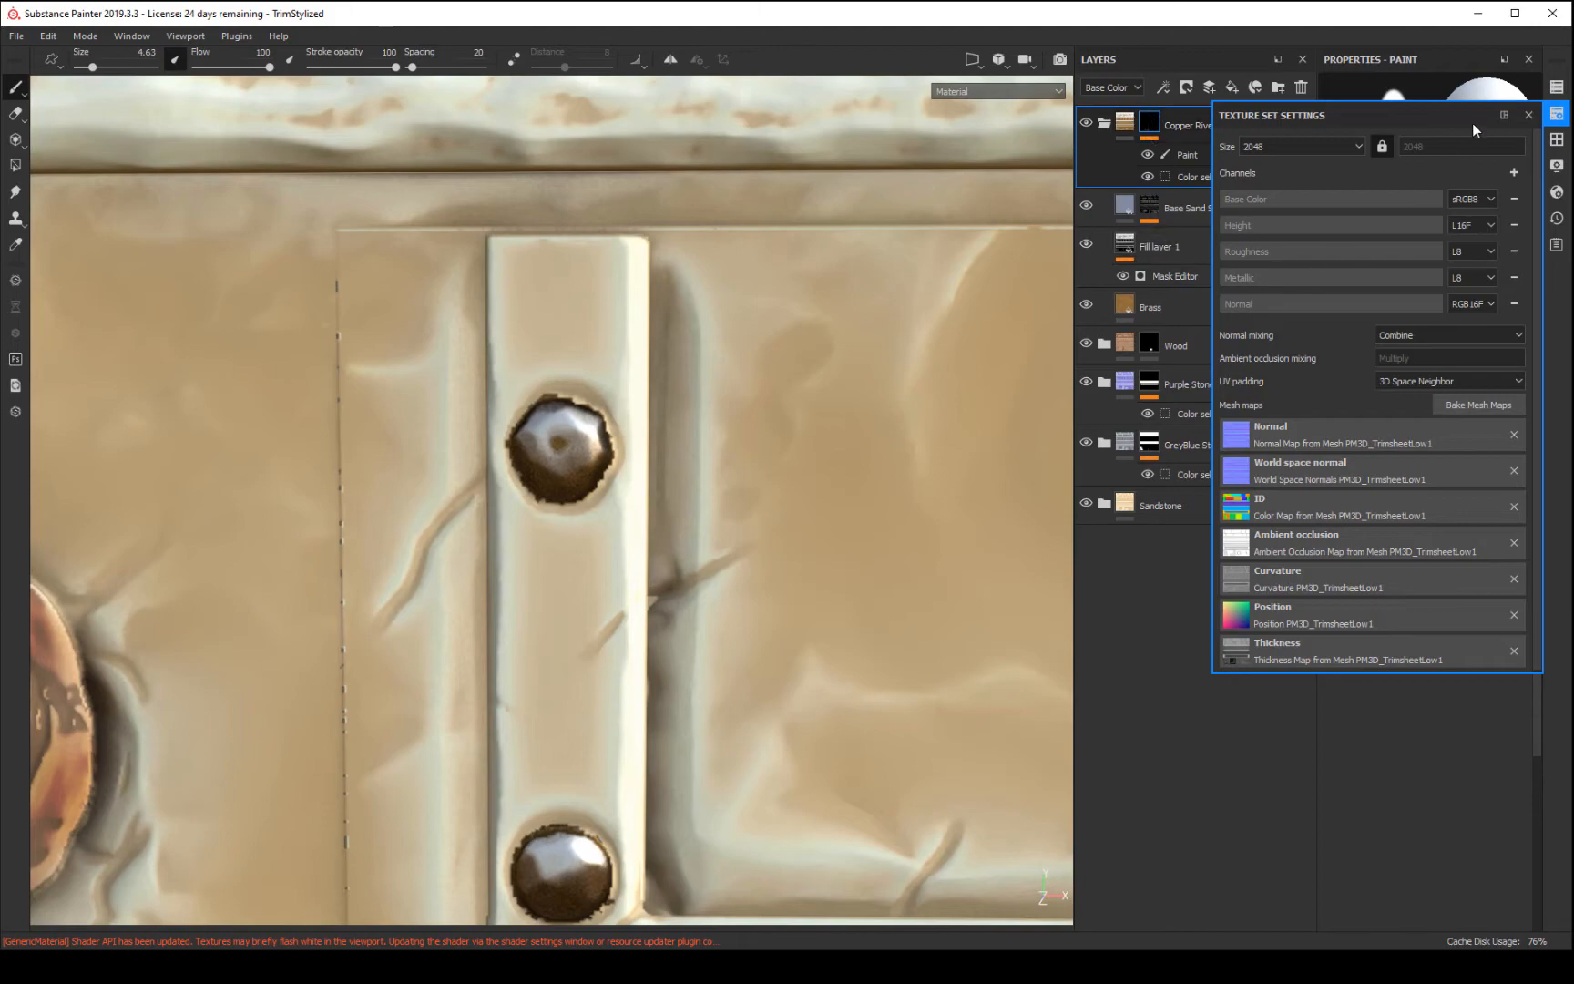
click(1528, 114)
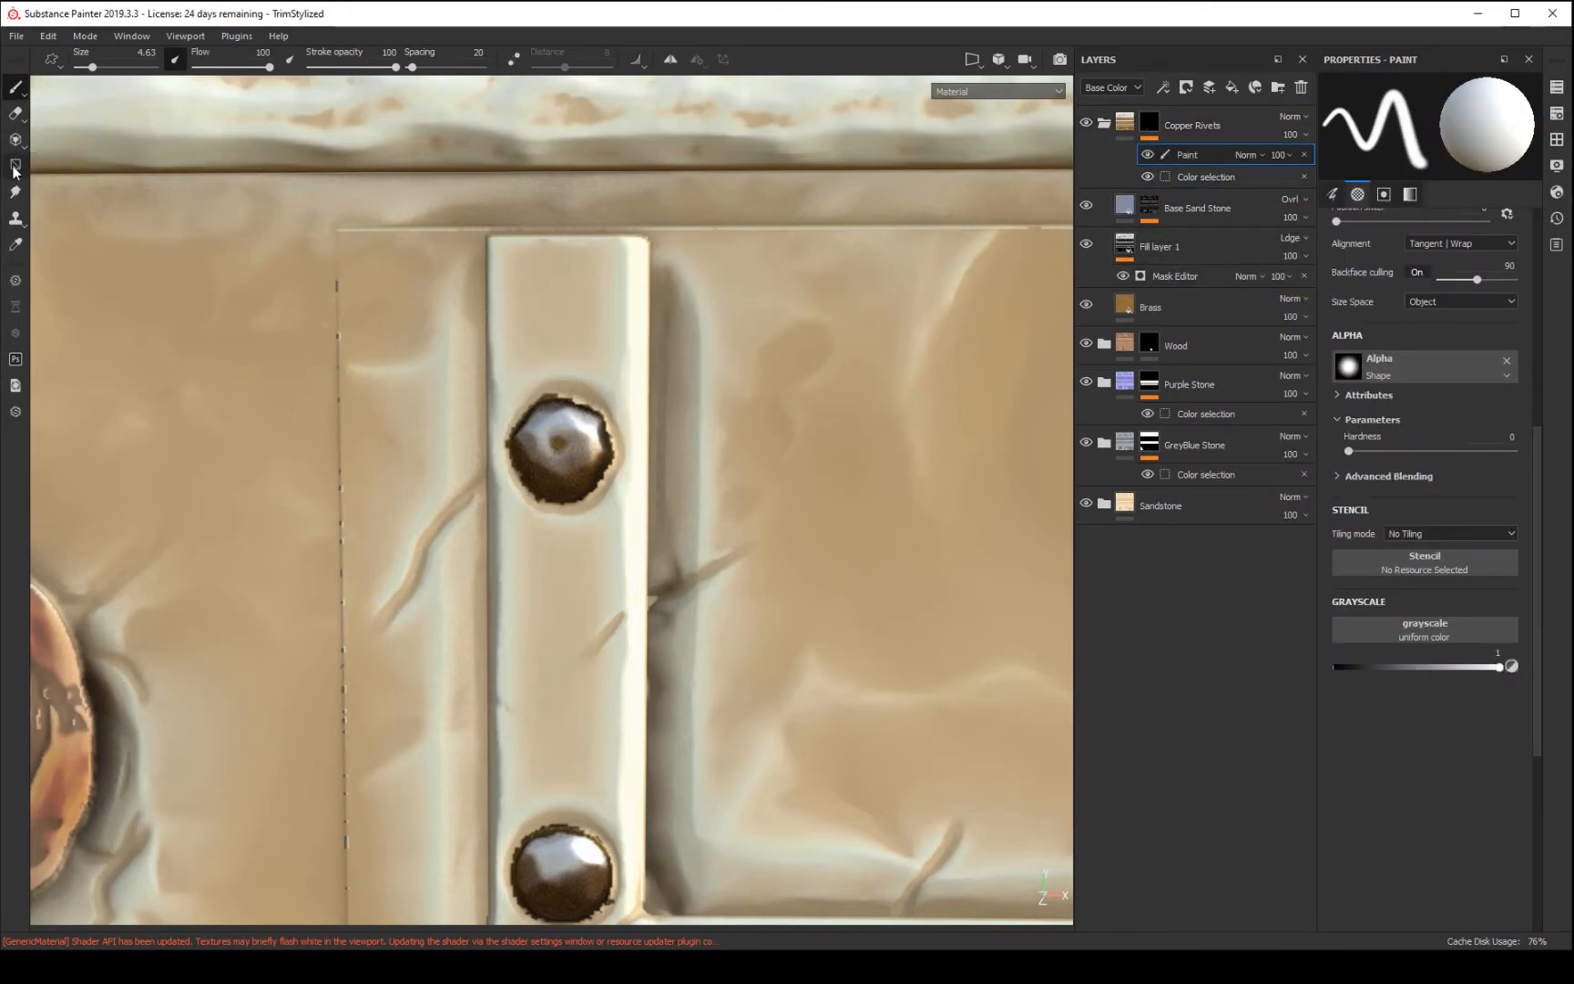
- Reduce the brush size to 0.57 and paint the Copper Rivets mask in white around the uppermost rivet to smooth its edge
key(bracketleft)
key(bracketleft)
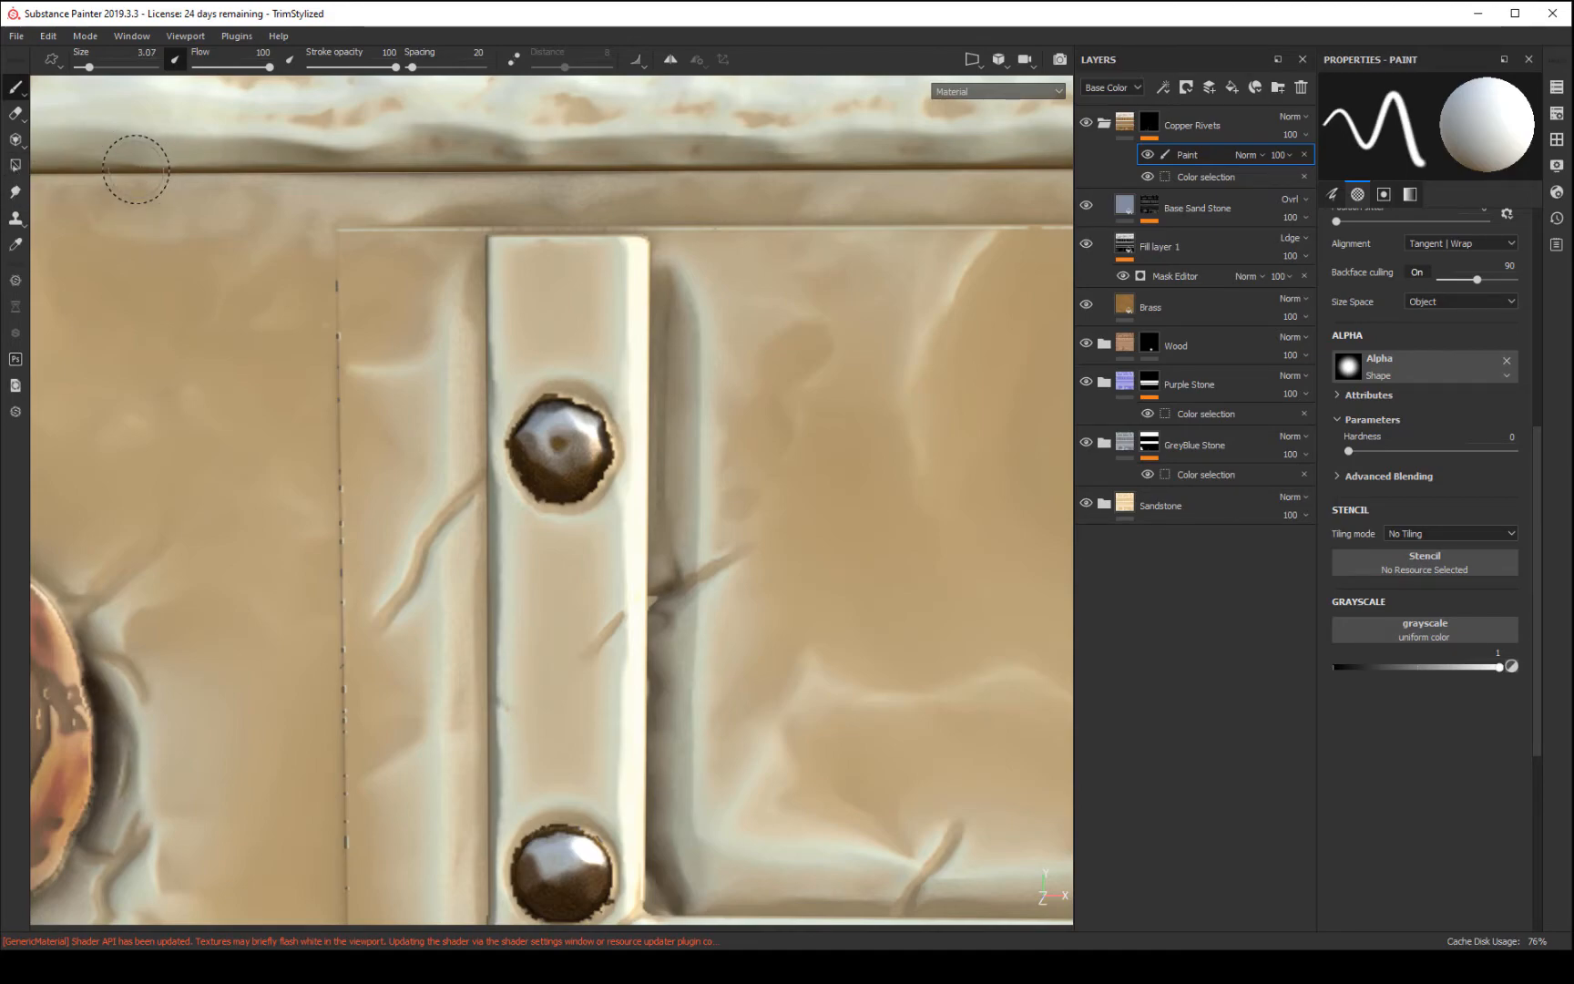
drag(605, 424, 592, 401)
key(bracketleft)
key(bracketleft)
key(bracketleft)
key(bracketleft)
key(bracketleft)
key(bracketleft)
key(bracketleft)
key(bracketleft)
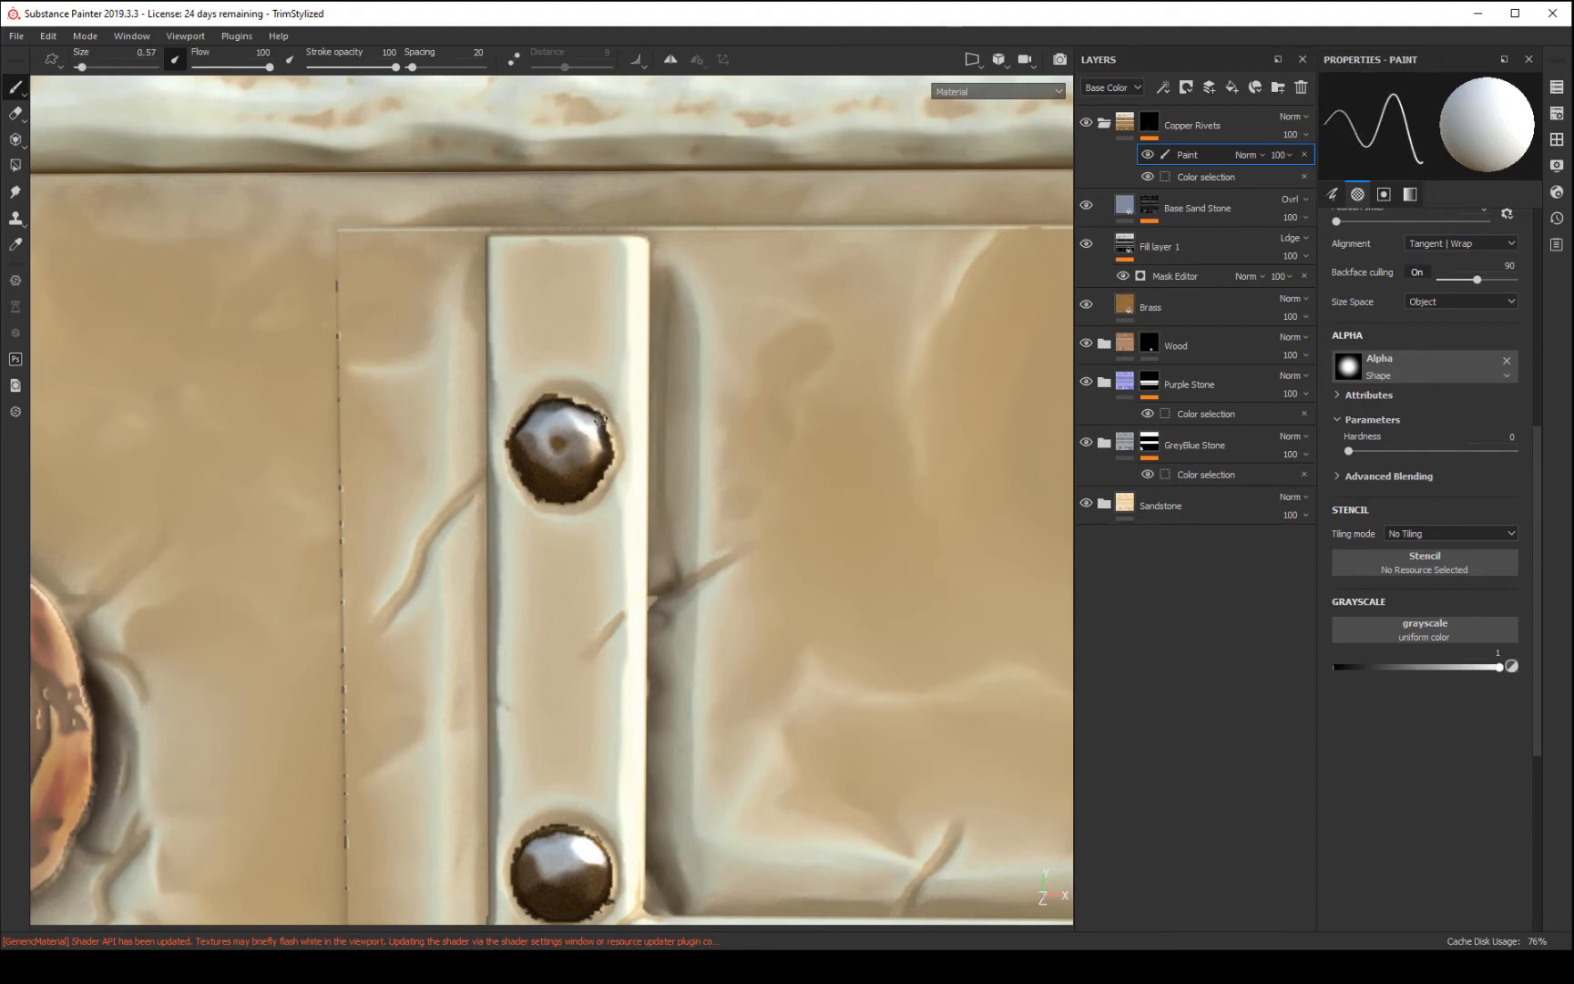
drag(609, 428, 600, 418)
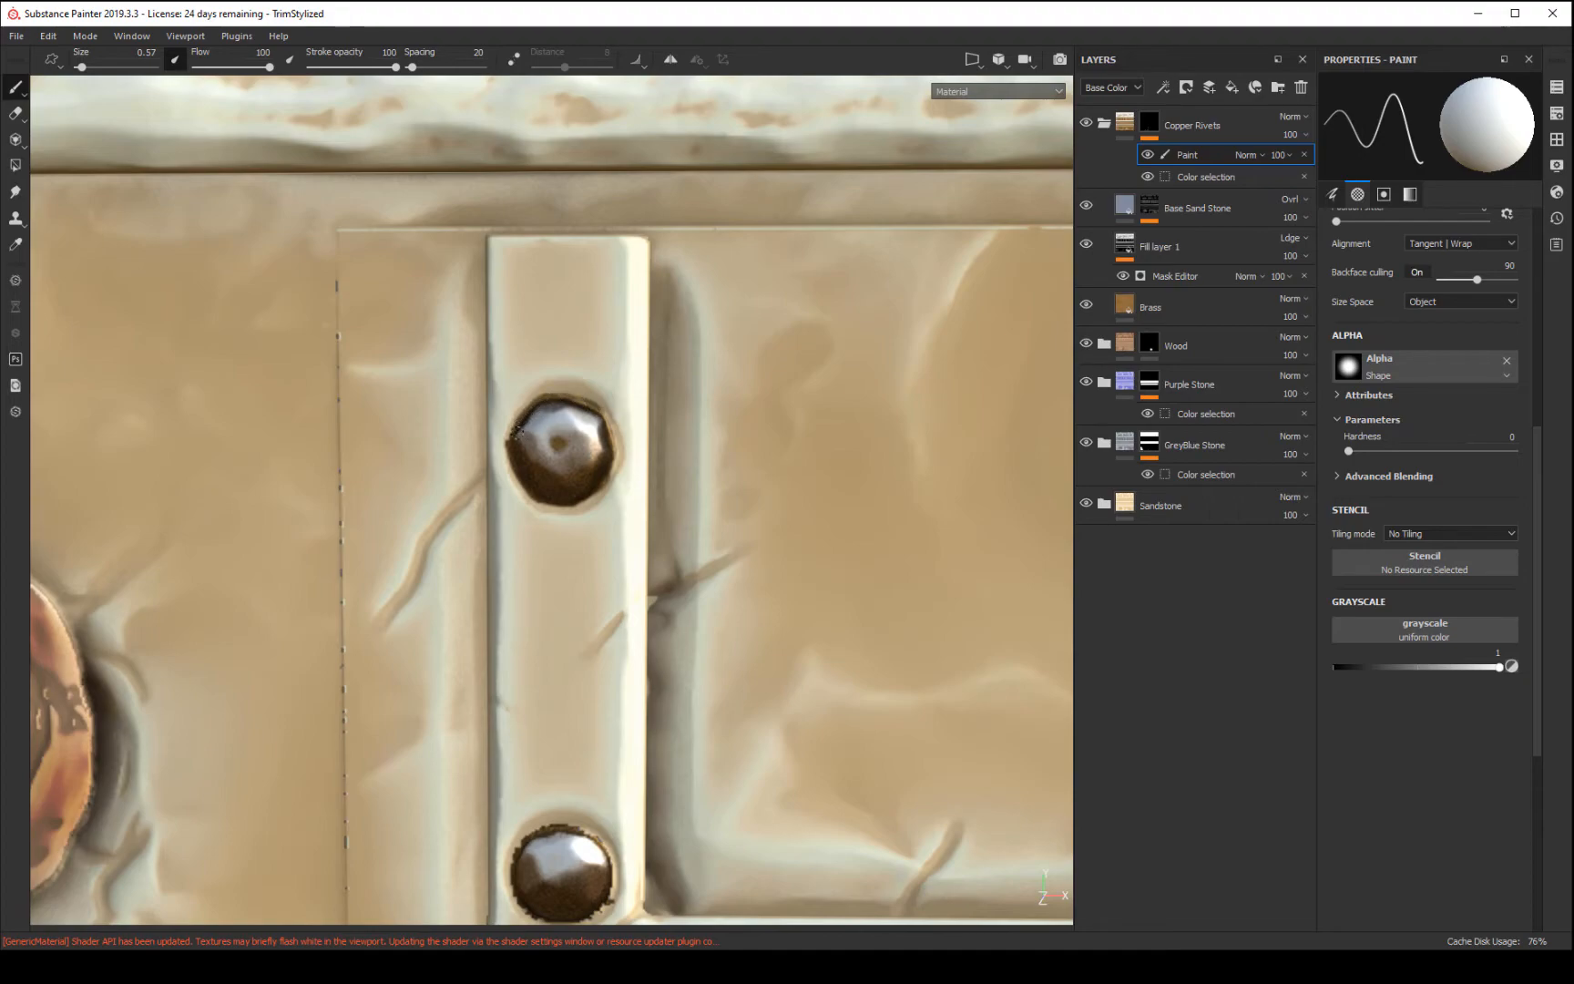
- Smooth the mask edges of the lower bracket rivets with white strokes, correcting the corner rivet's outline in black
alt+right_drag(225, 874, 348, 710)
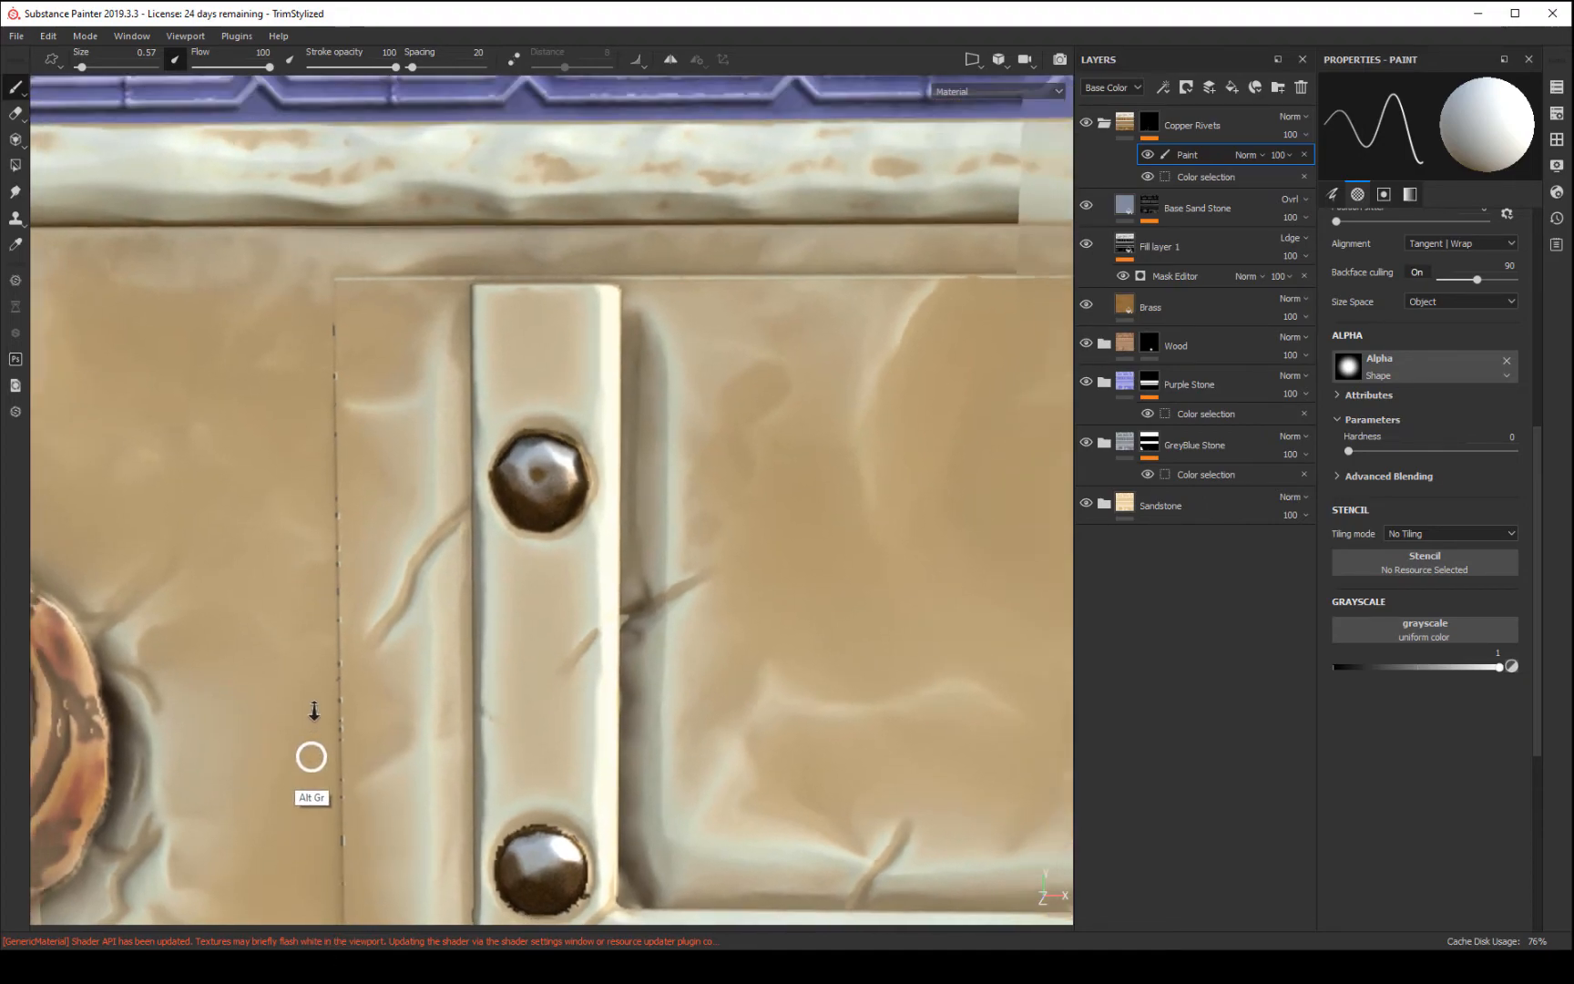
alt+middle_drag(348, 709, 465, 420)
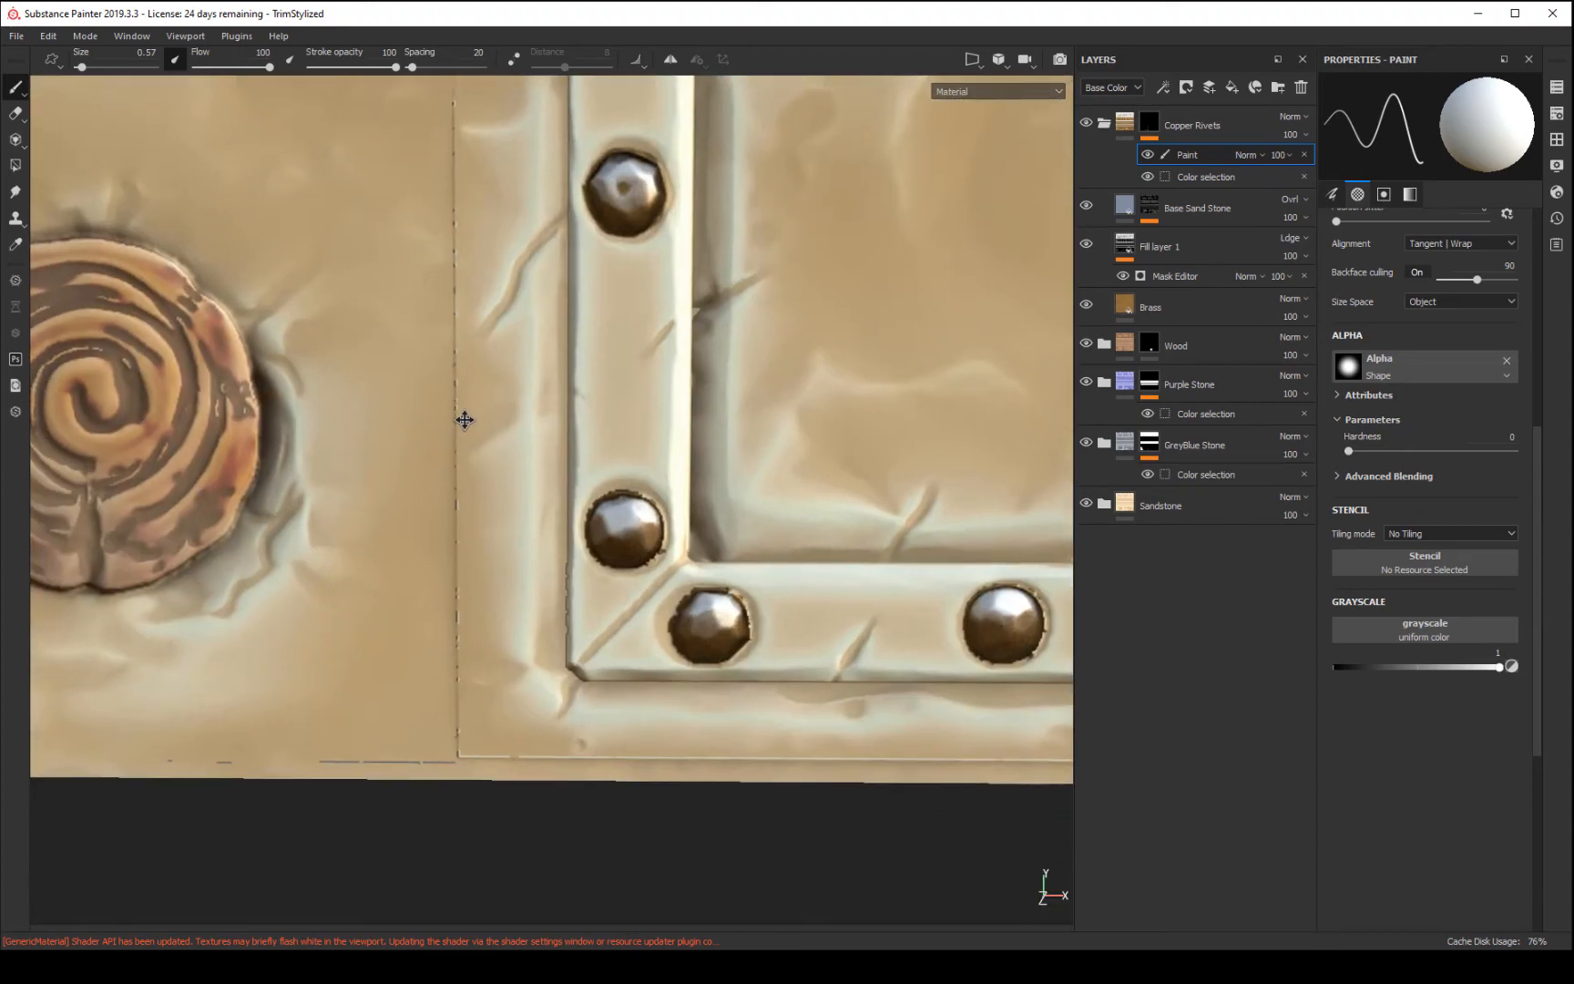
mouse_move(591, 543)
mouse_down()
mouse_move(618, 569)
mouse_move(666, 536)
mouse_move(615, 496)
mouse_up()
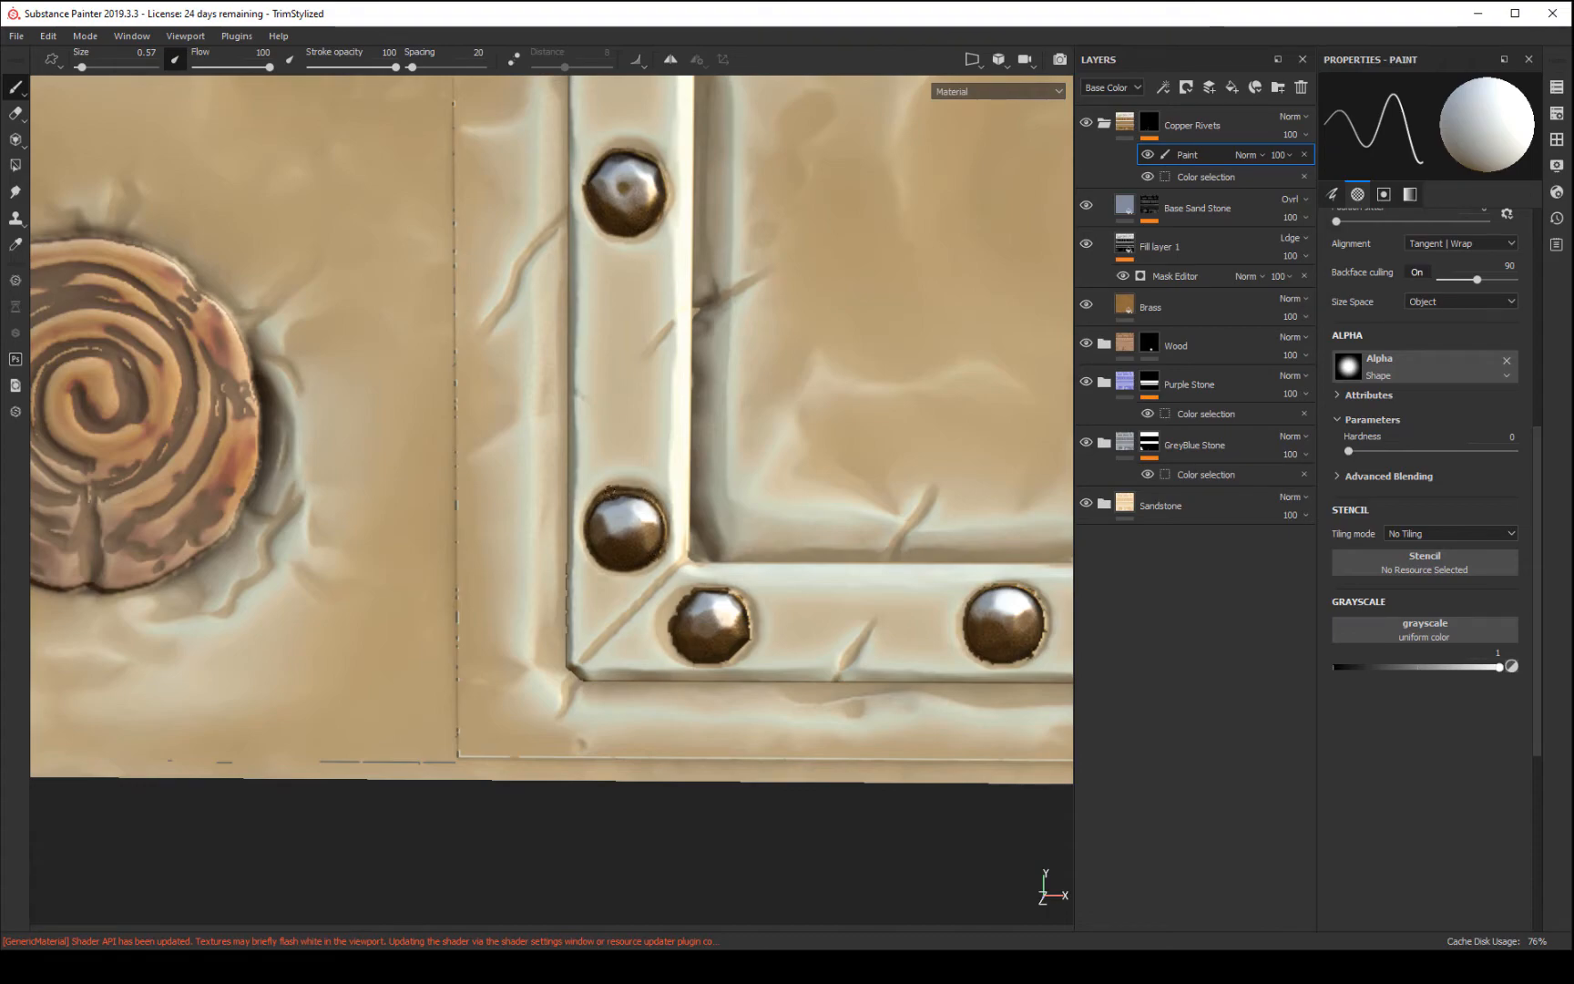
drag(657, 560, 640, 572)
key(x)
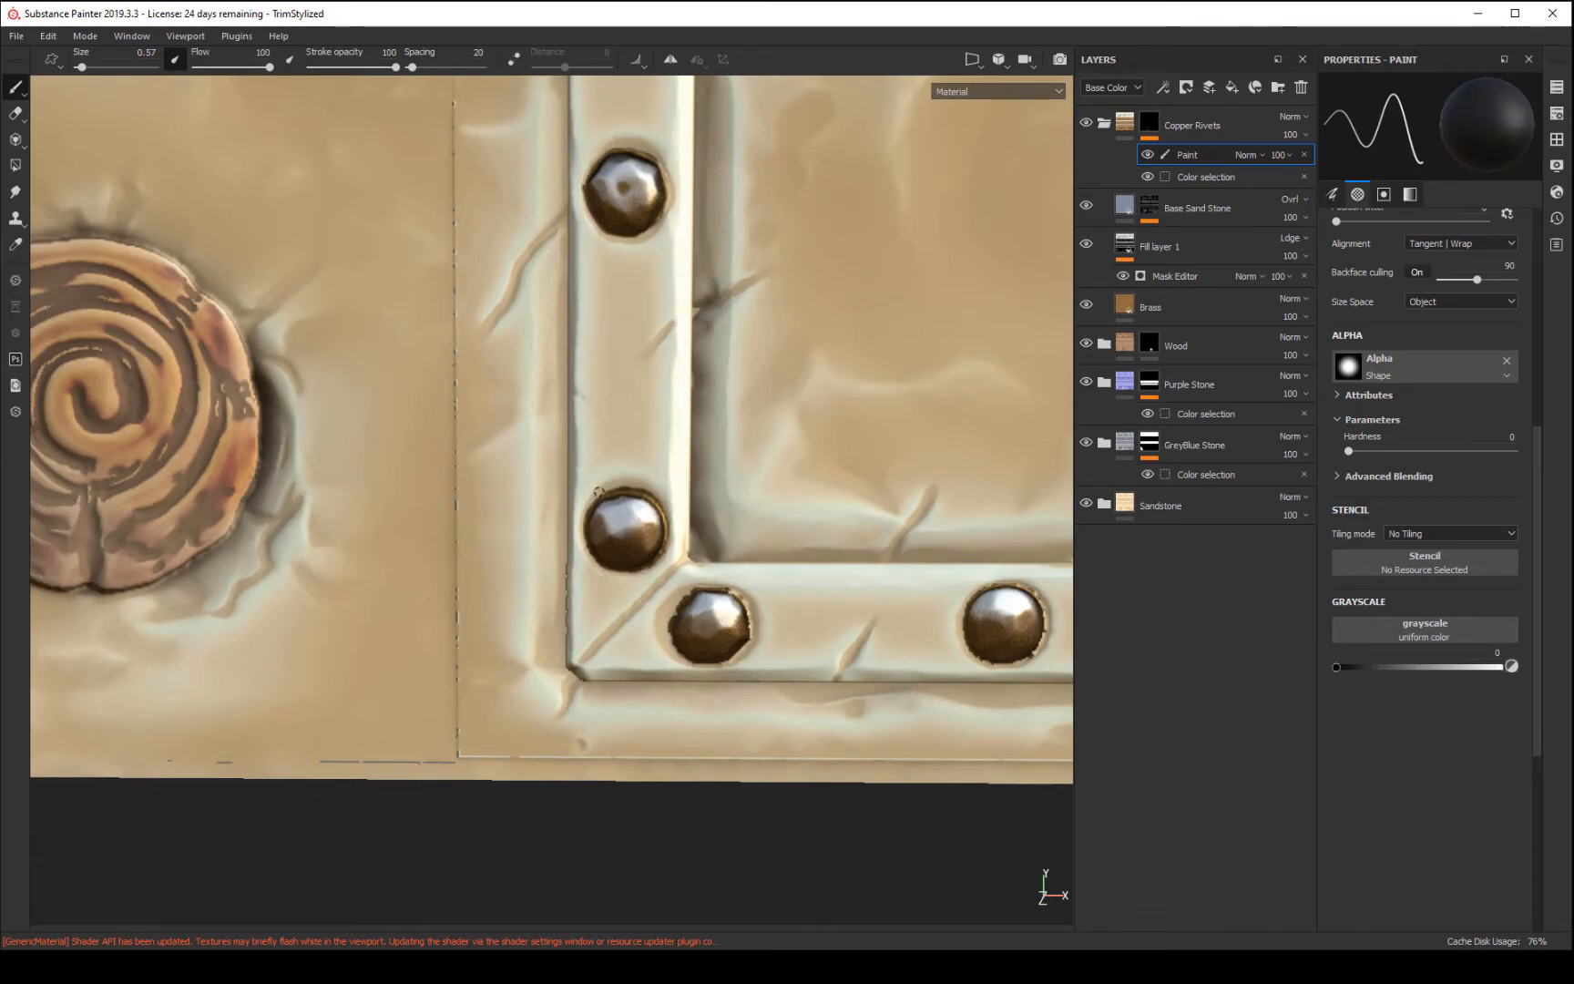
key(x)
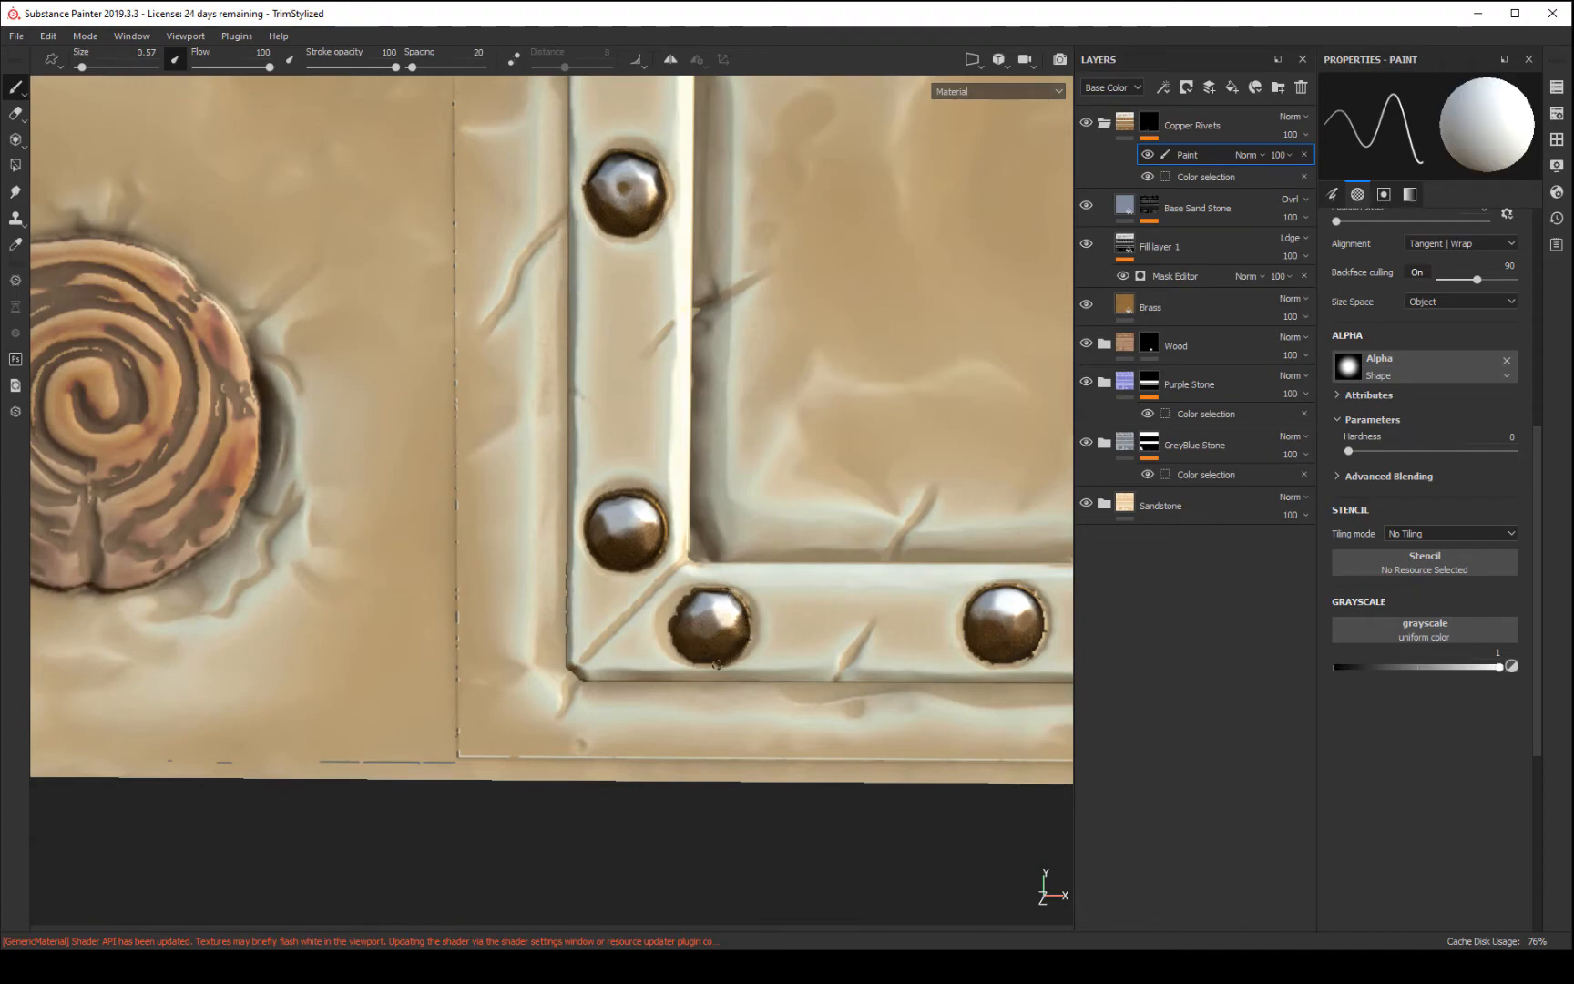
drag(675, 621, 693, 595)
- Collapse and duplicate the Copper Rivets folder, and rename the copy as Steal Bracket
alt+drag(921, 868, 913, 829)
scroll(914, 829, down, 5)
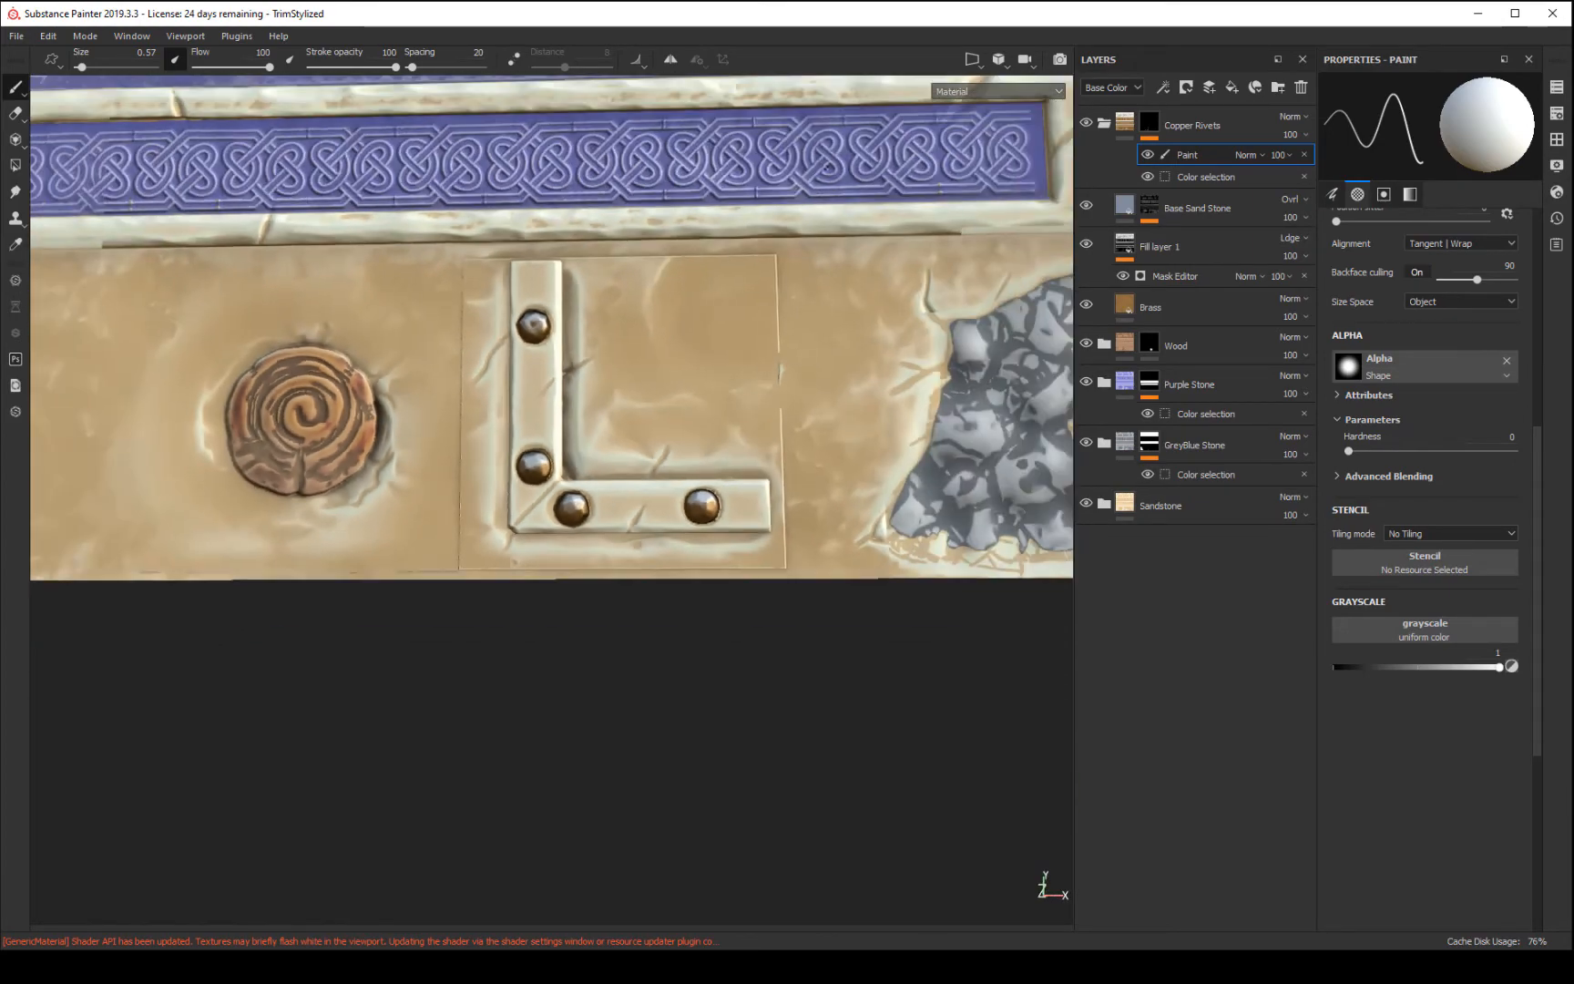
scroll(942, 762, down, 3)
alt+middle_drag(499, 516, 618, 589)
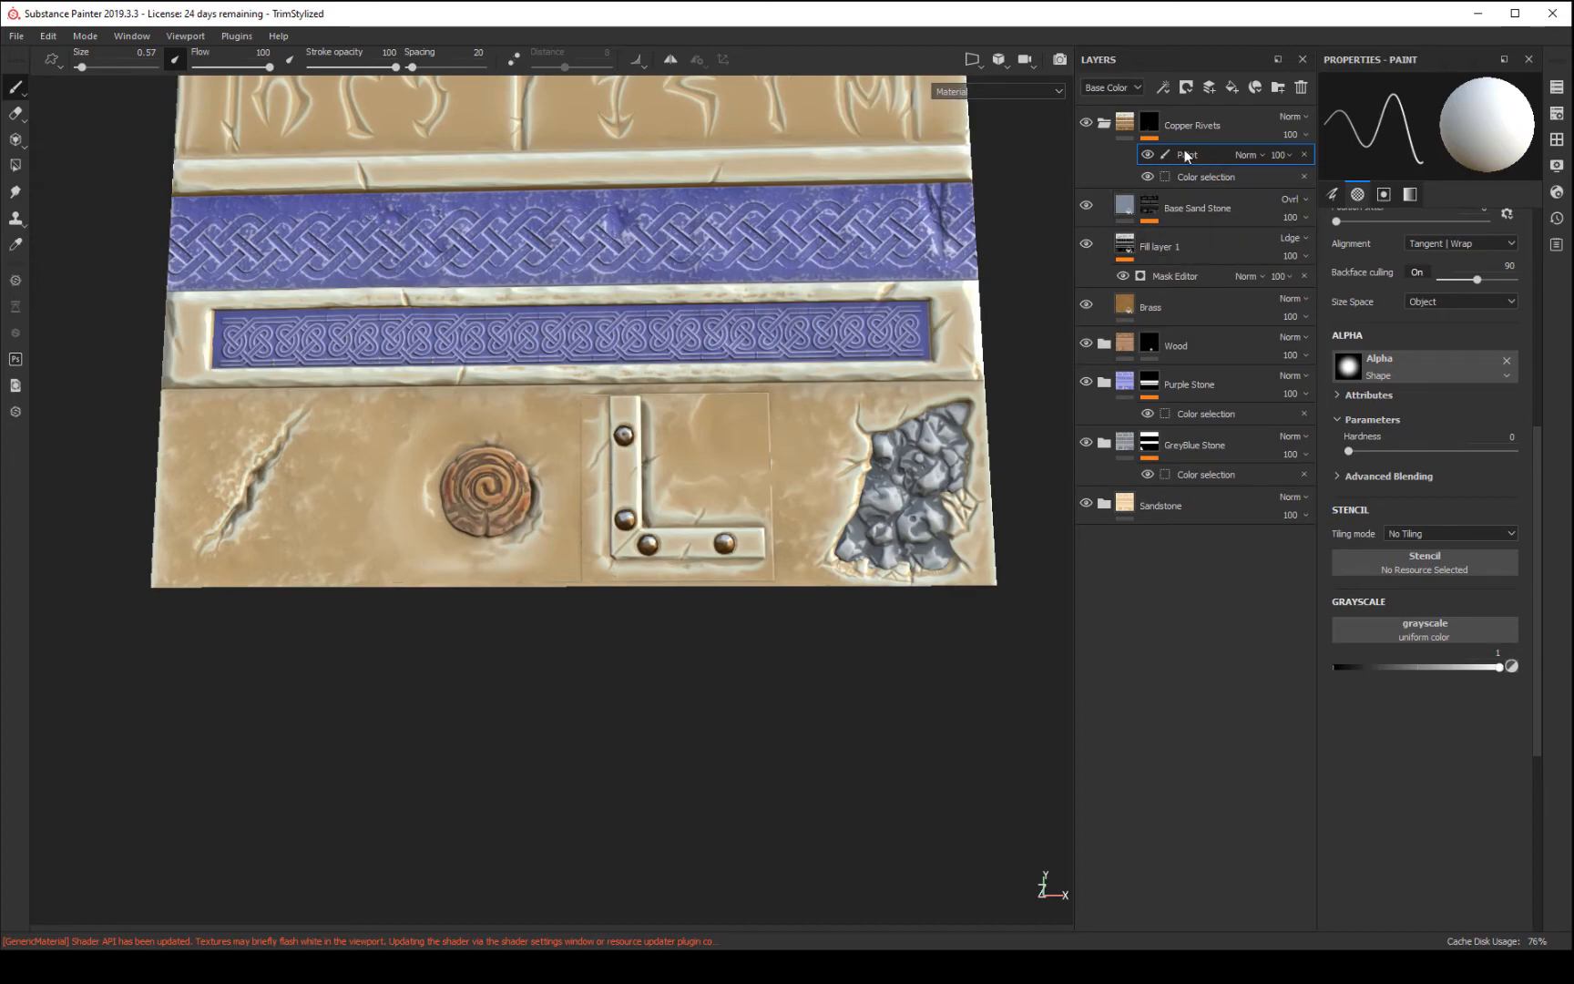
click(1104, 123)
click(1217, 126)
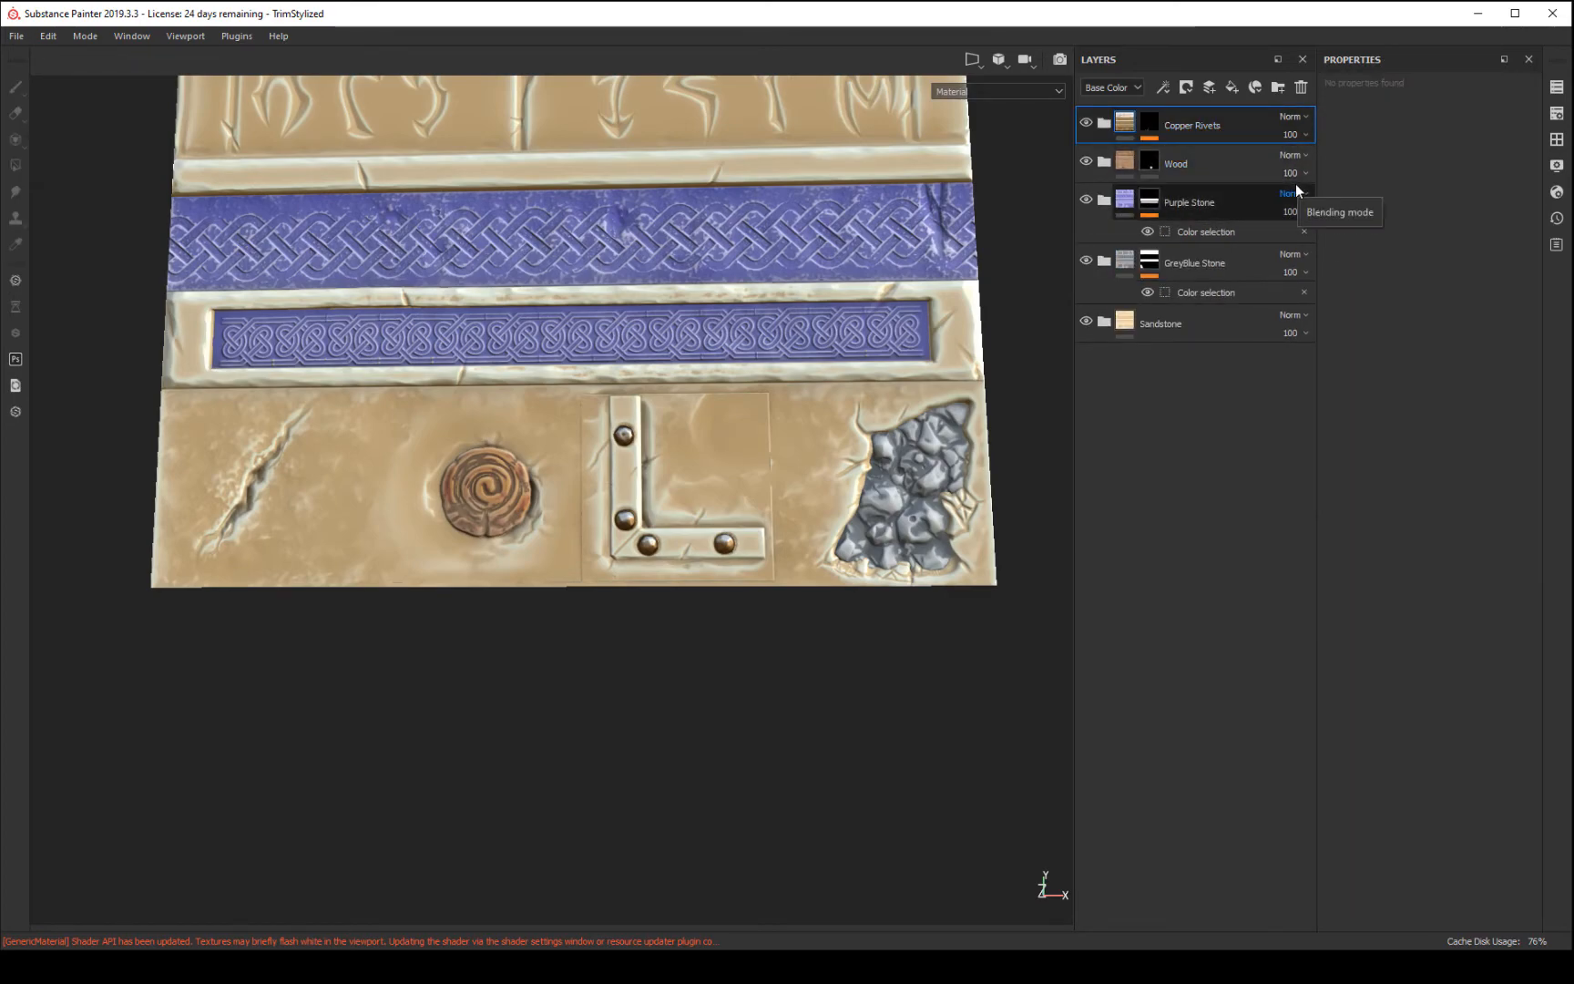
key(ctrl+d)
double_click(1189, 124)
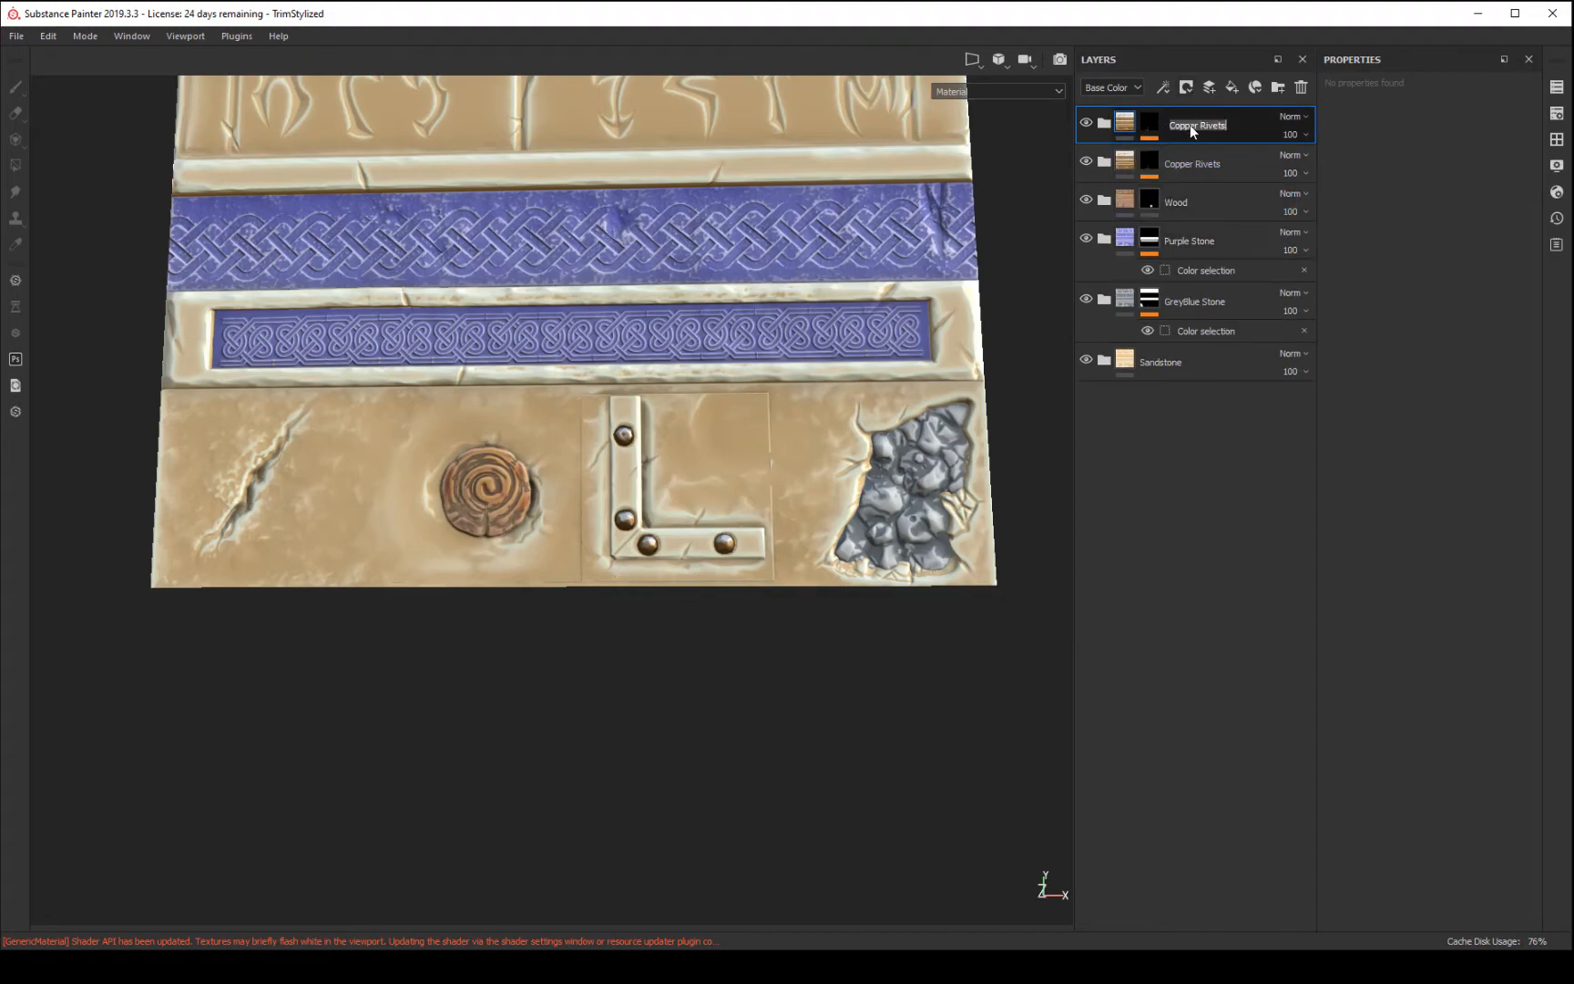
text(steal )
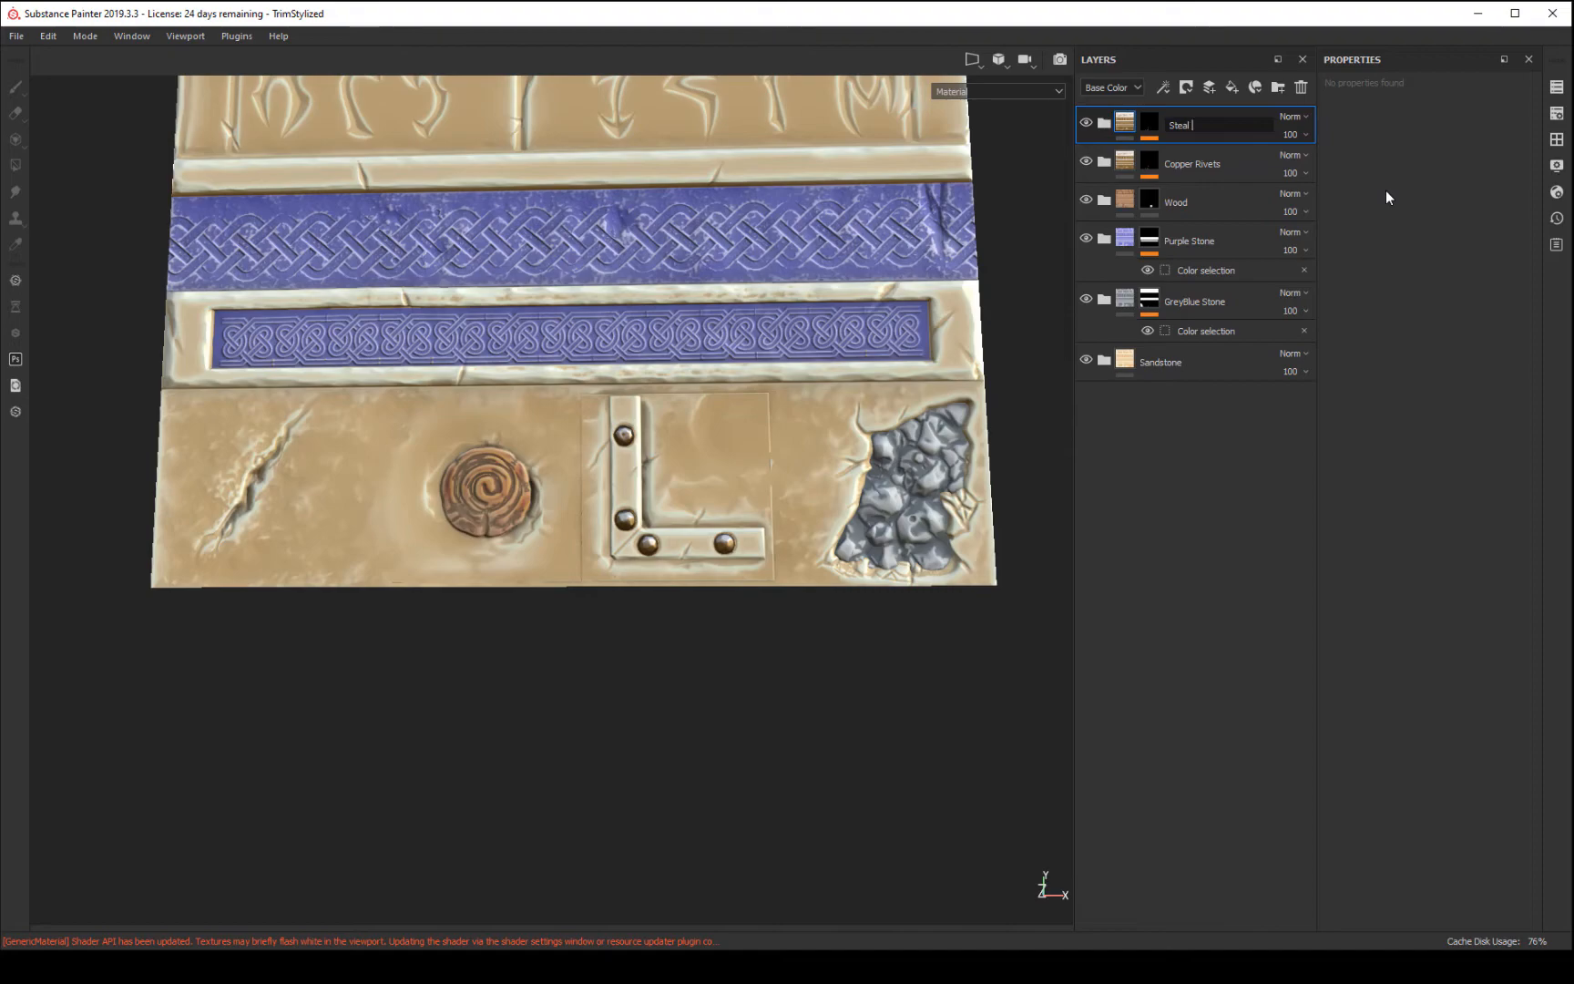
text(Bracket)
key(Return)
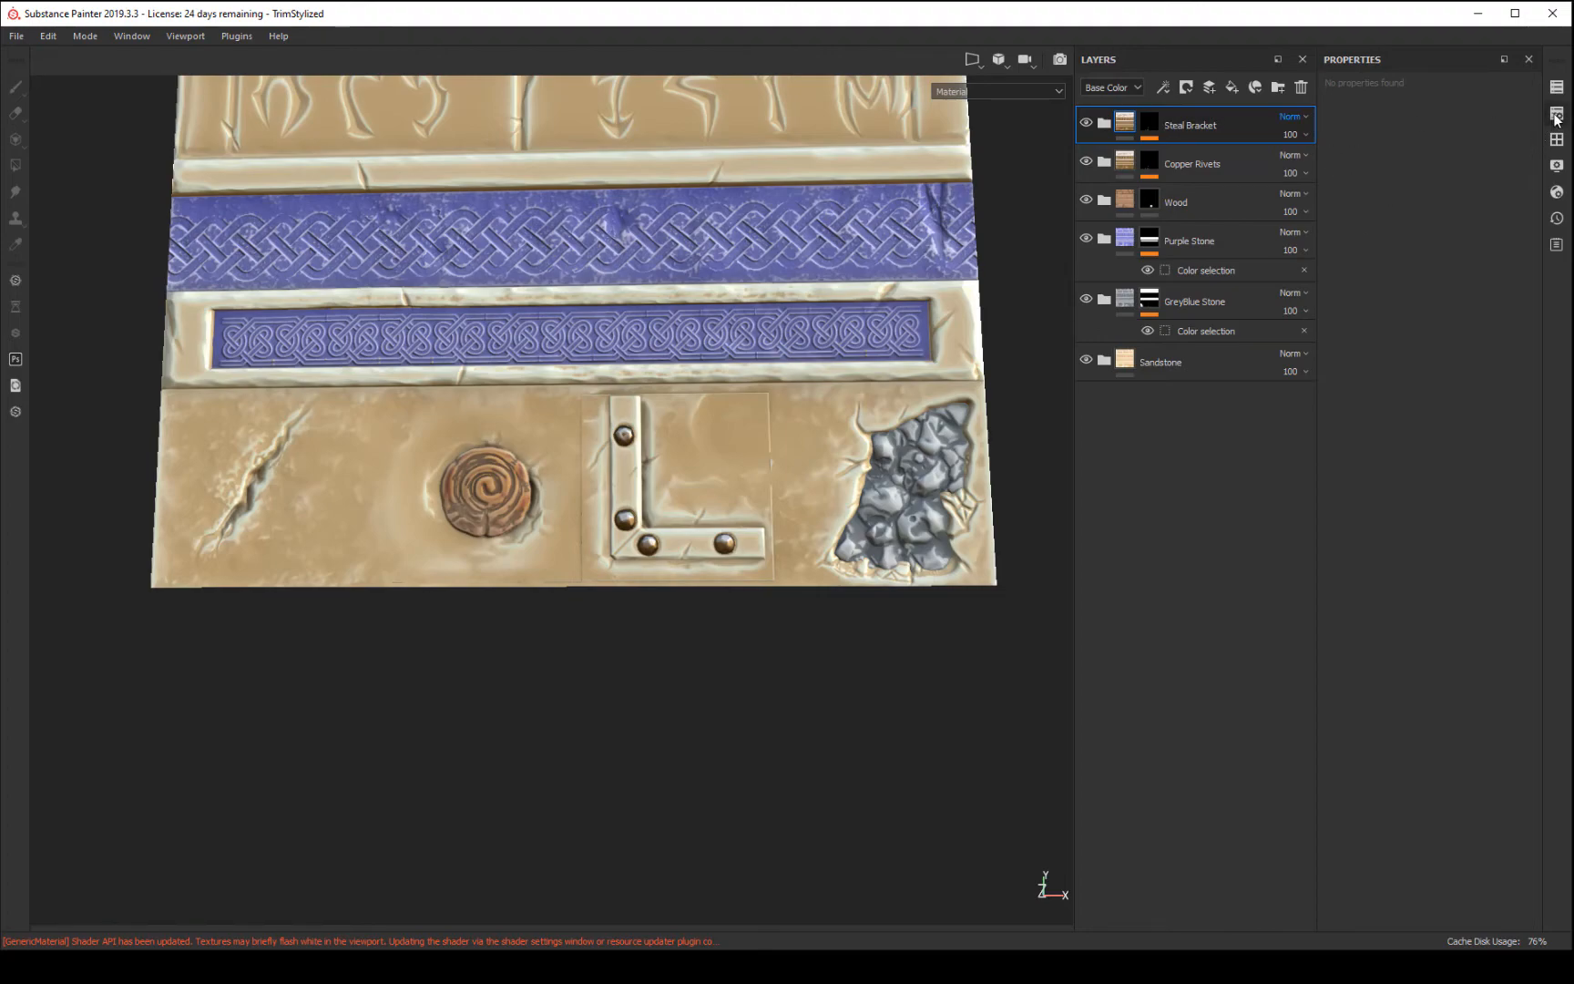
- Expand the Steal Bracket folder, select its Brass layer and dock the material shelf below the viewport
click(1103, 125)
click(1557, 139)
drag(1238, 136, 698, 123)
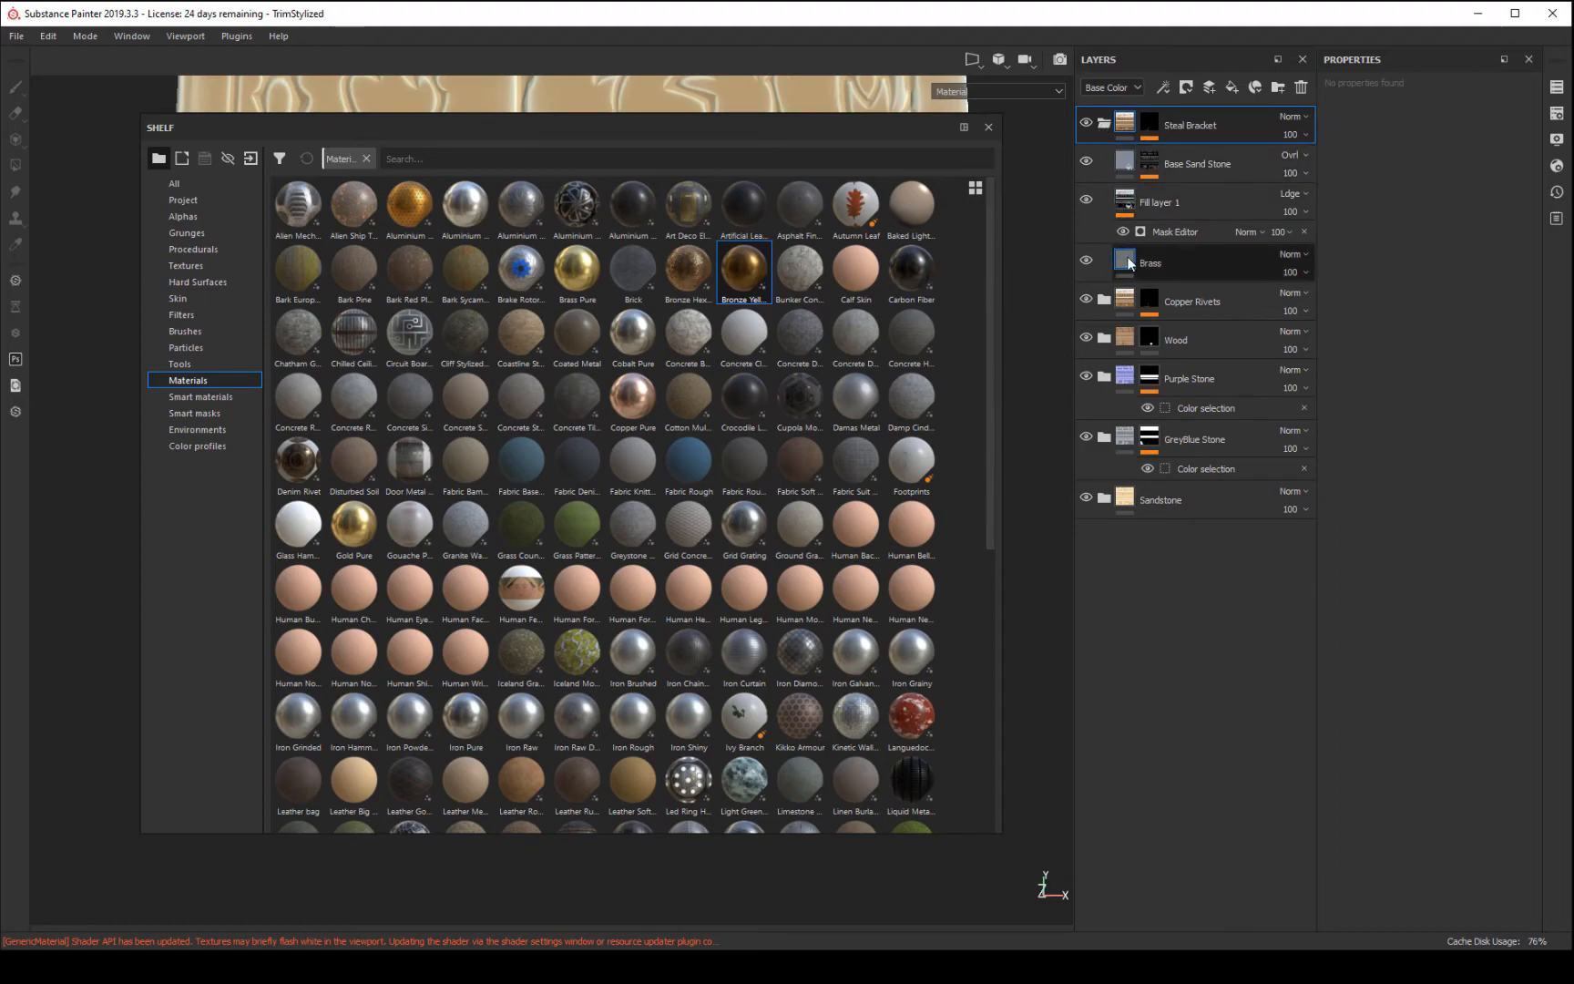
click(1175, 263)
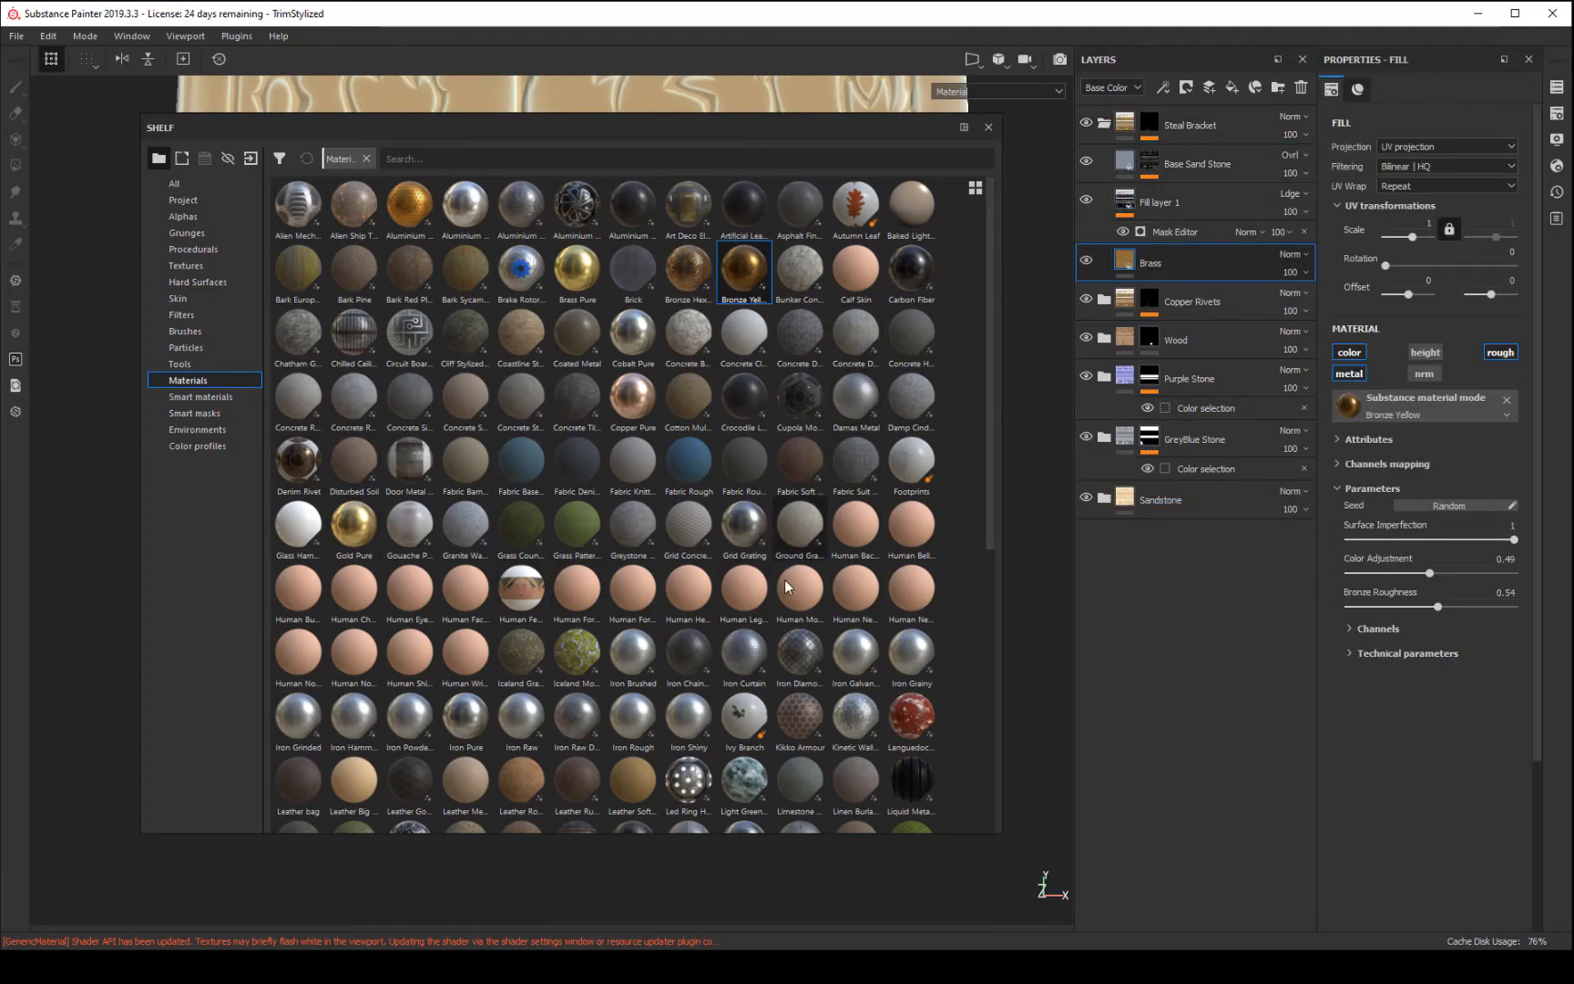
drag(749, 138, 783, 936)
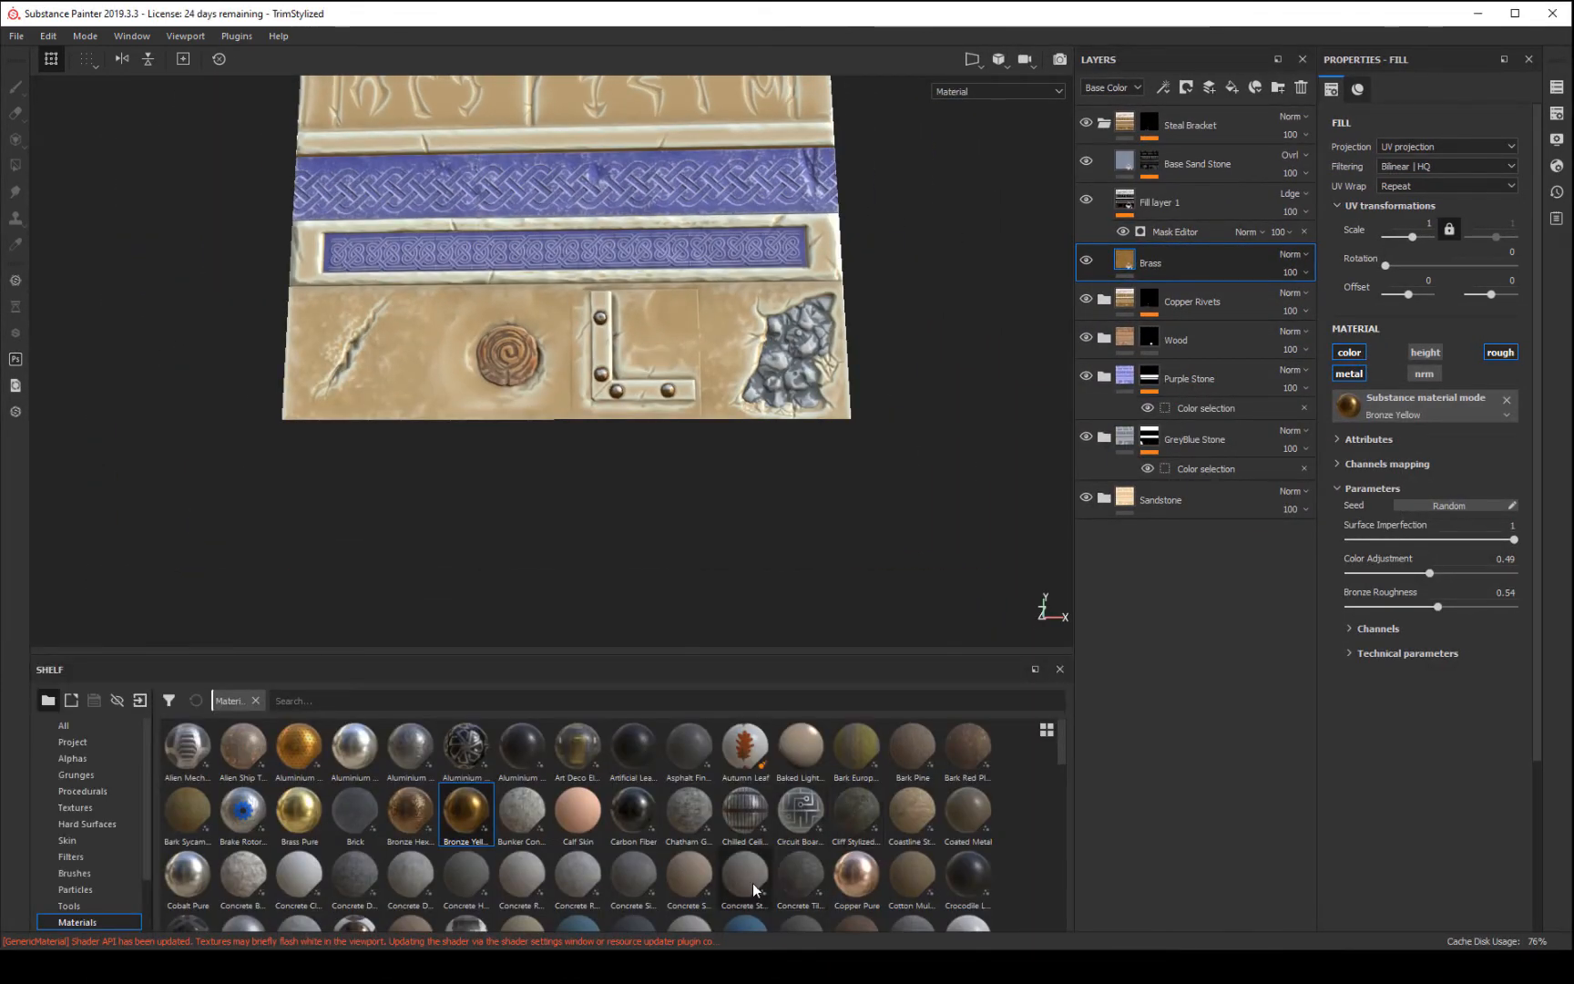
- Try the Carbon Fiber and Cobalt Pure materials on the Brass layer of the bracket folder
click(635, 815)
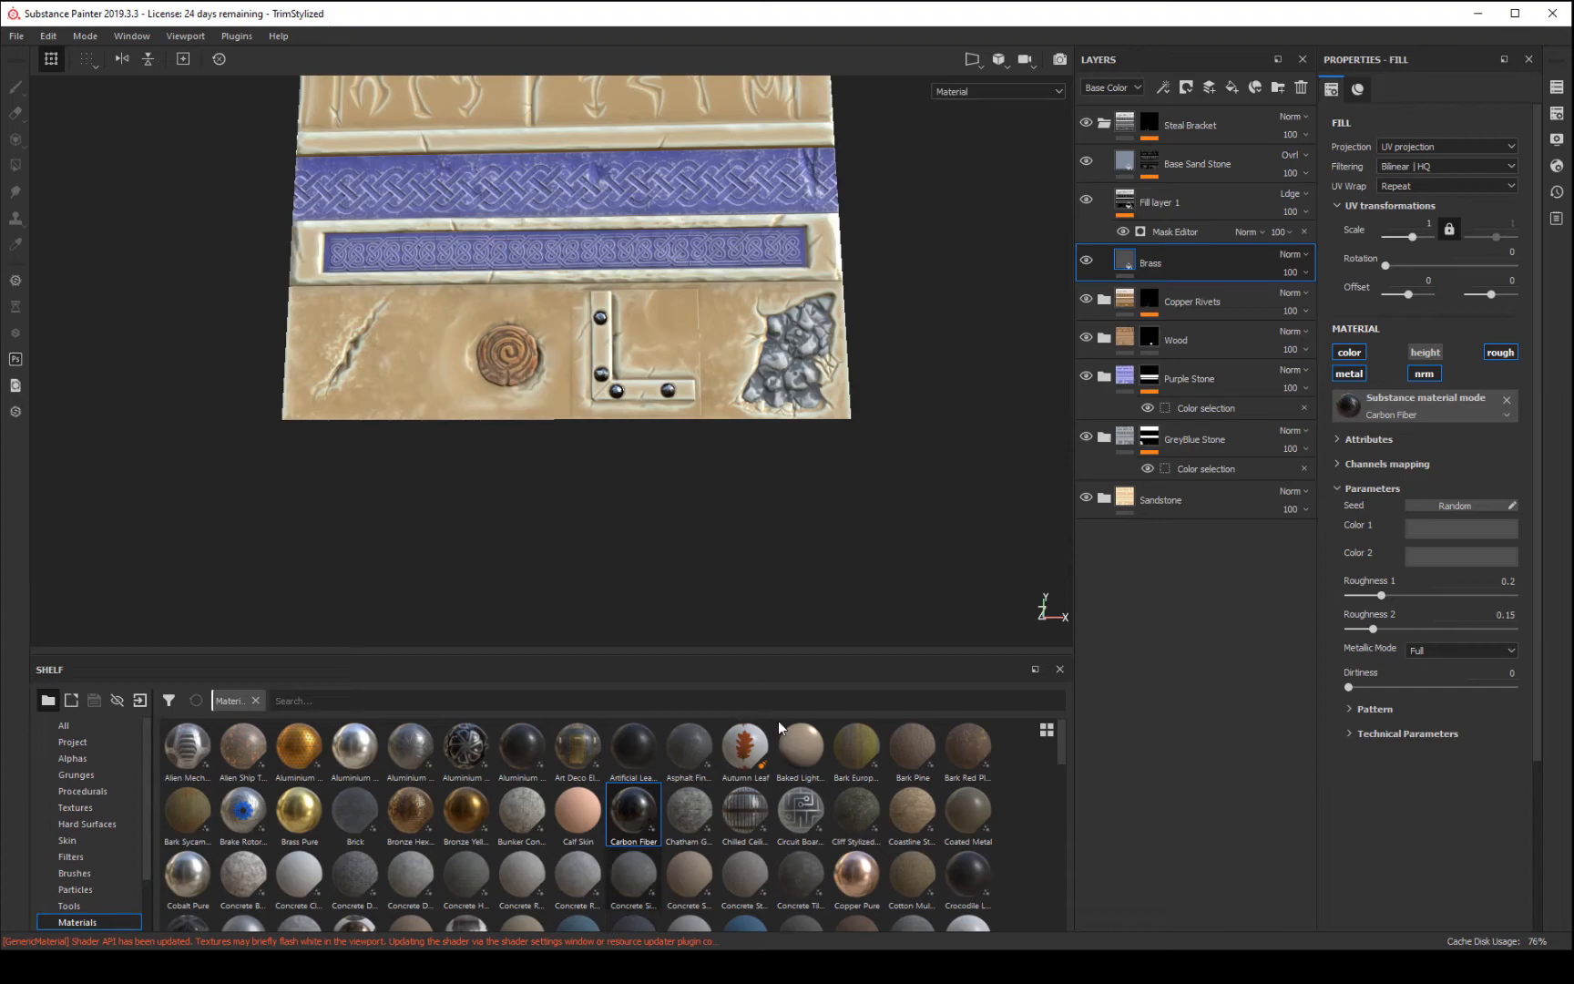
scroll(559, 882, down, 4)
scroll(558, 882, up, 4)
click(193, 879)
right_click(652, 417)
alt+drag(589, 493, 619, 534)
- Assign the Steel Rough material to the Brass layer, check it on the rivets up close and close the shelf
scroll(673, 874, down, 5)
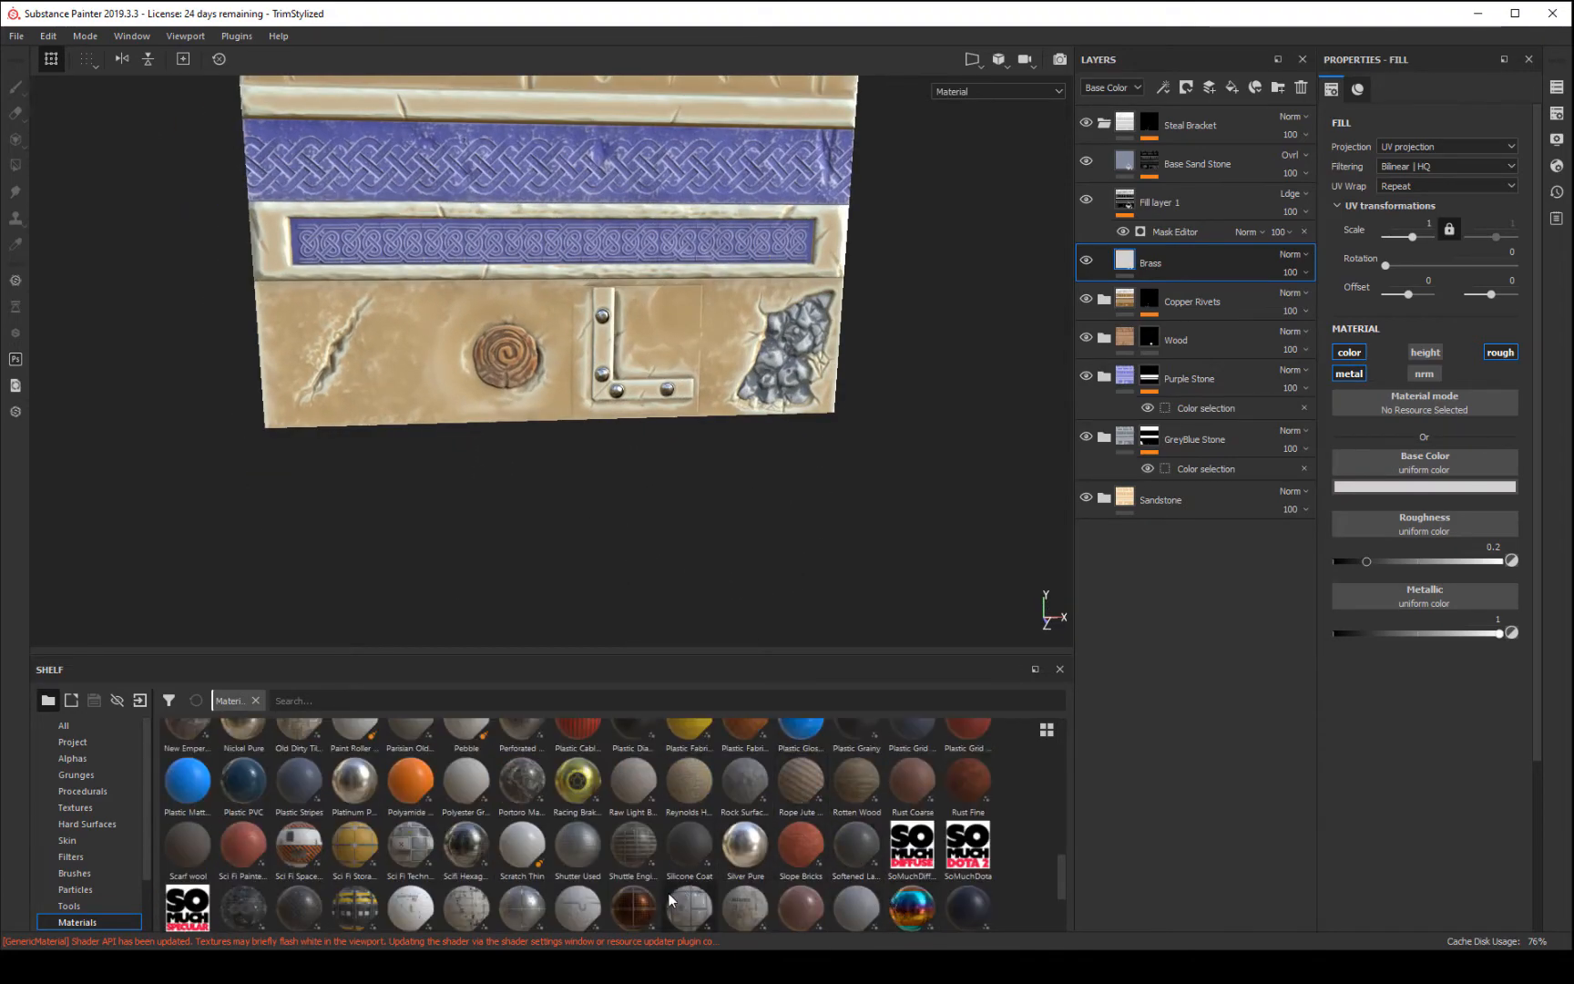
scroll(751, 851, down, 3)
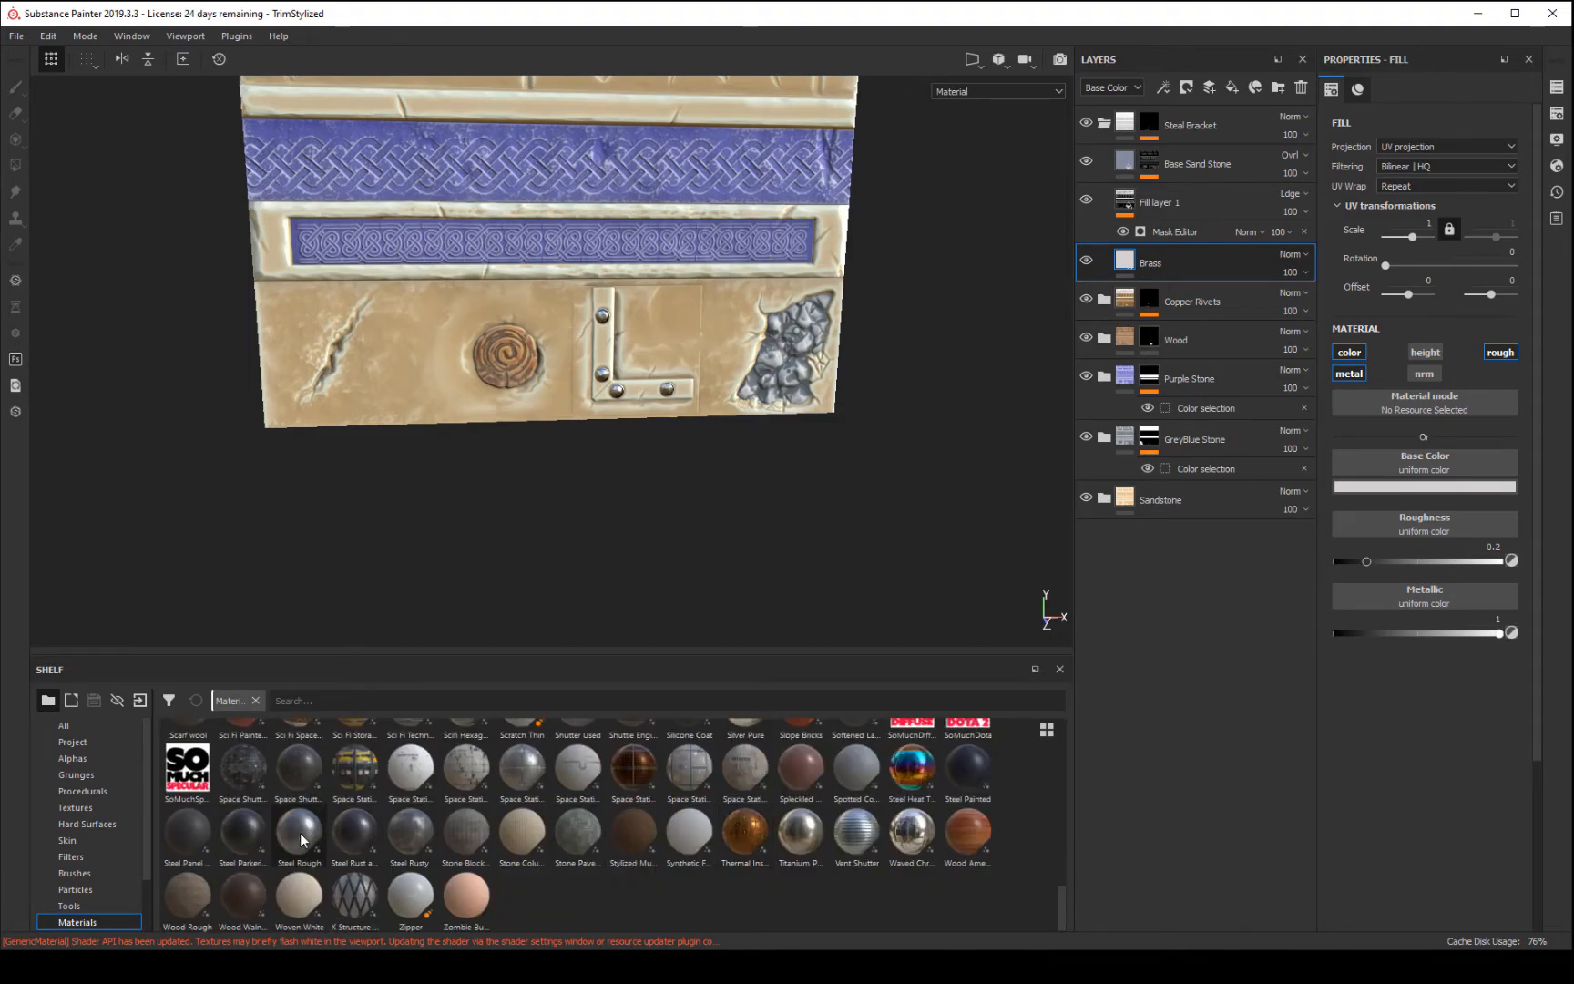
mouse_move(684, 499)
alt+mouse_down()
mouse_move(742, 387)
mouse_move(762, 524)
mouse_move(698, 470)
alt+mouse_up()
alt+right_drag(699, 470, 663, 466)
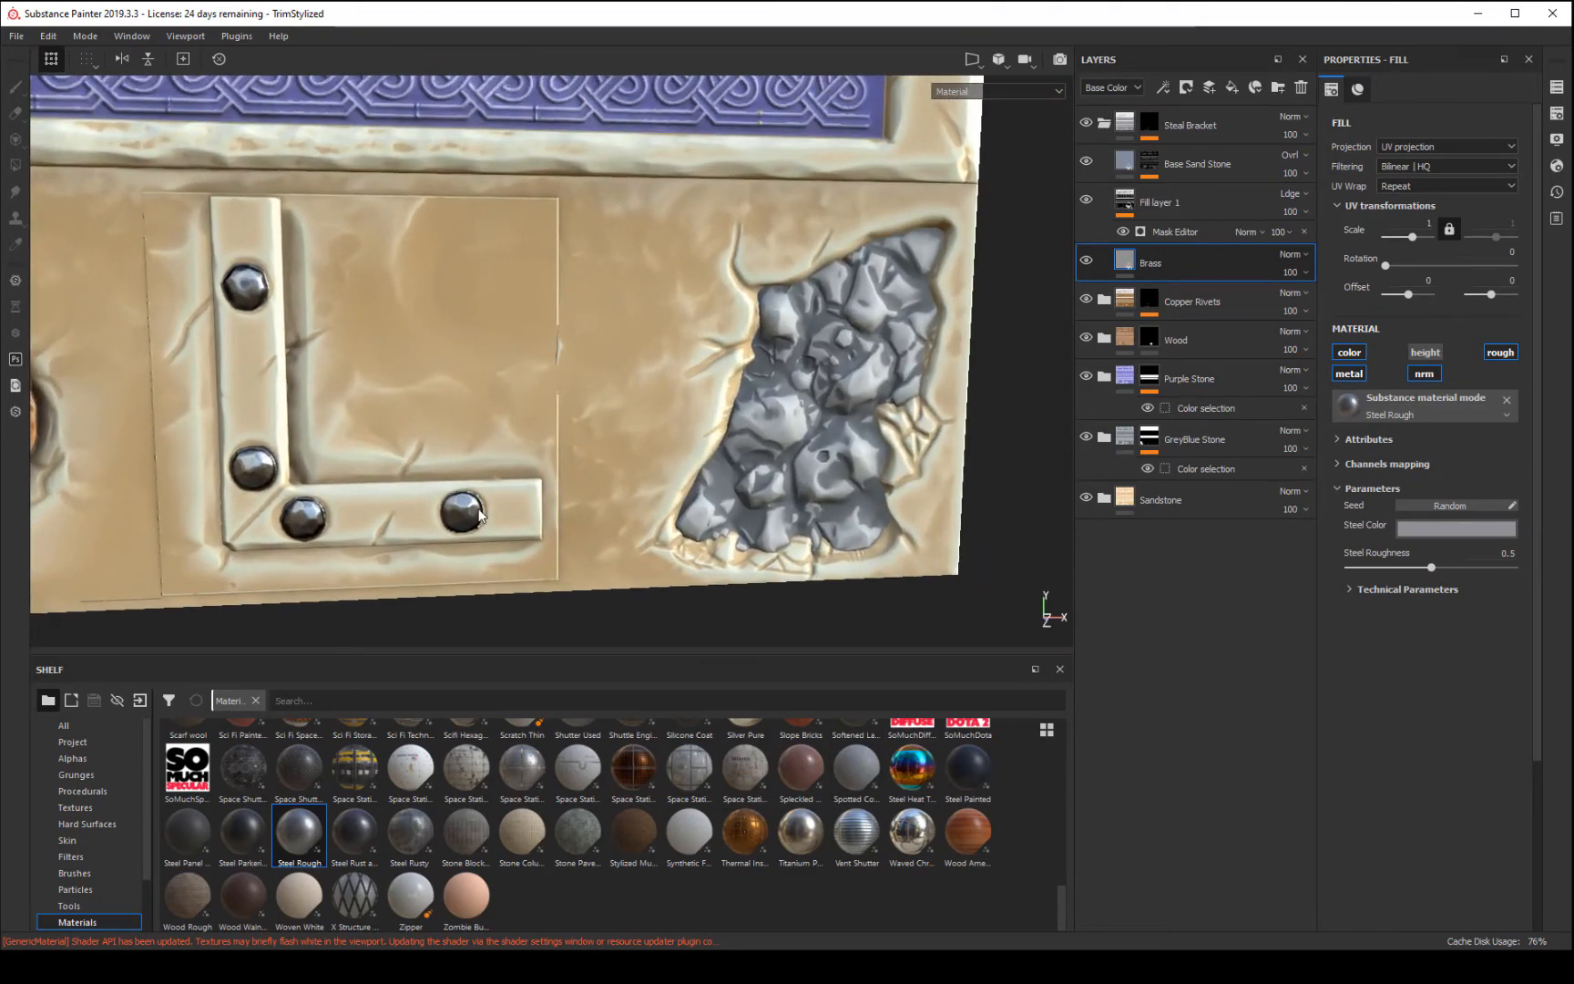
alt+shift+drag(714, 642, 672, 633)
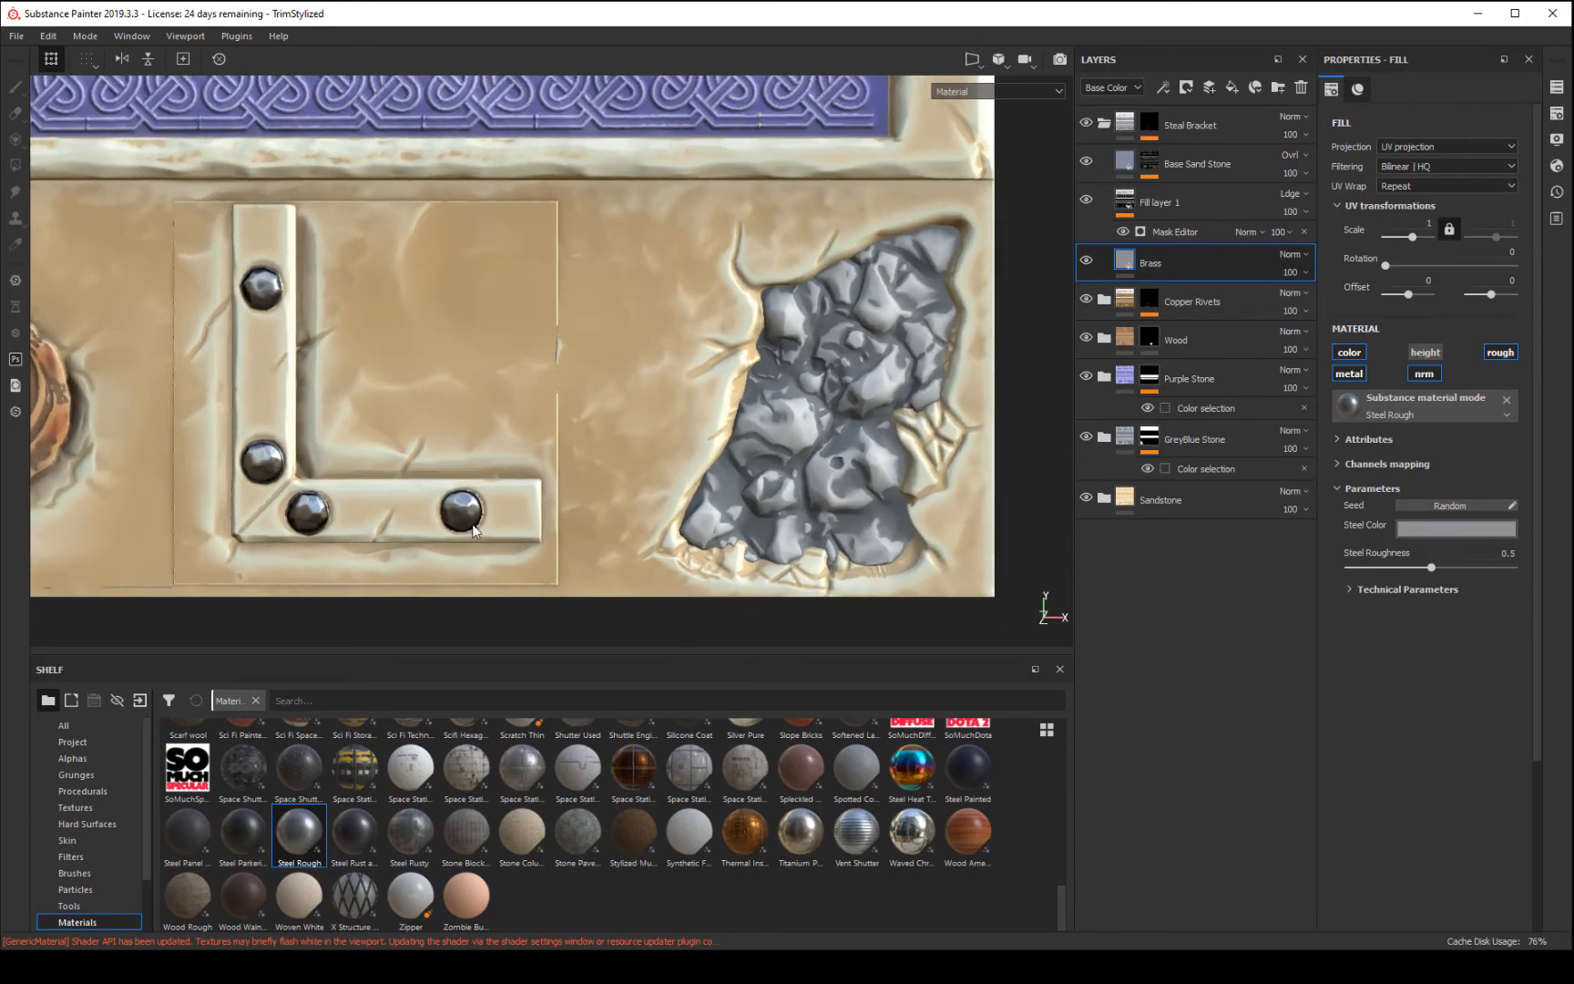
alt+middle_drag(186, 421, 437, 379)
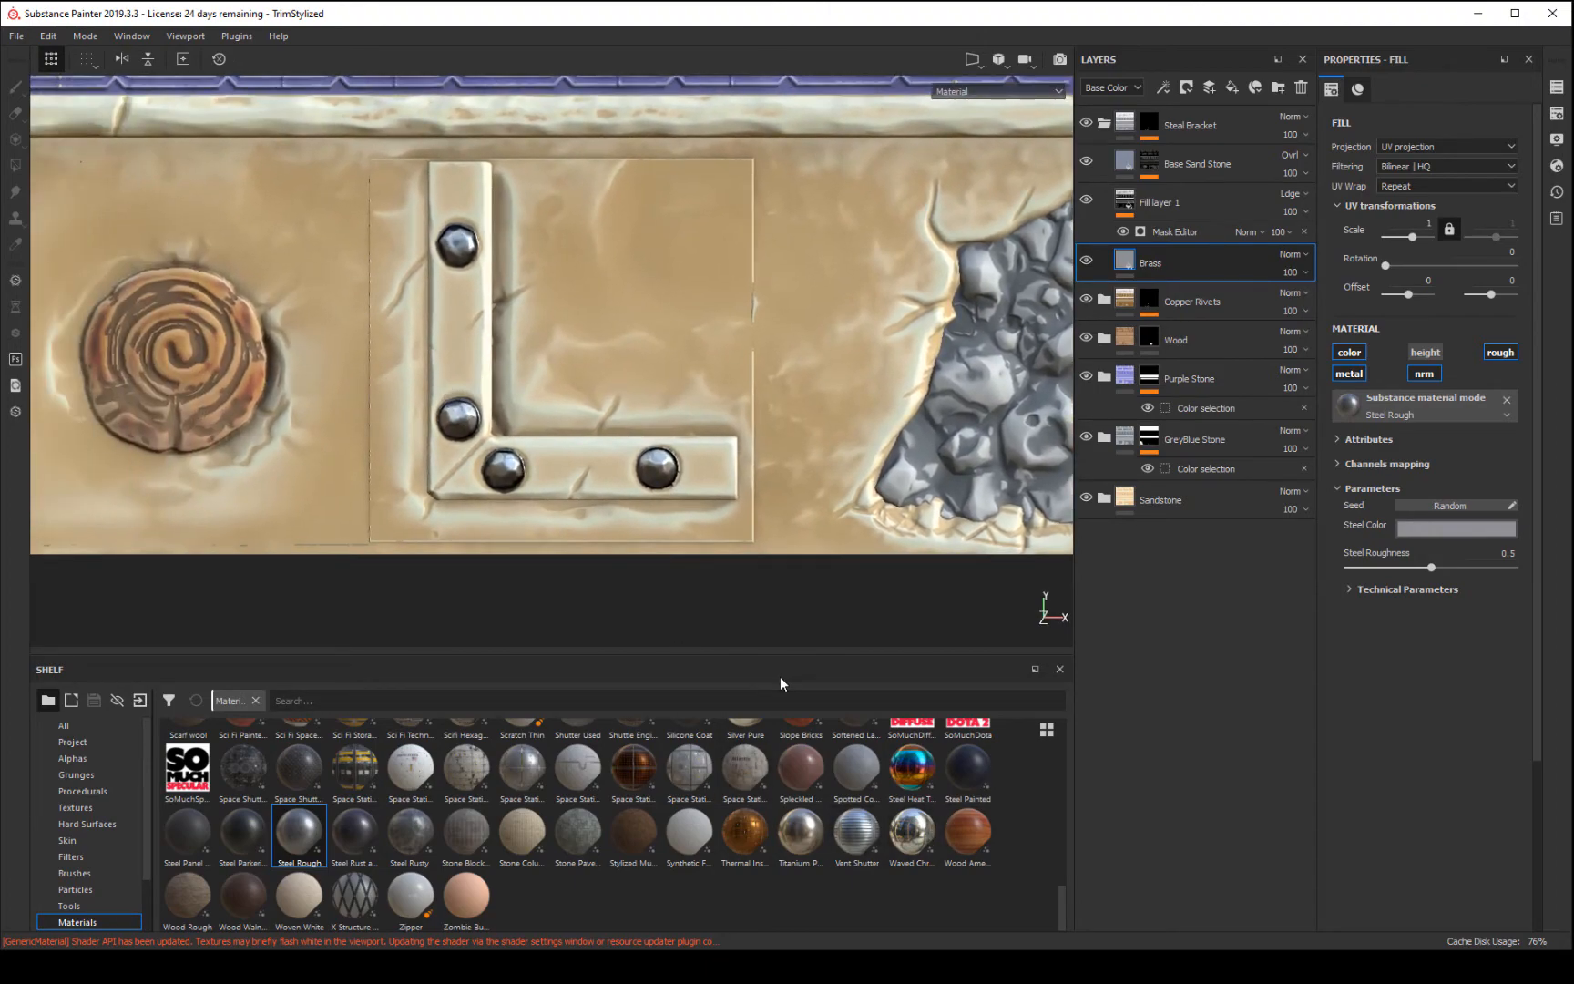
click(1060, 669)
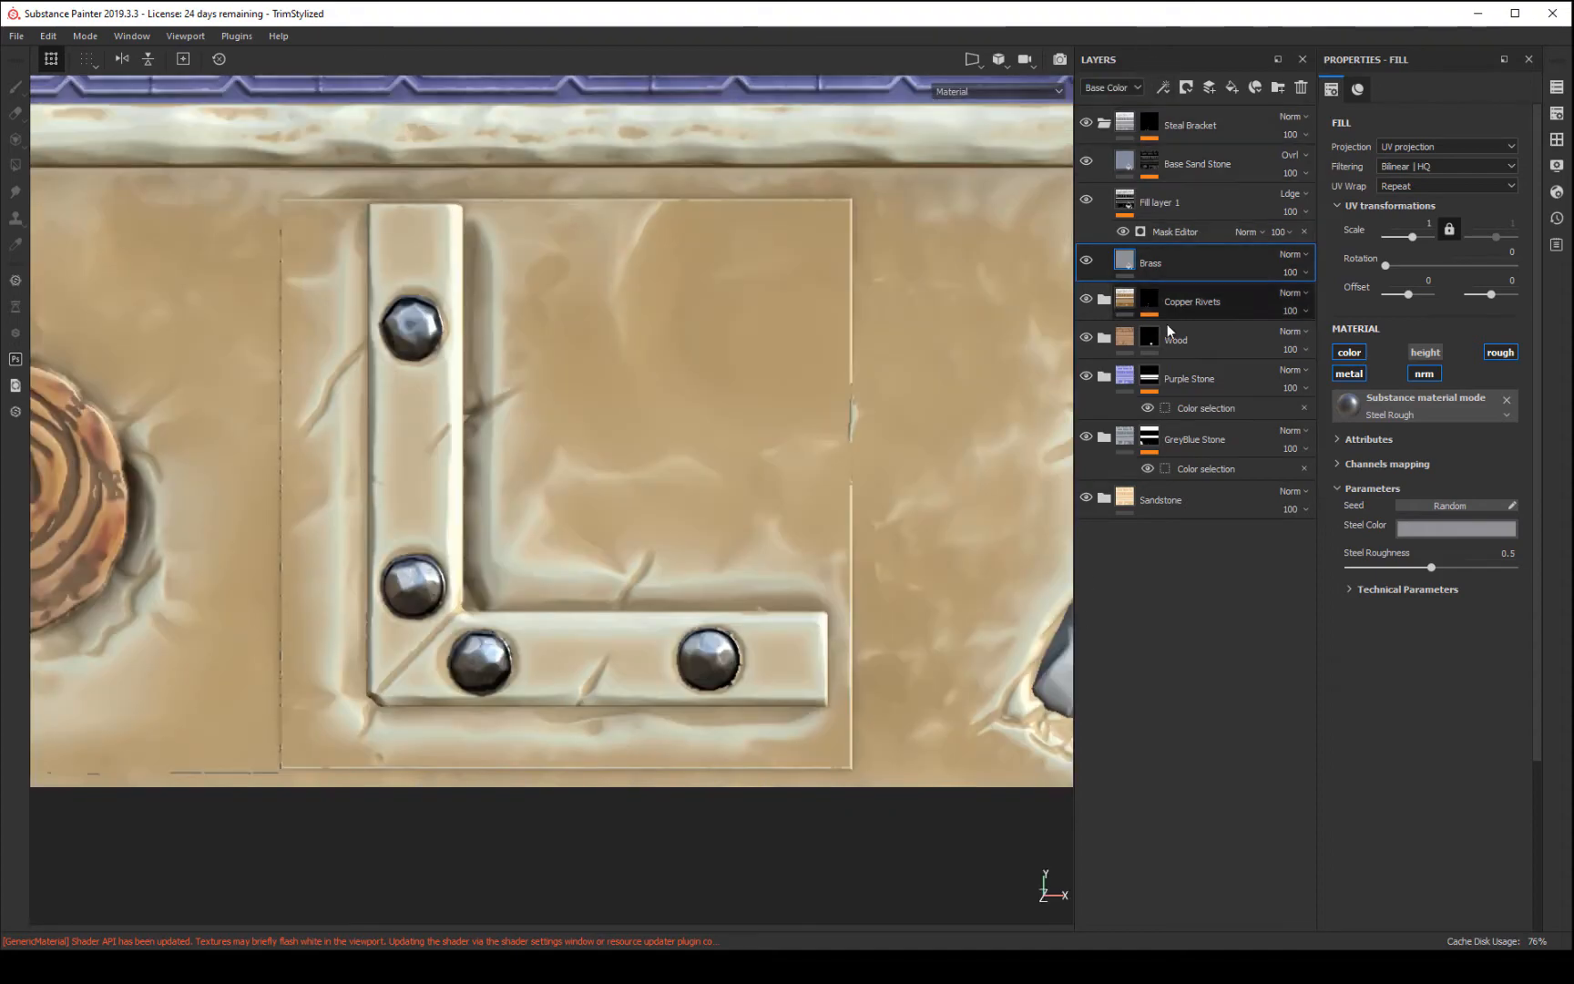
- Rename the Brass layer in the bracket folder as Steel
double_click(1154, 264)
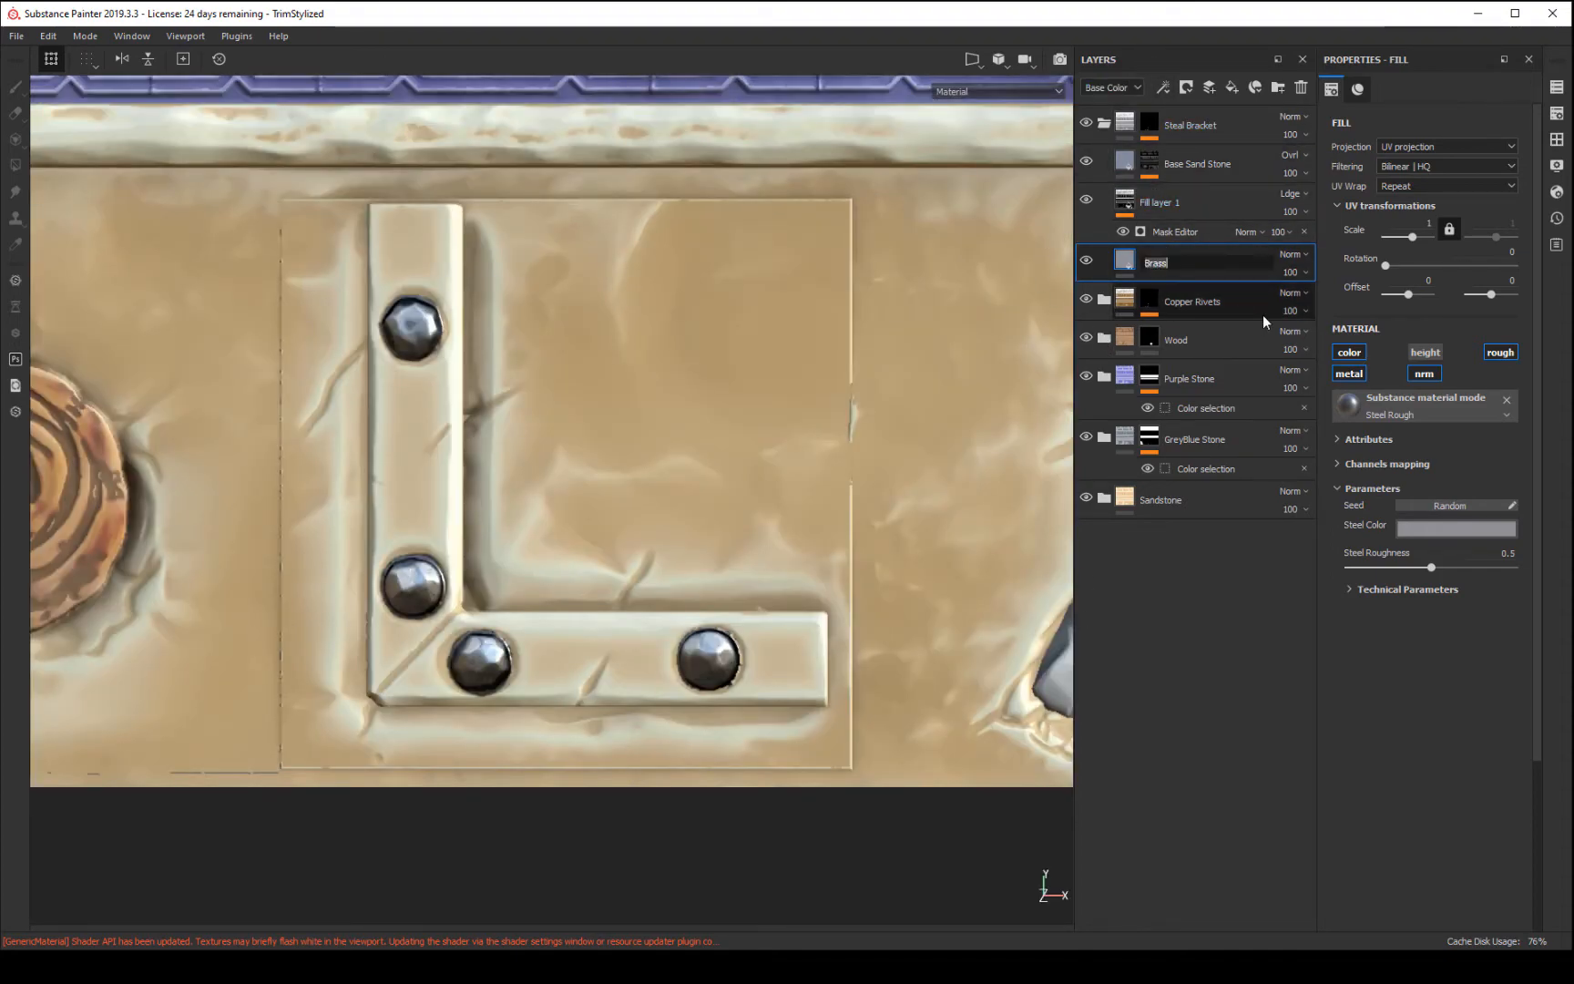
text(Steel)
key(Return)
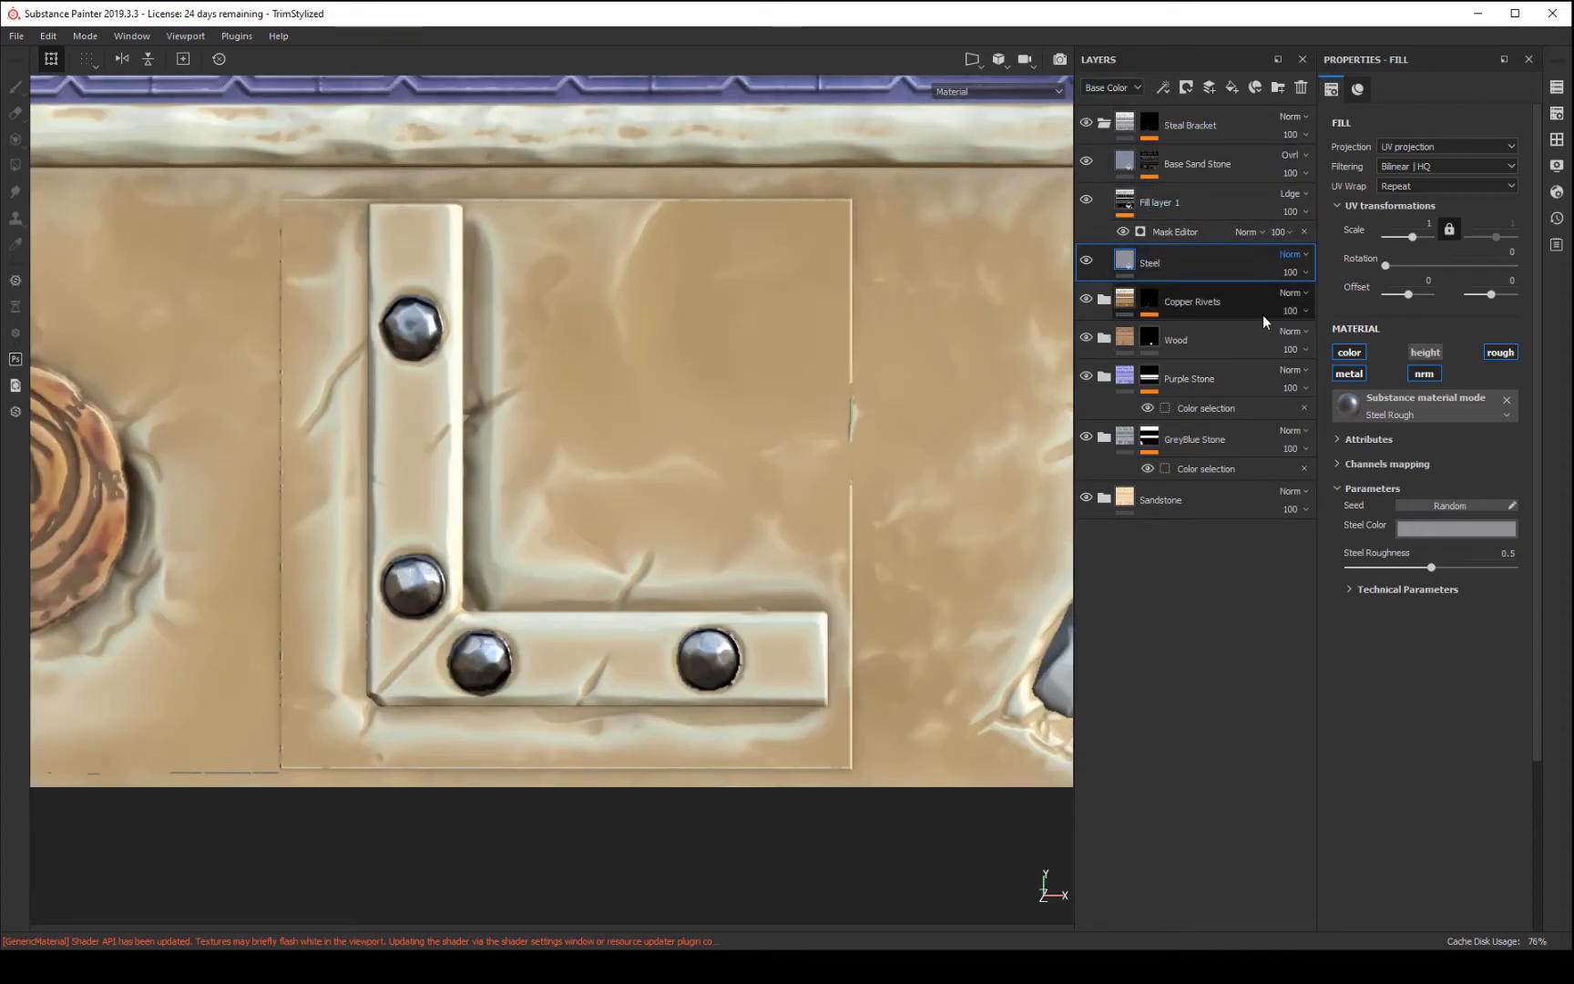
- Correct the bracket folder's name to Steel Bracket
click(1180, 123)
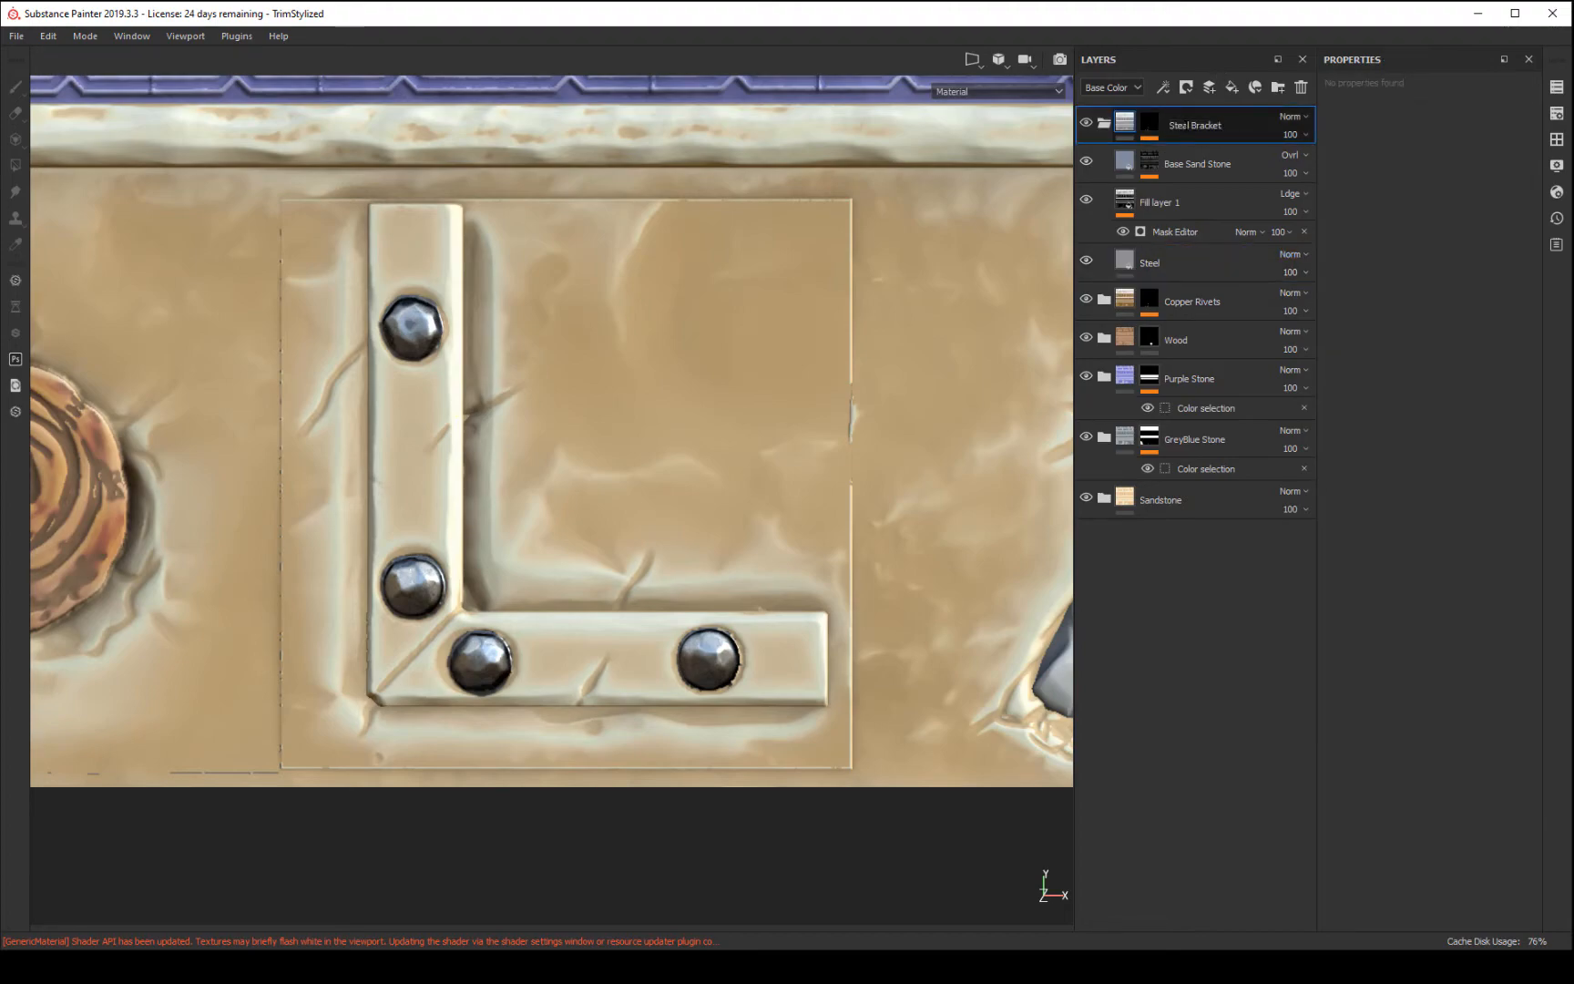
text(e)
click(1236, 613)
double_click(1184, 125)
double_click(1182, 125)
key(BackSpace)
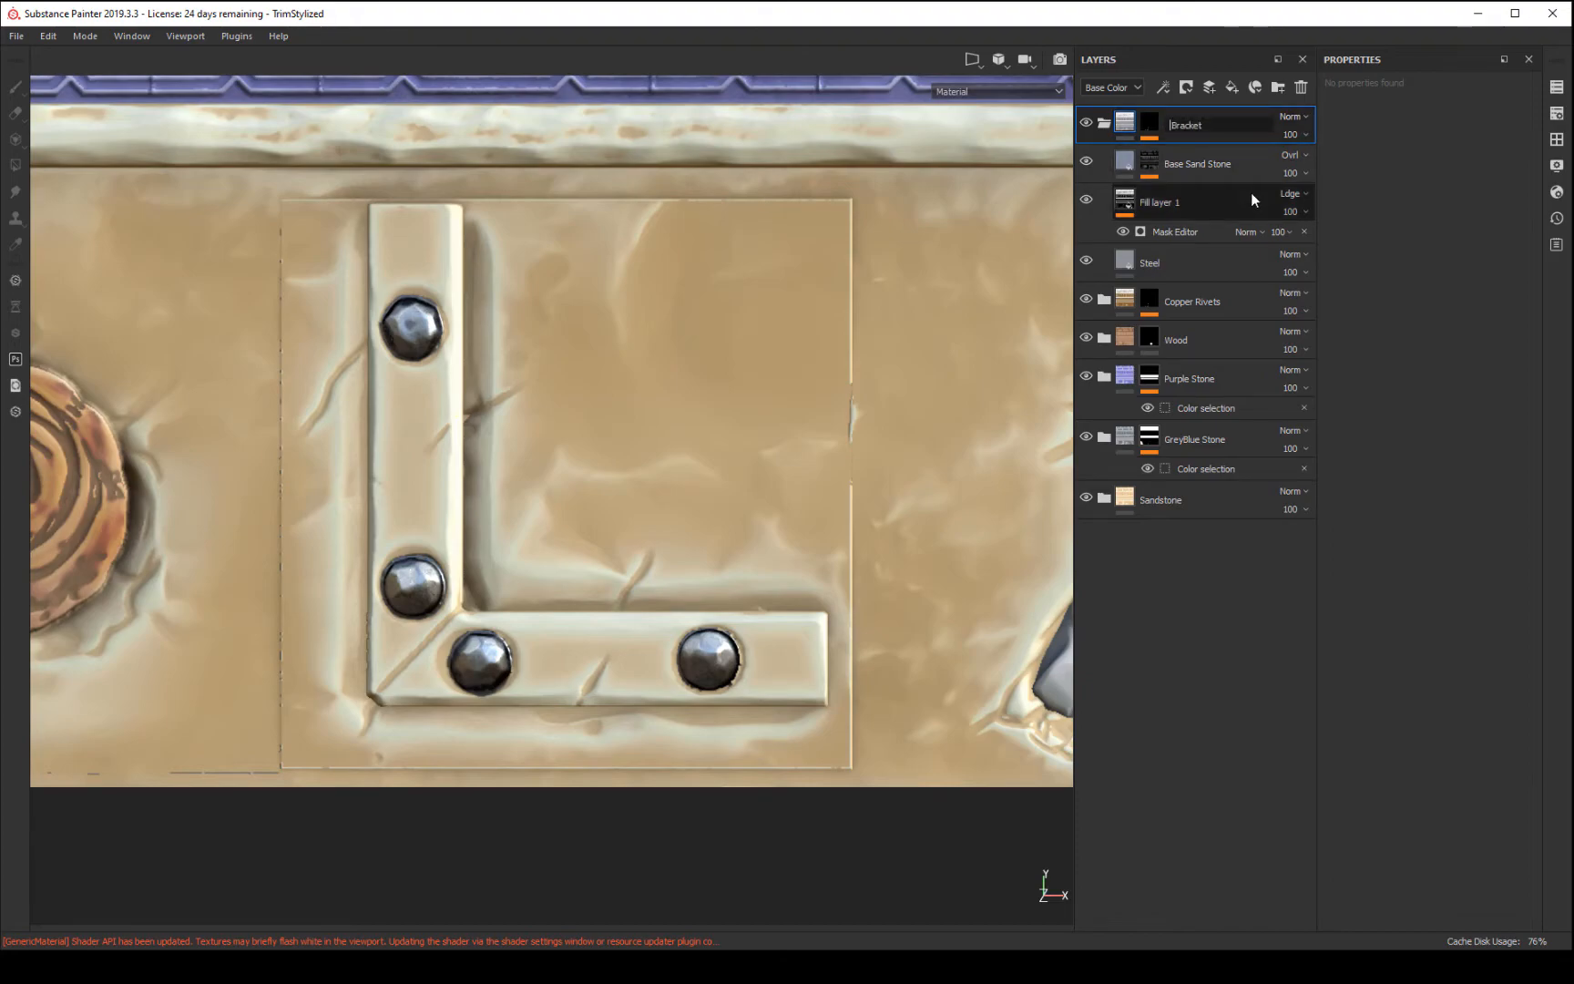
text(l)
click(1236, 619)
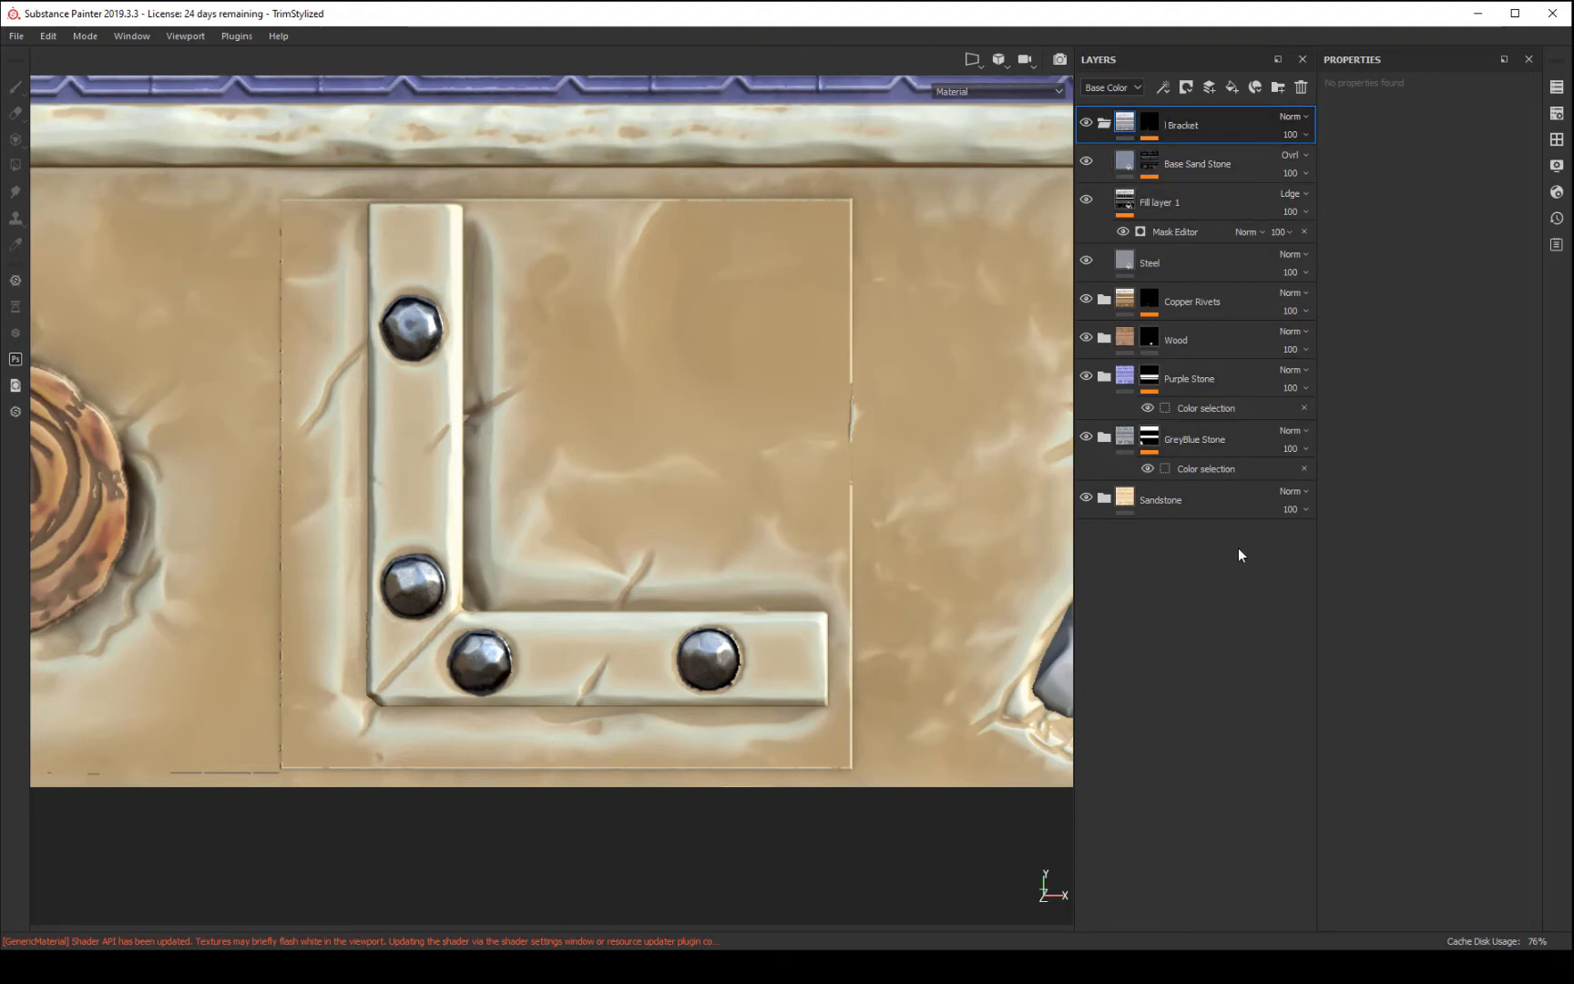
double_click(1169, 125)
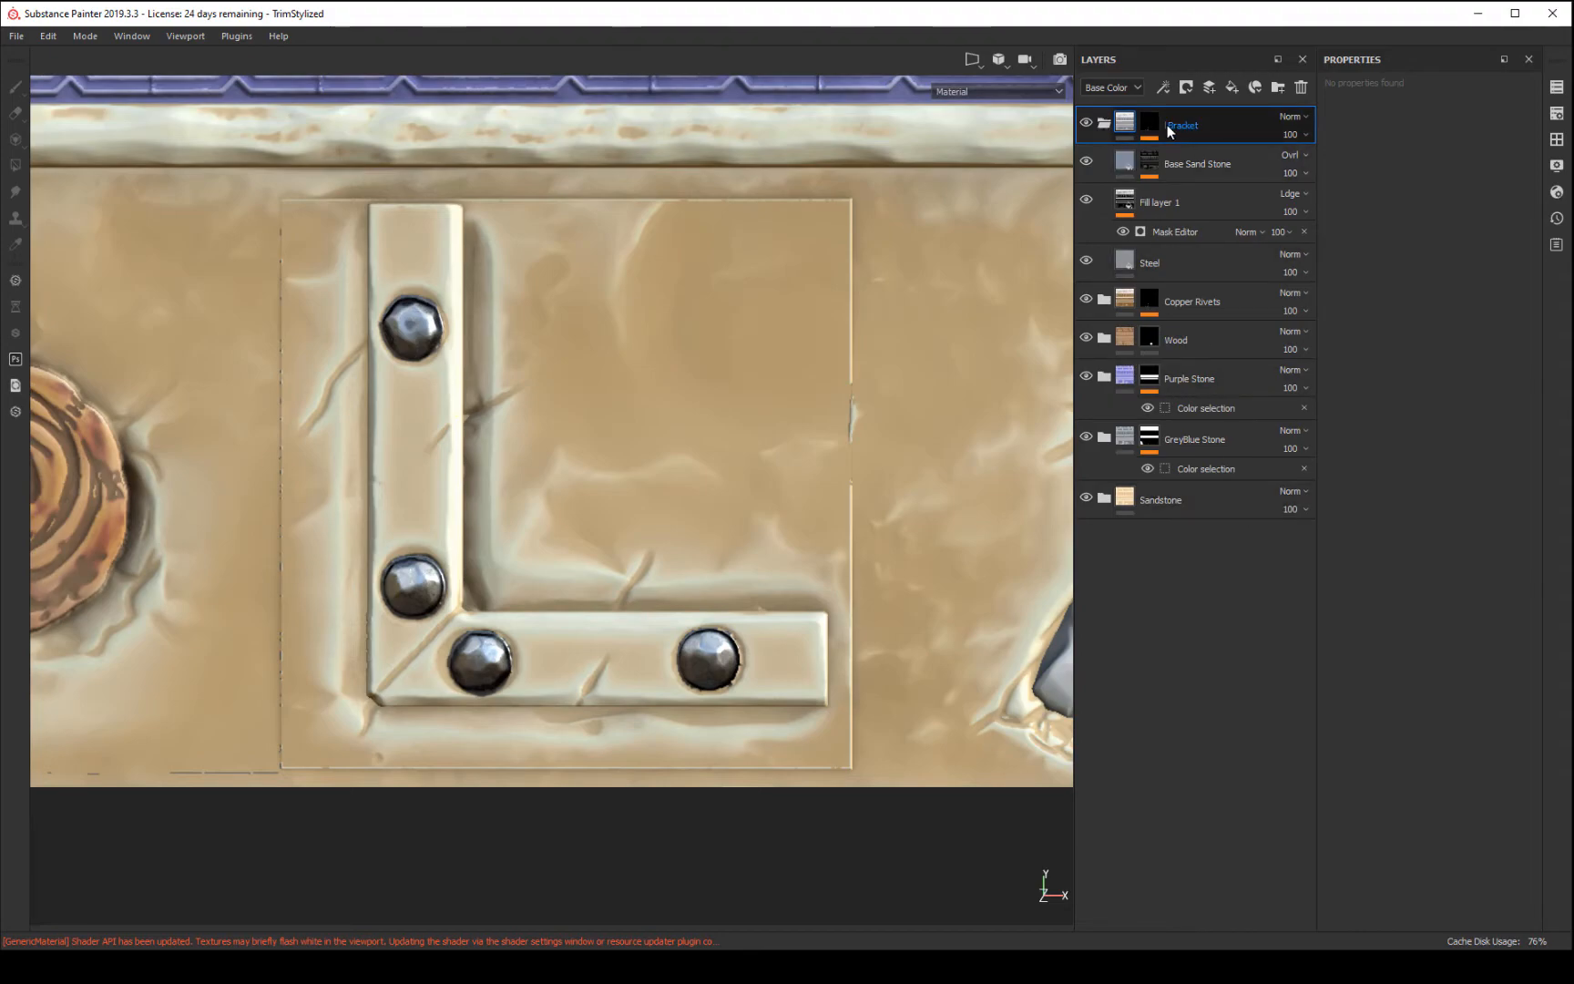
click(1170, 125)
text(Steel)
key(Return)
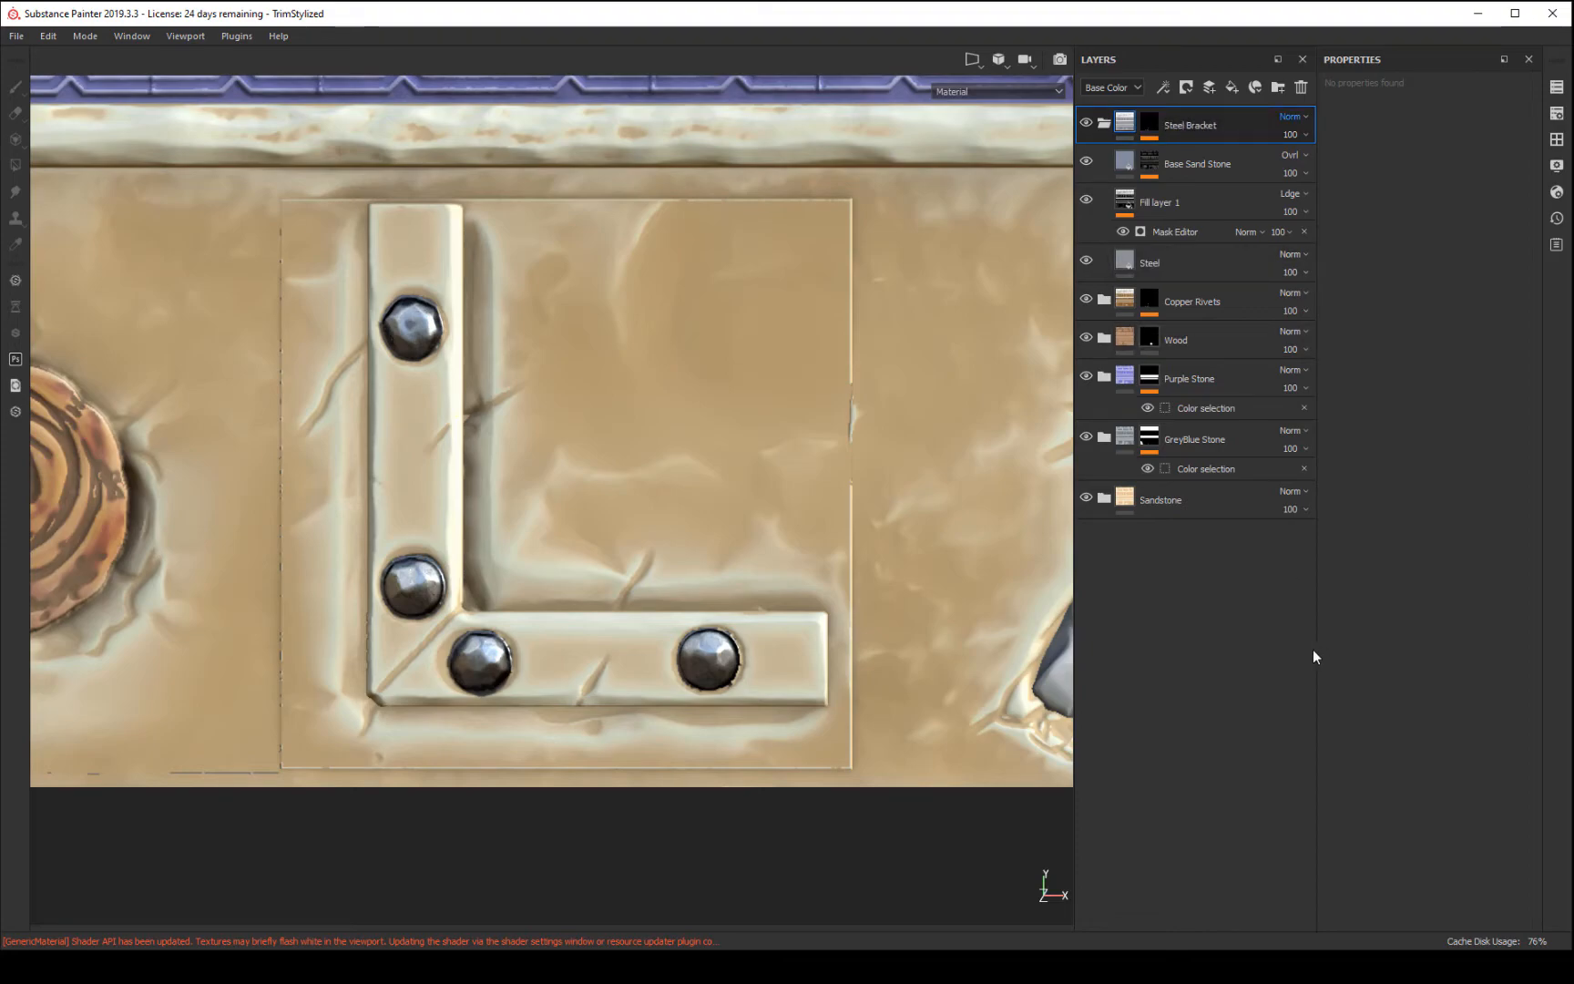
- Remove the four rivet colors from the Steel Bracket mask's color selection and pick the bracket's green ID color instead
click(1151, 125)
click(1151, 123)
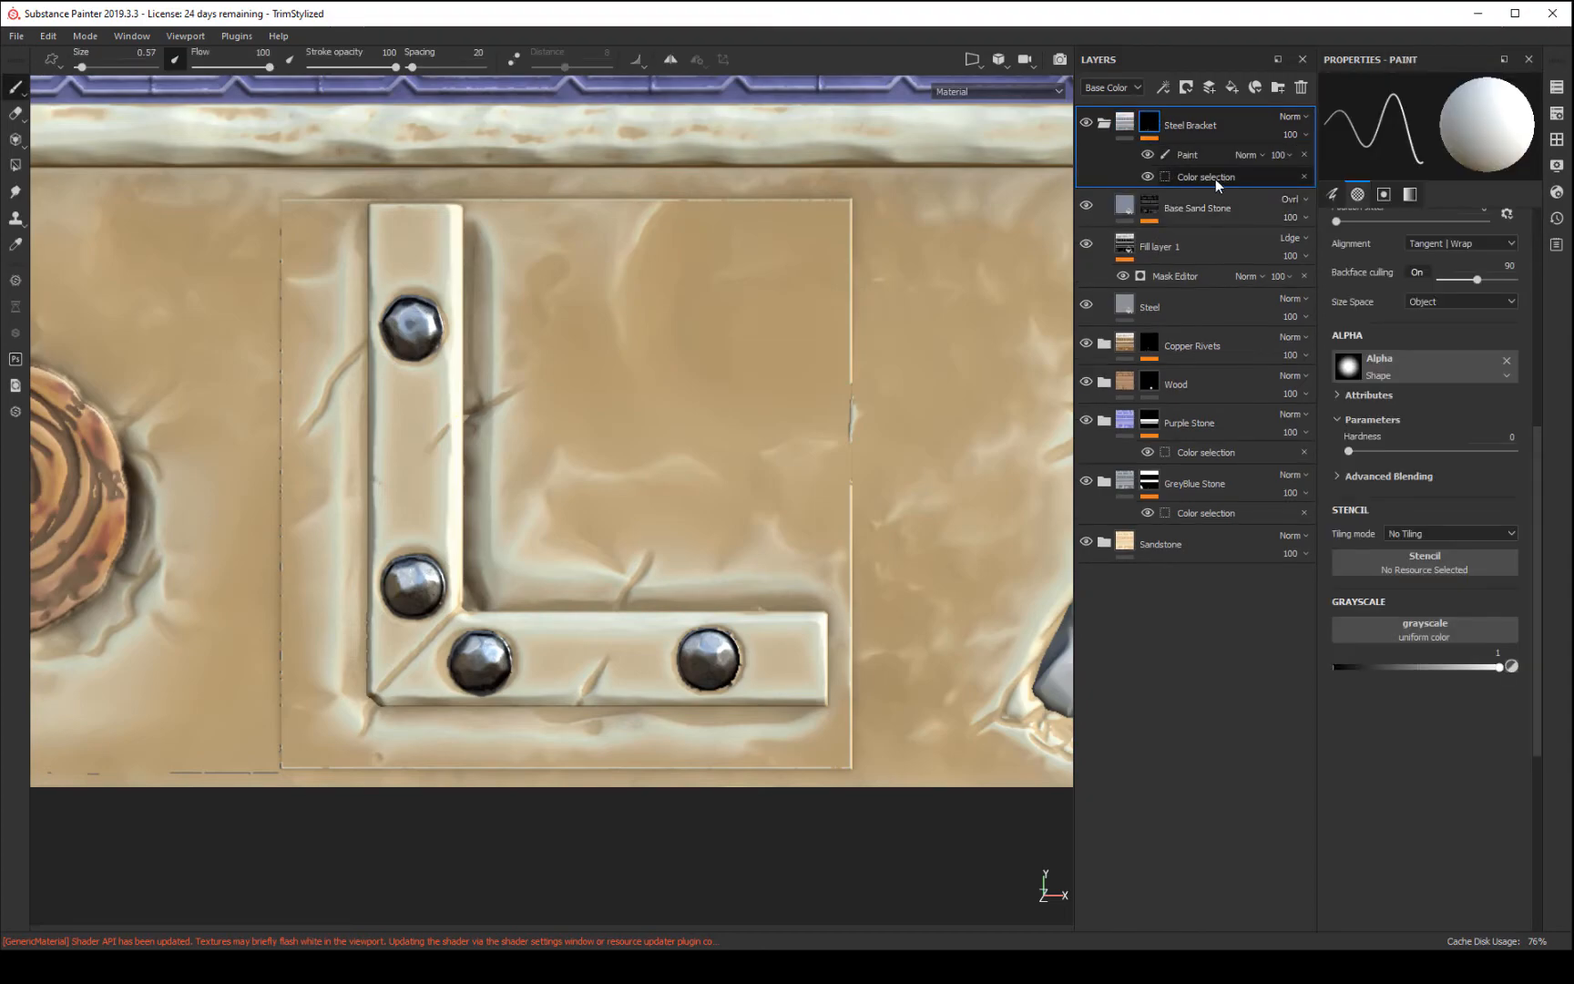
click(1215, 178)
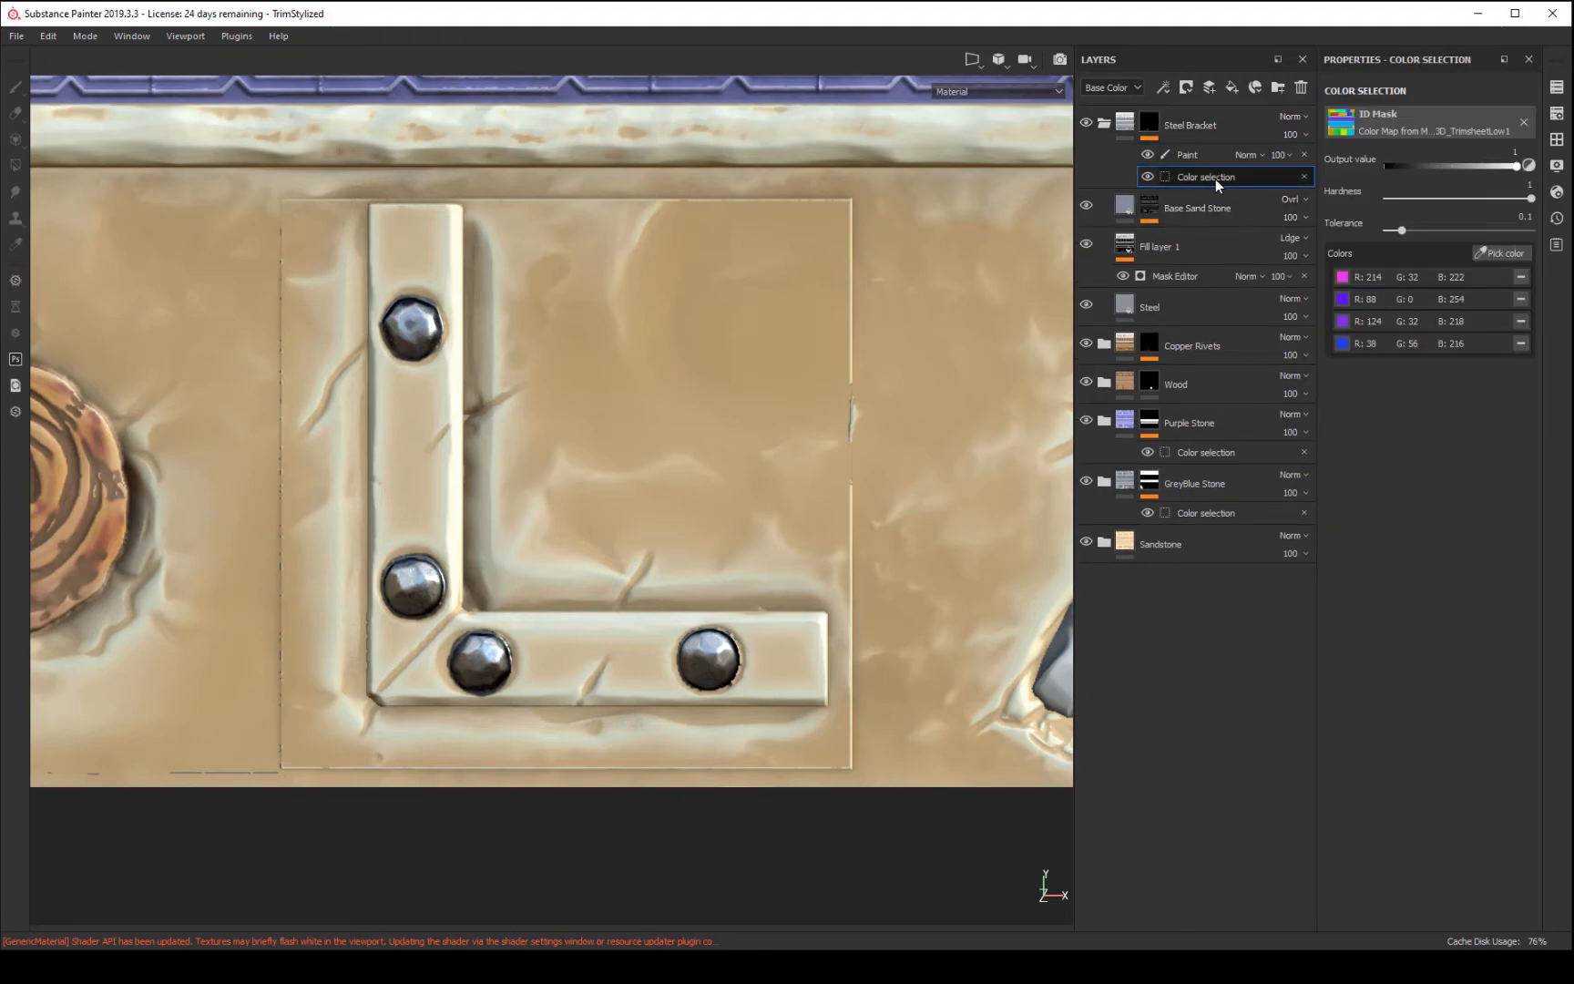
click(1522, 276)
click(1520, 300)
click(1520, 300)
click(1520, 277)
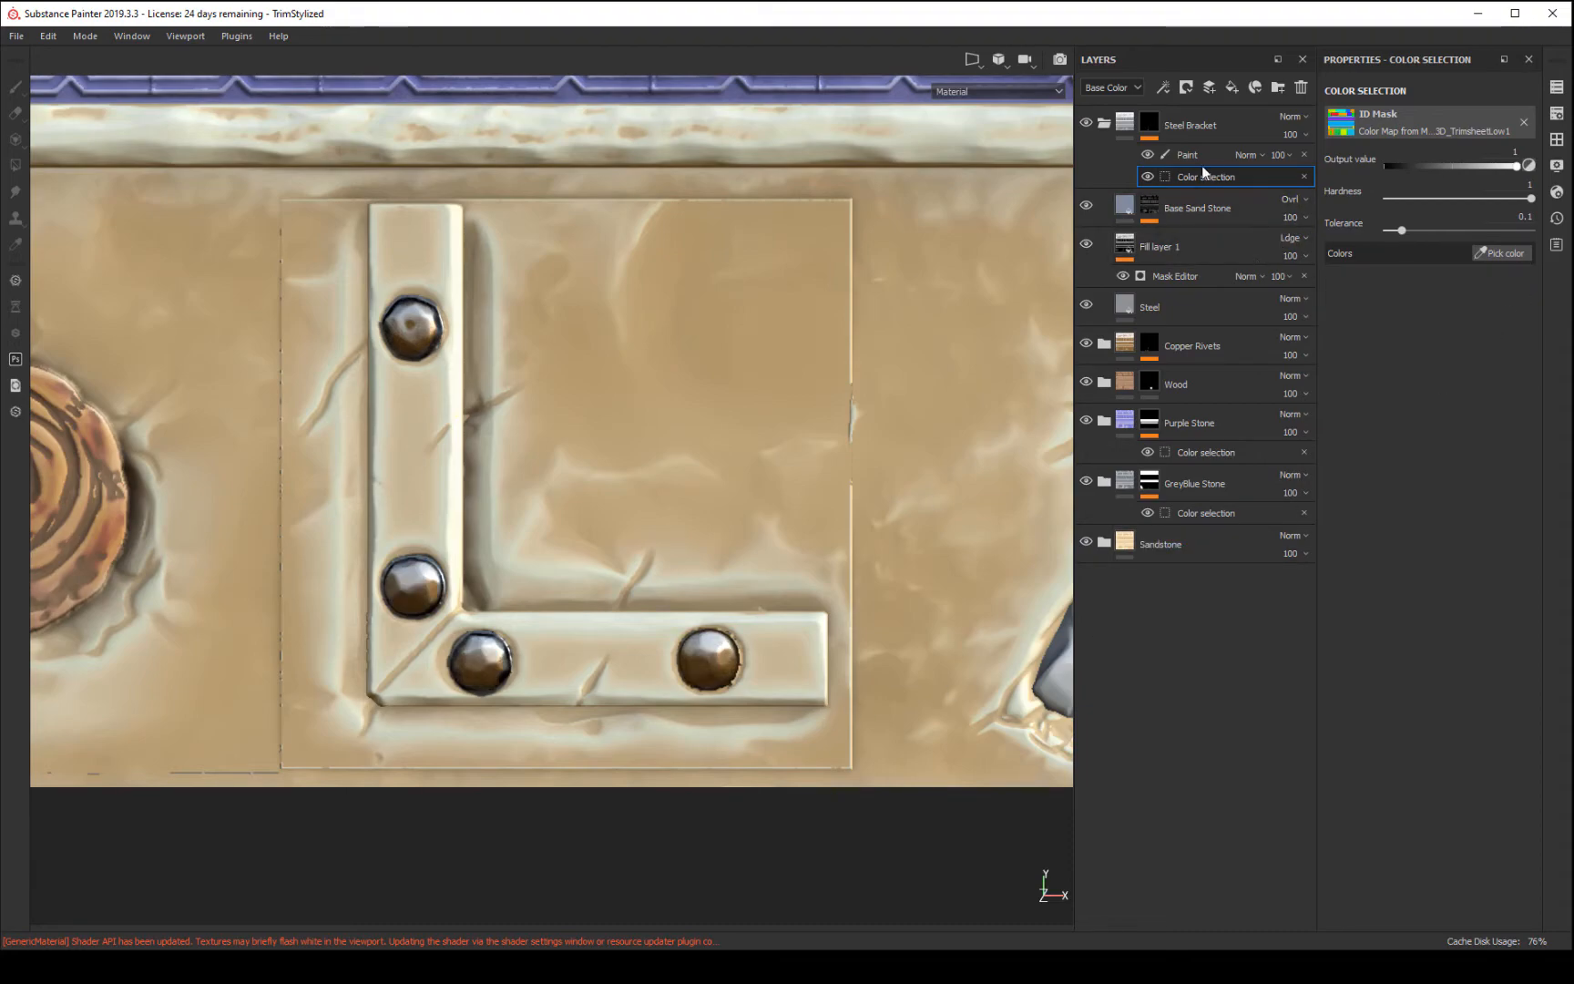
click(1502, 253)
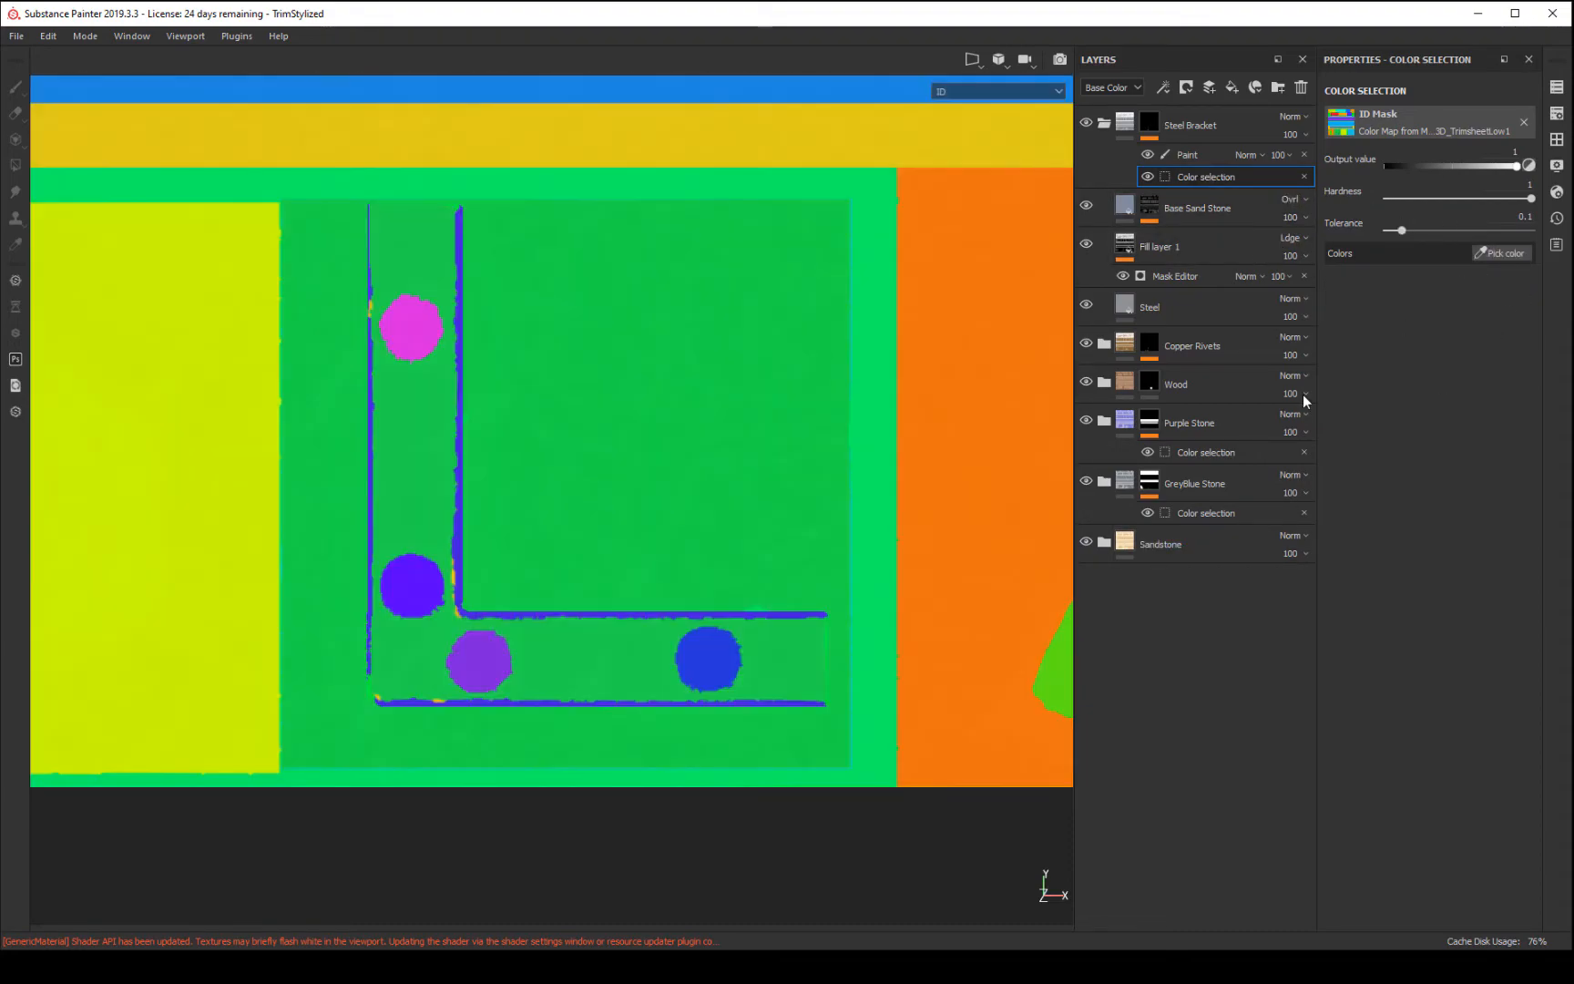
click(787, 657)
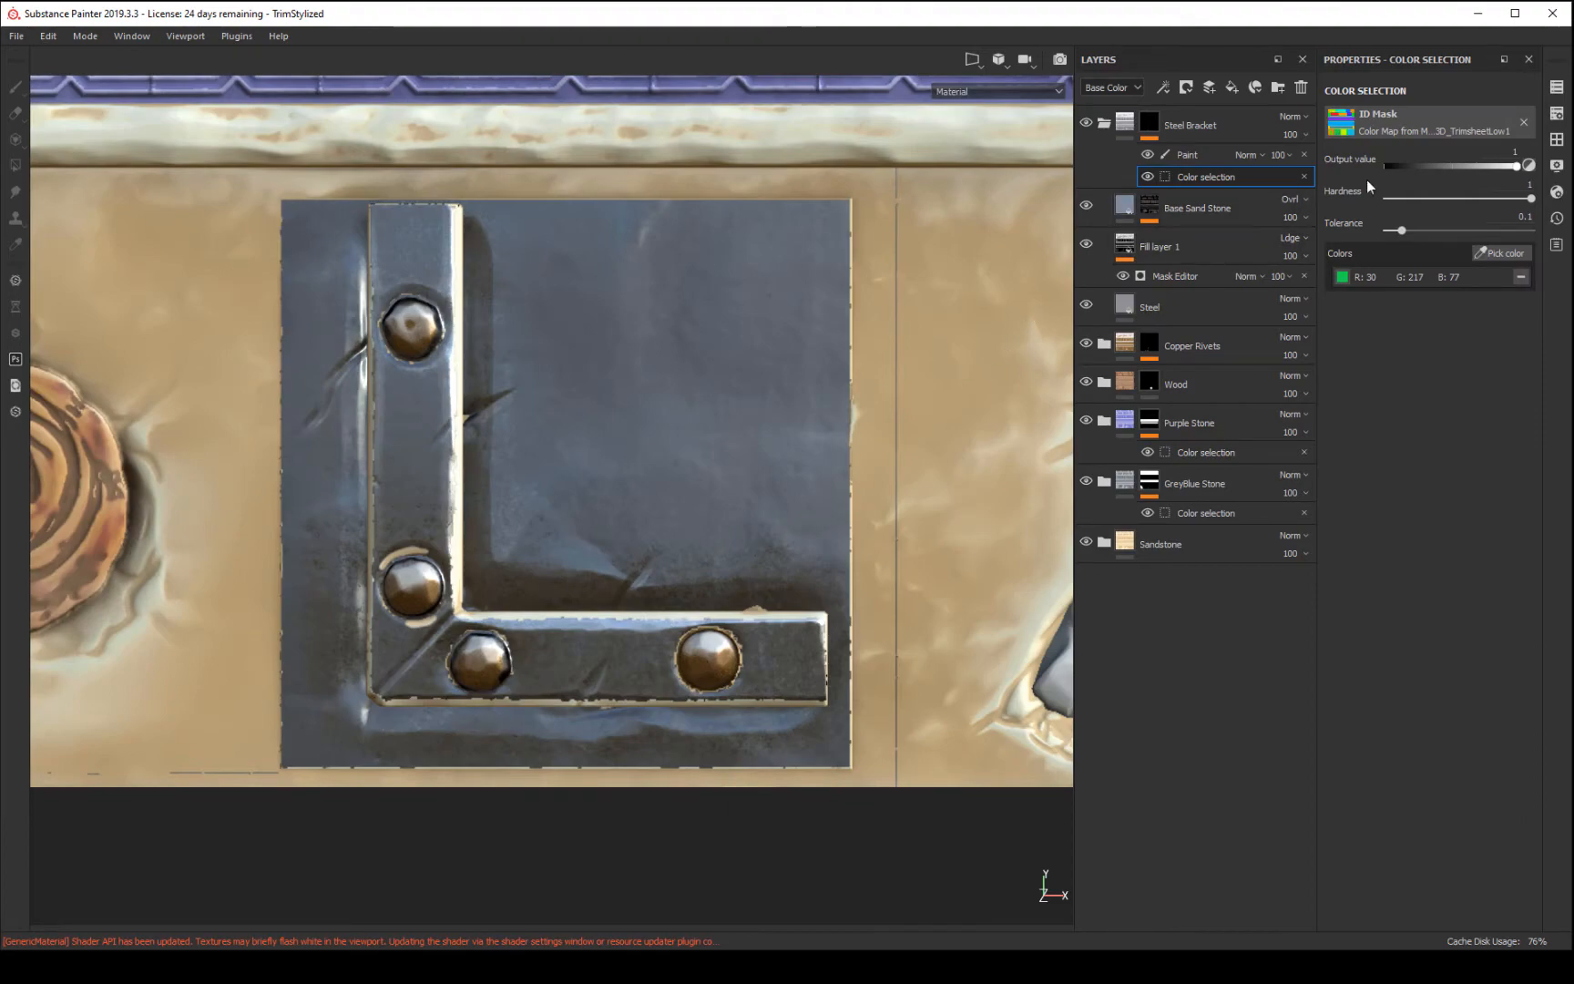
- Fill the Steel Bracket mask's paint effect with black polygon fills around the L-shaped bracket to remove steel from the surrounding stone
click(1187, 156)
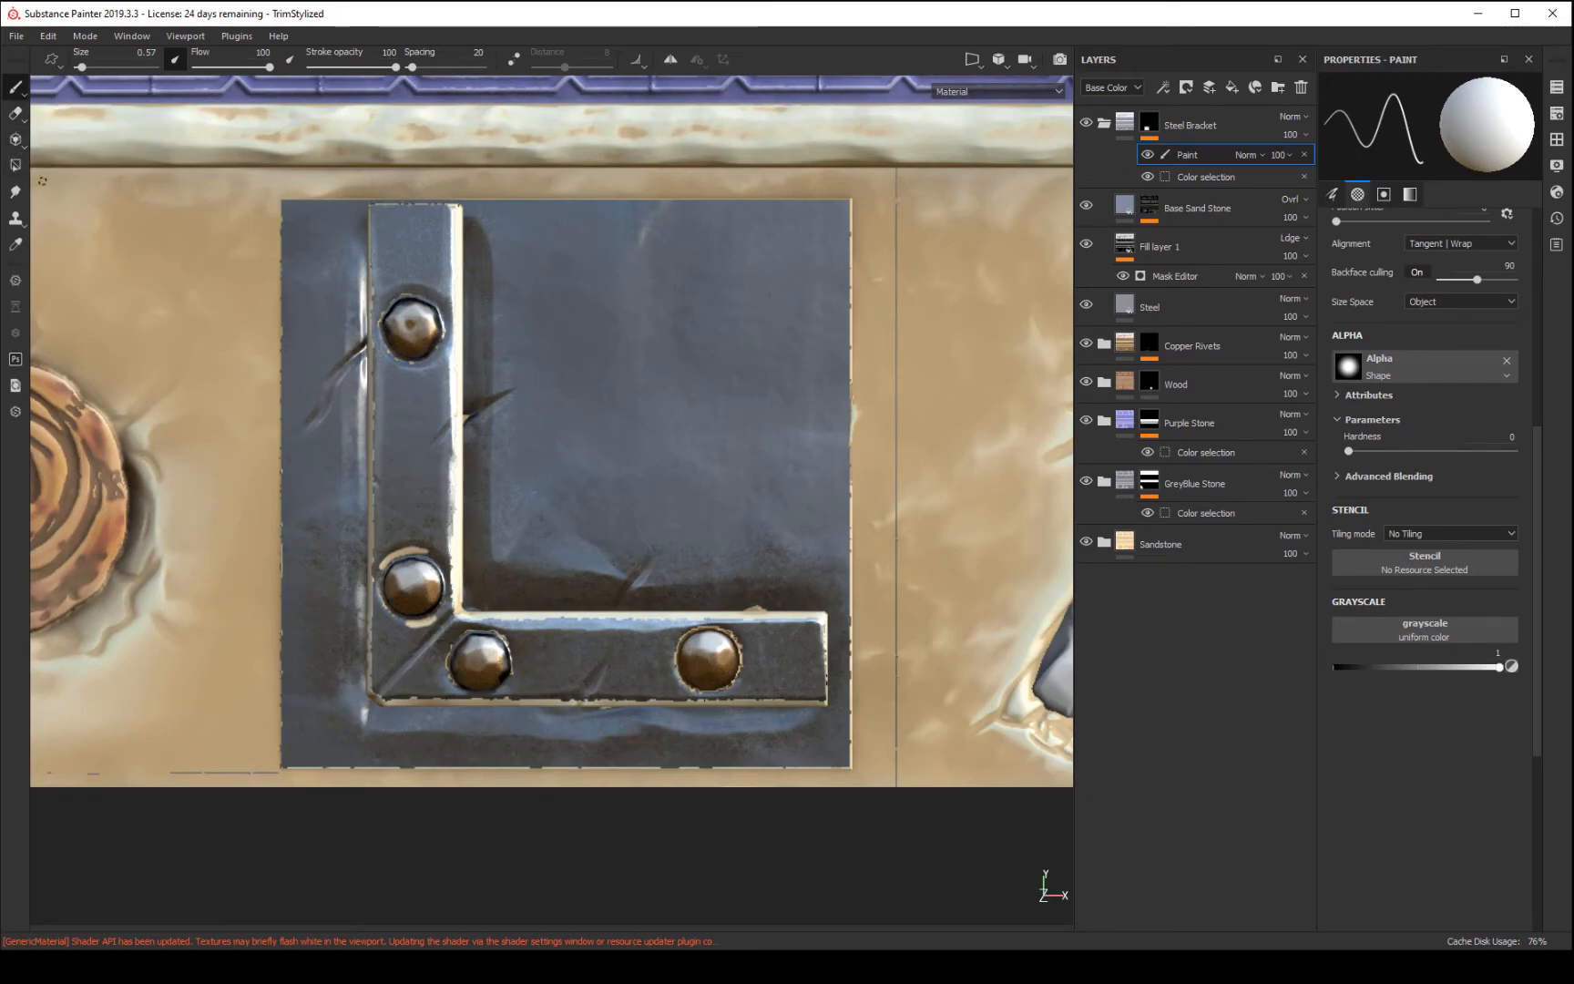
click(15, 165)
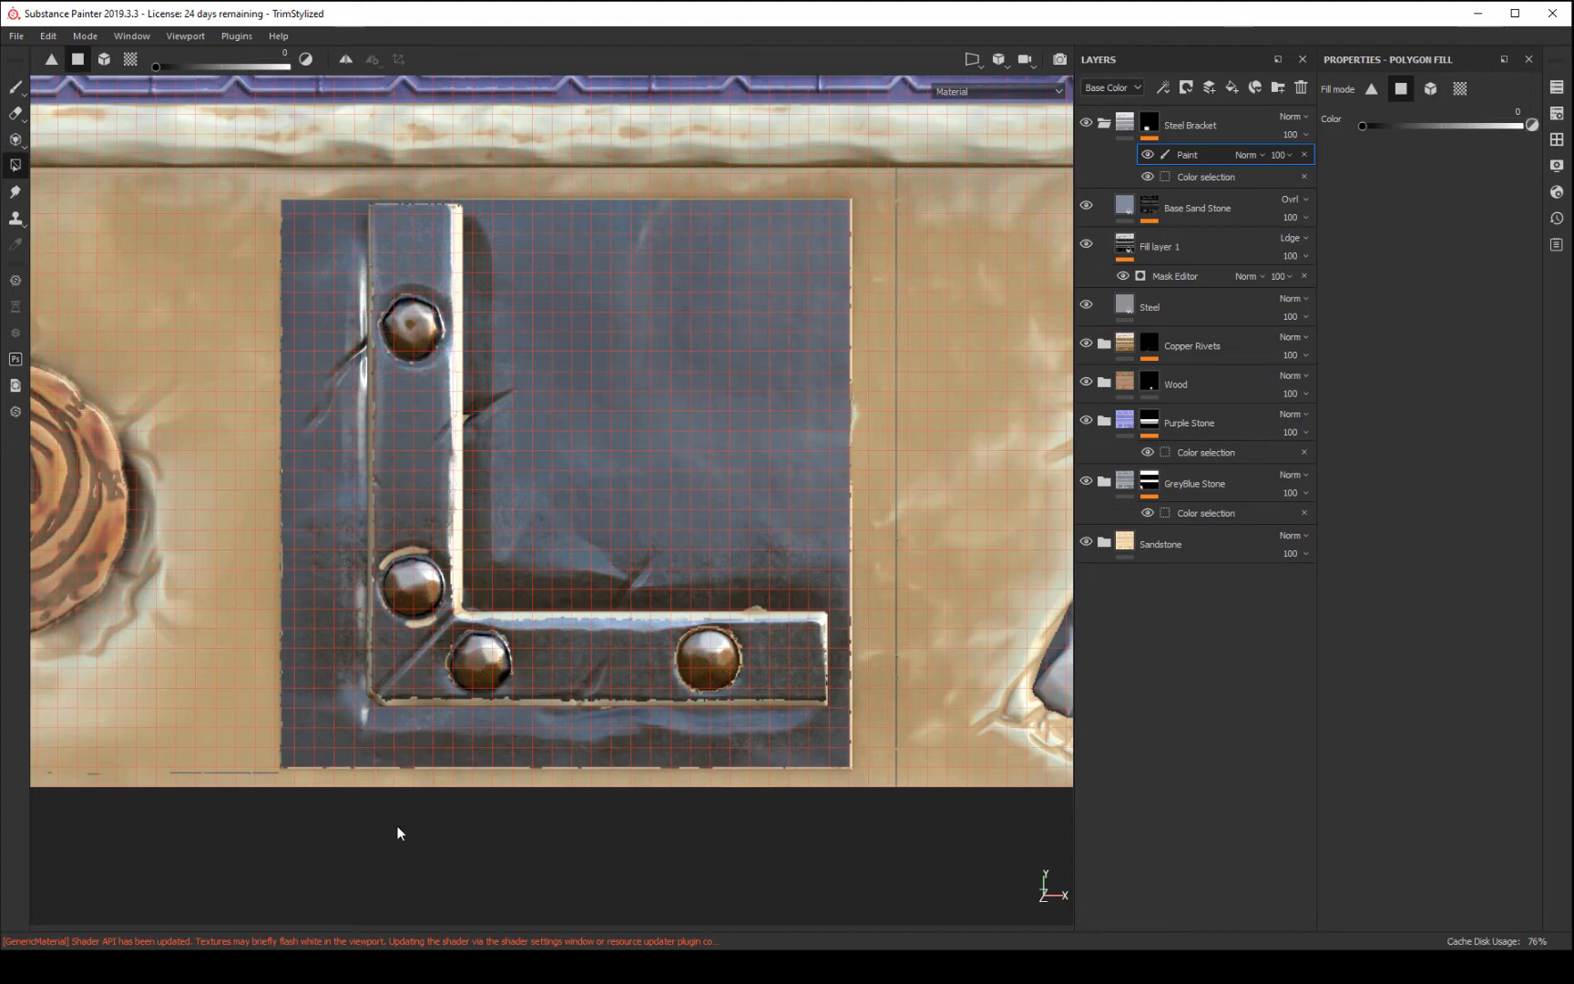
drag(387, 835, 189, 715)
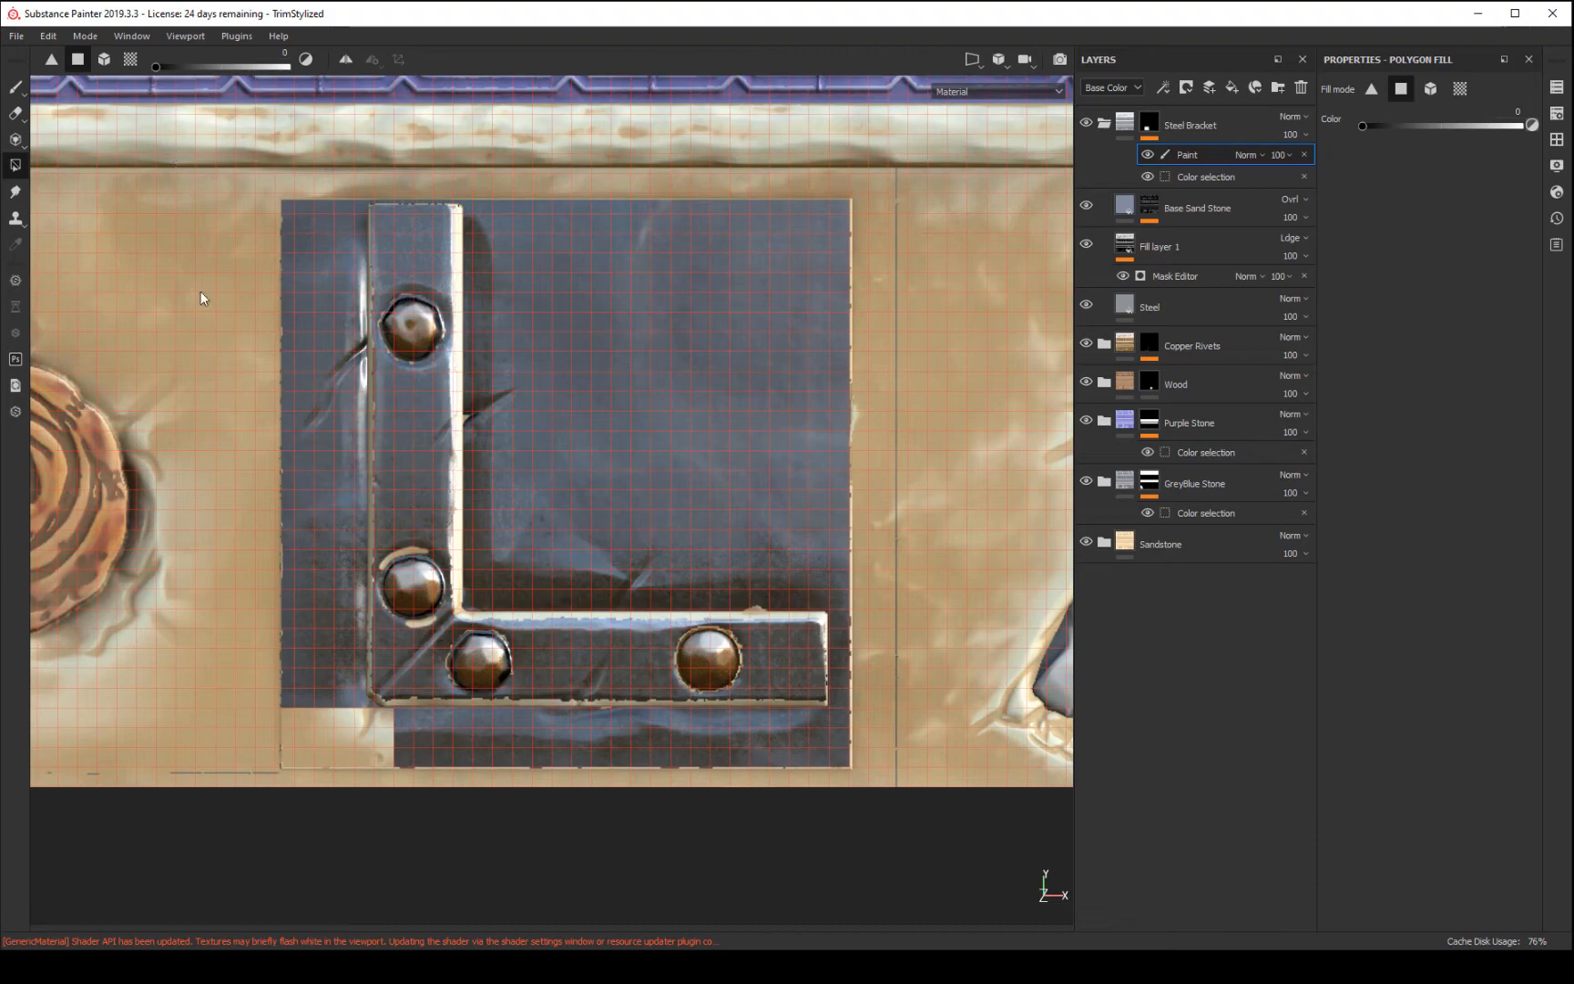
drag(283, 877, 331, 316)
mouse_move(353, 187)
mouse_down()
mouse_move(339, 182)
mouse_move(352, 182)
mouse_up()
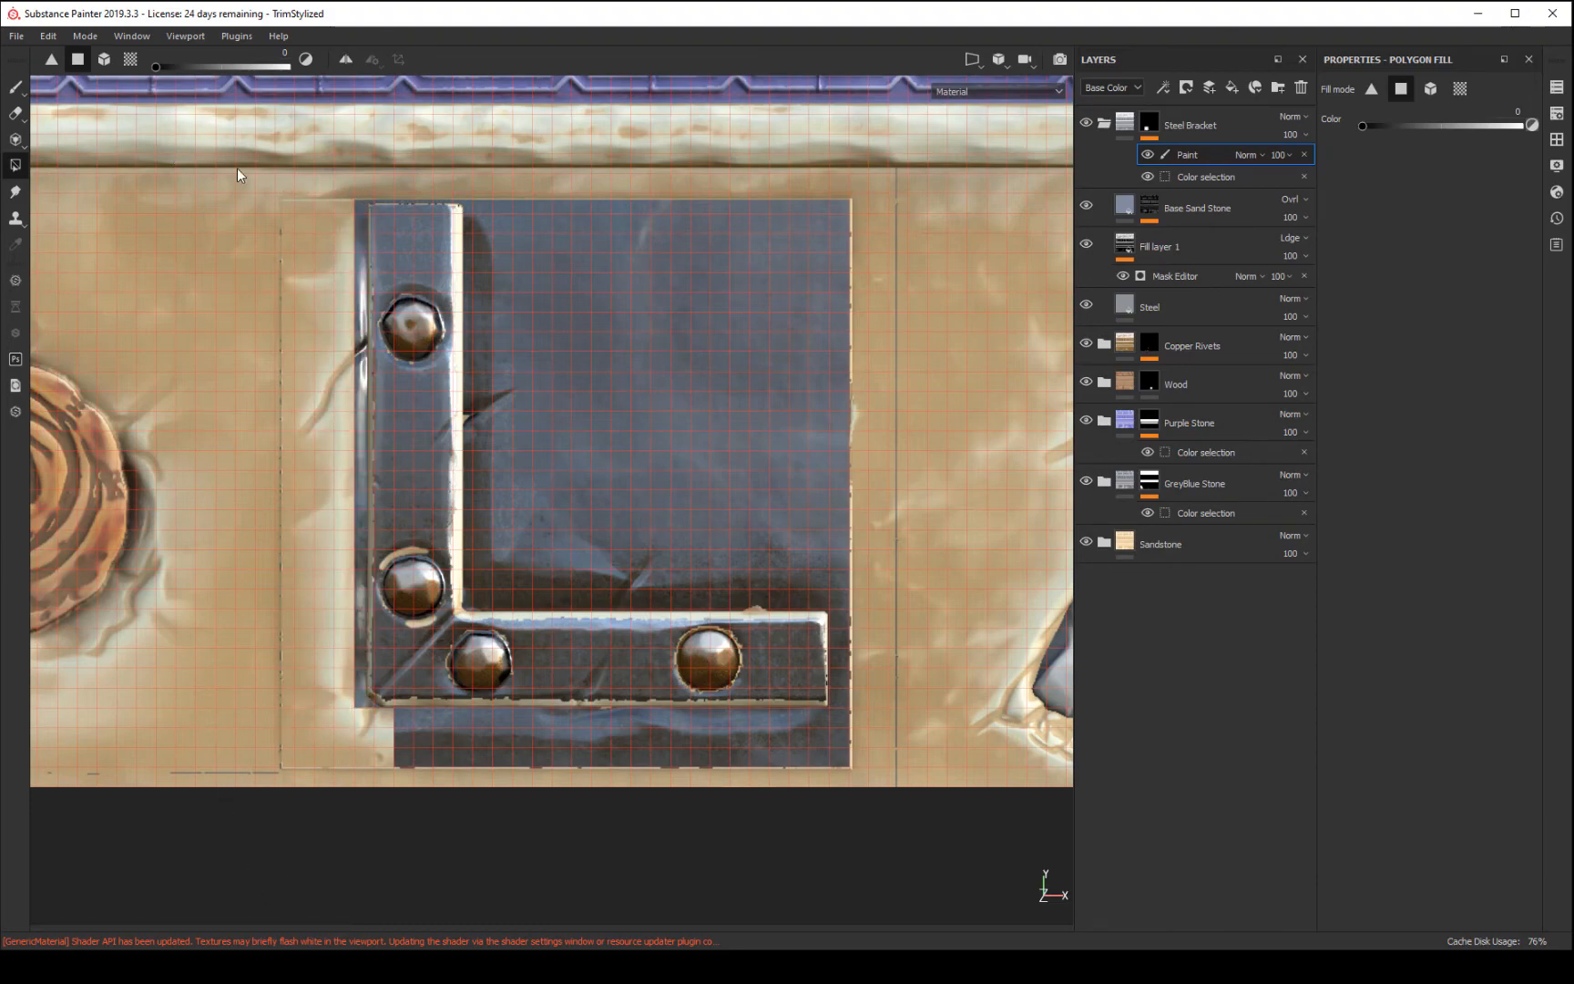
drag(225, 198, 322, 893)
drag(881, 834, 231, 720)
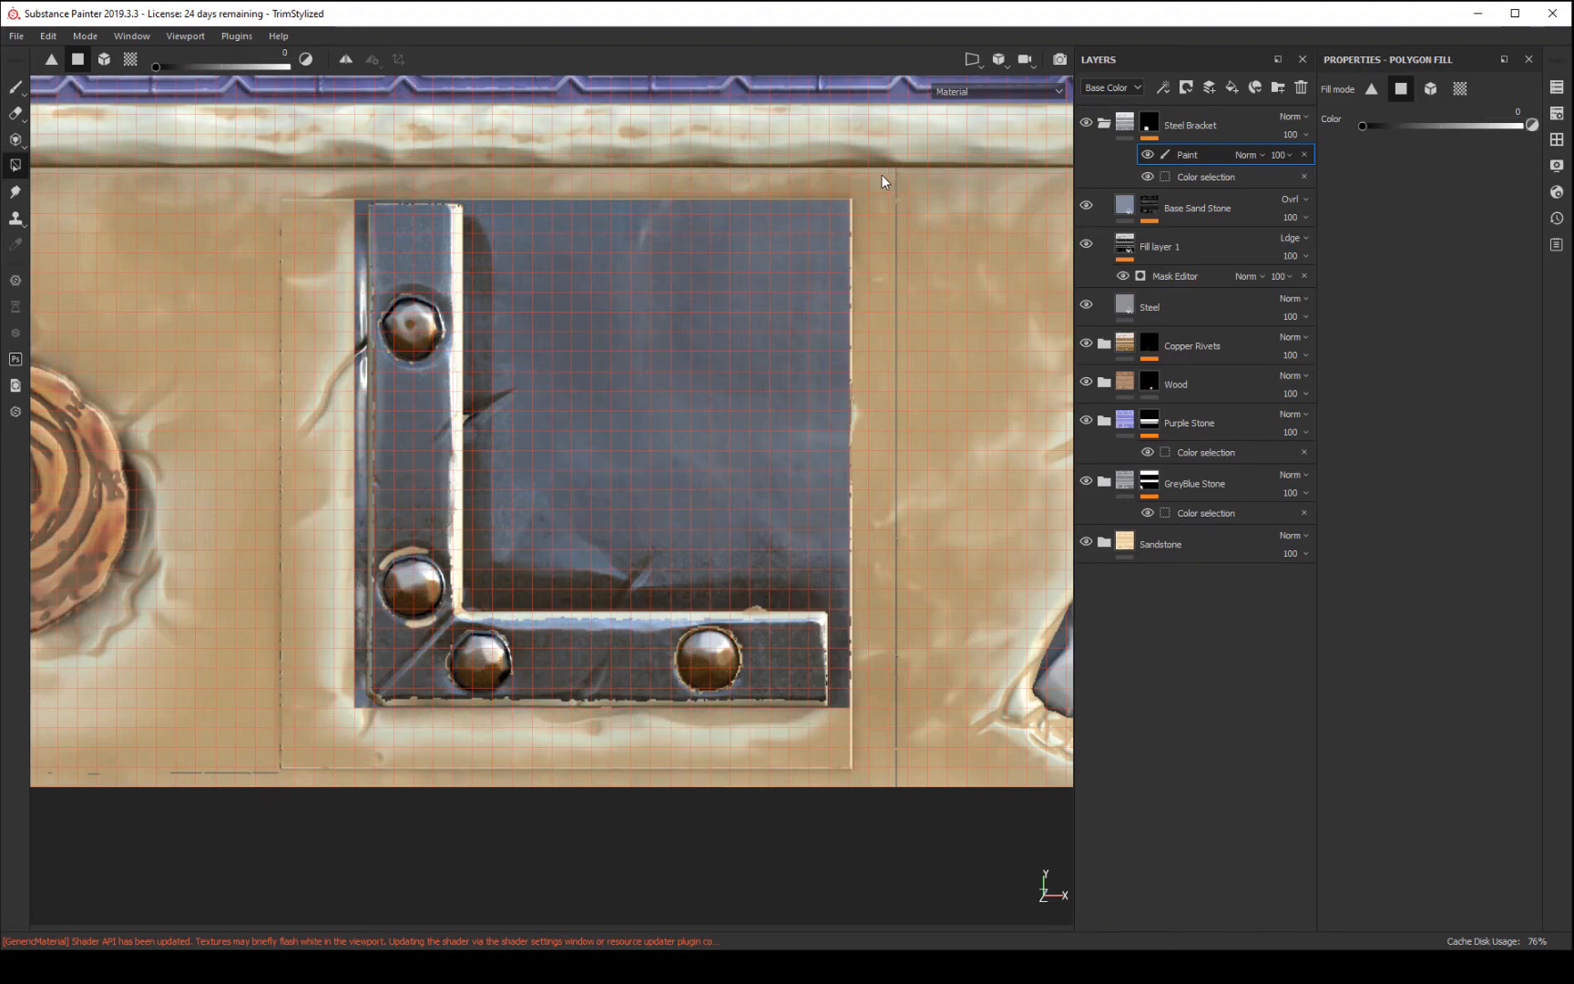
drag(885, 176, 483, 597)
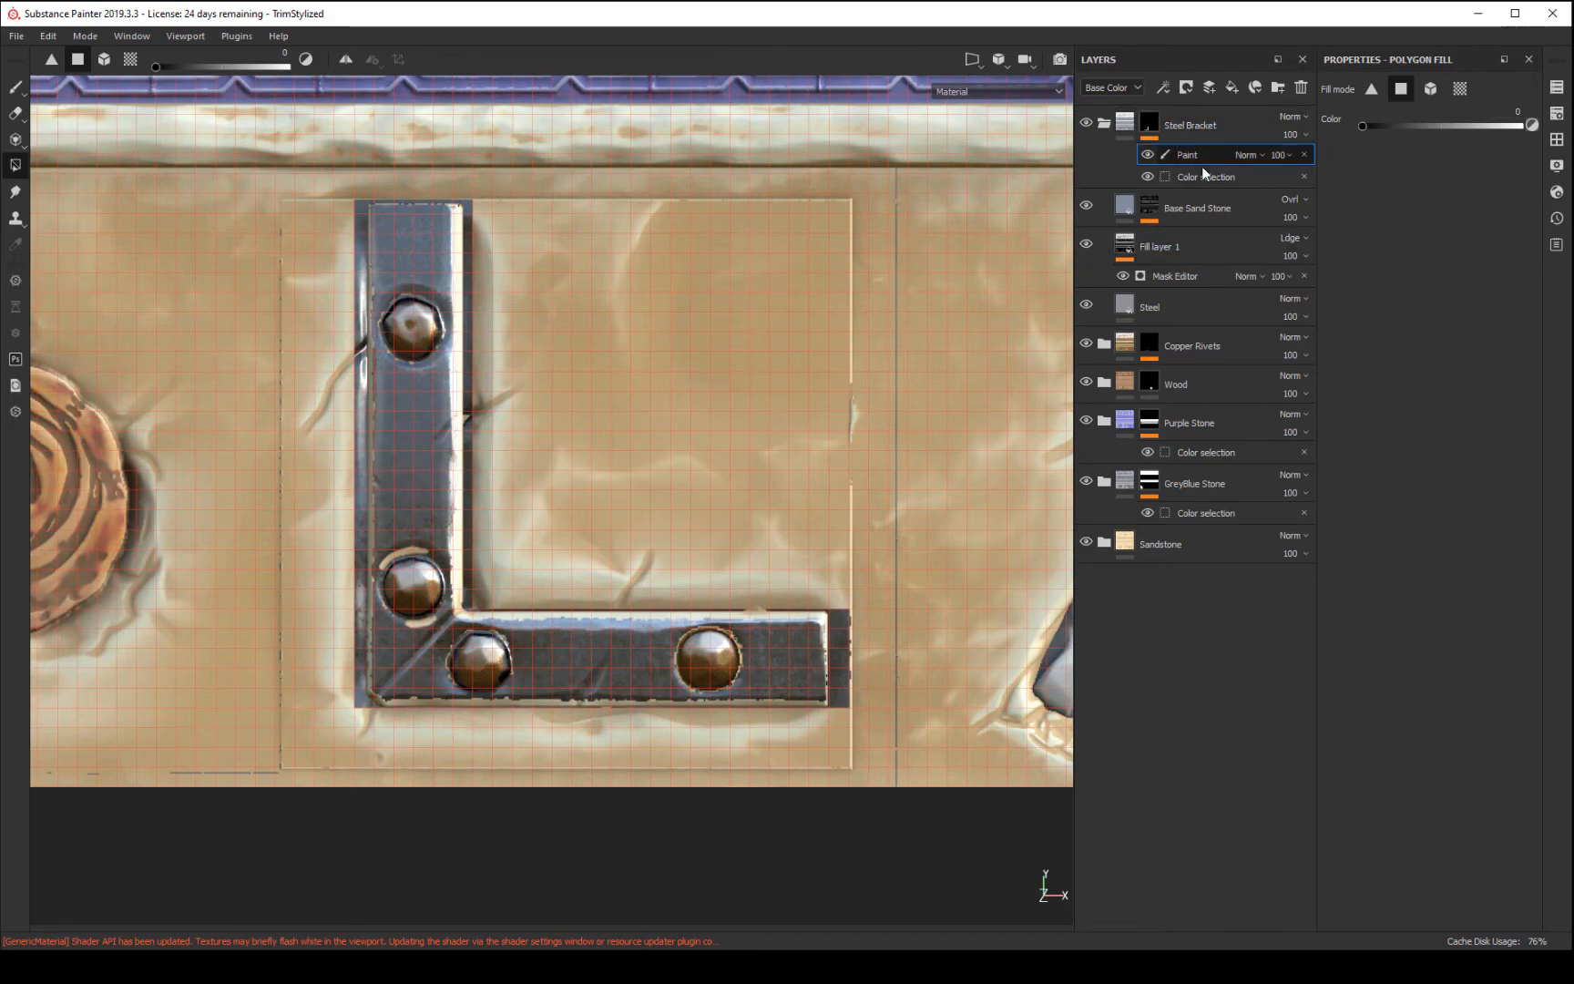
- Switch to painting with a hard-edged brush preset and reduce its size to 1.35
click(16, 87)
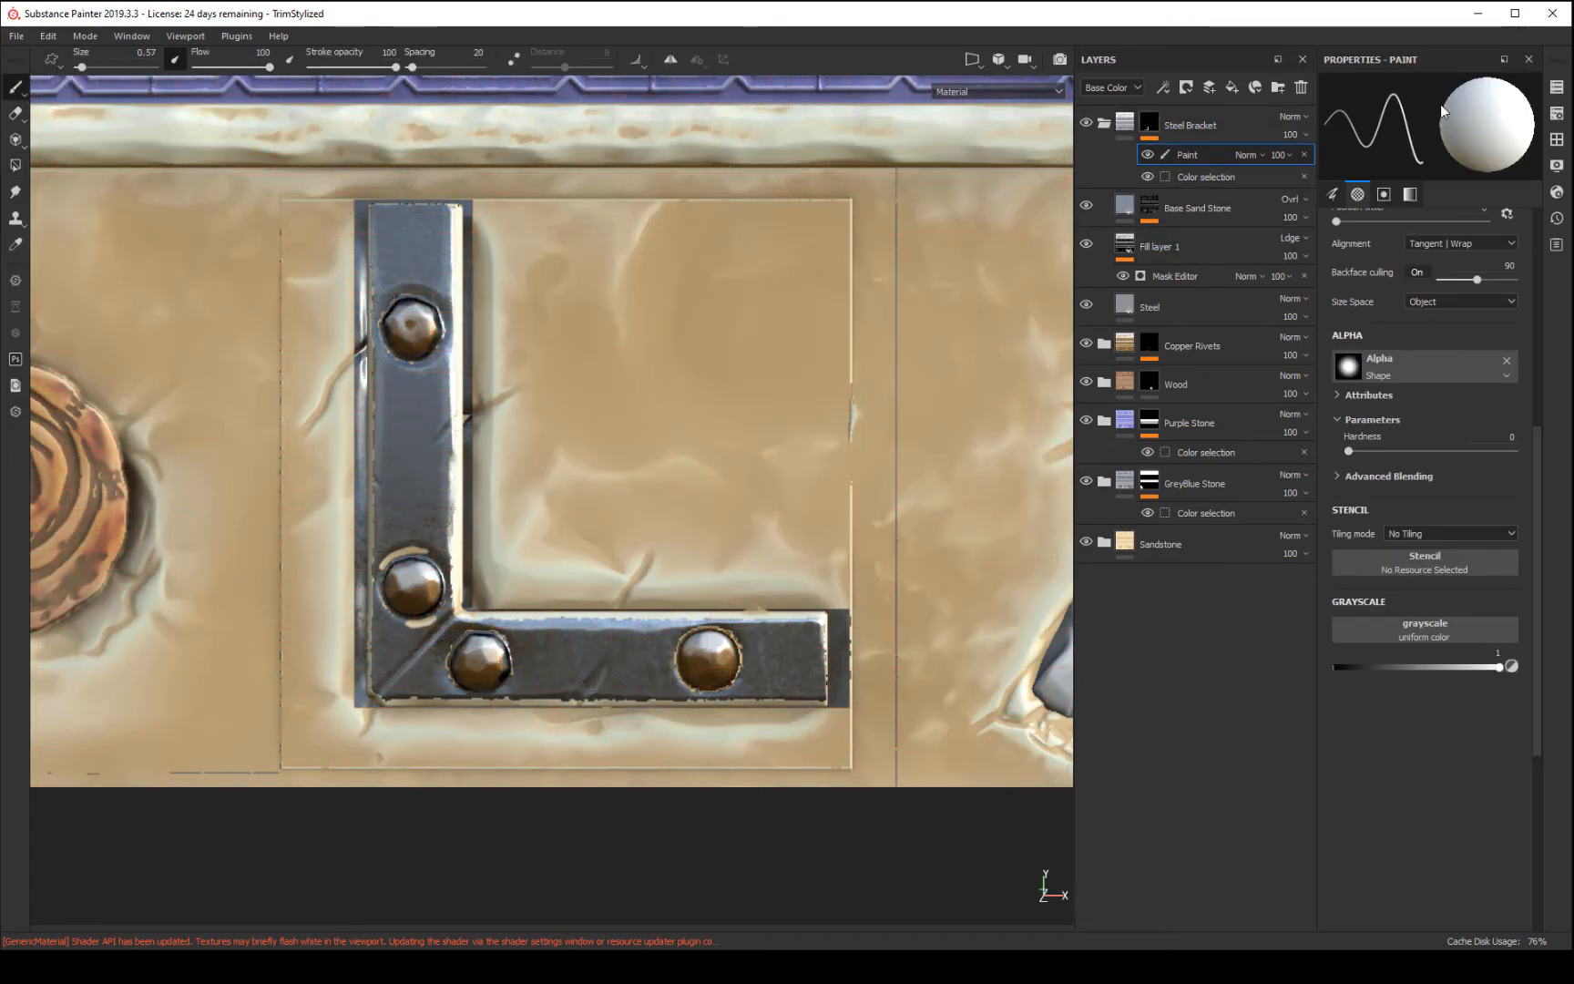
click(1557, 139)
click(733, 344)
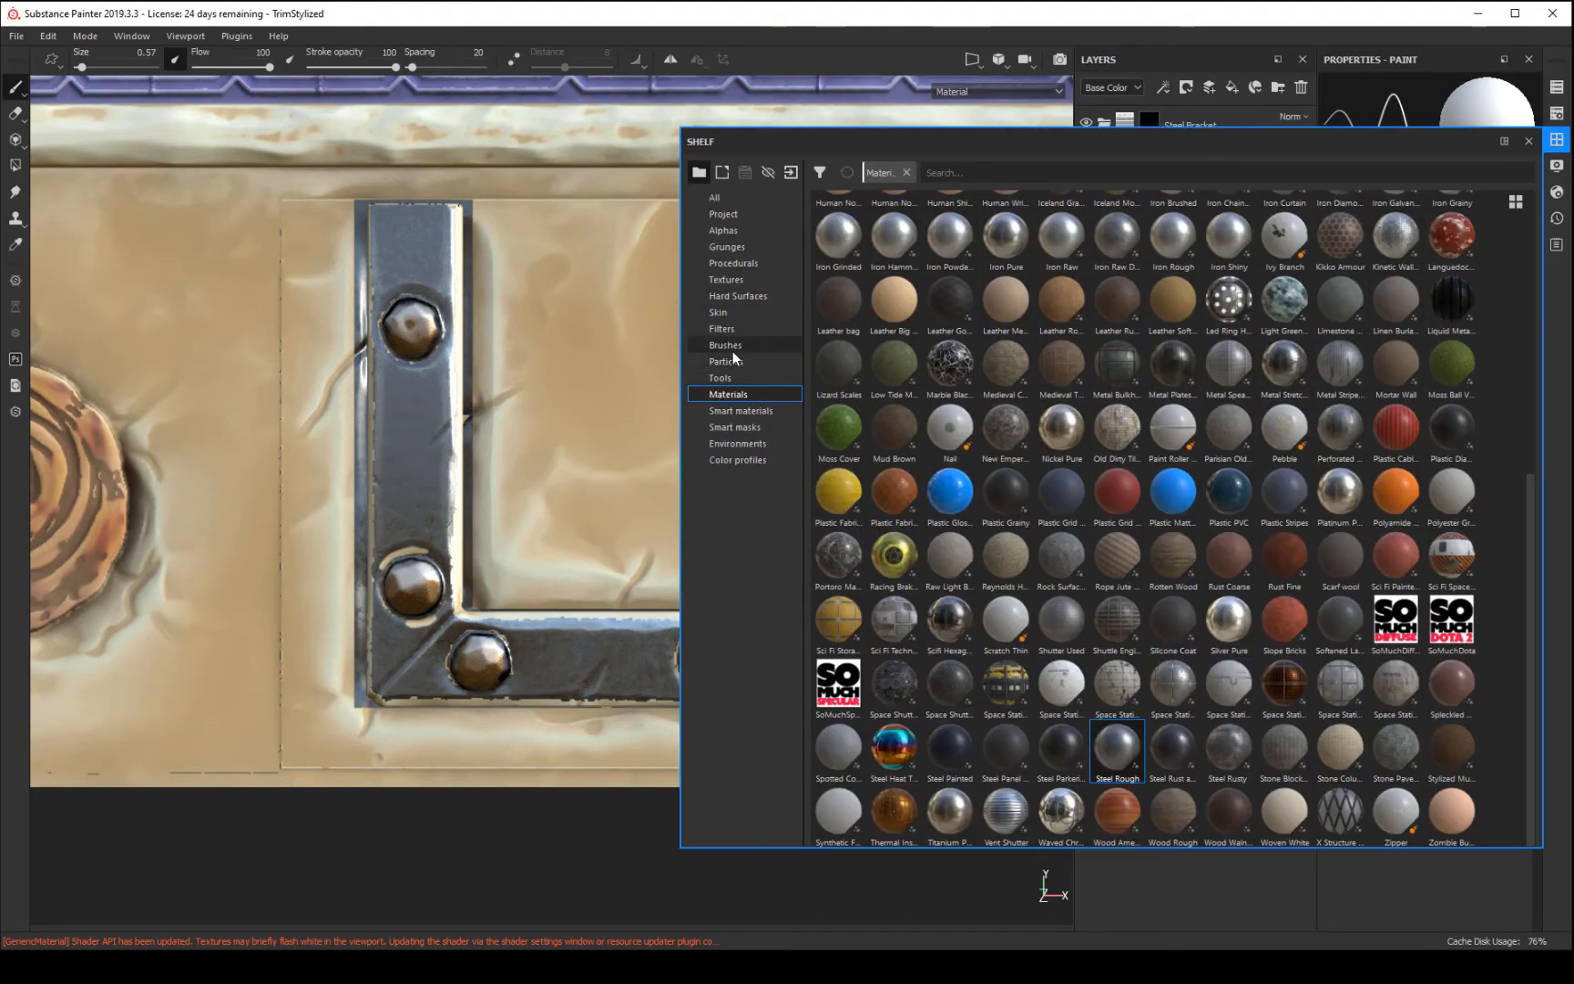
click(1340, 222)
click(1528, 141)
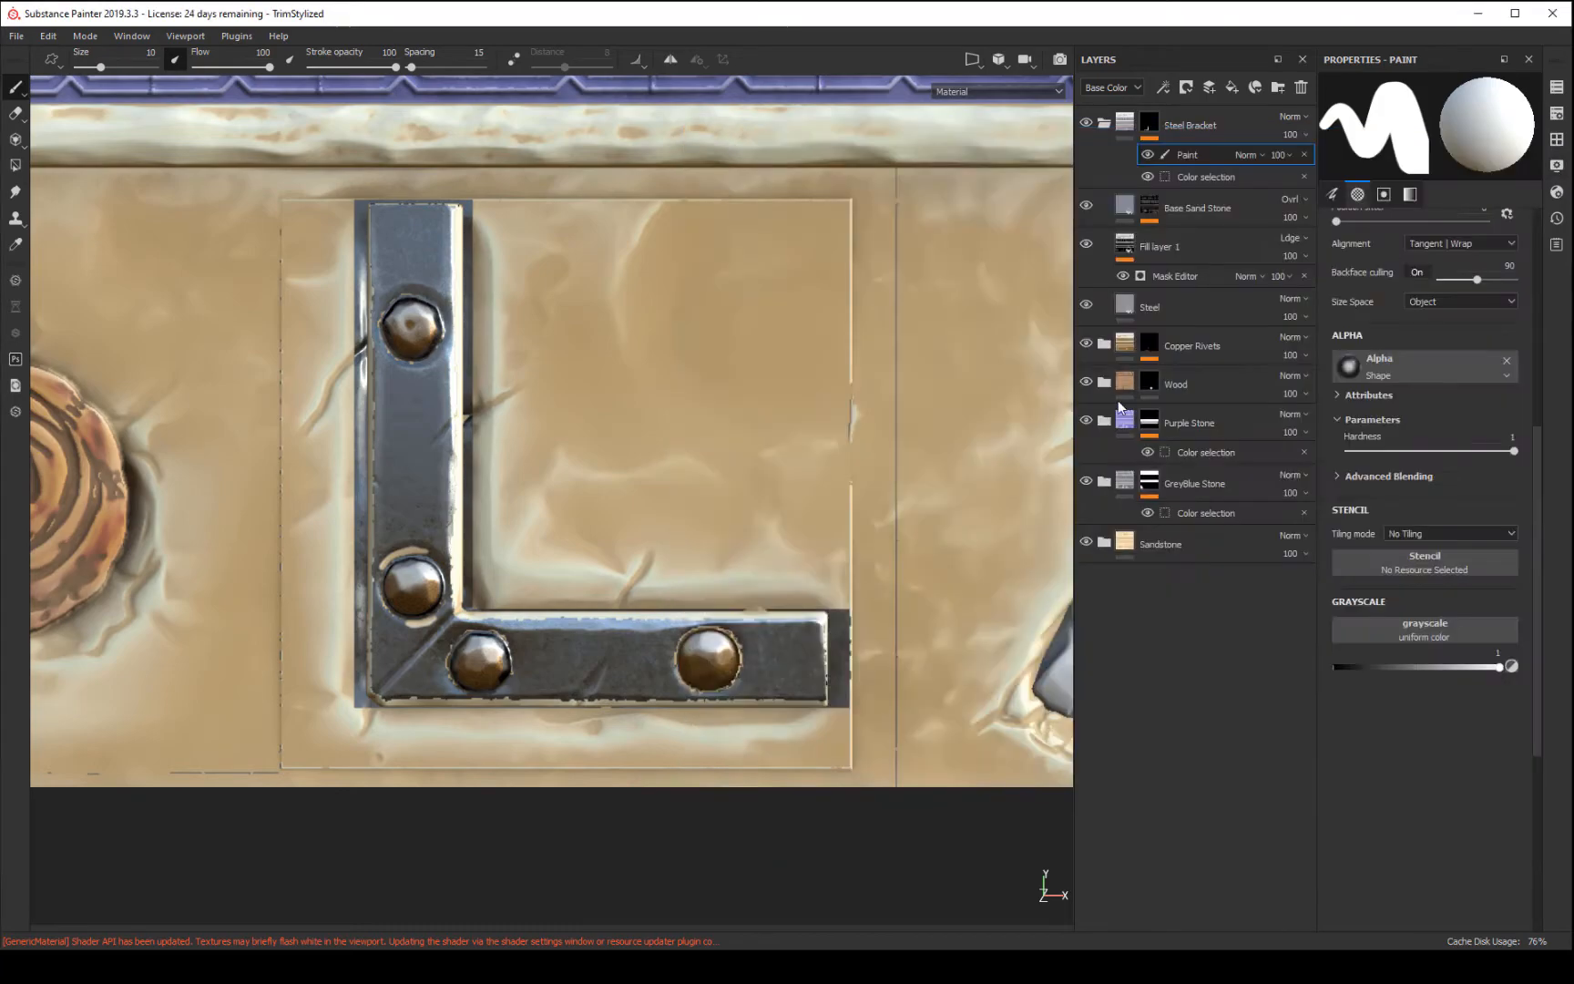
key(bracketleft)
key(bracketleft)
key(bracketleft)
key(bracketleft)
key(bracketleft)
key(bracketleft)
key(bracketleft)
key(bracketleft)
key(bracketleft)
key(bracketleft)
key(bracketleft)
key(bracketleft)
key(bracketleft)
key(bracketleft)
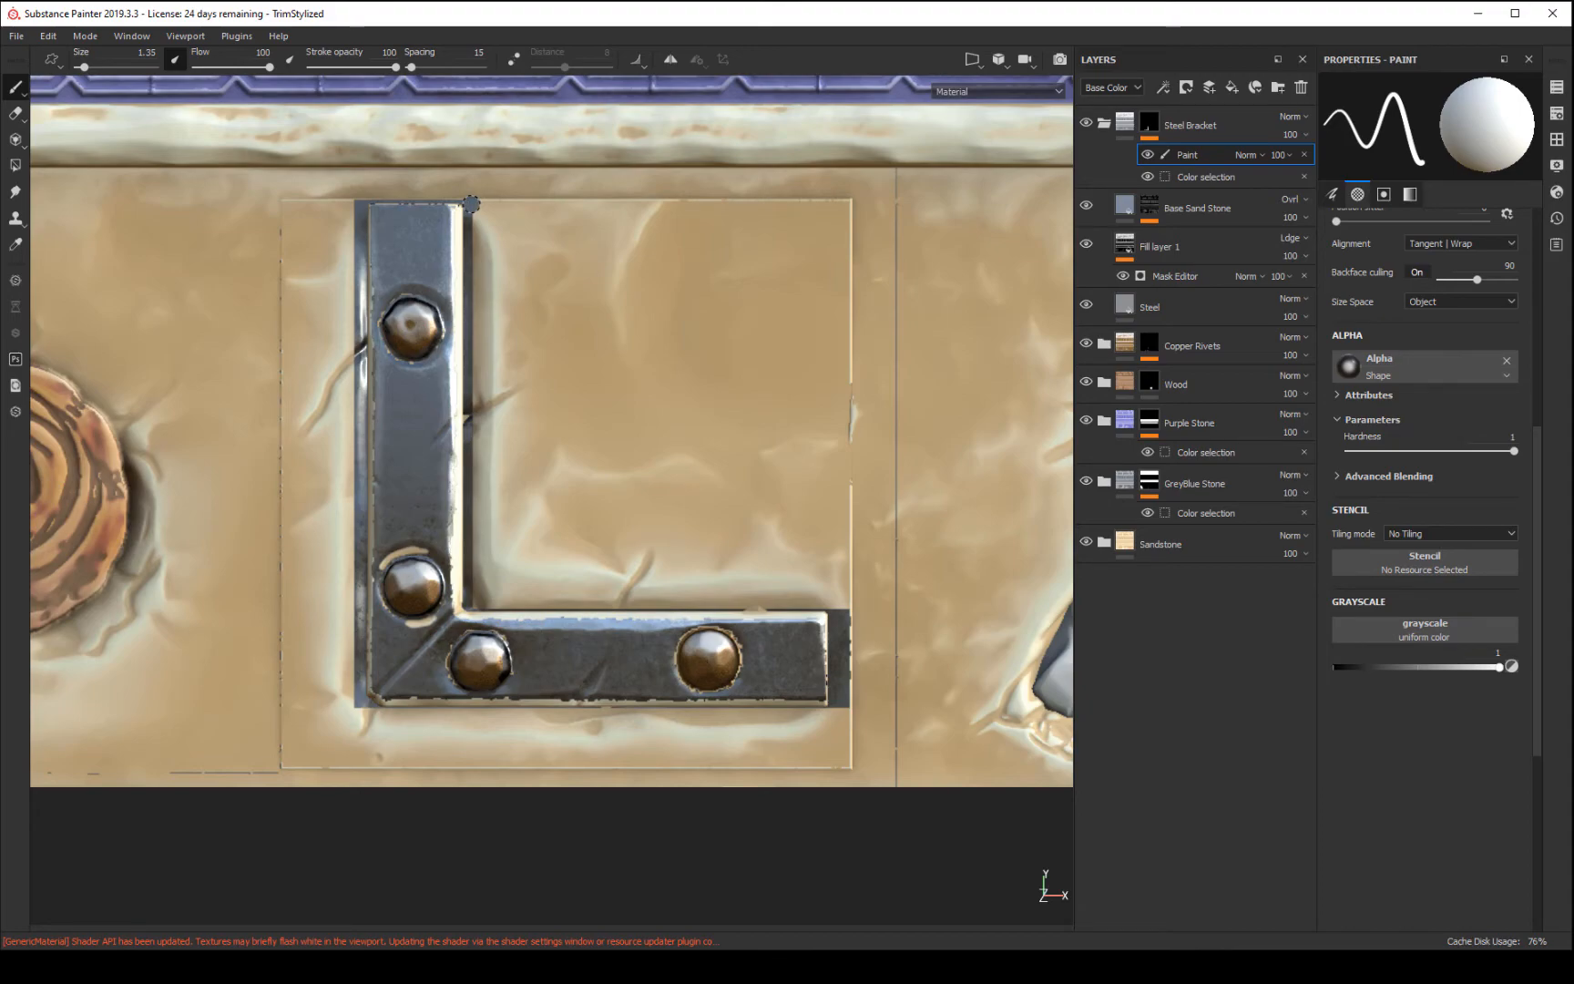
- Switch the mask brush to black and remove the steel strips along both sides of the bracket's vertical arm with straight snapped strokes
key(x)
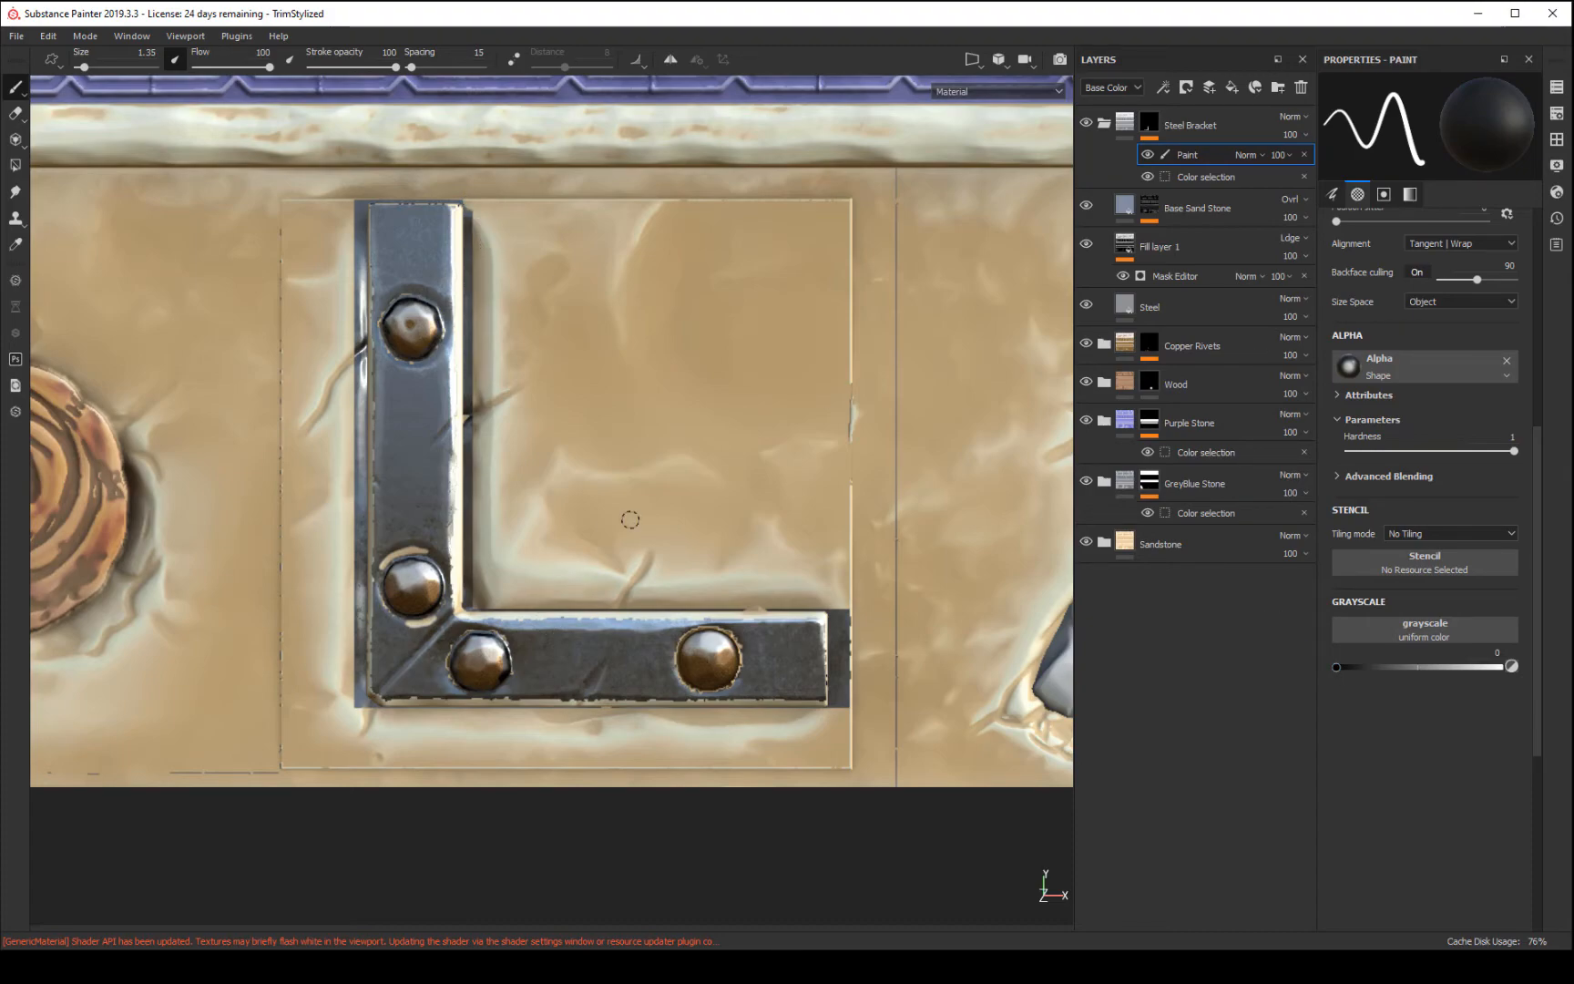
key(shift)
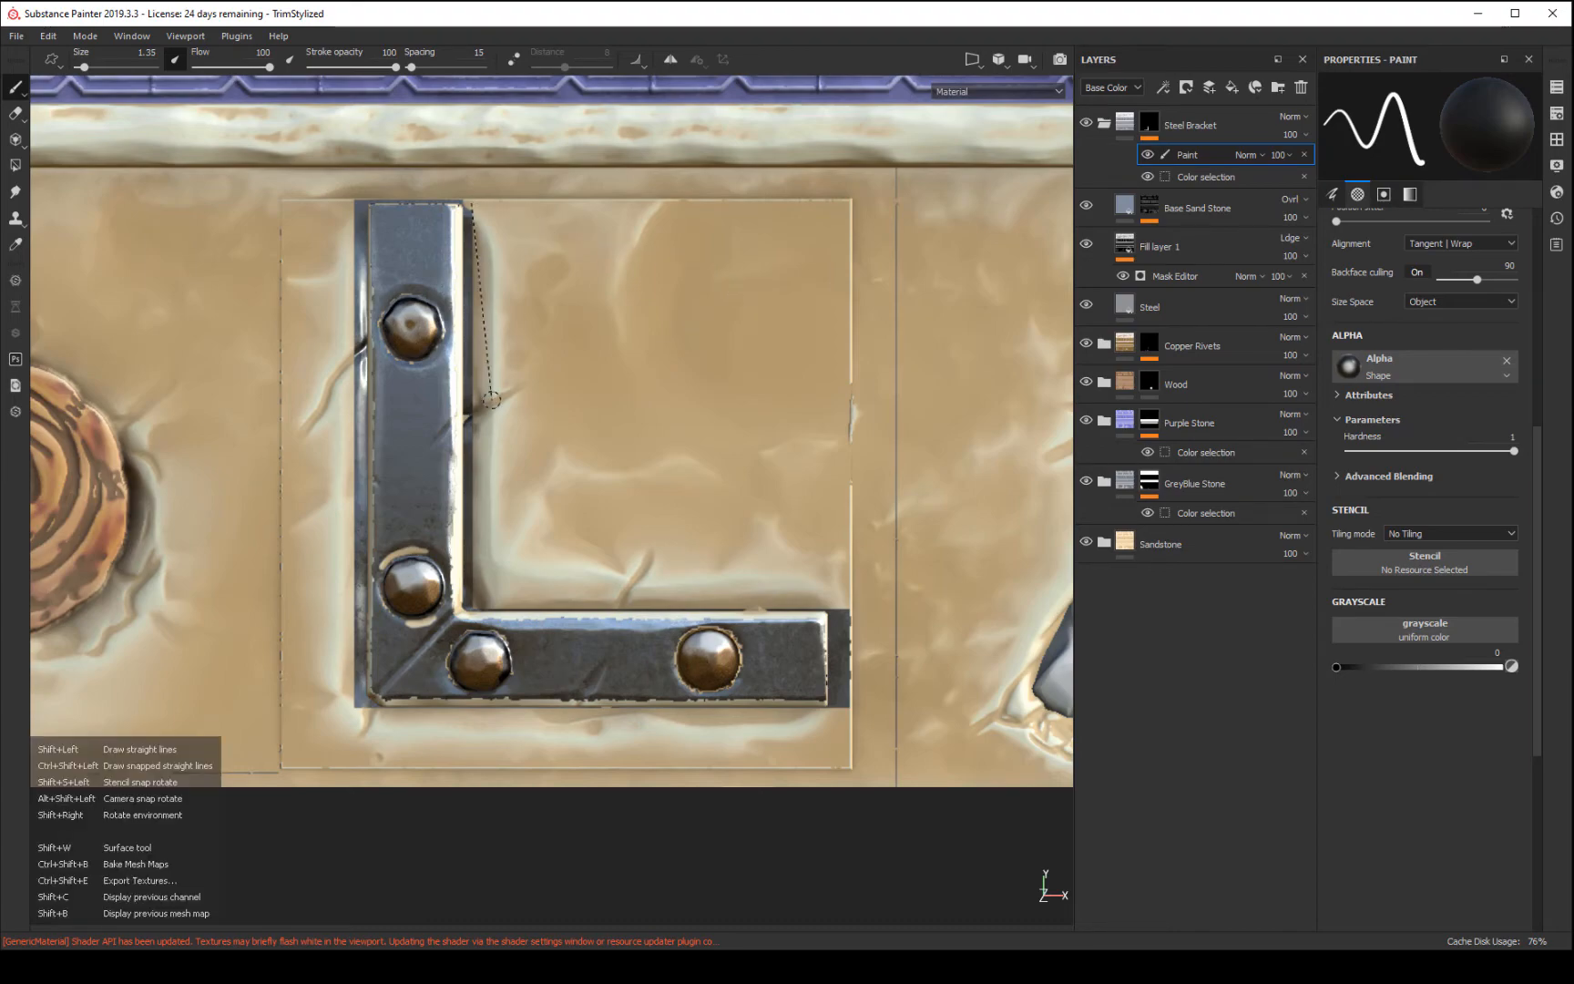
key(ctrl)
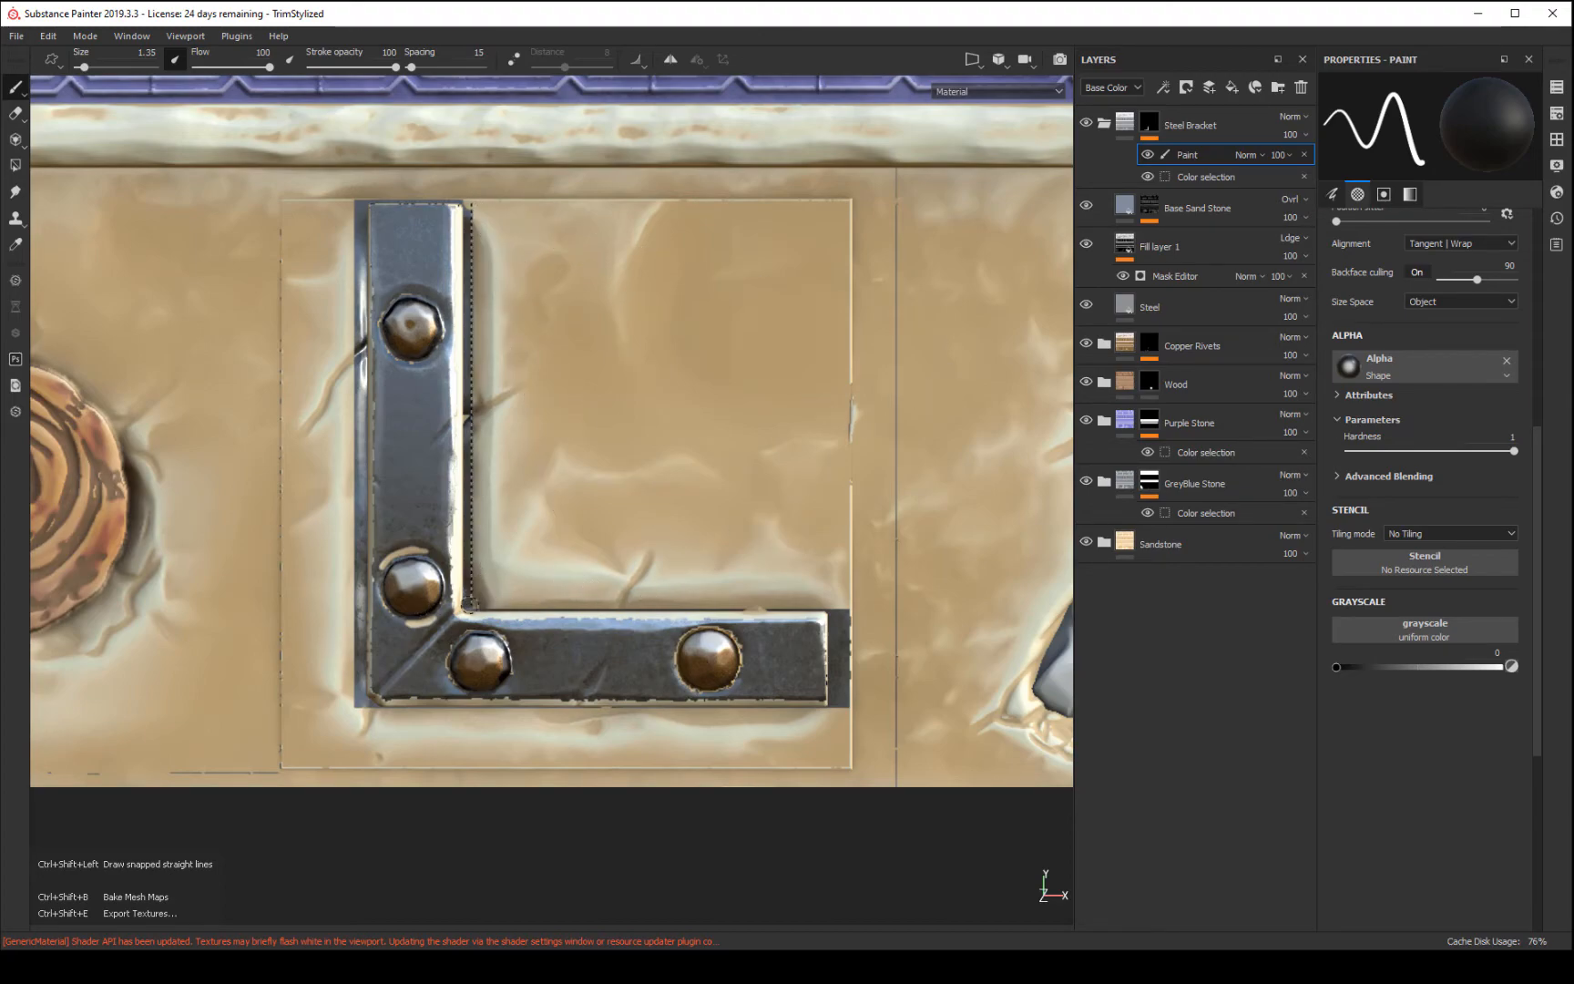
ctrl+shift+click(471, 603)
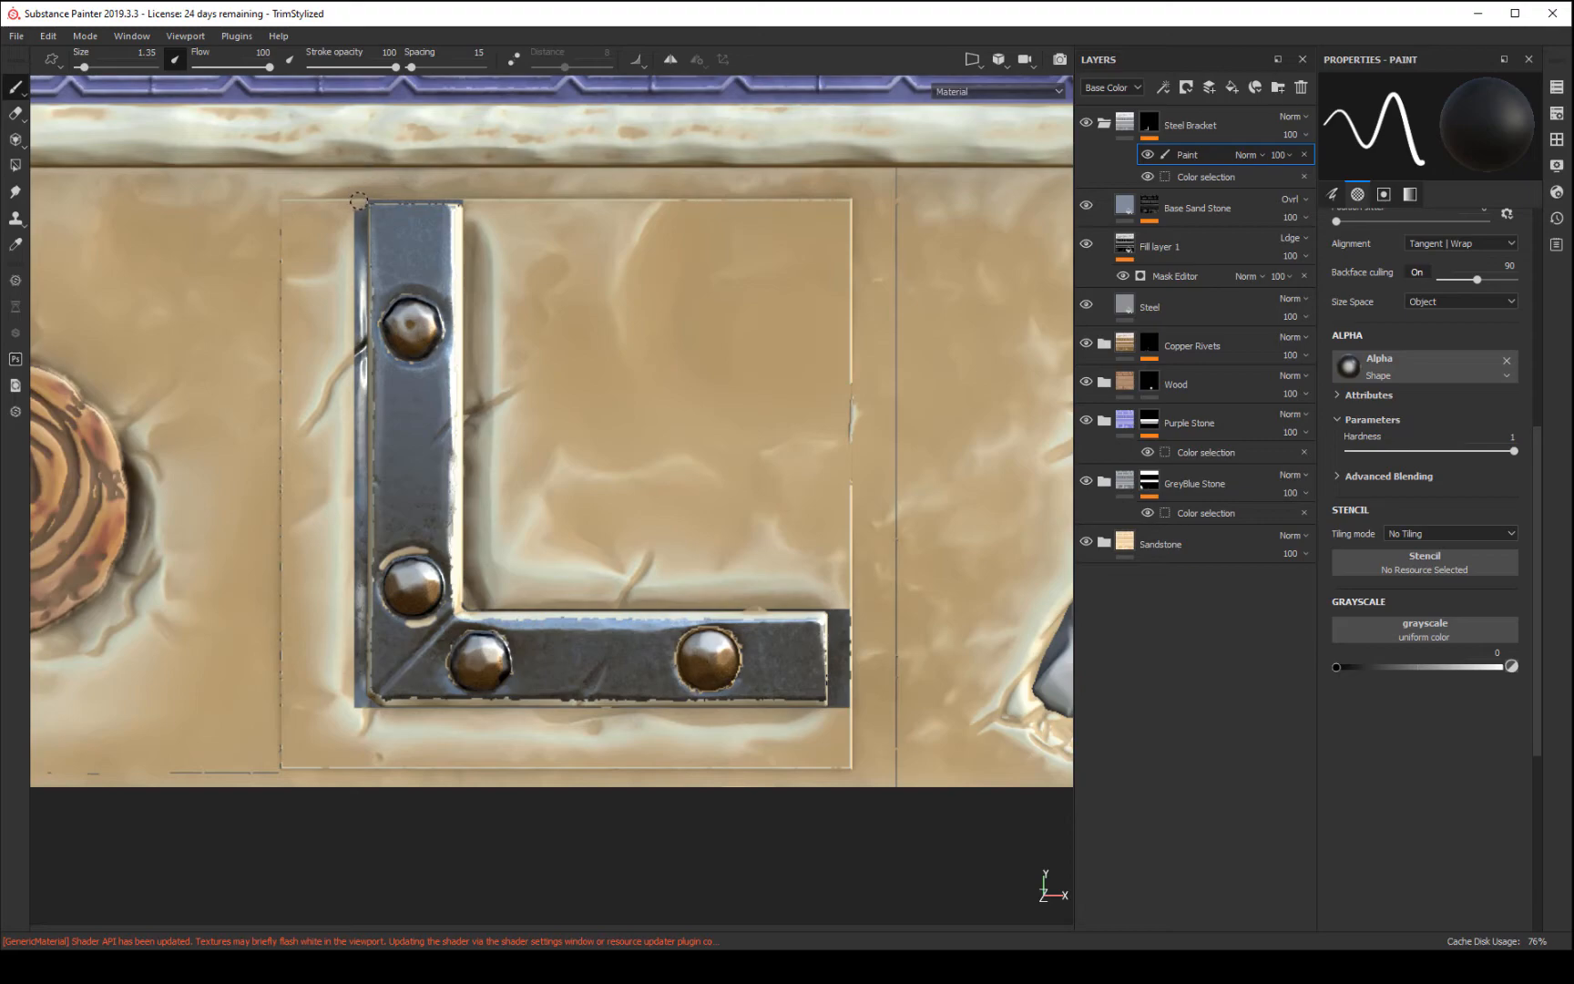
shift+click(362, 700)
key(ctrl+shift)
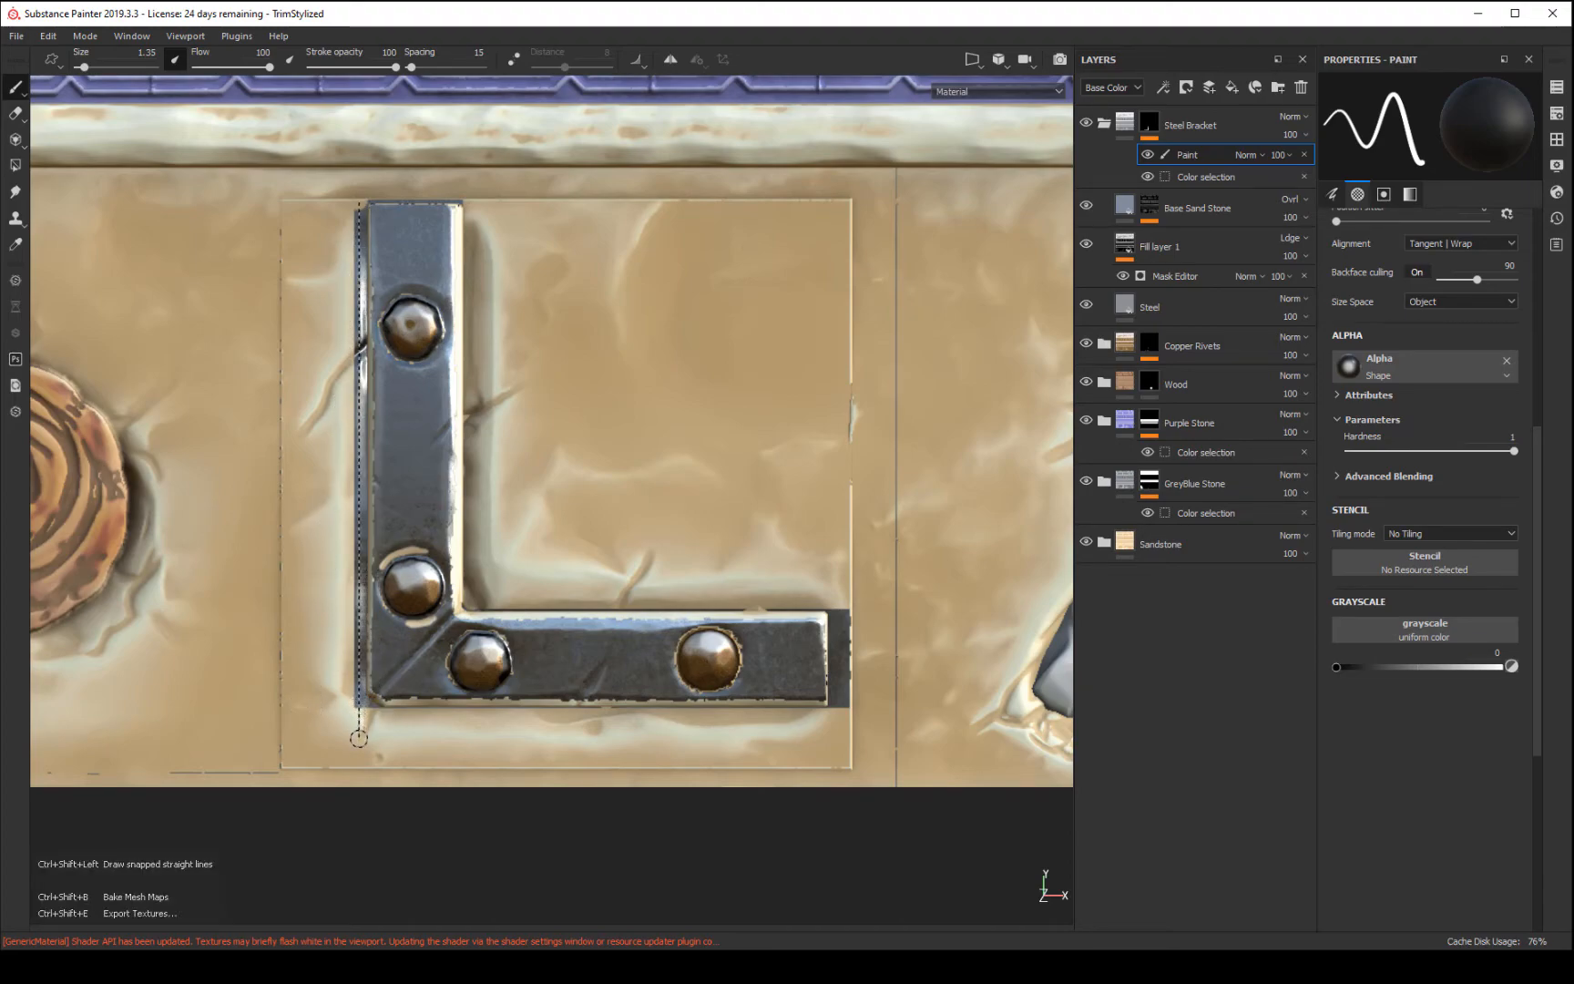
- Remove the excess steel past the free end of the bracket's horizontal arm, comparing the mask strokes with undo and redo
key(ctrl+z)
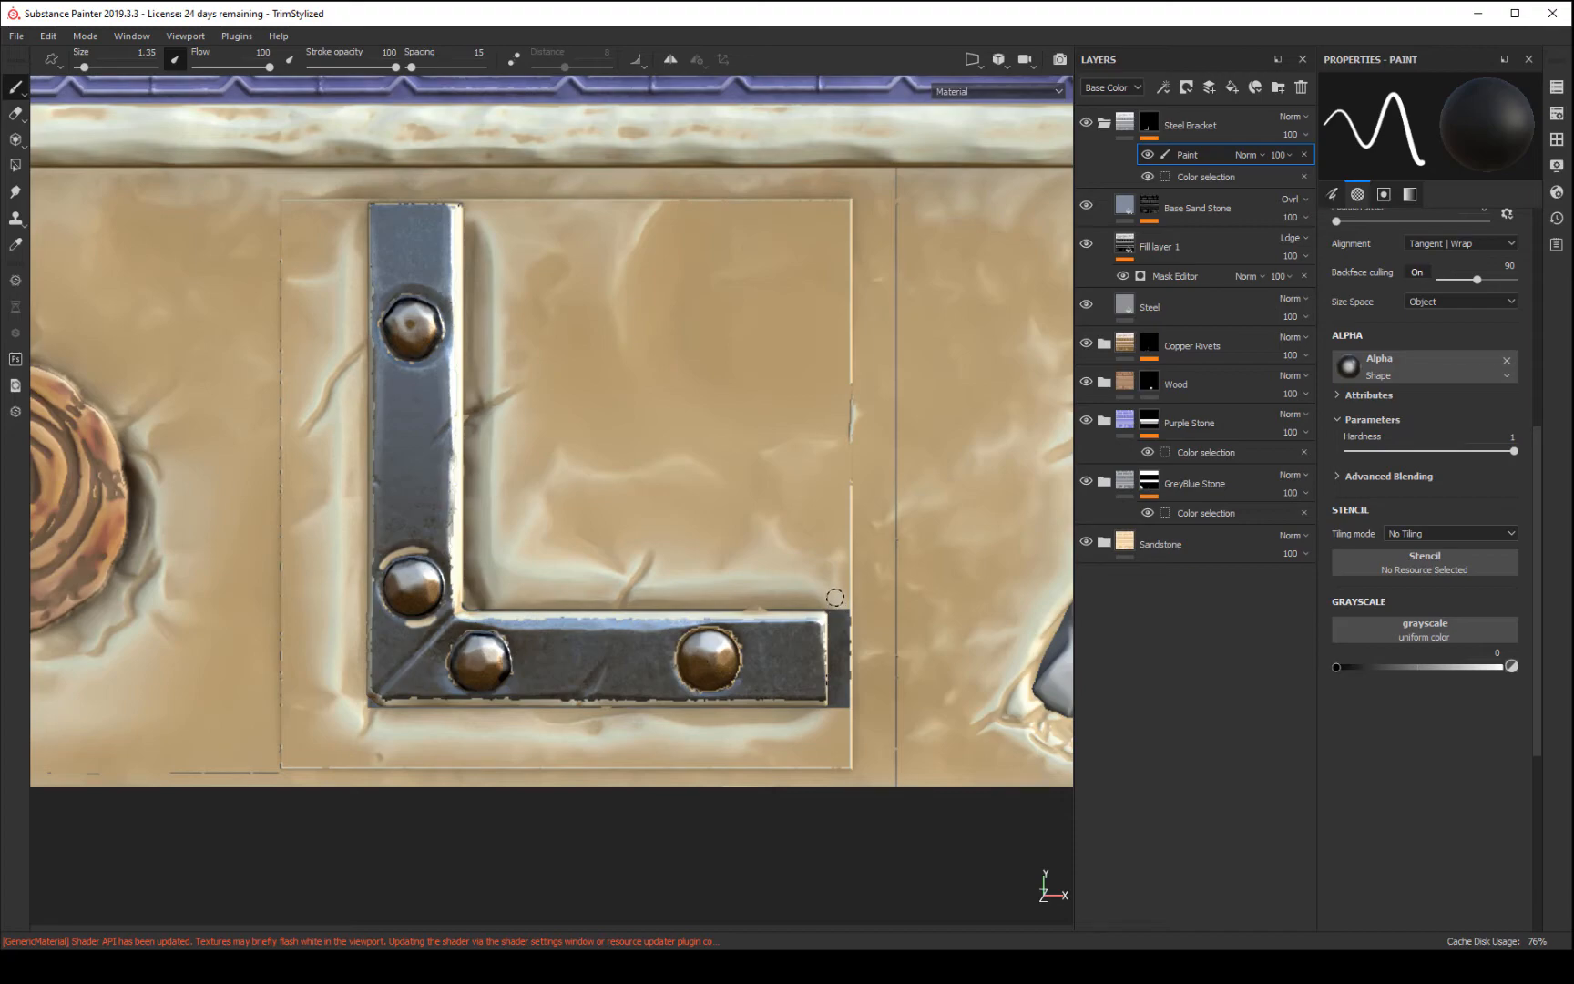
key(ctrl+z)
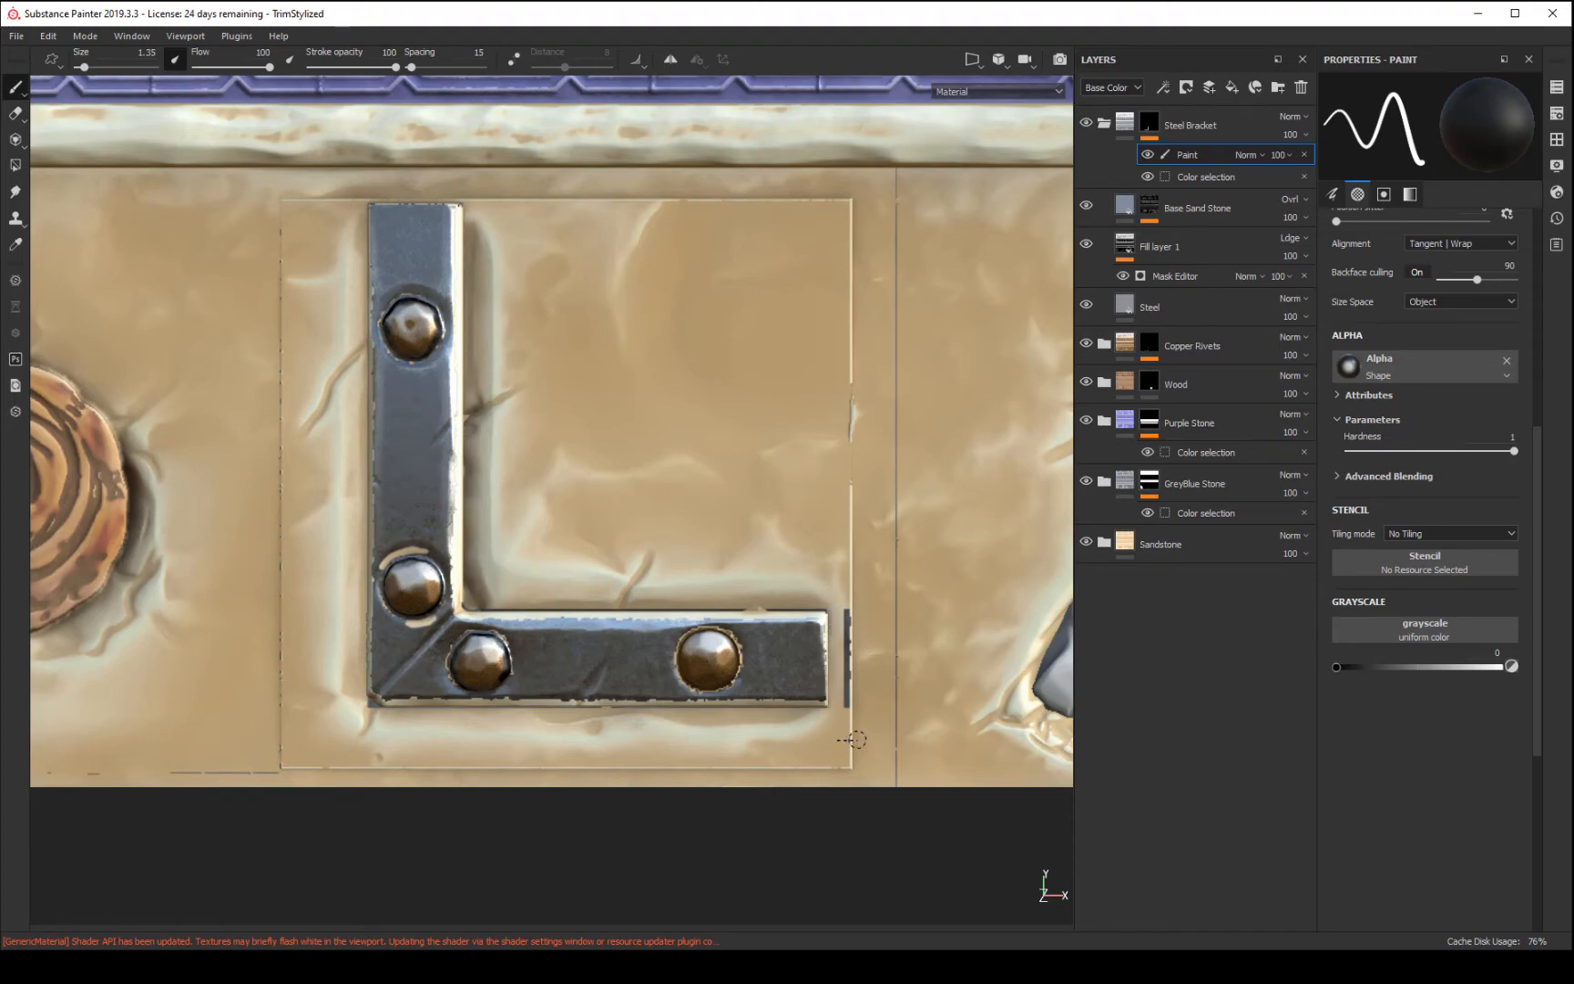
key(ctrl+z)
alt+drag(739, 890, 735, 822)
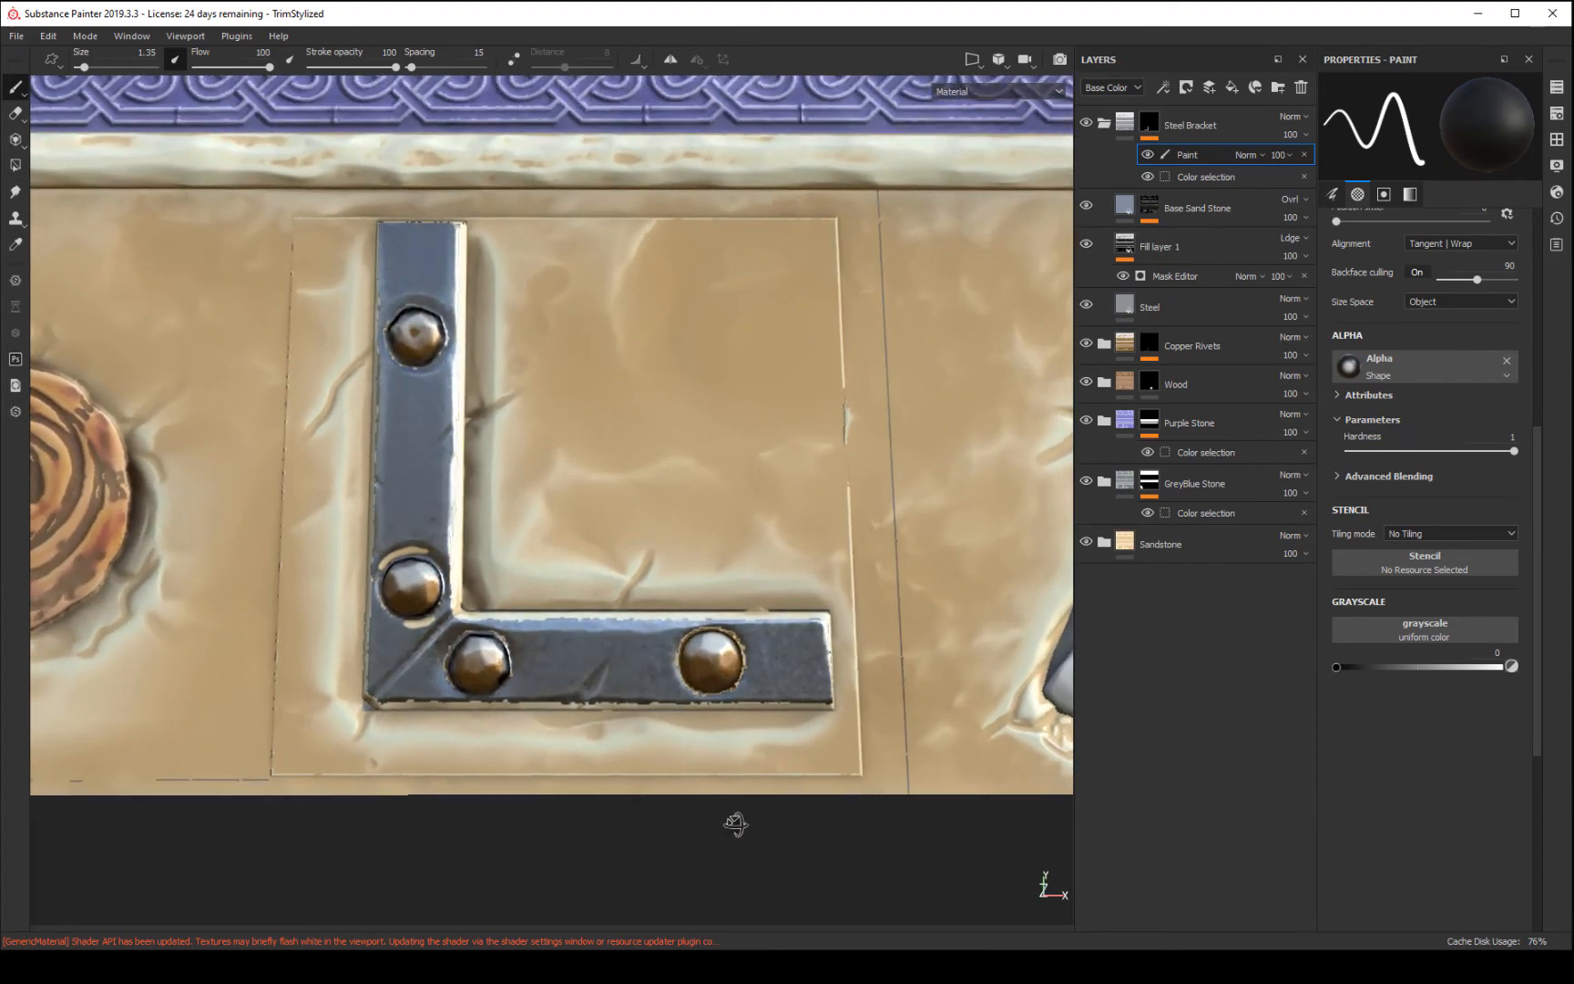
key(ctrl+y)
key(ctrl+y)
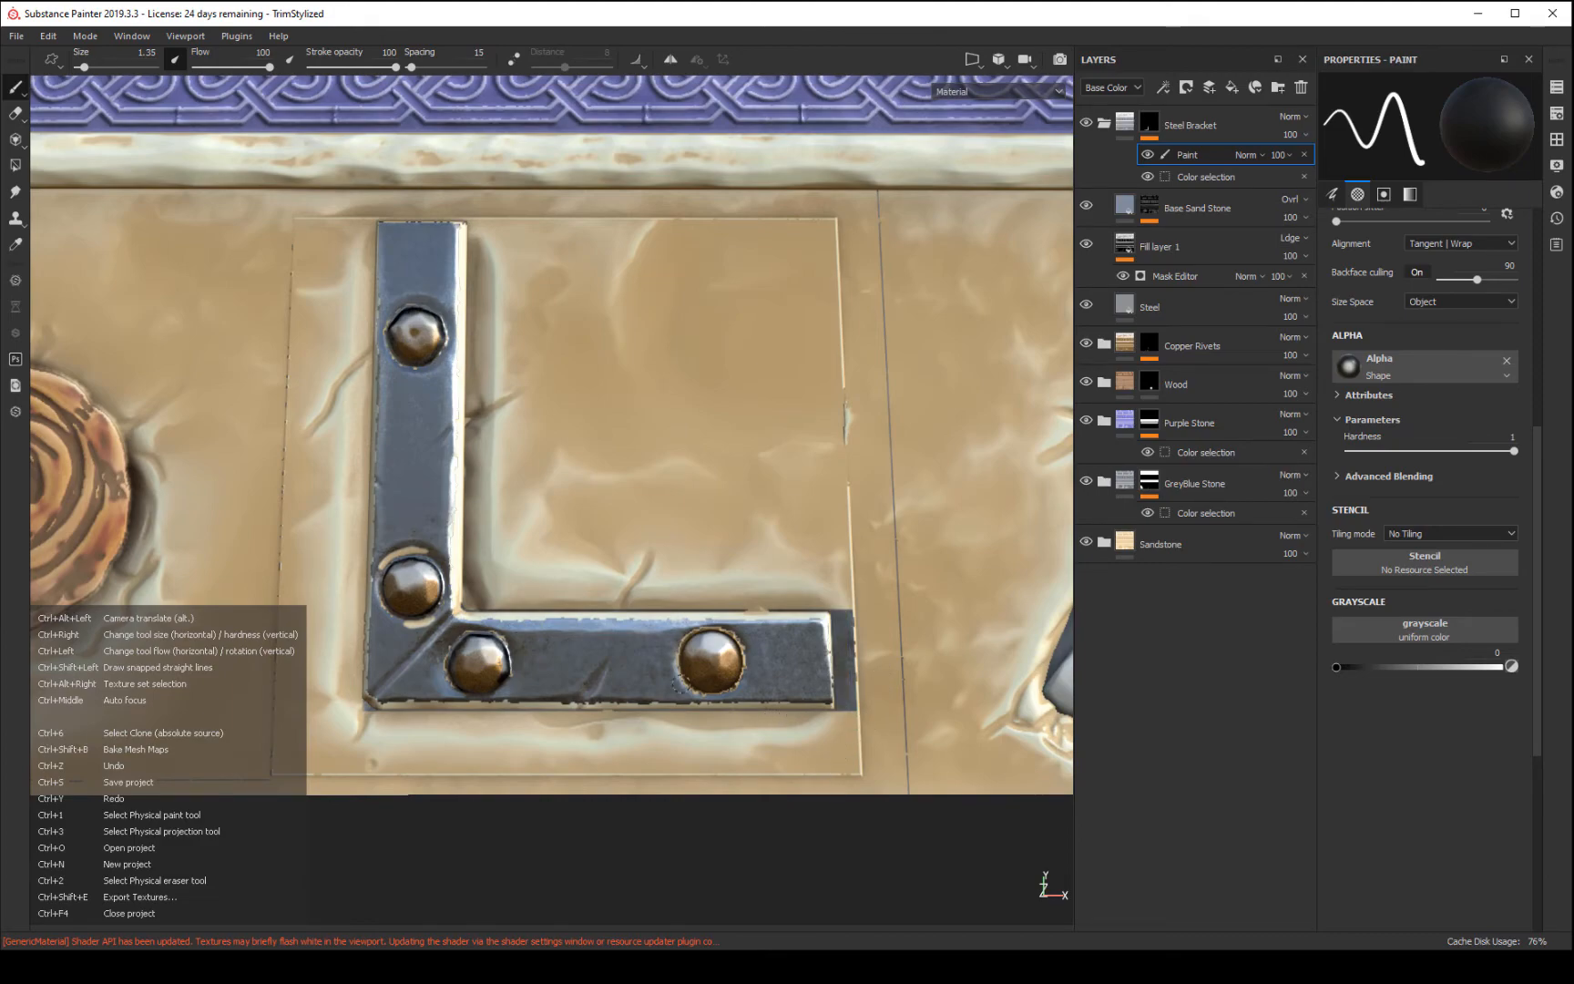
key(ctrl)
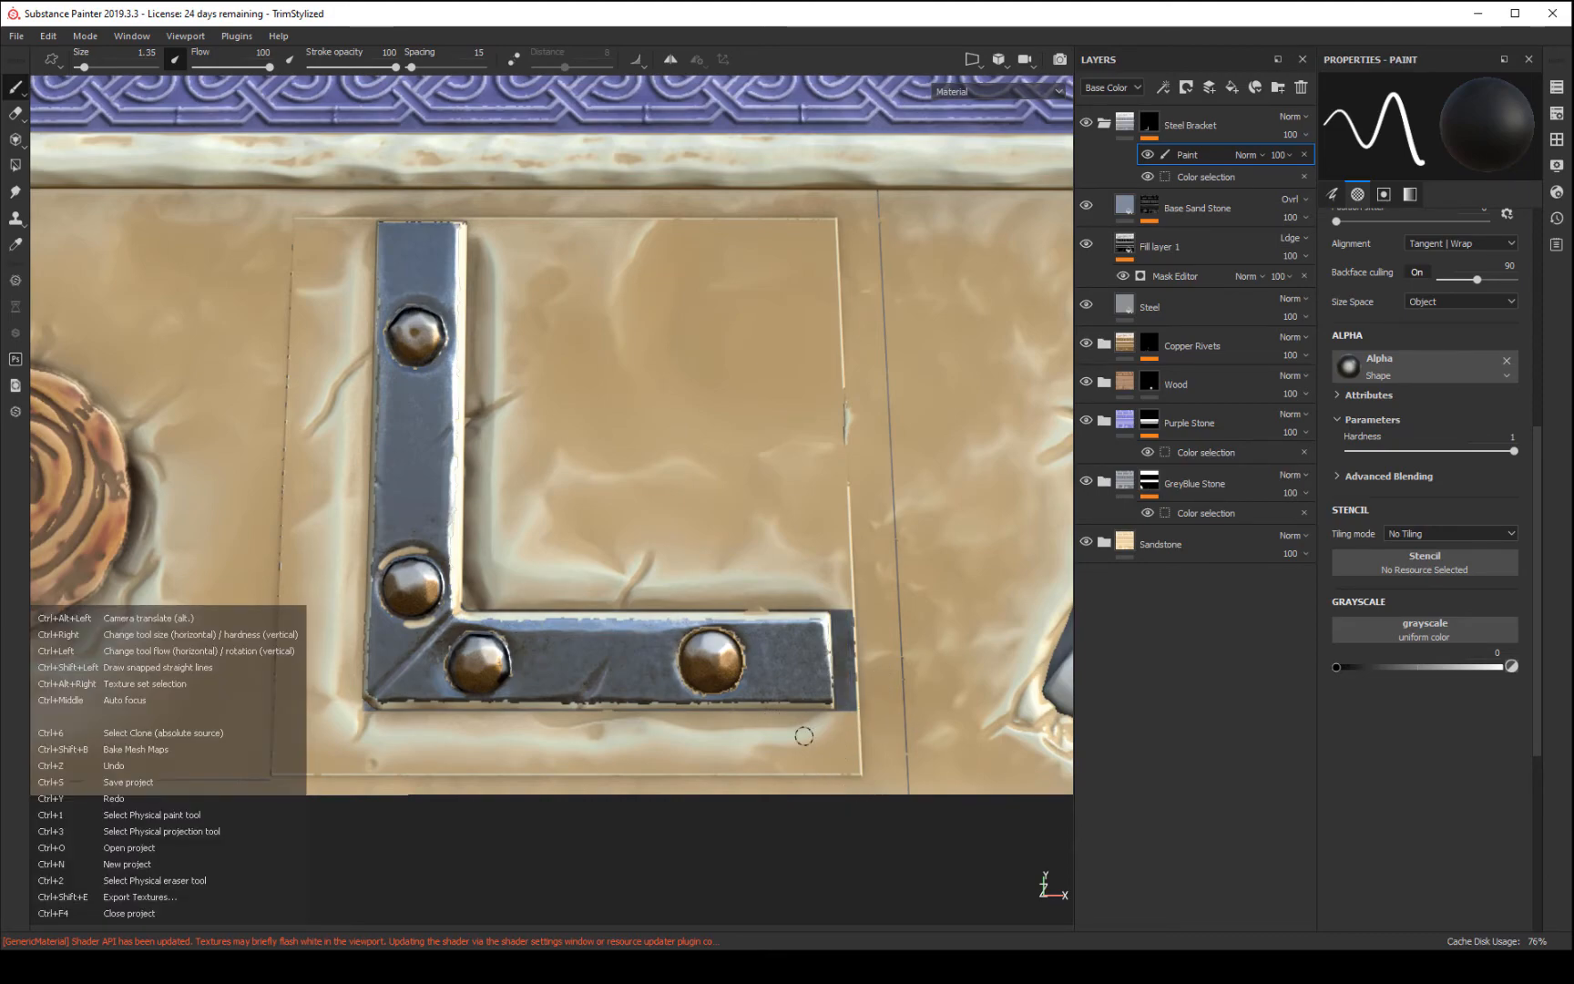
- Switch to the Clone tool and load the Basic Hard brush preset for it
key(ctrl+6)
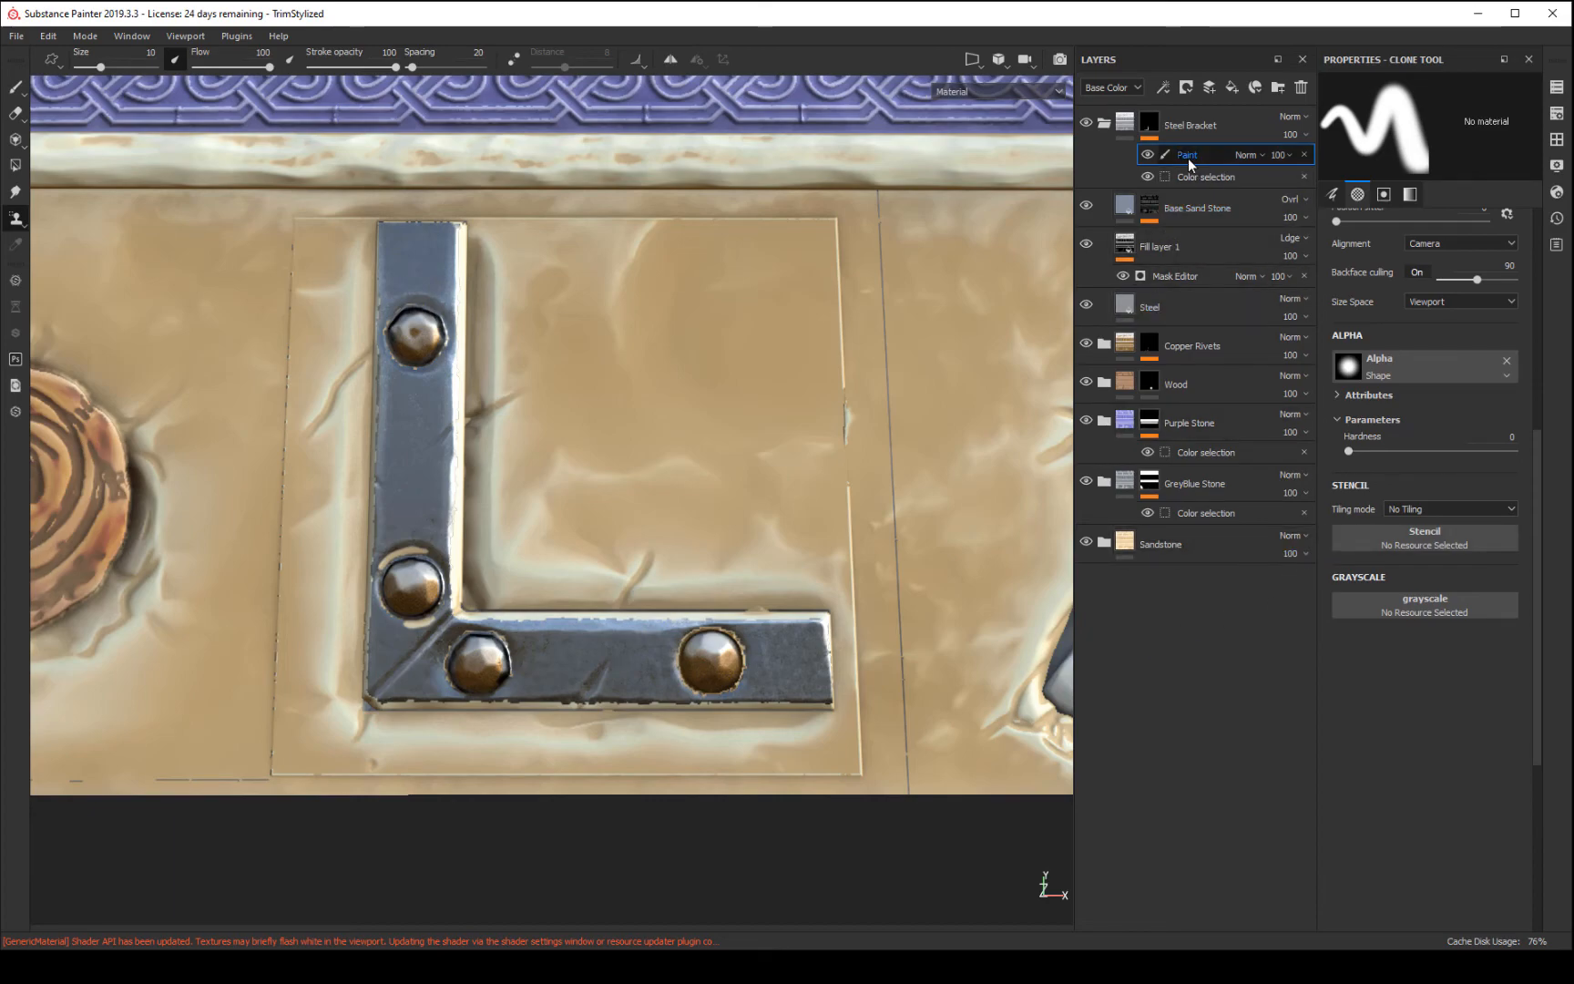
key(bracketleft)
key(bracketleft)
key(bracketleft)
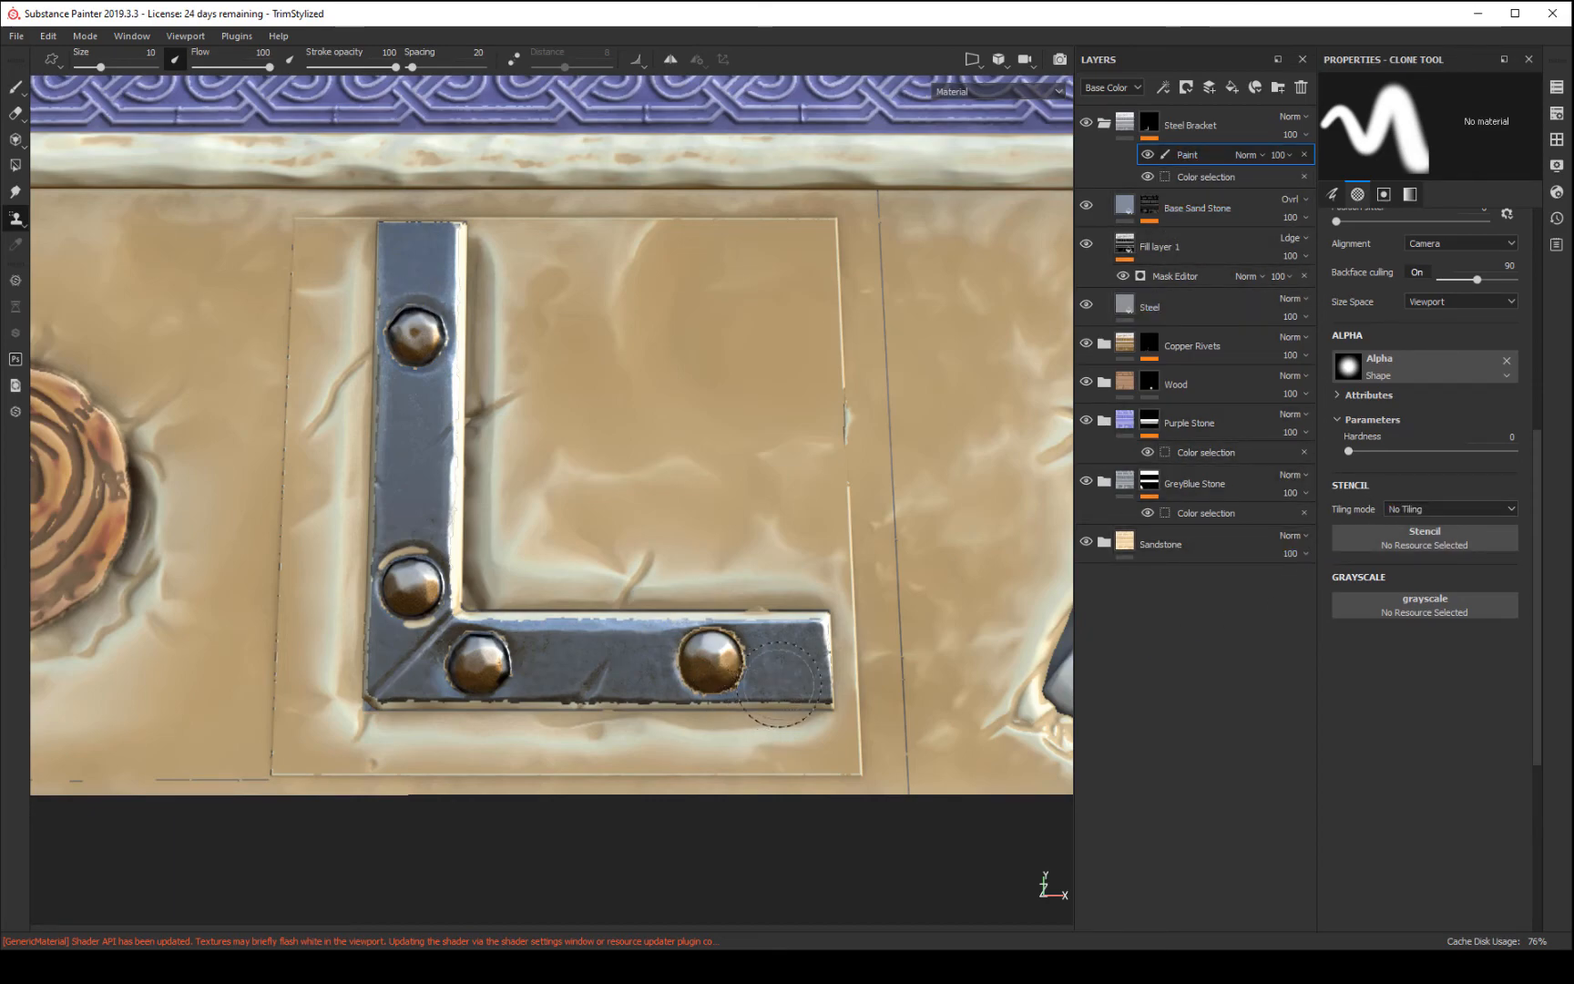
click(1555, 137)
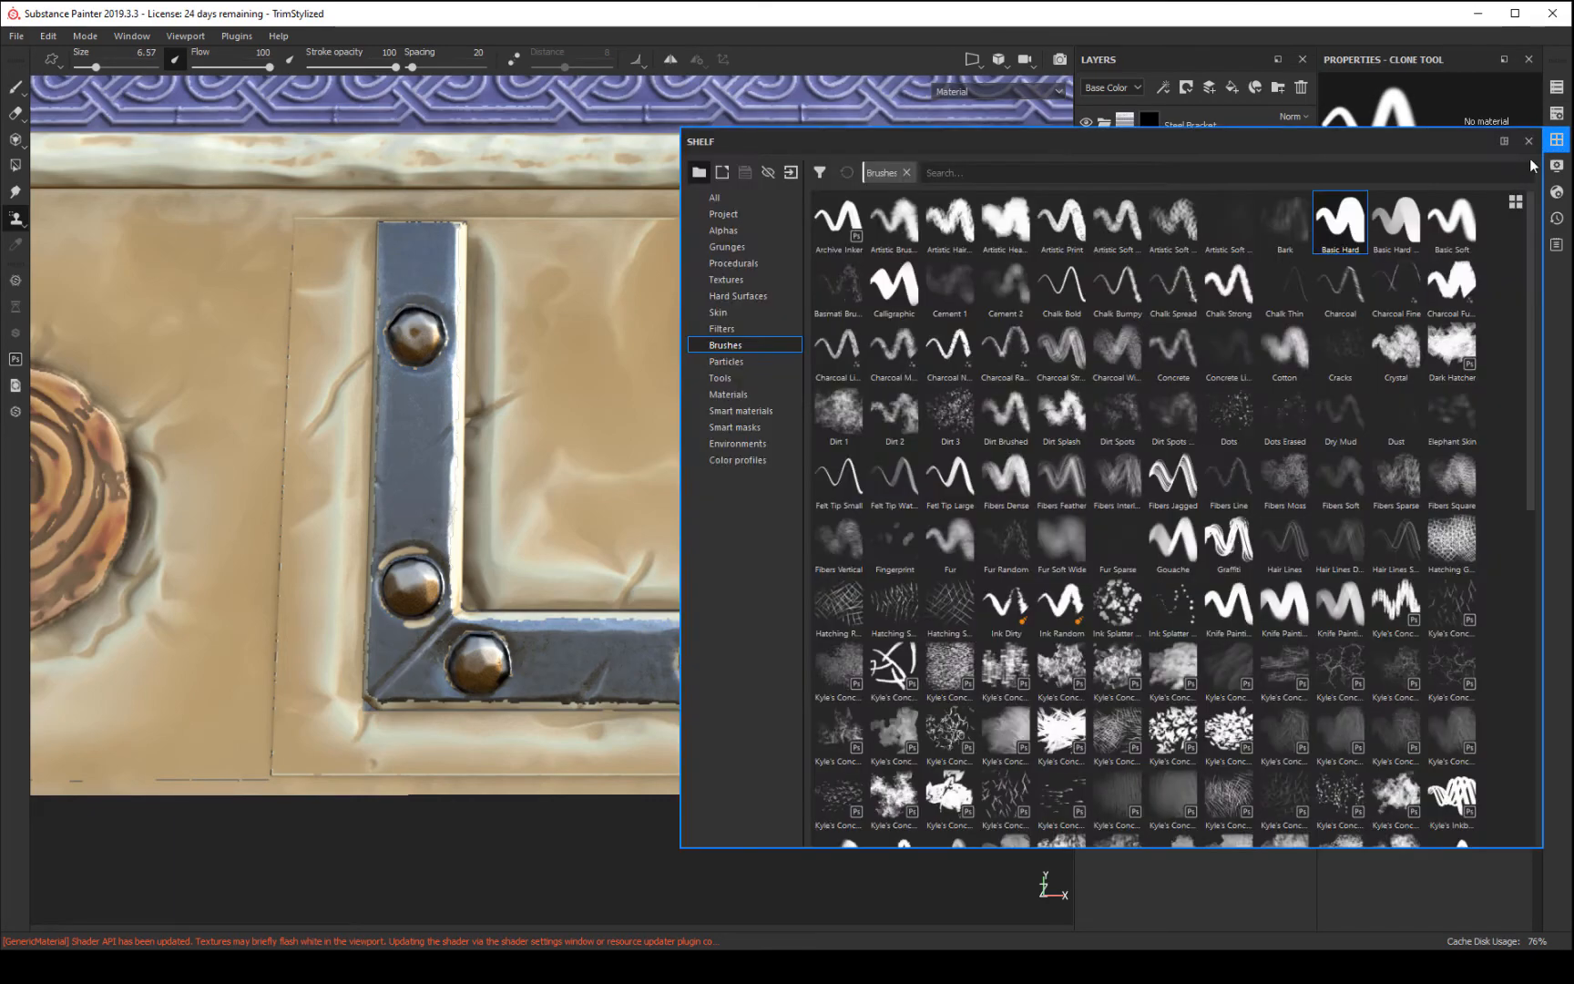
click(1340, 221)
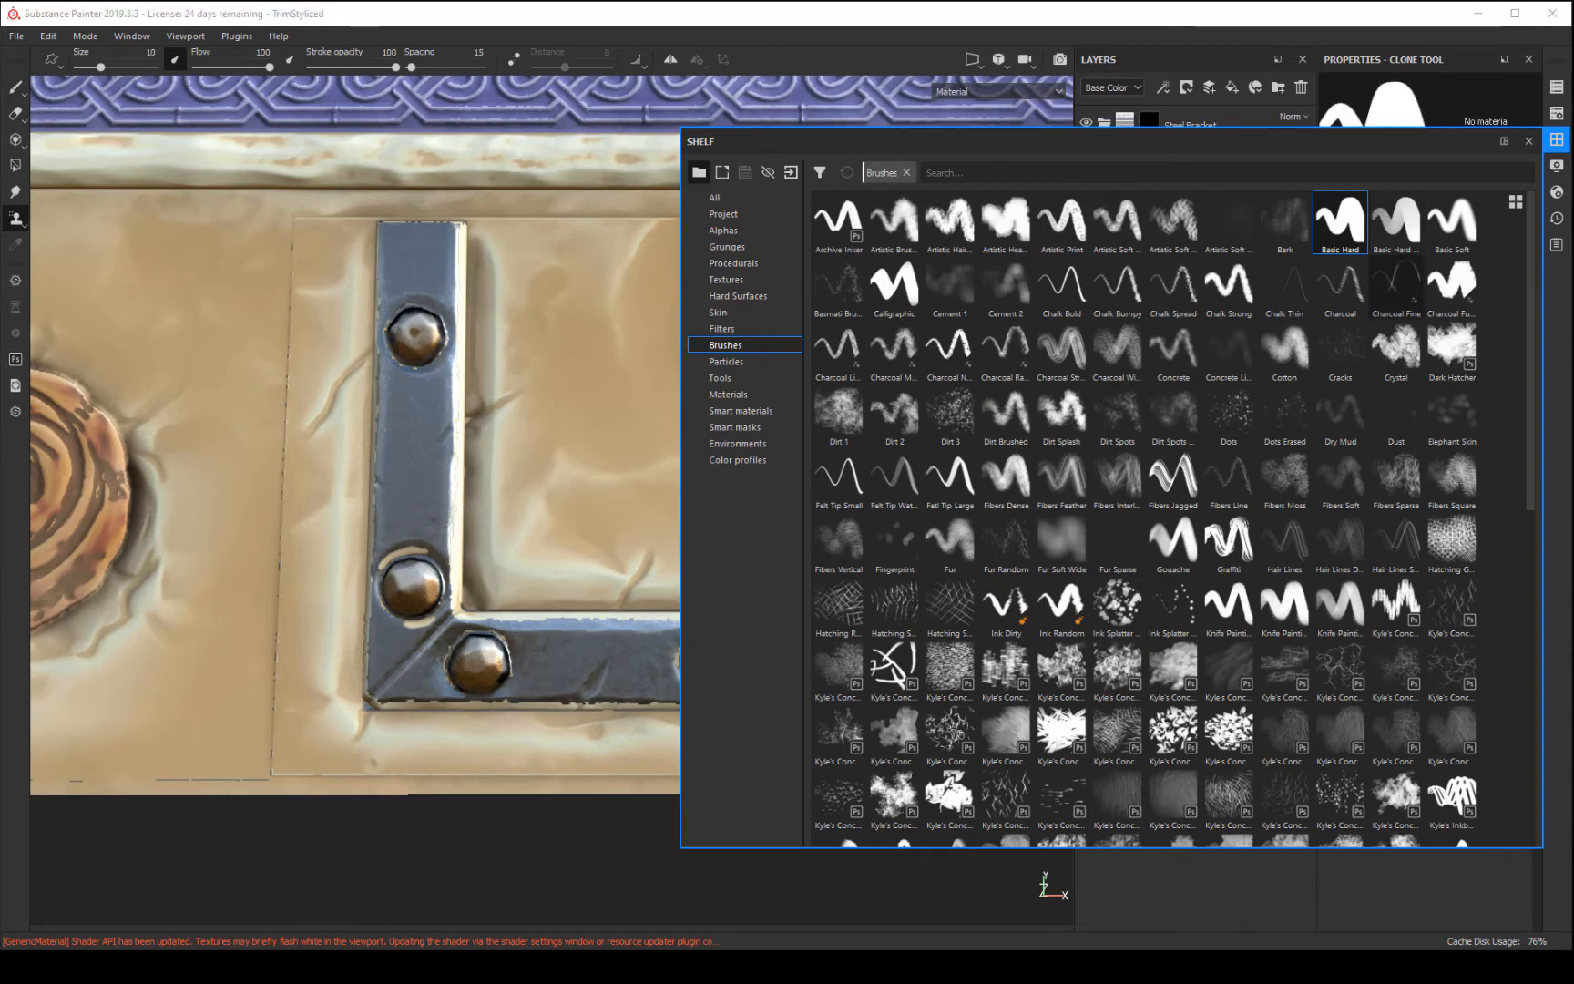
click(1528, 141)
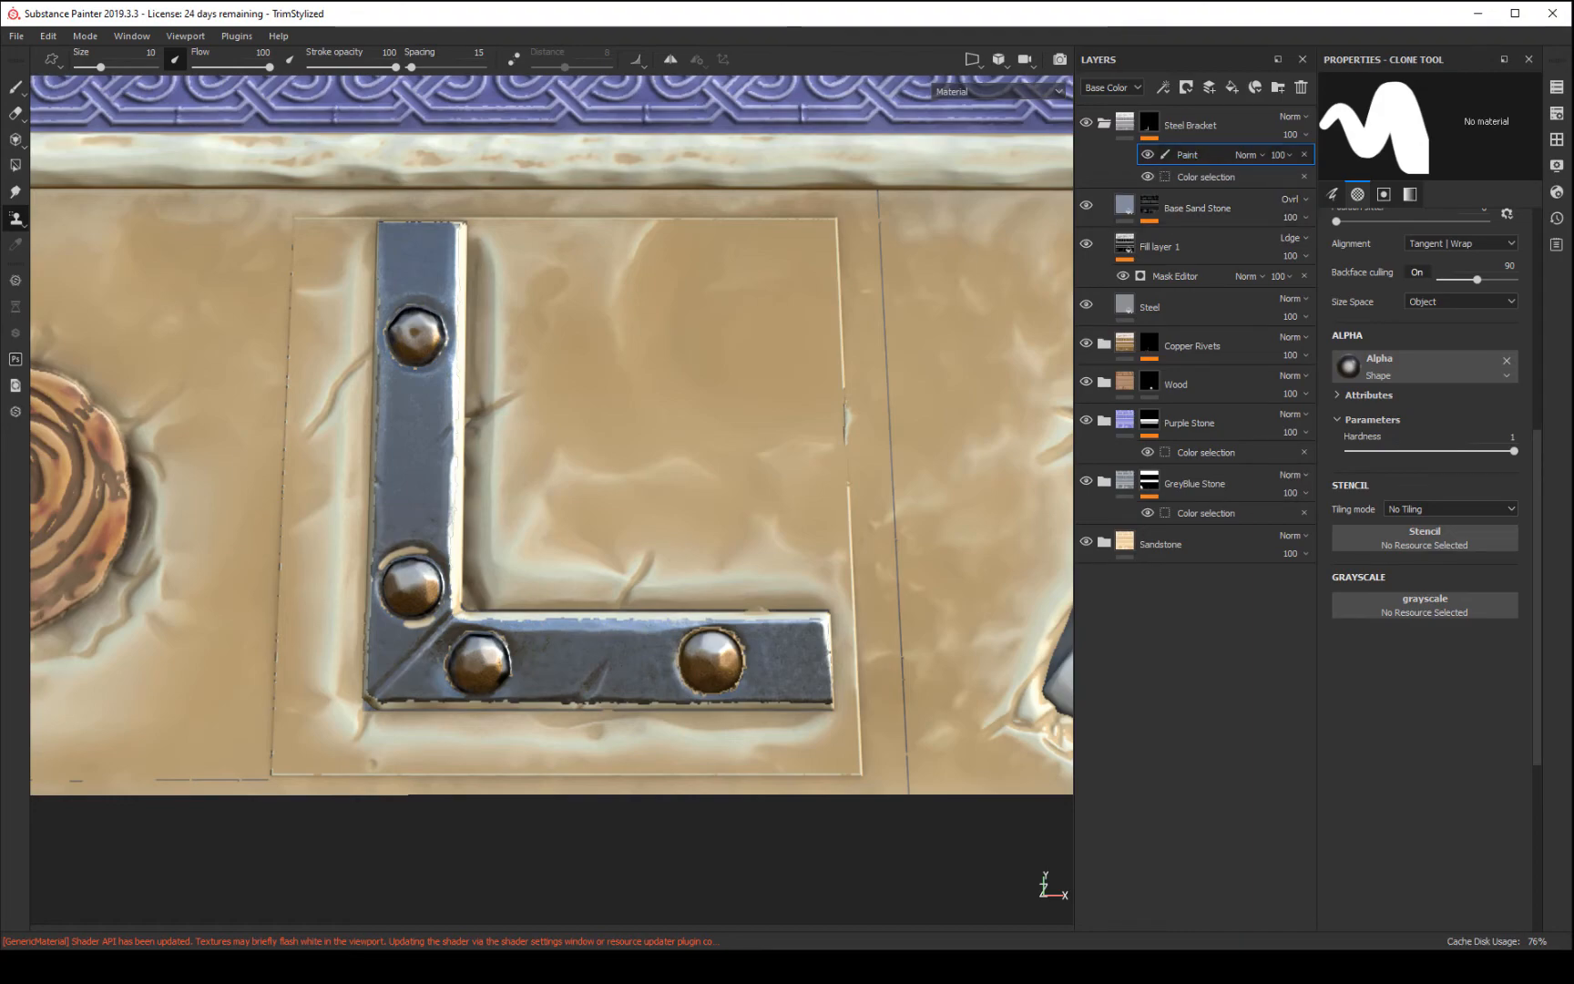
- Reduce the clone brush size to 3.85, try cloning the mask near the horizontal arm's lower edge, and undo it
key(bracketleft)
key(bracketleft)
key(bracketleft)
key(bracketleft)
key(bracketleft)
key(bracketleft)
key(bracketleft)
key(bracketleft)
key(bracketleft)
key(bracketleft)
key(v)
click(816, 699)
key(ctrl+z)
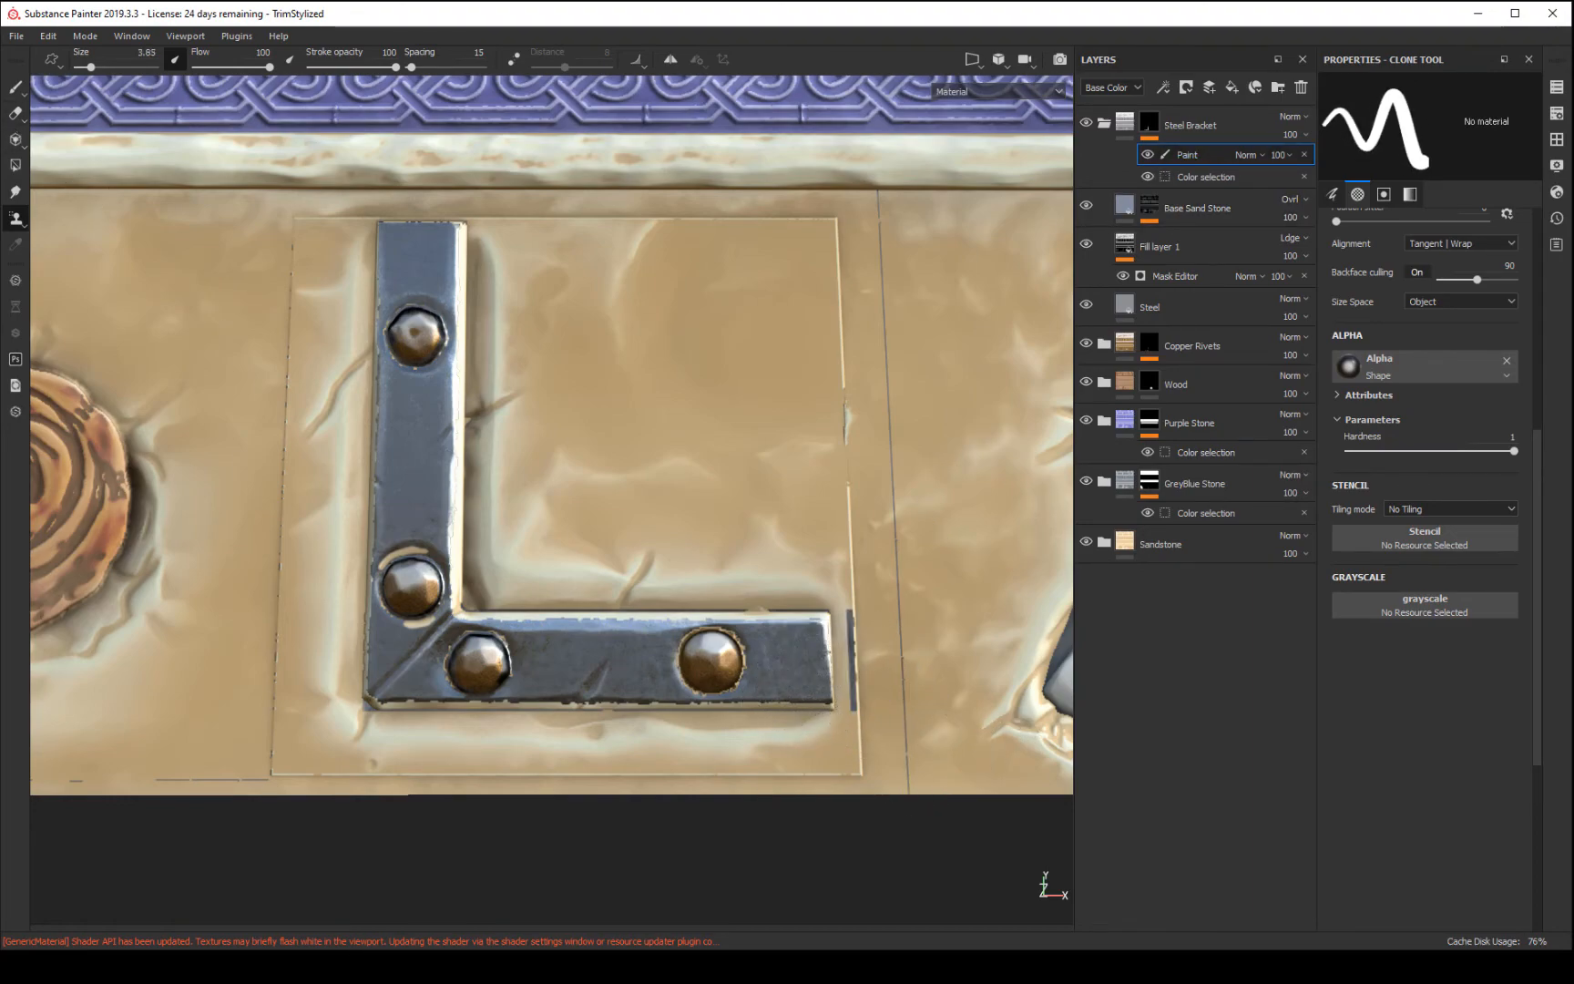
- Return to the Paint tool with grayscale 1 and paint a straight white stroke along the lower edge of the bracket's horizontal arm
click(13, 89)
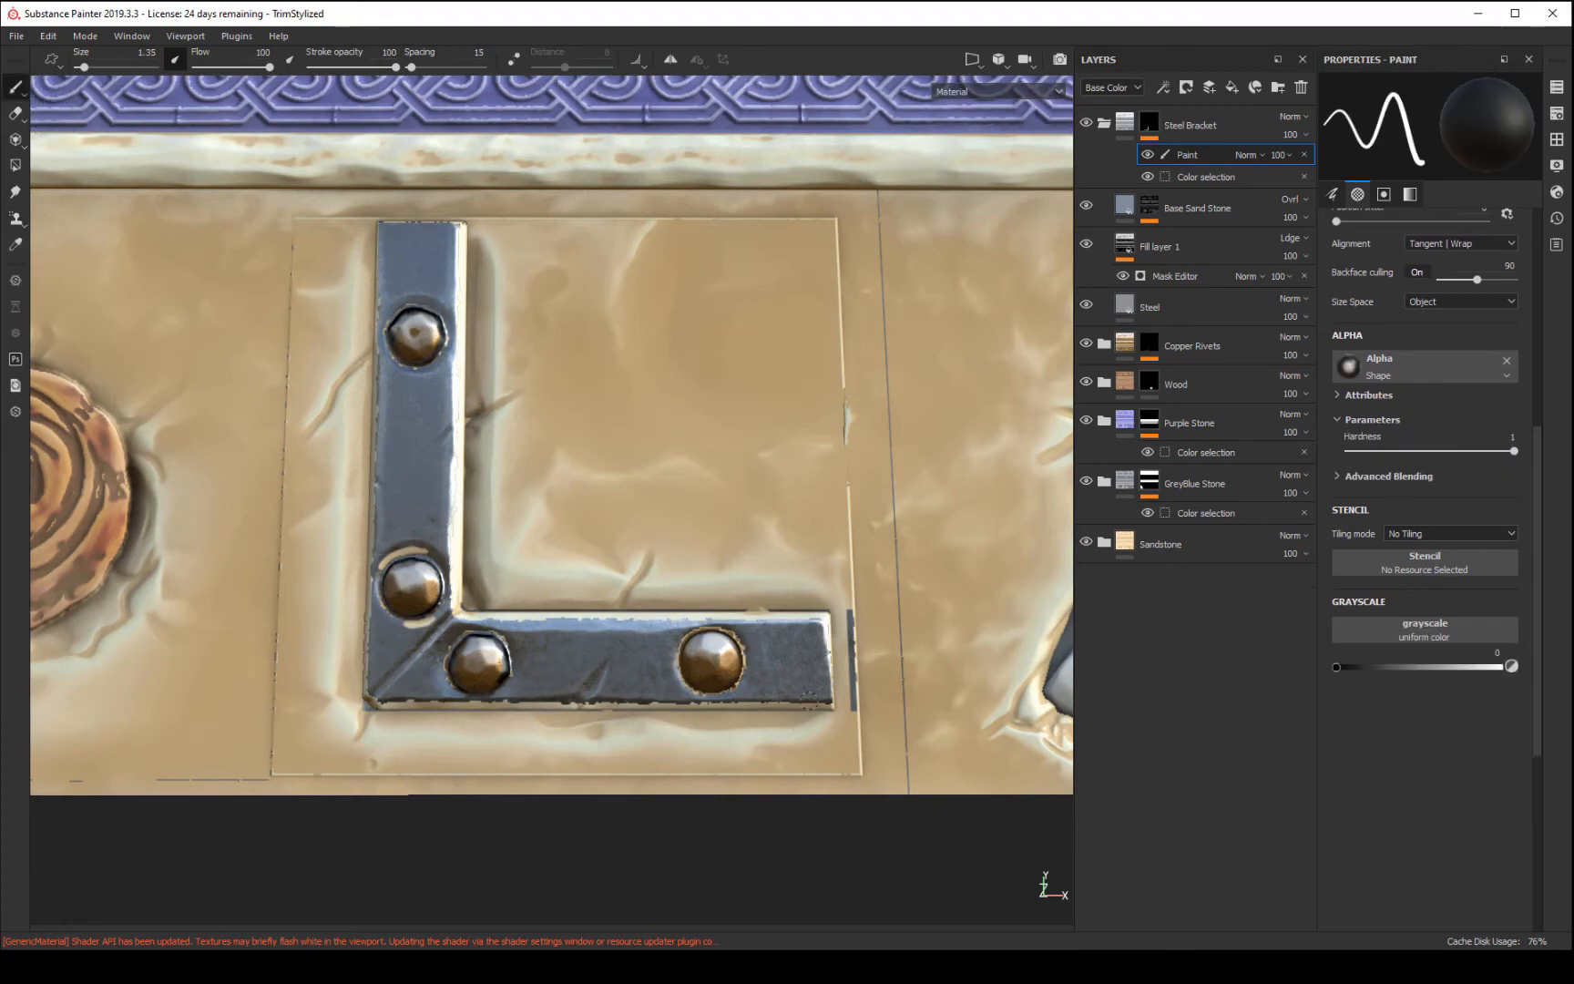
click(1501, 668)
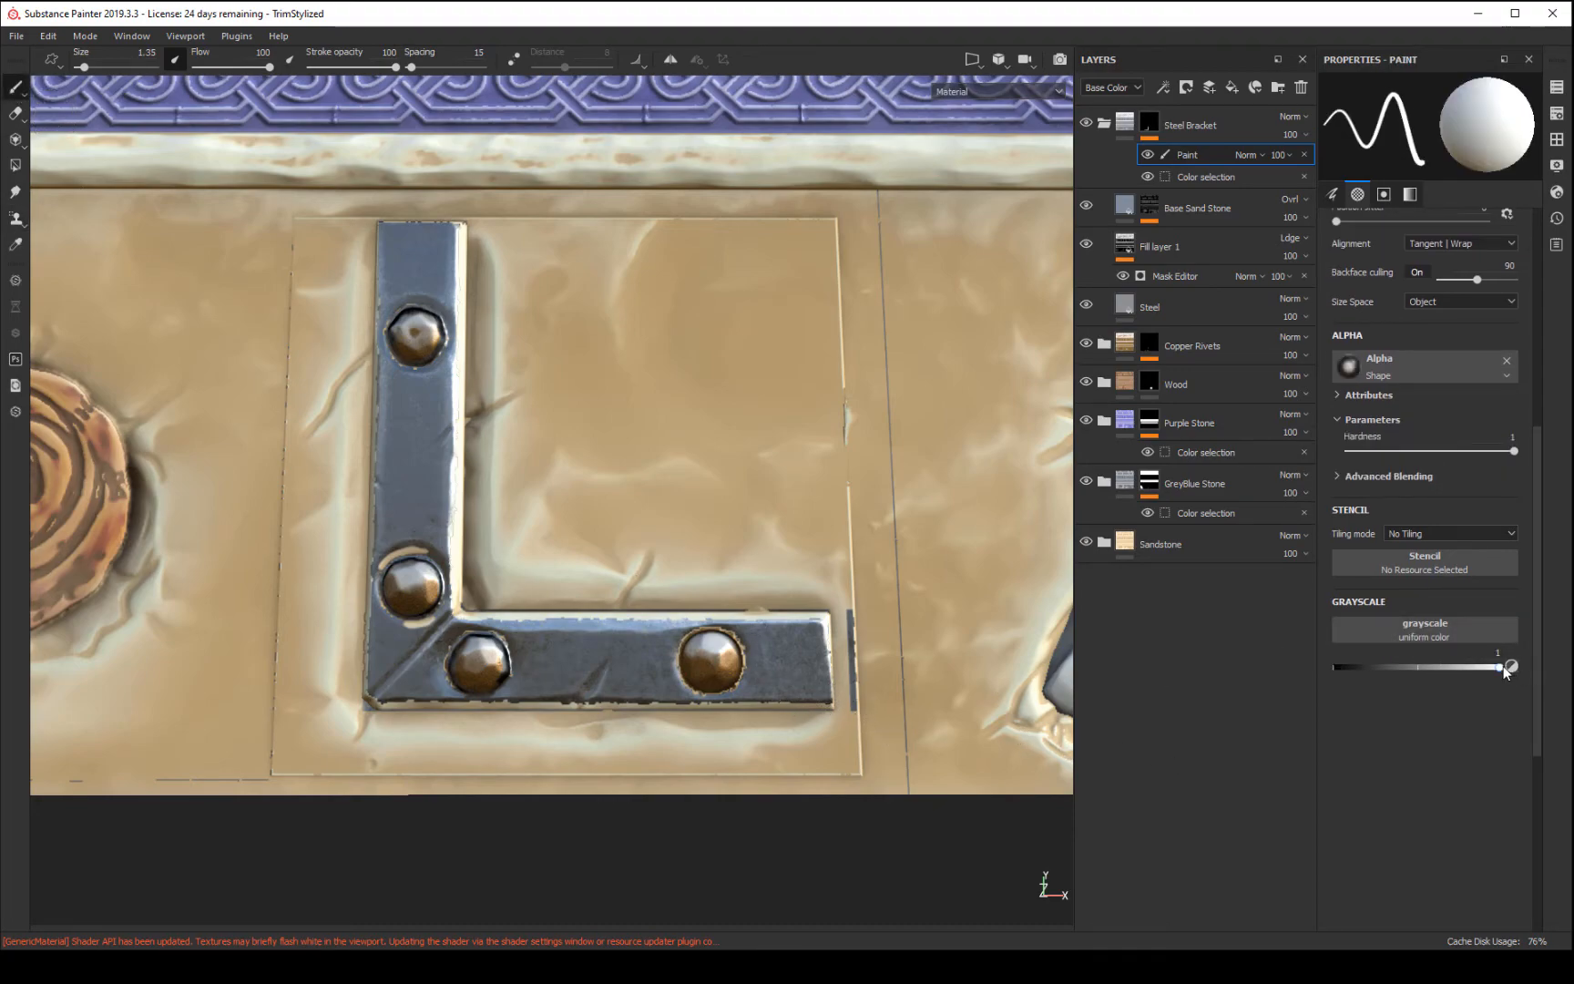
click(825, 699)
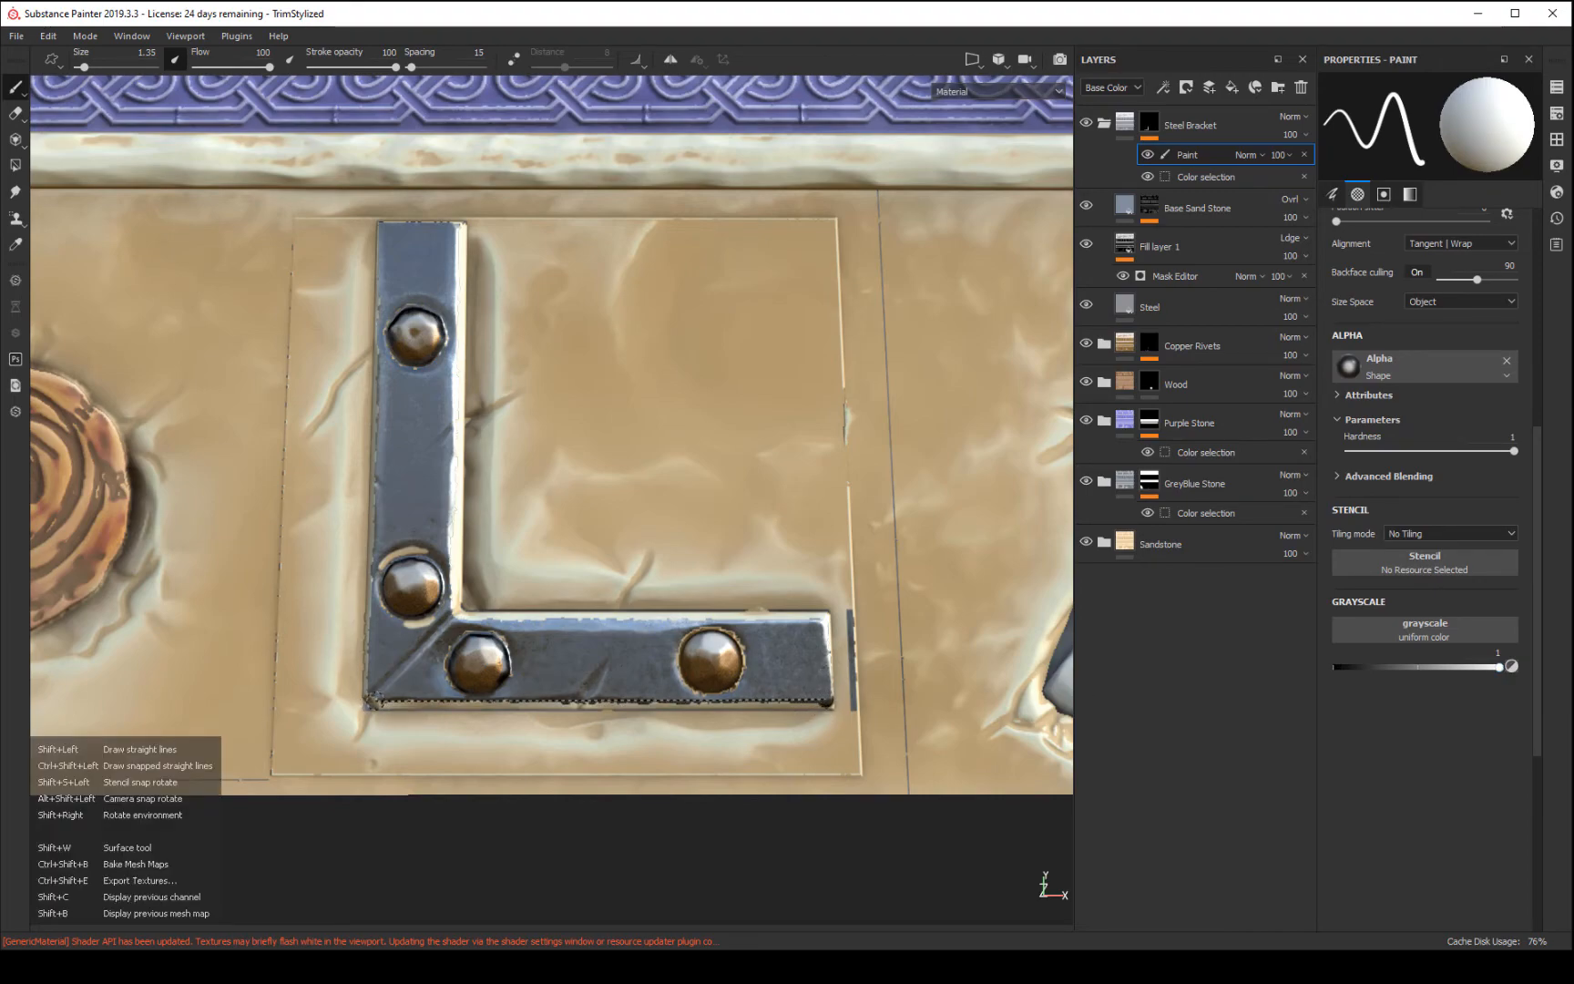
shift+click(372, 701)
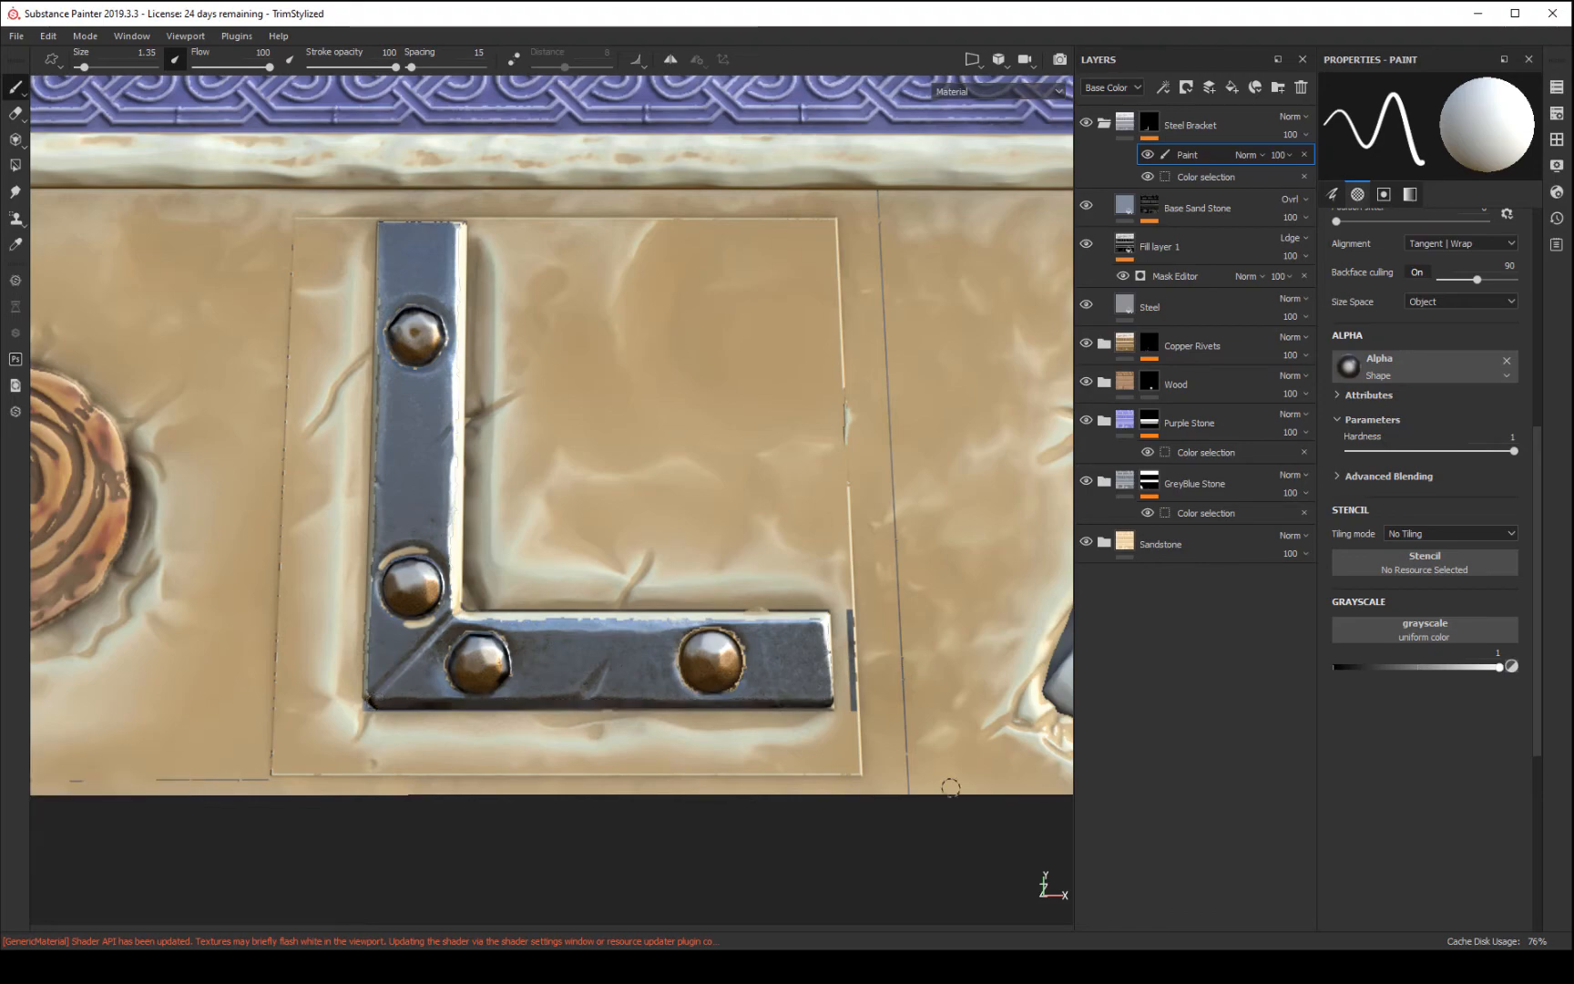
- Paint straight white strokes over the bracket's inner edges, along the top of the horizontal arm and the right side of the vertical arm
alt+drag(791, 825, 813, 928)
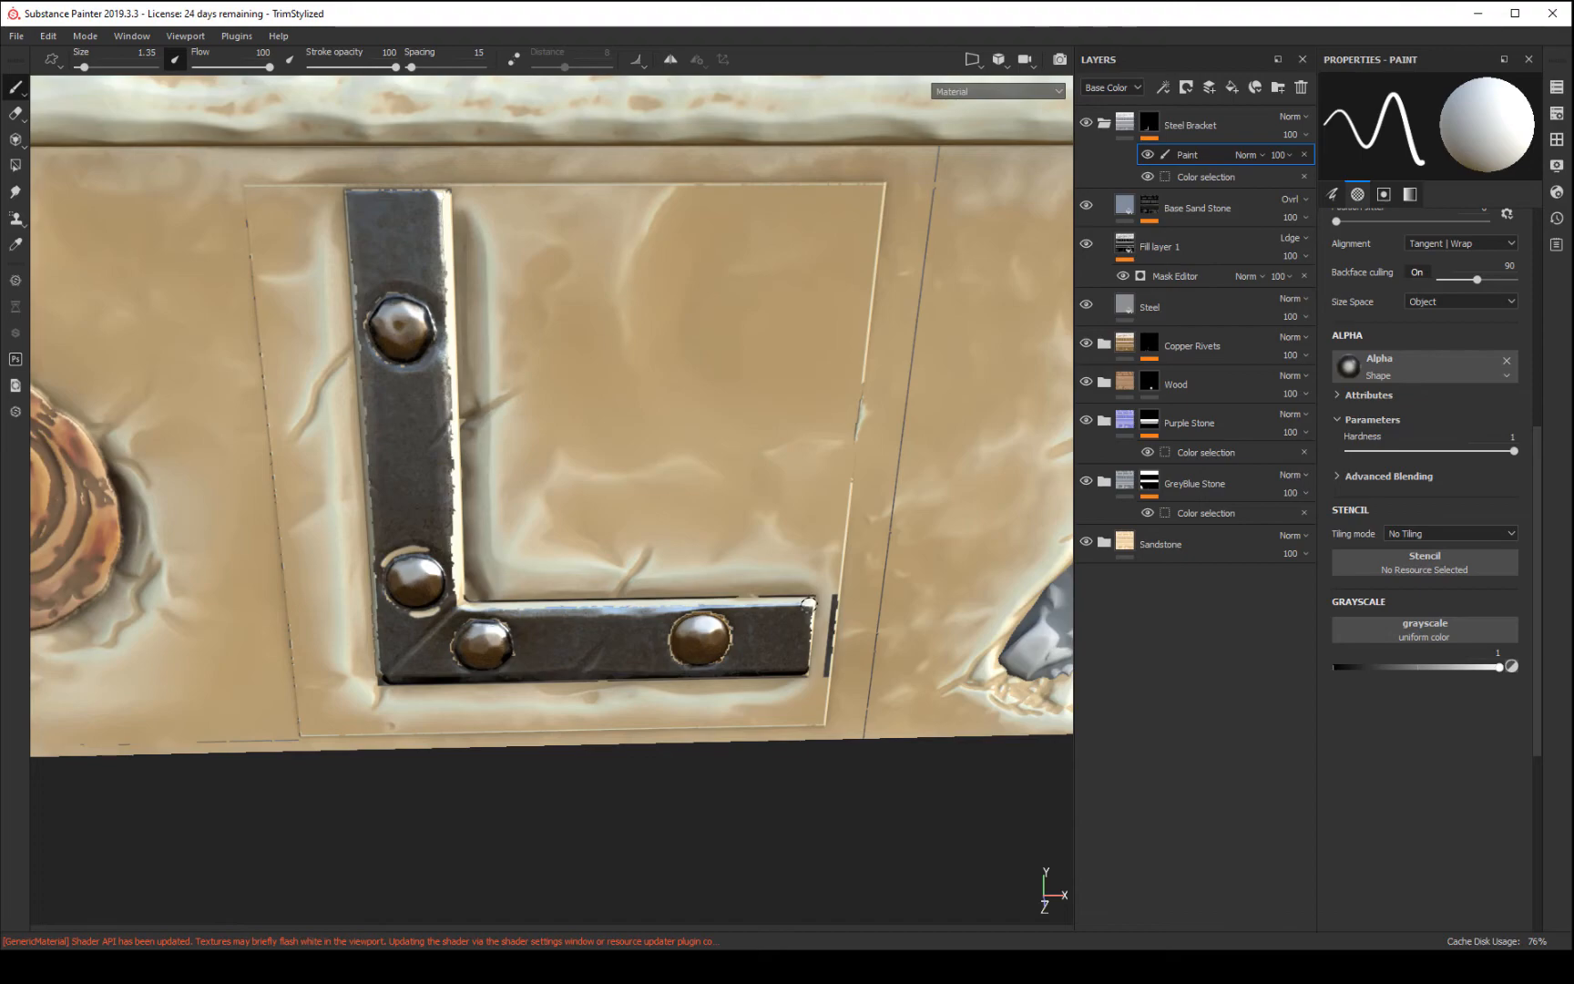
shift+click(453, 604)
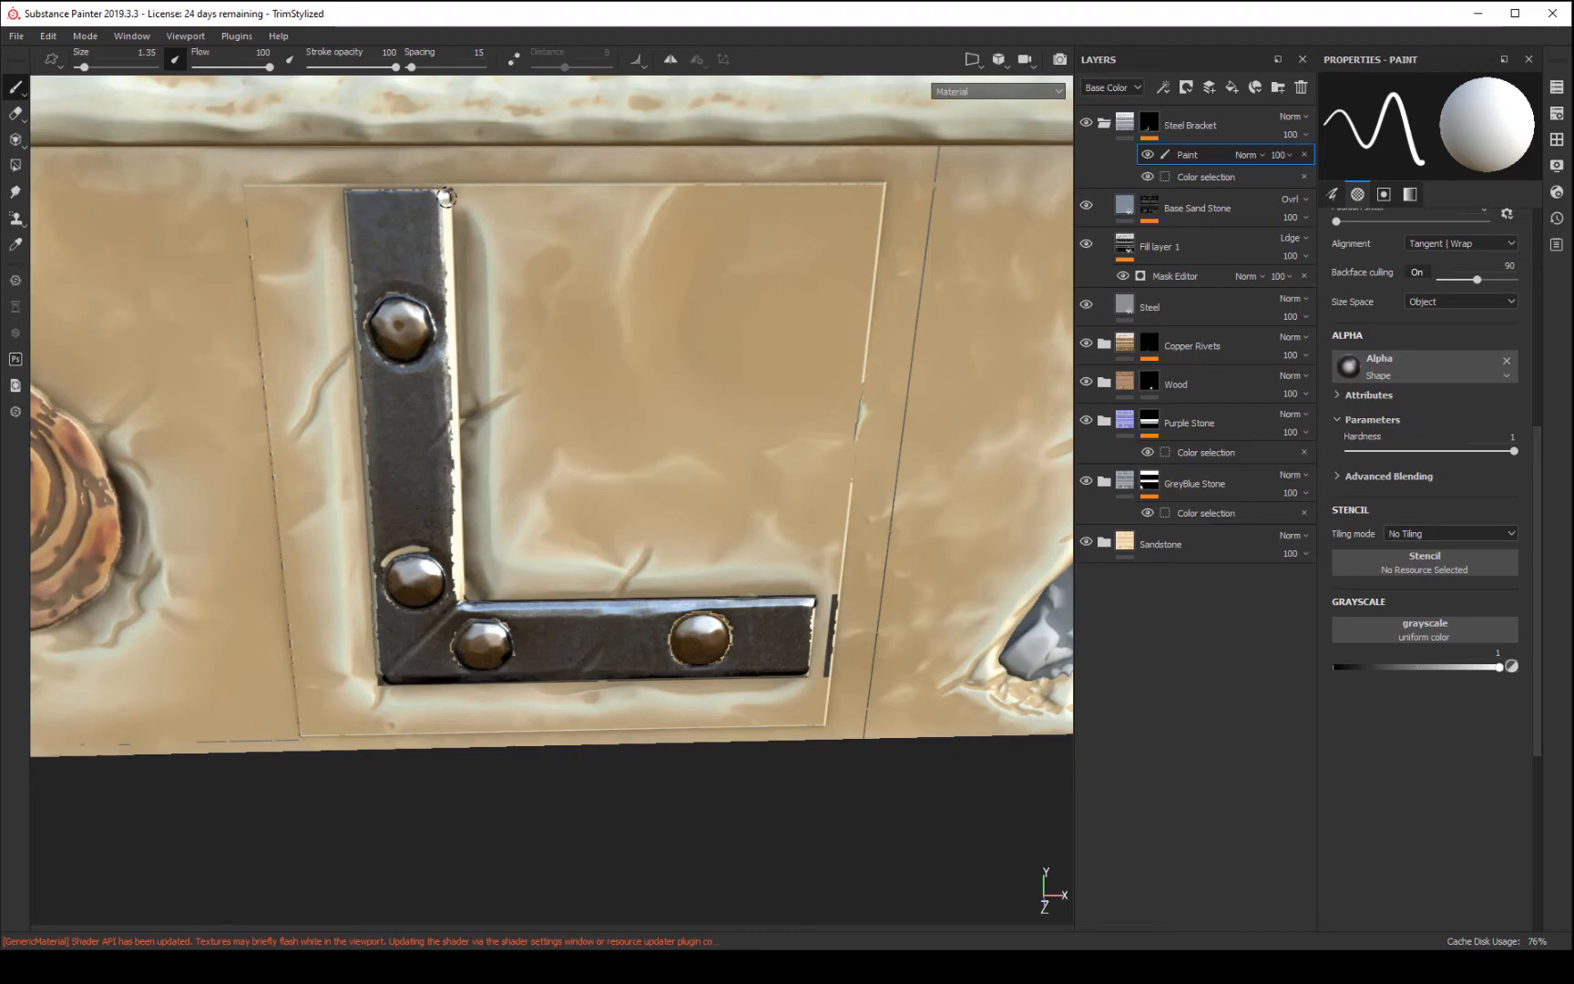
key(shift)
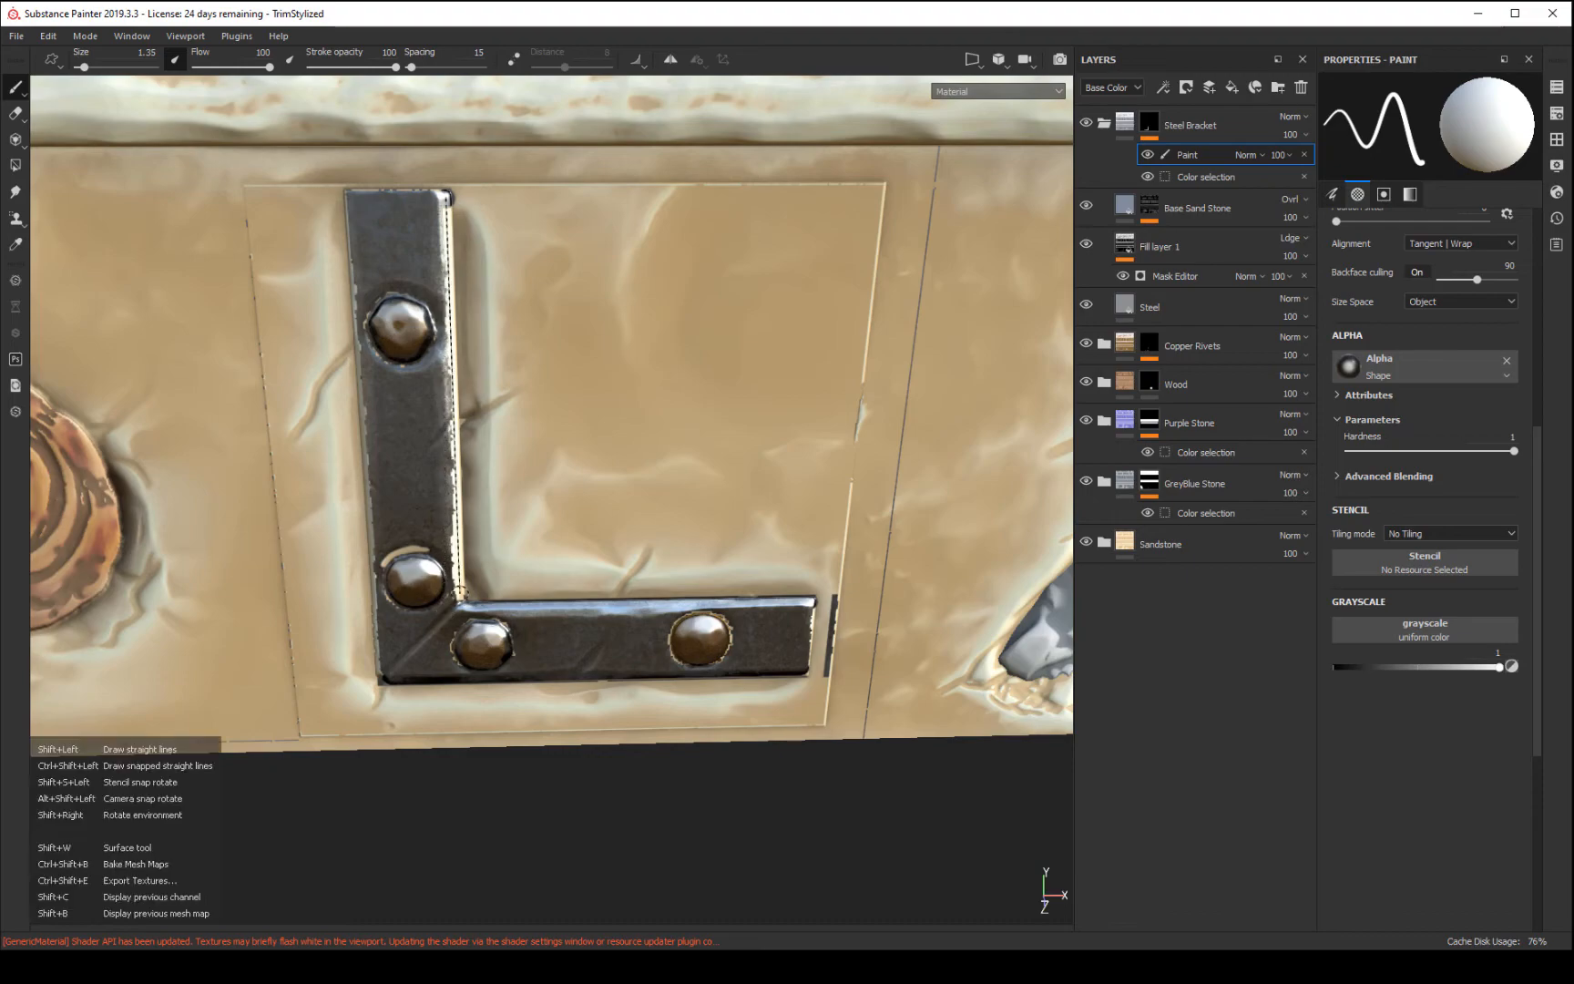
shift+click(459, 597)
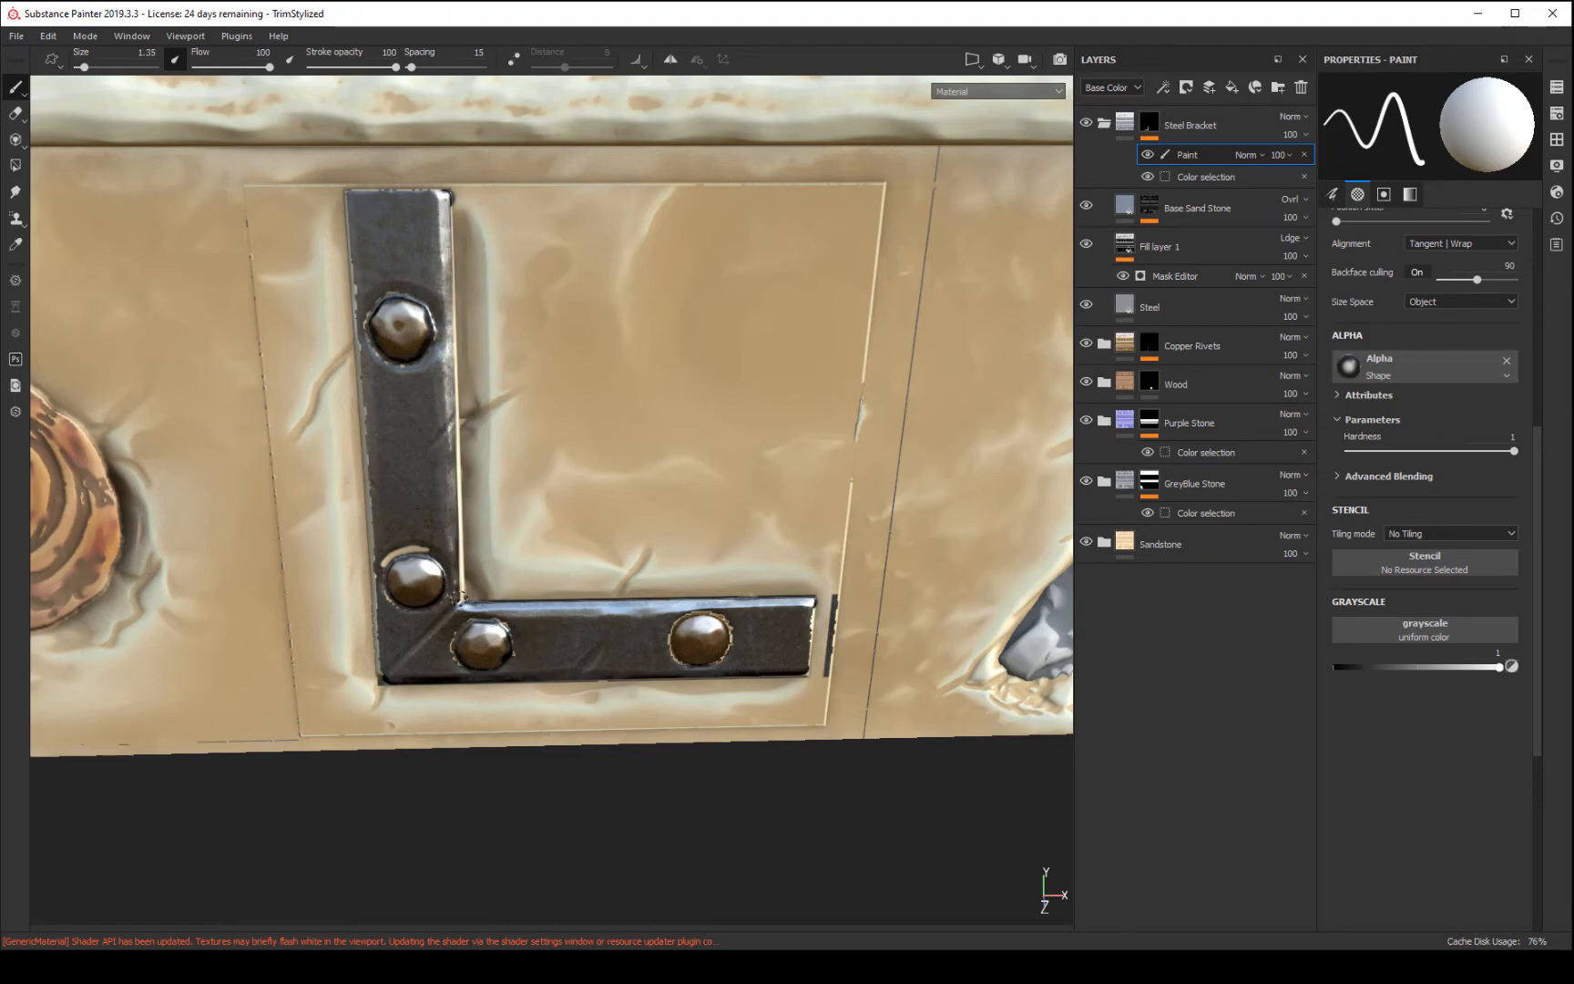
shift+click(443, 199)
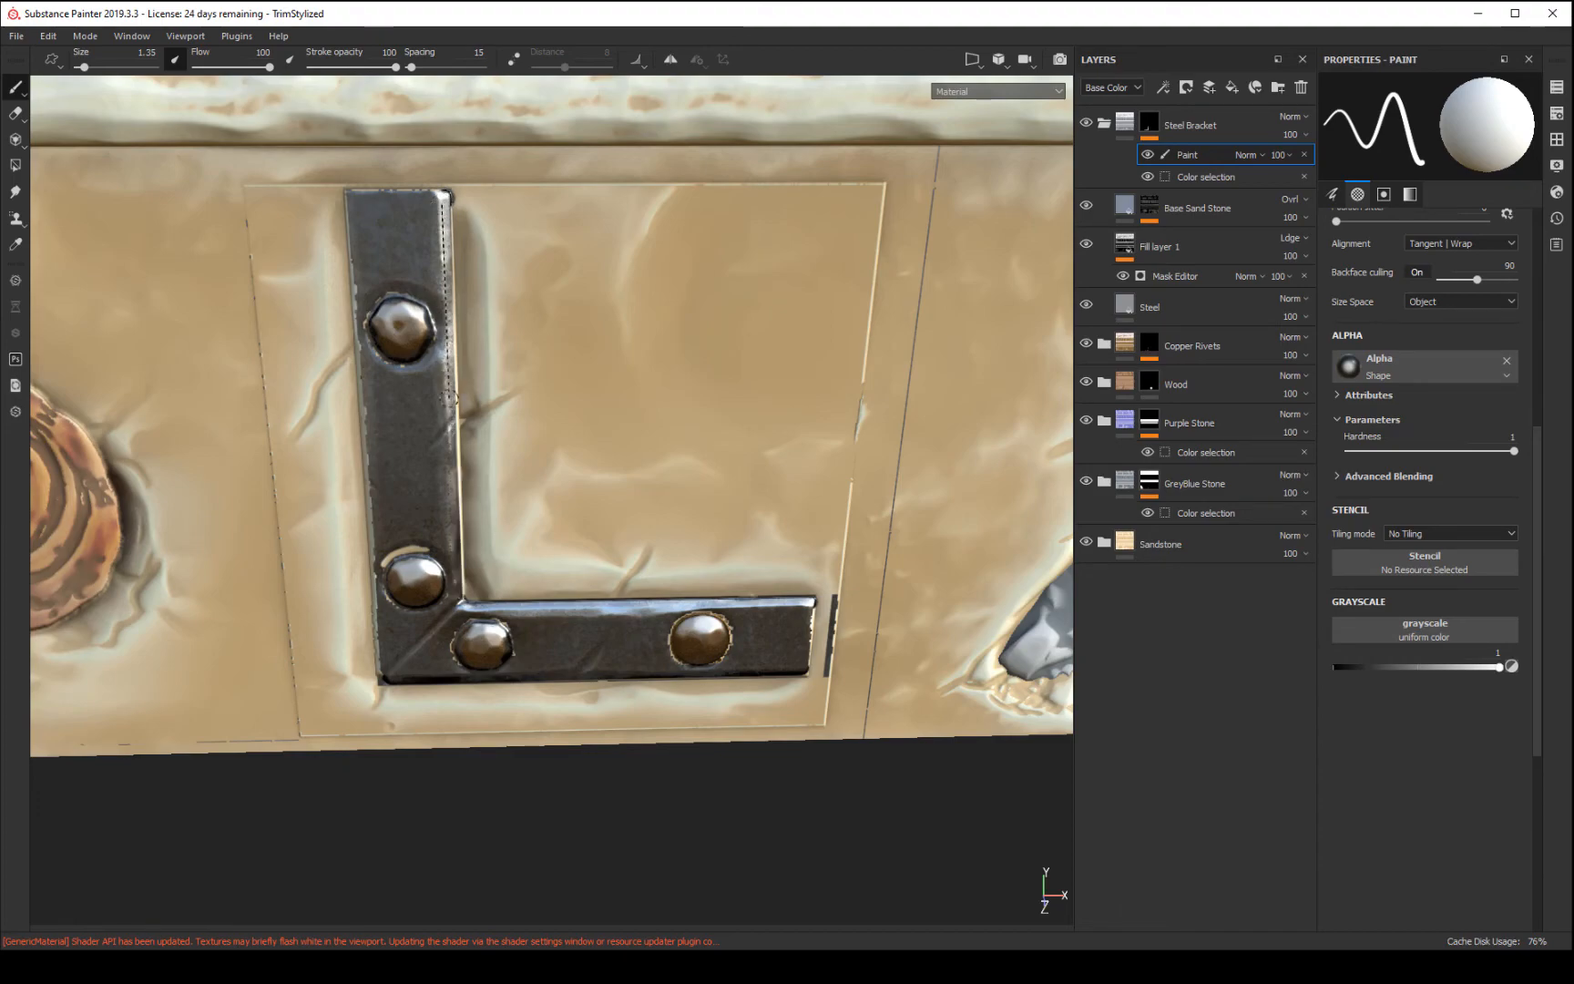
shift+click(461, 598)
shift+click(453, 198)
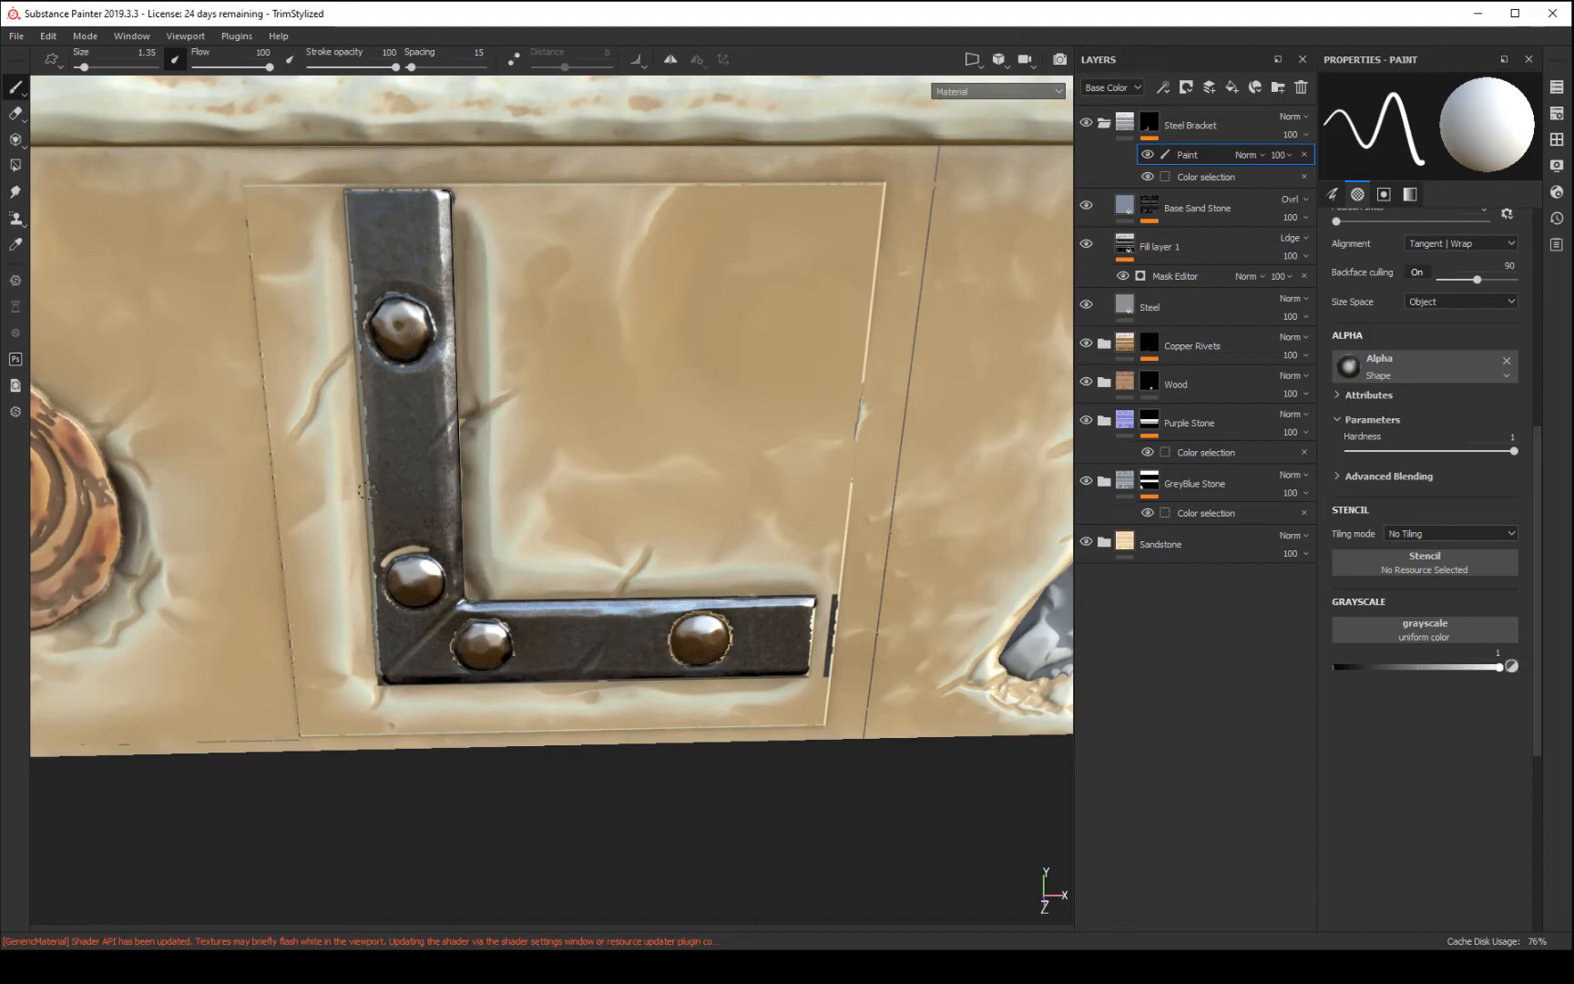
- Paint a straight white stroke down the outer left edge of the bracket's vertical arm from a rotated view
alt+drag(457, 726, 370, 391)
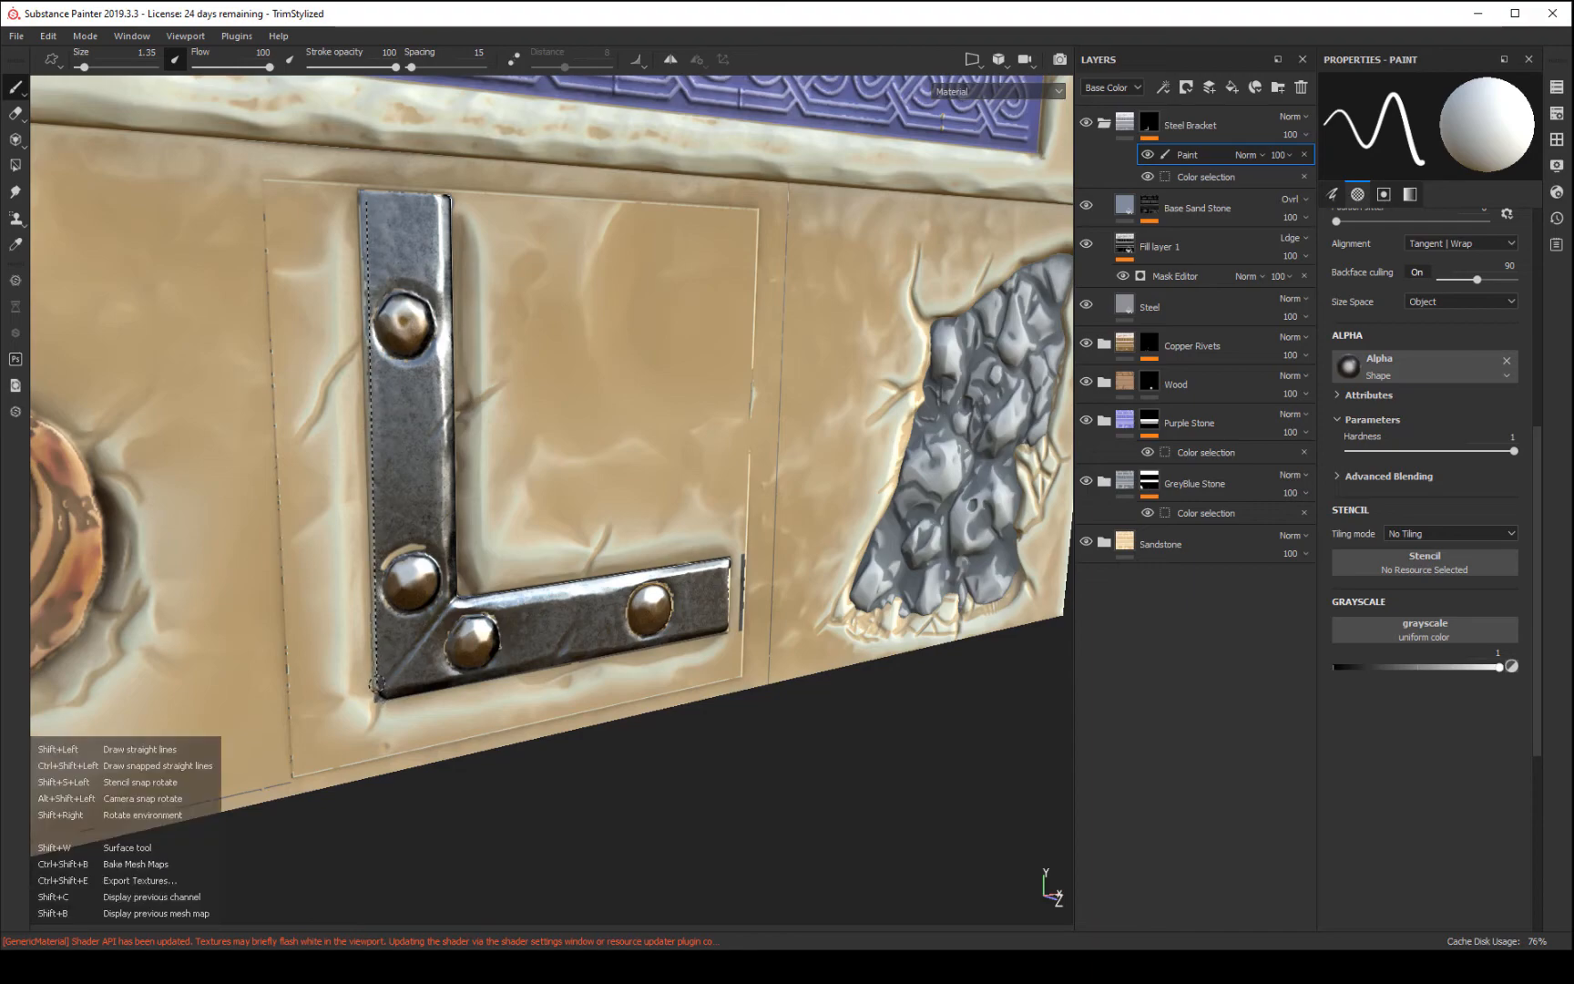
shift+click(375, 678)
alt+drag(805, 809, 665, 801)
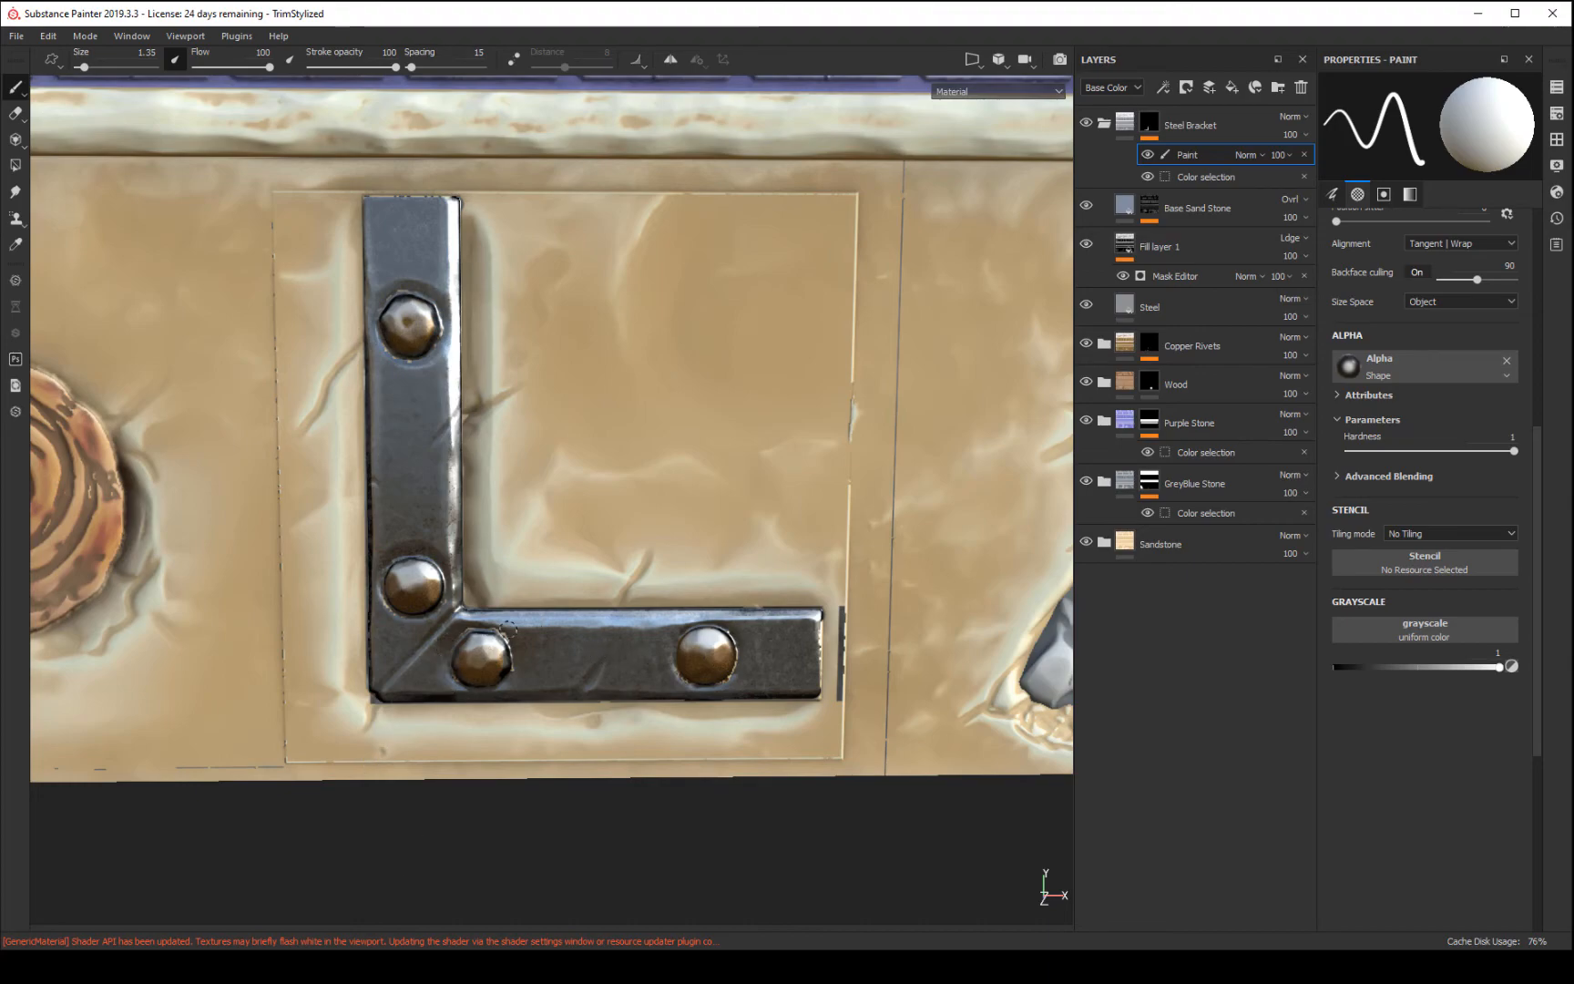
- Select the Steel layer, set its Steel Roughness to 0.33, and expand its technical parameters
key(f)
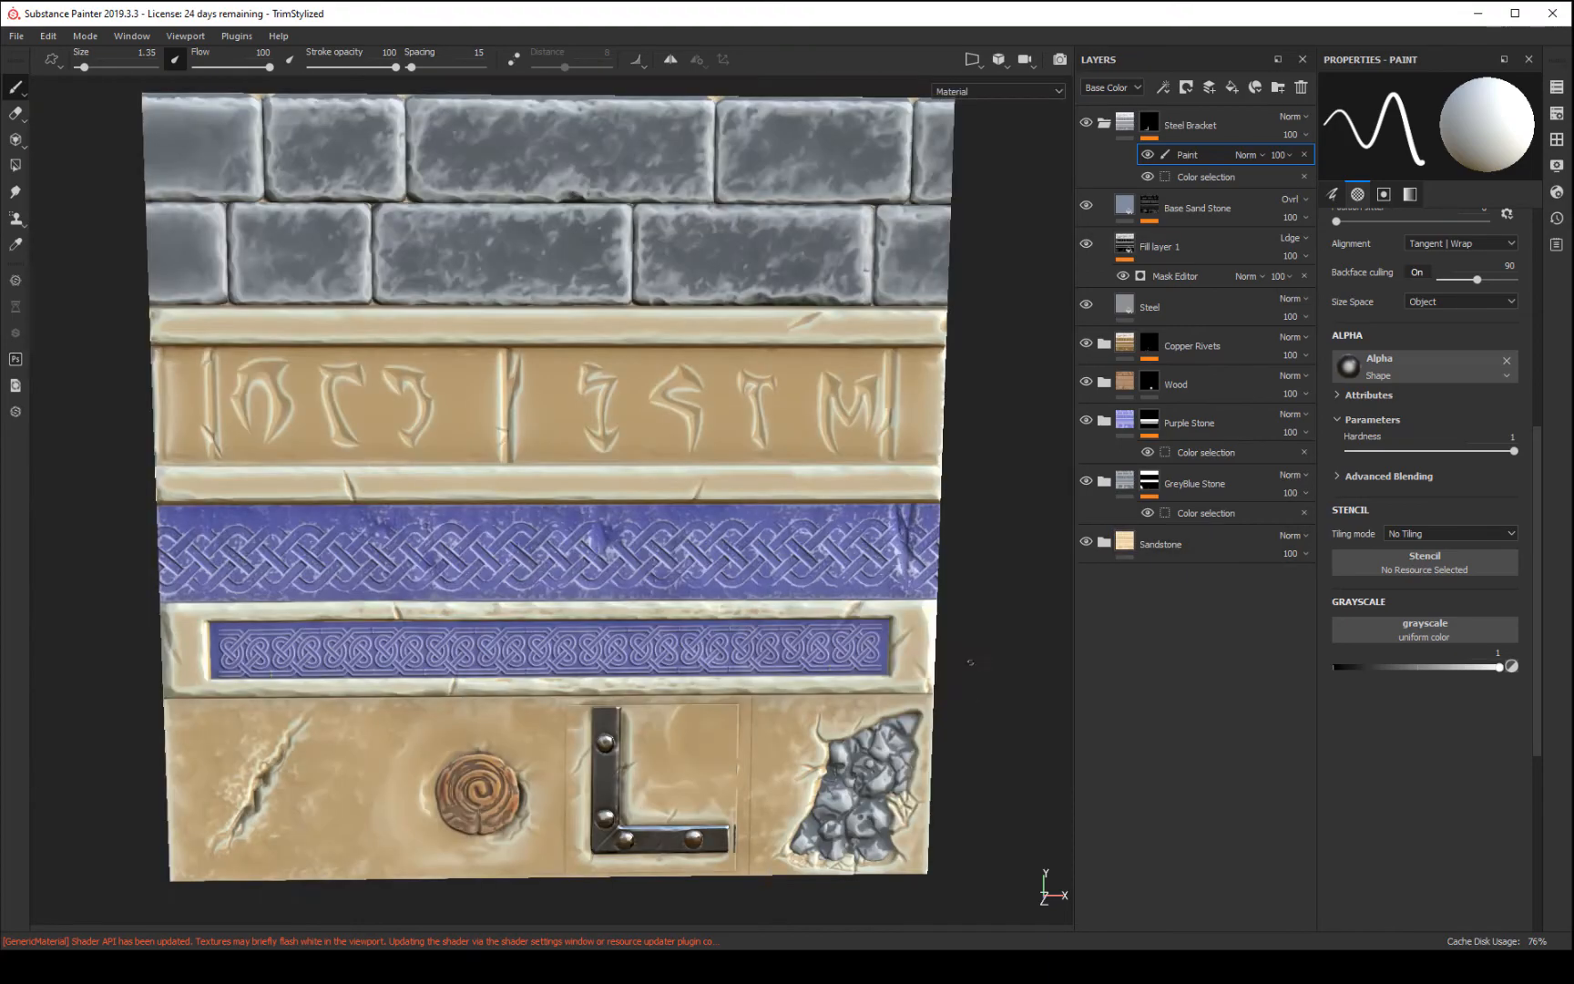
alt+drag(1014, 832, 971, 723)
alt+right_drag(1002, 753, 949, 505)
alt+middle_drag(948, 505, 936, 255)
alt+right_drag(993, 483, 1043, 774)
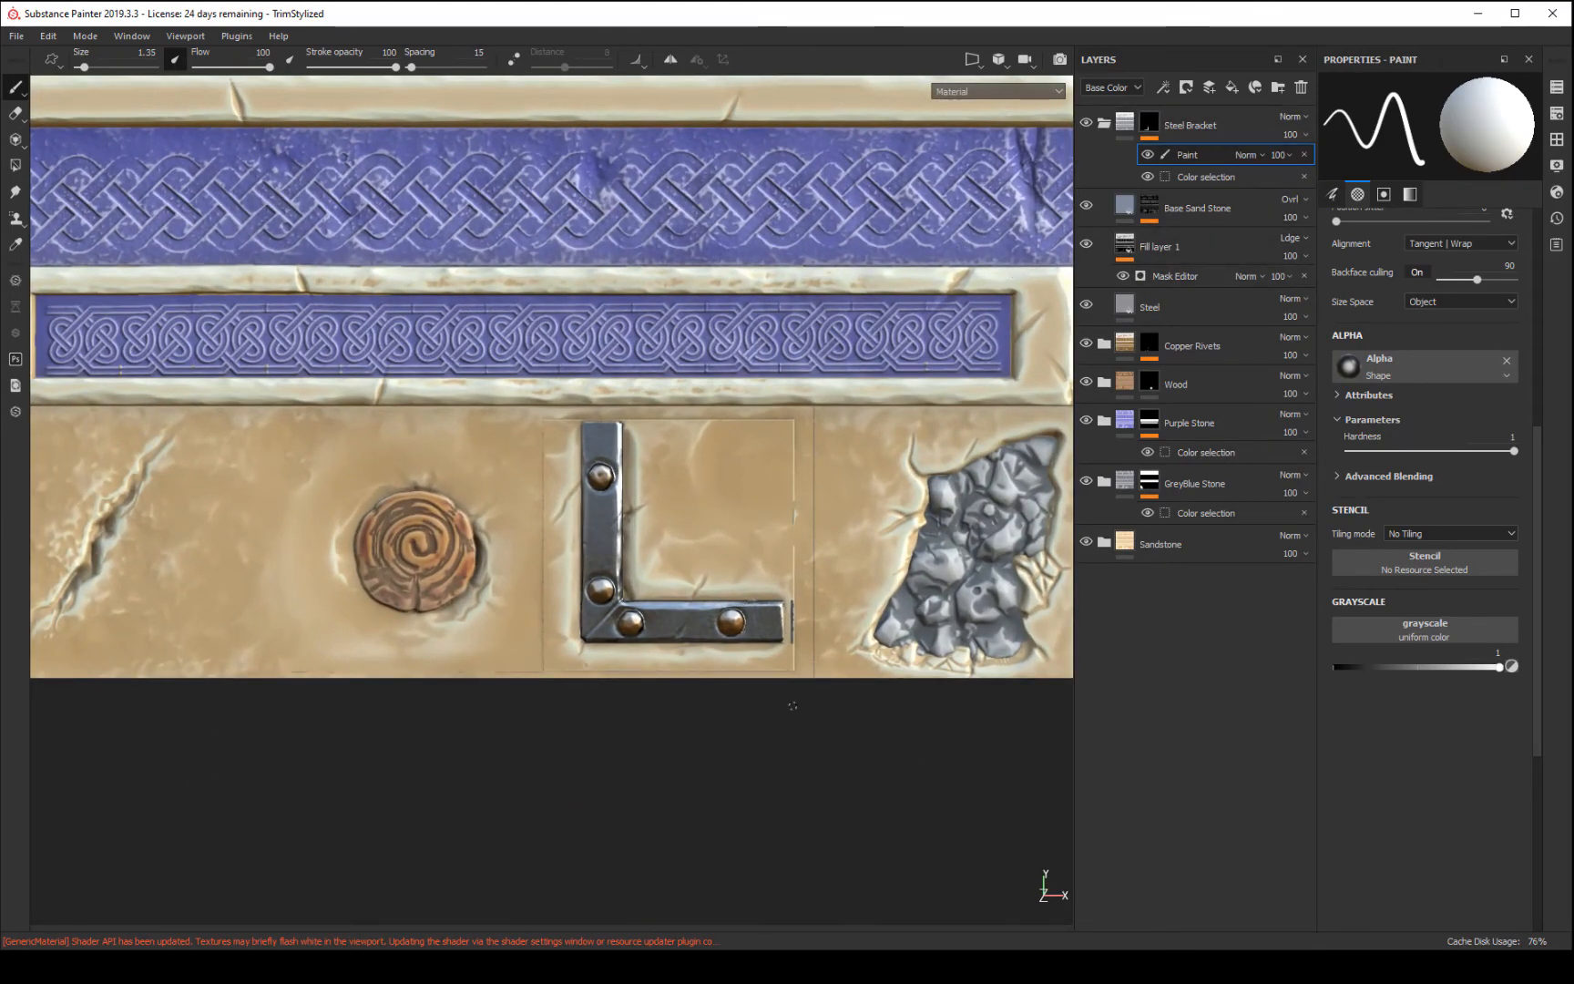
alt+drag(745, 809, 801, 738)
click(1193, 208)
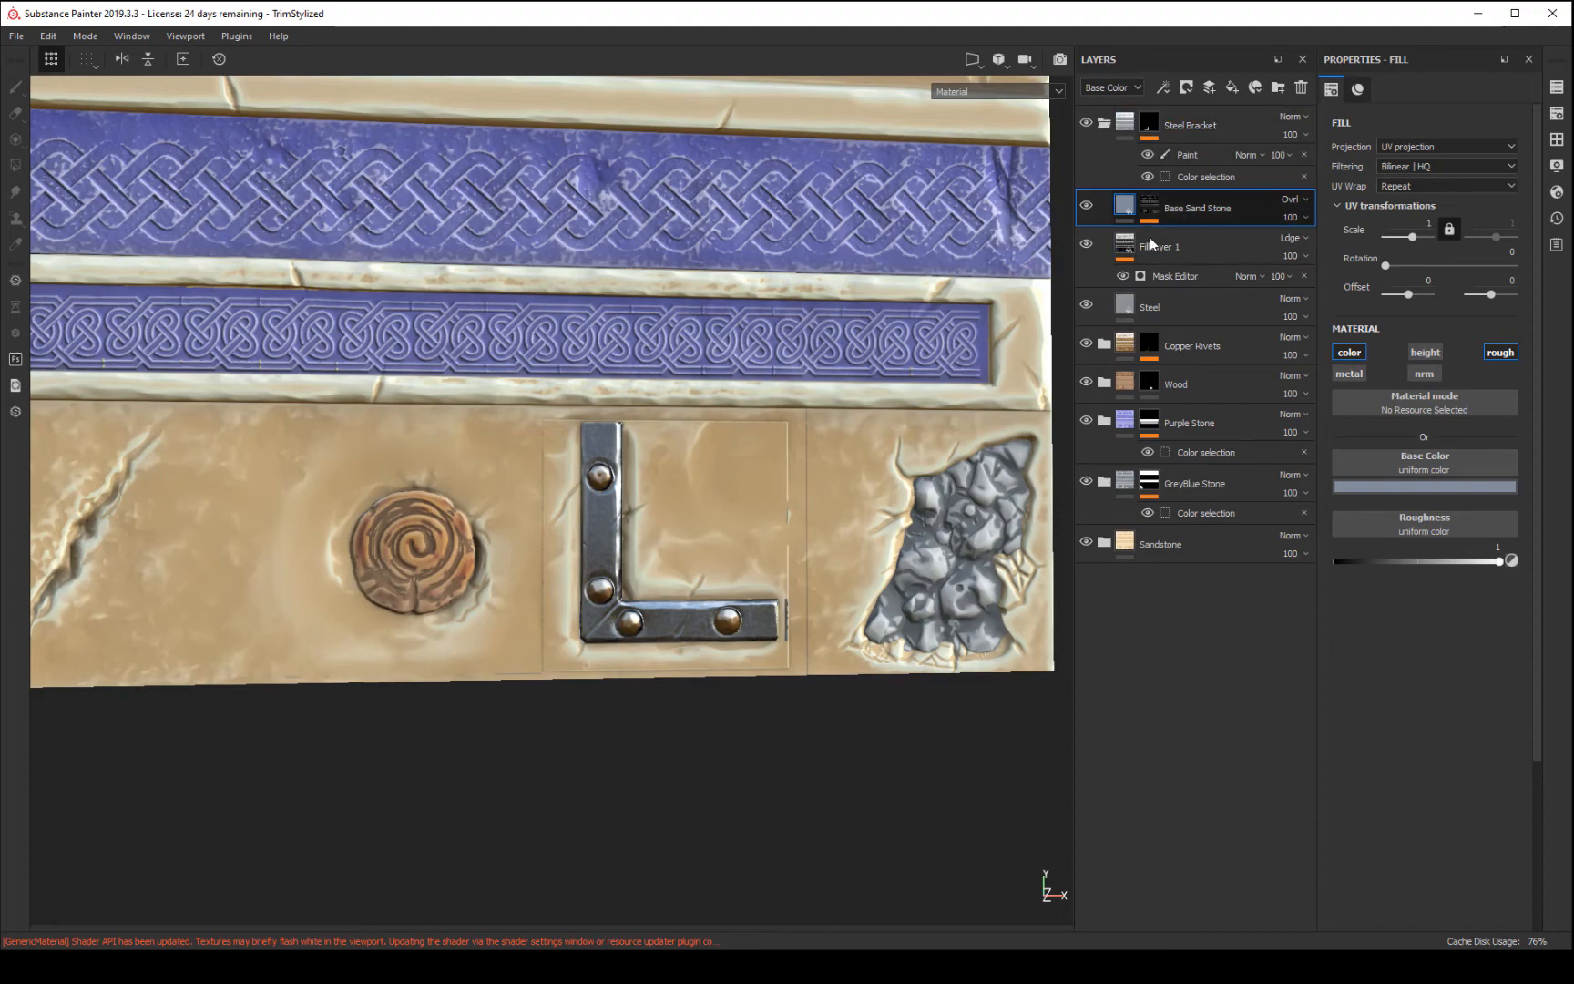
click(1169, 310)
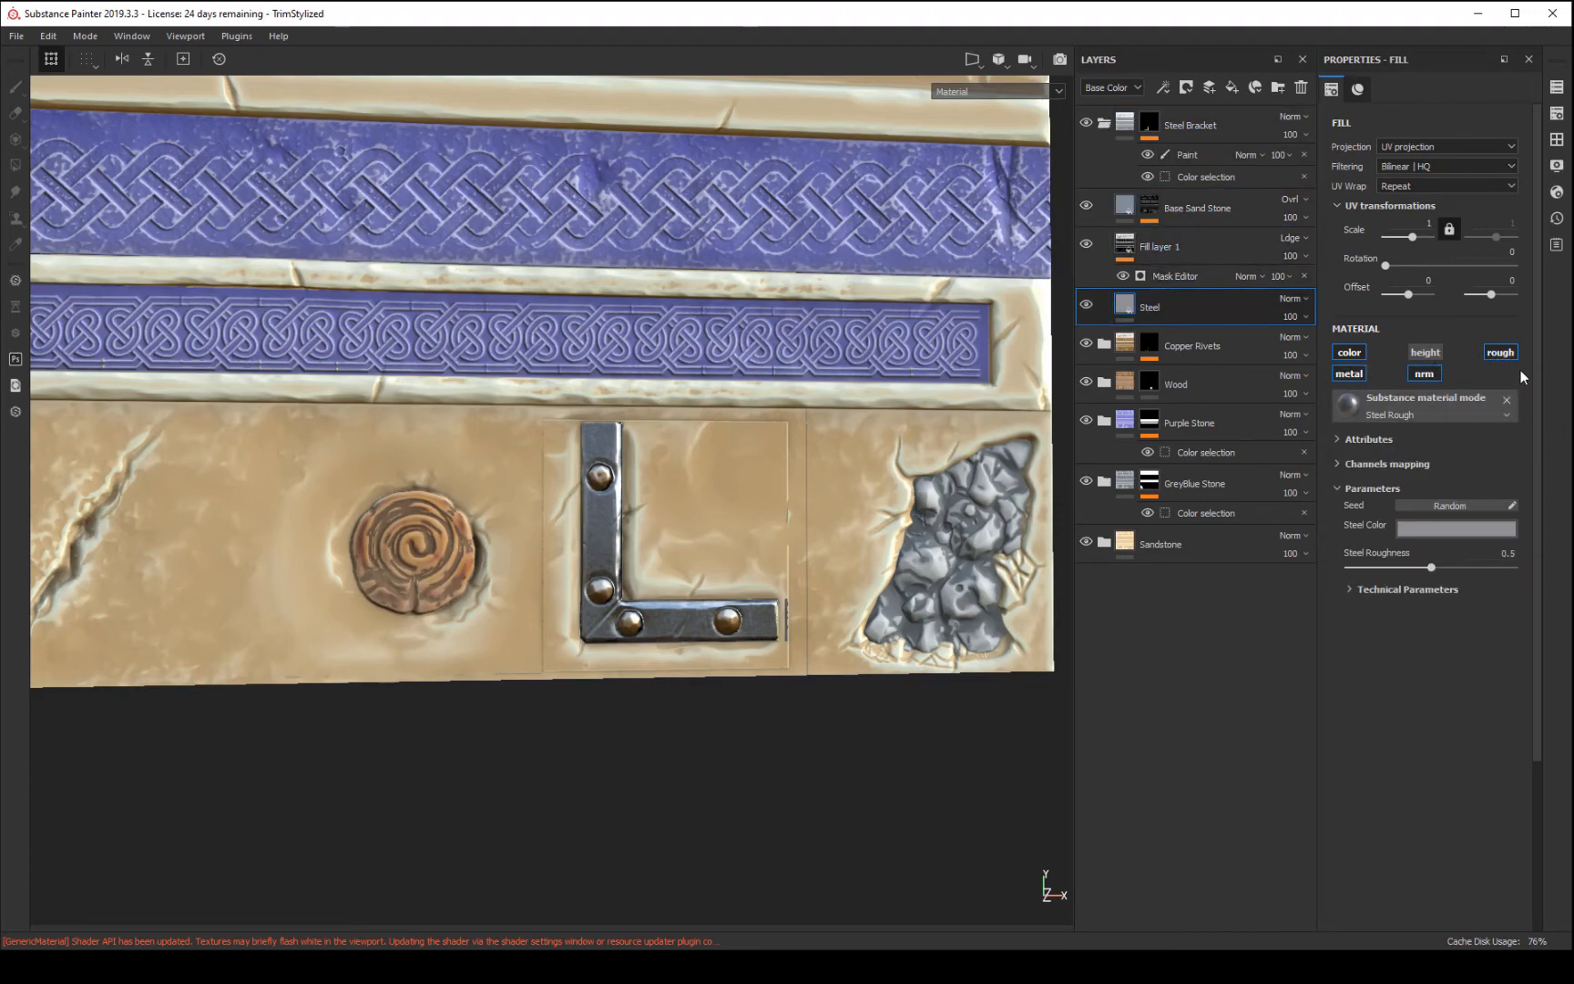
mouse_move(1430, 569)
mouse_down()
mouse_move(1377, 566)
mouse_move(1402, 569)
mouse_up()
click(1373, 589)
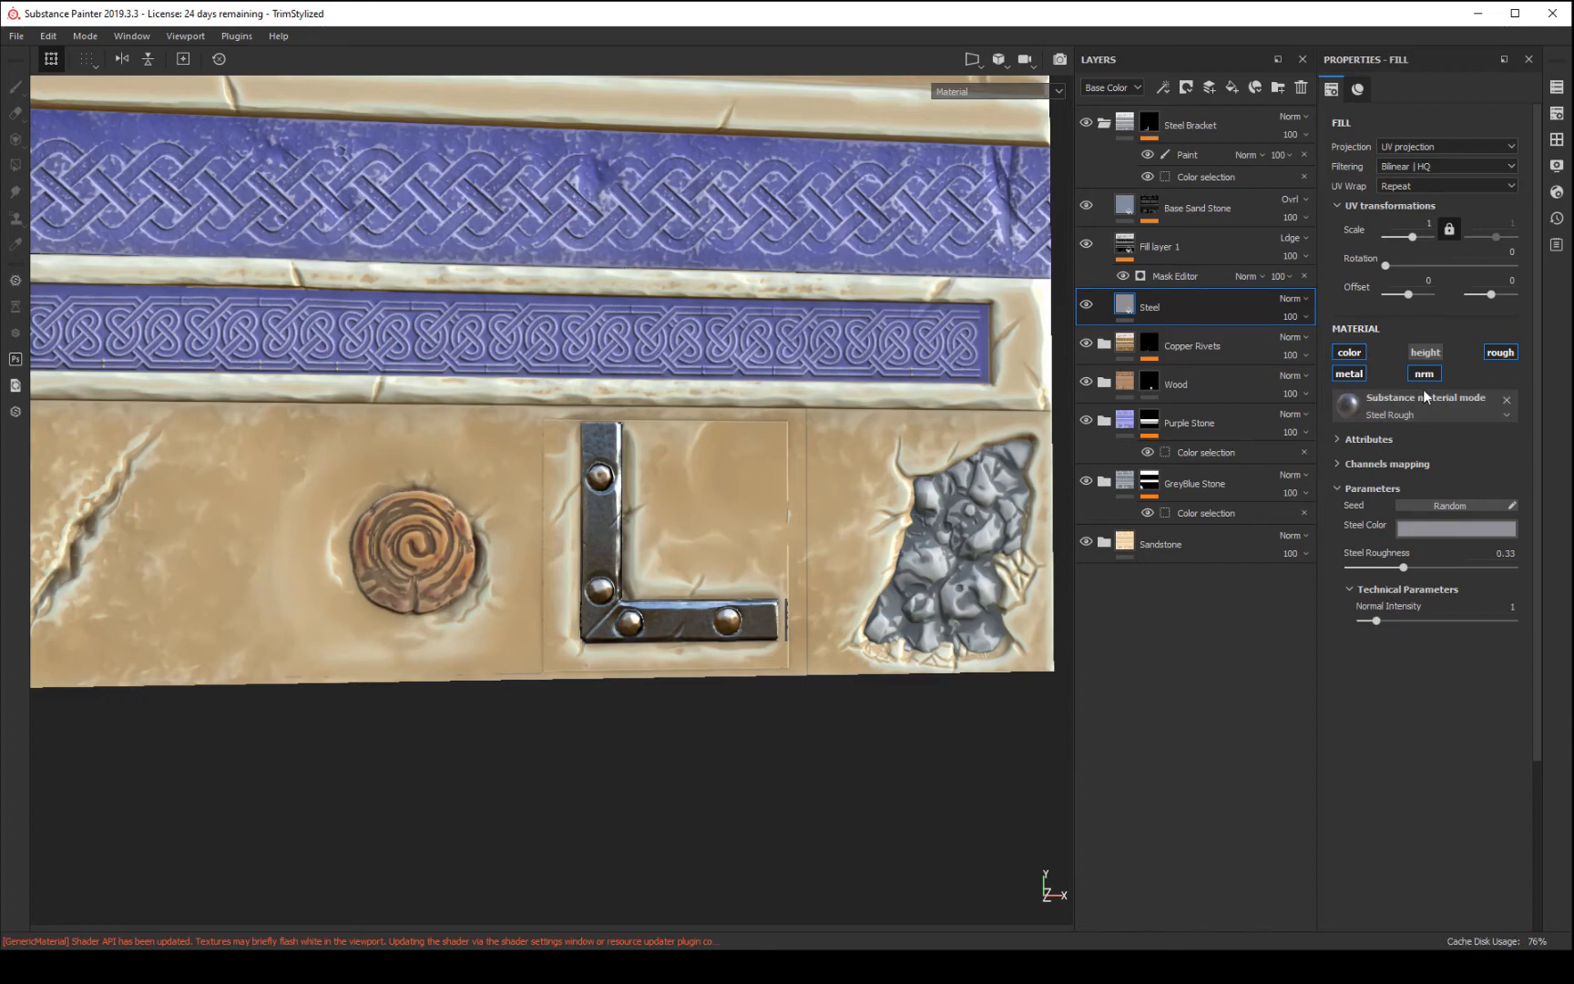
- Set the Steel layer's Steel Roughness to 0.81 with its metallic channel disabled, and enable the metallic channel again
click(1352, 376)
drag(1407, 567, 1514, 568)
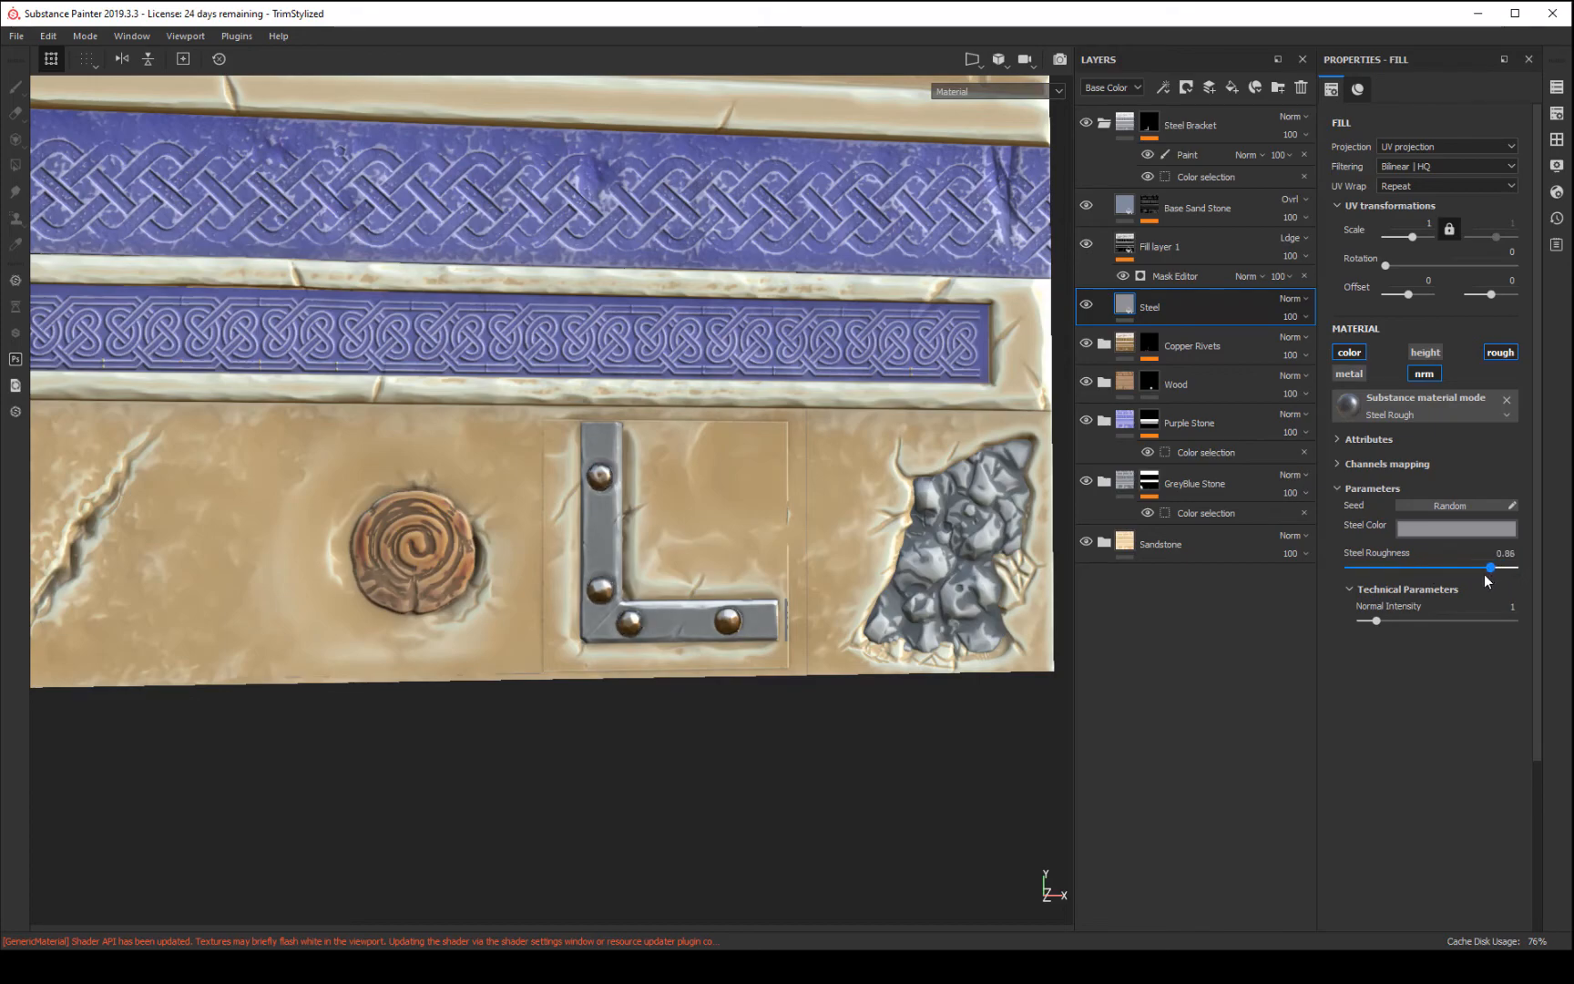
alt+drag(756, 683, 802, 756)
click(1349, 374)
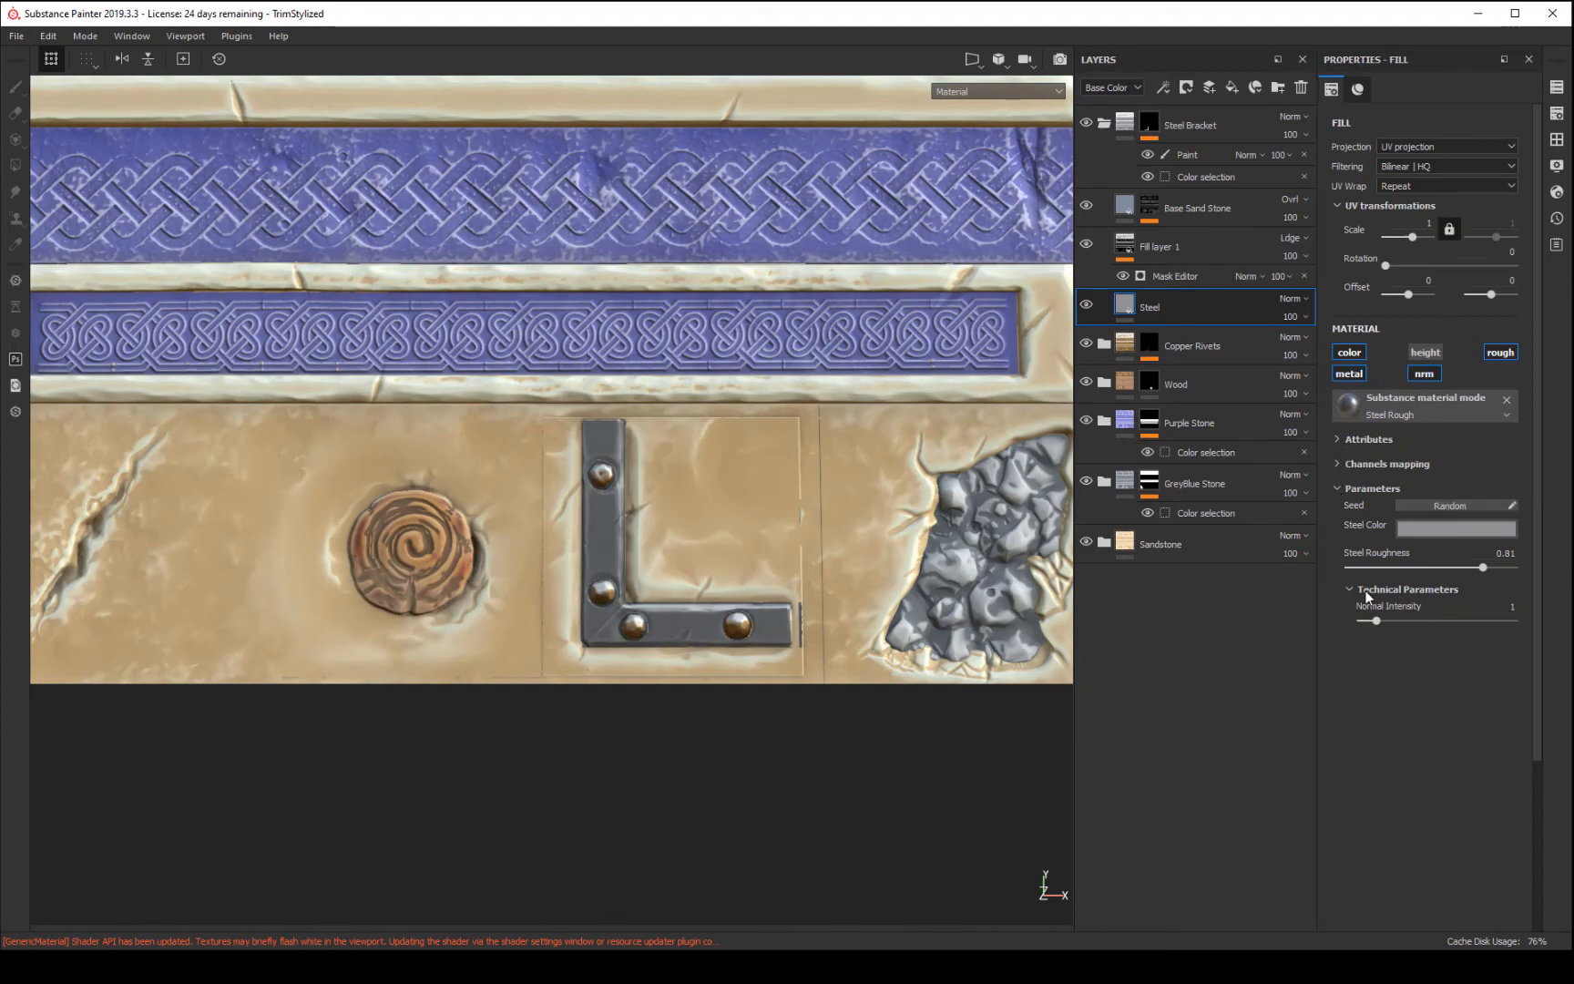
- Set Global Contrast to 0.08 and Texture Opacity to 0.67 in the Mask Editor of the Steel Bracket's Fill layer 1
alt+drag(790, 783, 874, 774)
alt+drag(820, 692, 801, 793)
alt+drag(897, 804, 948, 784)
click(1201, 205)
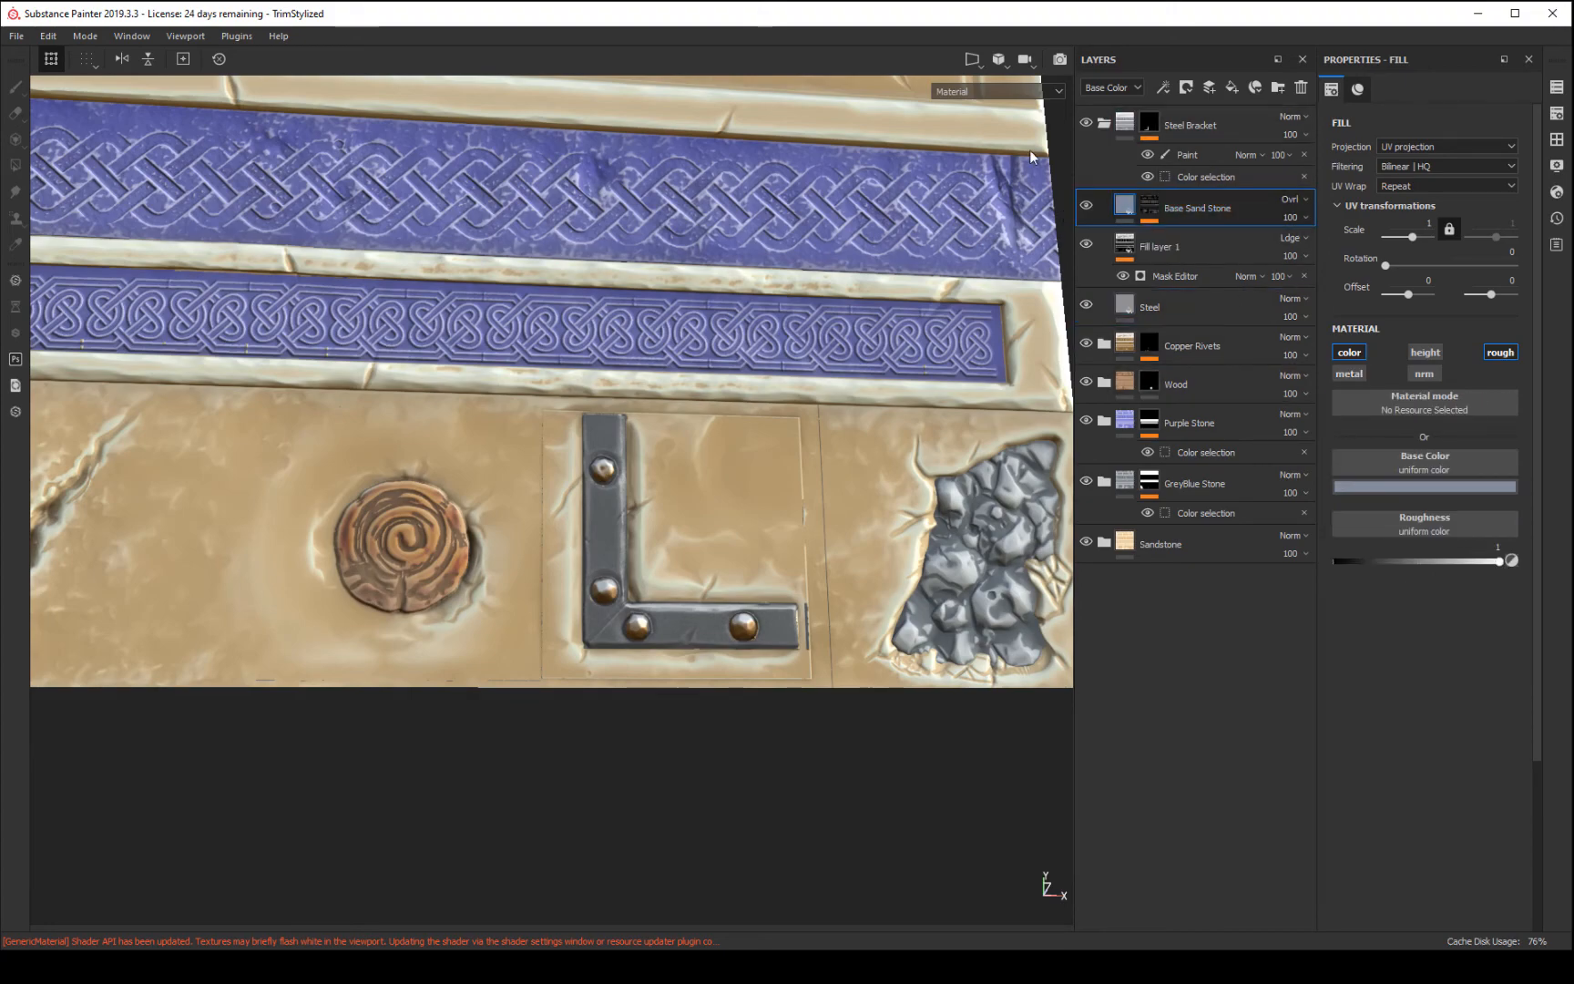
click(1192, 246)
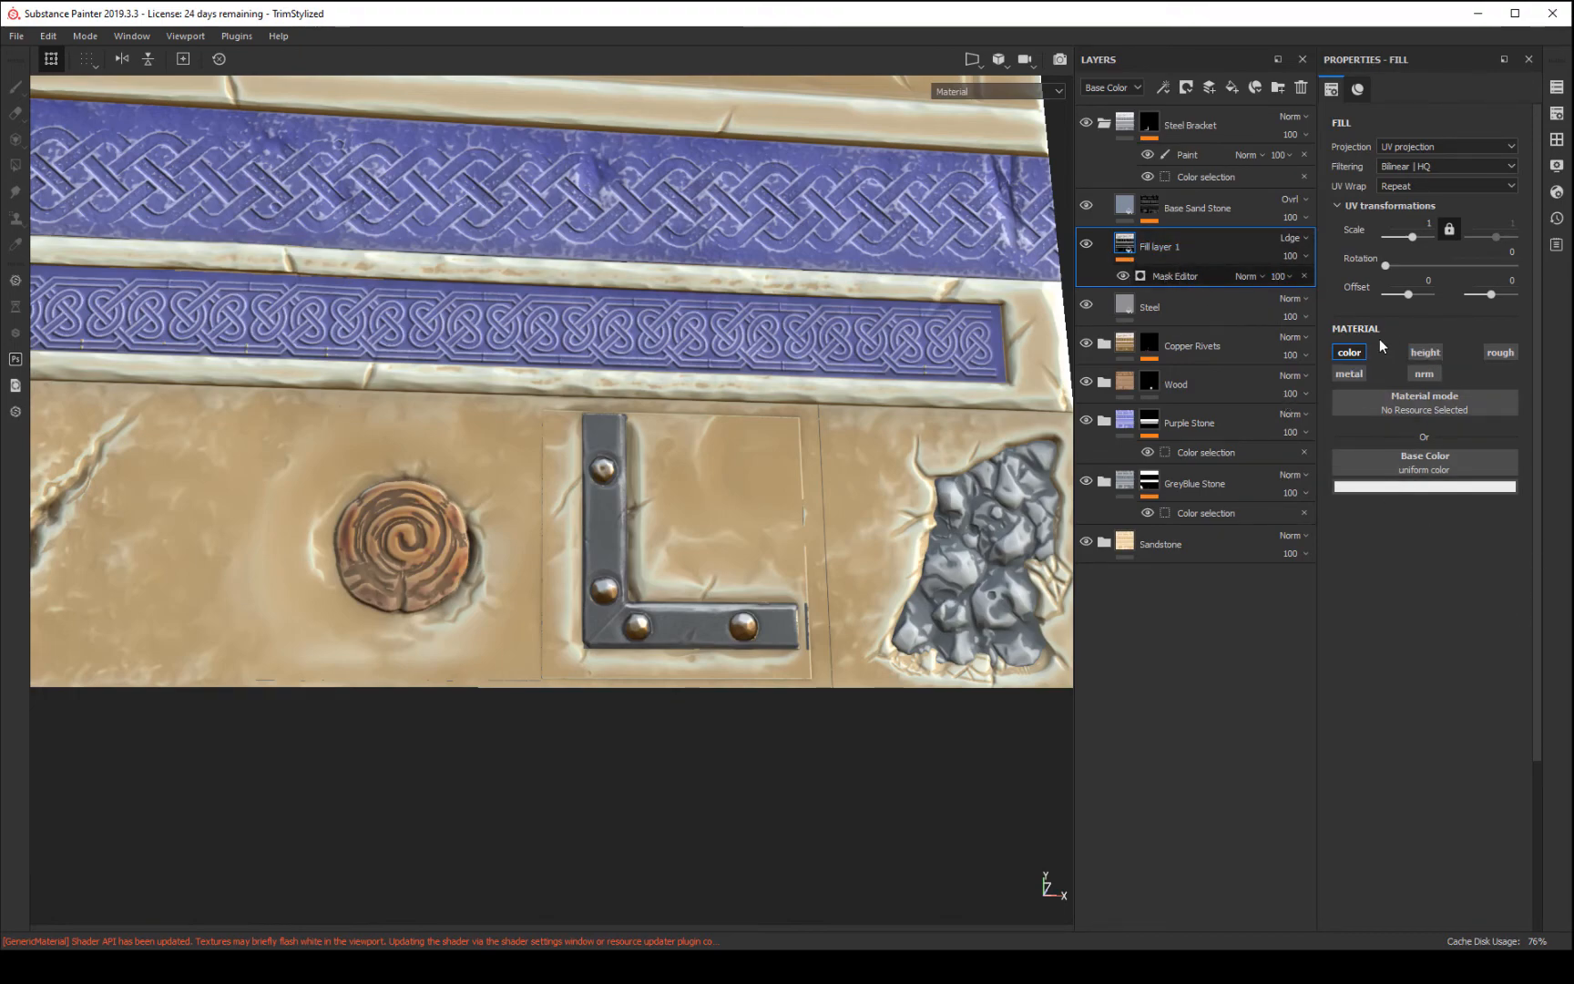
click(1175, 275)
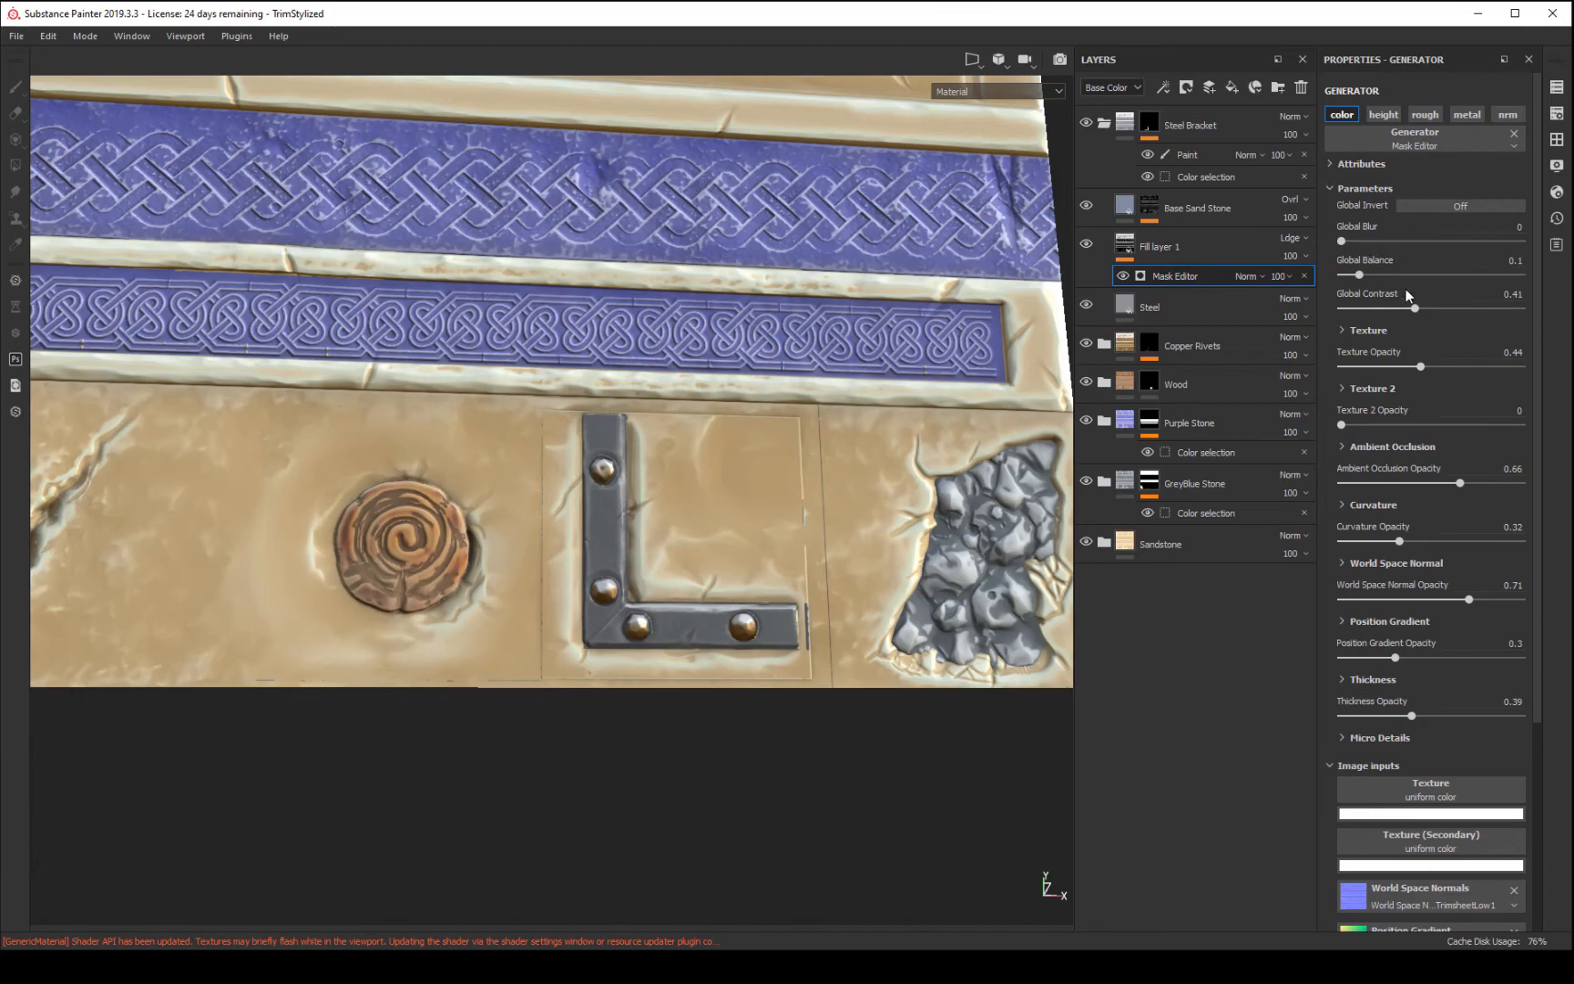
drag(1414, 308, 1355, 319)
scroll(780, 643, up, 5)
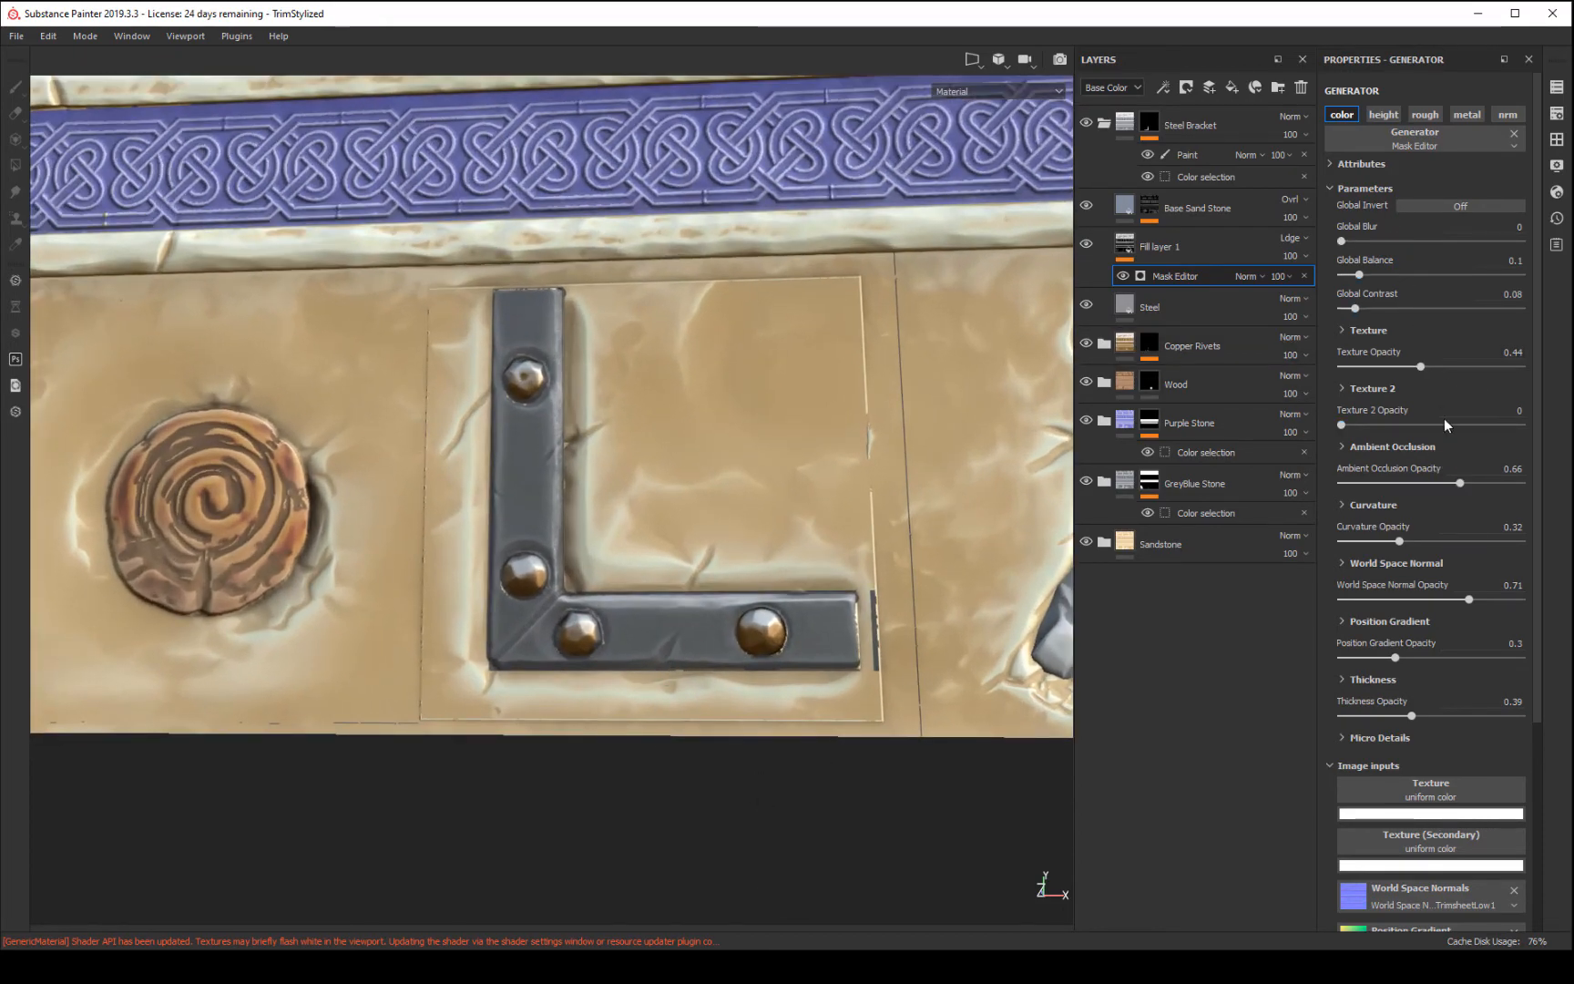
drag(1418, 374, 1461, 372)
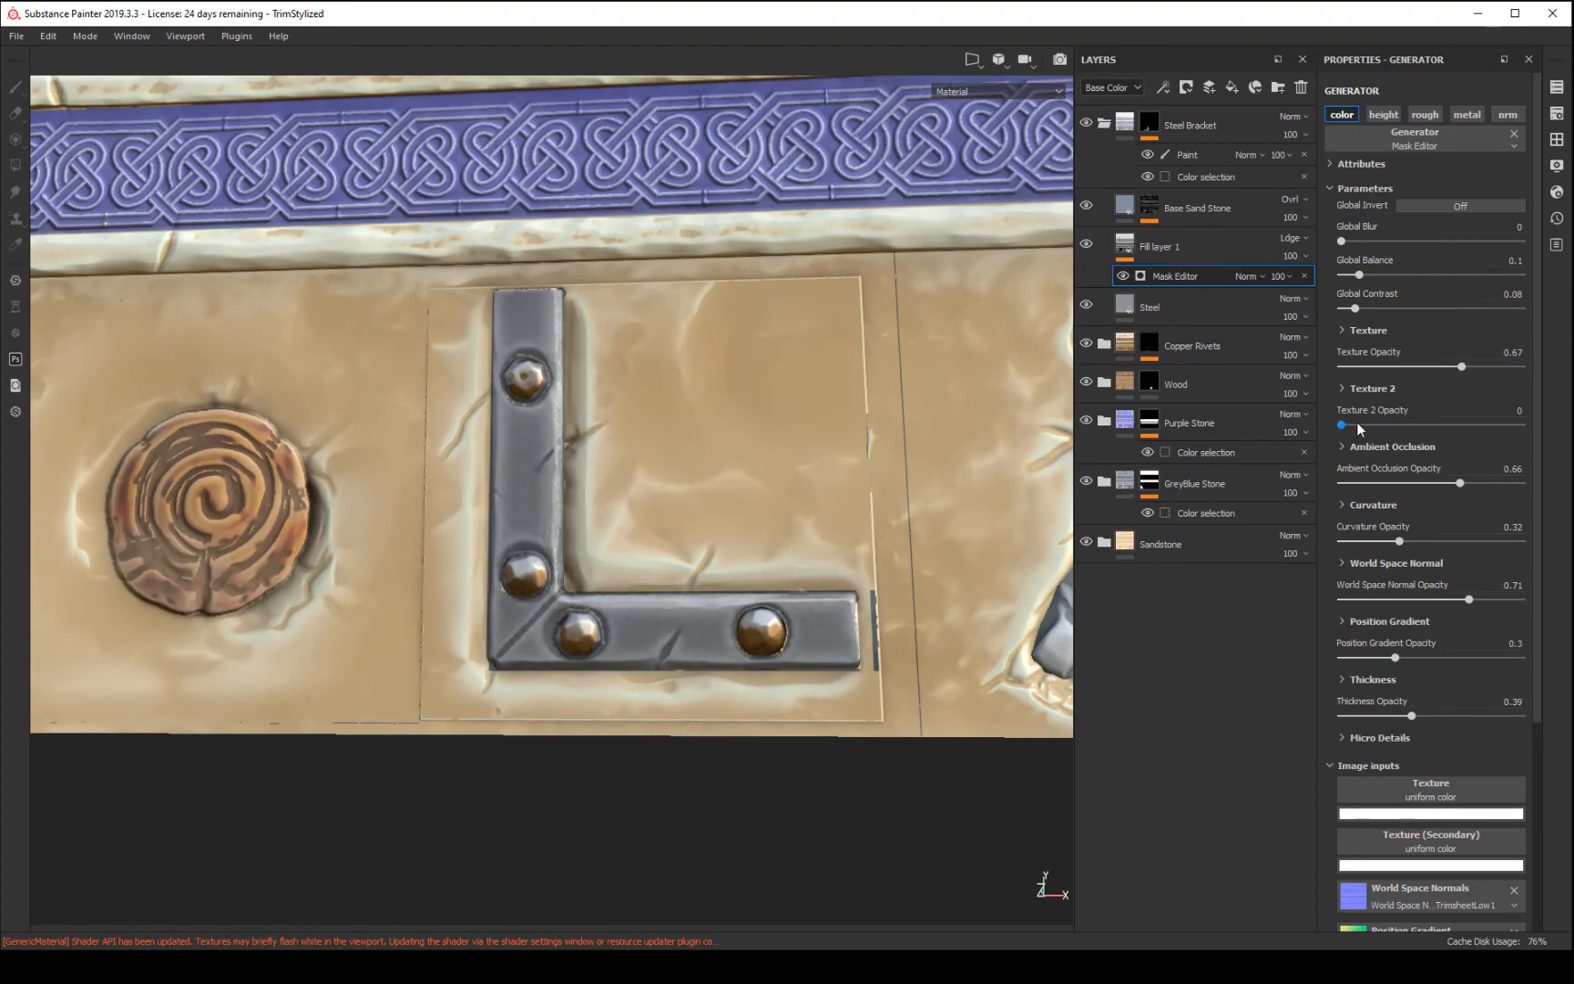
mouse_move(1343, 427)
mouse_down()
mouse_move(1449, 422)
mouse_move(1317, 435)
mouse_up()
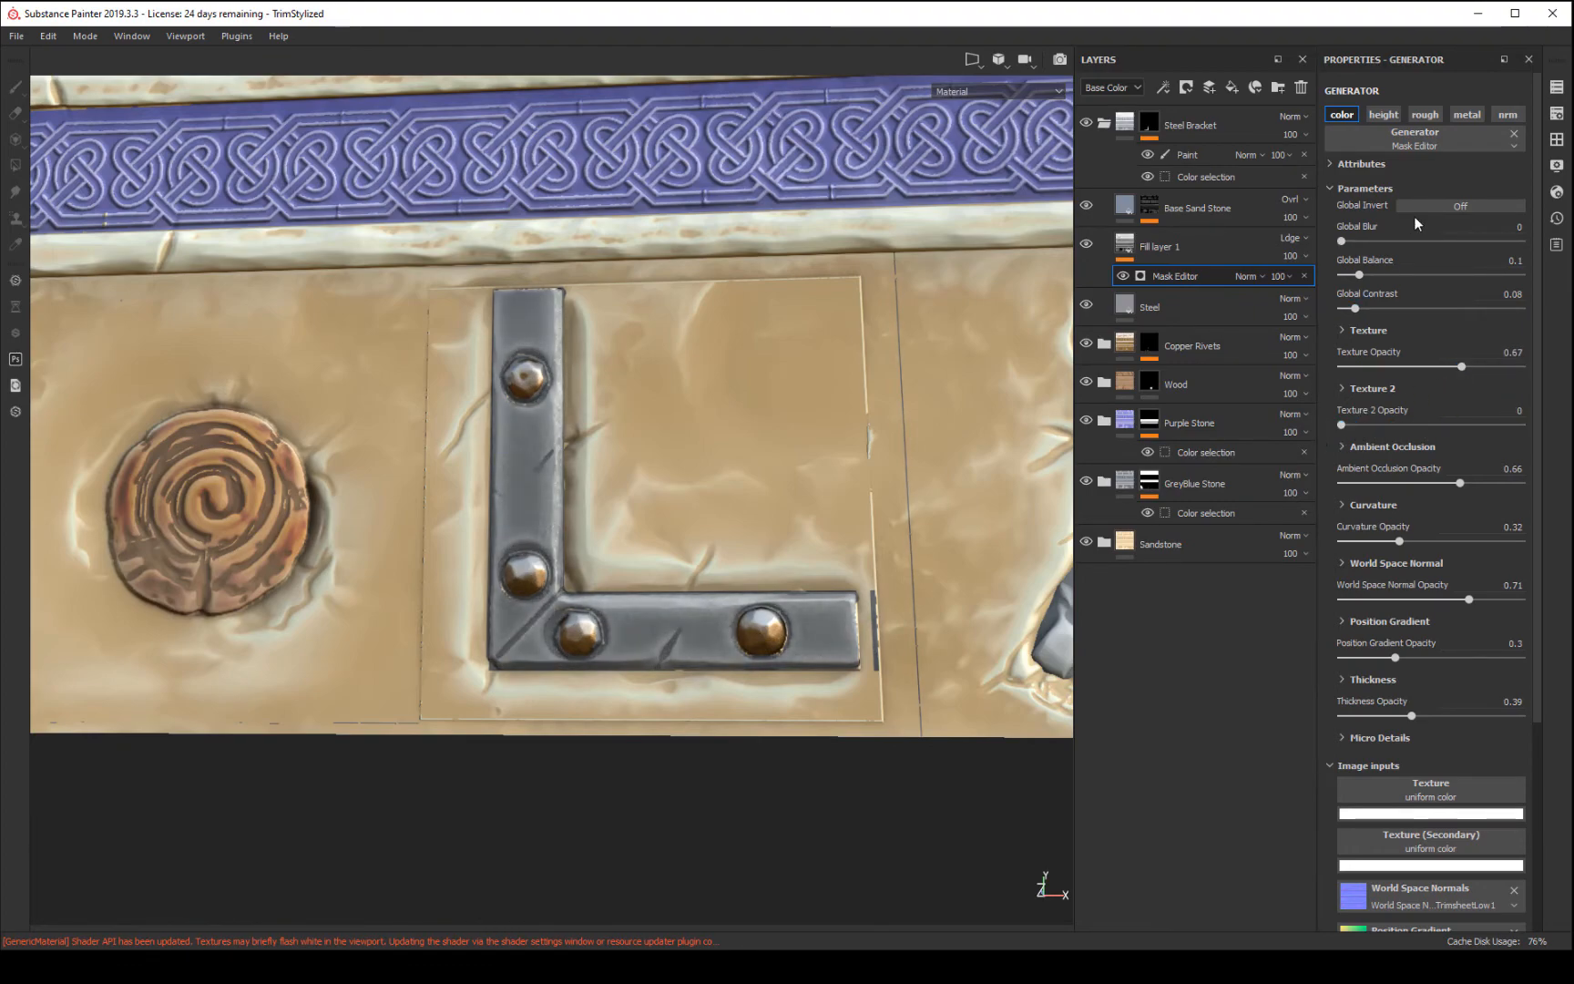
- Set the bracket Mask Editor's Global Contrast to 0.55, Texture Opacity to 0.6 and Global Balance to 0.09
mouse_move(1355, 309)
mouse_down()
mouse_move(1469, 314)
mouse_move(1463, 365)
mouse_move(1446, 369)
mouse_up()
click(1440, 309)
alt+drag(712, 854, 625, 861)
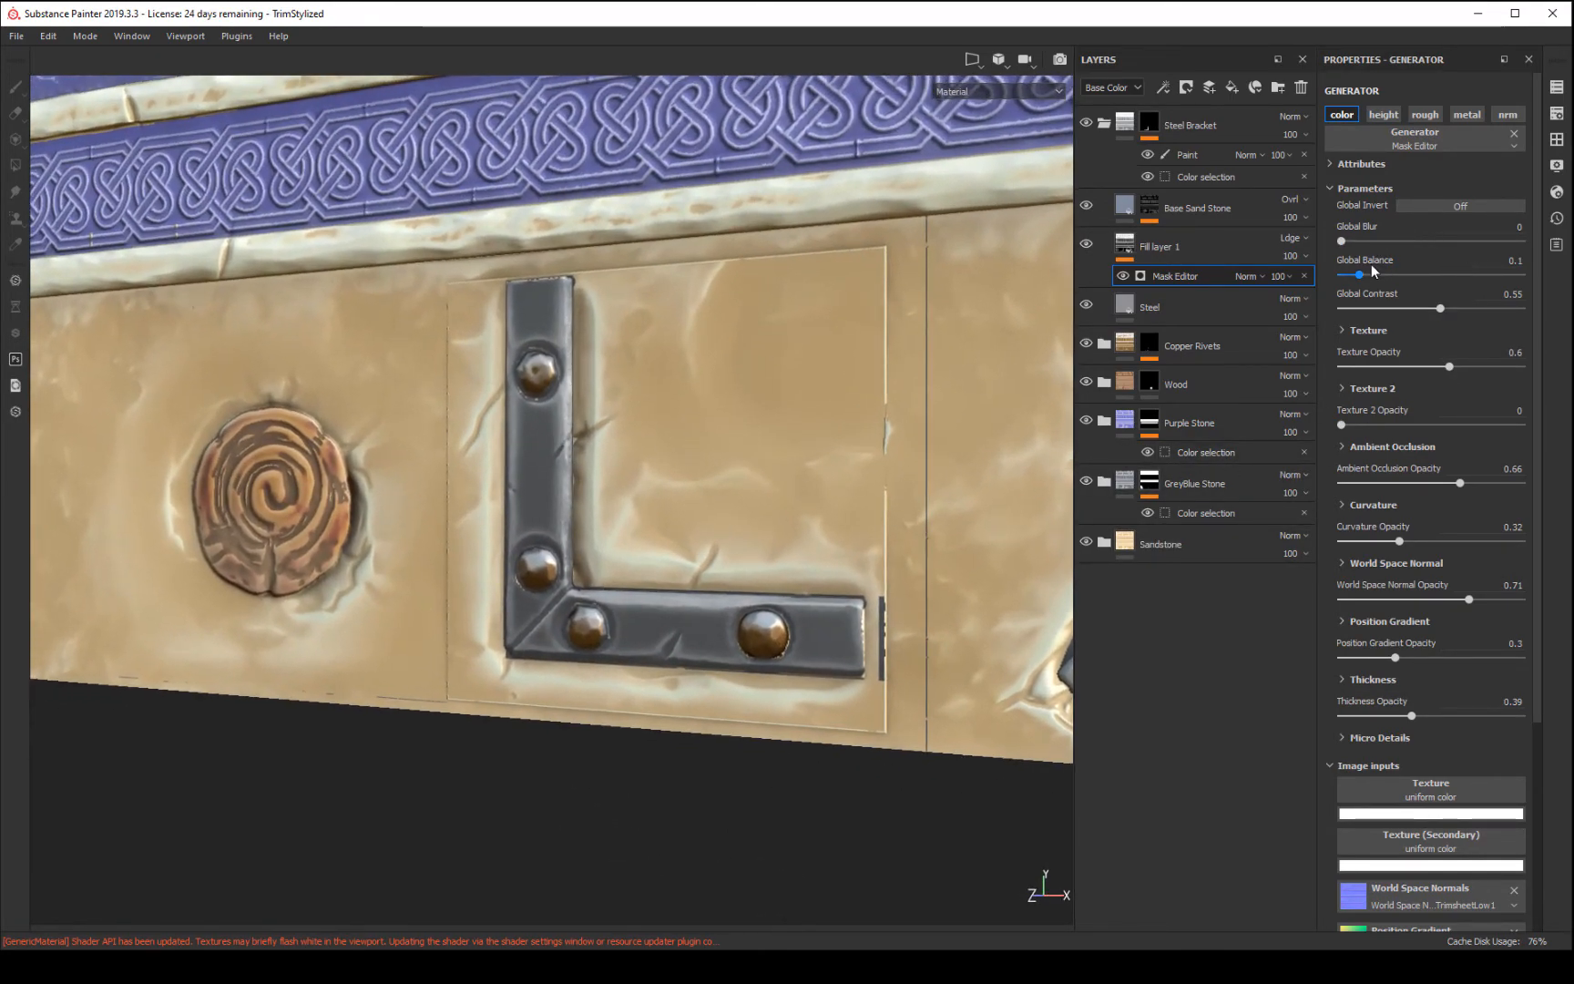
mouse_move(1359, 273)
mouse_down()
mouse_move(1384, 275)
mouse_move(1352, 274)
mouse_move(1357, 308)
mouse_up()
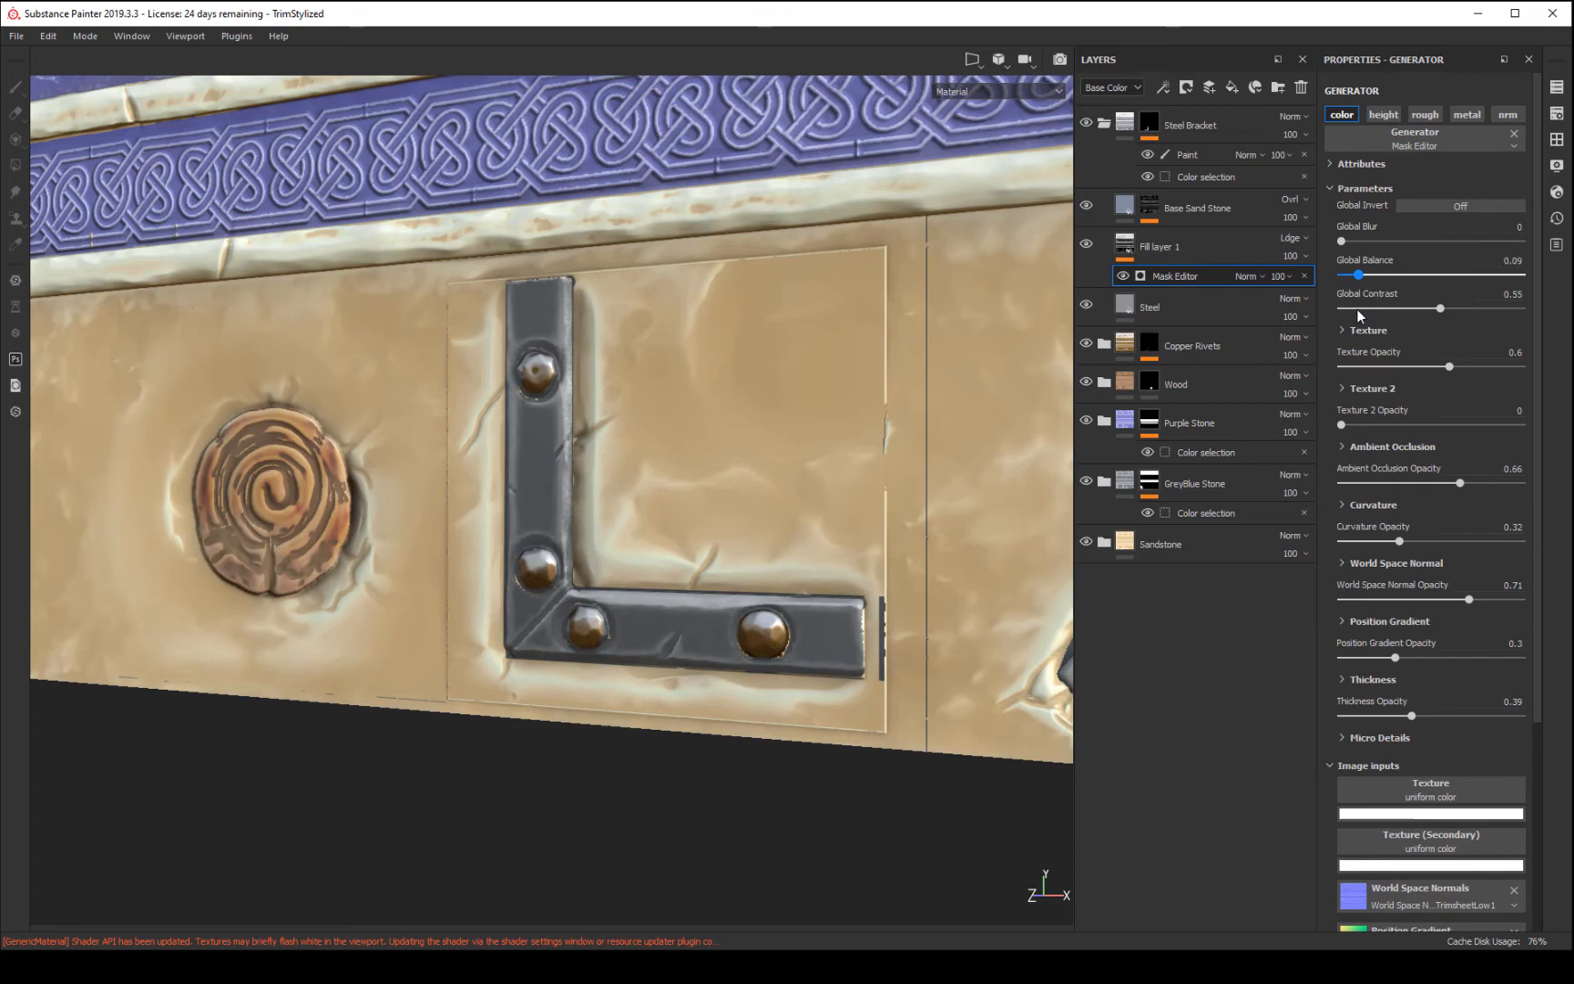
alt+drag(931, 819, 856, 756)
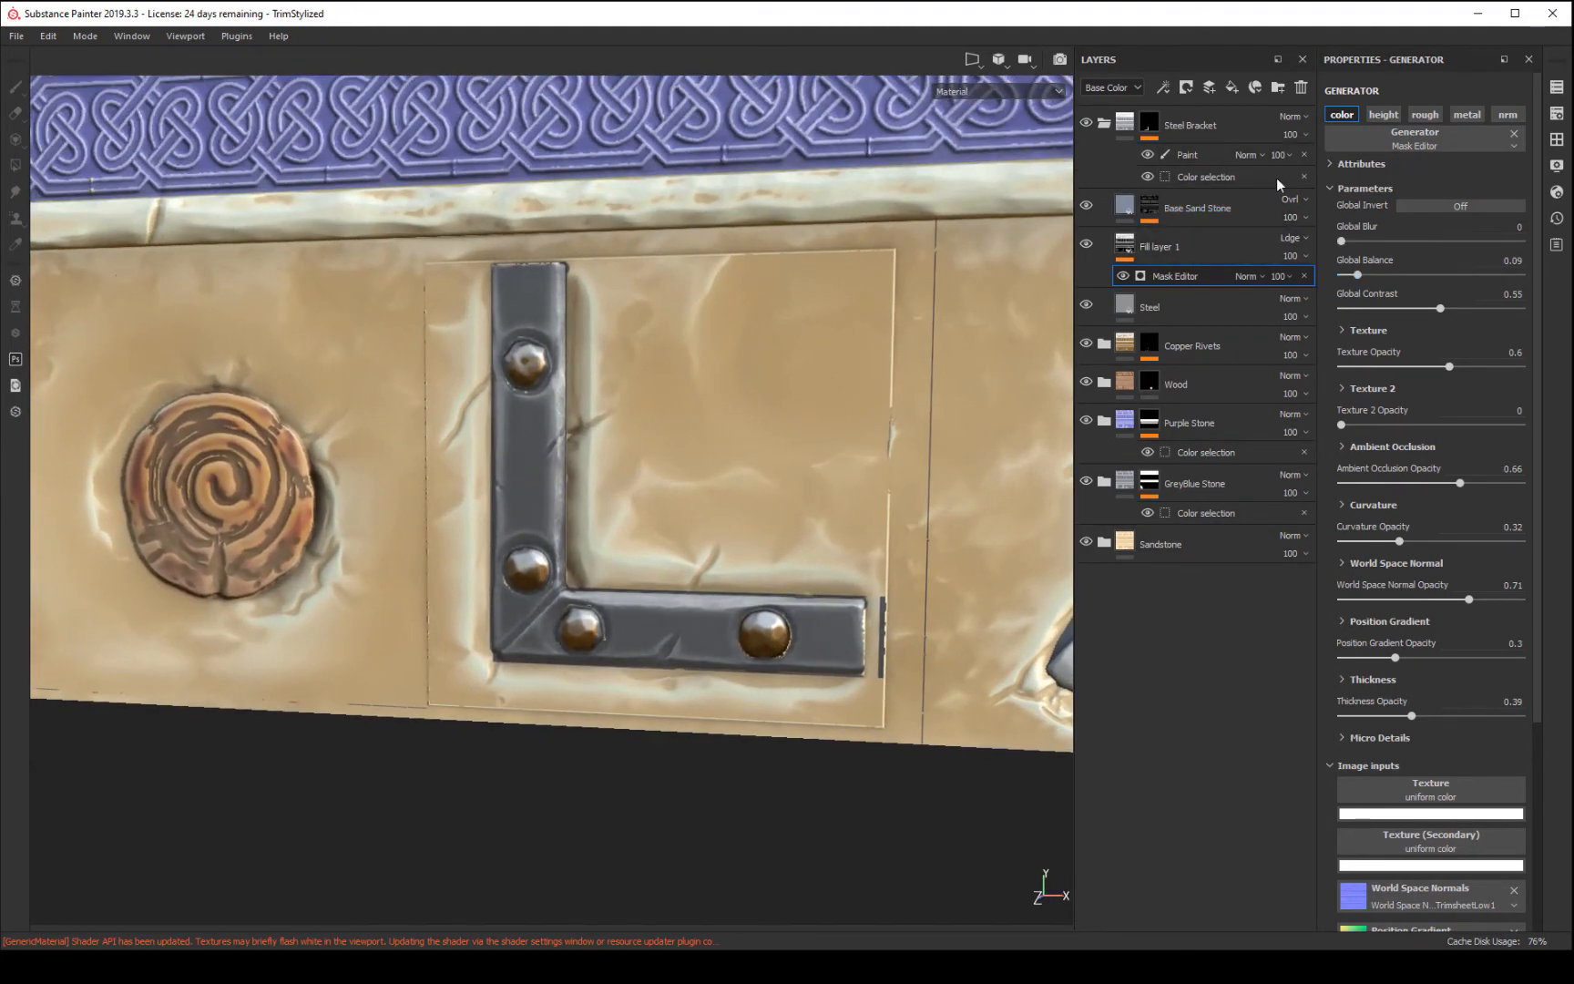
- Set the Steel layer's Steel Roughness to 0.66
click(1172, 313)
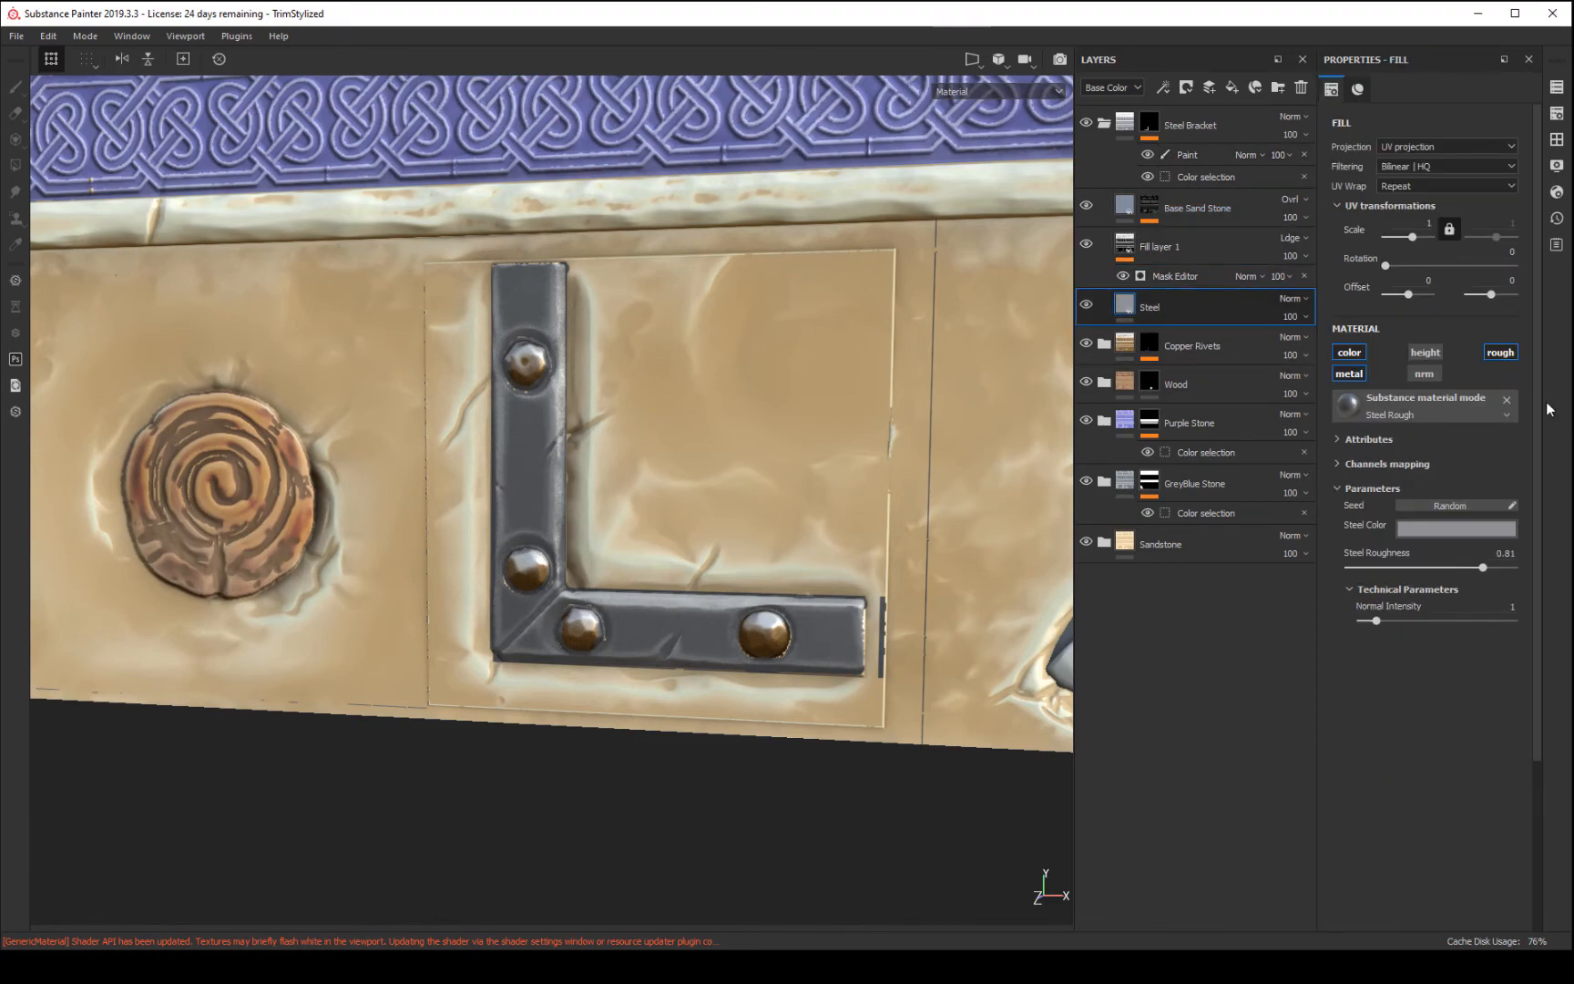
mouse_move(1483, 566)
mouse_down()
mouse_move(1410, 570)
mouse_move(1458, 567)
mouse_up()
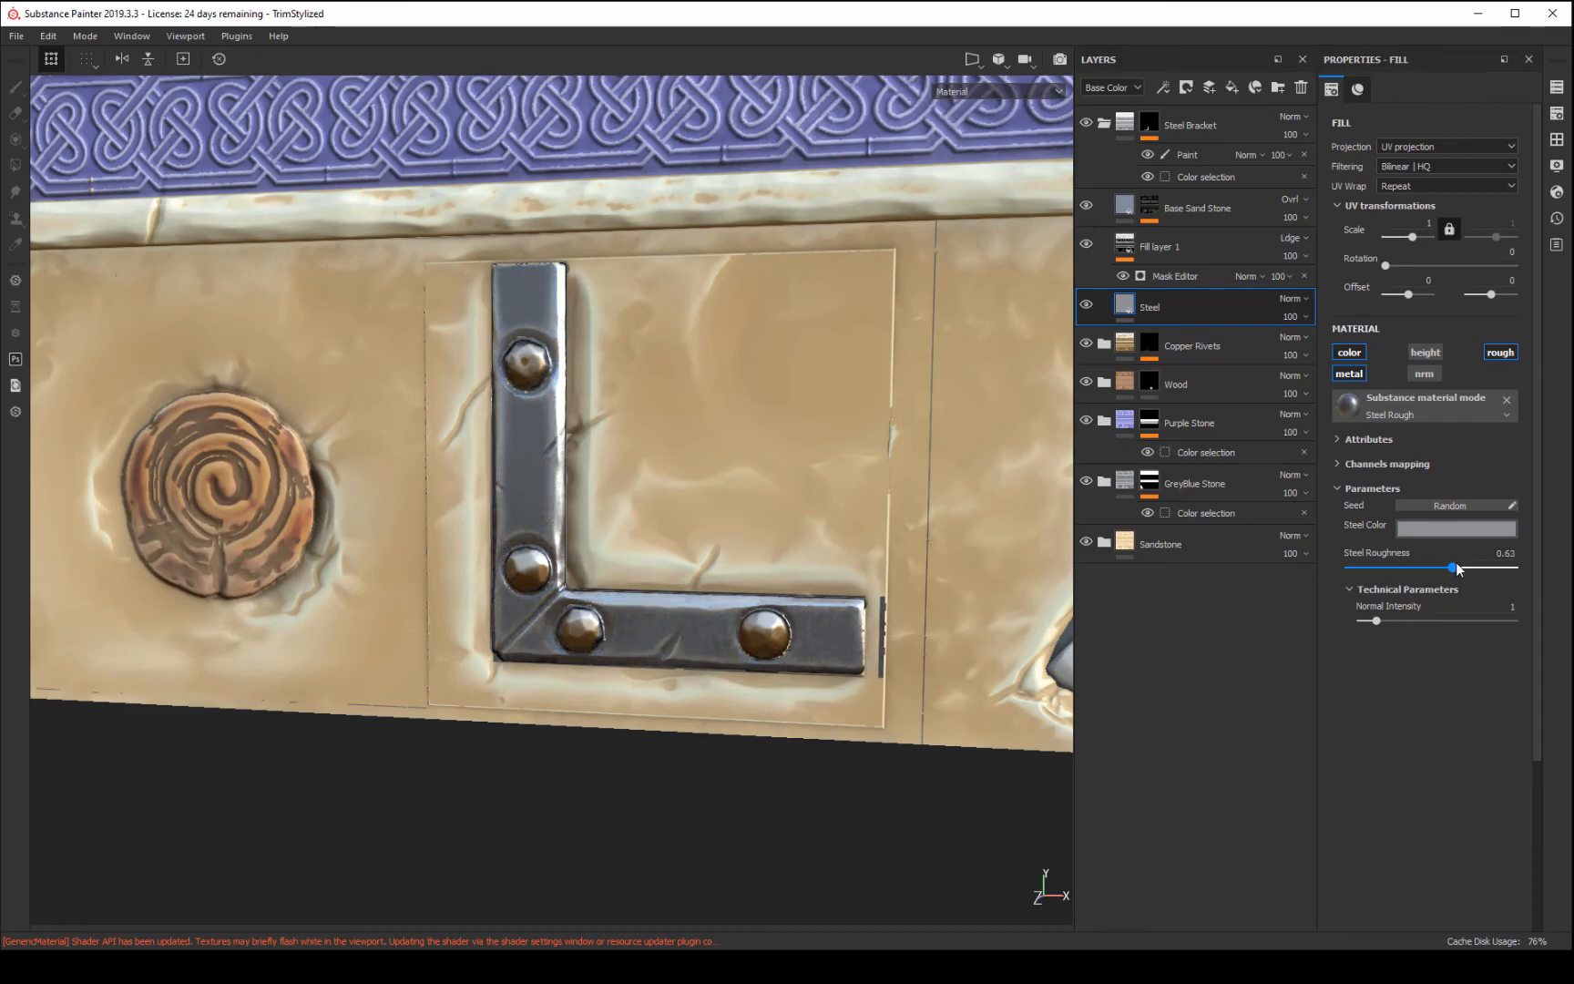
alt+drag(738, 766, 780, 813)
scroll(780, 813, down, 10)
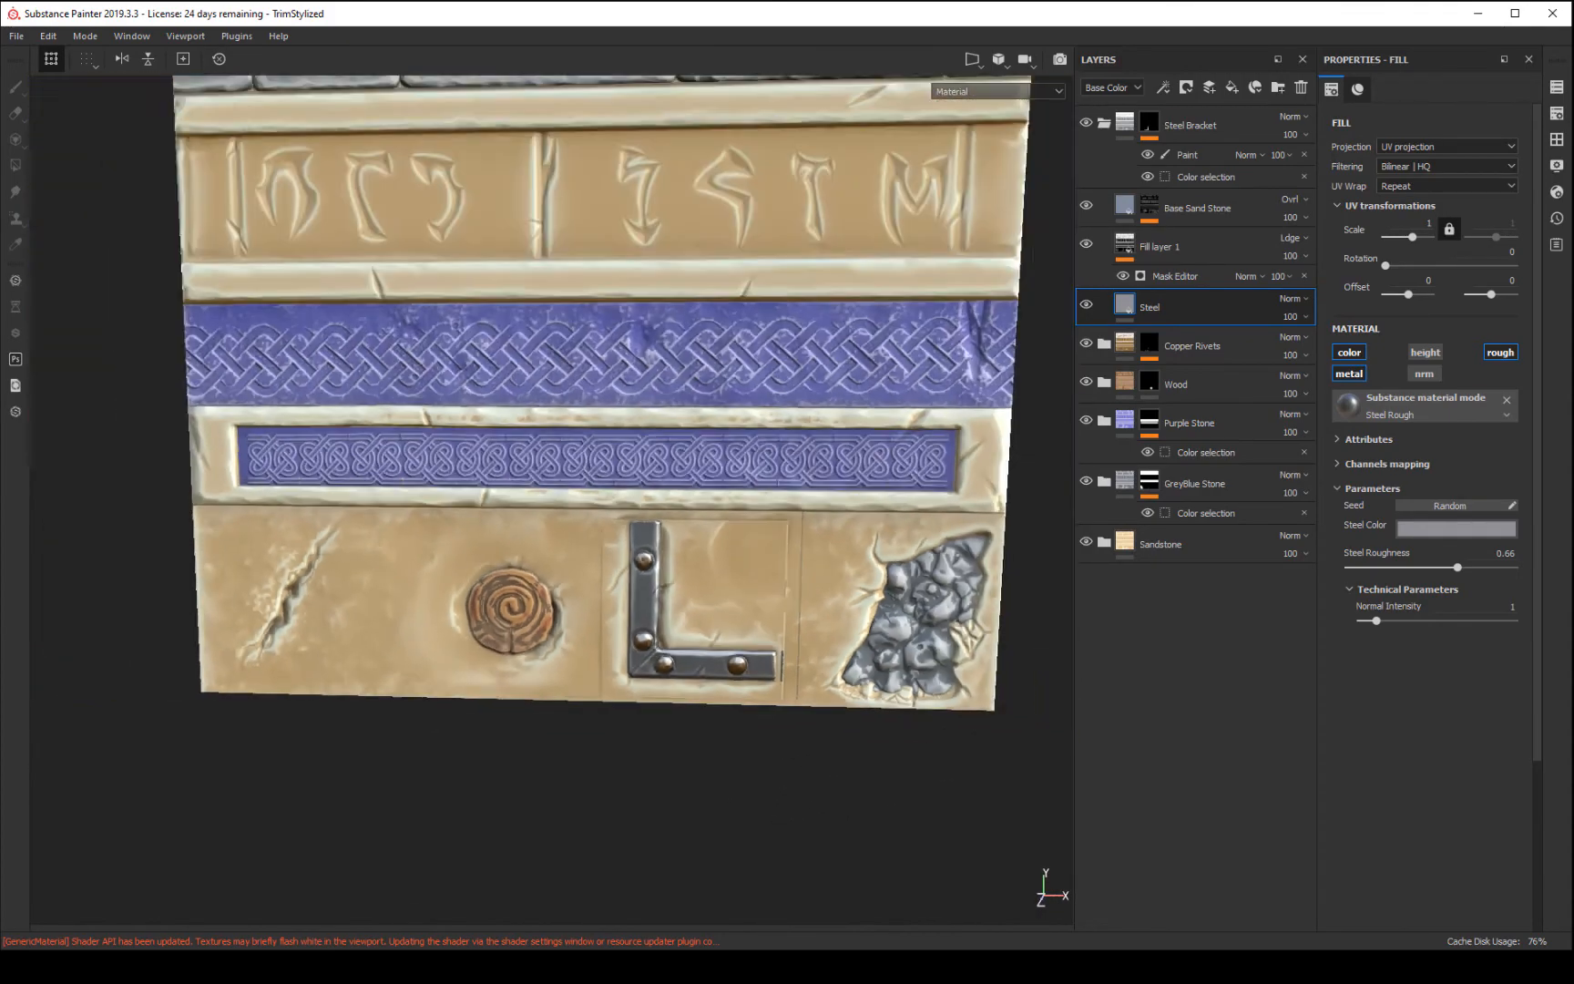
- Examine the whole trim sheet and its rubble patch, and toggle the Sandstone folder's visibility to check what it covers
alt+middle_drag(964, 521, 968, 394)
alt+drag(968, 394, 965, 520)
mouse_move(955, 401)
alt+mouse_down()
mouse_move(973, 460)
mouse_move(949, 390)
alt+mouse_up()
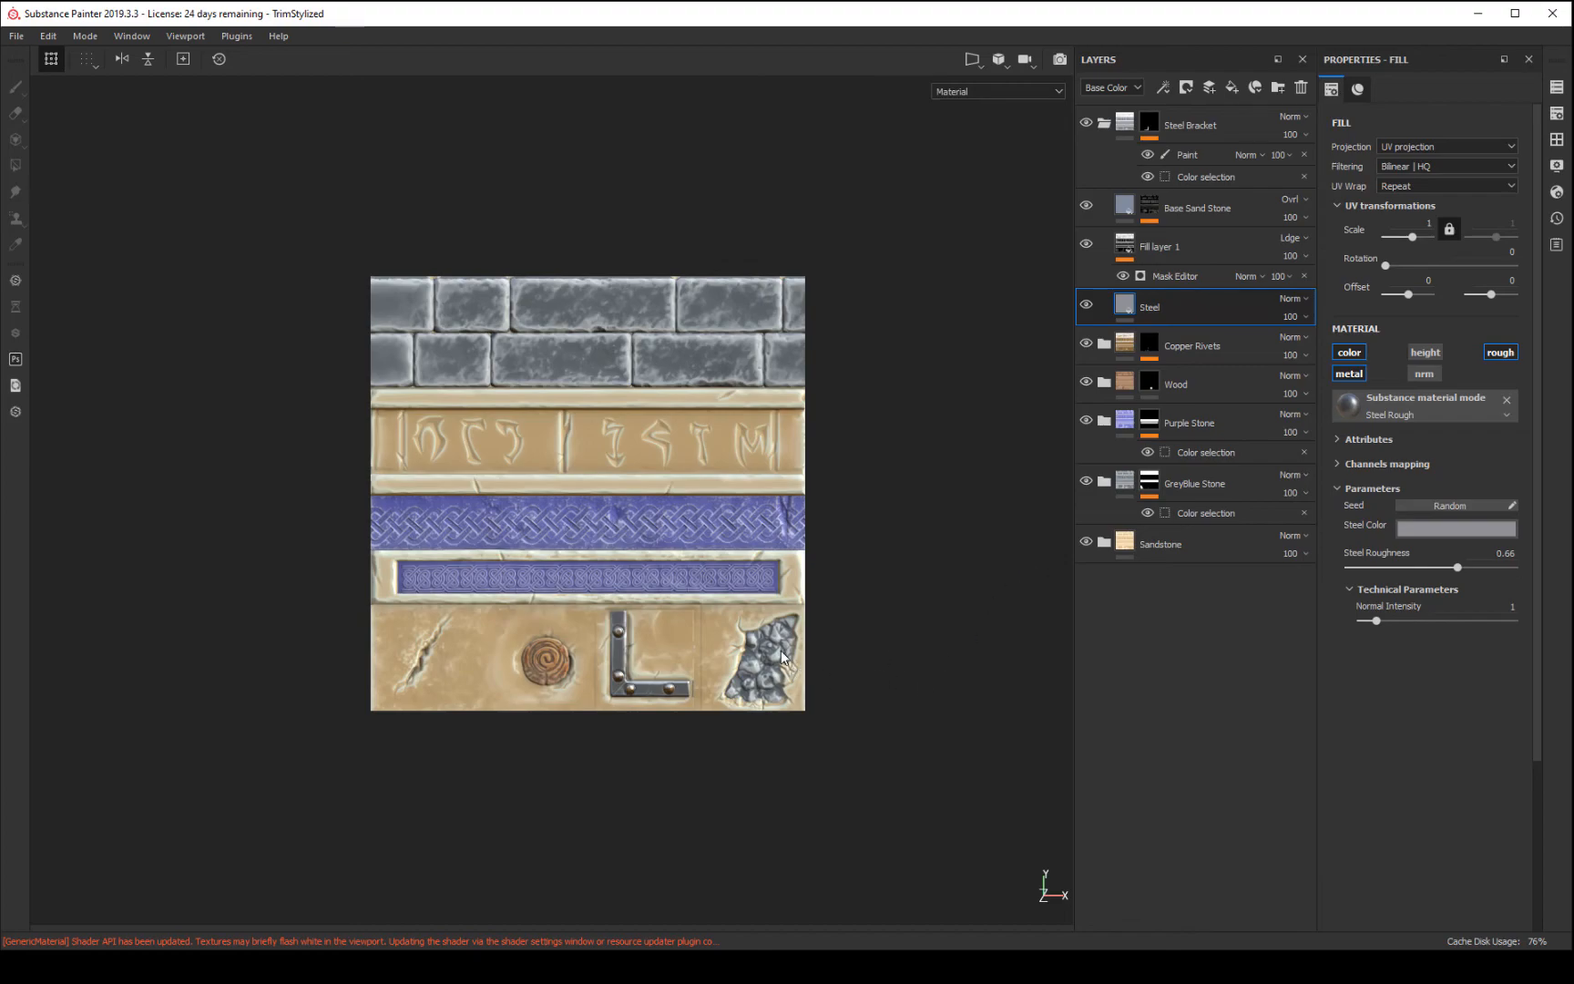
scroll(987, 776, up, 5)
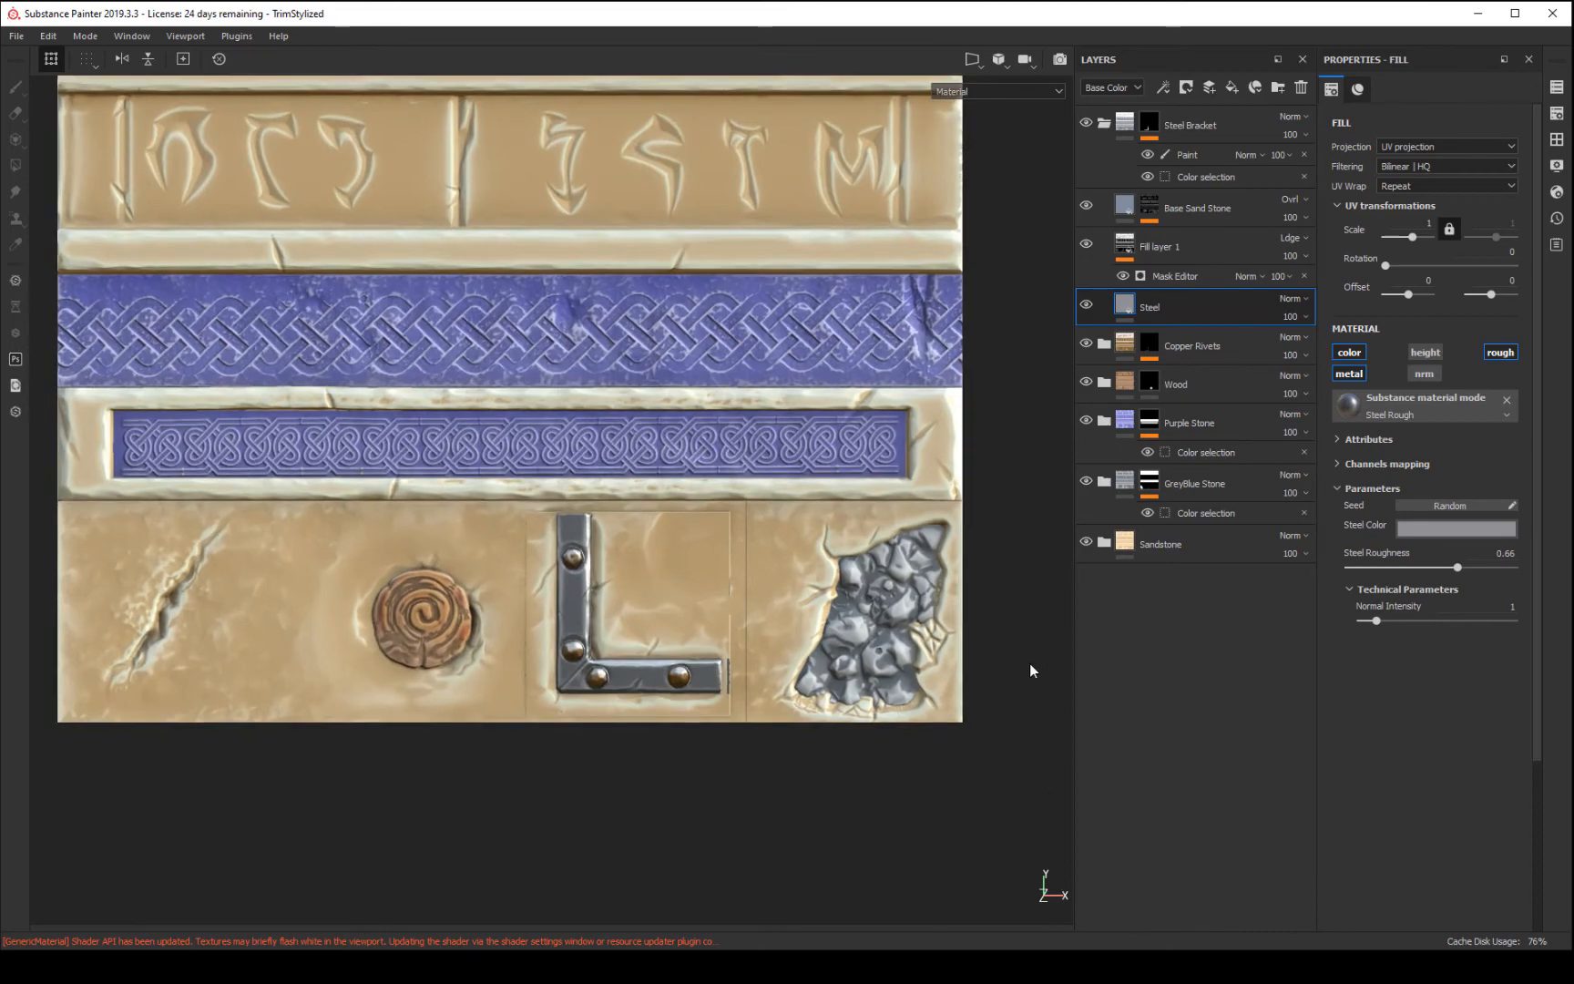
middle_drag(927, 622, 763, 590)
alt+drag(763, 615, 898, 644)
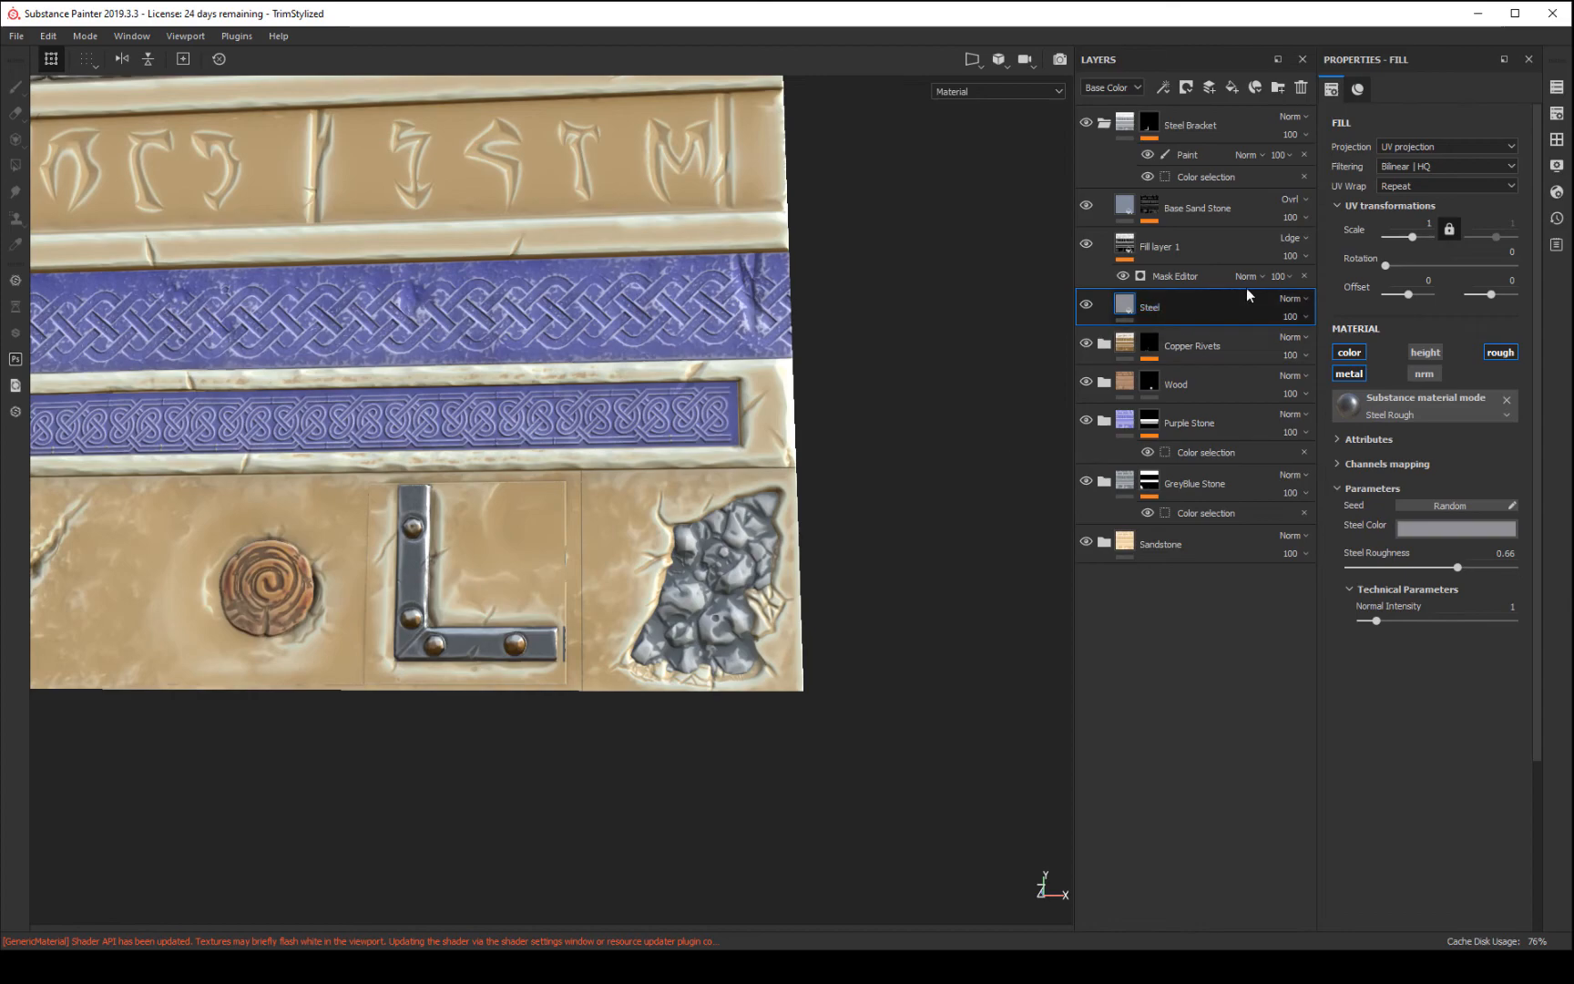
click(1161, 544)
click(1086, 541)
click(1086, 541)
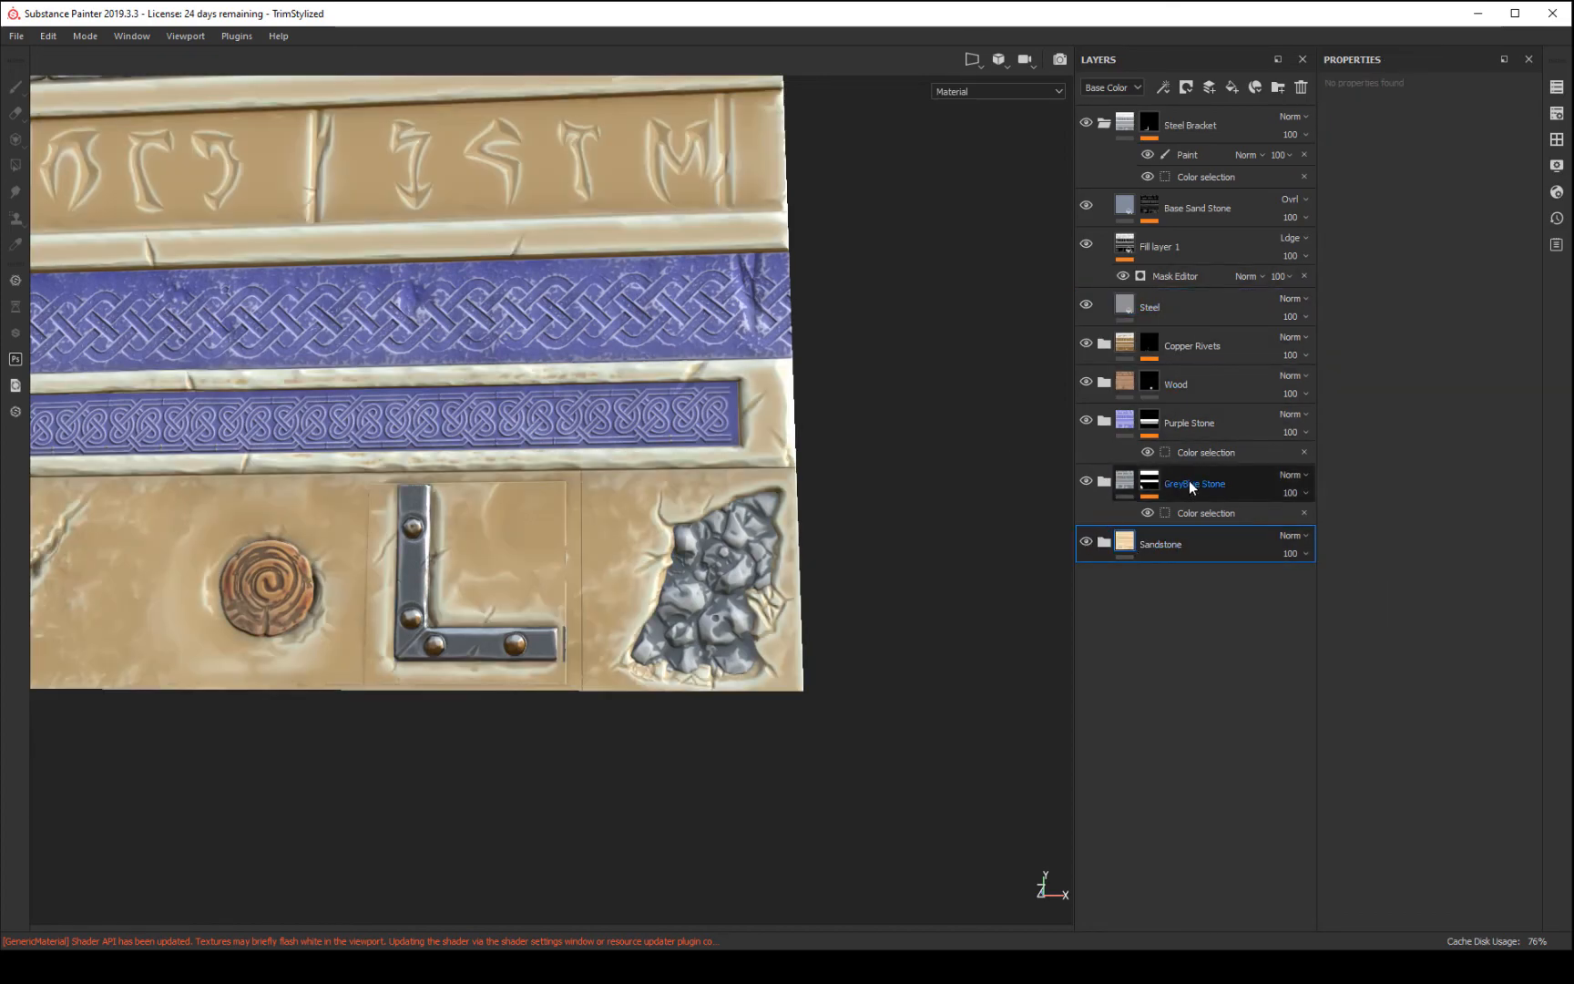
- Expand the GreyBlue Stone folder and add a Paint effect above the color selection in its mask
click(1189, 483)
click(1104, 481)
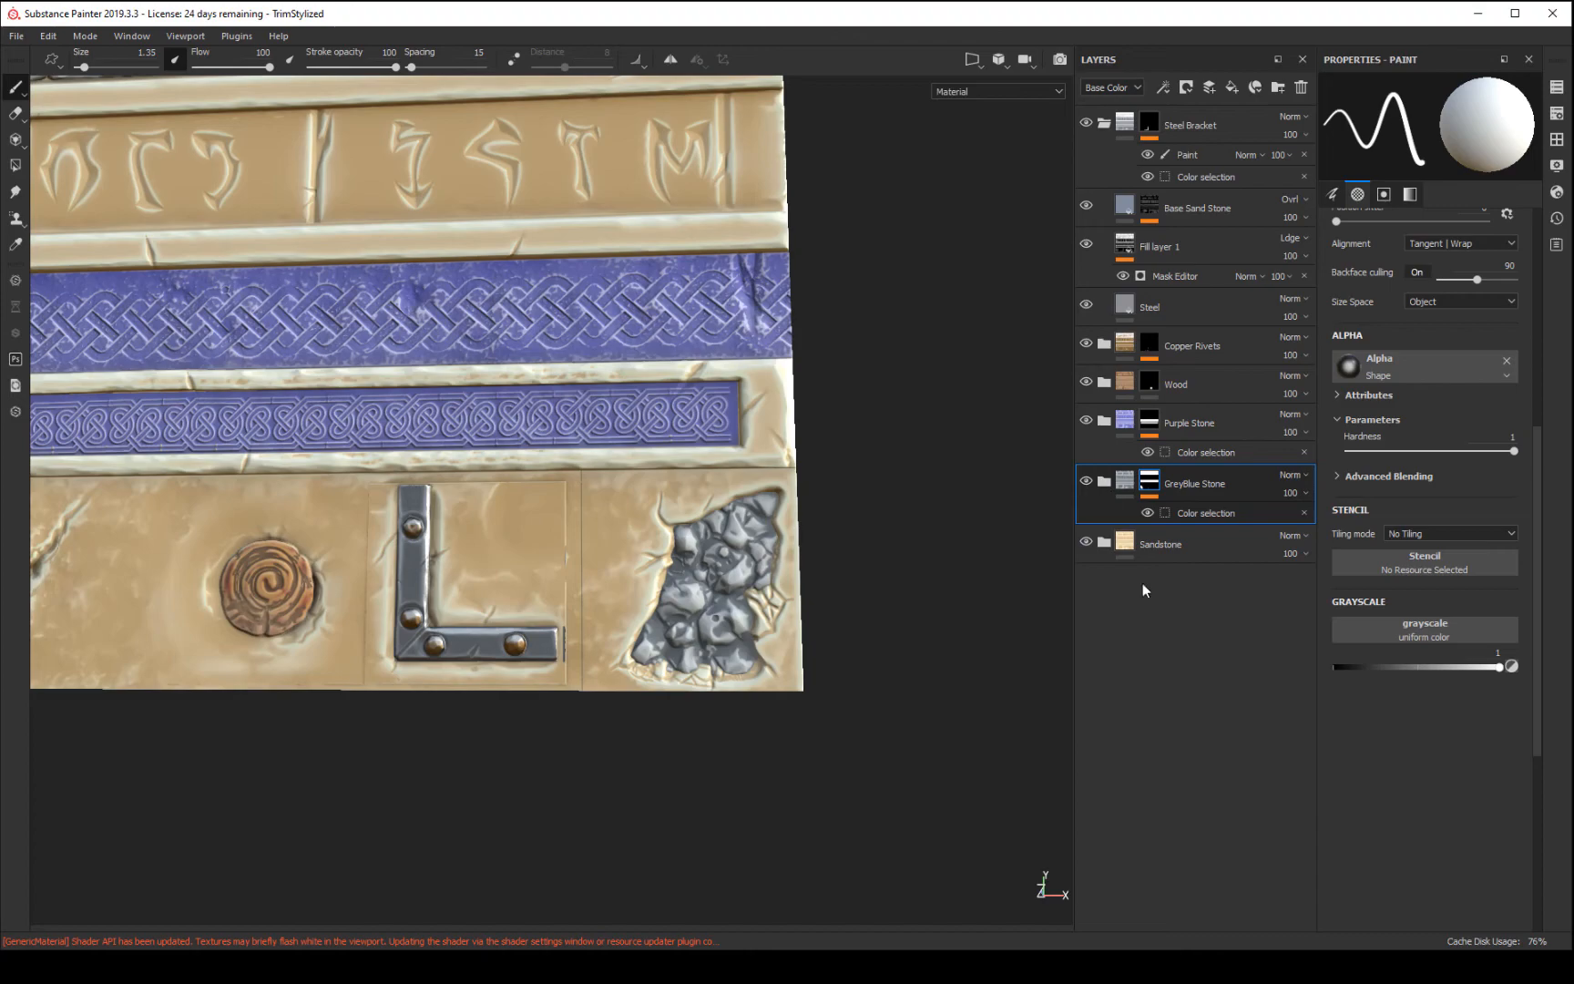
click(1206, 514)
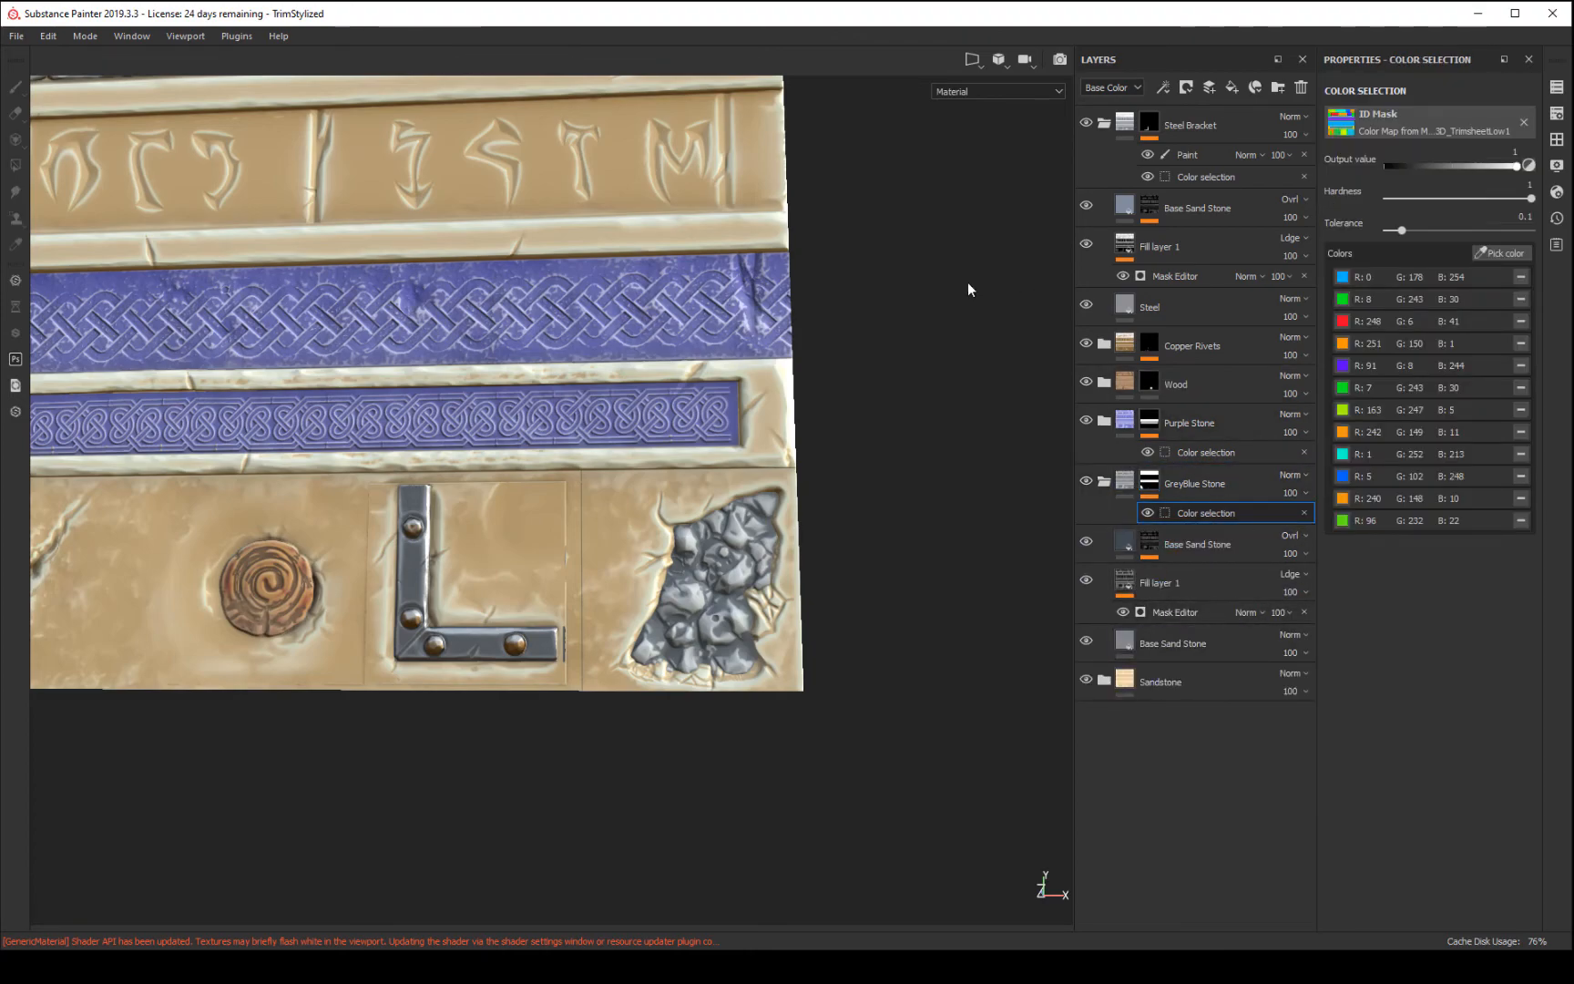
click(1165, 85)
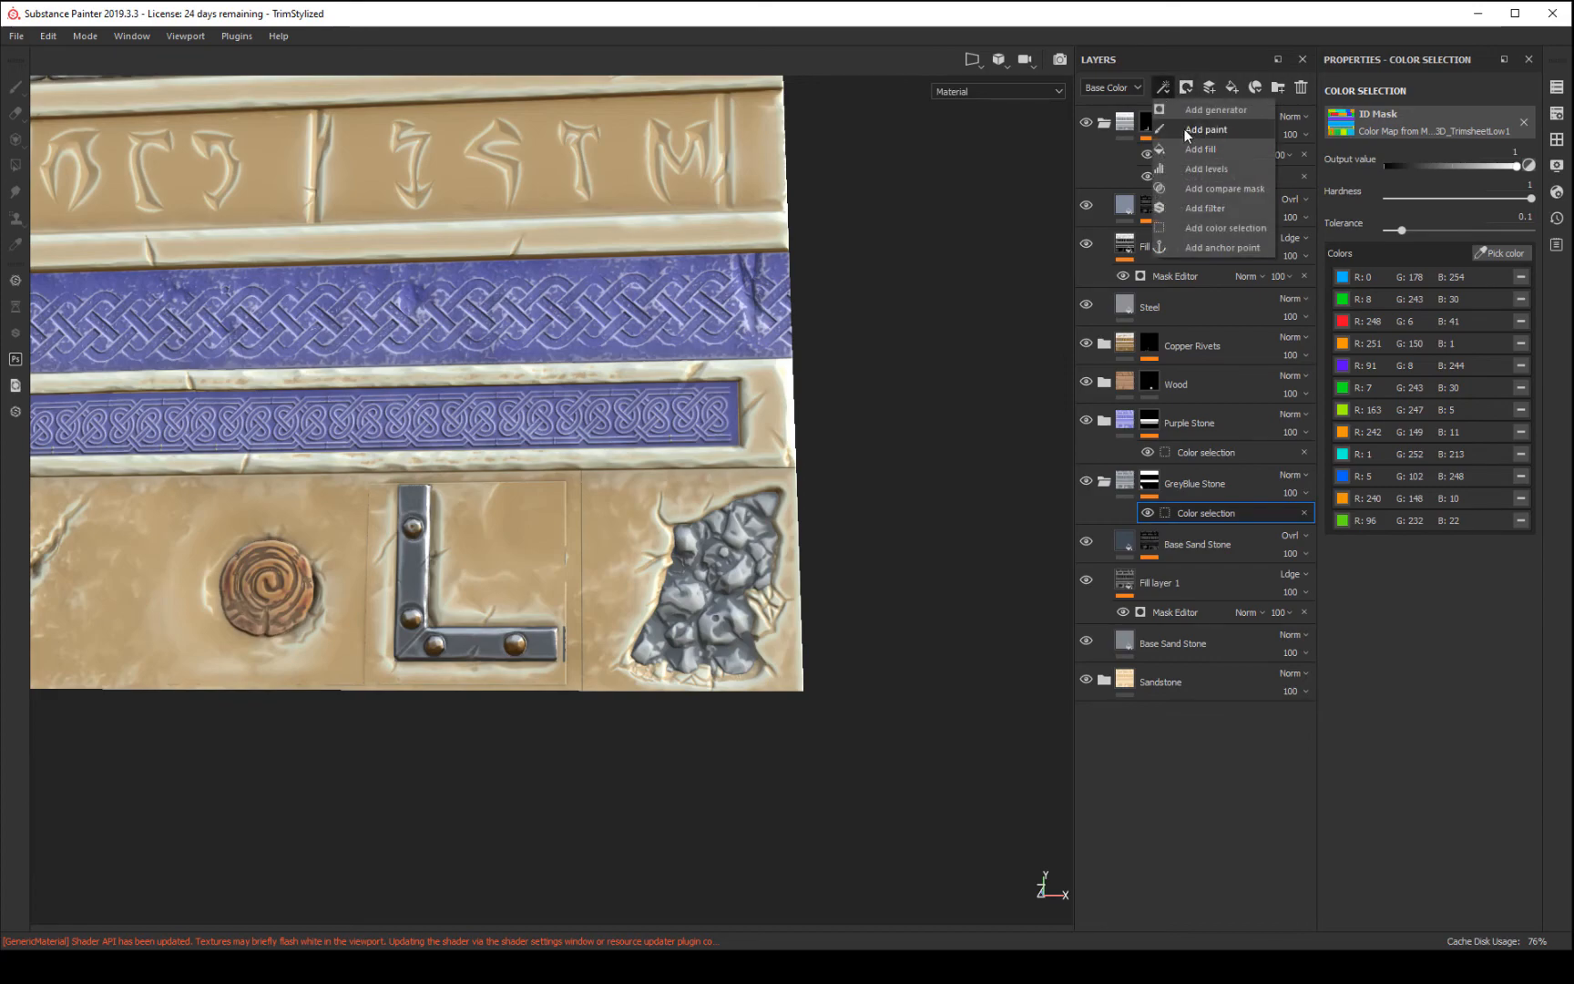
click(1198, 119)
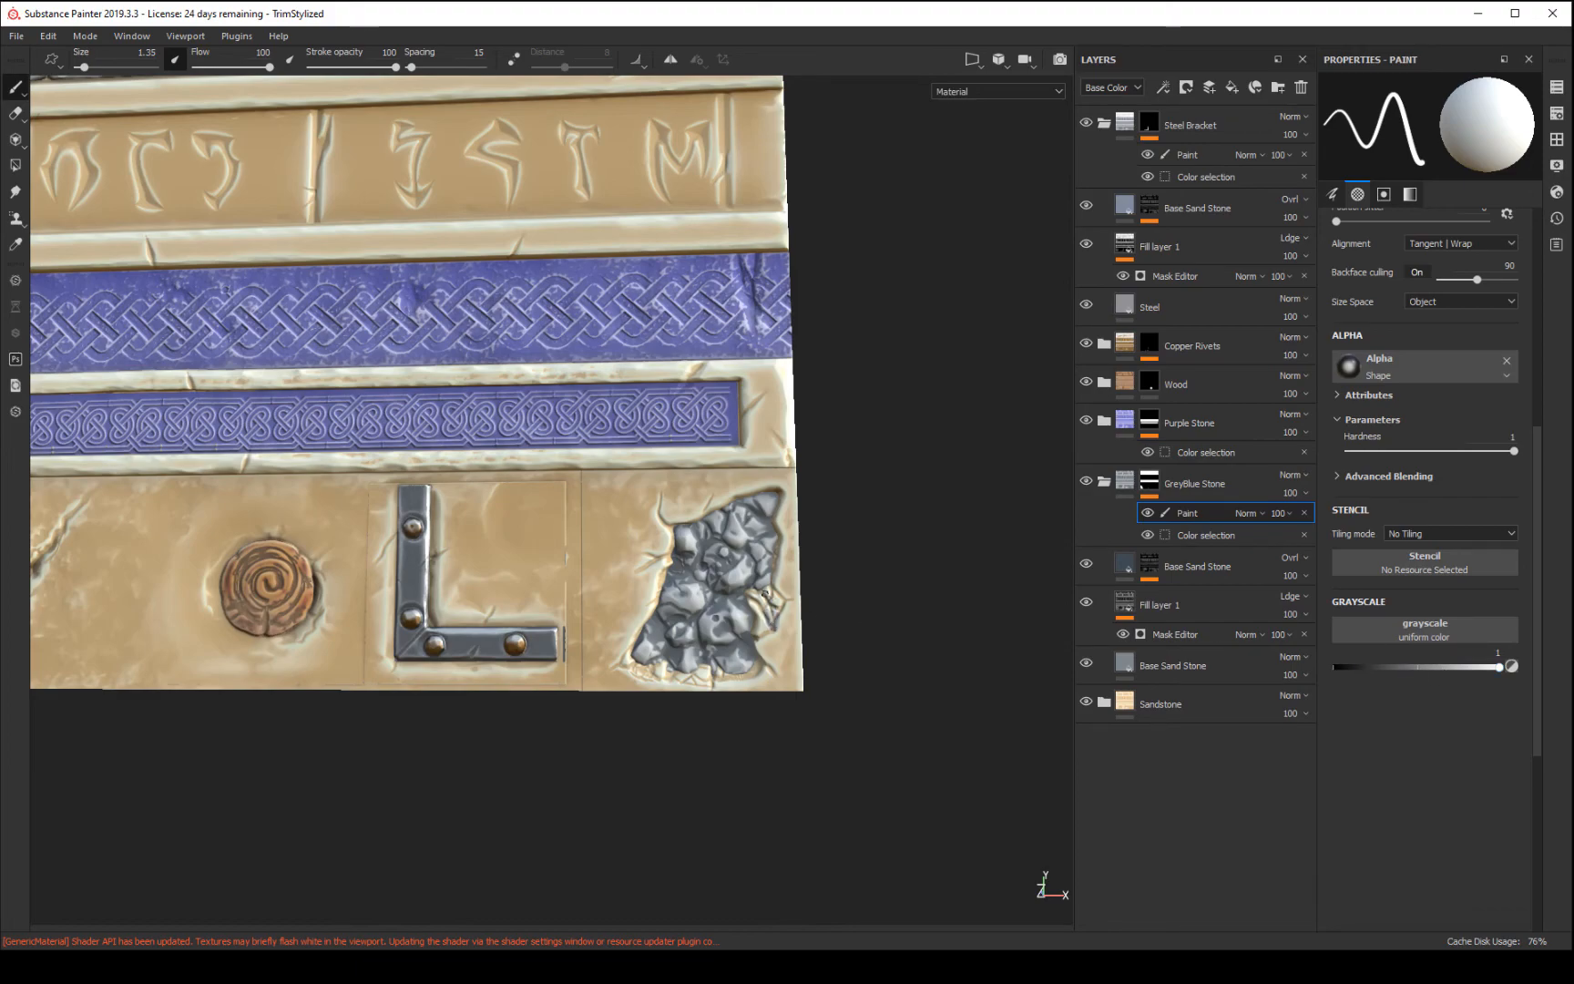
- Paint the cracked fragments beside the rubble patch's right edge into the GreyBlue Stone mask with grayscale 0.6311 and brush size 4.65
drag(1465, 671, 1441, 669)
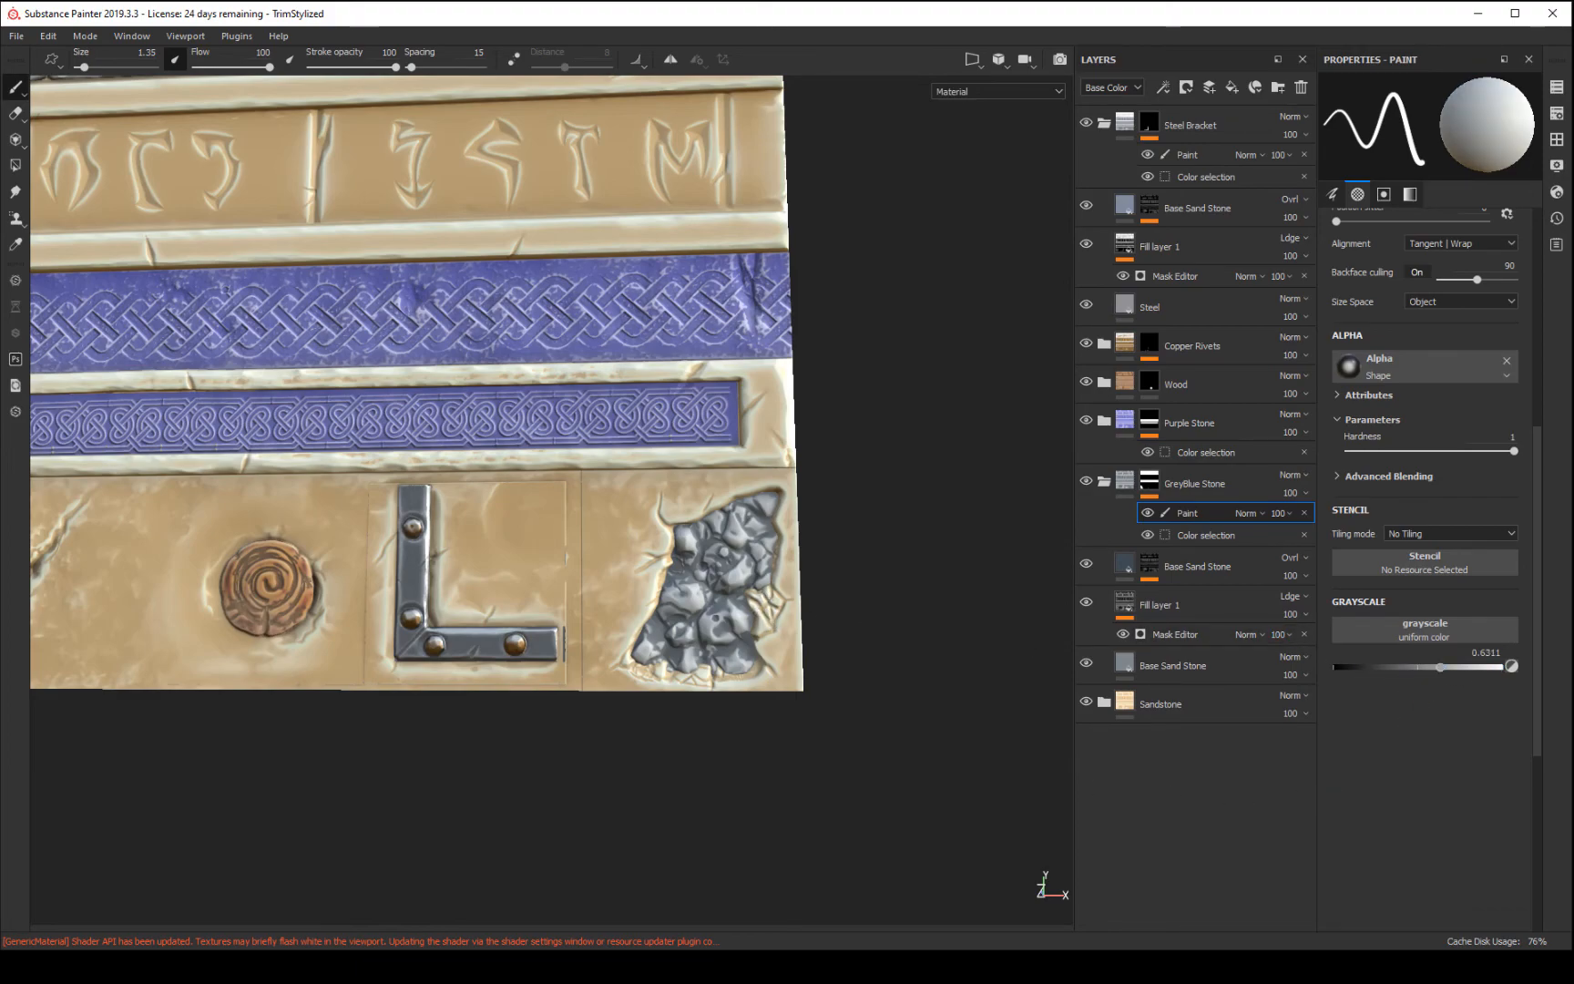
alt+drag(604, 748, 640, 726)
alt+right_drag(639, 726, 776, 930)
alt+right_drag(776, 805, 848, 928)
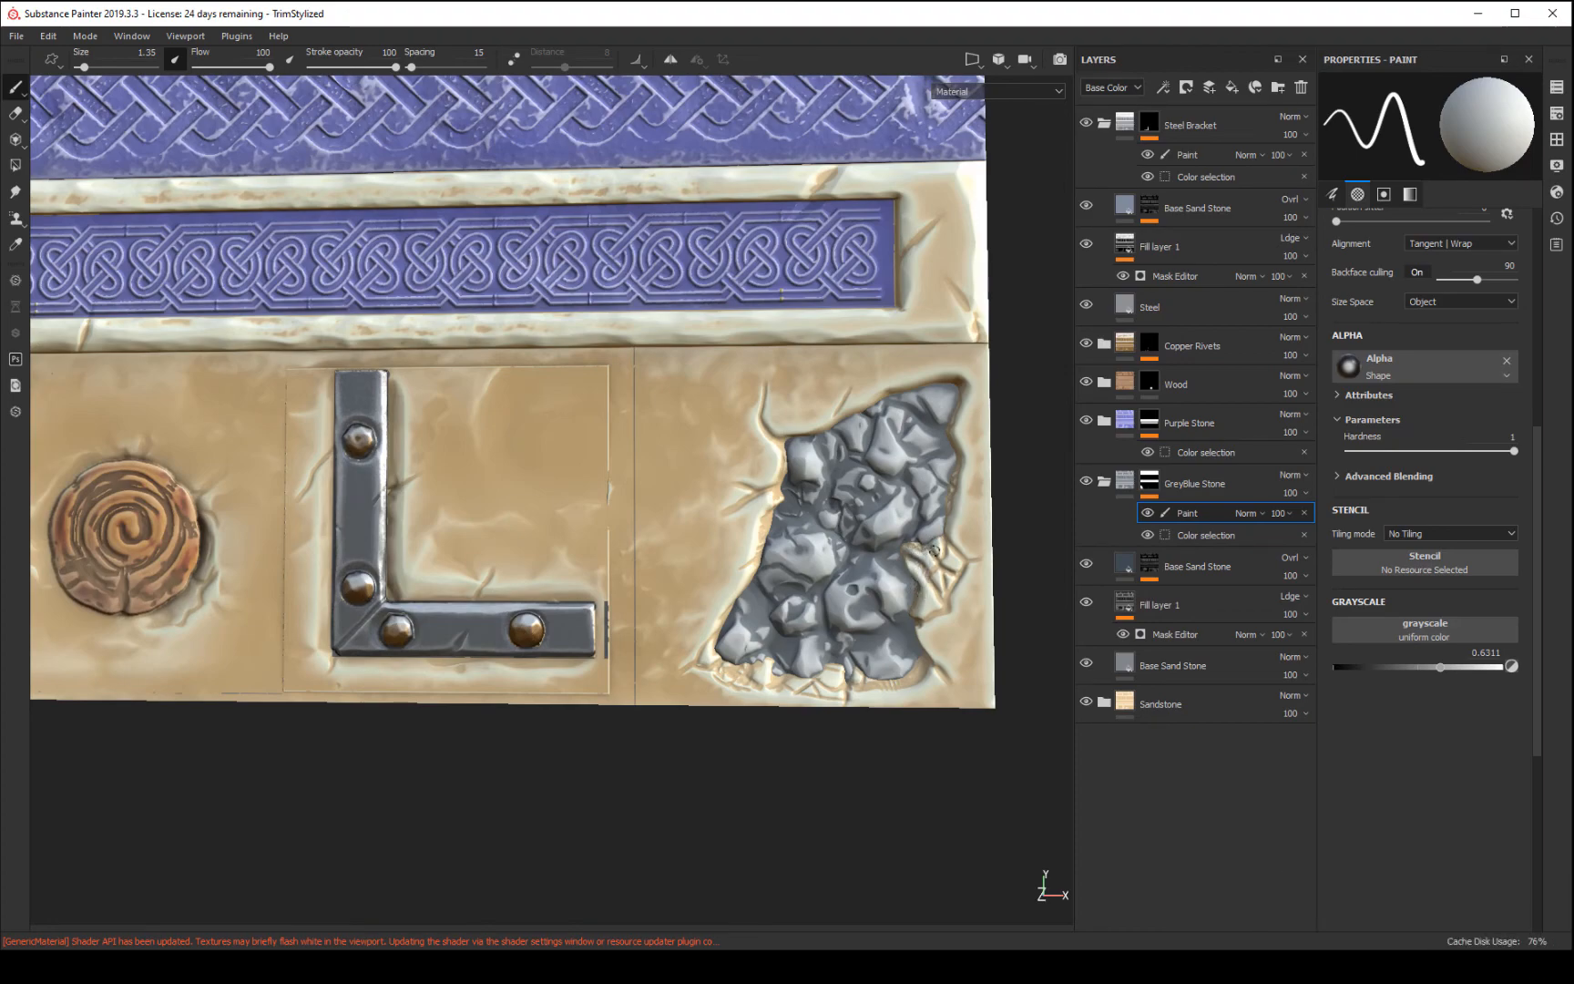
ctrl+right_drag(941, 552, 972, 552)
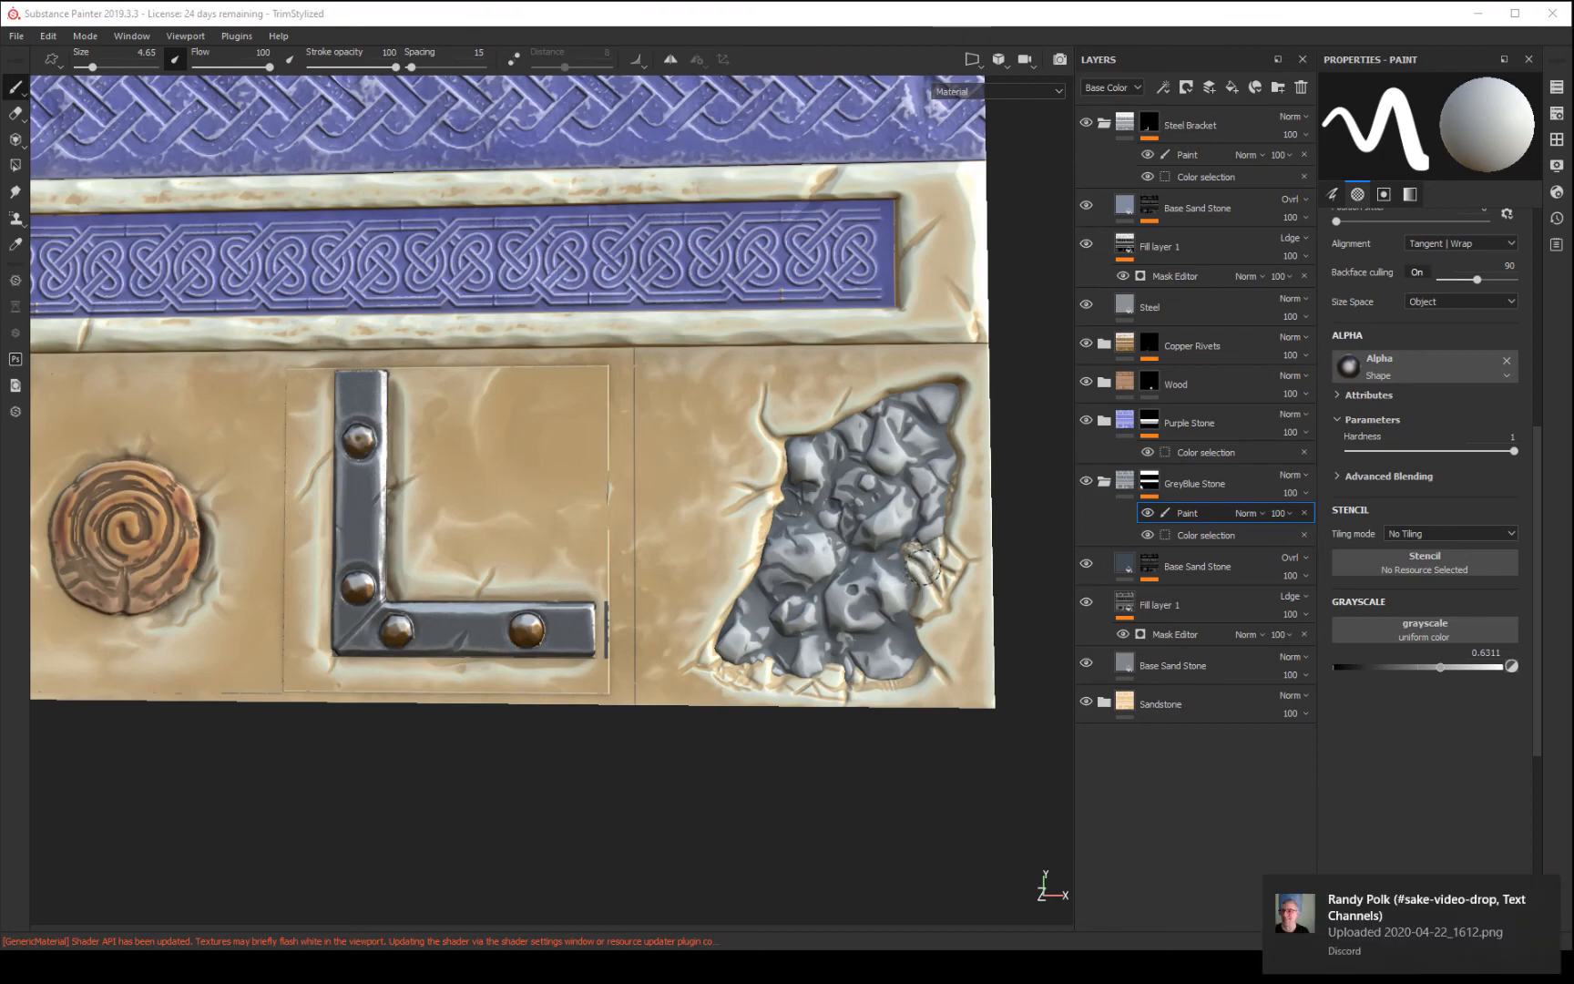
click(1542, 890)
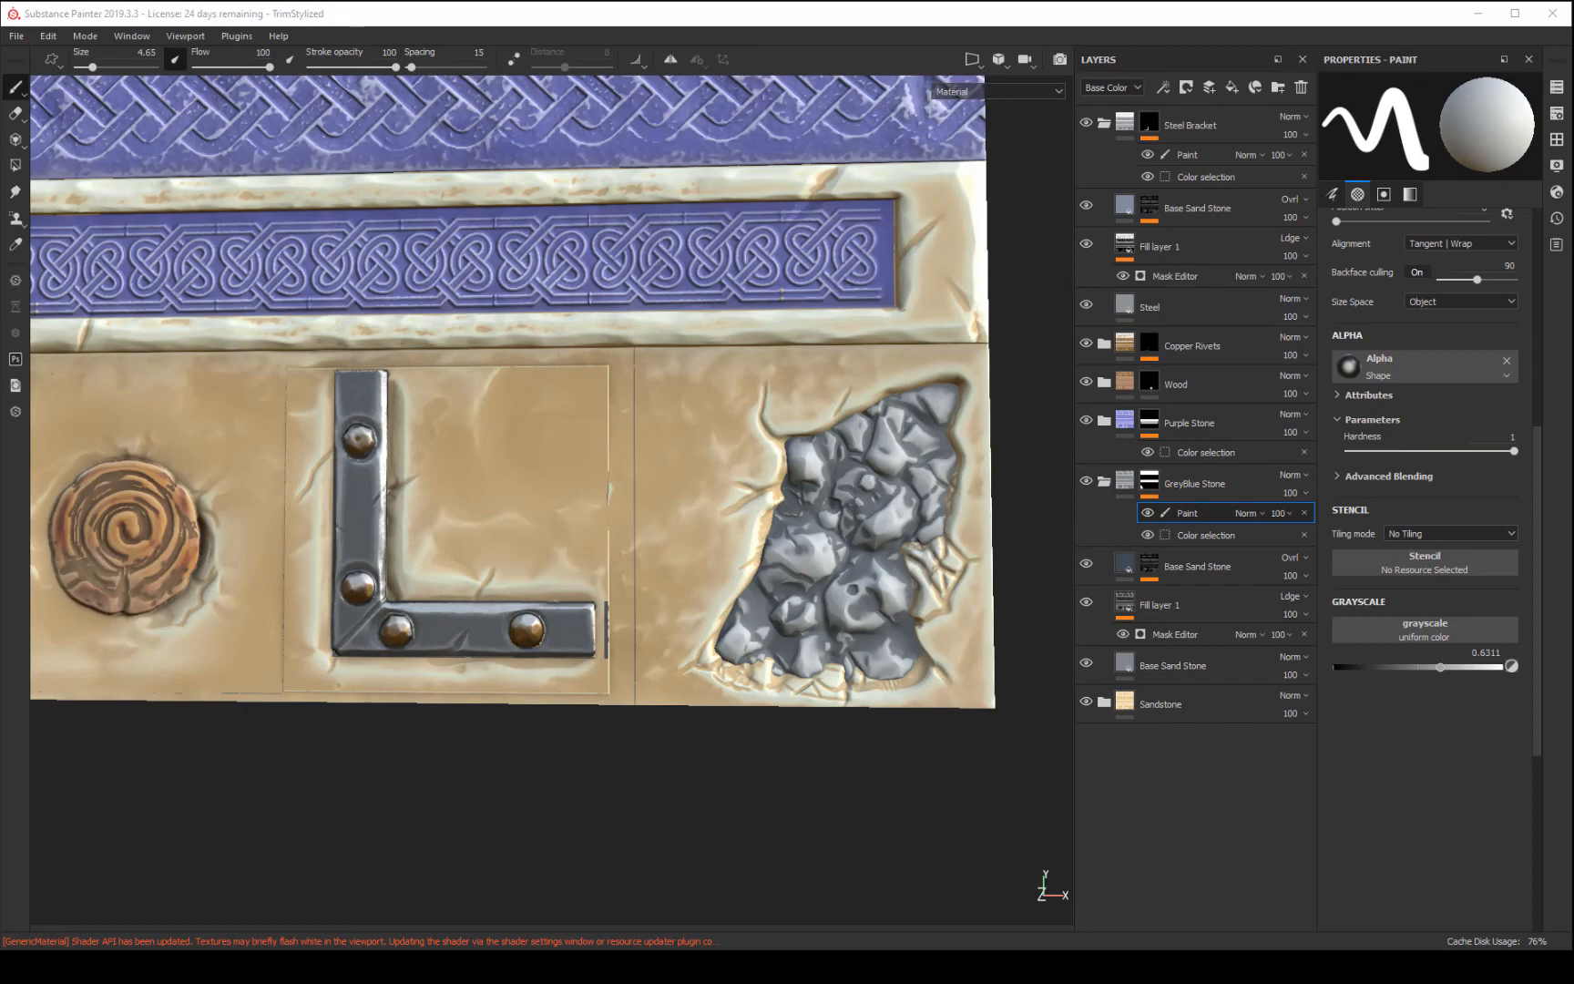
alt+drag(847, 832, 848, 816)
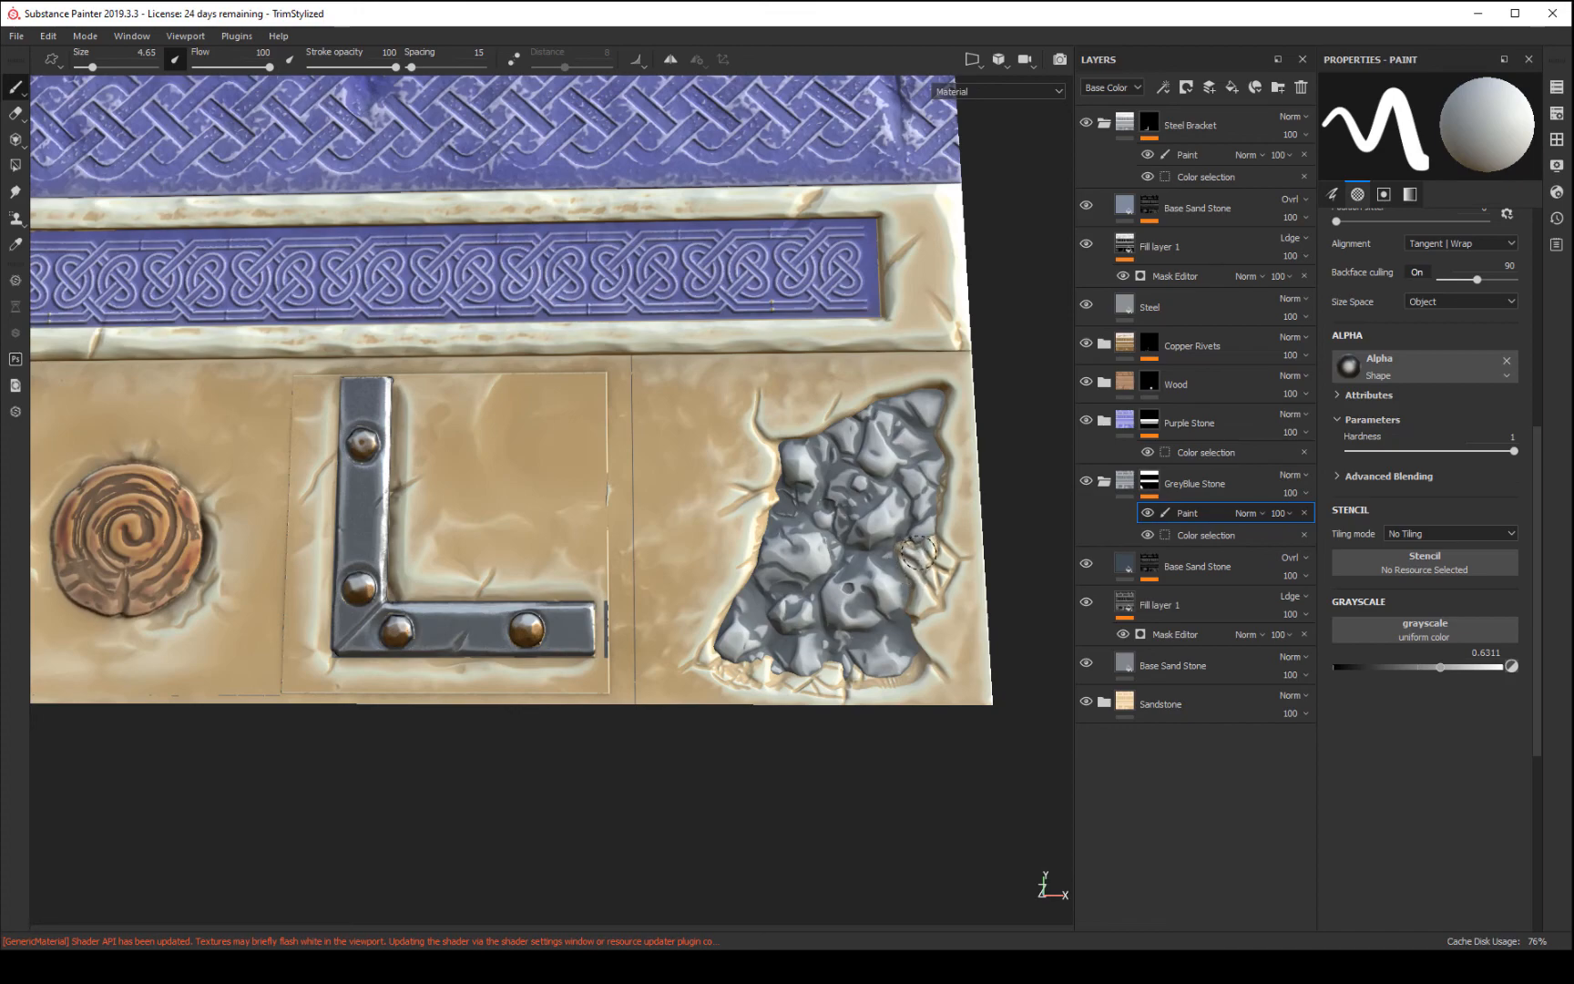
mouse_move(914, 570)
mouse_down()
mouse_move(924, 556)
mouse_move(922, 594)
mouse_move(928, 583)
mouse_up()
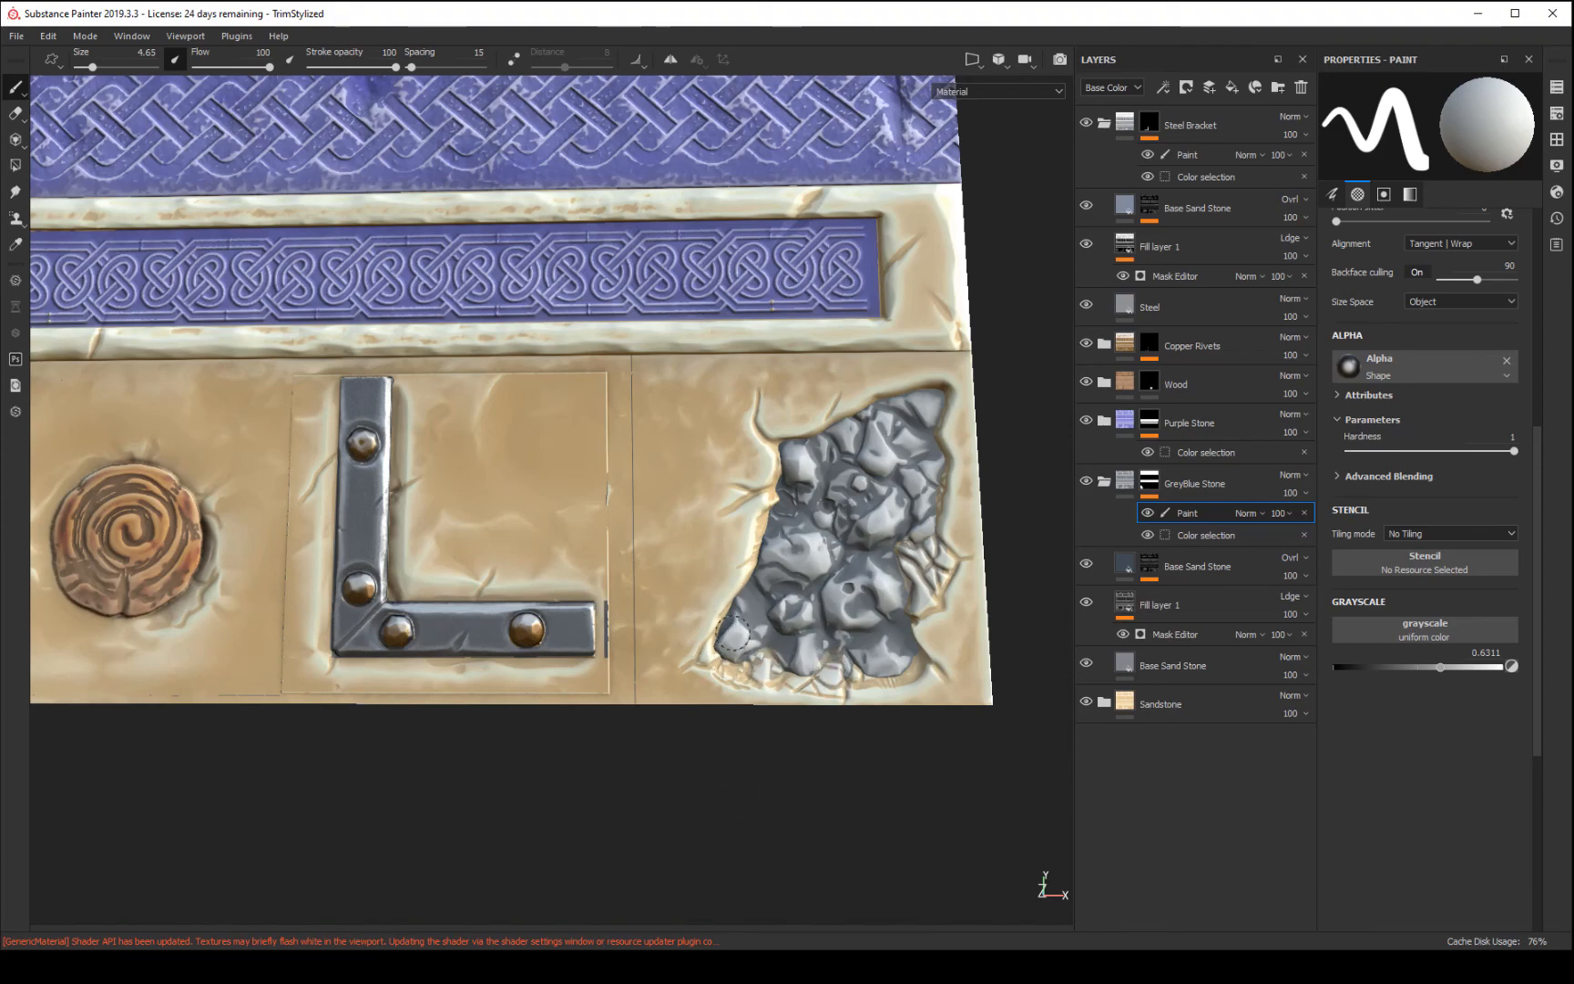
- Set the mask brush's grayscale value to 0.8398 and its size to 1.85
drag(1440, 666, 1476, 666)
key(bracketleft)
key(bracketleft)
key(bracketleft)
key(bracketleft)
key(bracketleft)
key(bracketleft)
key(bracketleft)
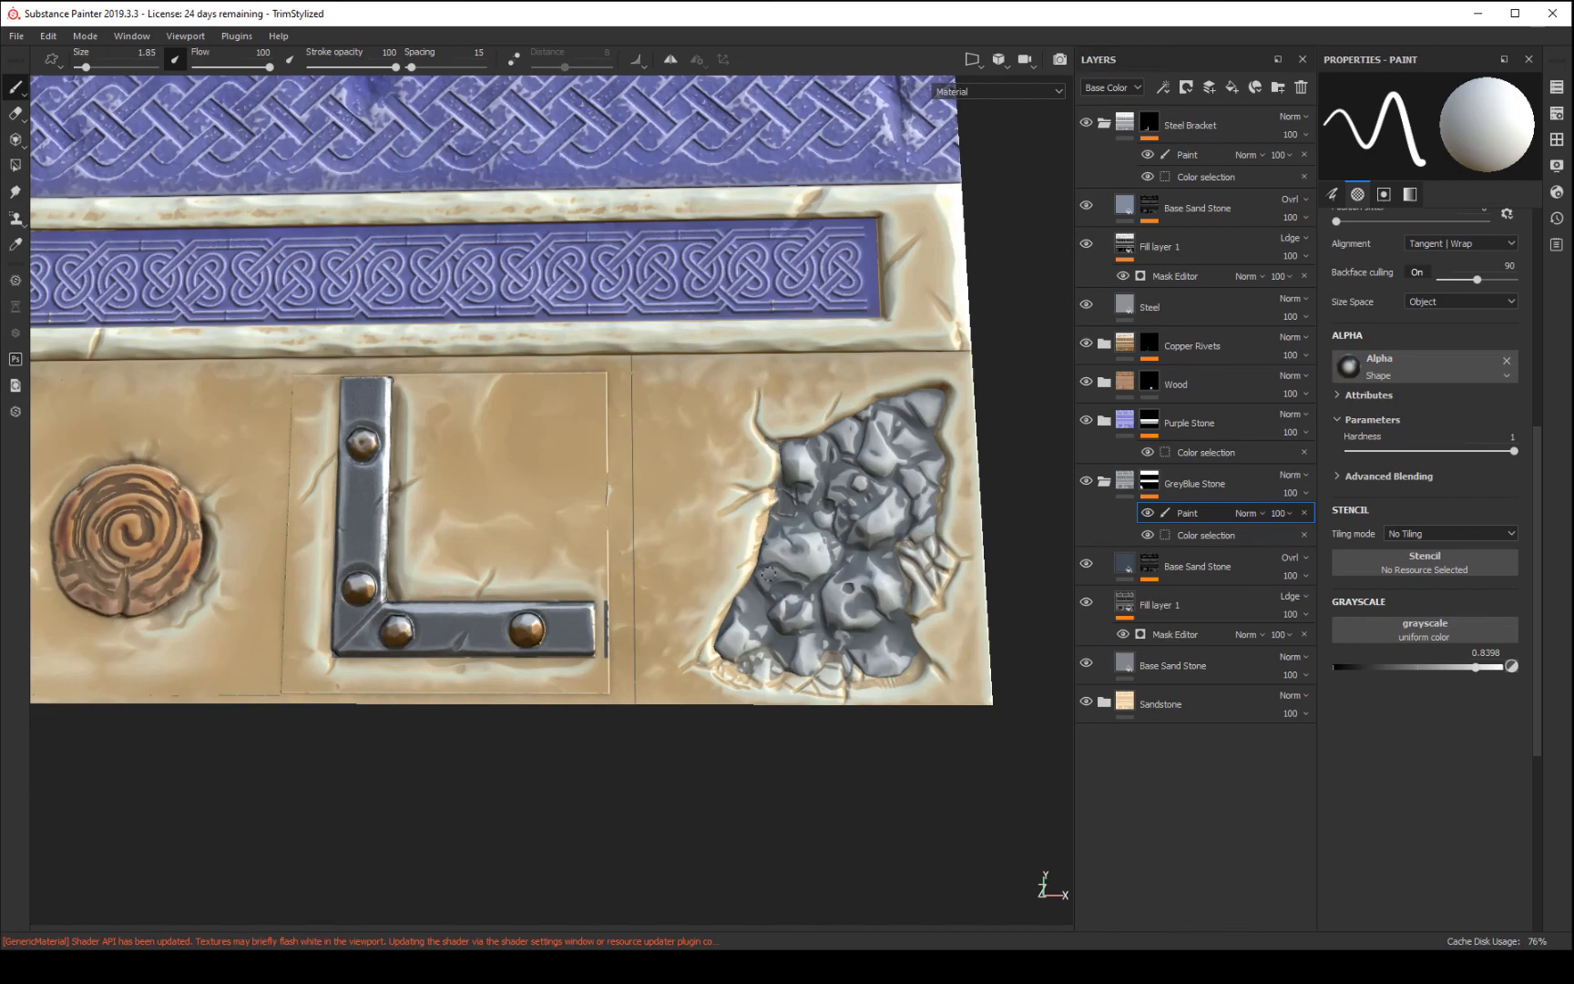
- Duplicate the GreyBlue Stone folder and darken the upper copy's bottom Base Sand Stone layer to base color RGB 0.049, 0.053, 0.056
click(1228, 490)
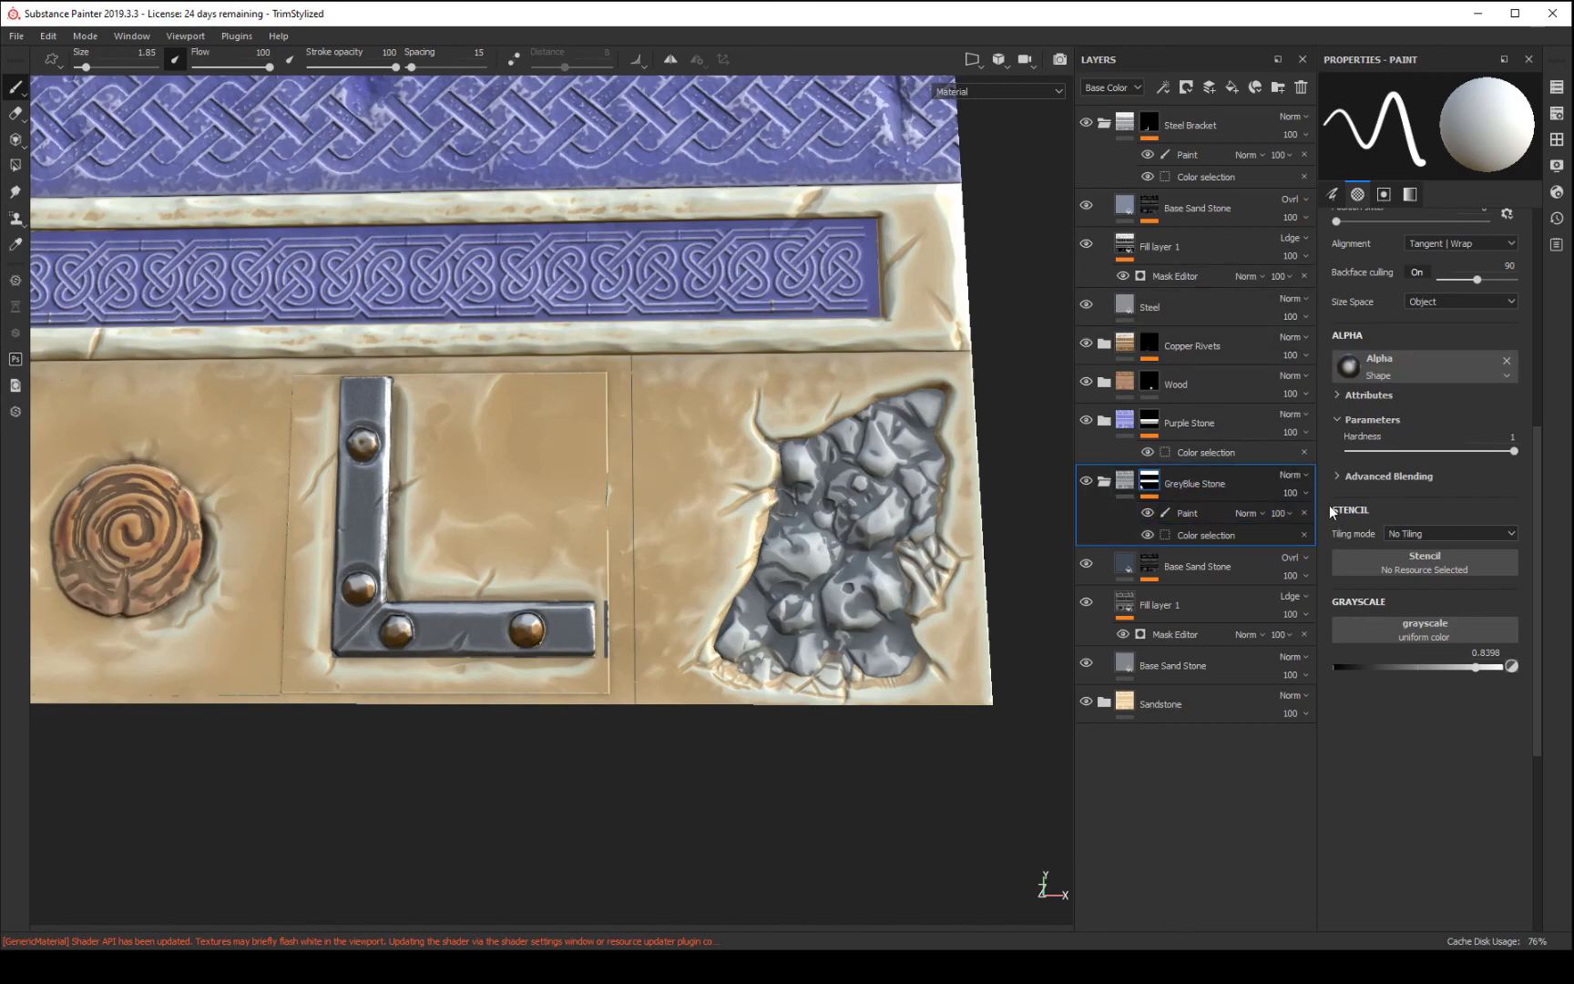
key(ctrl+d)
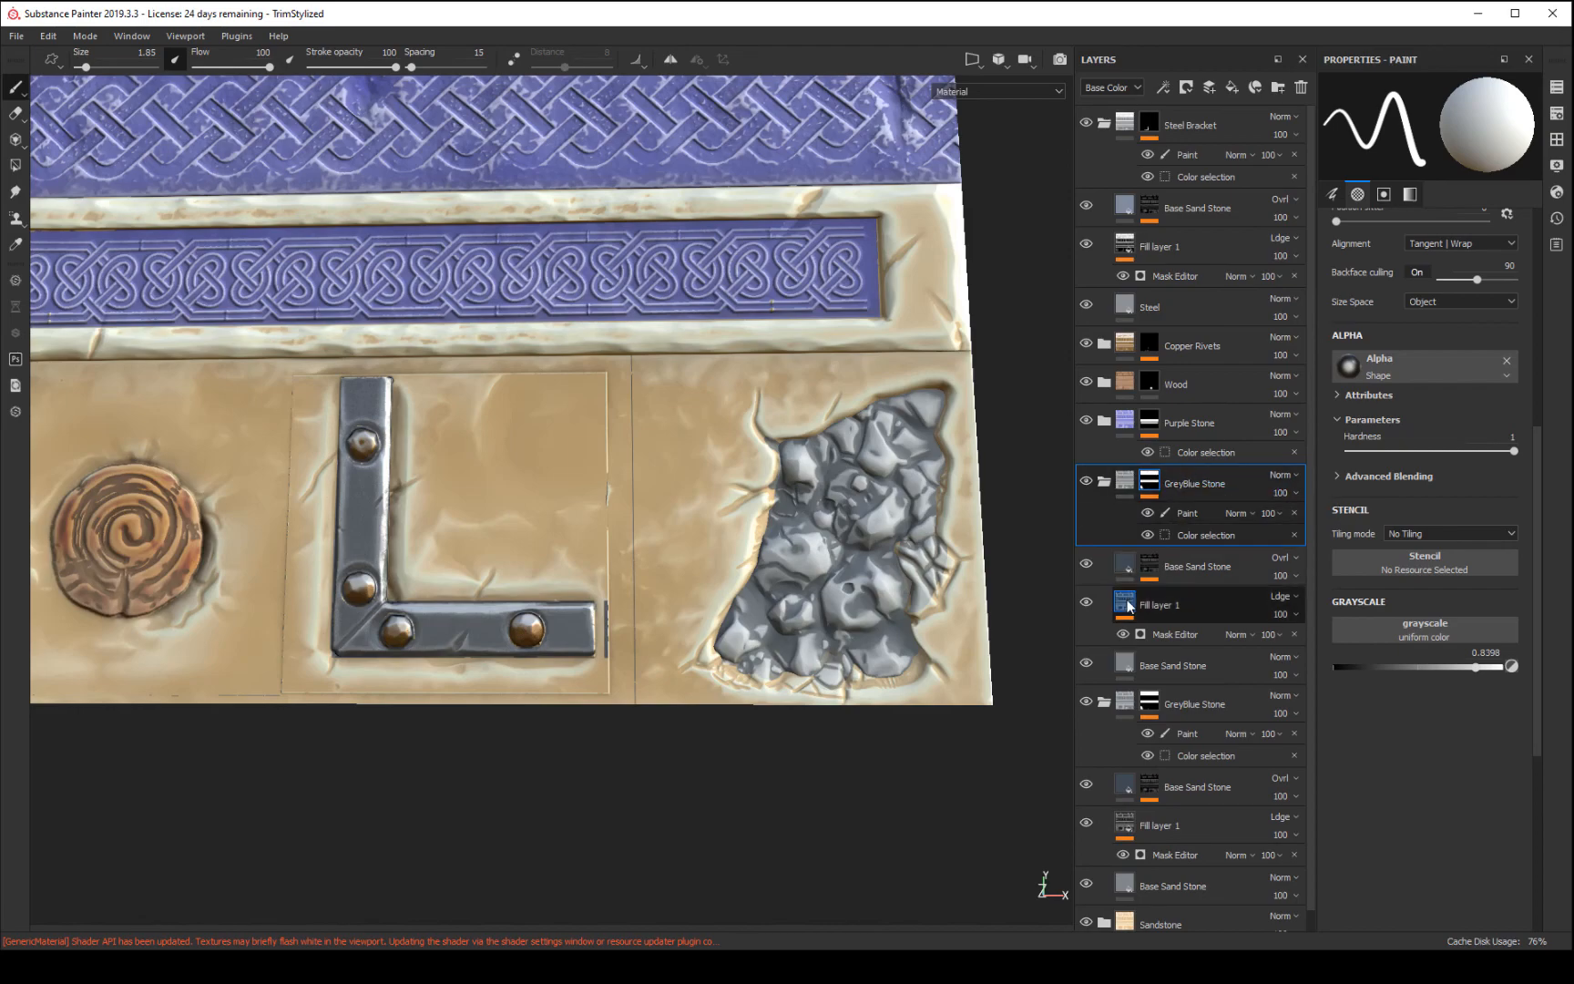
click(1128, 667)
click(1412, 487)
drag(1350, 583, 1356, 619)
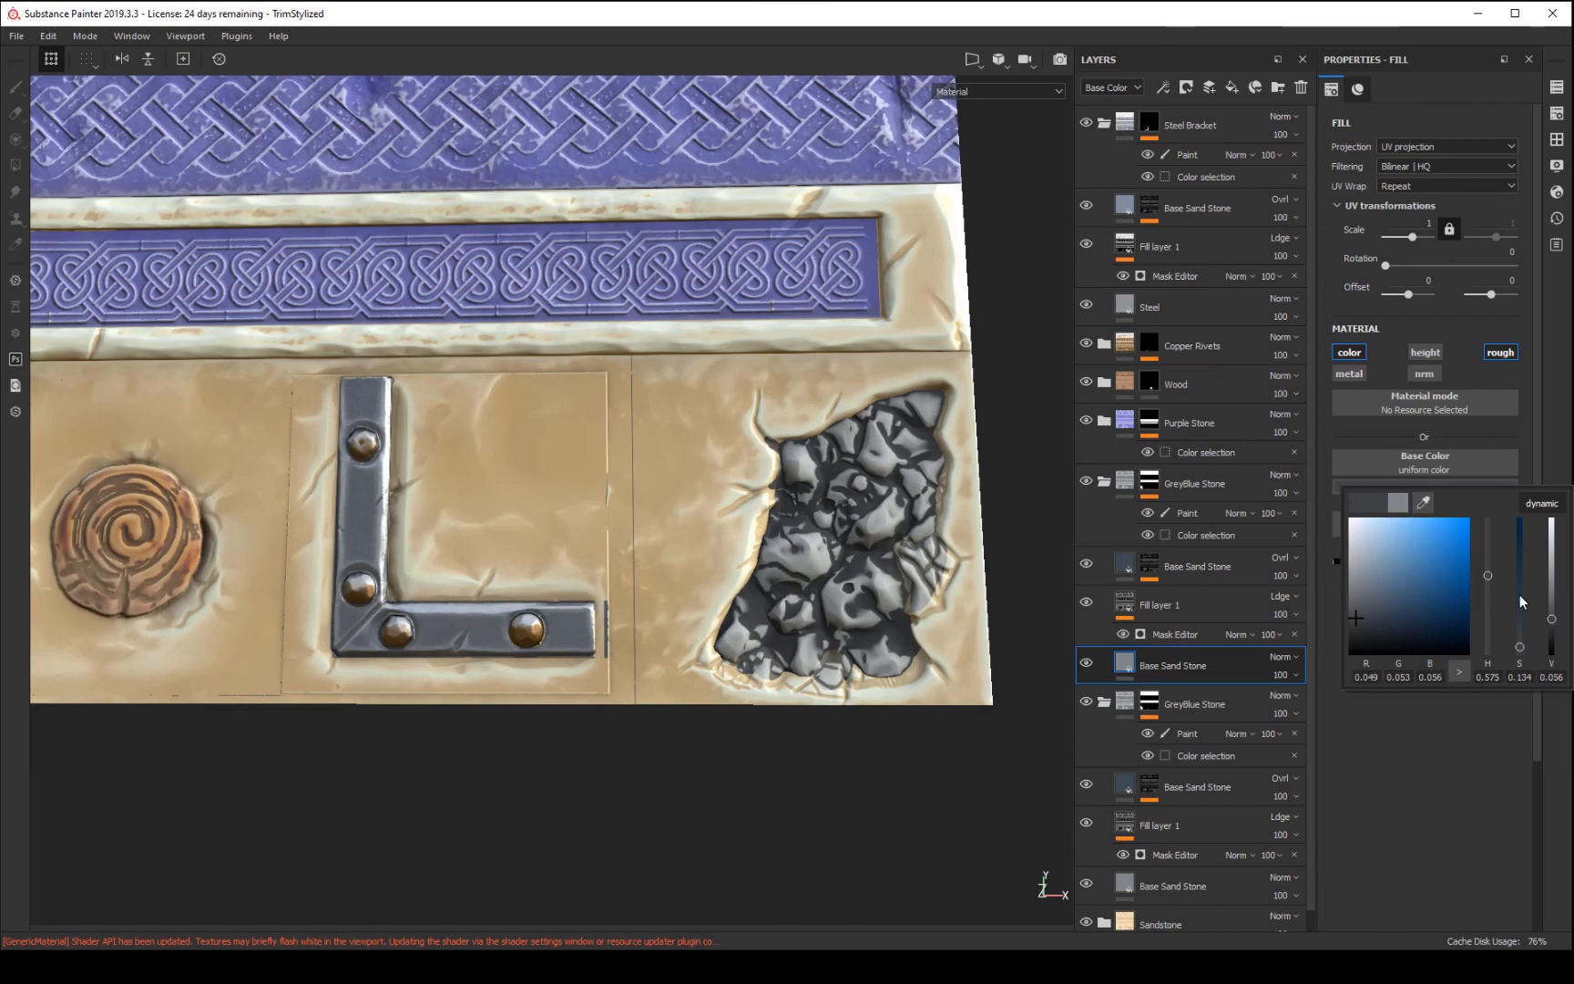
- Tune the upper copy's Fill layer 1 Mask Editor to Global Contrast 0.14, Texture Opacity 0 and World Space Normal Opacity 0.14
click(1085, 603)
click(1086, 603)
click(1172, 606)
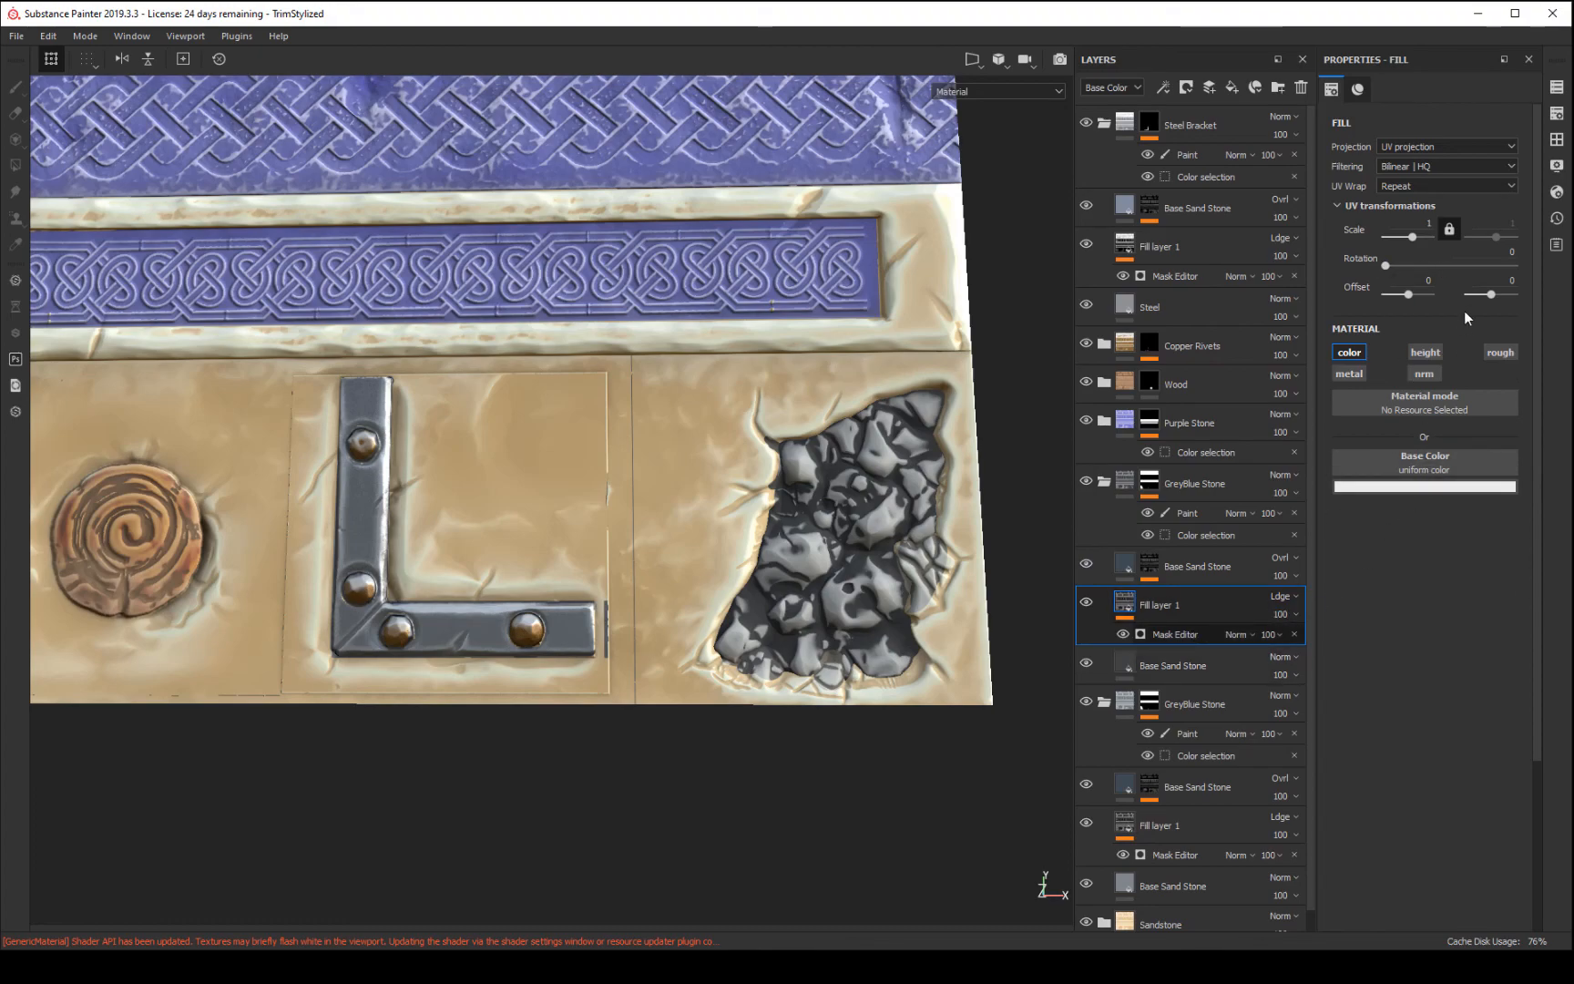
click(1175, 634)
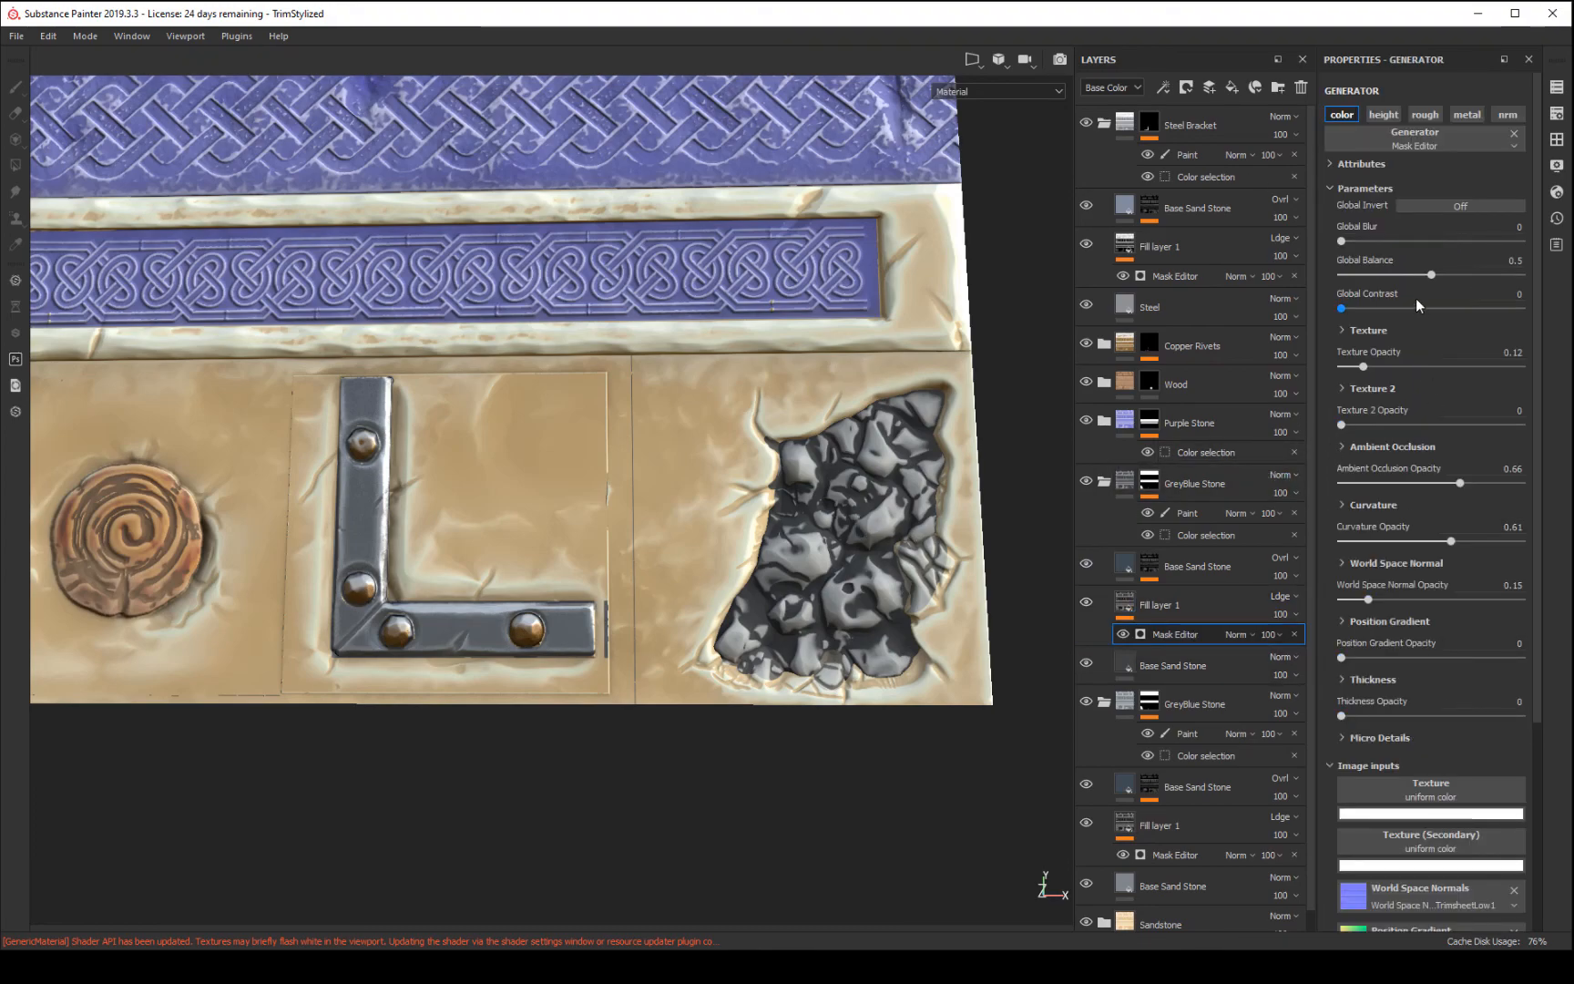
mouse_move(1342, 241)
mouse_down()
mouse_move(1396, 248)
mouse_move(1325, 232)
mouse_up()
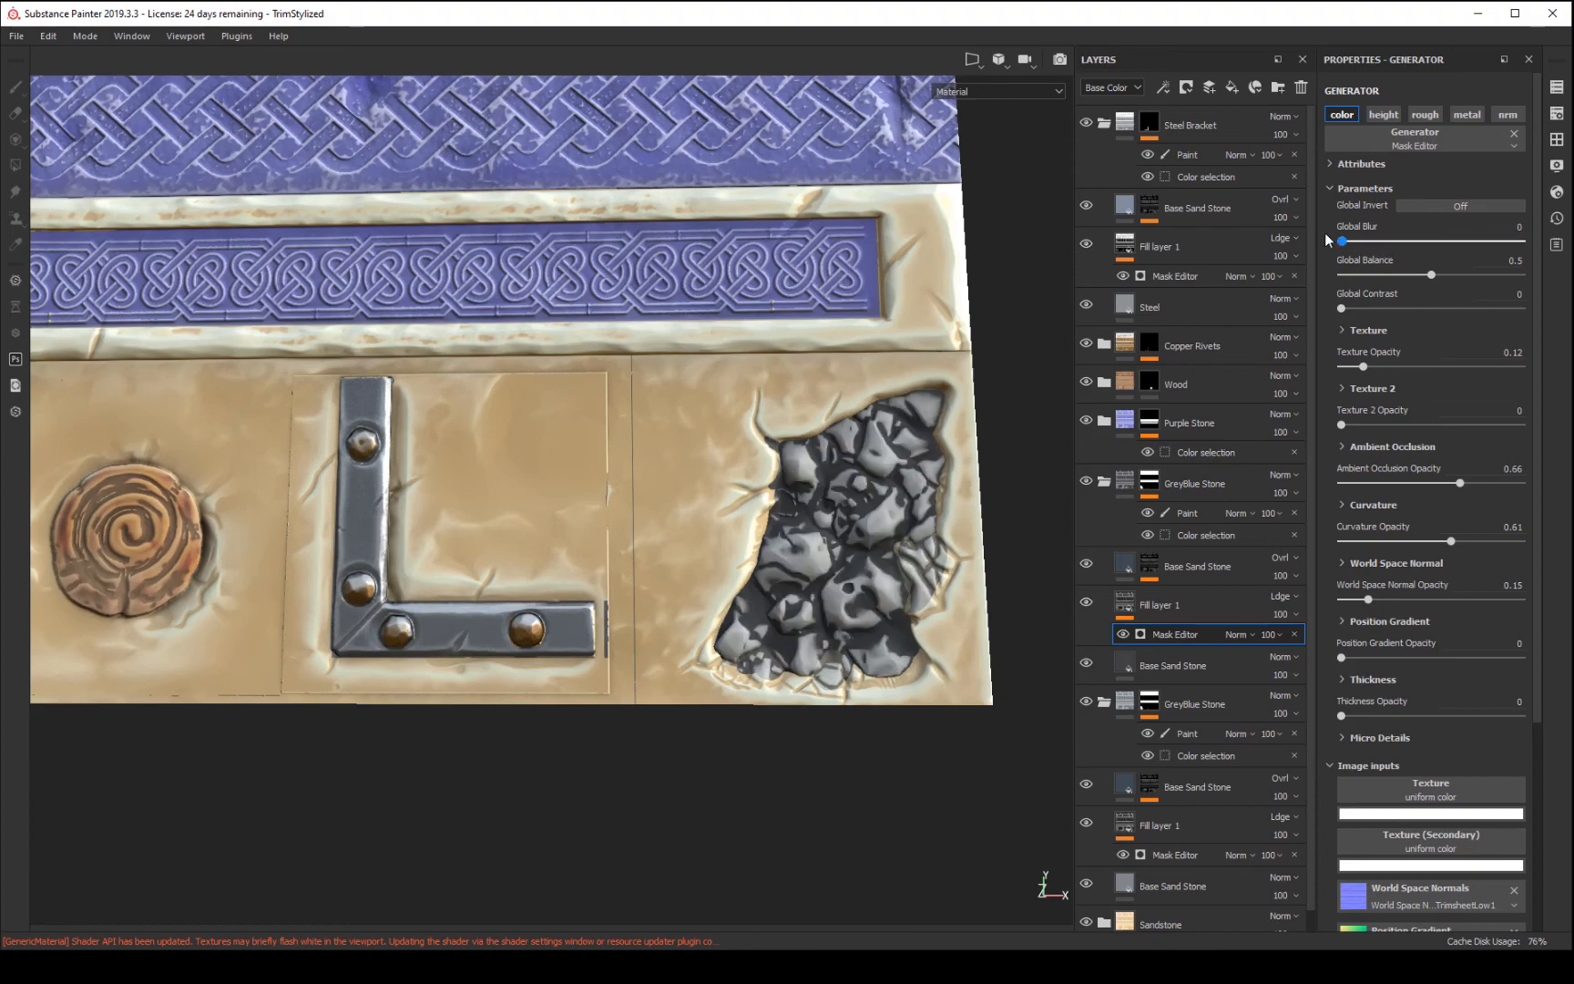
mouse_move(1363, 367)
mouse_down()
mouse_move(1293, 357)
mouse_move(1410, 308)
mouse_move(1366, 308)
mouse_up()
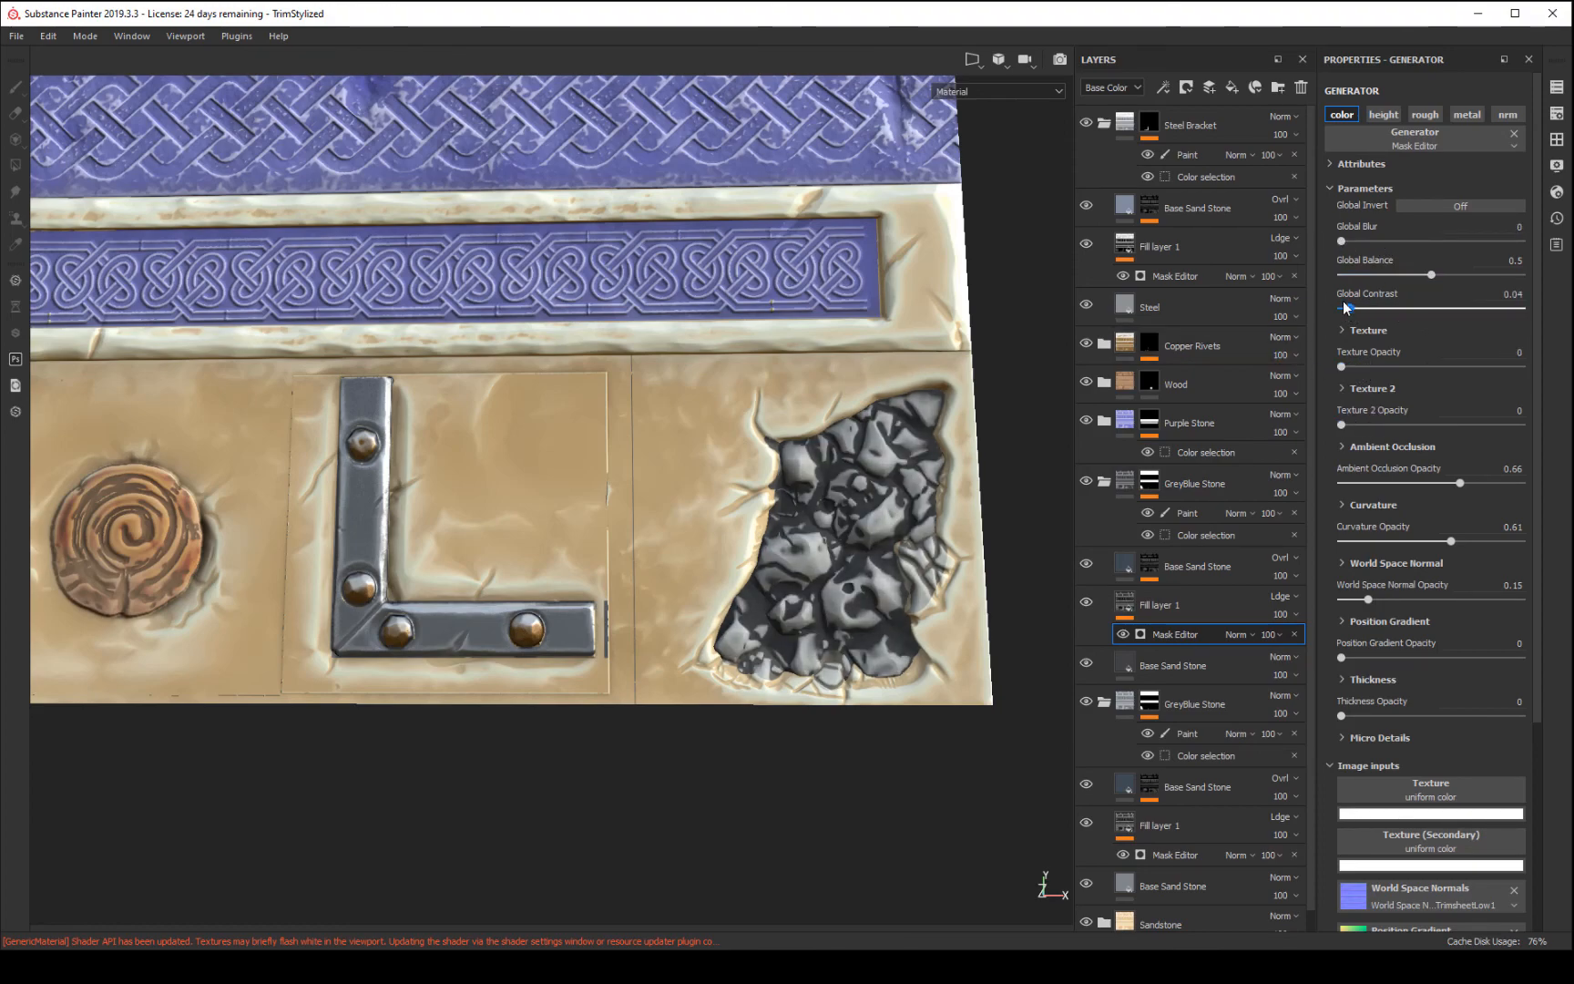
drag(1369, 601, 1473, 600)
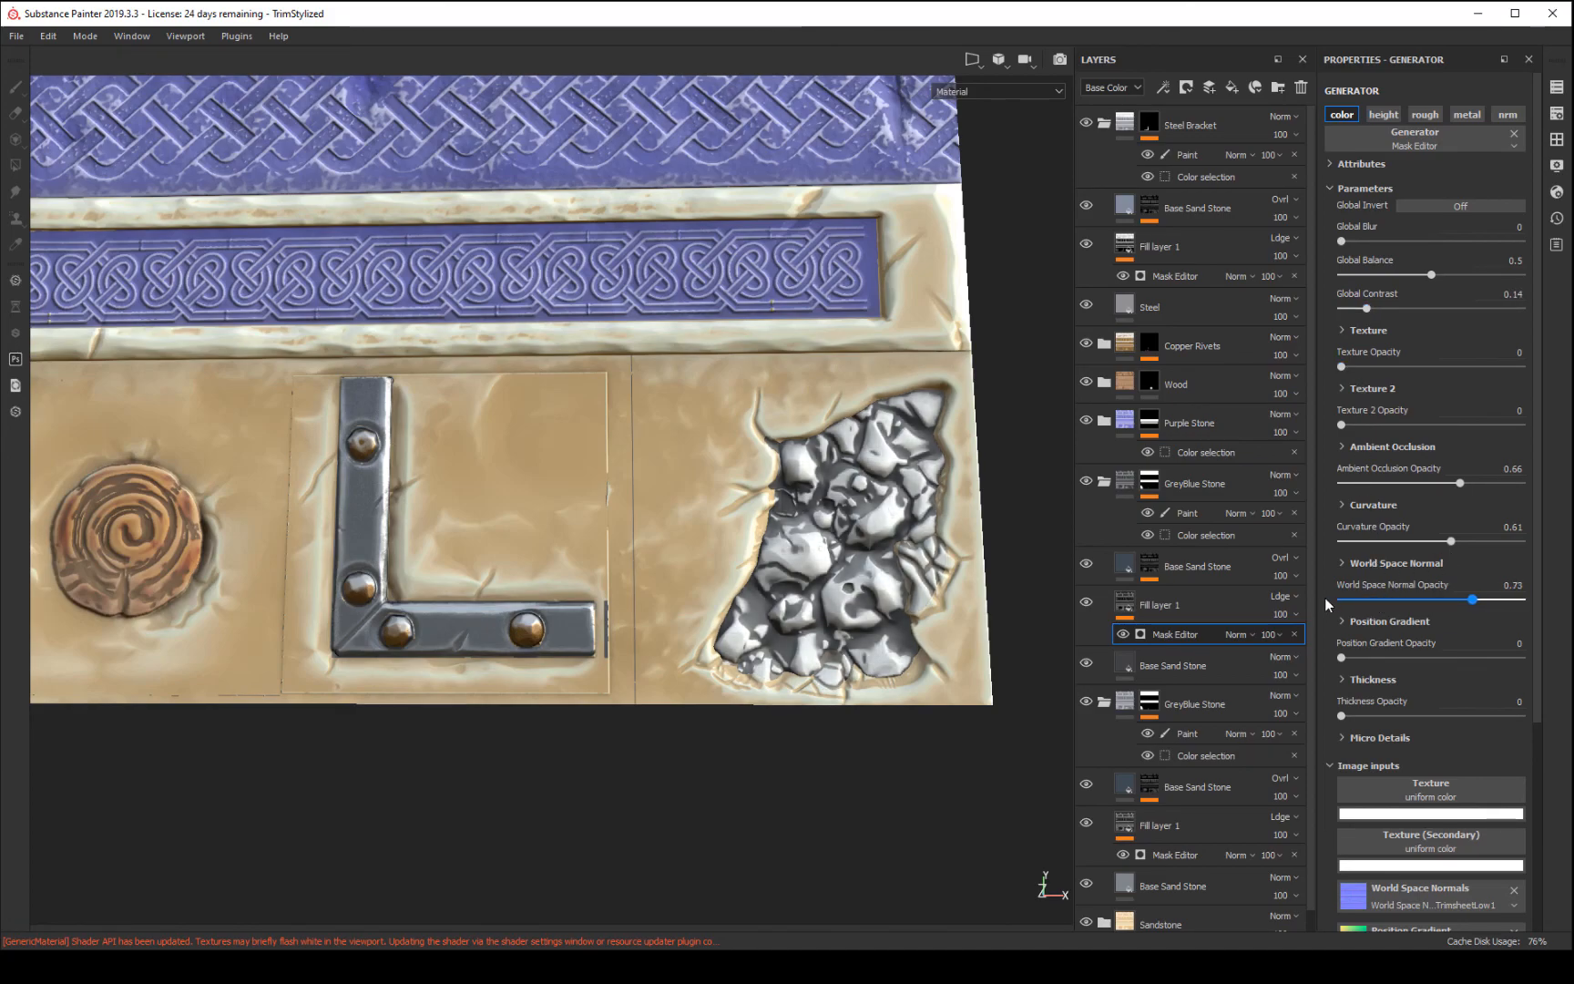
click(1367, 600)
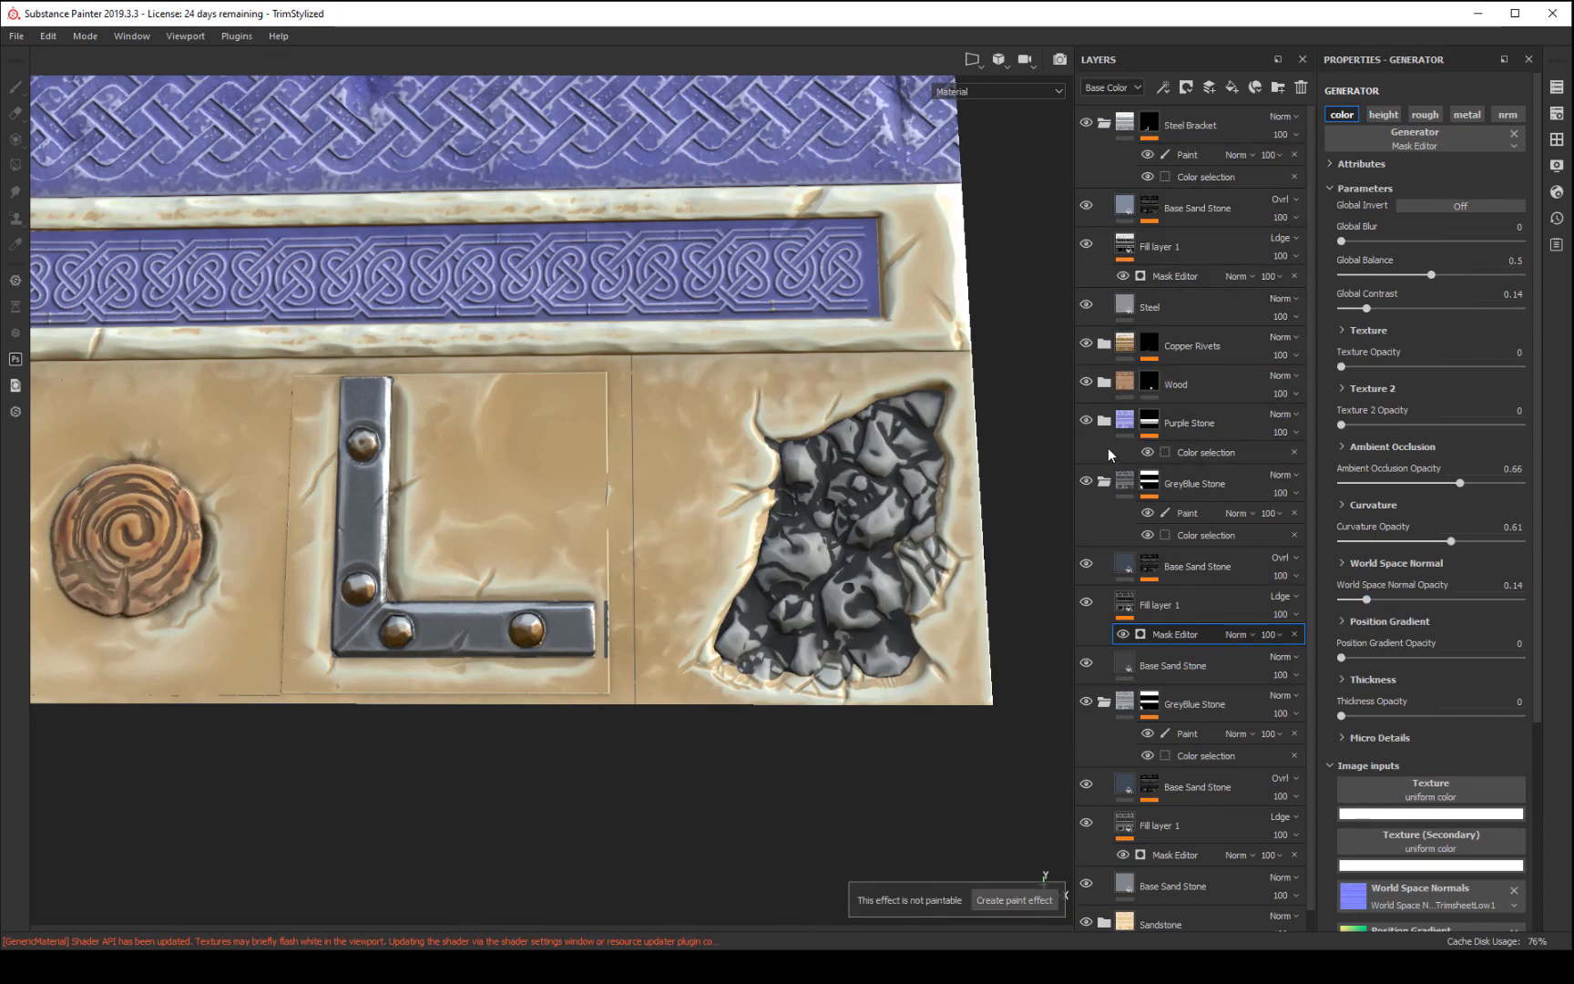
- Collapse the upper GreyBlue Stone folder and rename it "dark grey"
click(1104, 482)
click(1212, 497)
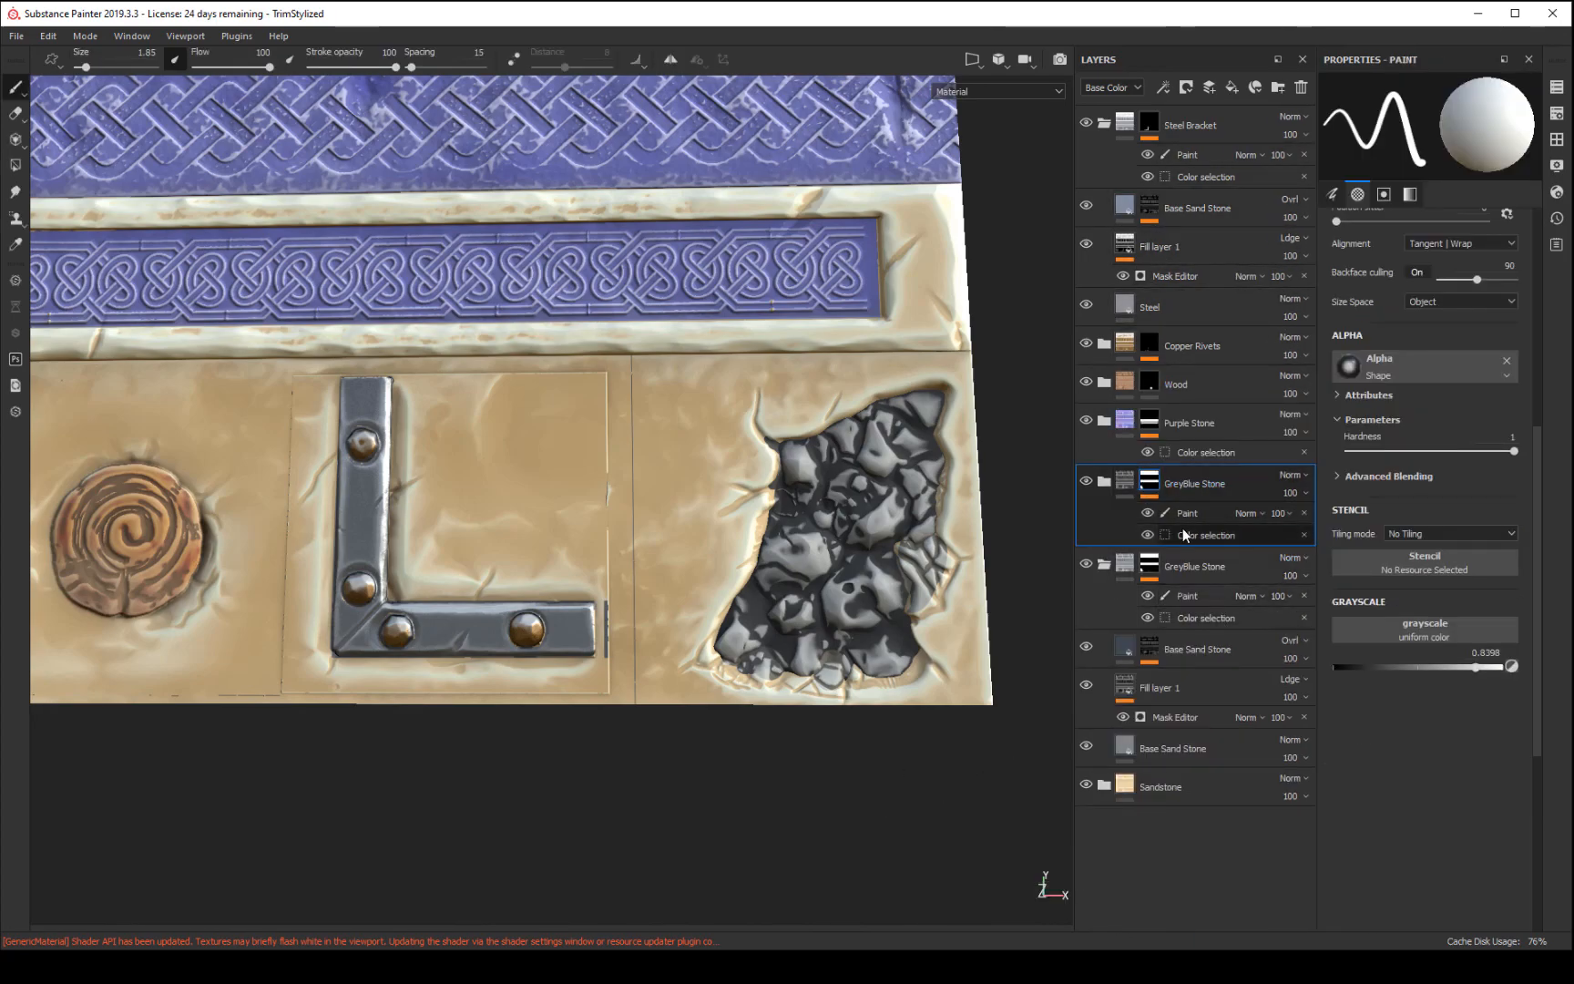
double_click(1187, 484)
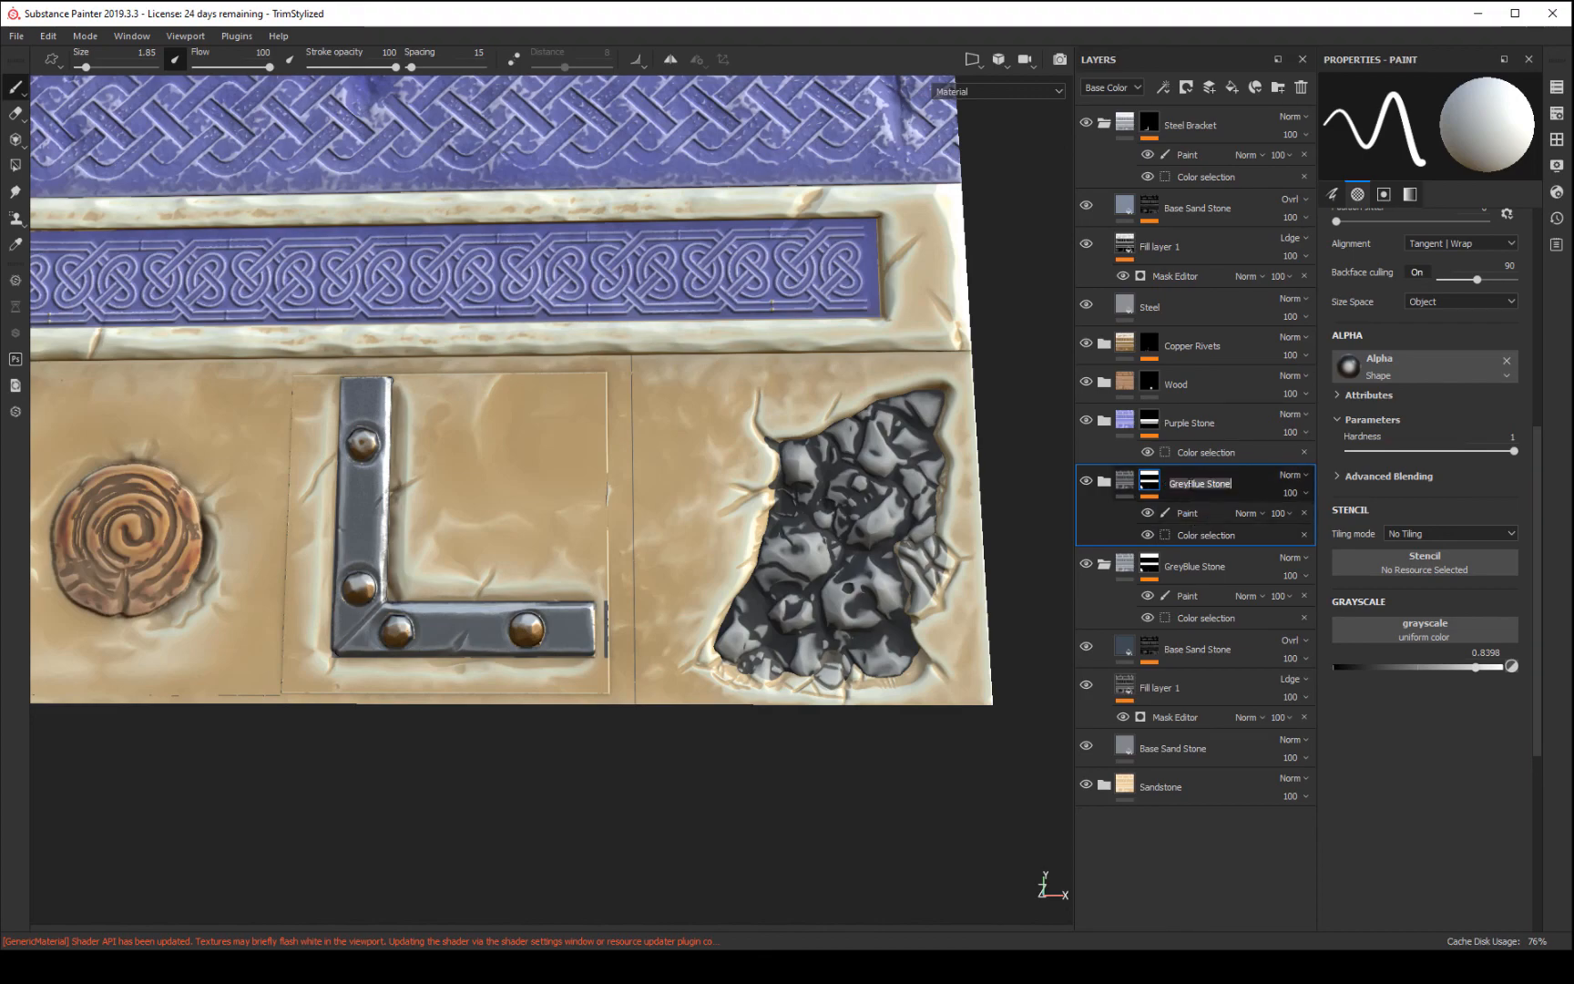
text(da)
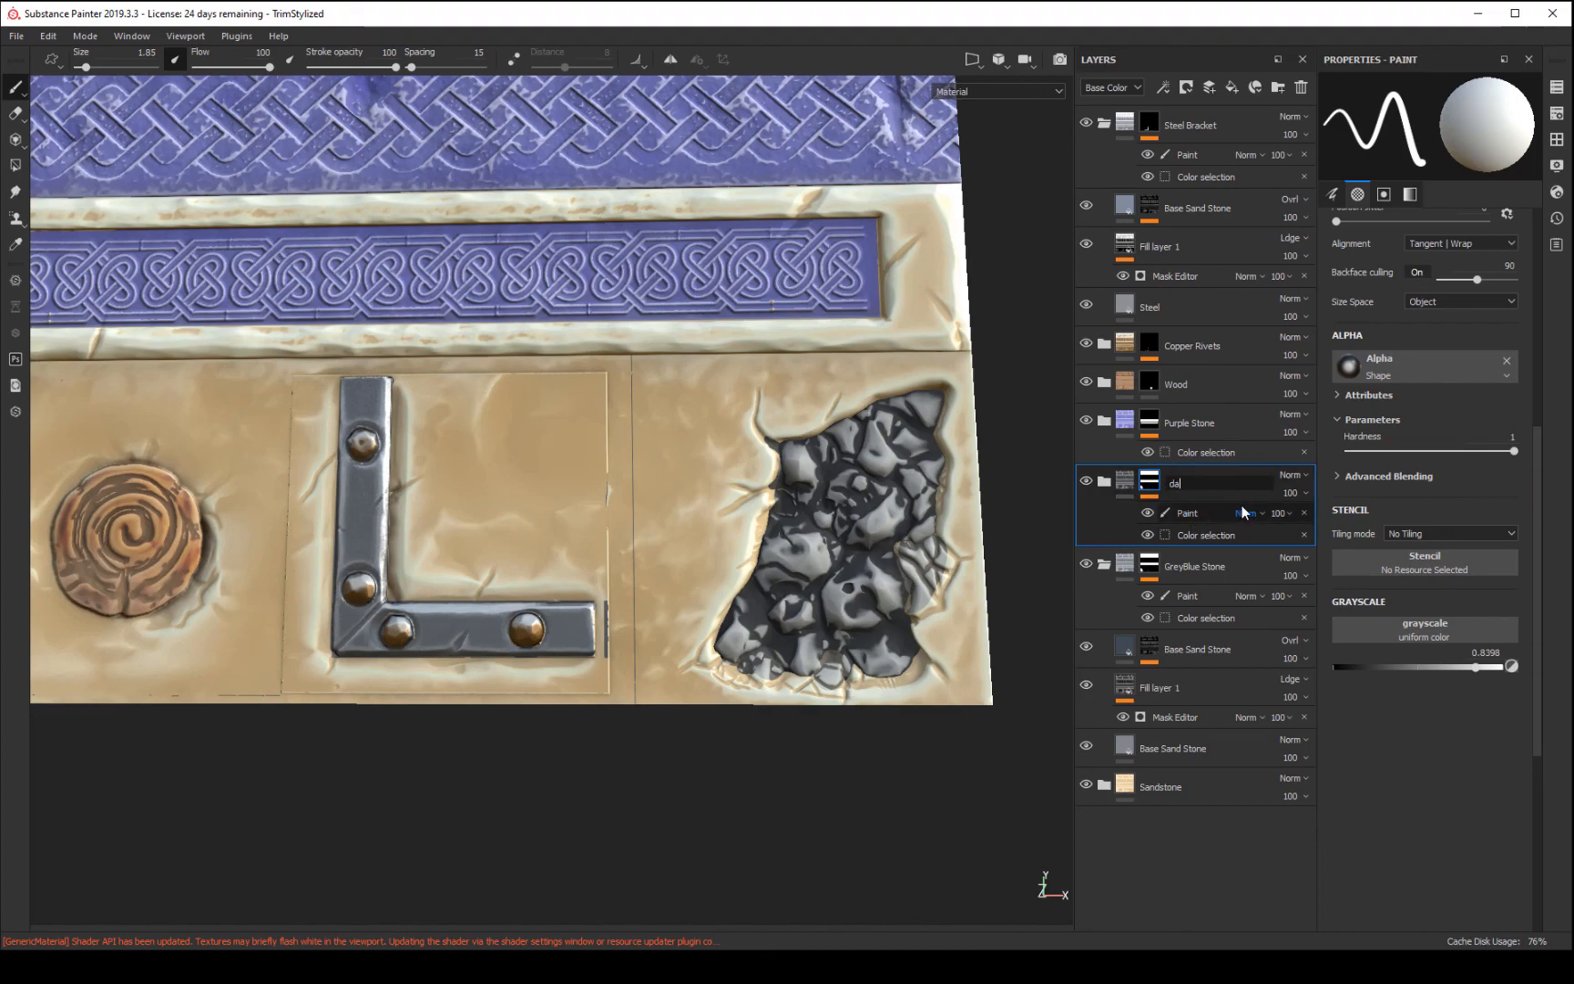
text(rk grey)
key(Return)
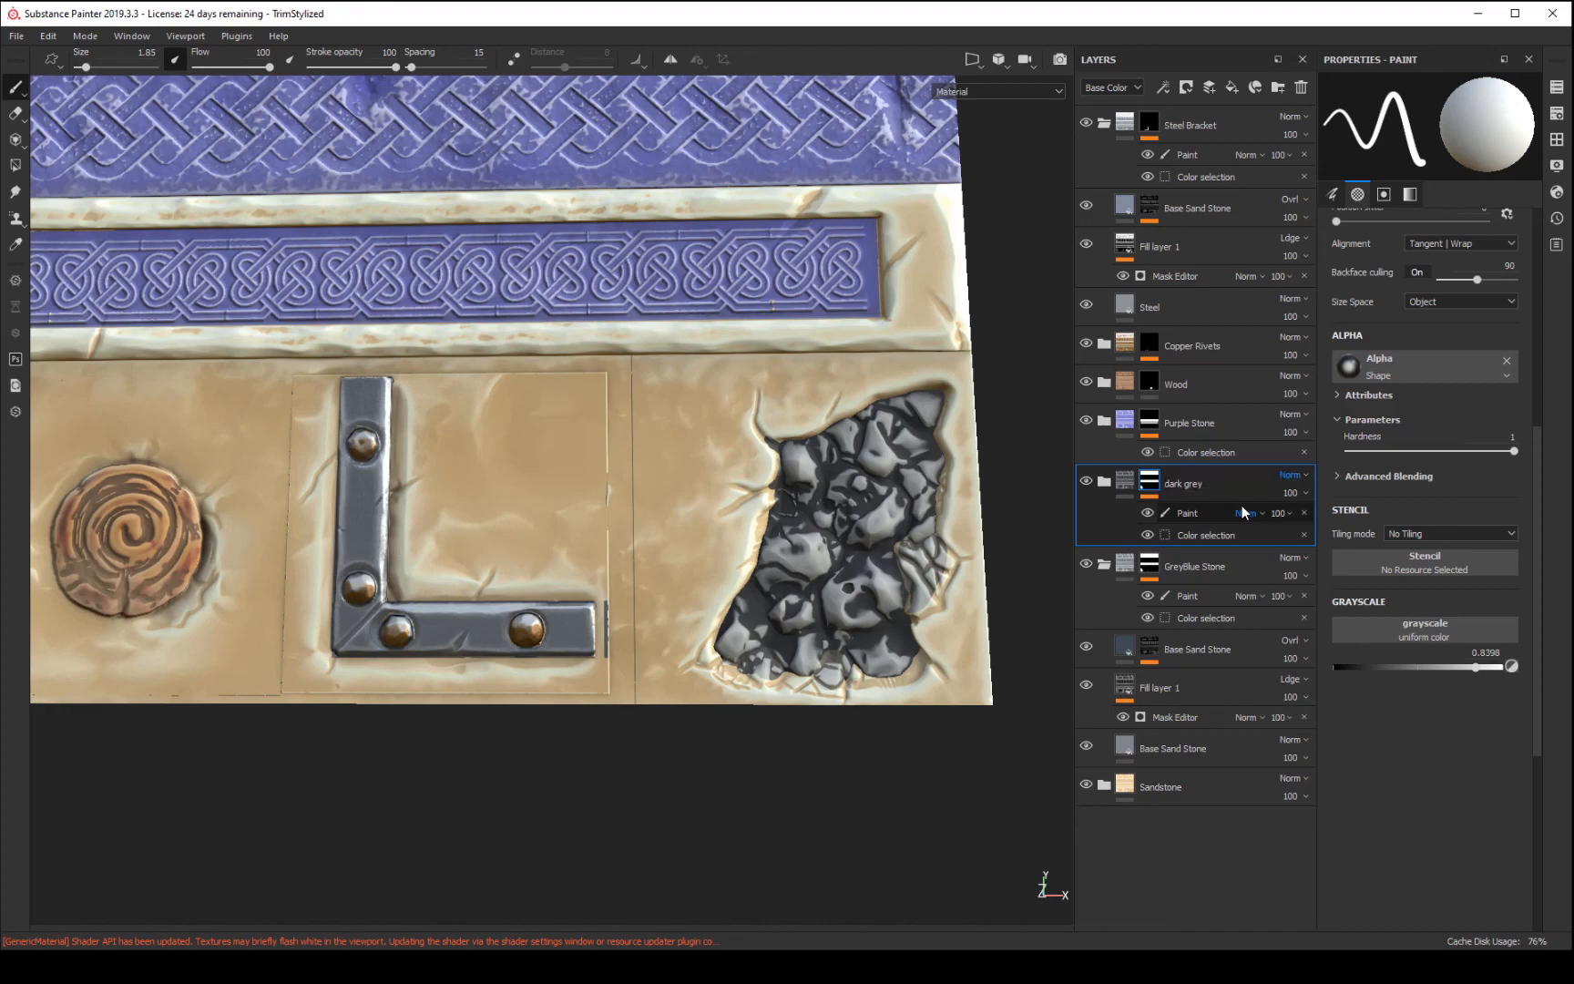
- Paint over the rubble stones in the dark grey folder's mask with grayscale 0.7379 and brush size 1.85
click(1172, 515)
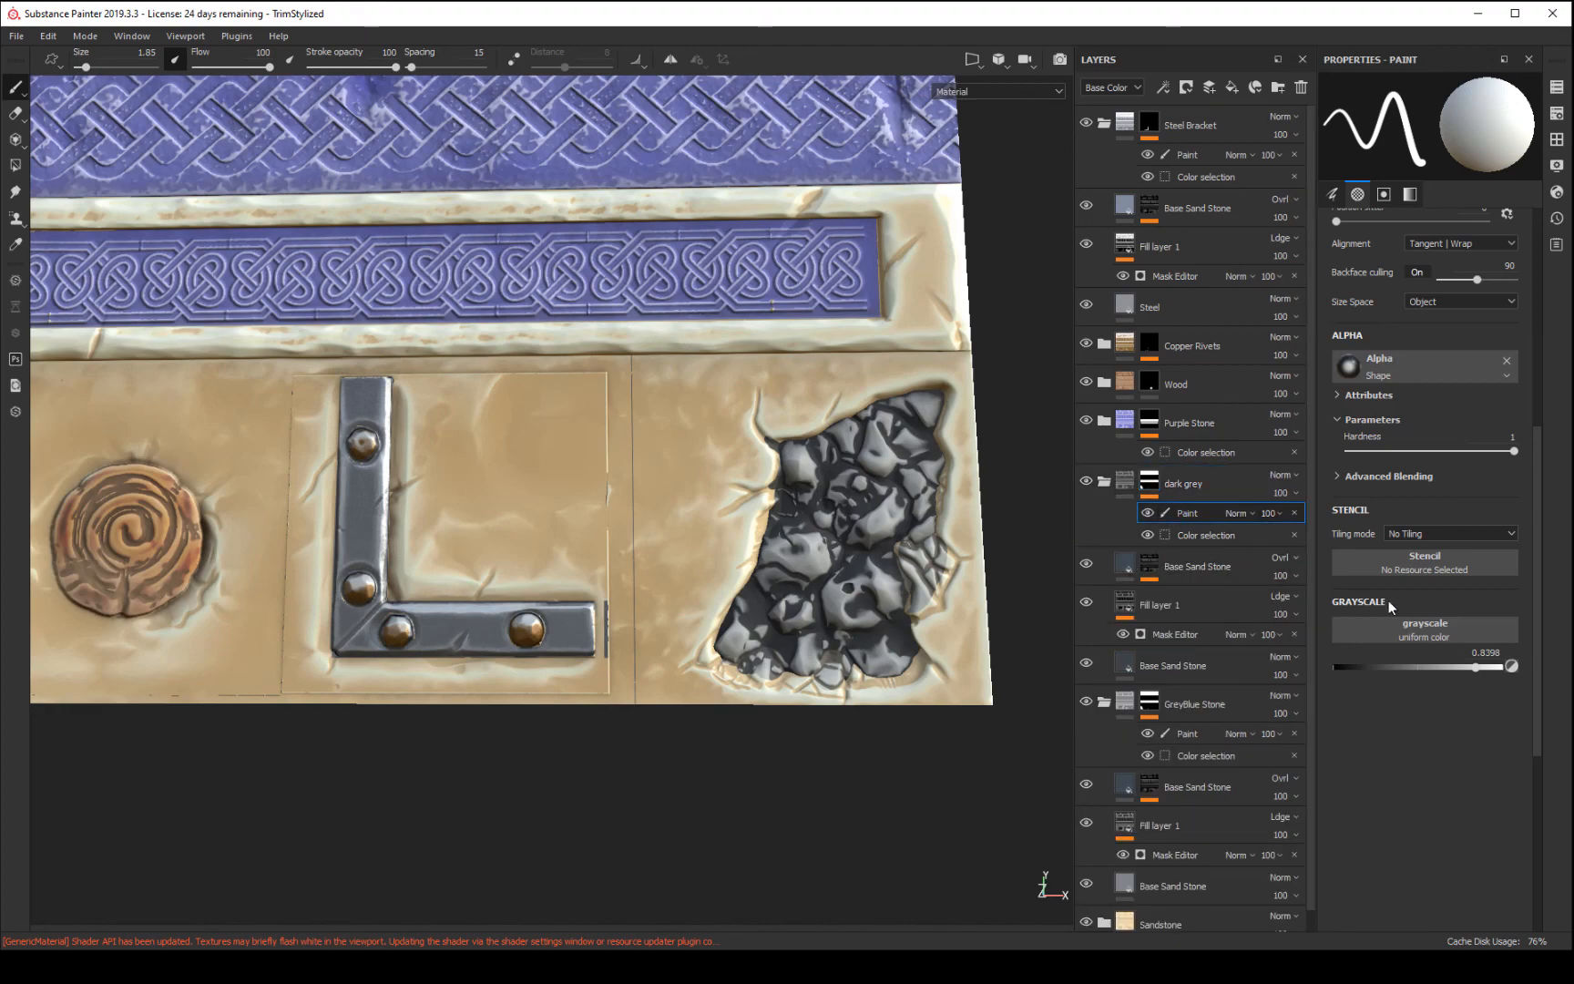
drag(1474, 664, 1457, 665)
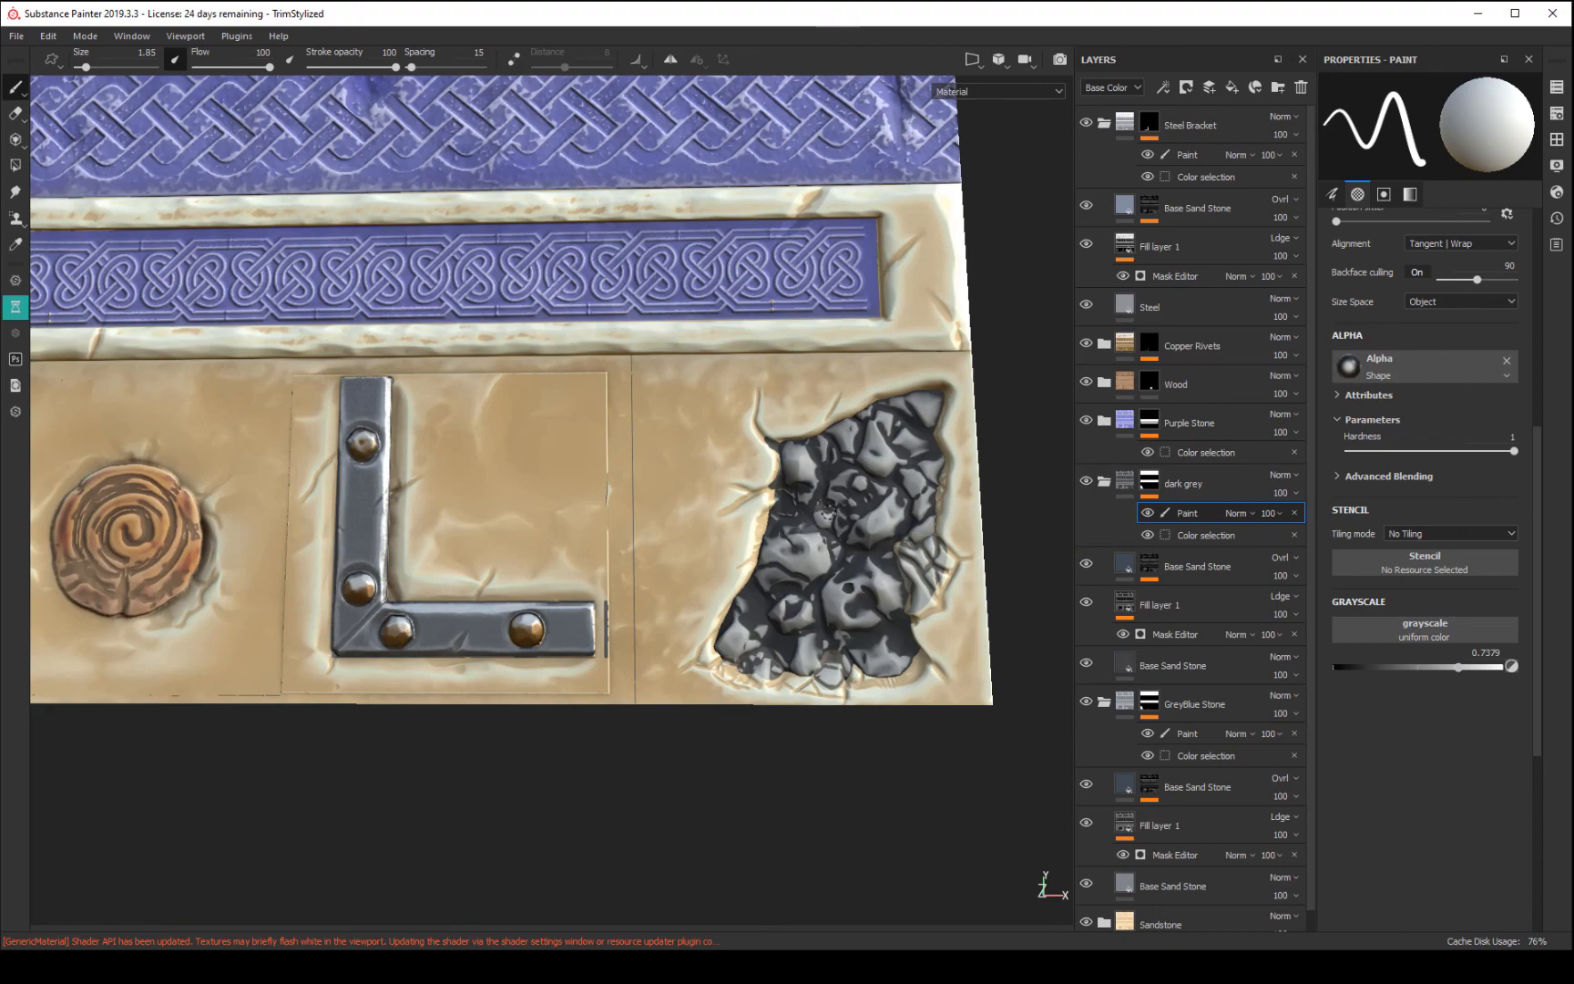
drag(851, 492, 872, 496)
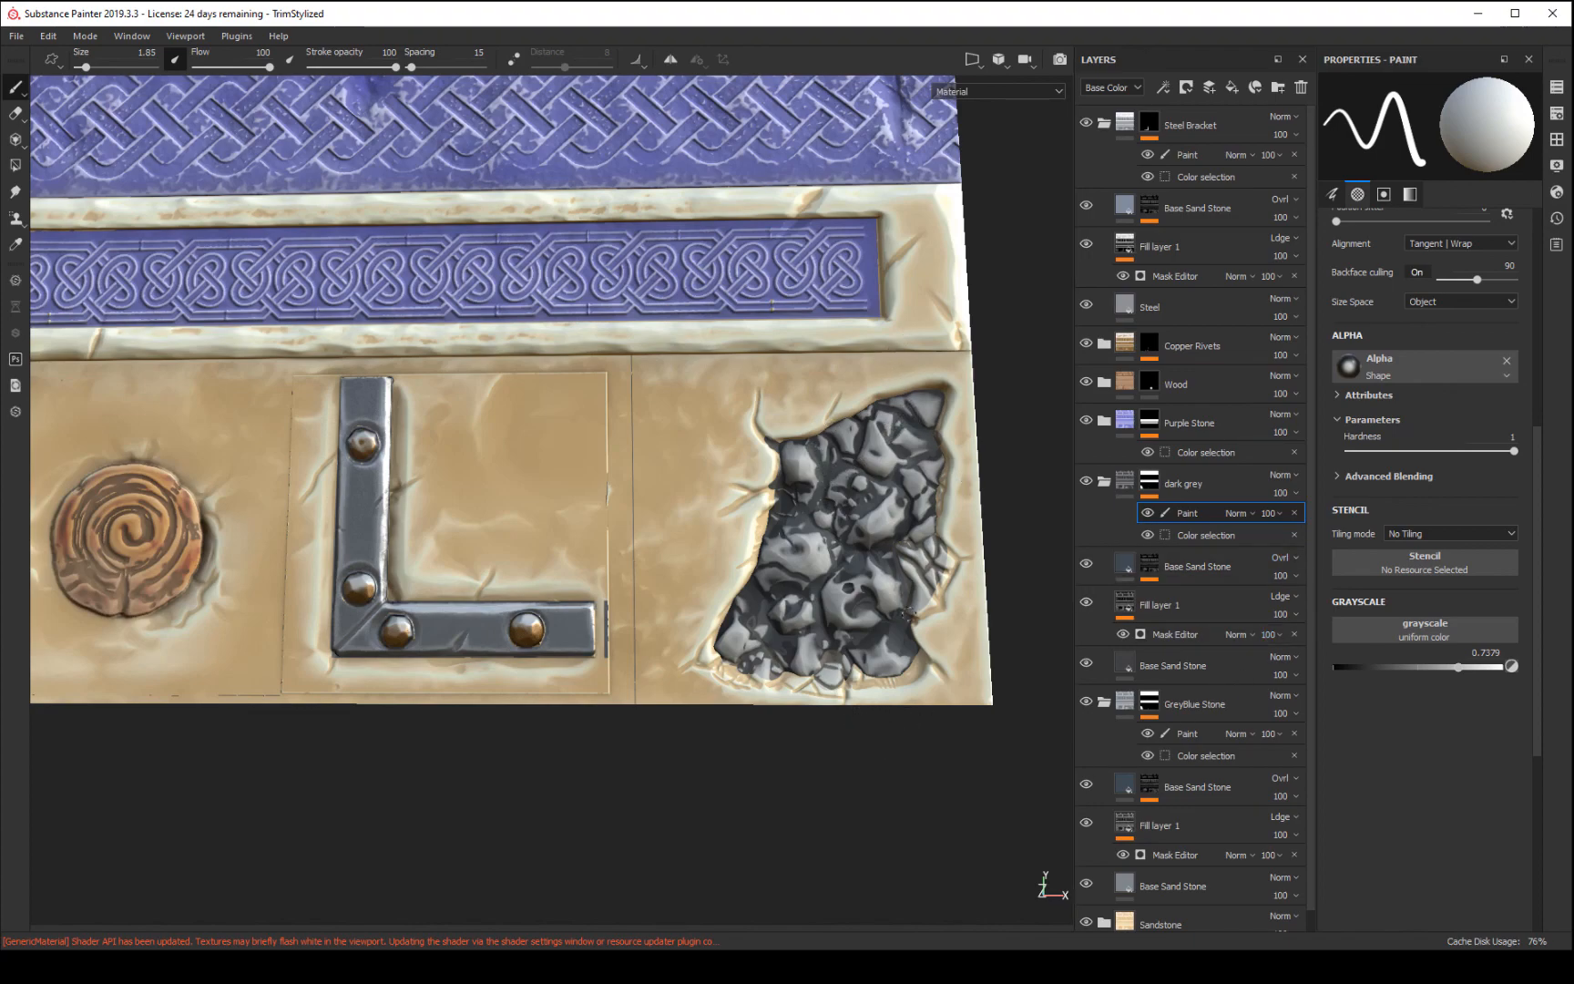
- Lower the dark grey folder's opacity to 30
click(1295, 493)
drag(1339, 522, 1297, 523)
mouse_move(691, 829)
alt+mouse_down()
mouse_move(672, 787)
mouse_move(719, 836)
alt+mouse_up()
alt+right_drag(719, 836, 676, 455)
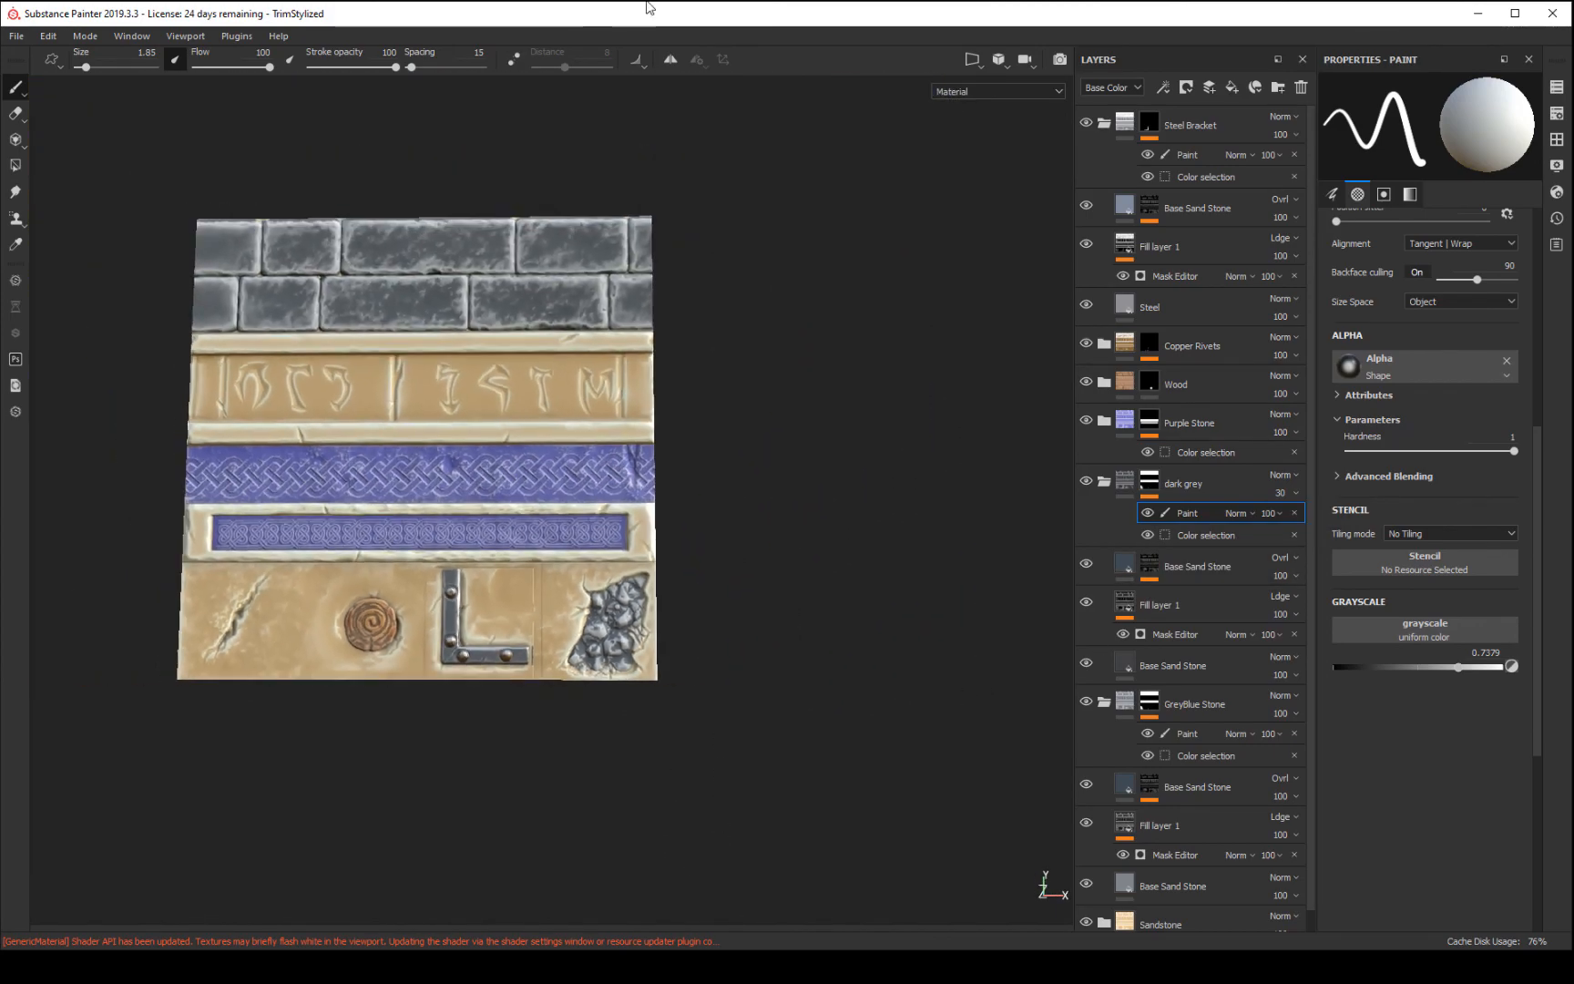
alt+middle_drag(676, 456, 777, 429)
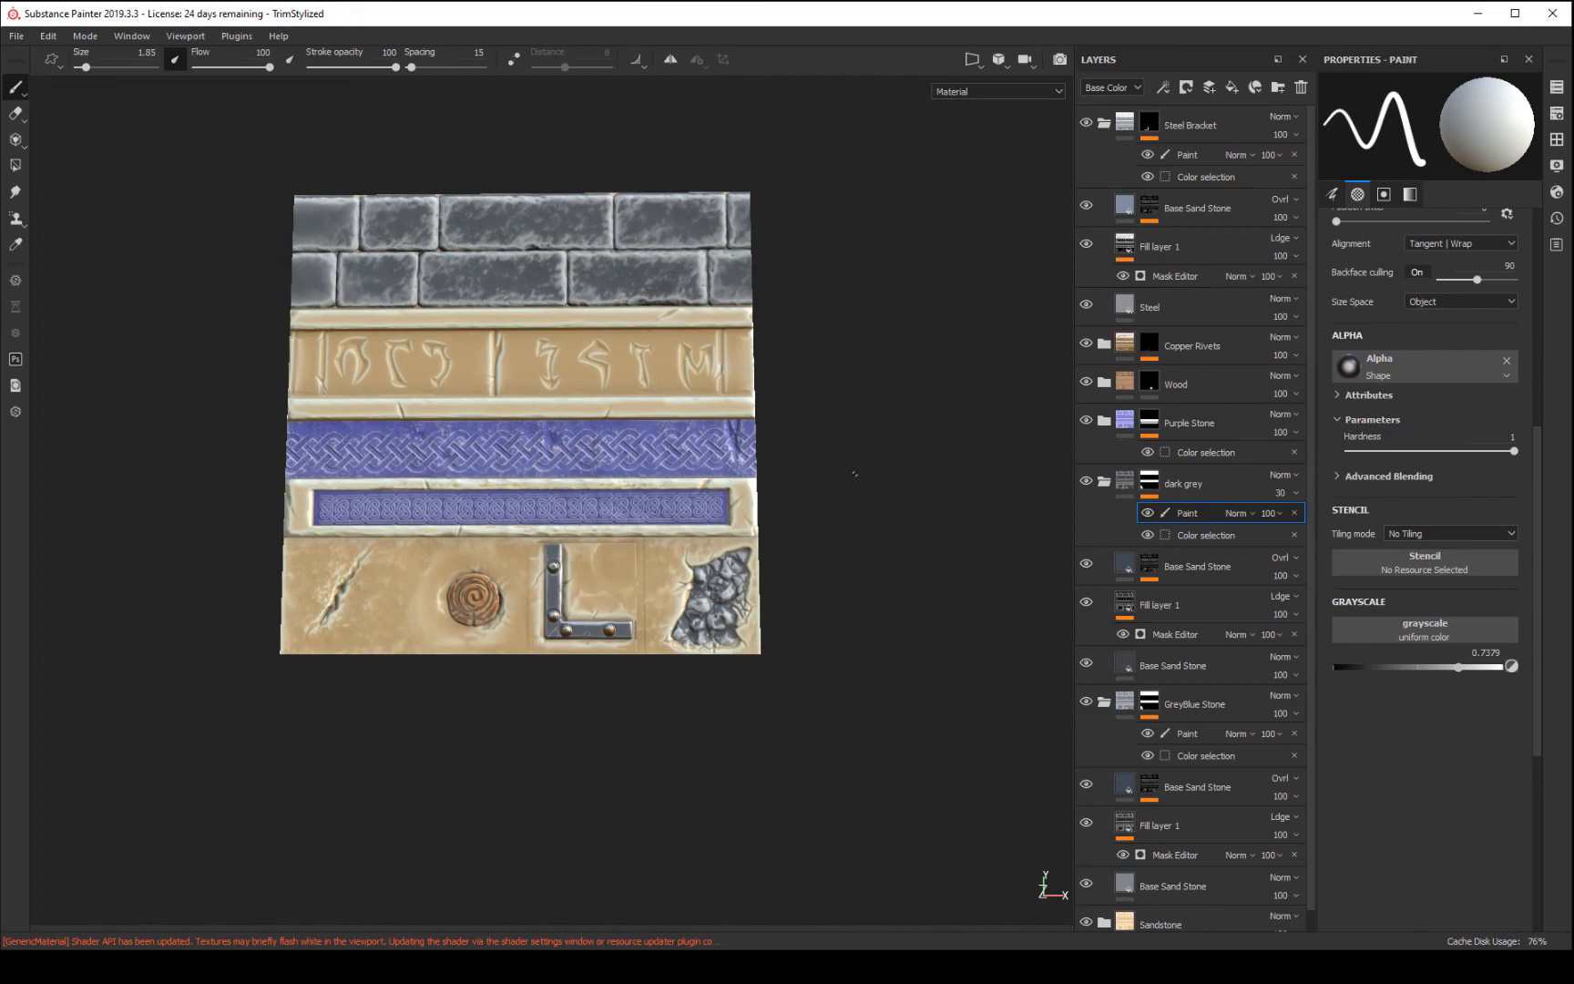
mouse_move(871, 557)
alt+mouse_down()
mouse_move(908, 575)
mouse_move(884, 577)
alt+mouse_up()
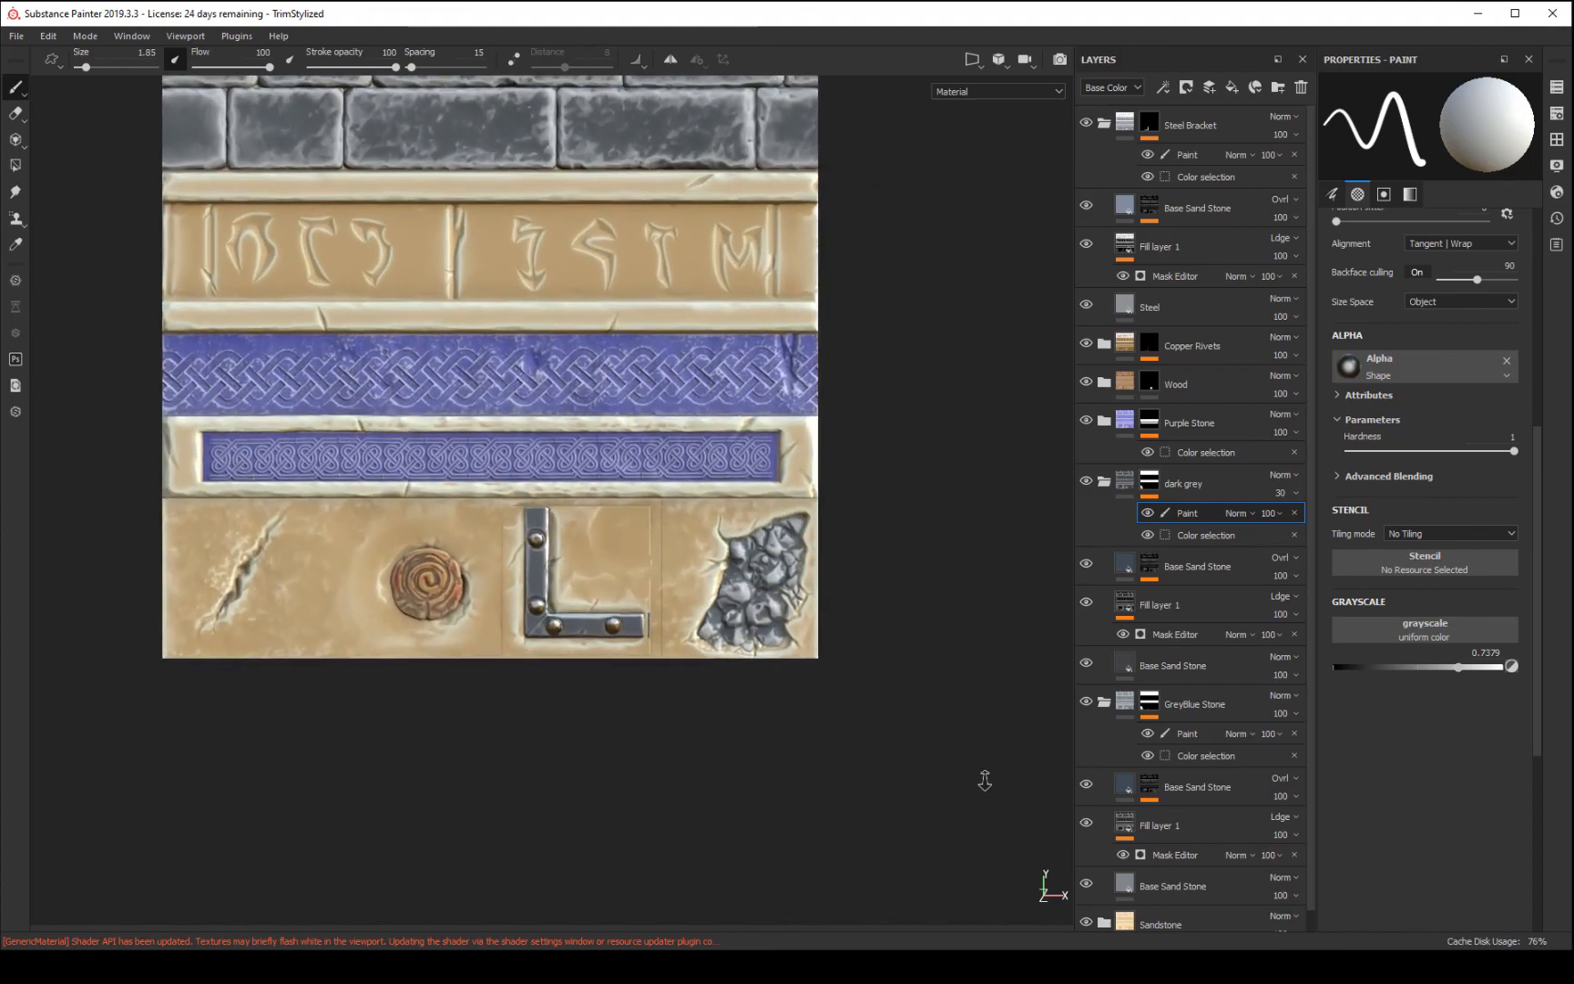